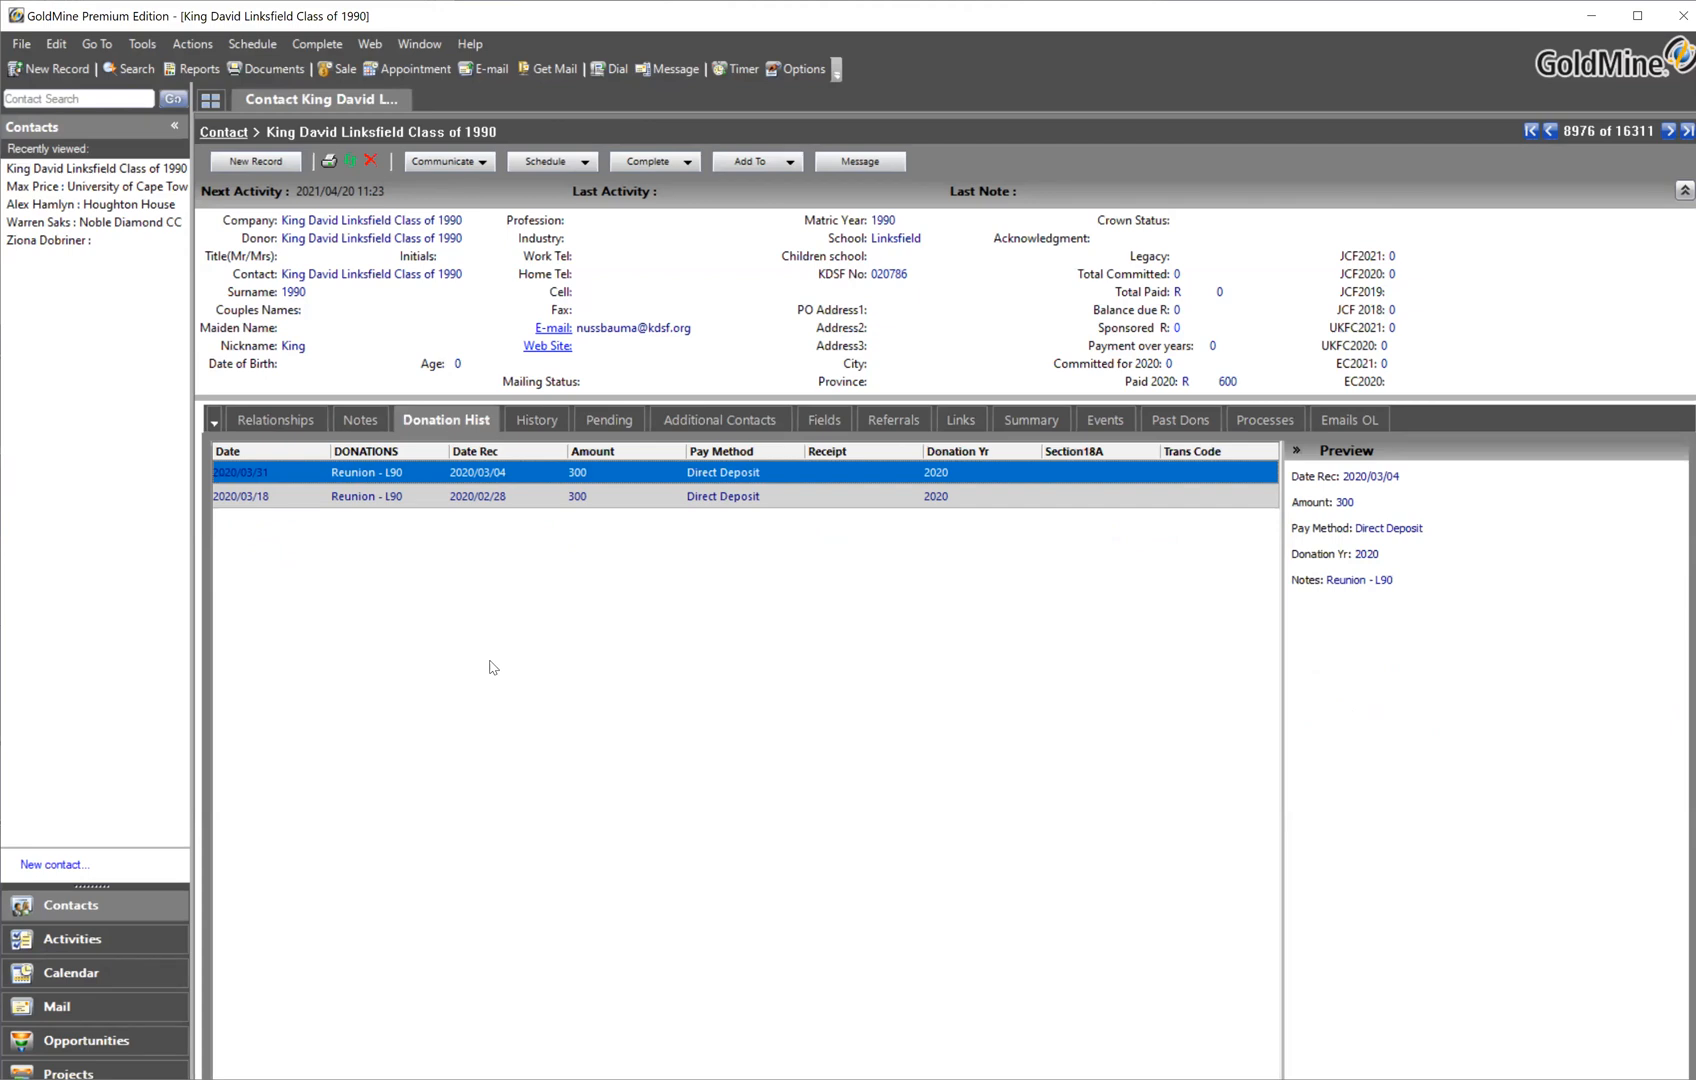
# Open the Documents library and preview the KDSF Section 18A e-mail template
pyautogui.click(258, 70)
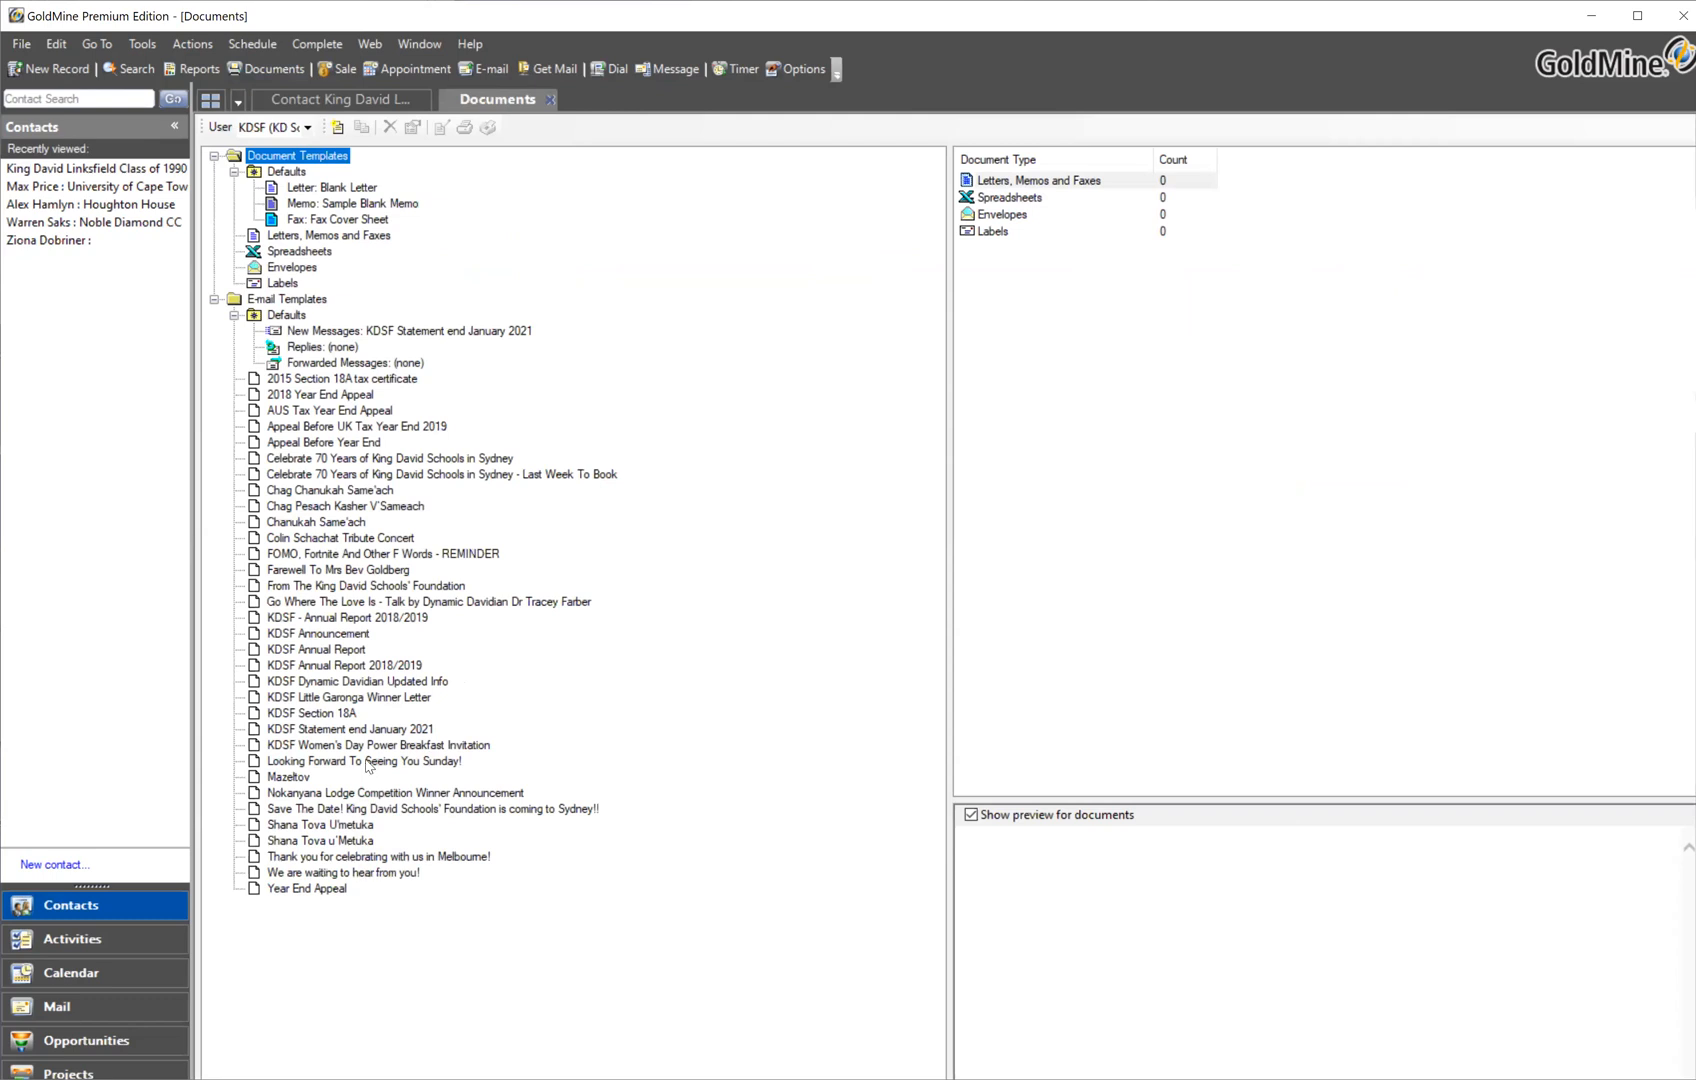
pyautogui.click(346, 666)
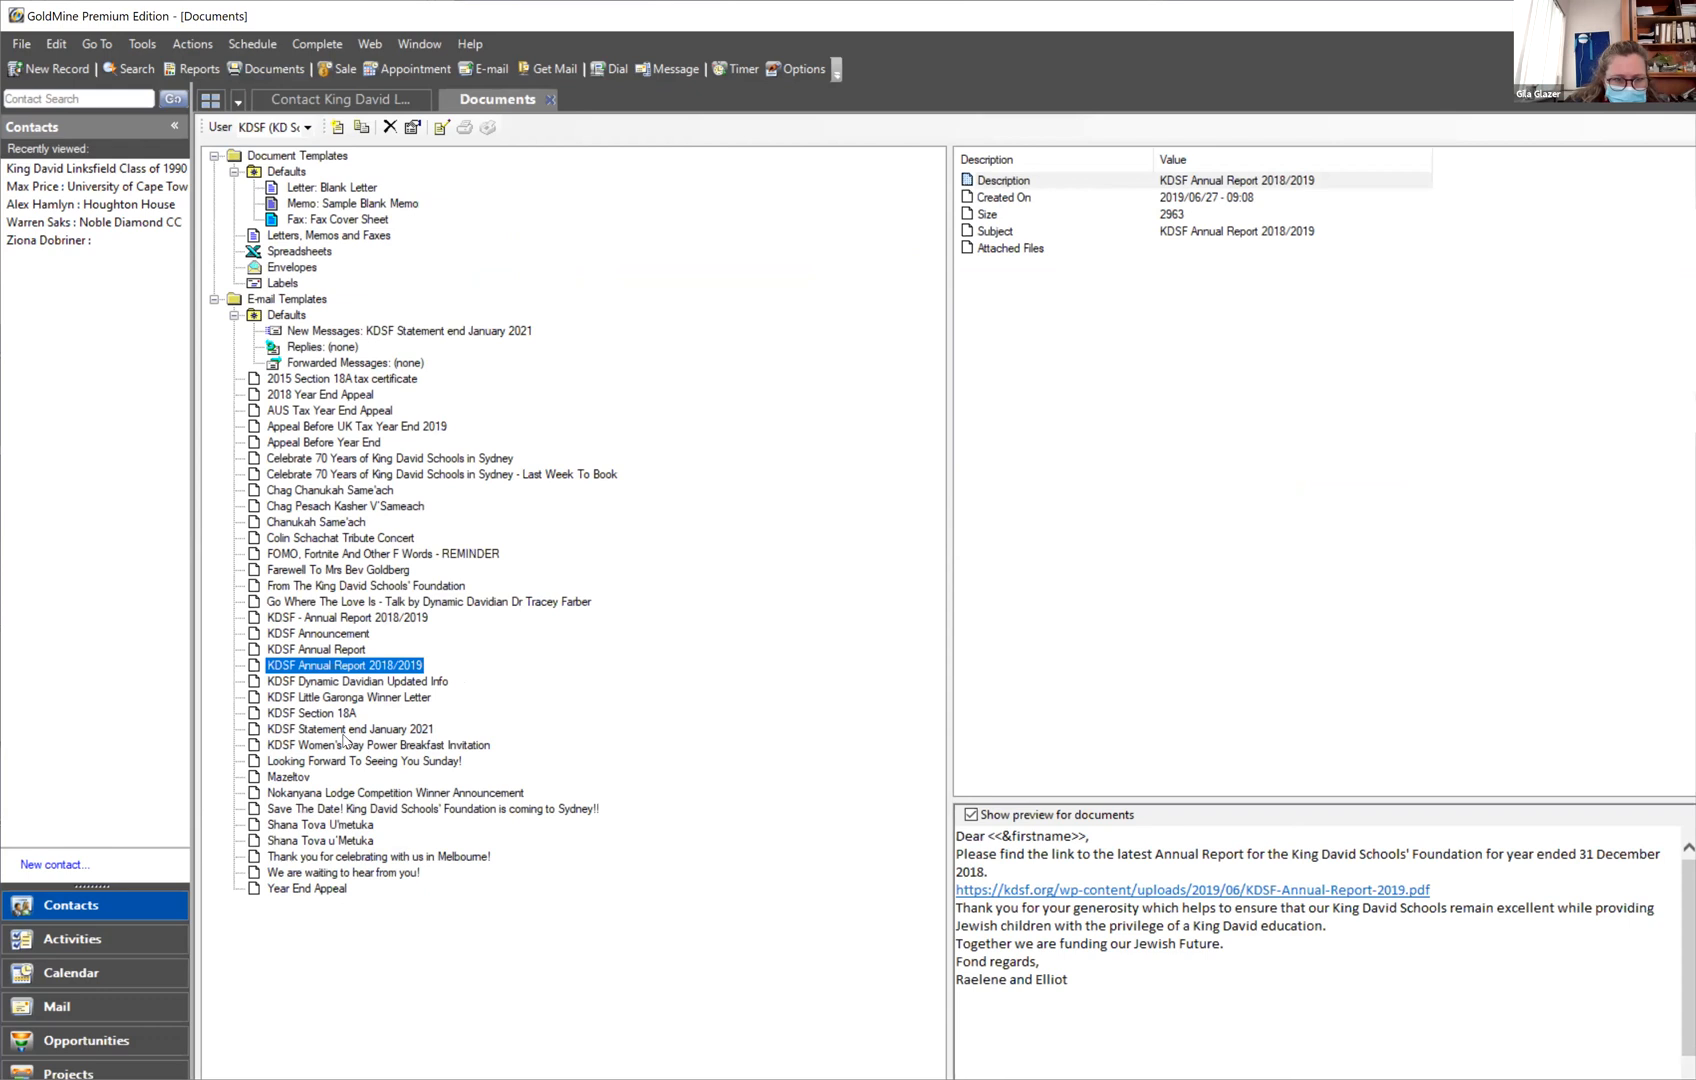
pyautogui.click(343, 714)
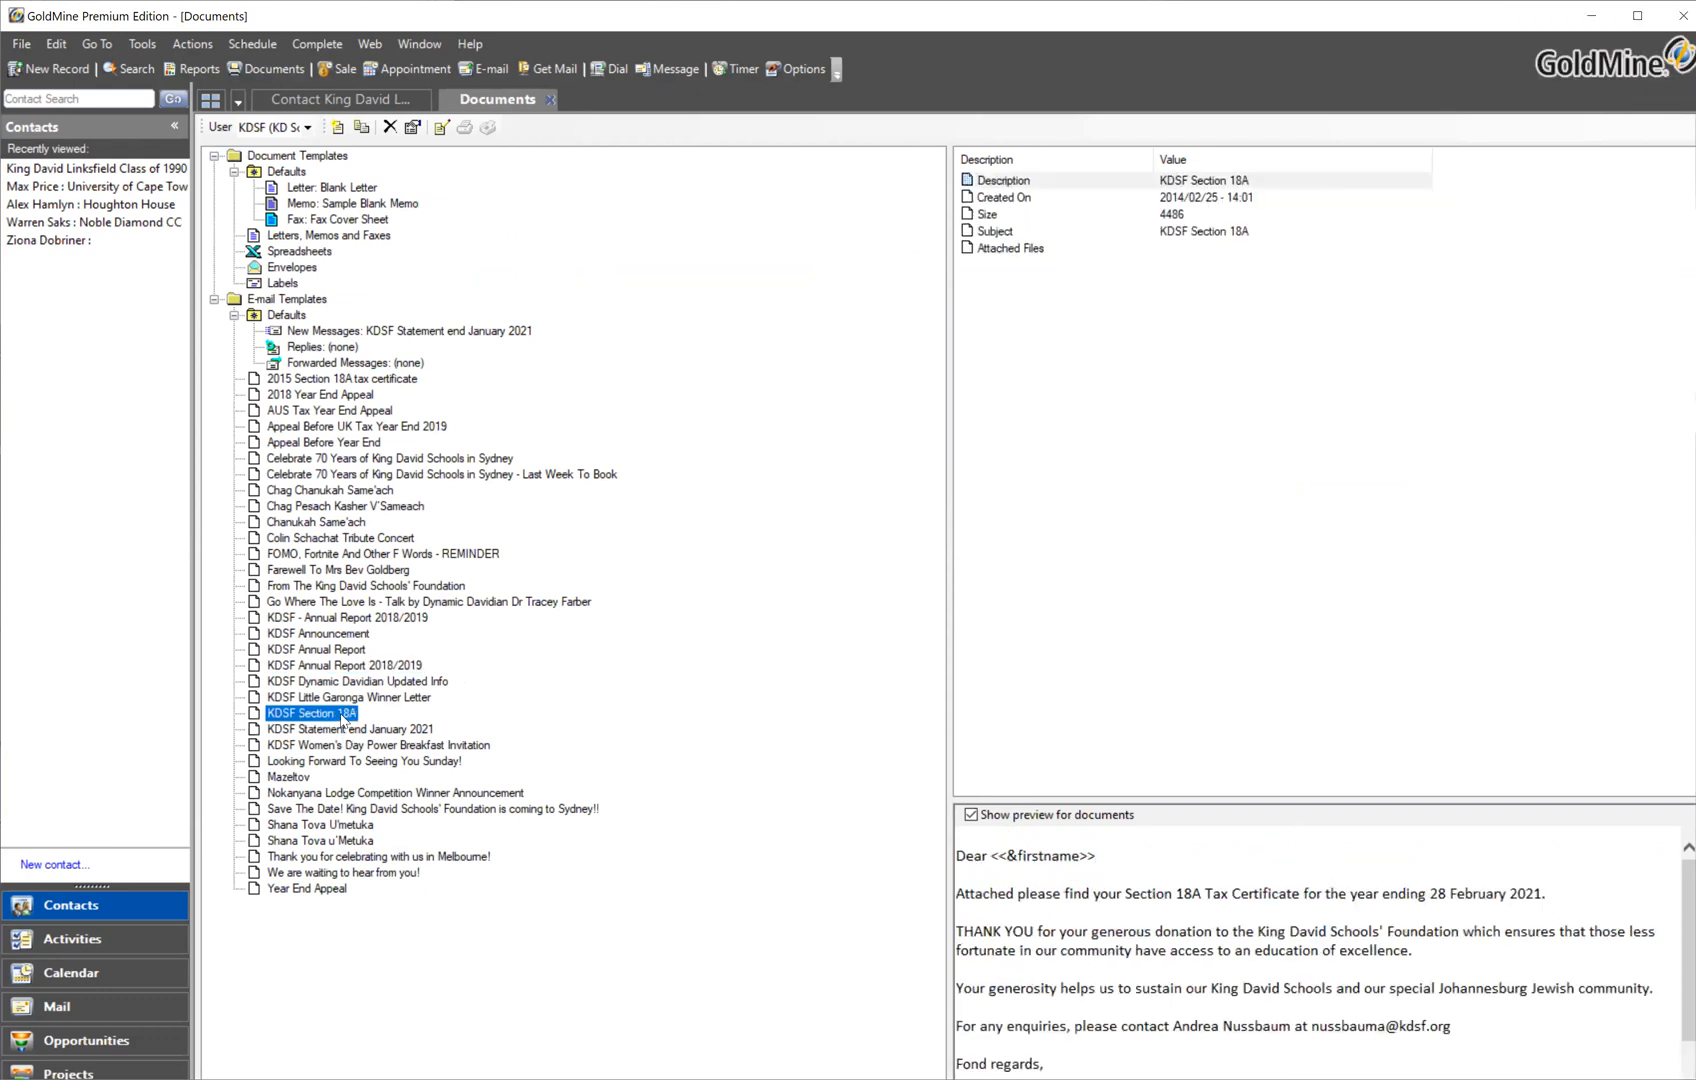
# Clone the KDSF Section 18A template and confirm the owner in Select a User
pyautogui.rightClick(343, 718)
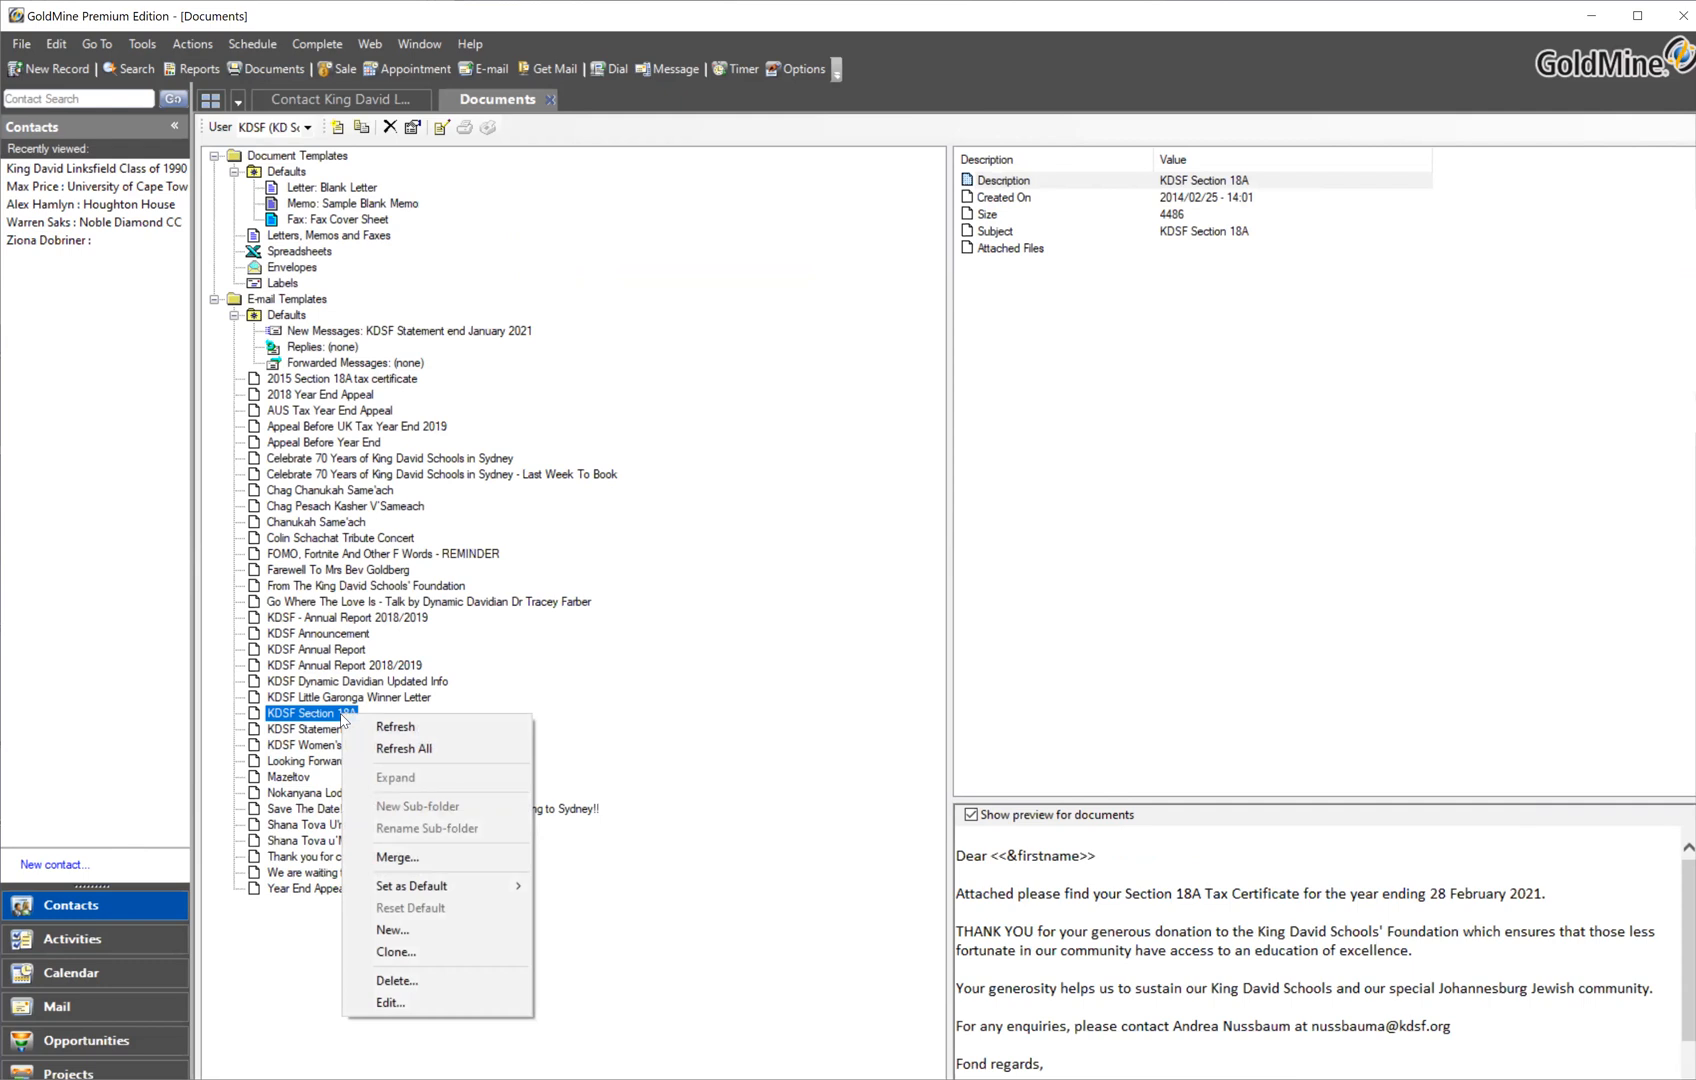
pyautogui.click(396, 952)
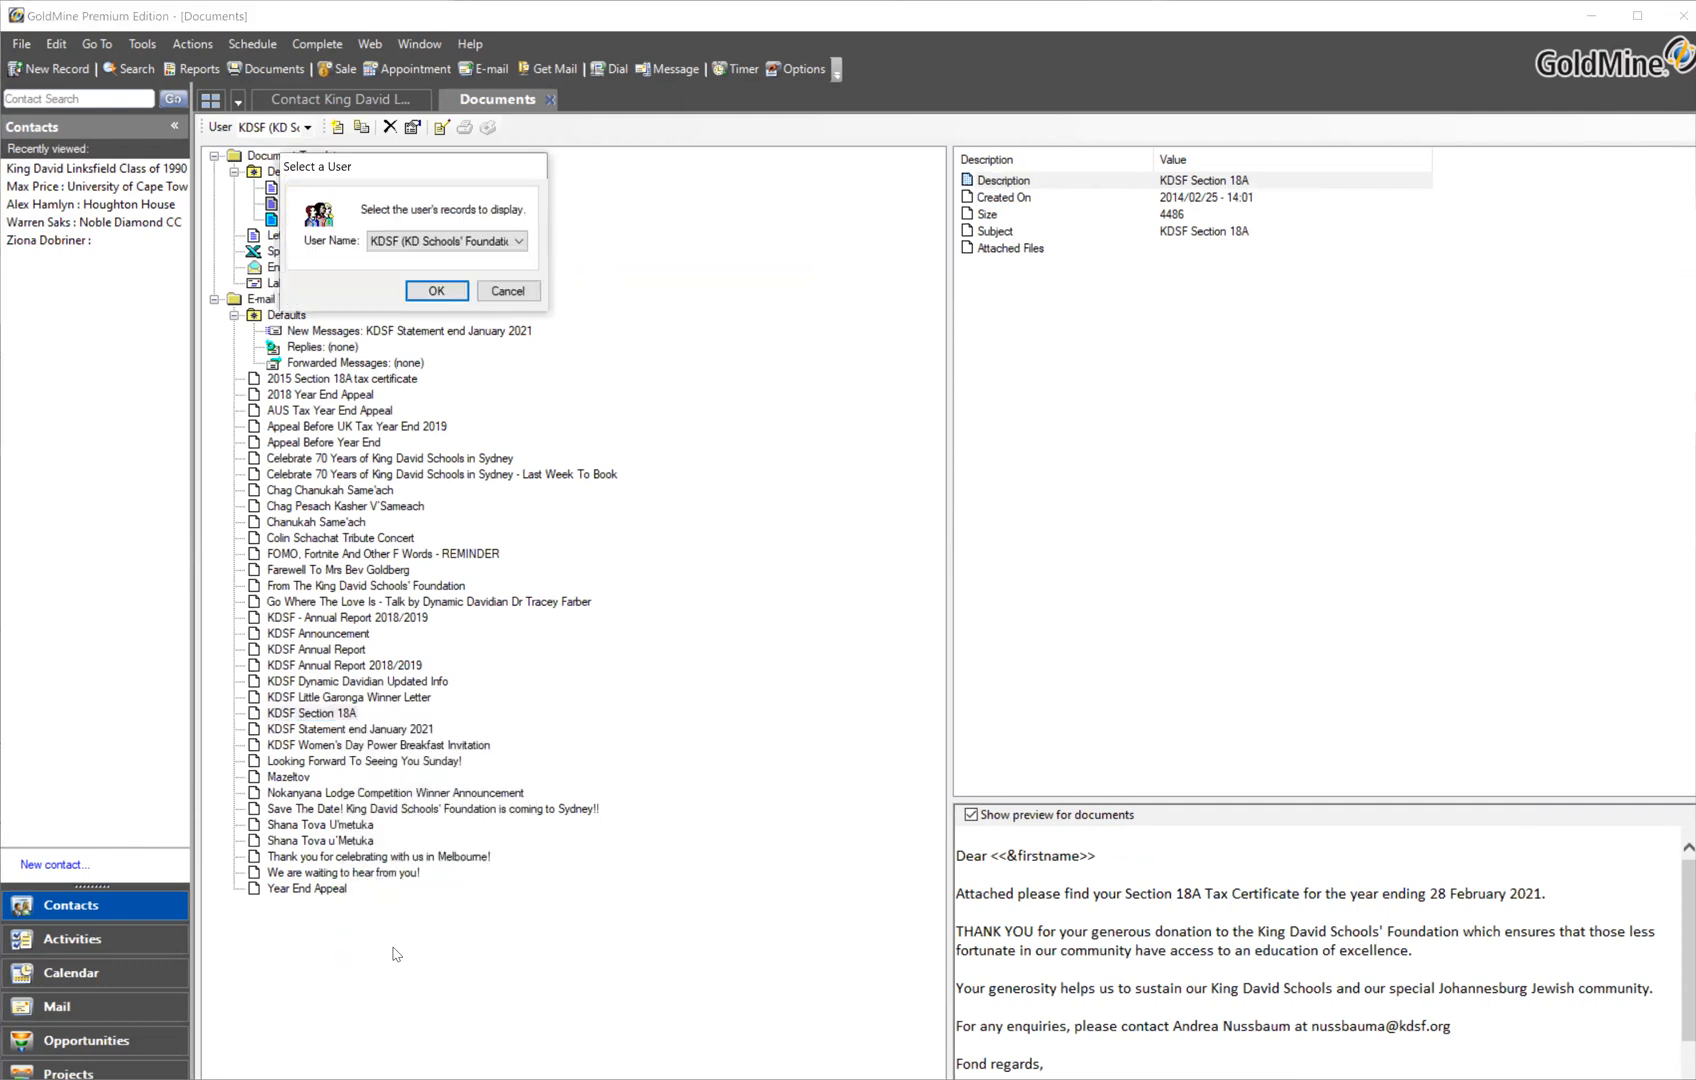
pyautogui.click(436, 291)
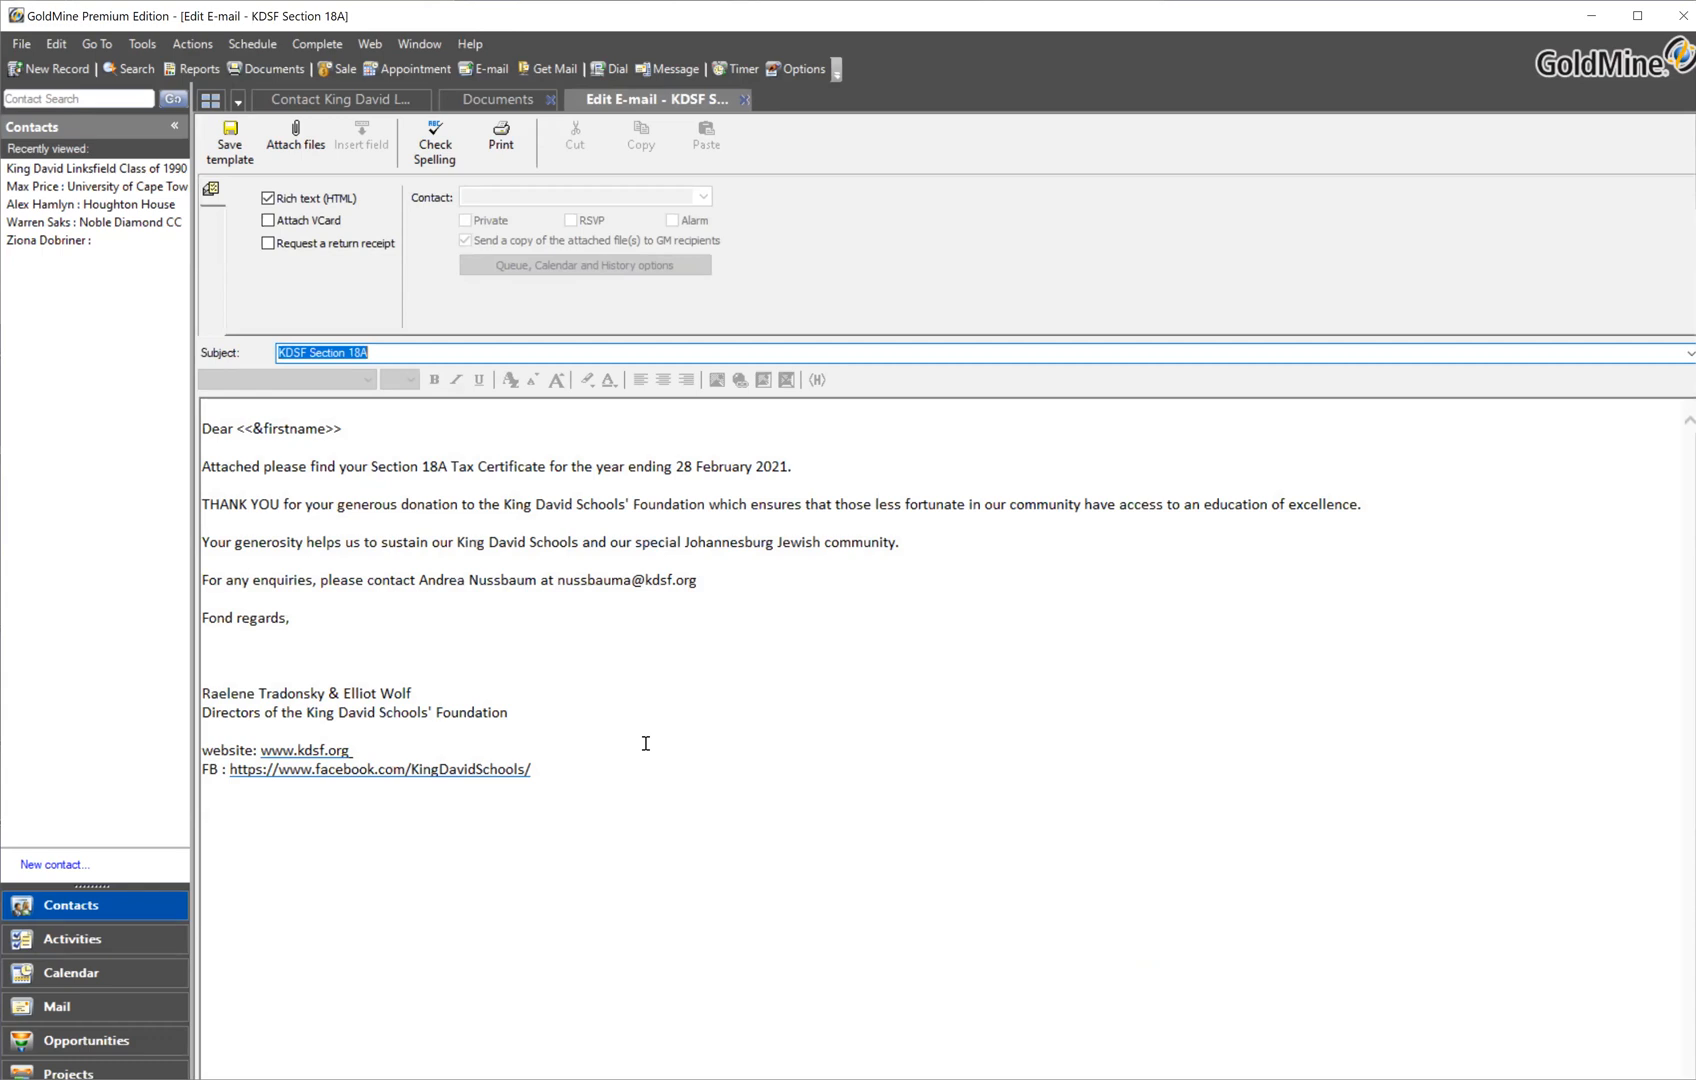
# Add a trailing full stop so the subject reads 'KDSF Section 18A.'
pyautogui.click(410, 353)
pyautogui.write('test')
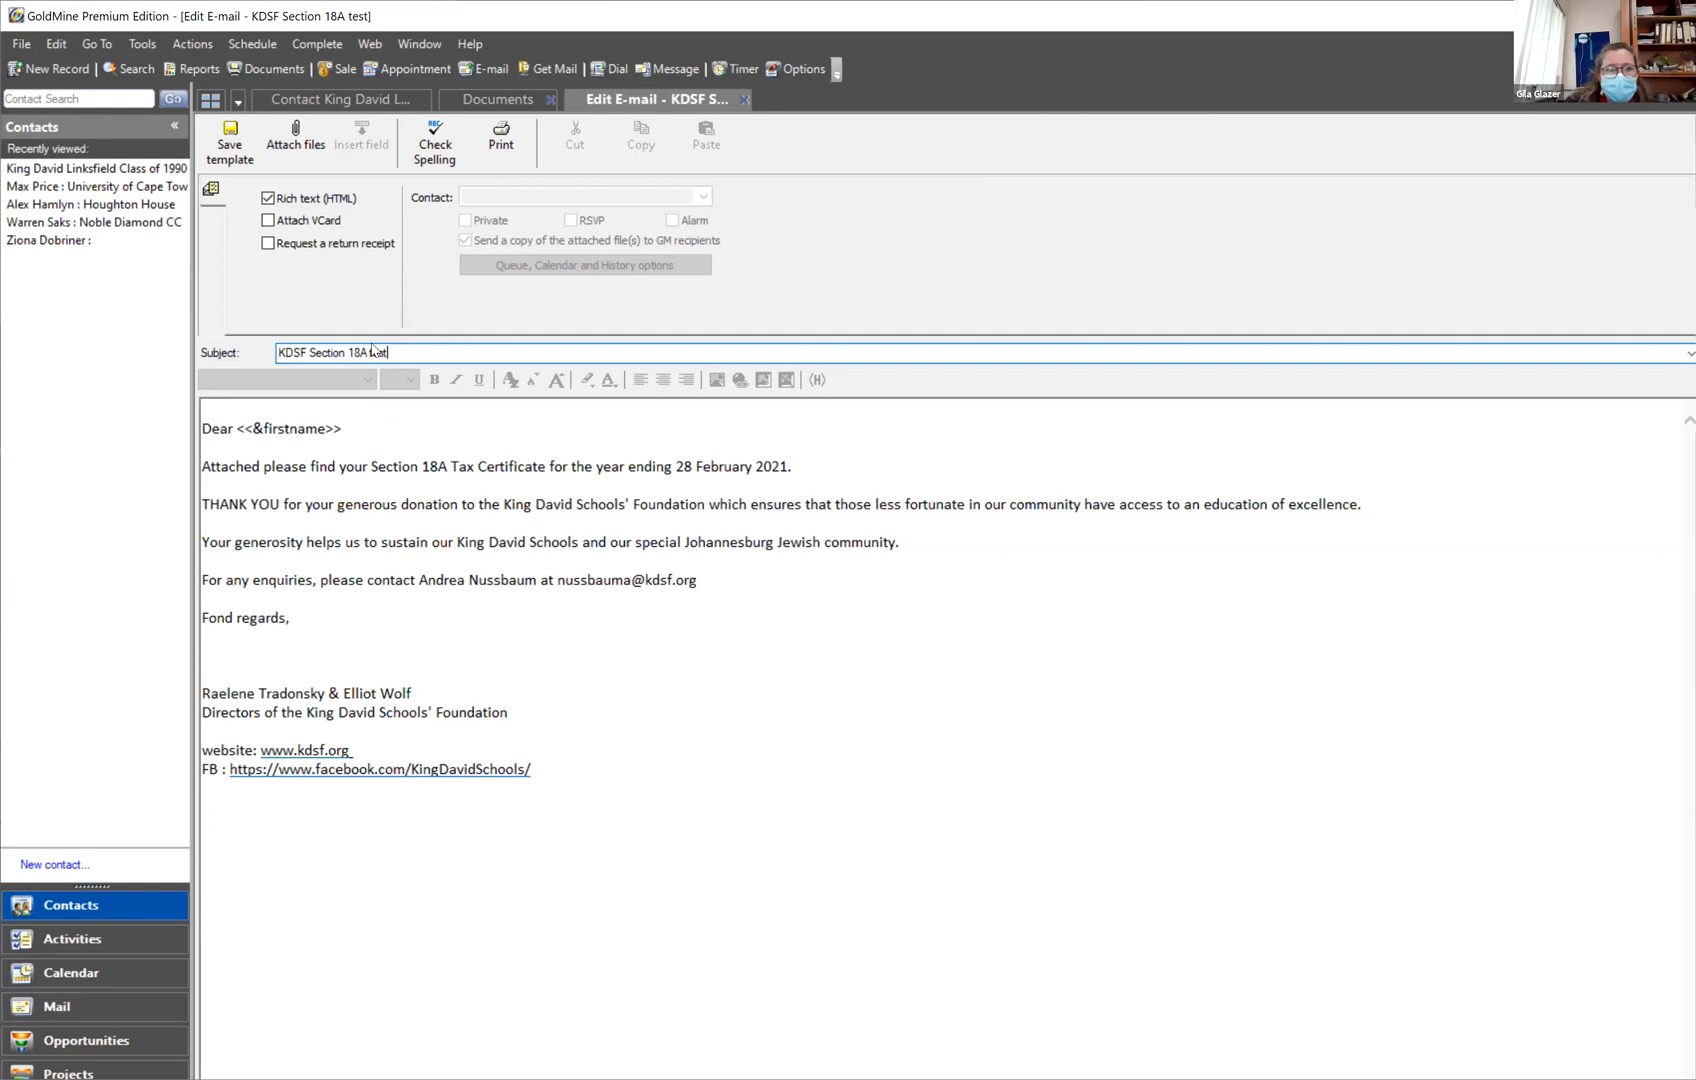
pyautogui.moveTo(366, 356); pyautogui.dragTo(392, 356)
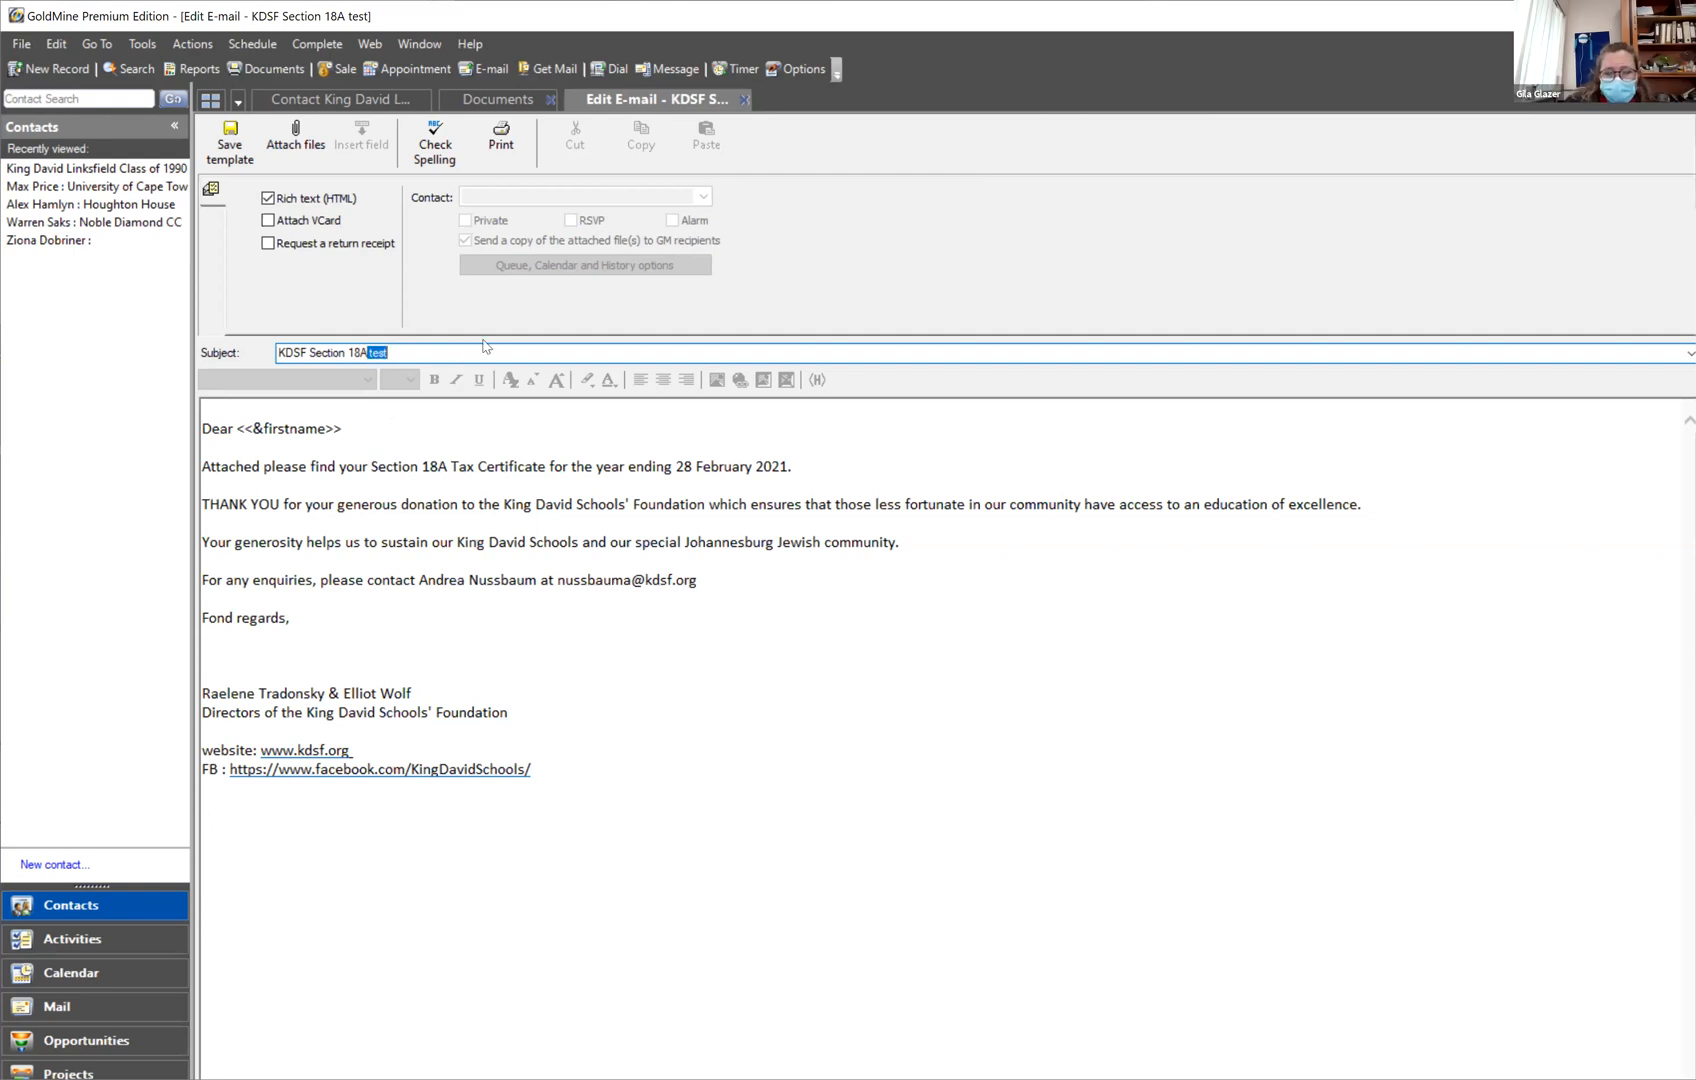
pyautogui.write('.')
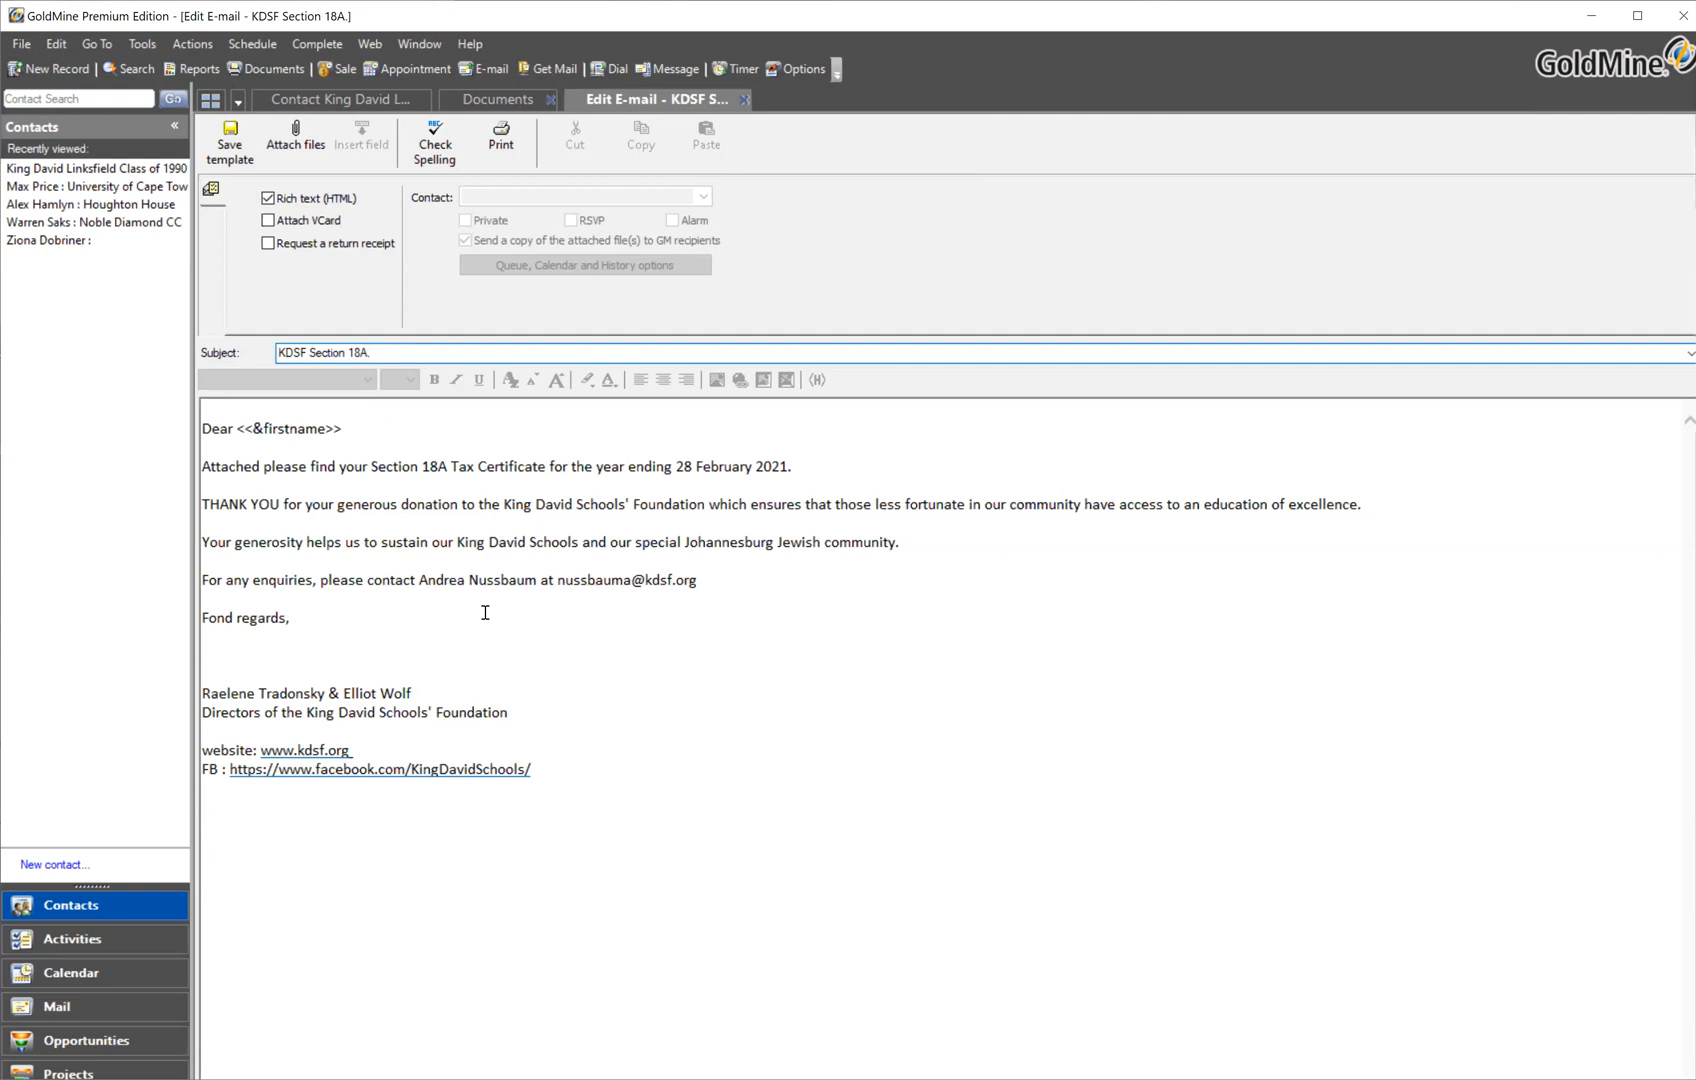
# Save the edited KDSF Section 18A. template and close its editor
pyautogui.click(25, 47)
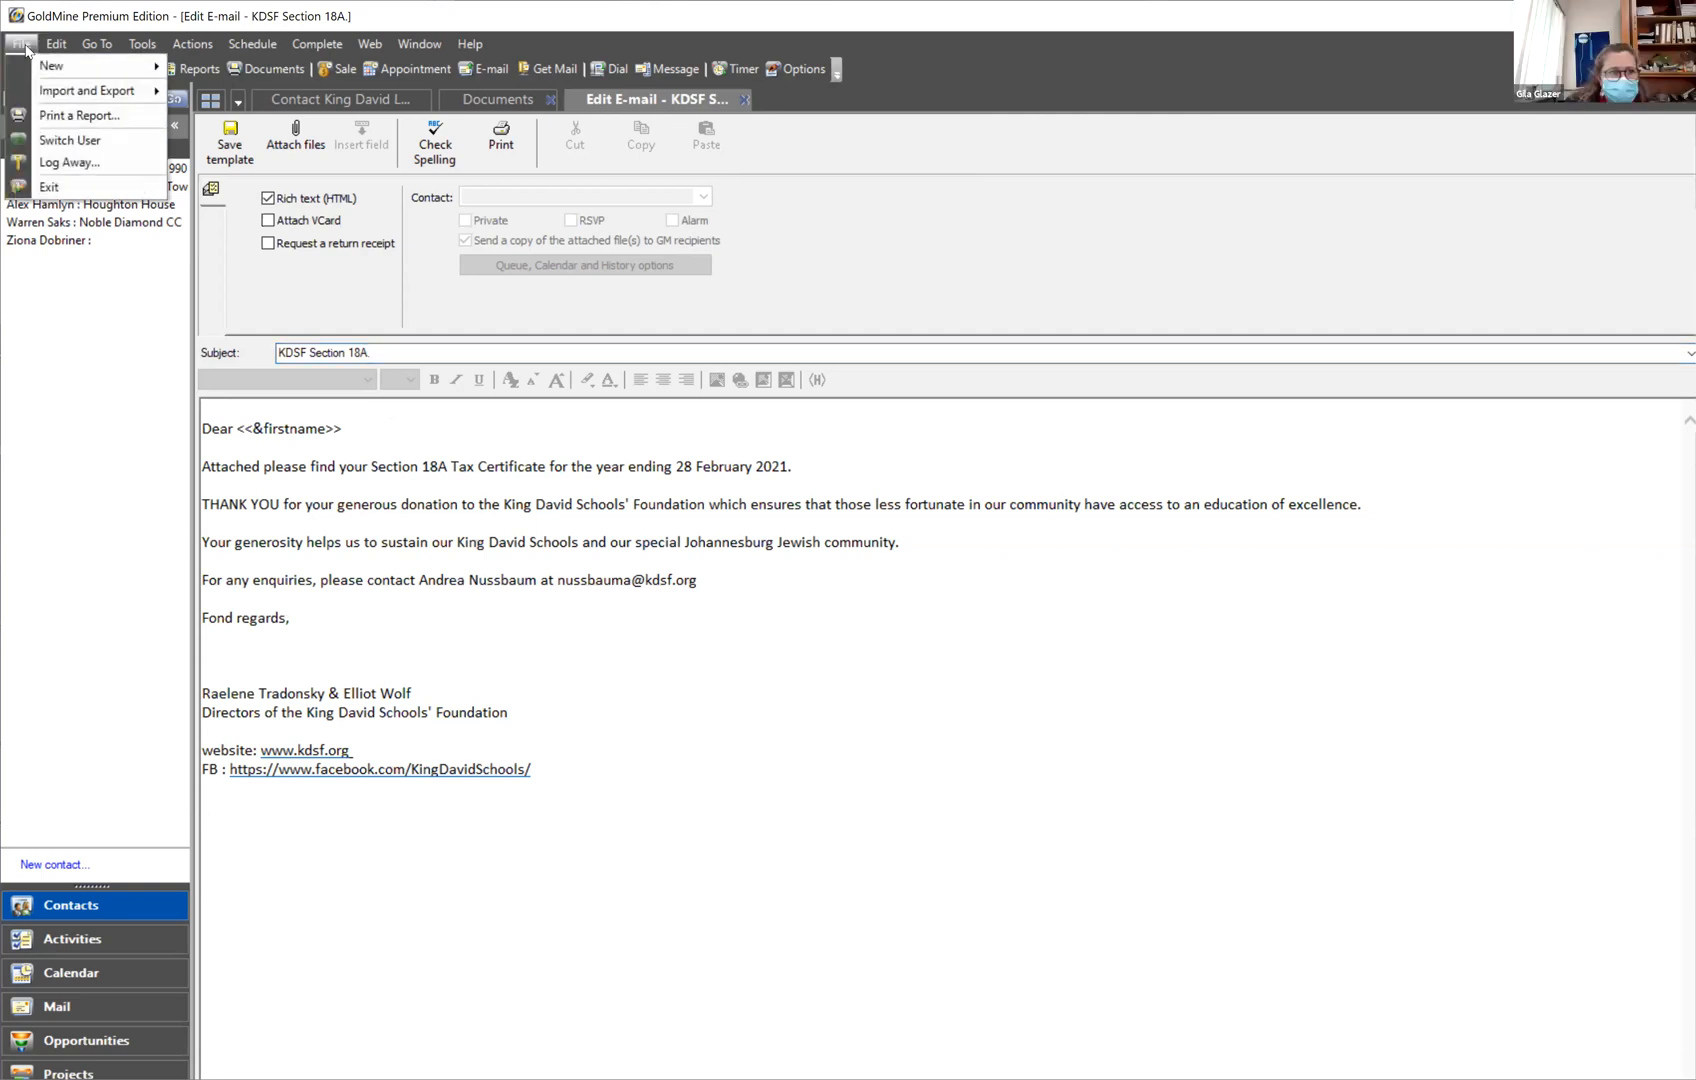
pyautogui.click(490, 622)
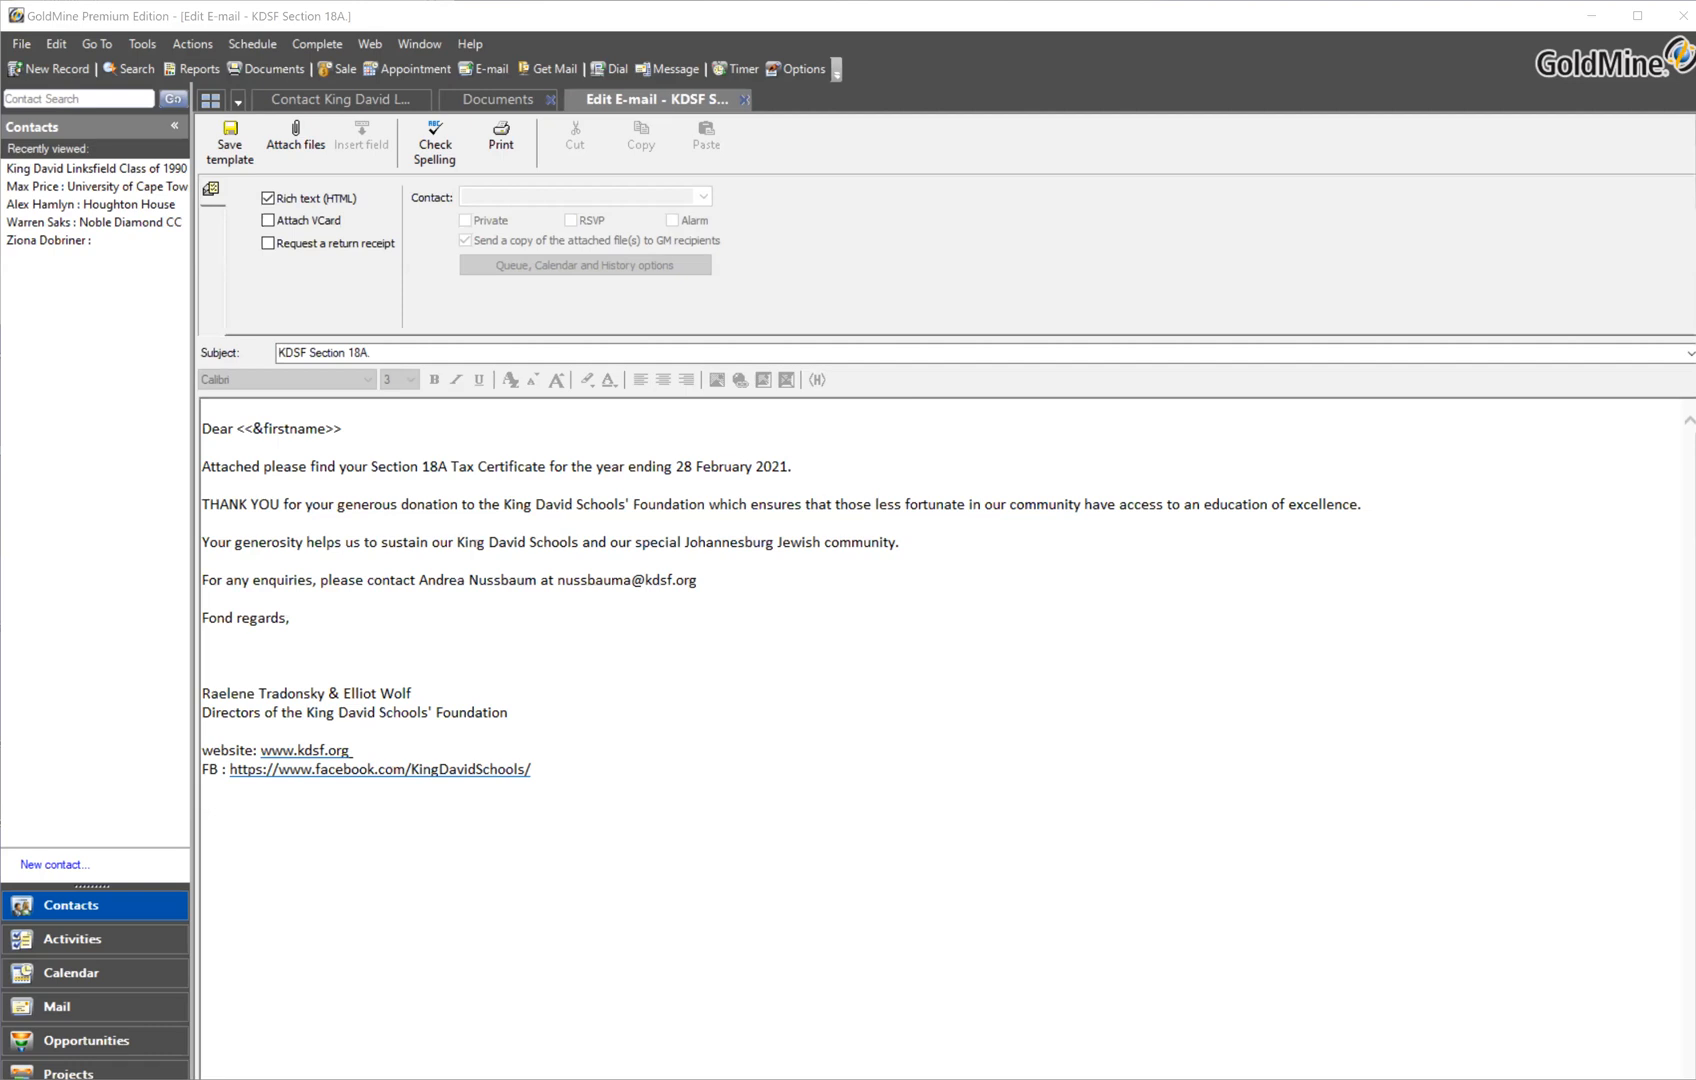
pyautogui.click(546, 464)
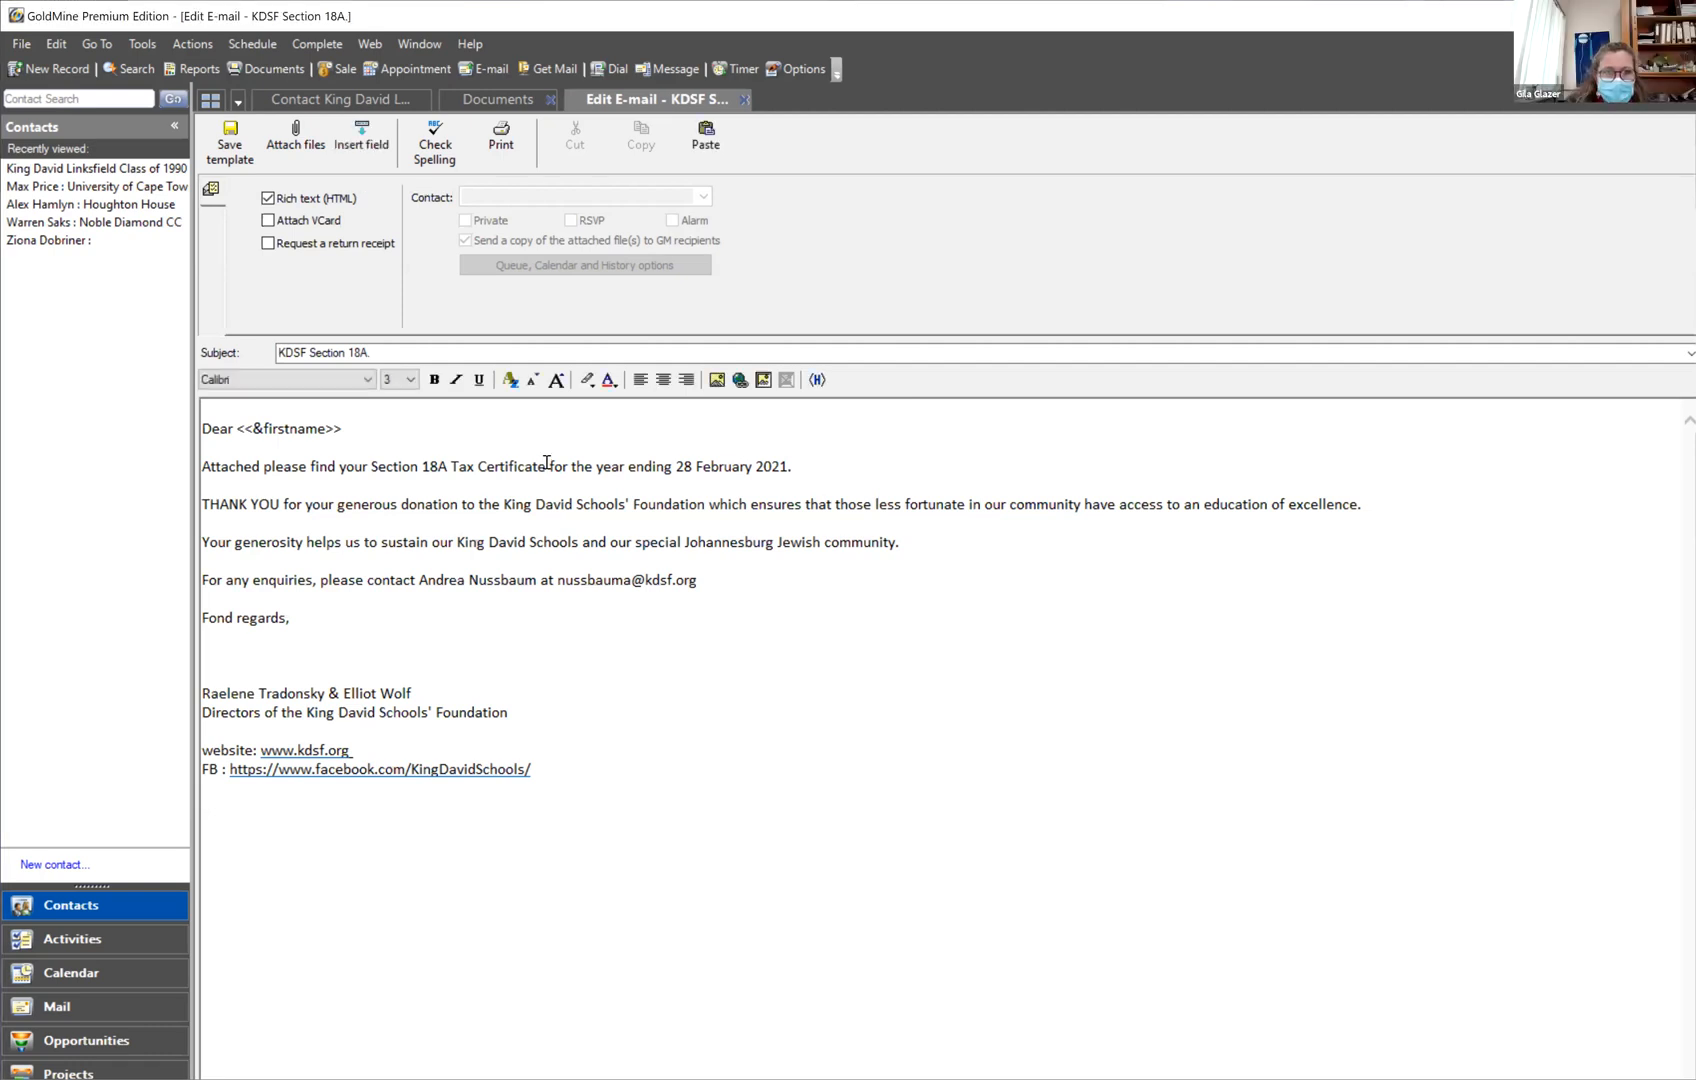
pyautogui.click(228, 140)
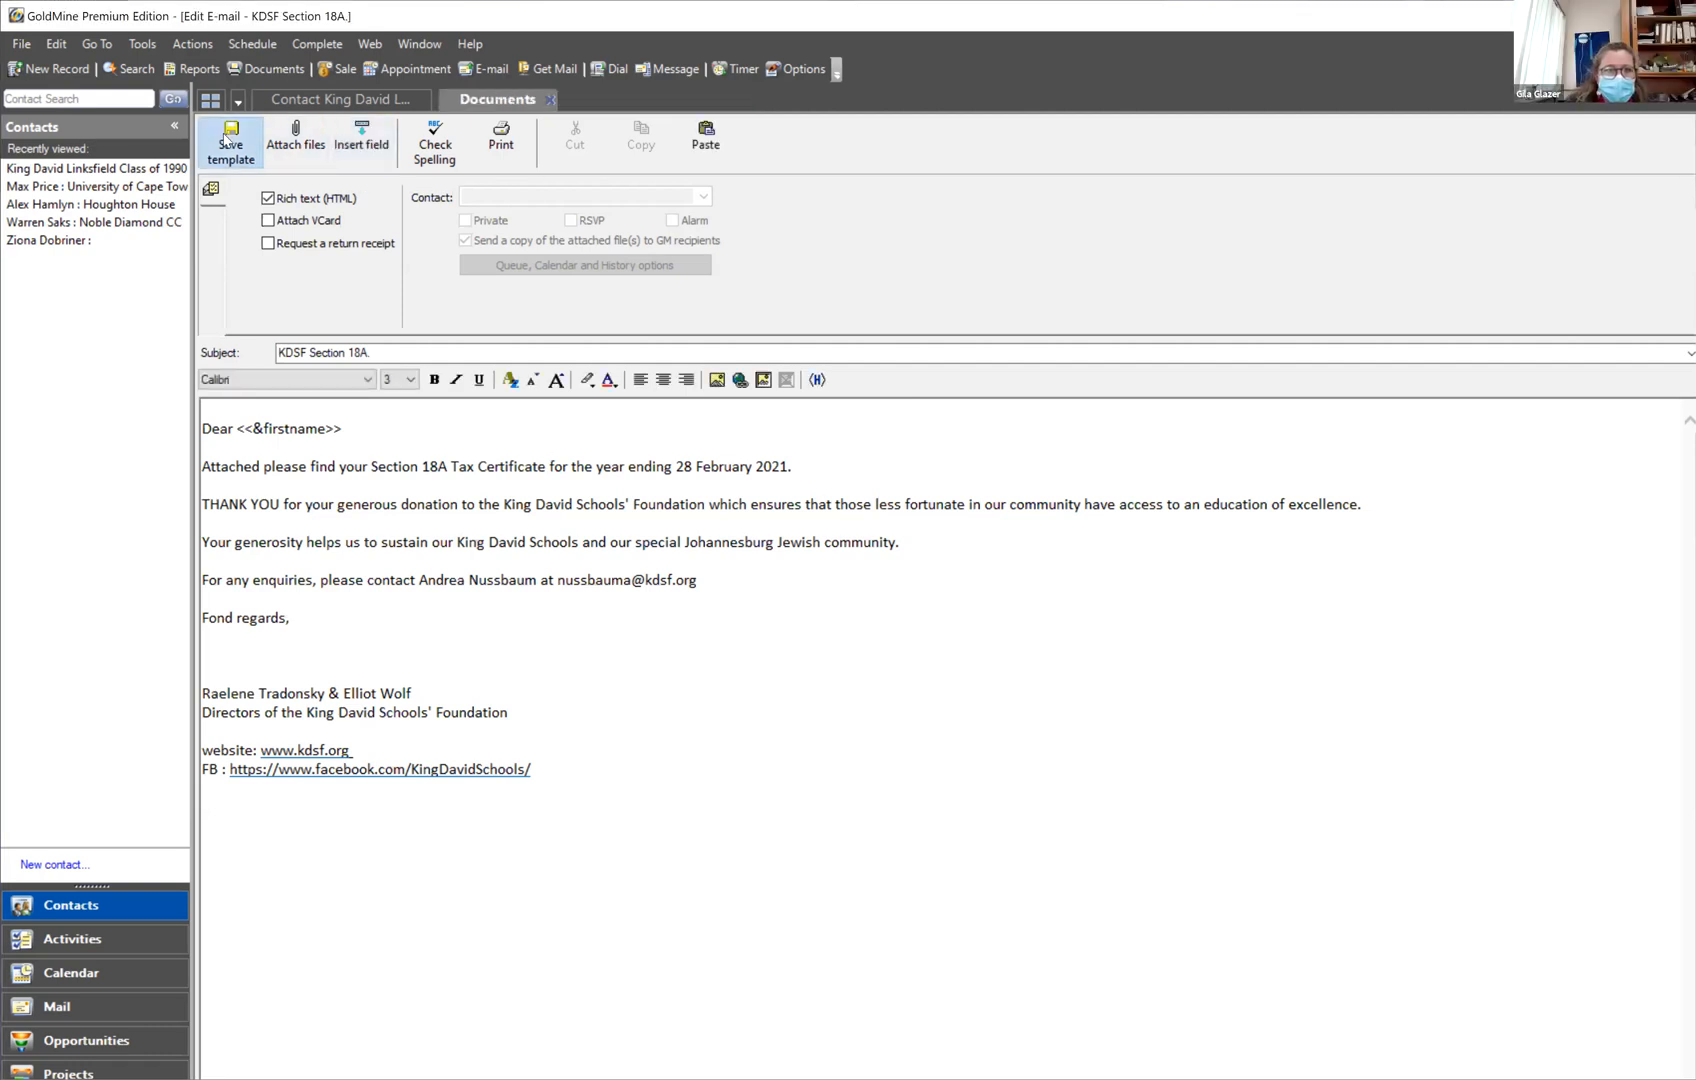
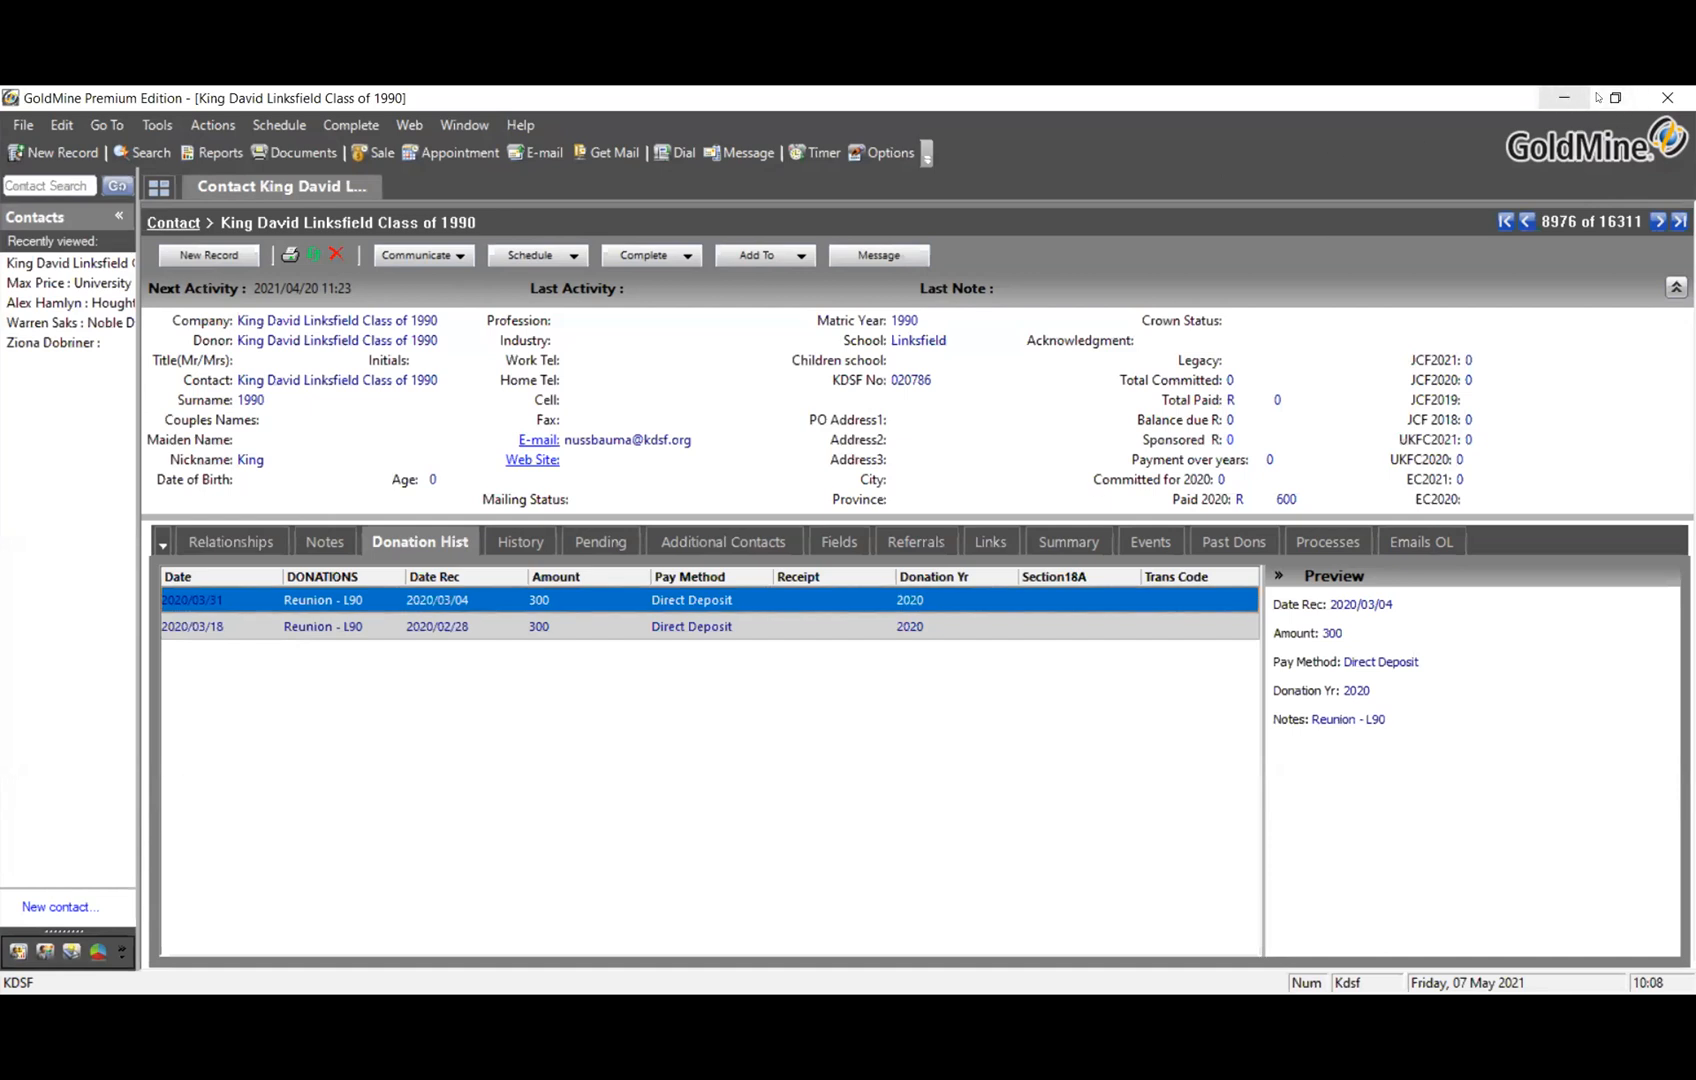
# Restore the maximized GoldMine window showing the Class of 1990 contact record to normal size
pyautogui.click(1615, 97)
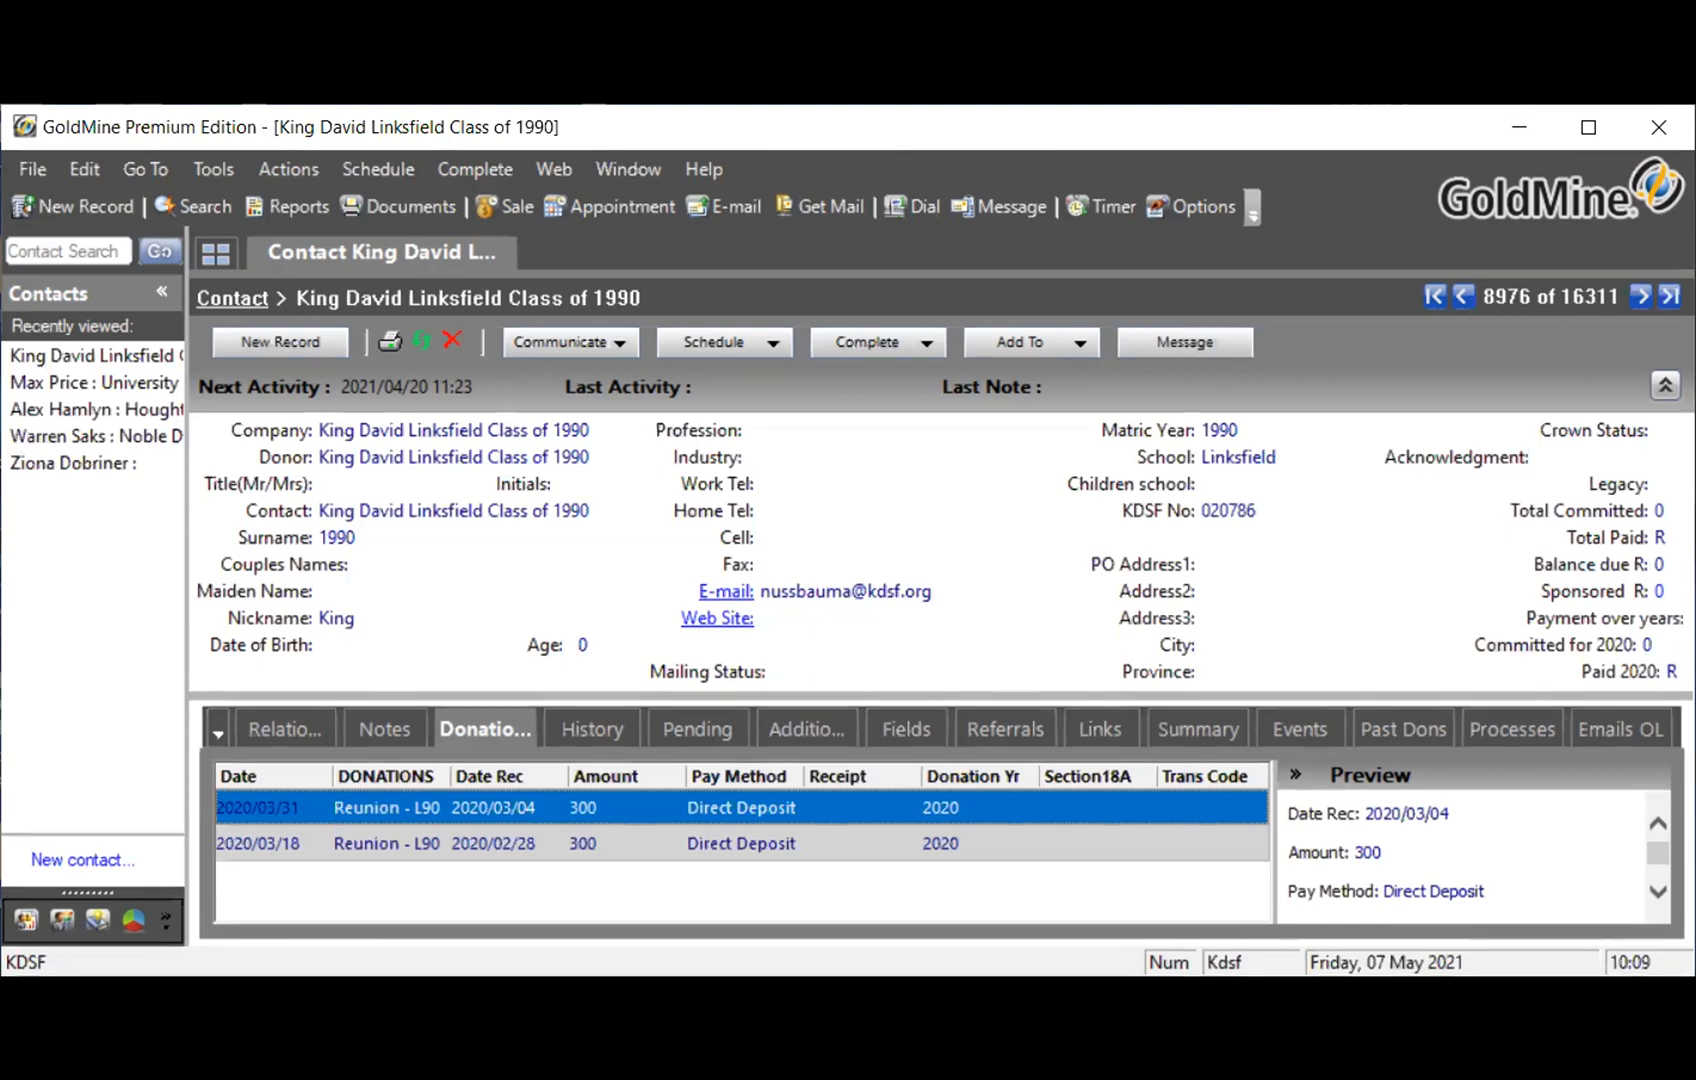
# Minimize GoldMine to reveal the Windows desktop, then bring up File Explorer
pyautogui.click(1587, 116)
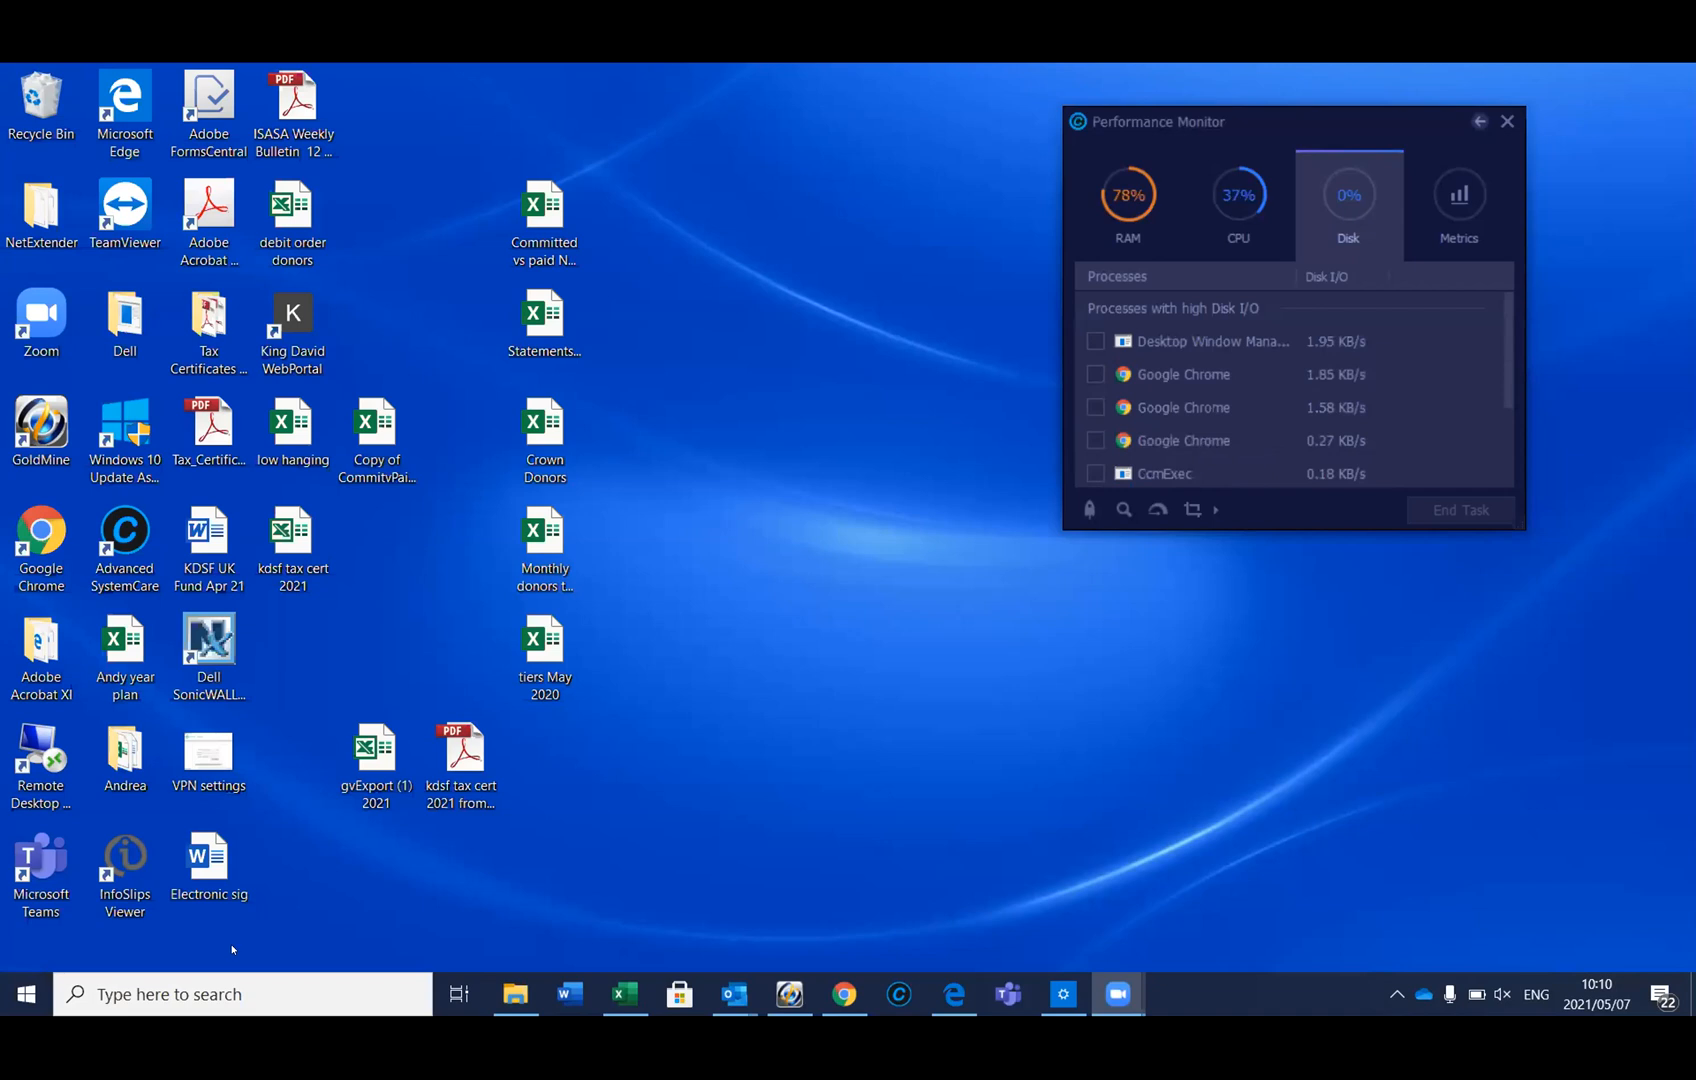
pyautogui.click(514, 991)
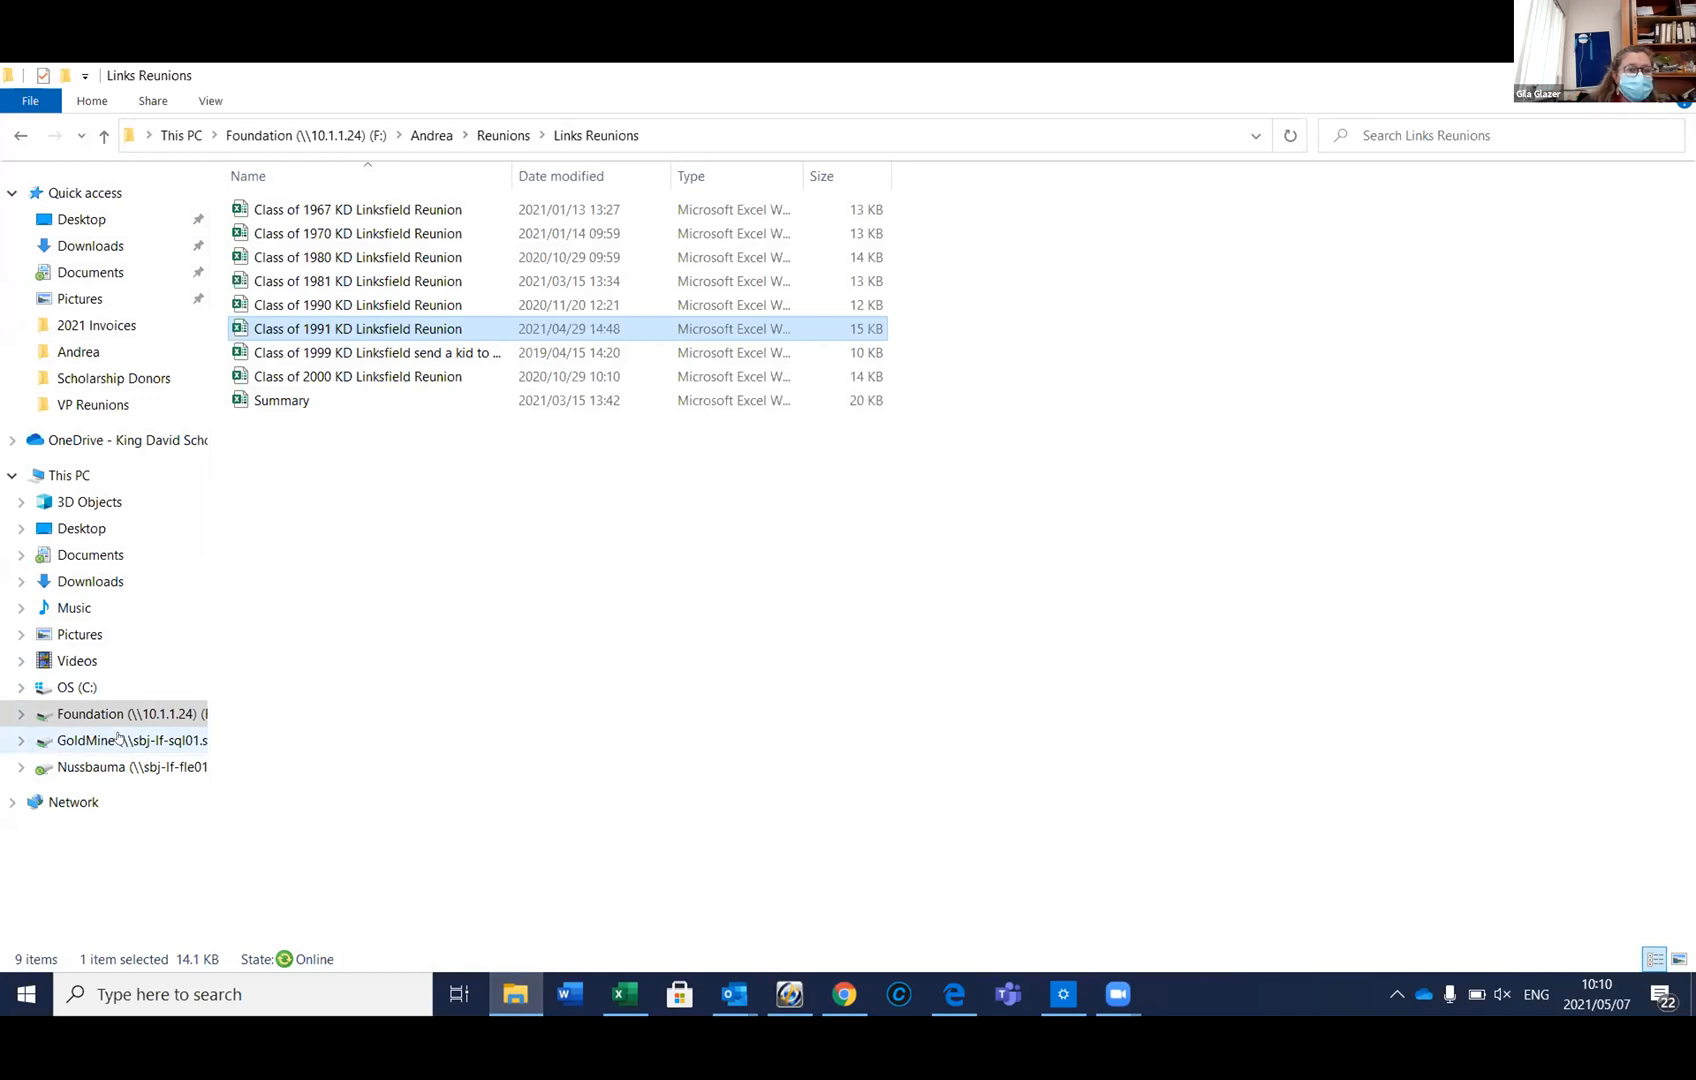
# Open TAX CERTIFICATES on the GoldMine (G:) drive and check the empty 2020-2021 subfolder
pyautogui.click(118, 738)
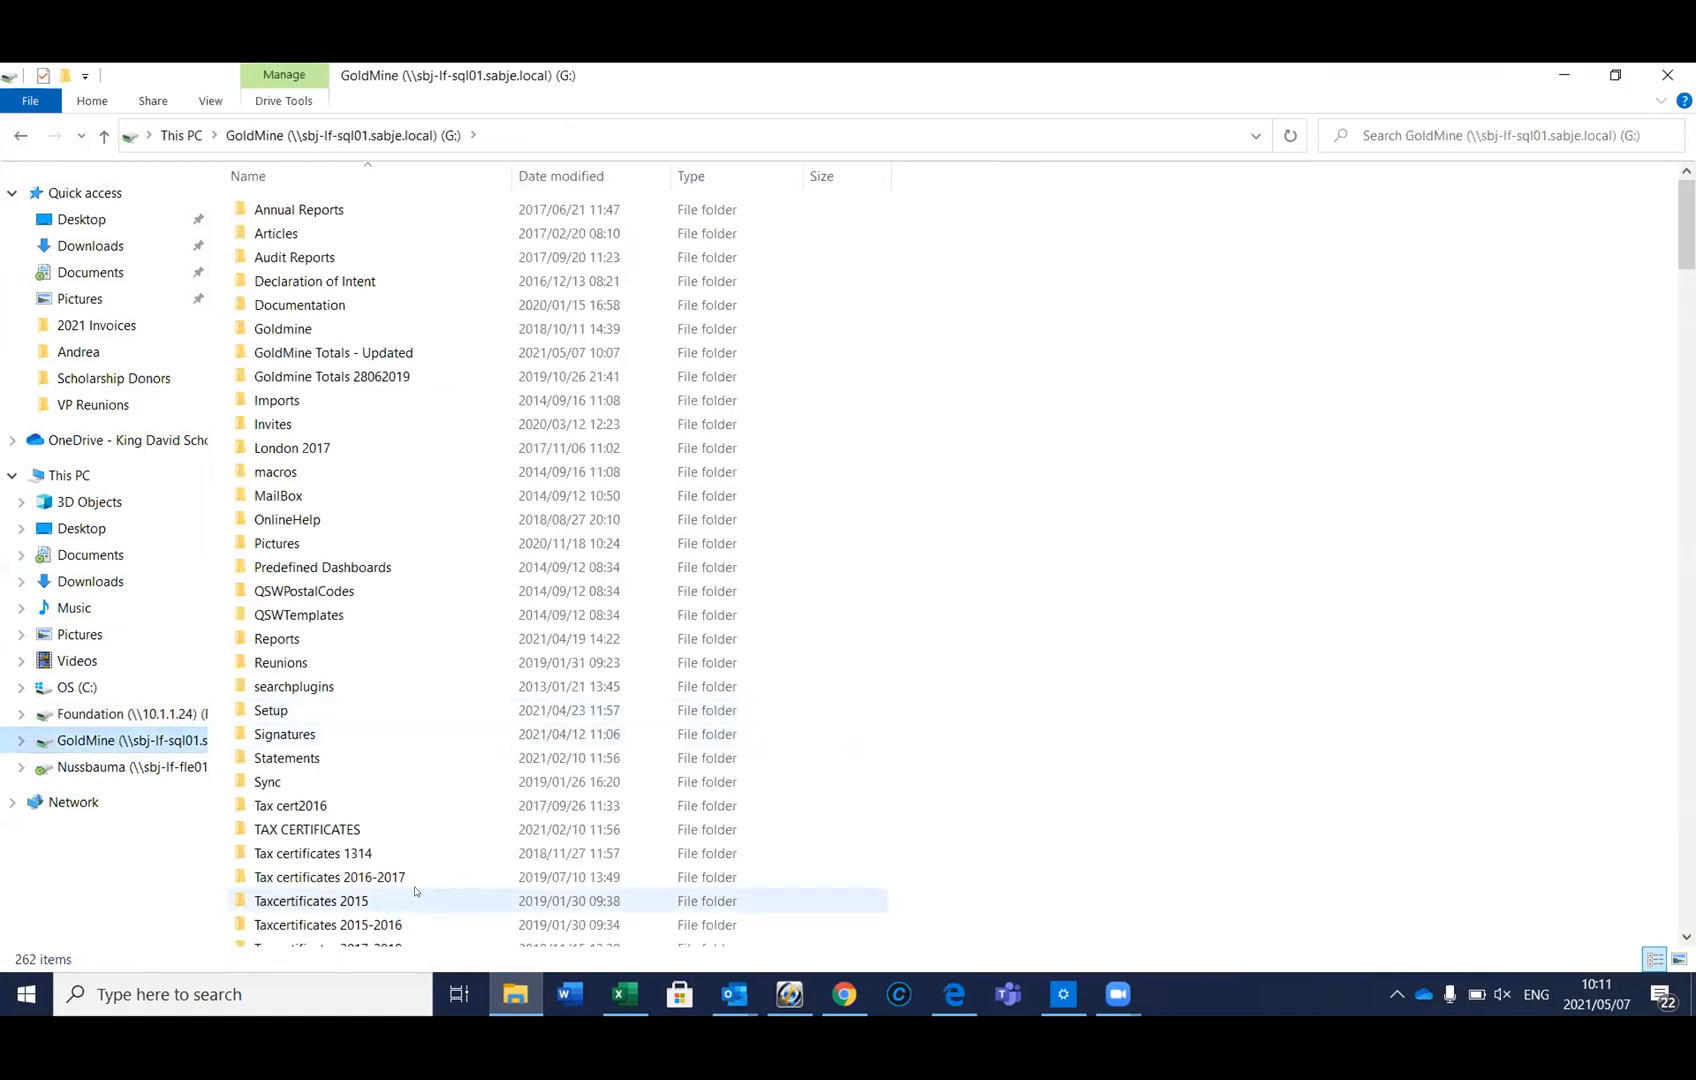
pyautogui.click(1686, 937)
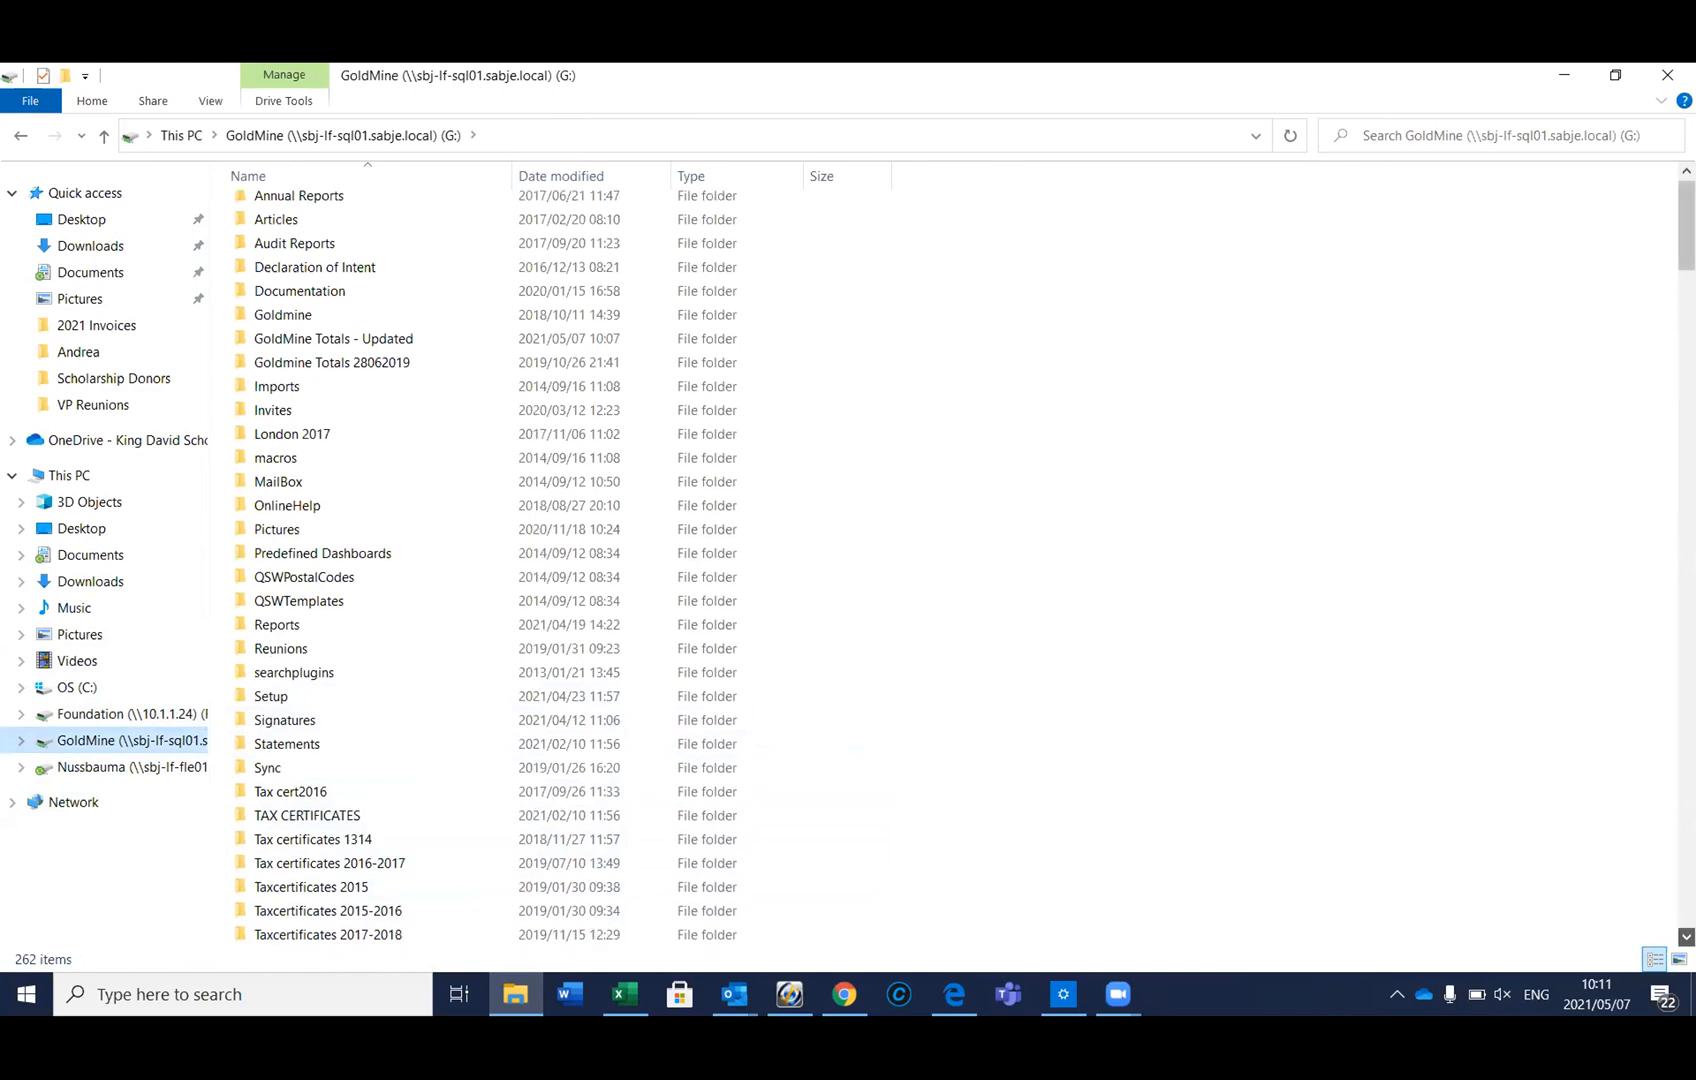
pyautogui.click(1686, 937)
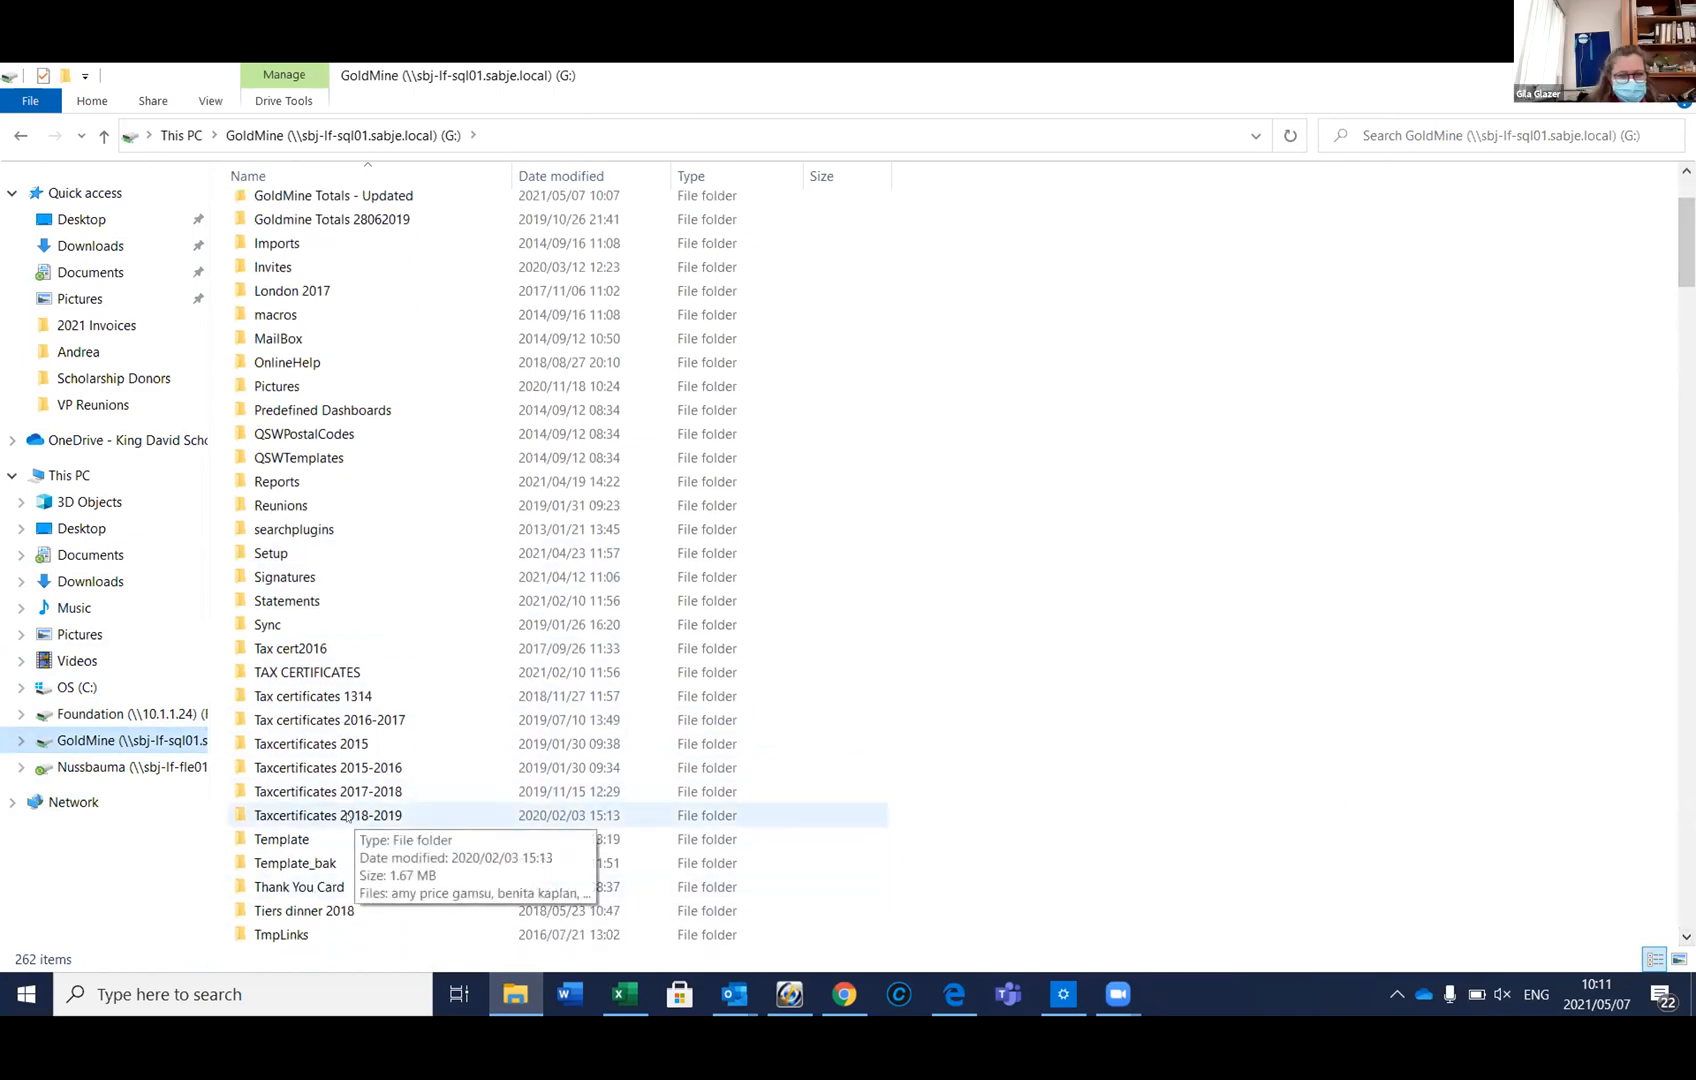
pyautogui.doubleClick(329, 670)
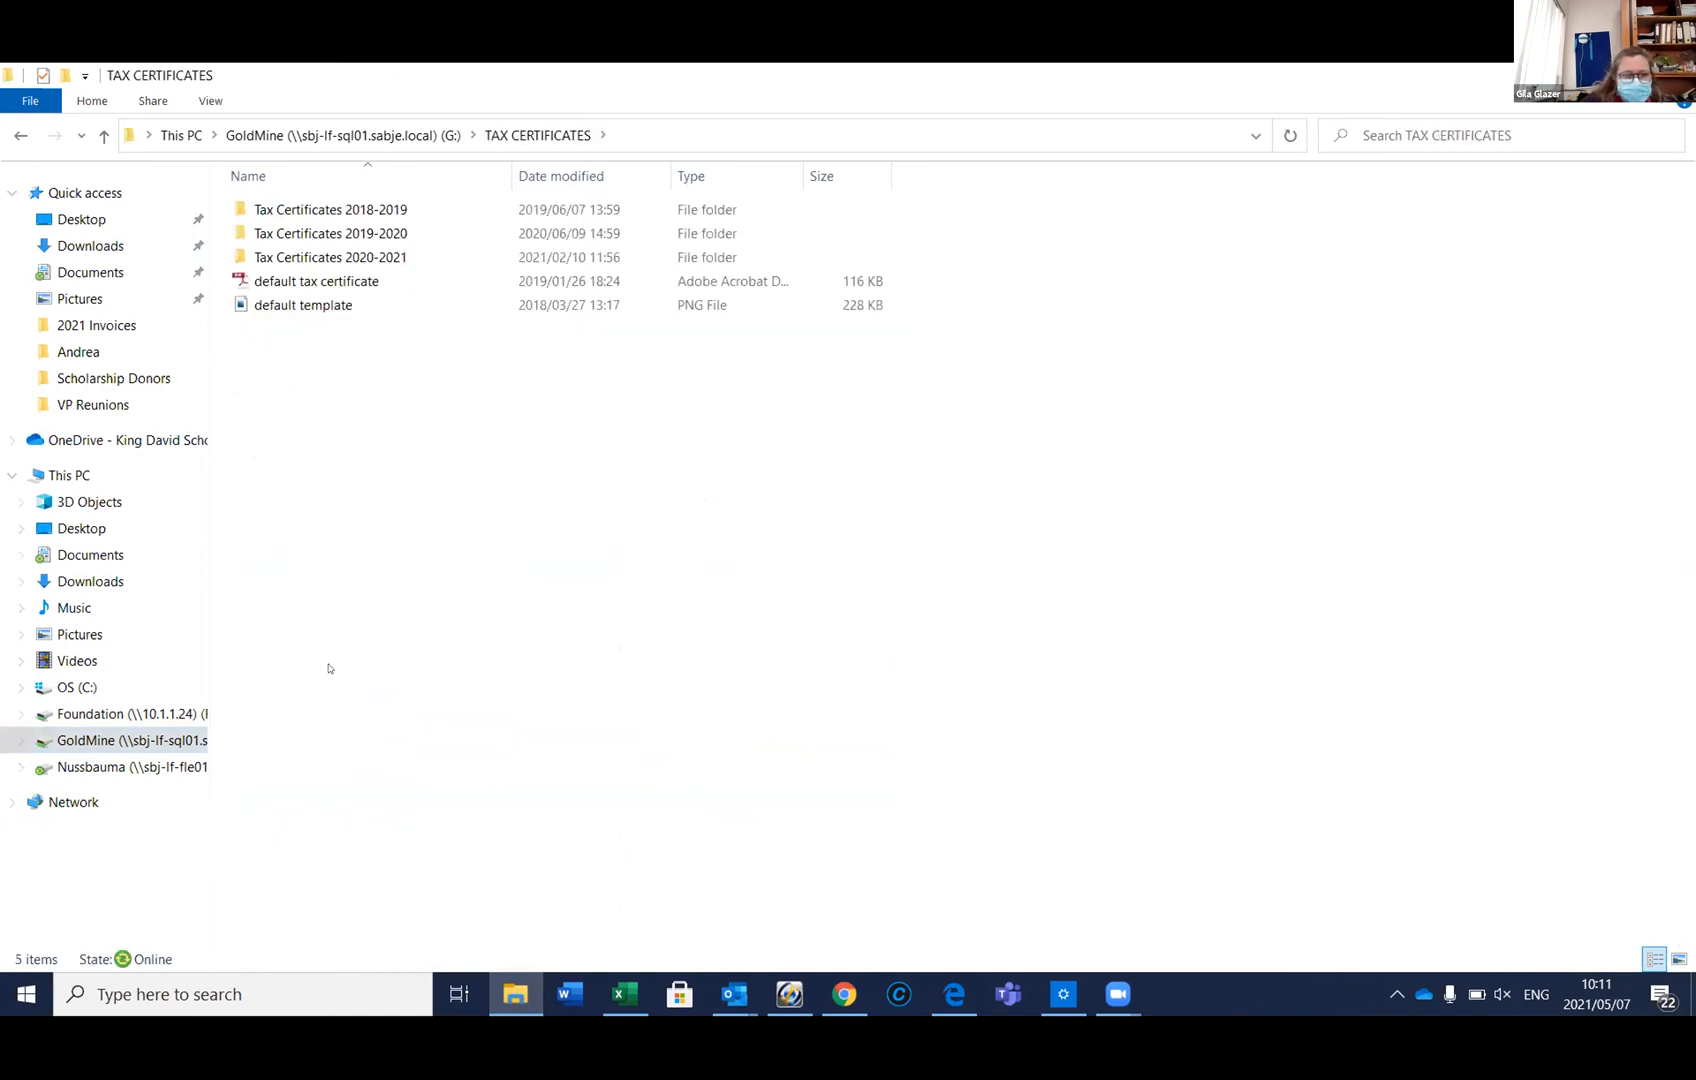
pyautogui.doubleClick(376, 257)
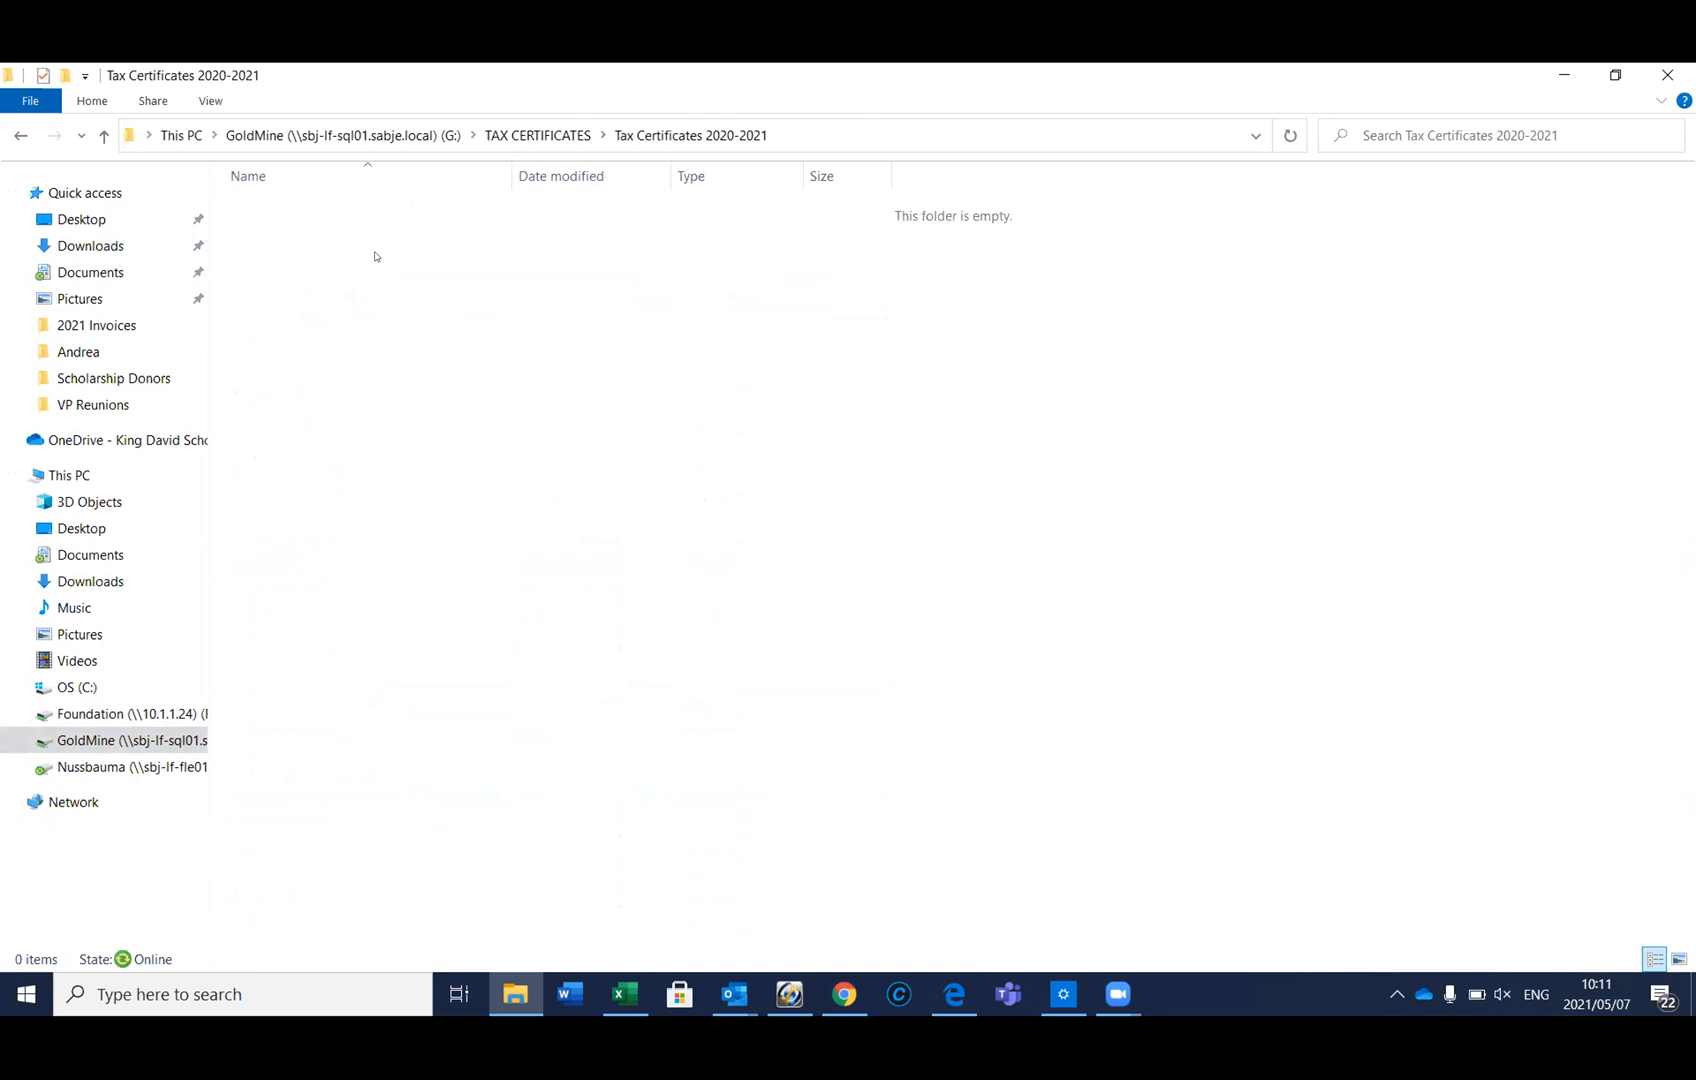
pyautogui.click(102, 137)
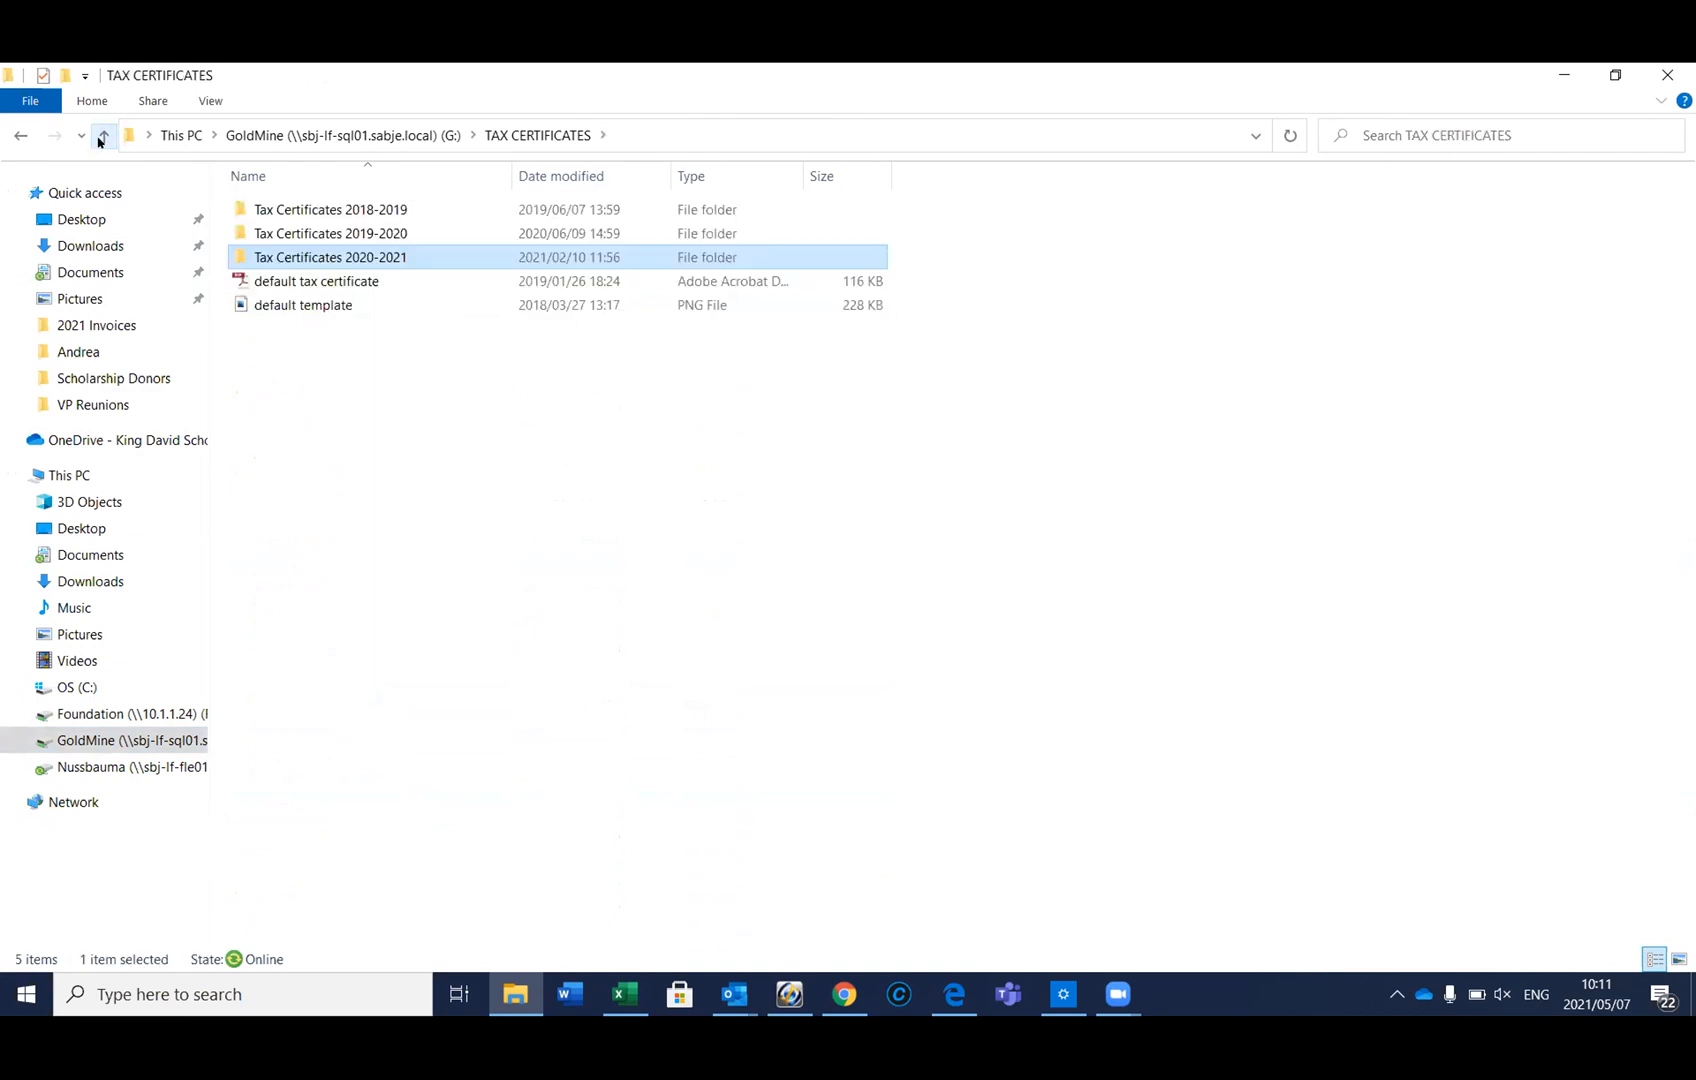
pyautogui.click(315, 236)
# Review the 1,119 PDFs in Tax Certificates 2019-2020, then switch to the Foundation (F:) drive
pyautogui.doubleClick(315, 236)
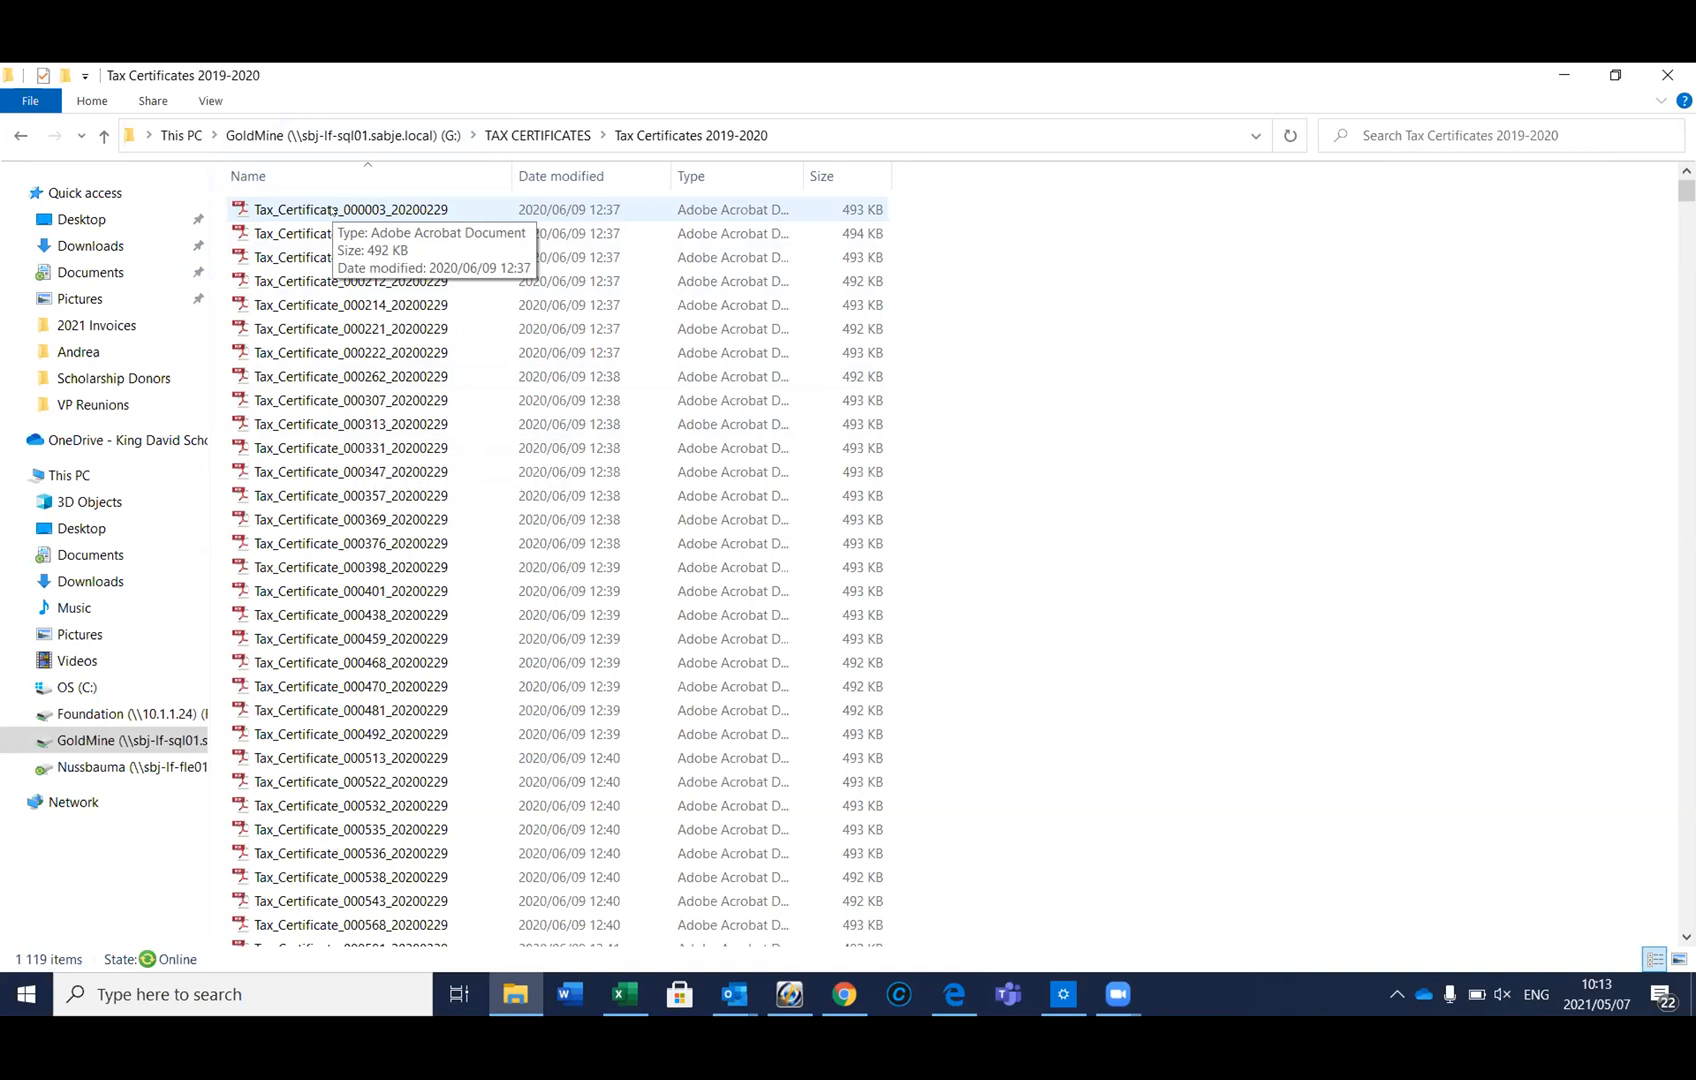
pyautogui.click(102, 137)
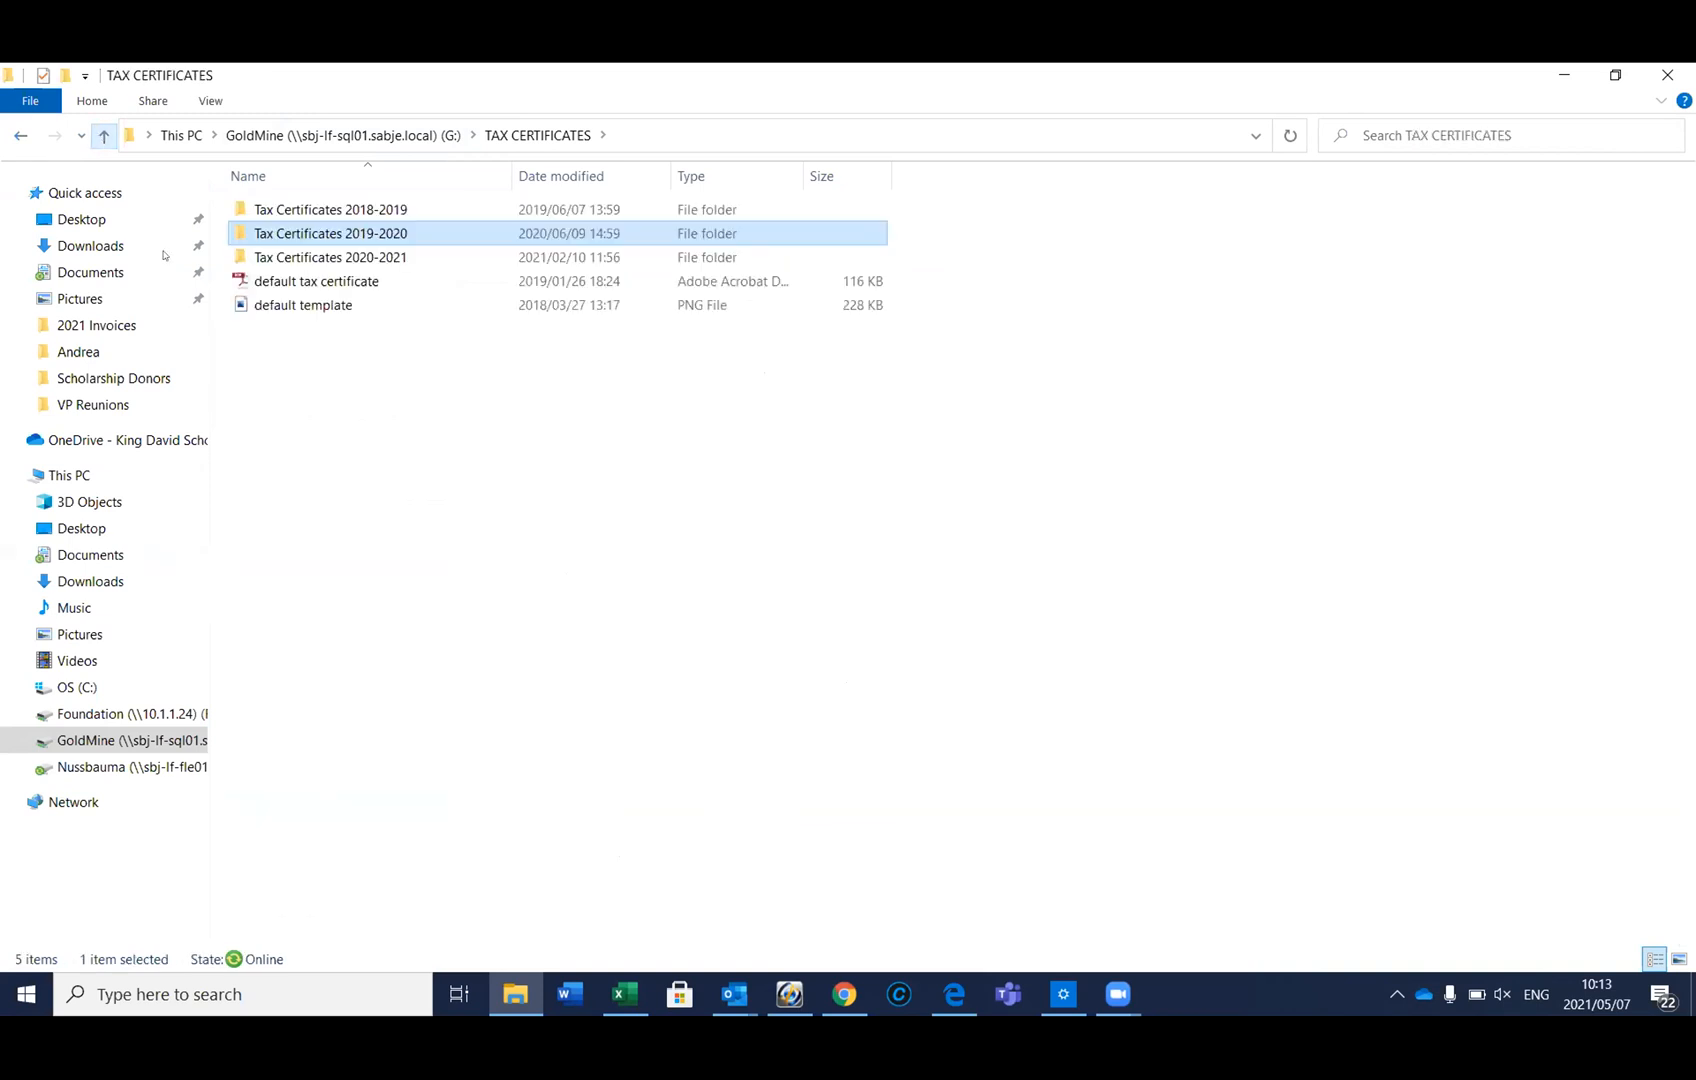
pyautogui.click(131, 712)
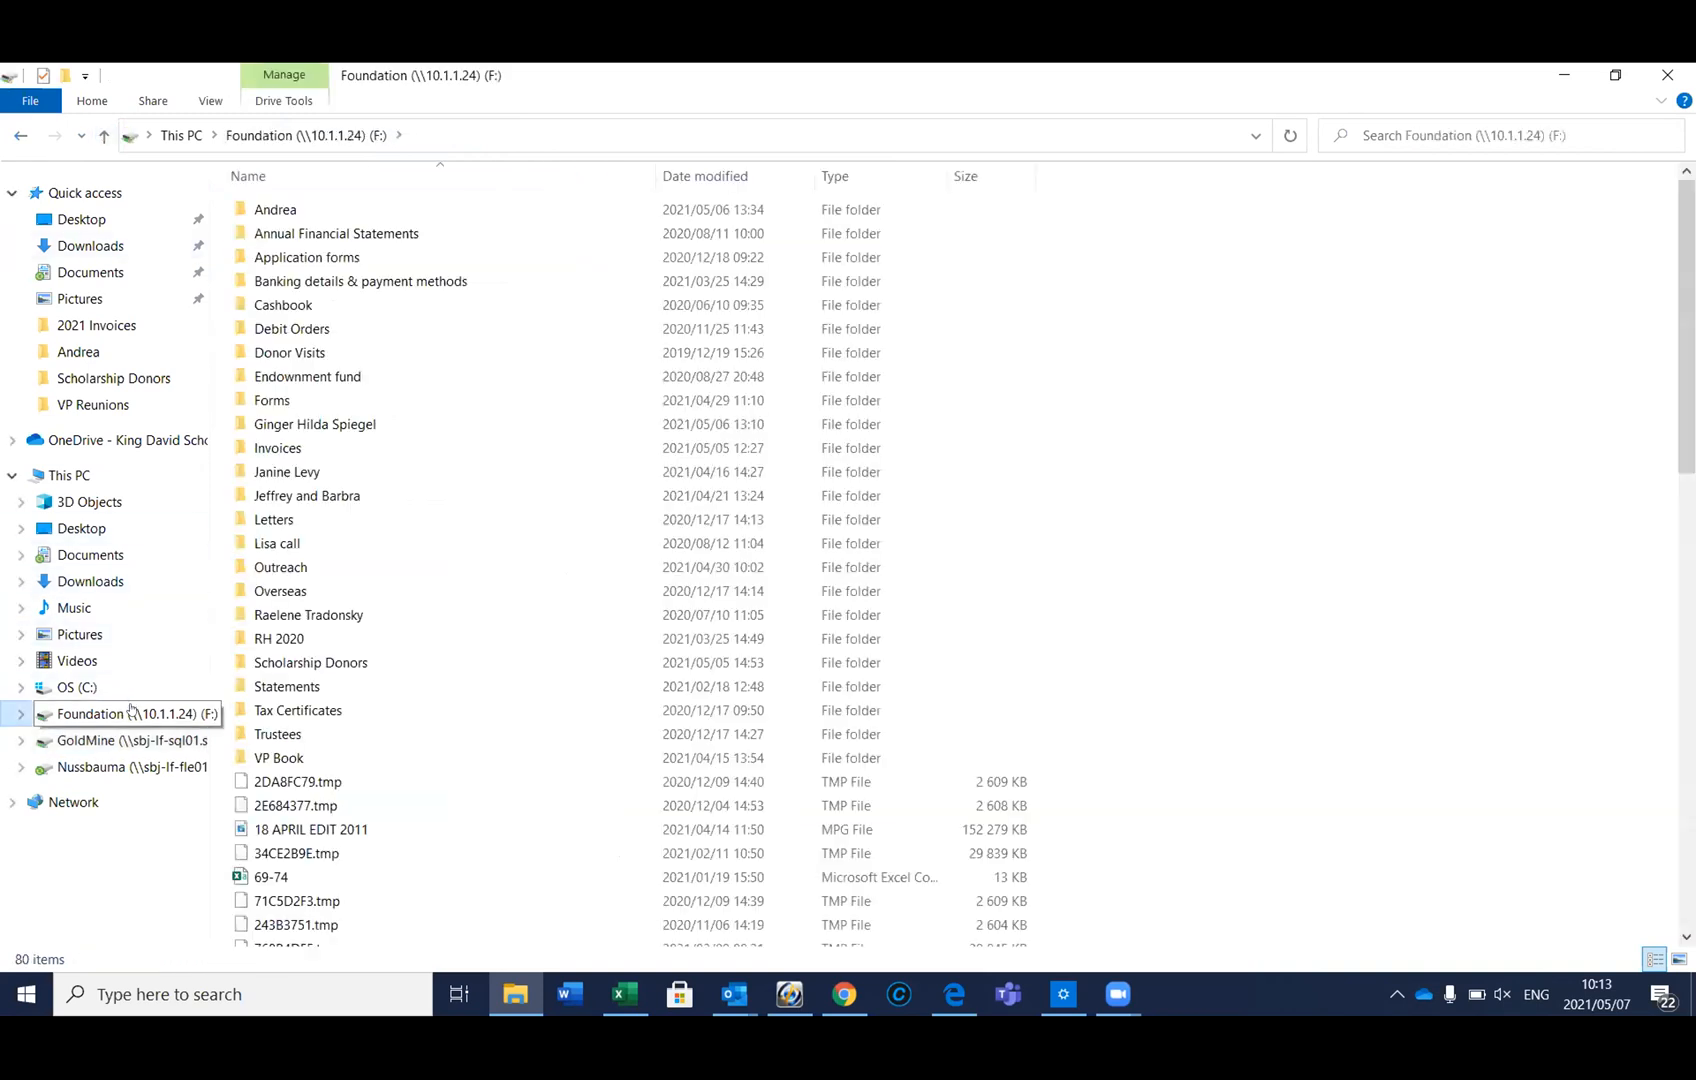
# Inspect Foundation's Tax Certificates 2021 and 2020 folders, then return to the GoldMine (G:) drive
pyautogui.doubleClick(289, 716)
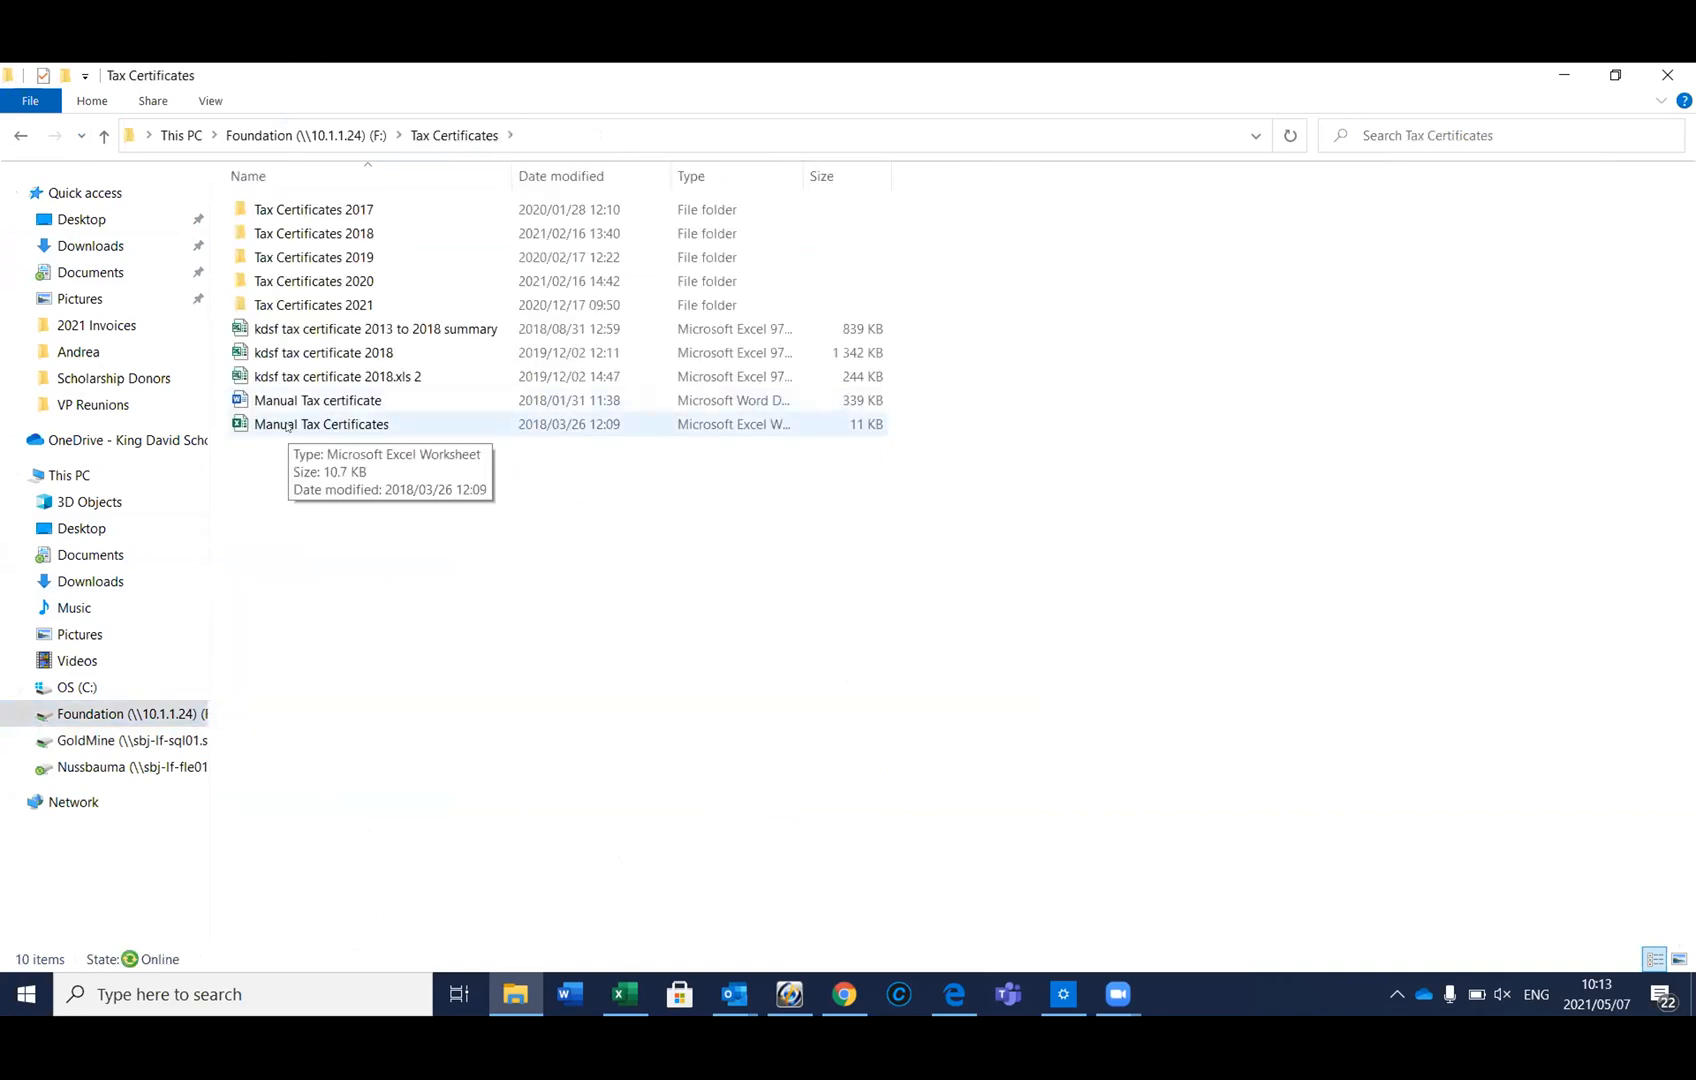
pyautogui.doubleClick(285, 297)
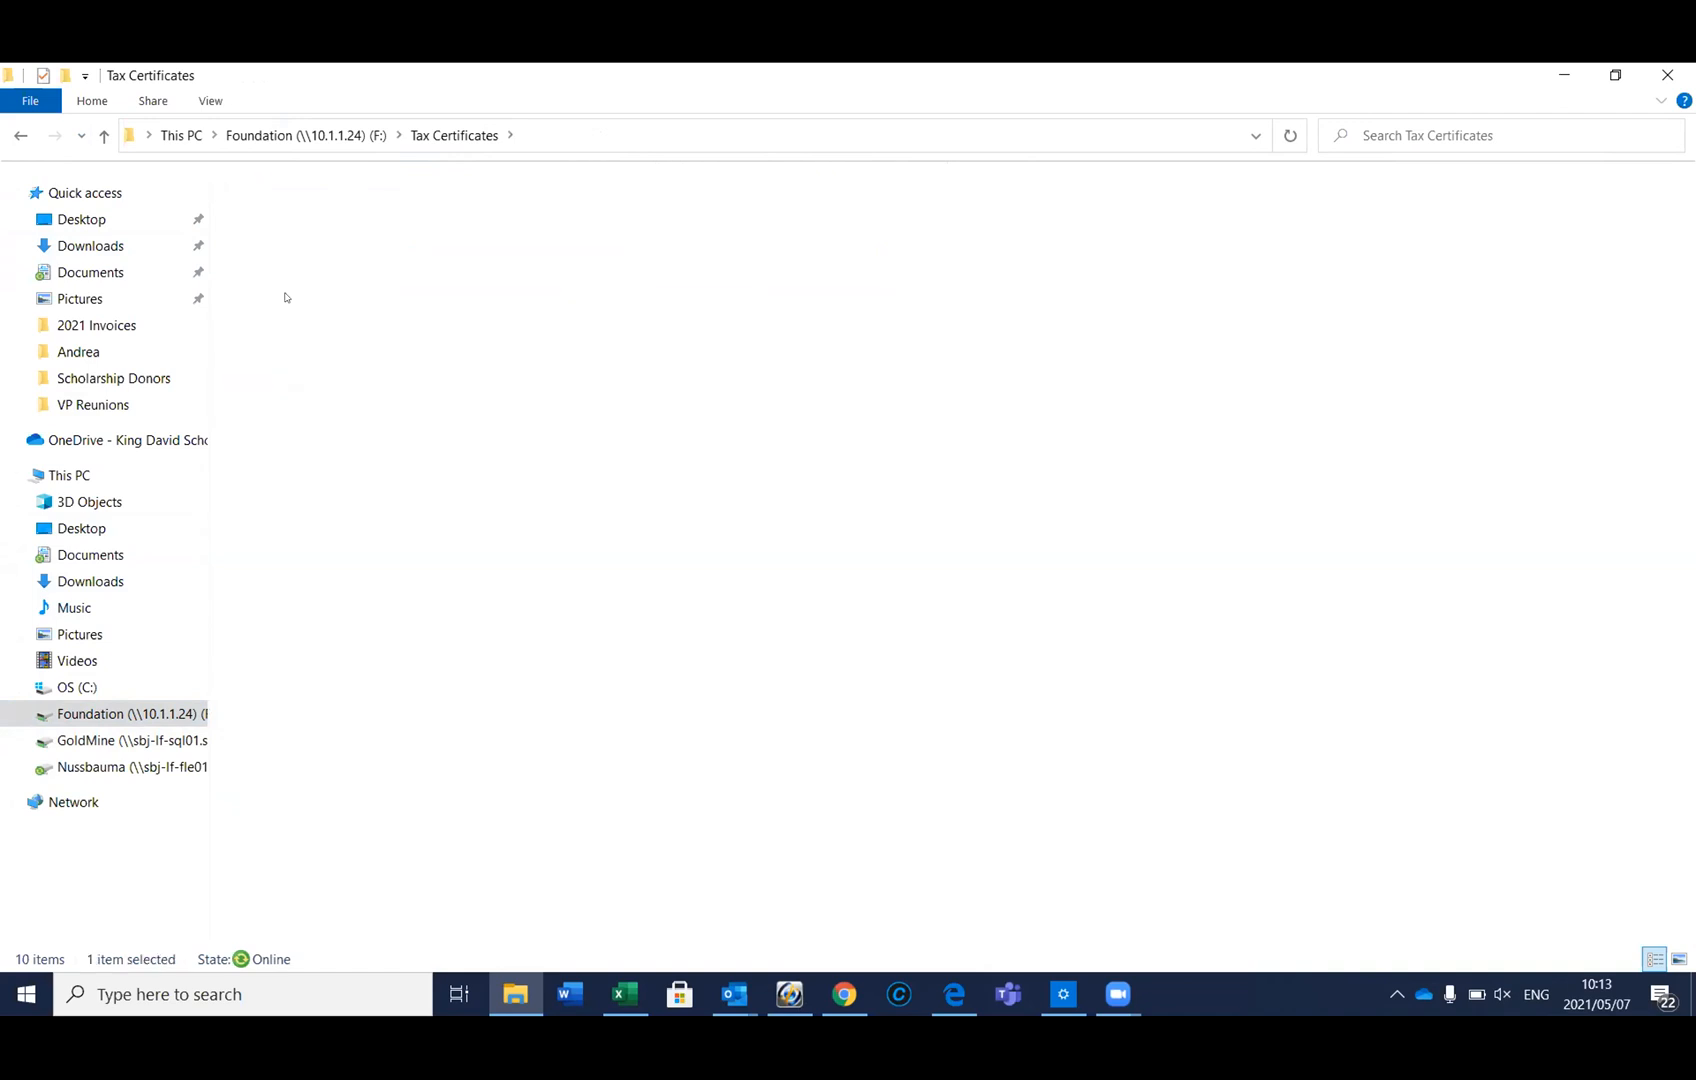
pyautogui.click(92, 141)
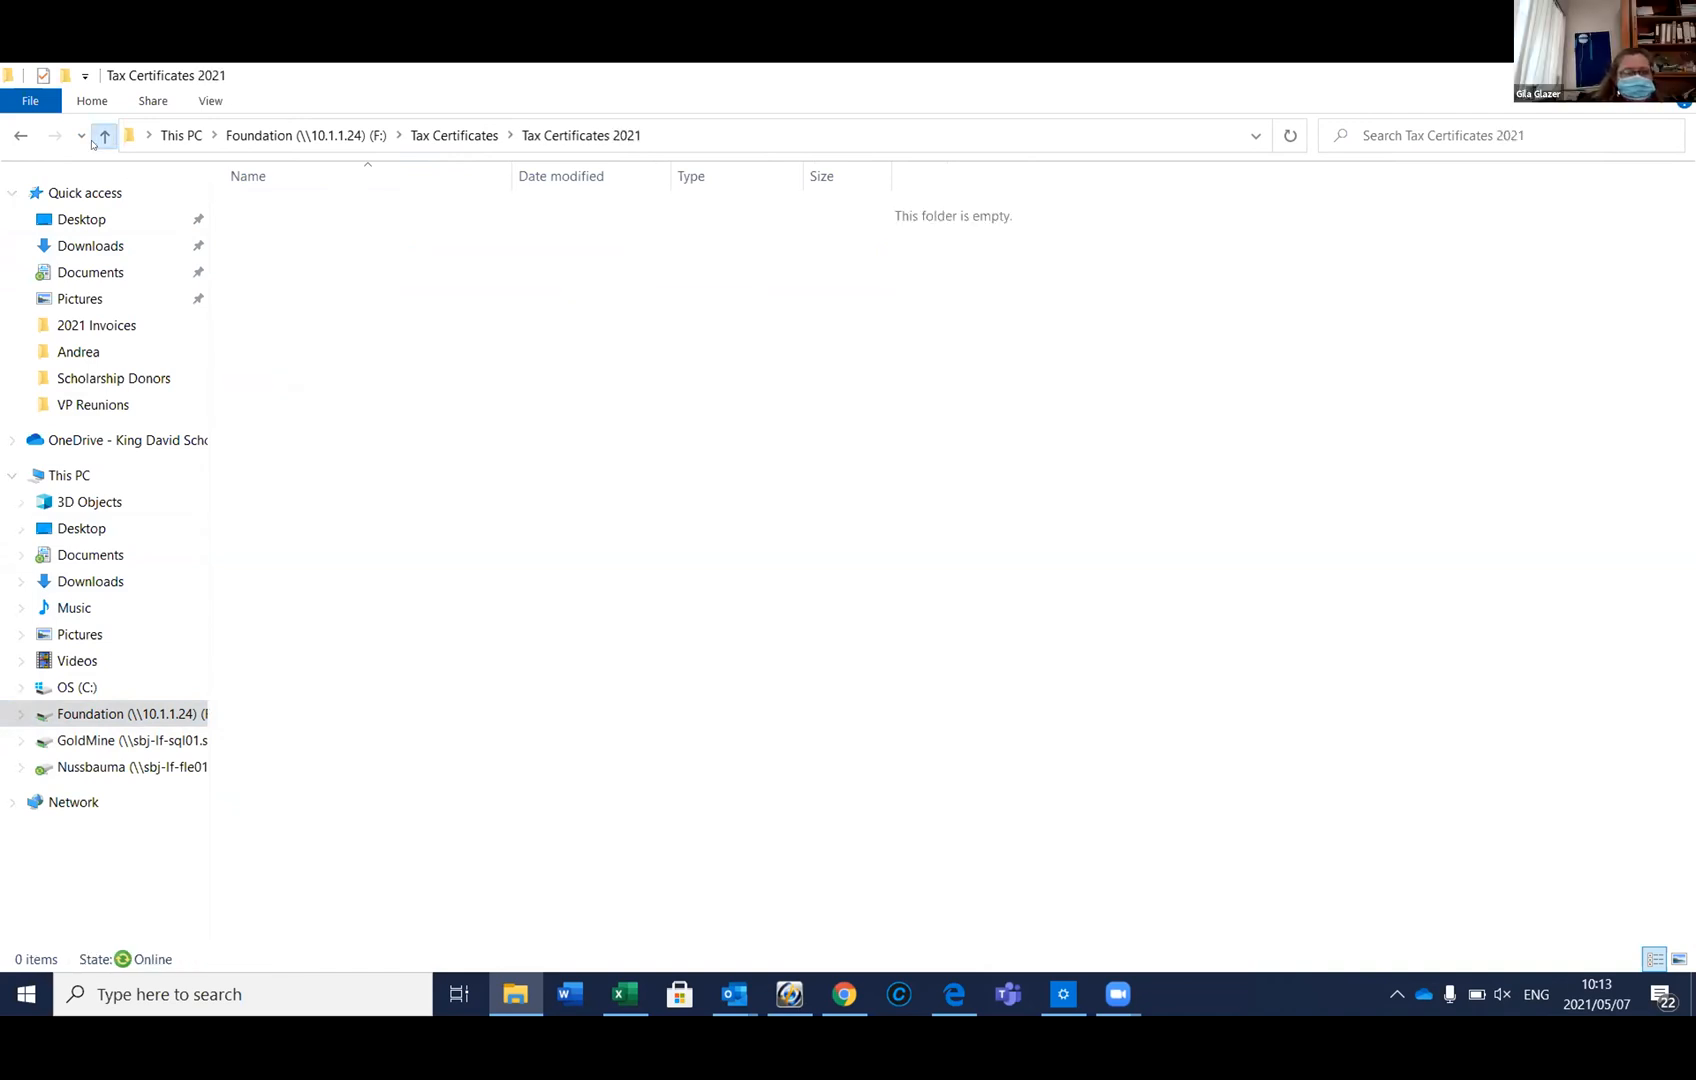
pyautogui.click(367, 284)
pyautogui.doubleClick(367, 285)
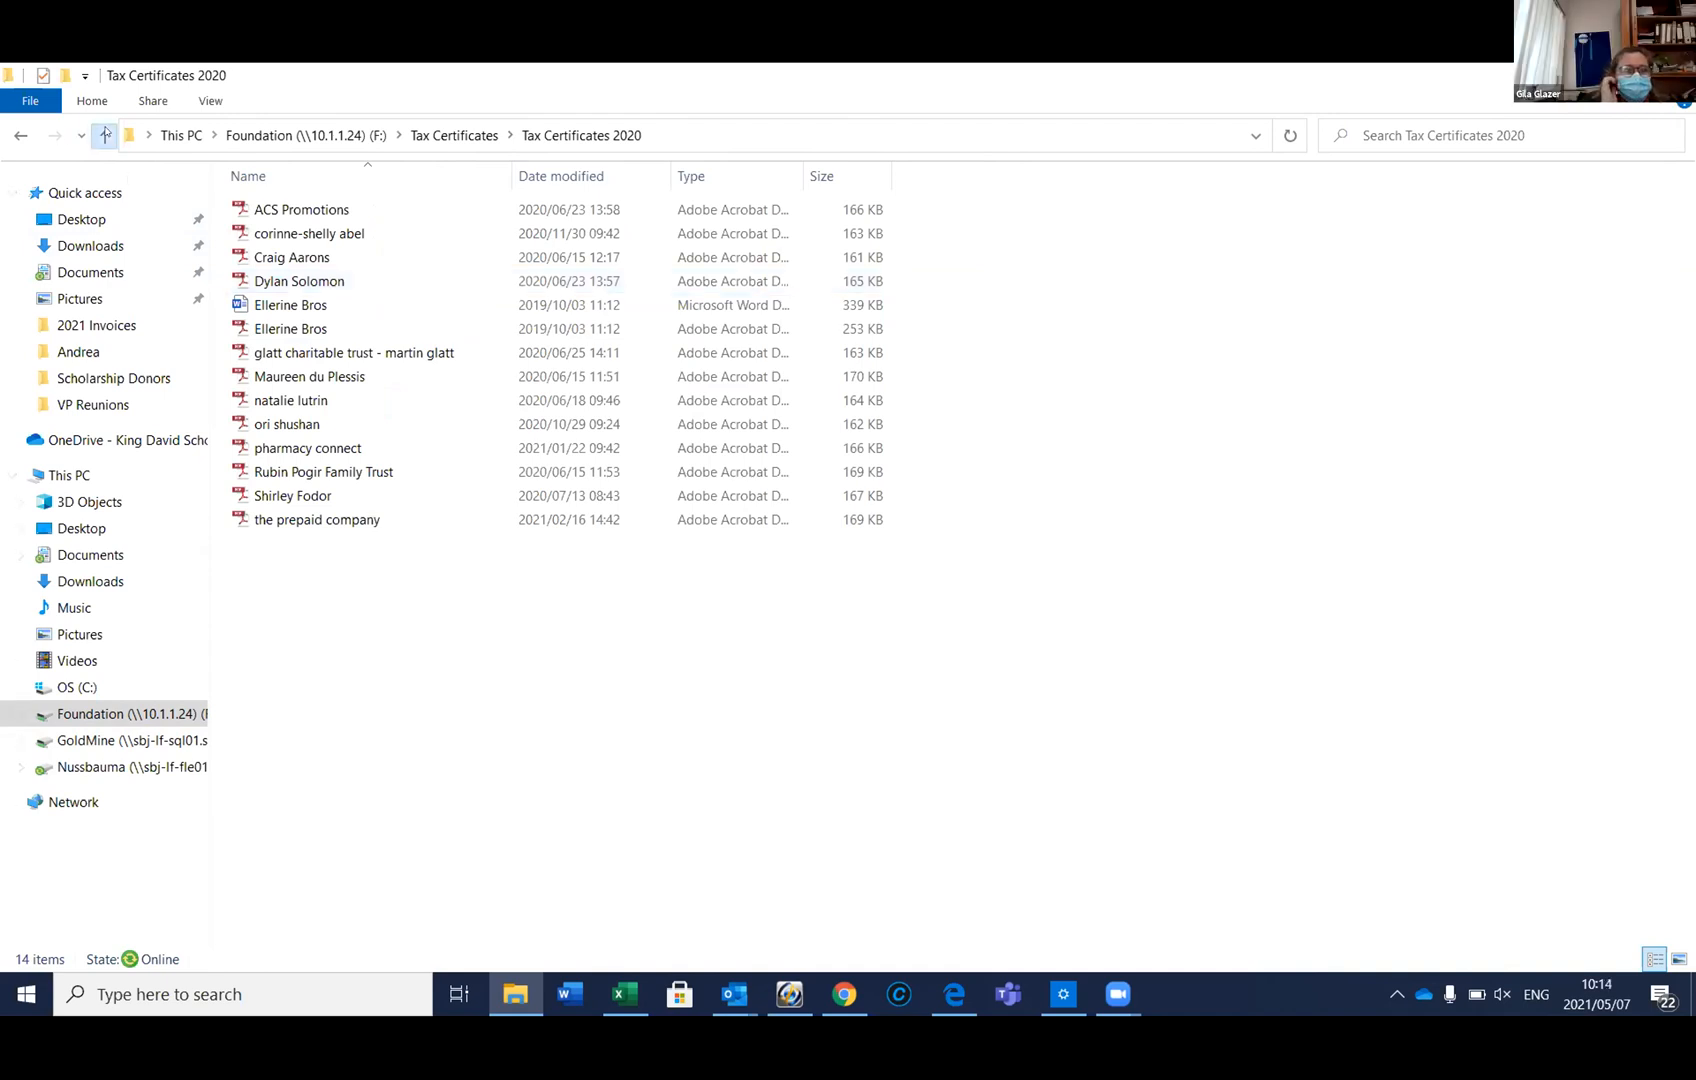
pyautogui.click(104, 137)
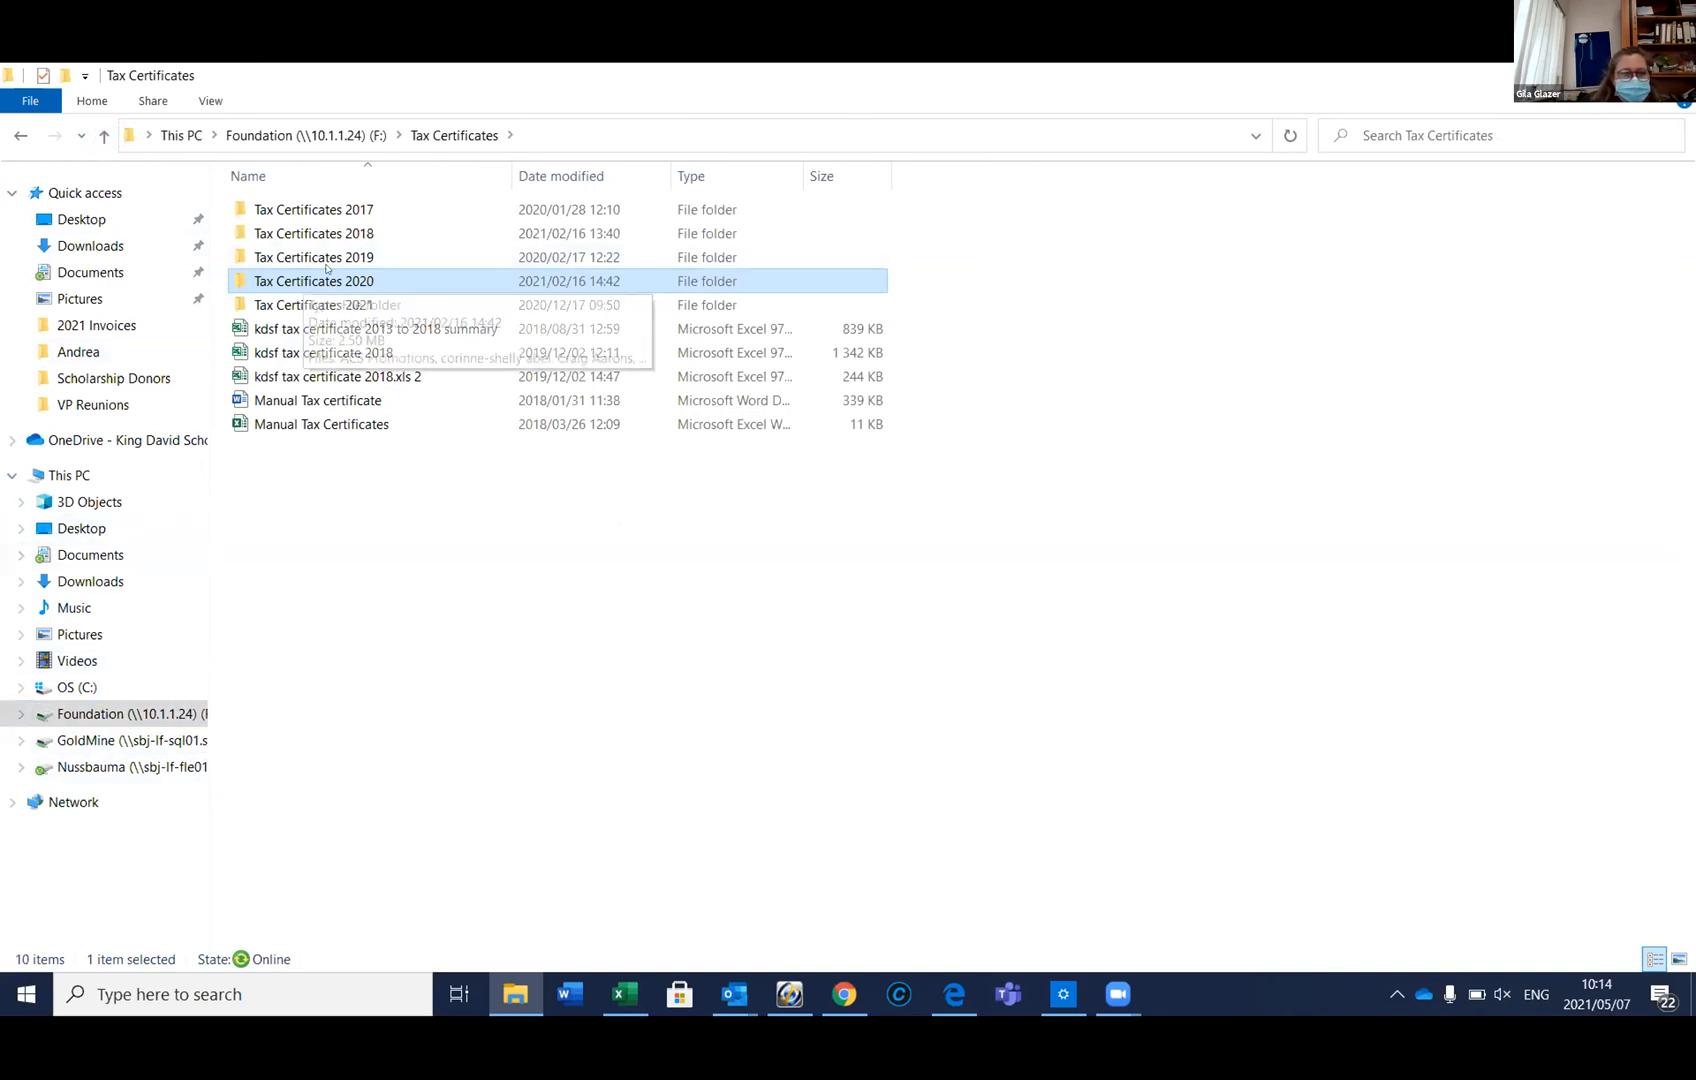
pyautogui.click(145, 739)
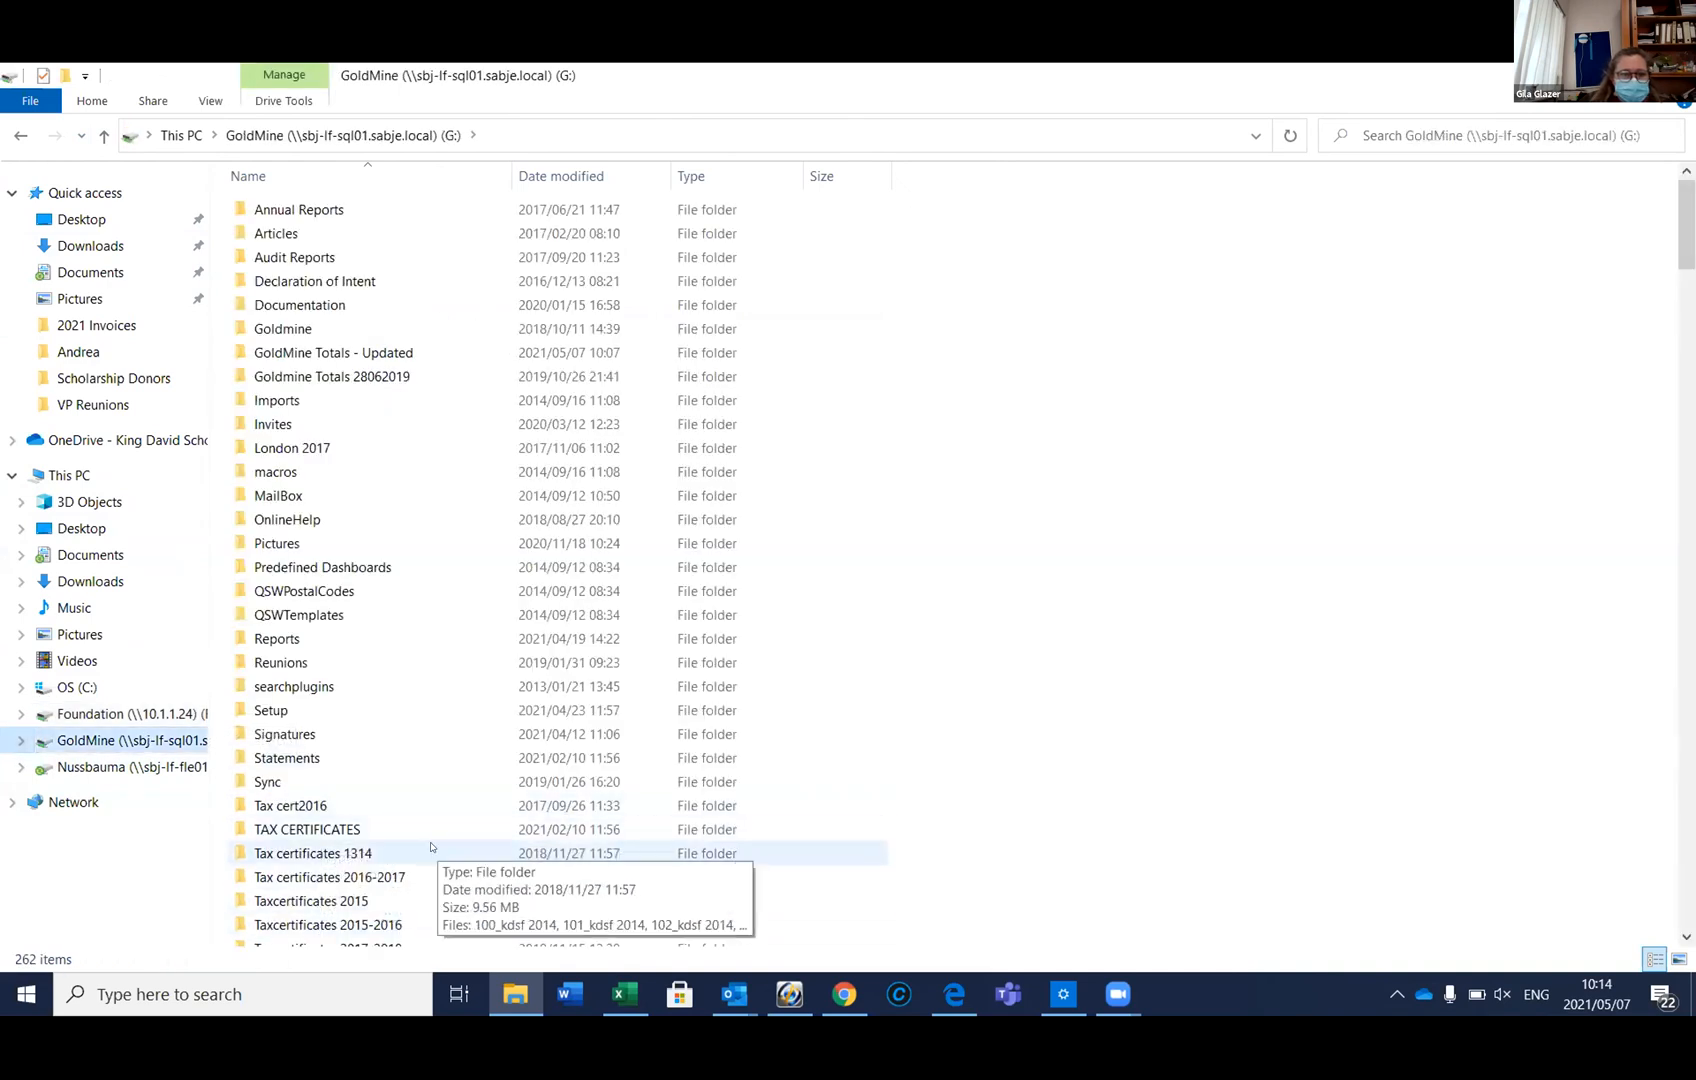
# Recheck the Tax Certificates 2020-2021 and 2019-2020 folders under GoldMine's TAX CERTIFICATES
pyautogui.doubleClick(286, 830)
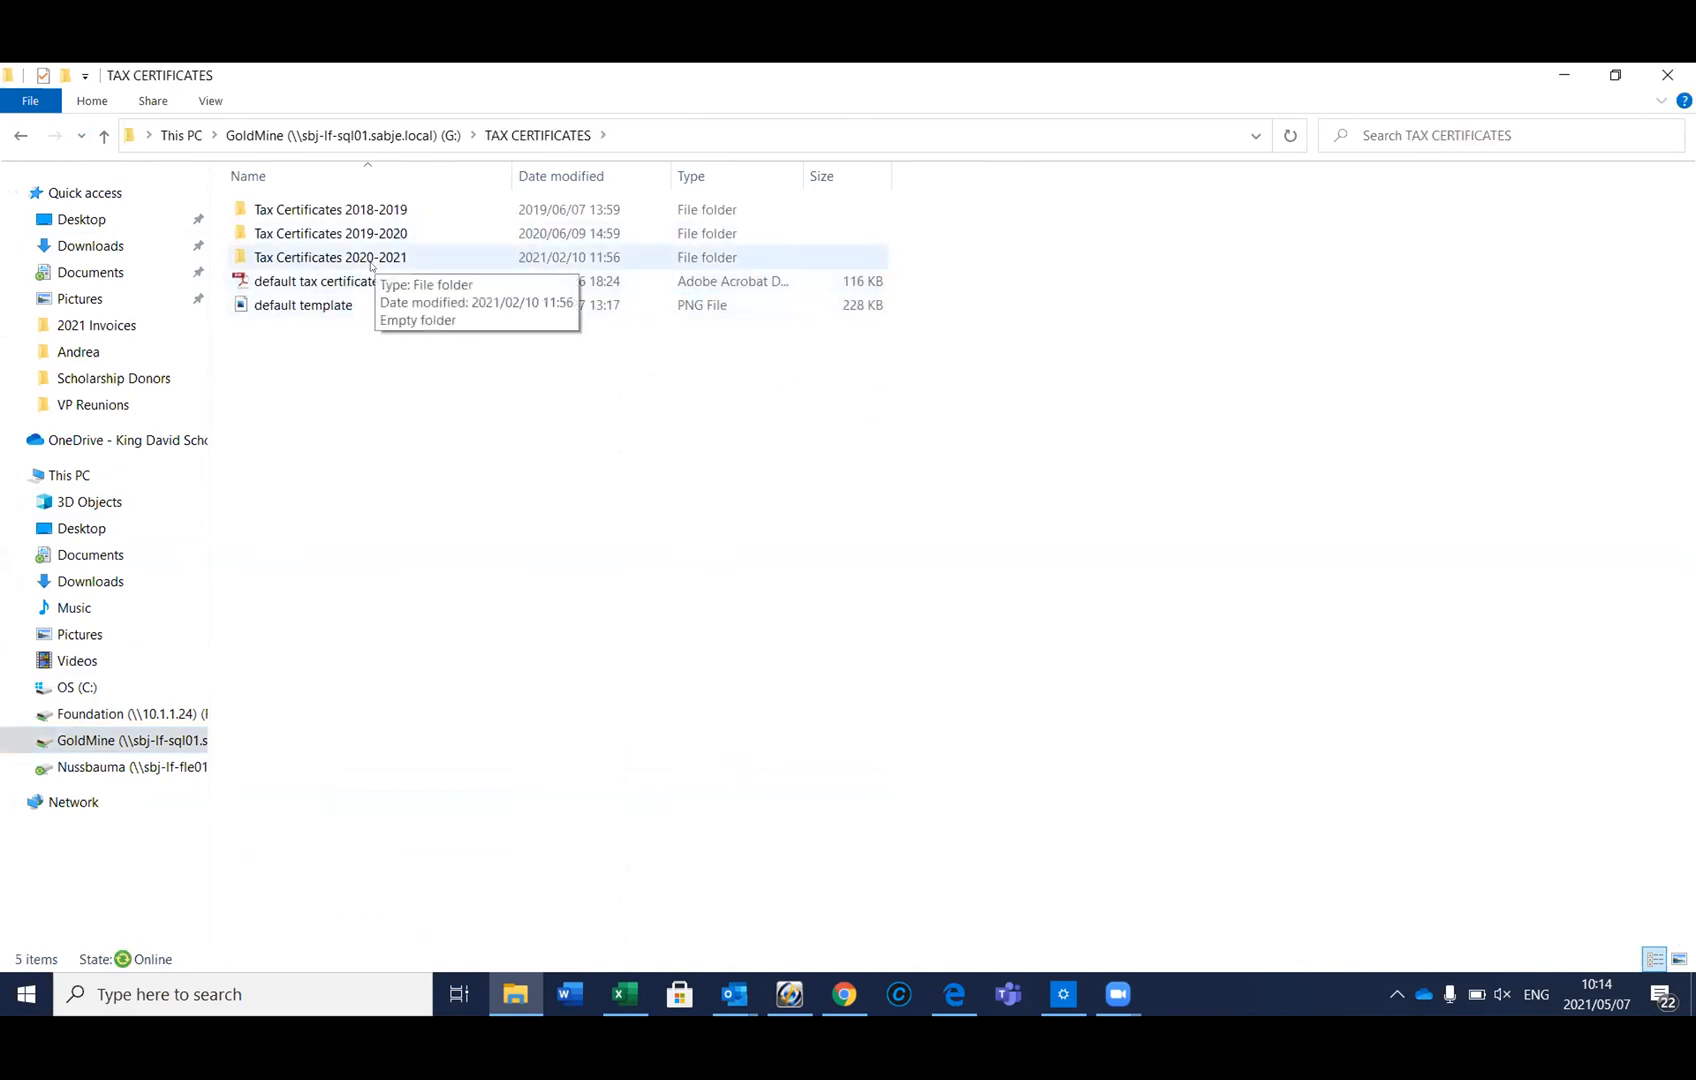
pyautogui.doubleClick(370, 262)
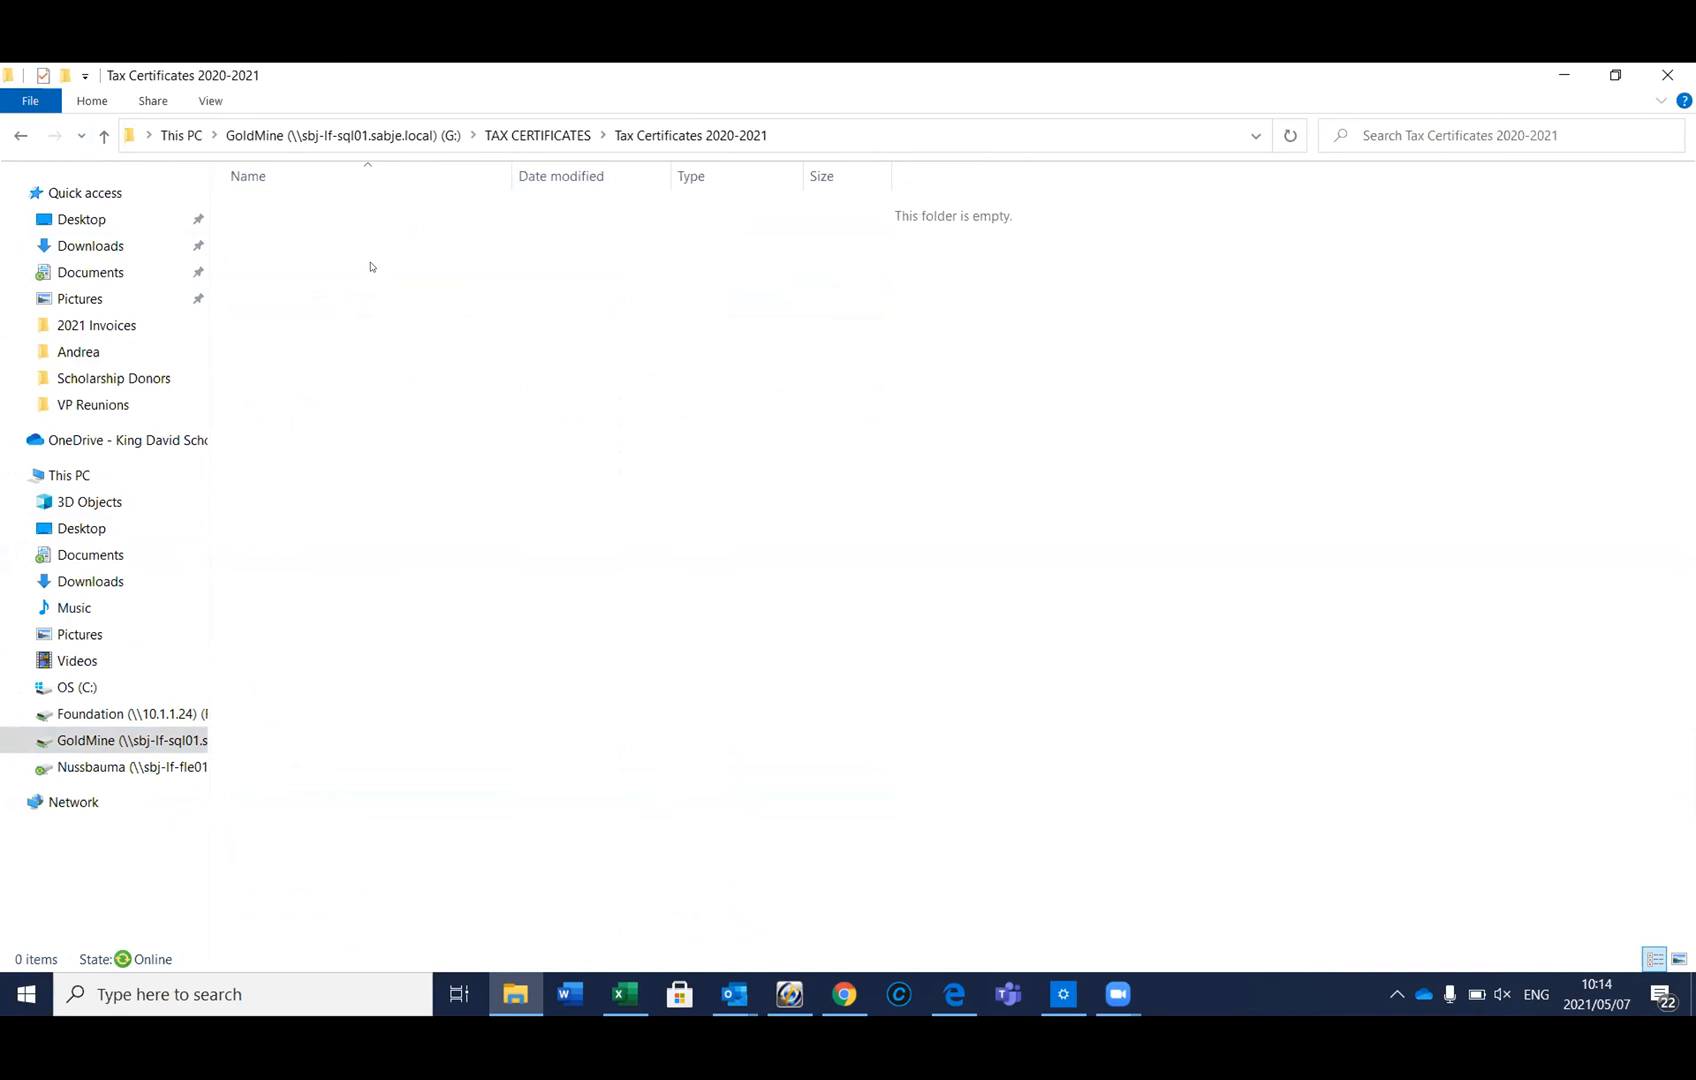
pyautogui.click(104, 135)
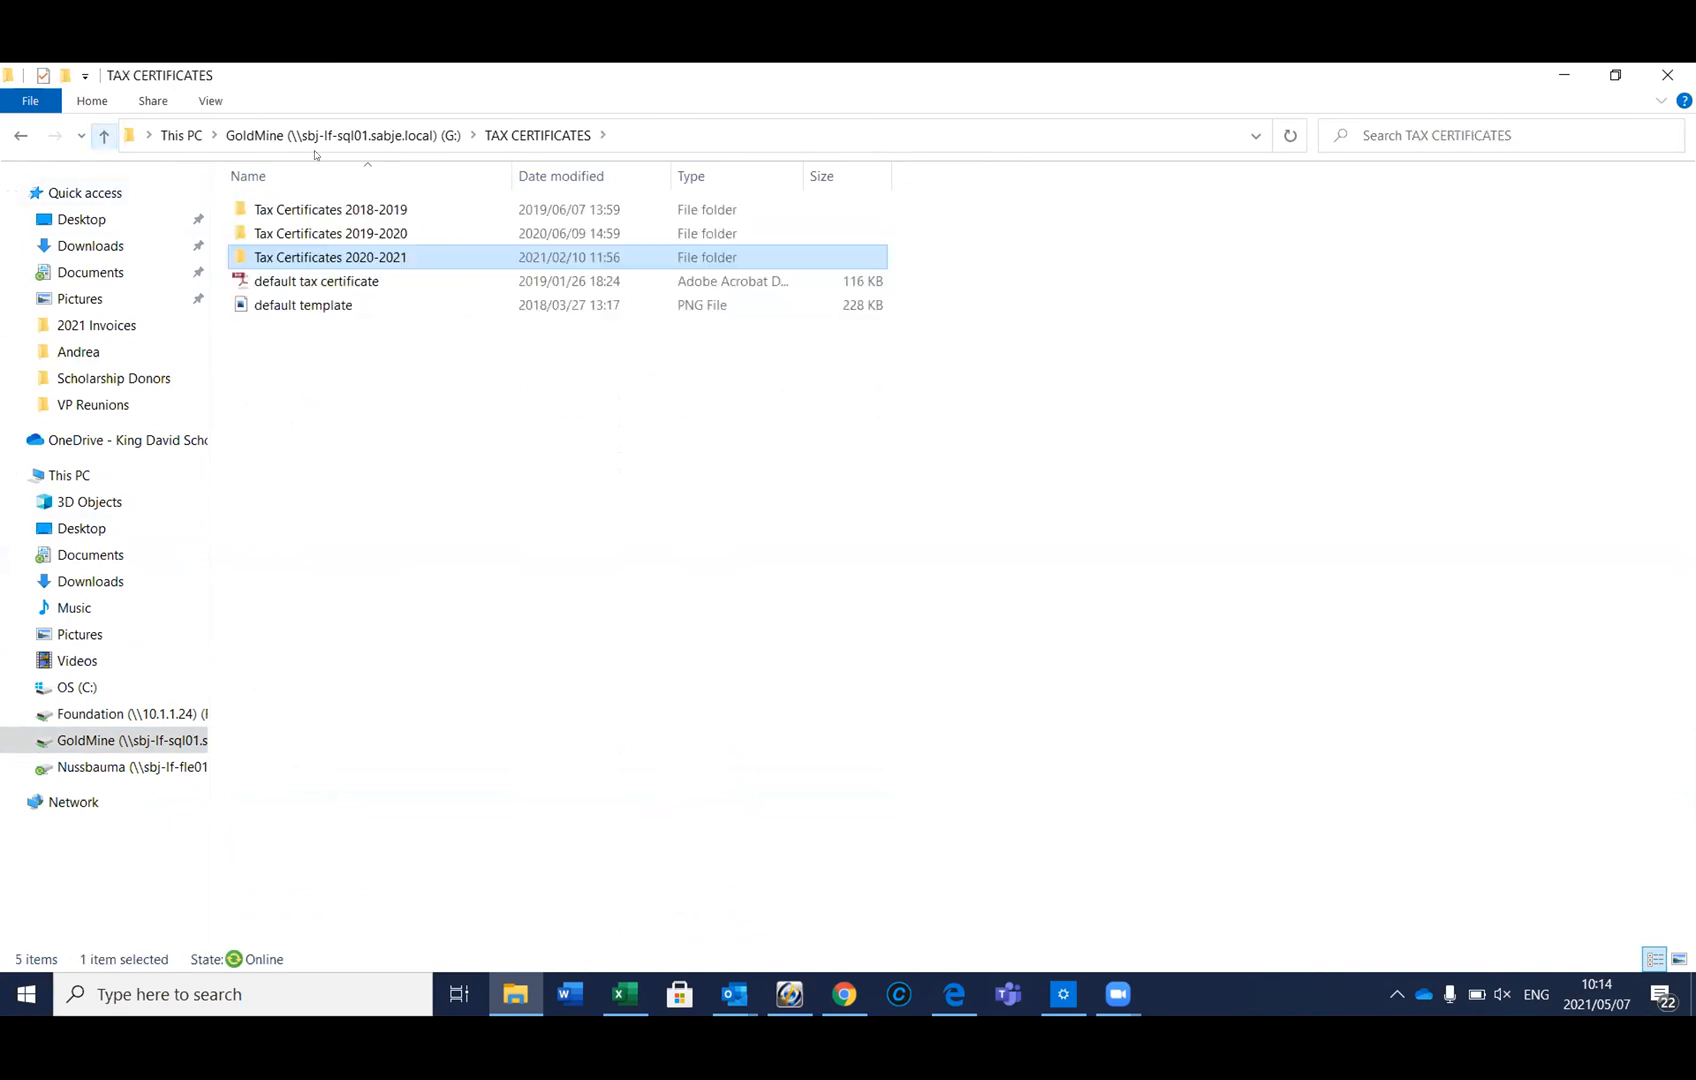
pyautogui.doubleClick(358, 233)
# Select only the certificate Tax_Certificate_000003_20200229 and go up to TAX CERTIFICATES
pyautogui.click(372, 210)
pyautogui.hotkey('shift', 'Down')
pyautogui.hotkey('shift', 'Down')
pyautogui.hotkey('shift', 'Down')
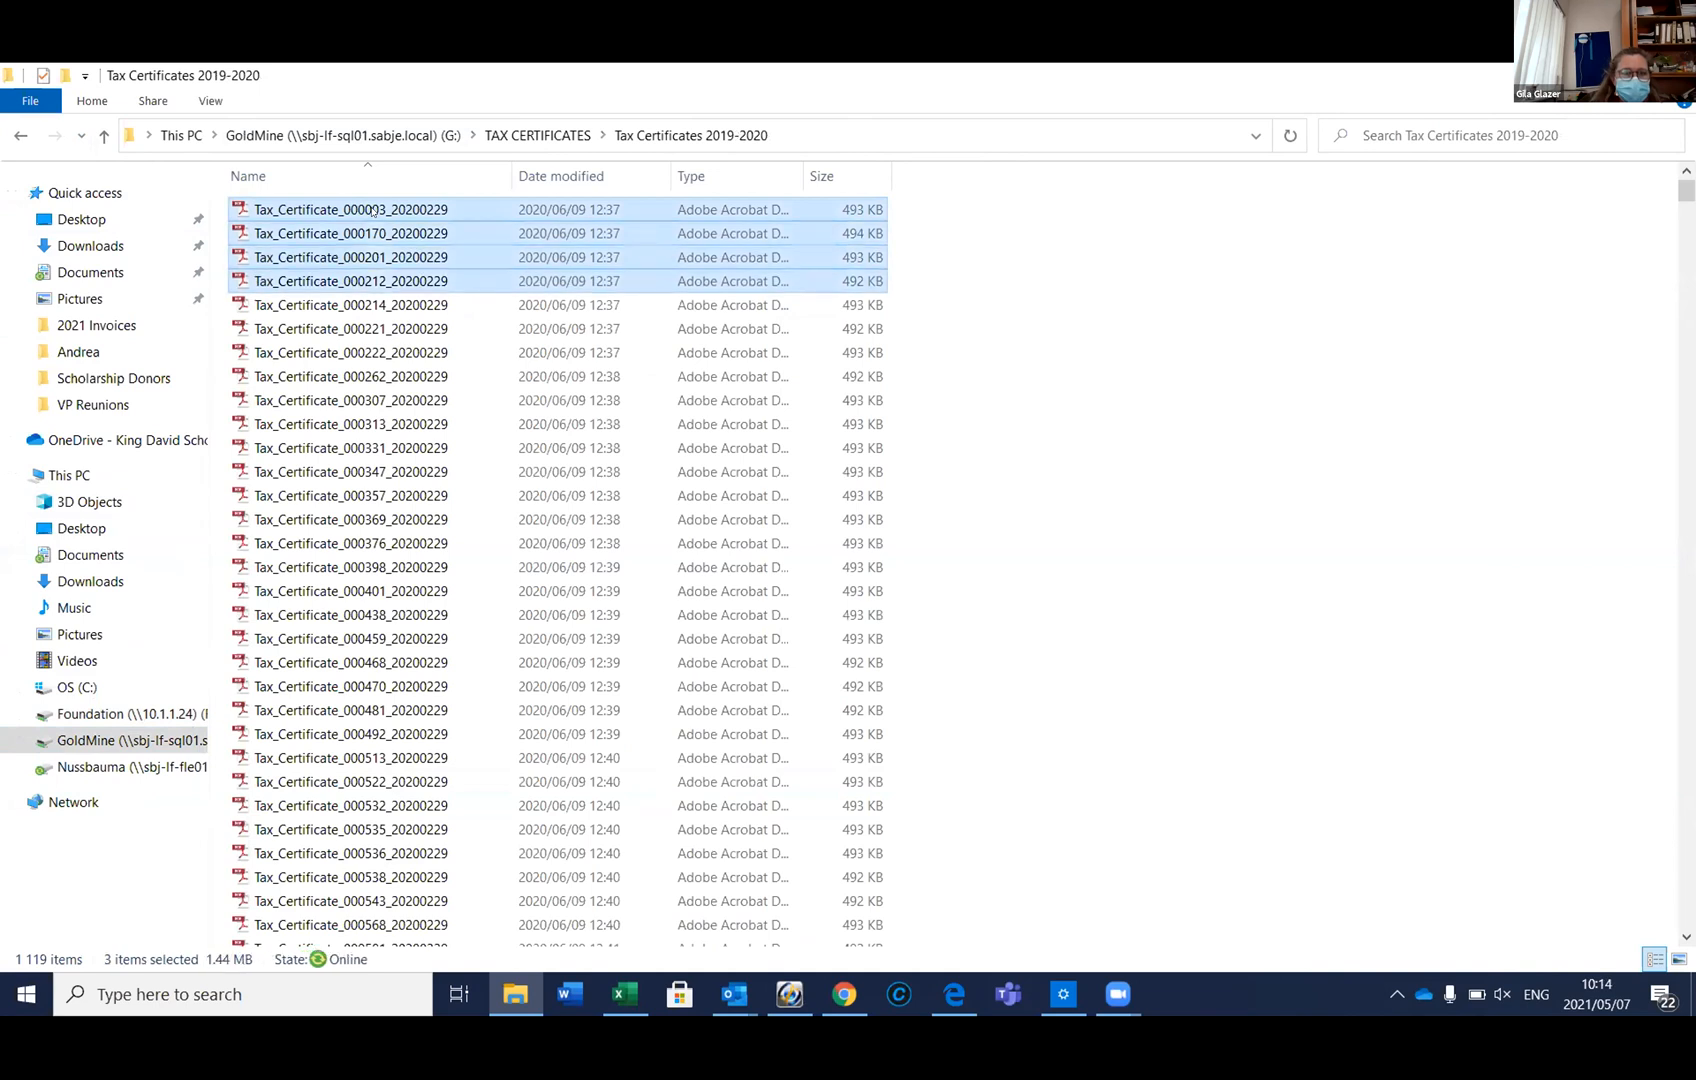
pyautogui.hotkey('shift', 'Down')
pyautogui.hotkey('shift', 'Down')
pyautogui.hotkey('shift', 'Down')
pyautogui.hotkey('shift', 'Down')
pyautogui.hotkey('shift', 'Down')
pyautogui.hotkey('shift', 'Down')
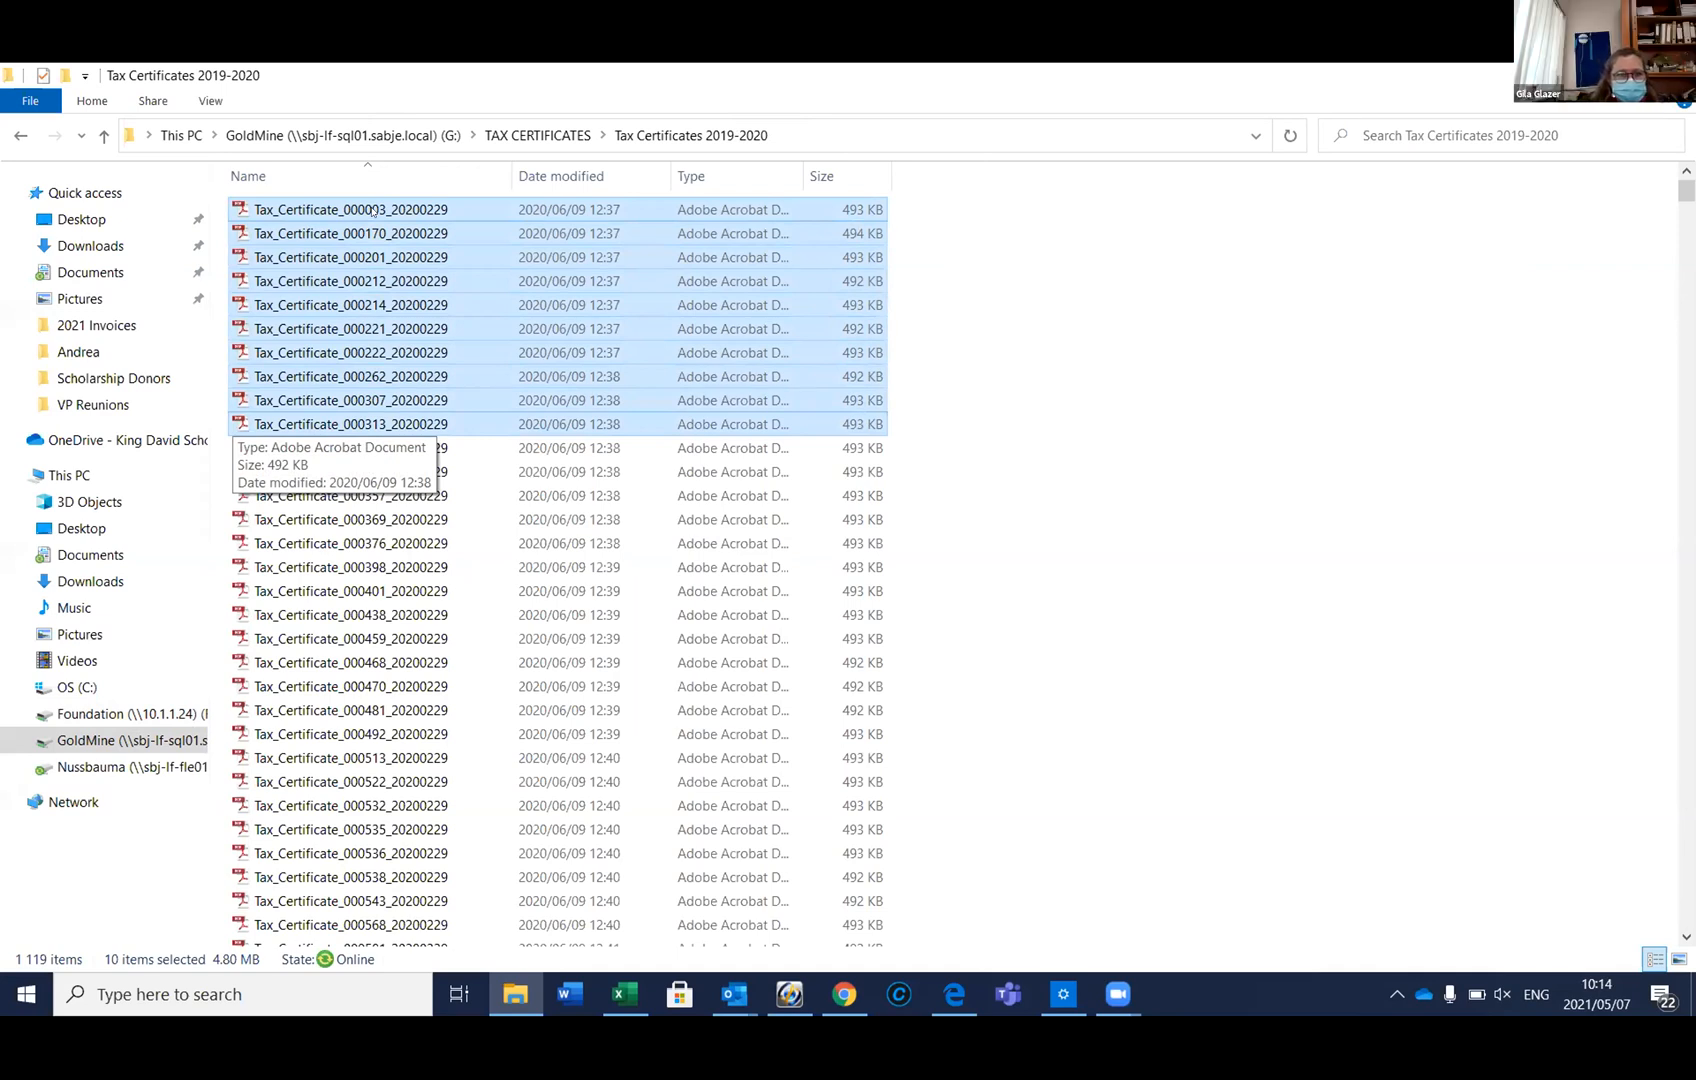
pyautogui.hotkey('shift', 'Up')
pyautogui.hotkey('shift', 'Up')
pyautogui.hotkey('shift', 'Up')
pyautogui.hotkey('shift', 'Up')
pyautogui.hotkey('shift', 'Up')
pyautogui.hotkey('shift', 'Up')
pyautogui.hotkey('shift', 'Up')
pyautogui.hotkey('shift', 'Up')
pyautogui.hotkey('shift', 'Up')
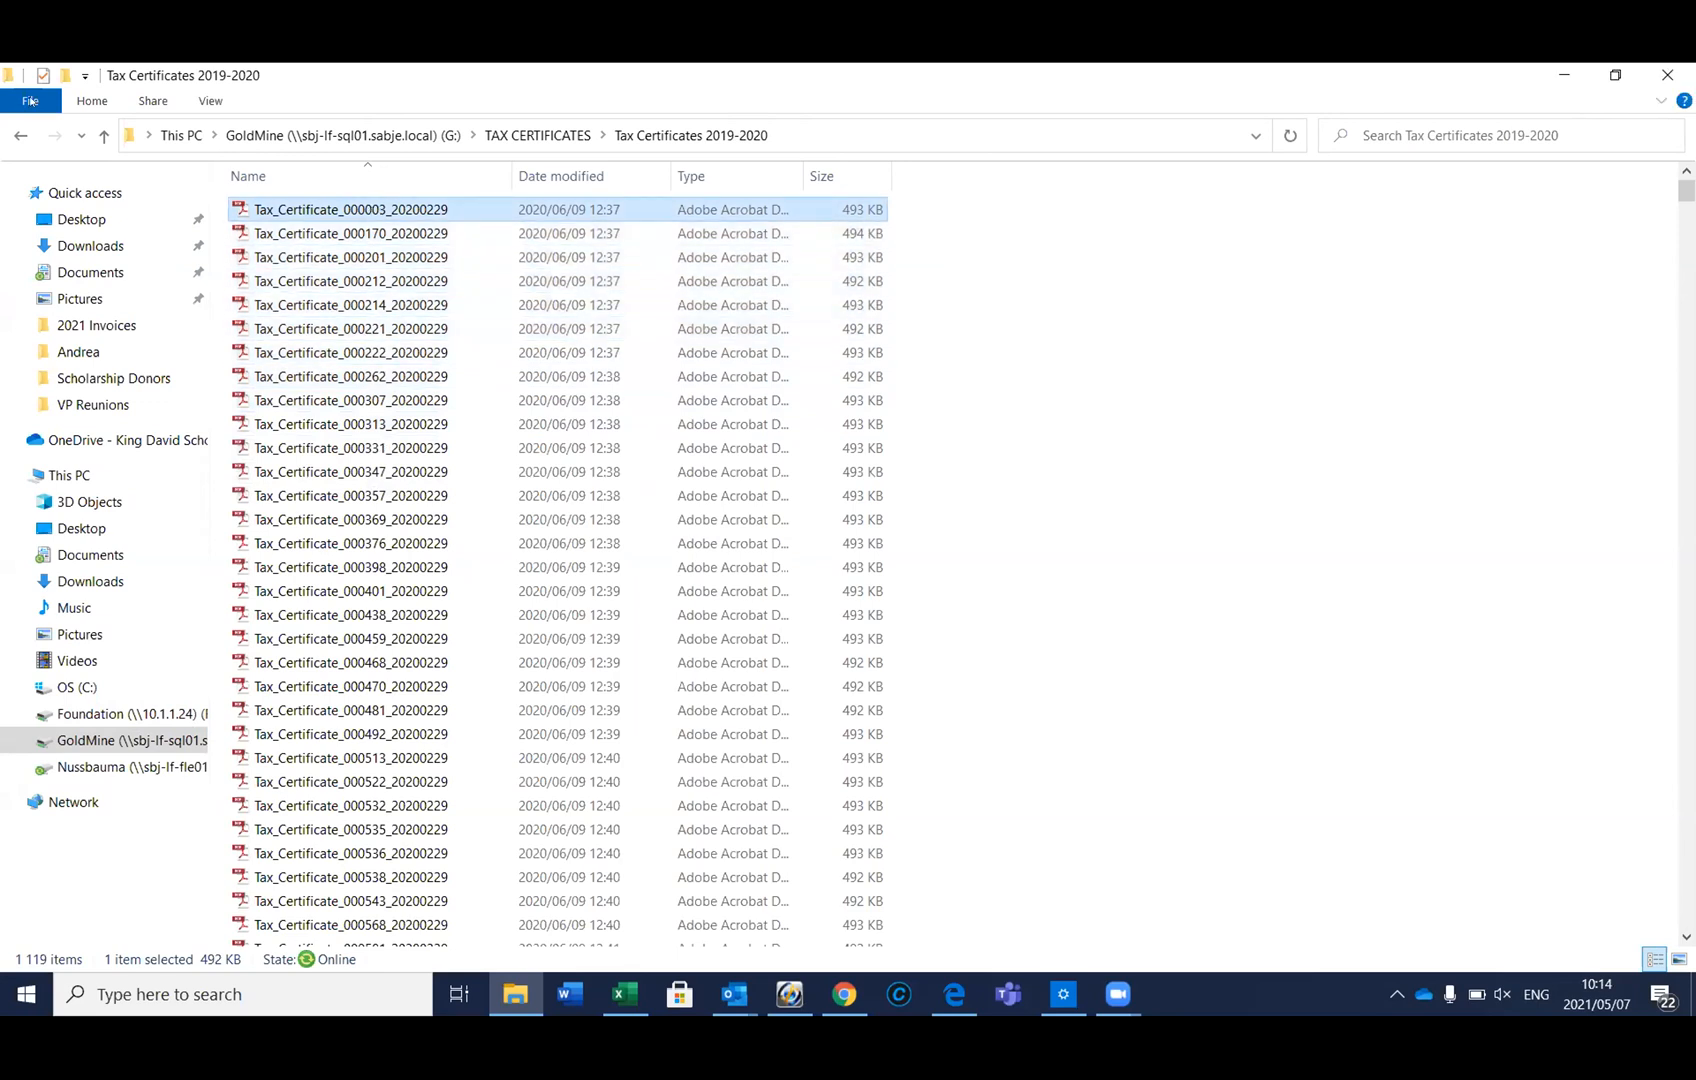
pyautogui.click(103, 136)
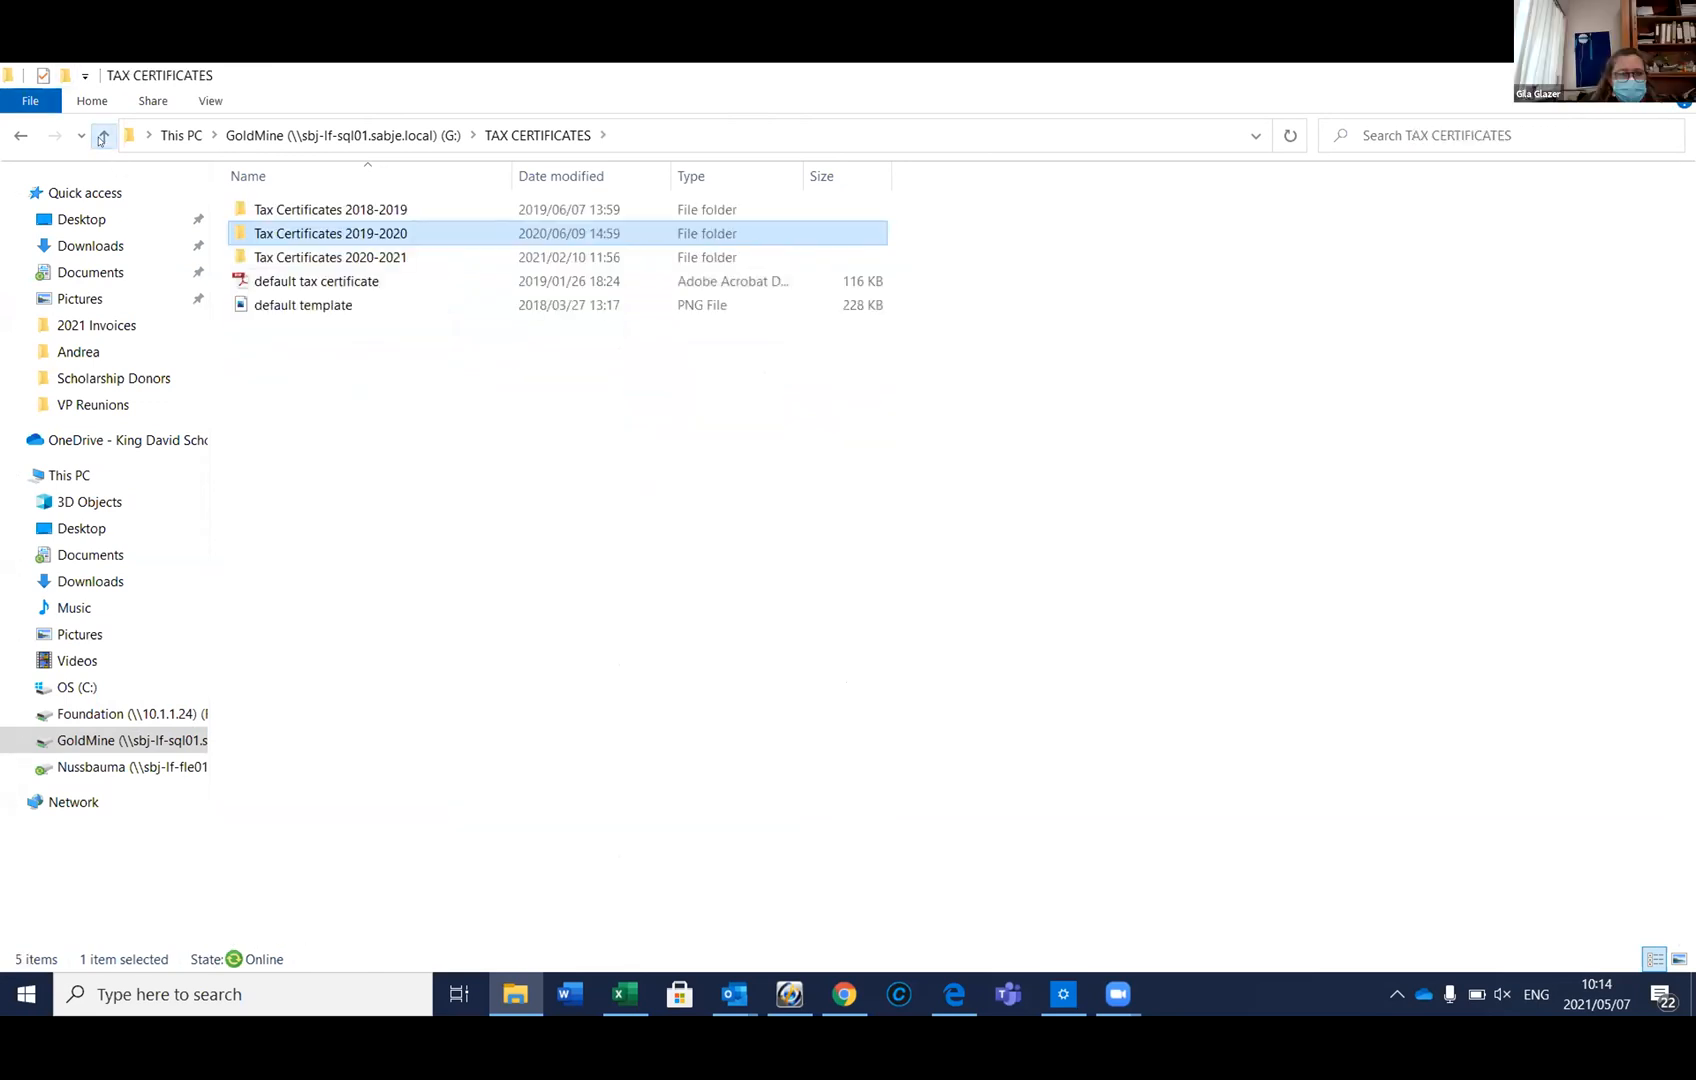
# Paste the certificate PDF into TAX CERTIFICATES and move it into Tax Certificates 2020-2021
pyautogui.click(300, 384)
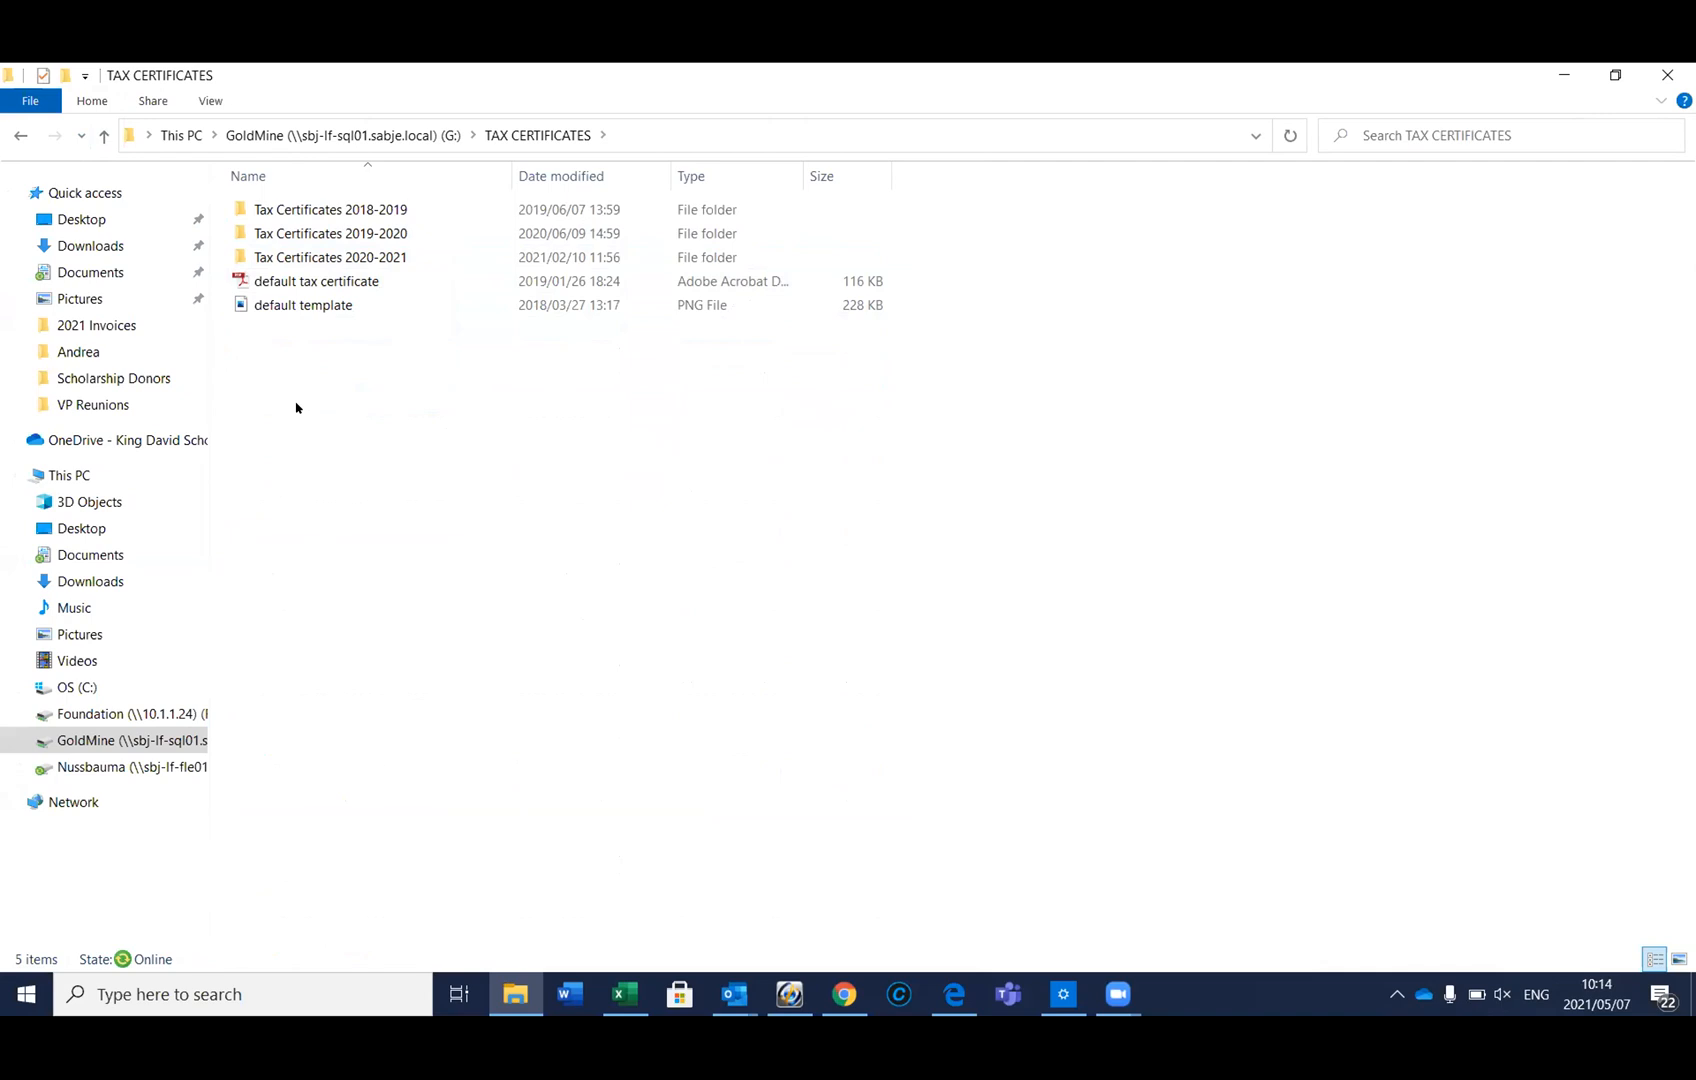
pyautogui.rightClick(418, 350)
pyautogui.click(516, 511)
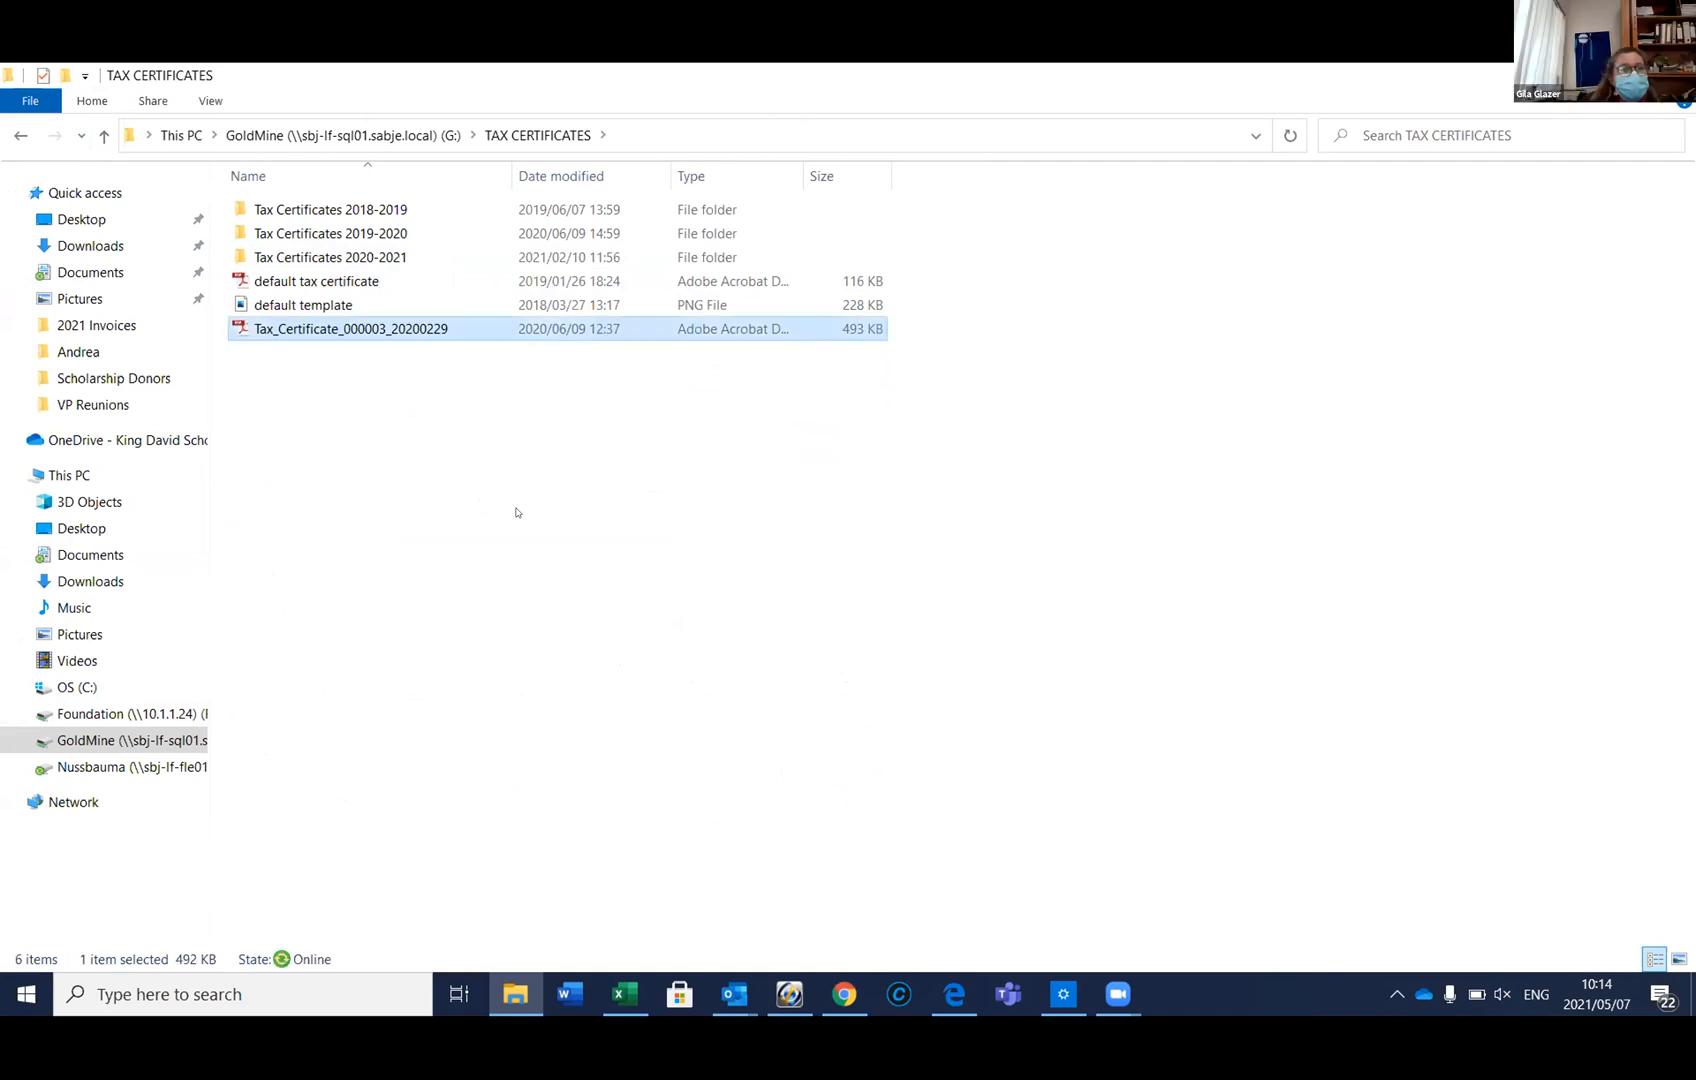
pyautogui.rightClick(419, 350)
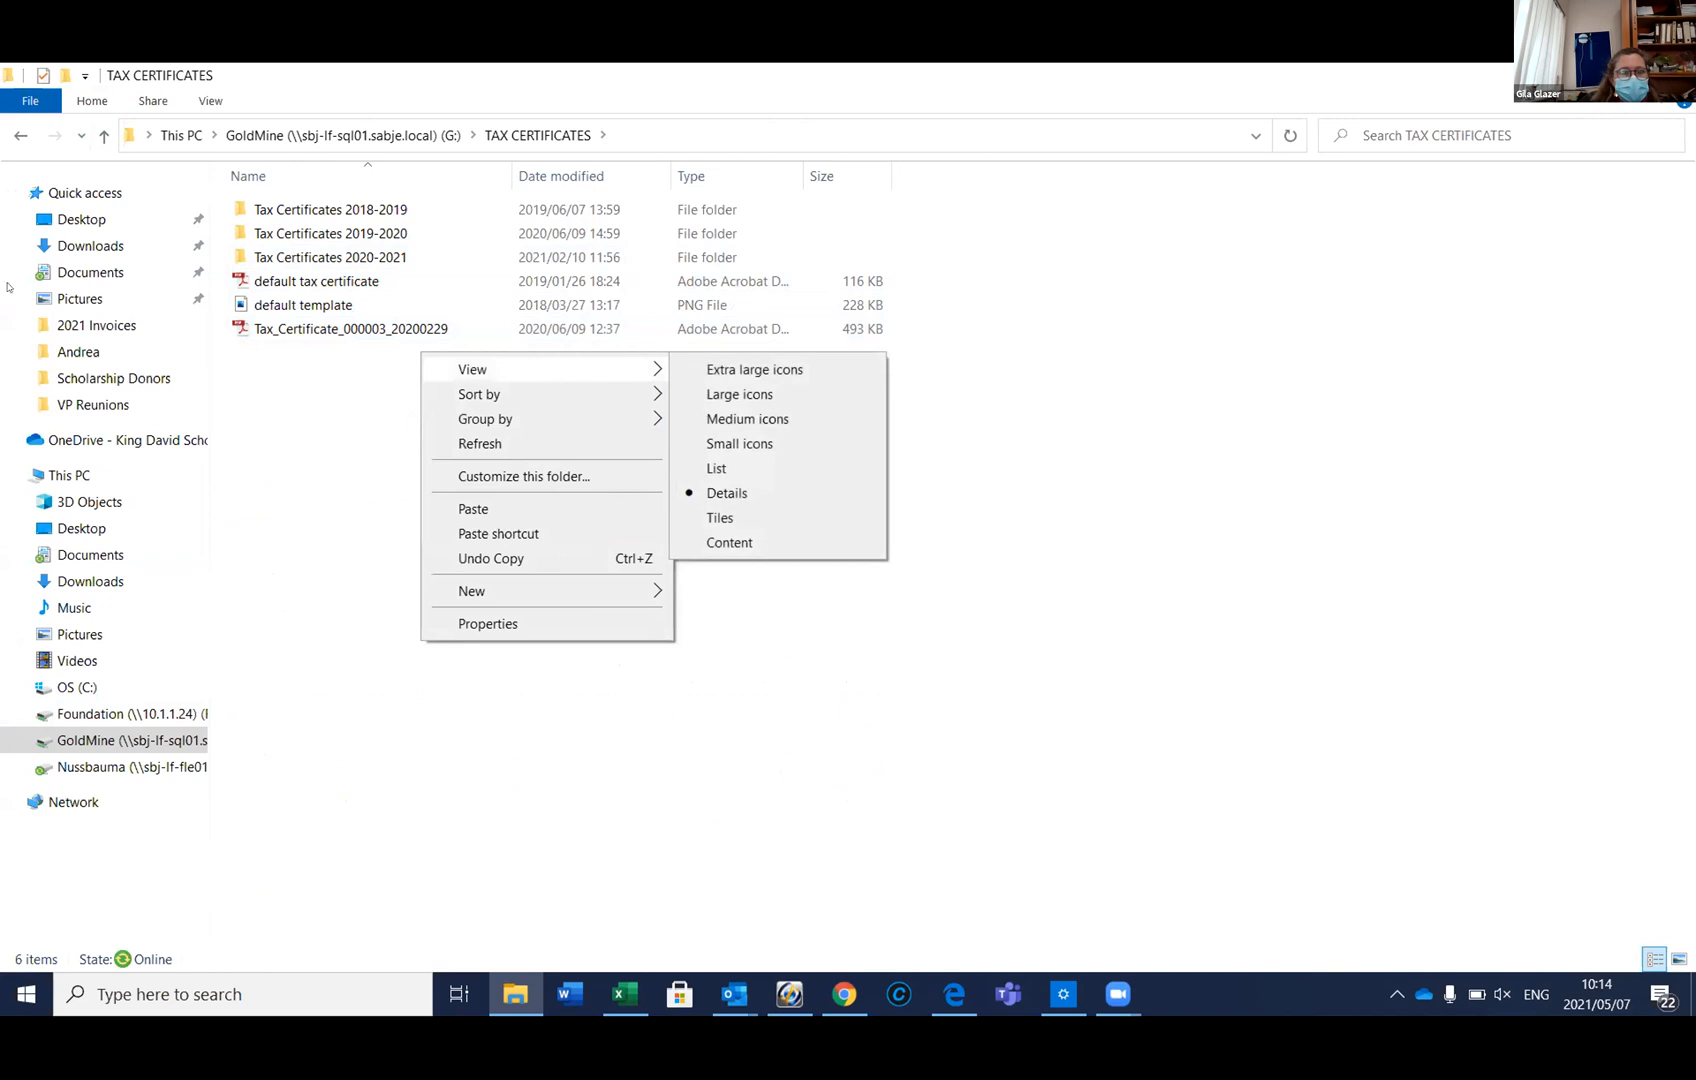
pyautogui.moveTo(314, 333); pyautogui.dragTo(343, 258)
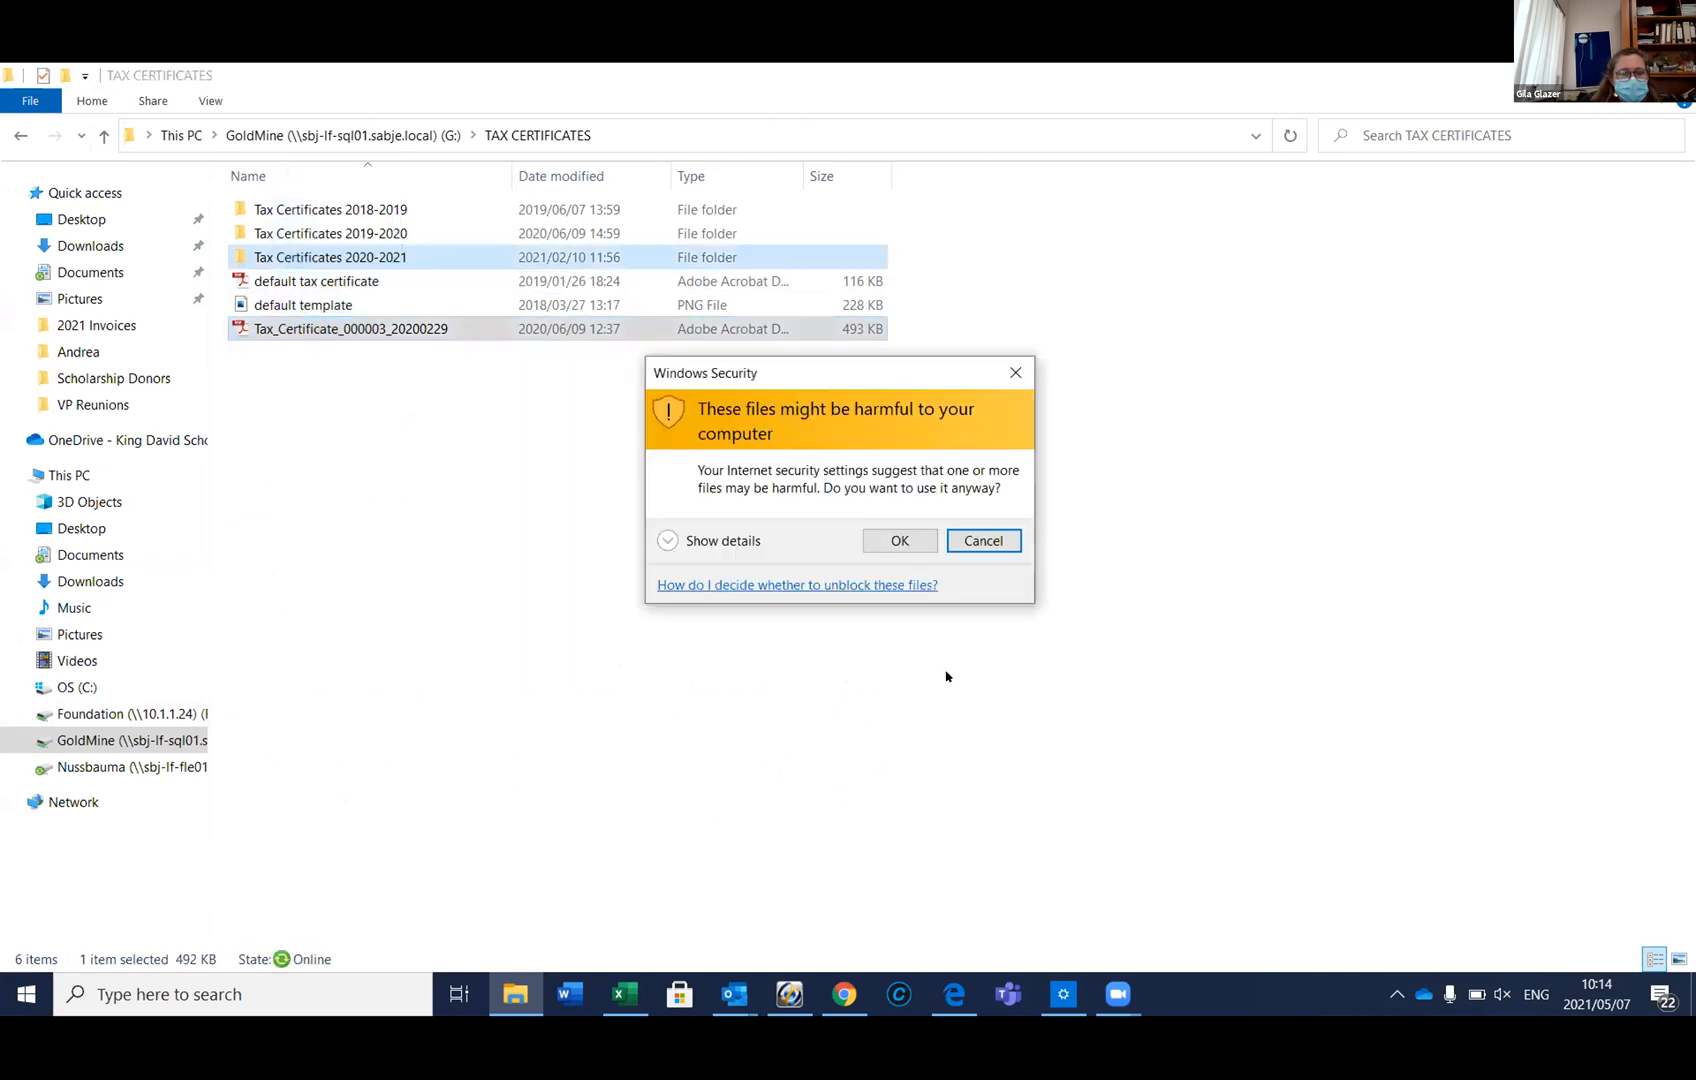
pyautogui.click(898, 538)
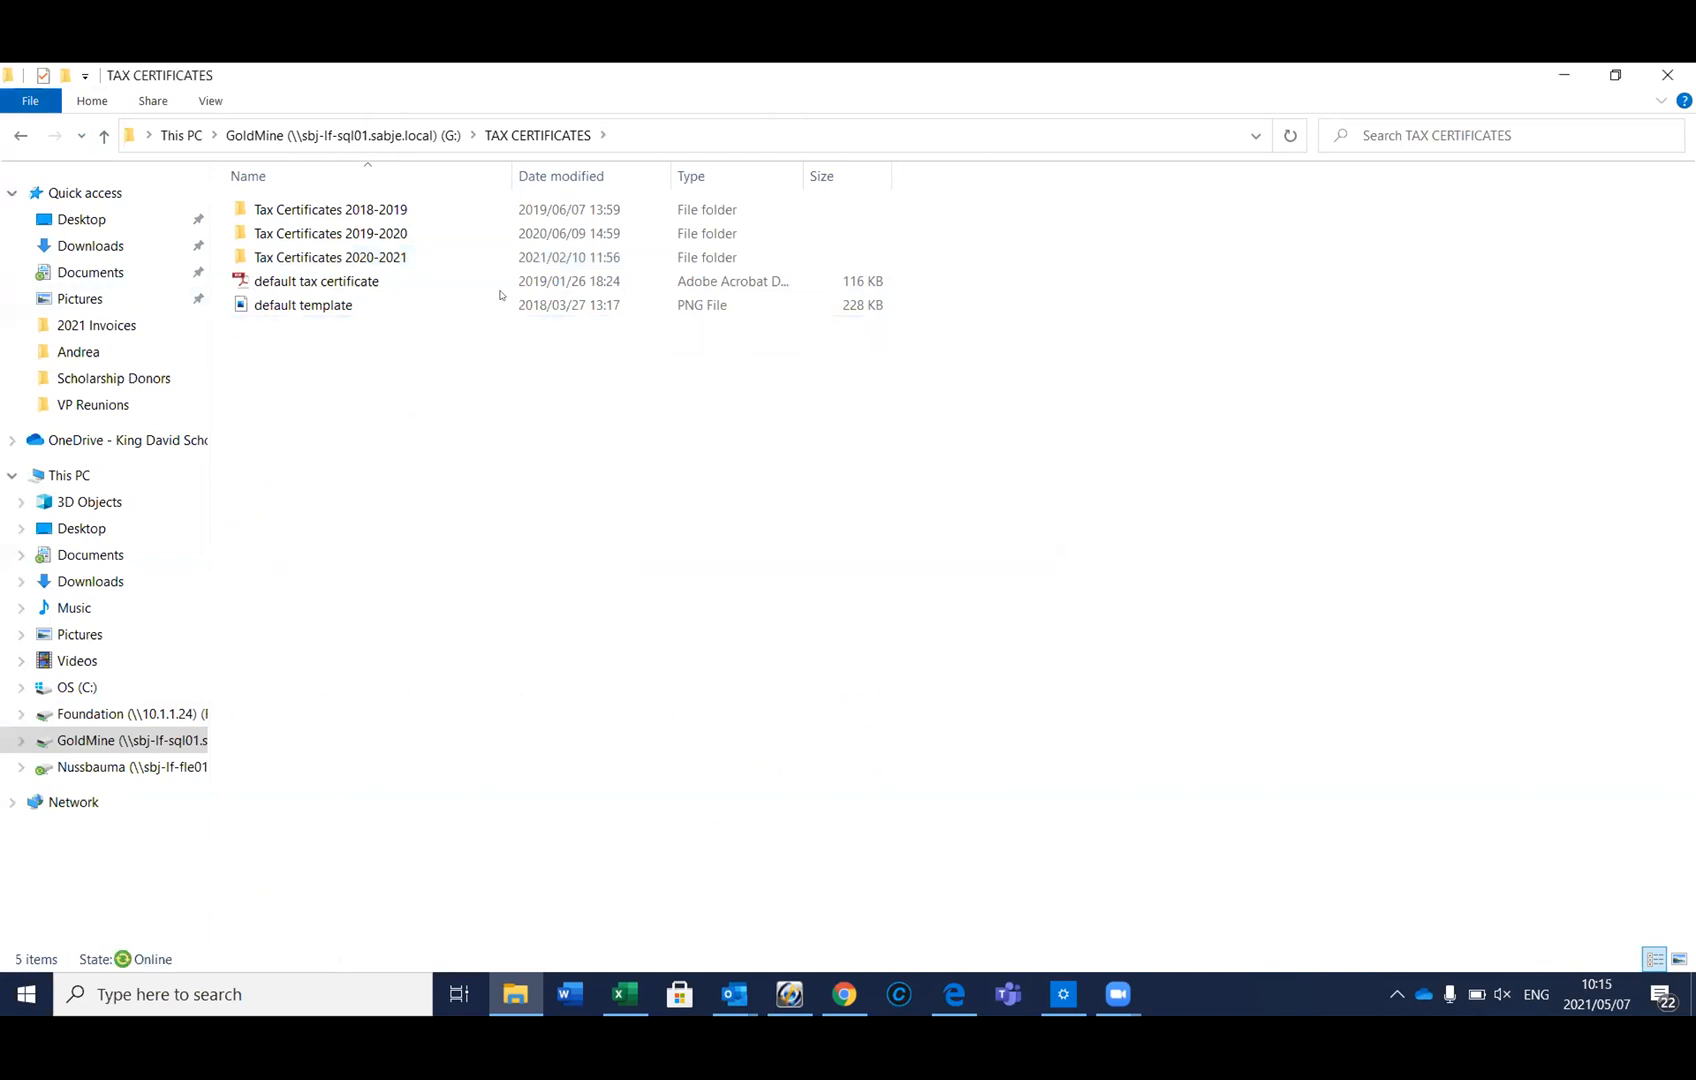
# Open Tax Certificates 2020-2021 and select the moved Tax_Certificate_000003_20200229 PDF
pyautogui.doubleClick(331, 255)
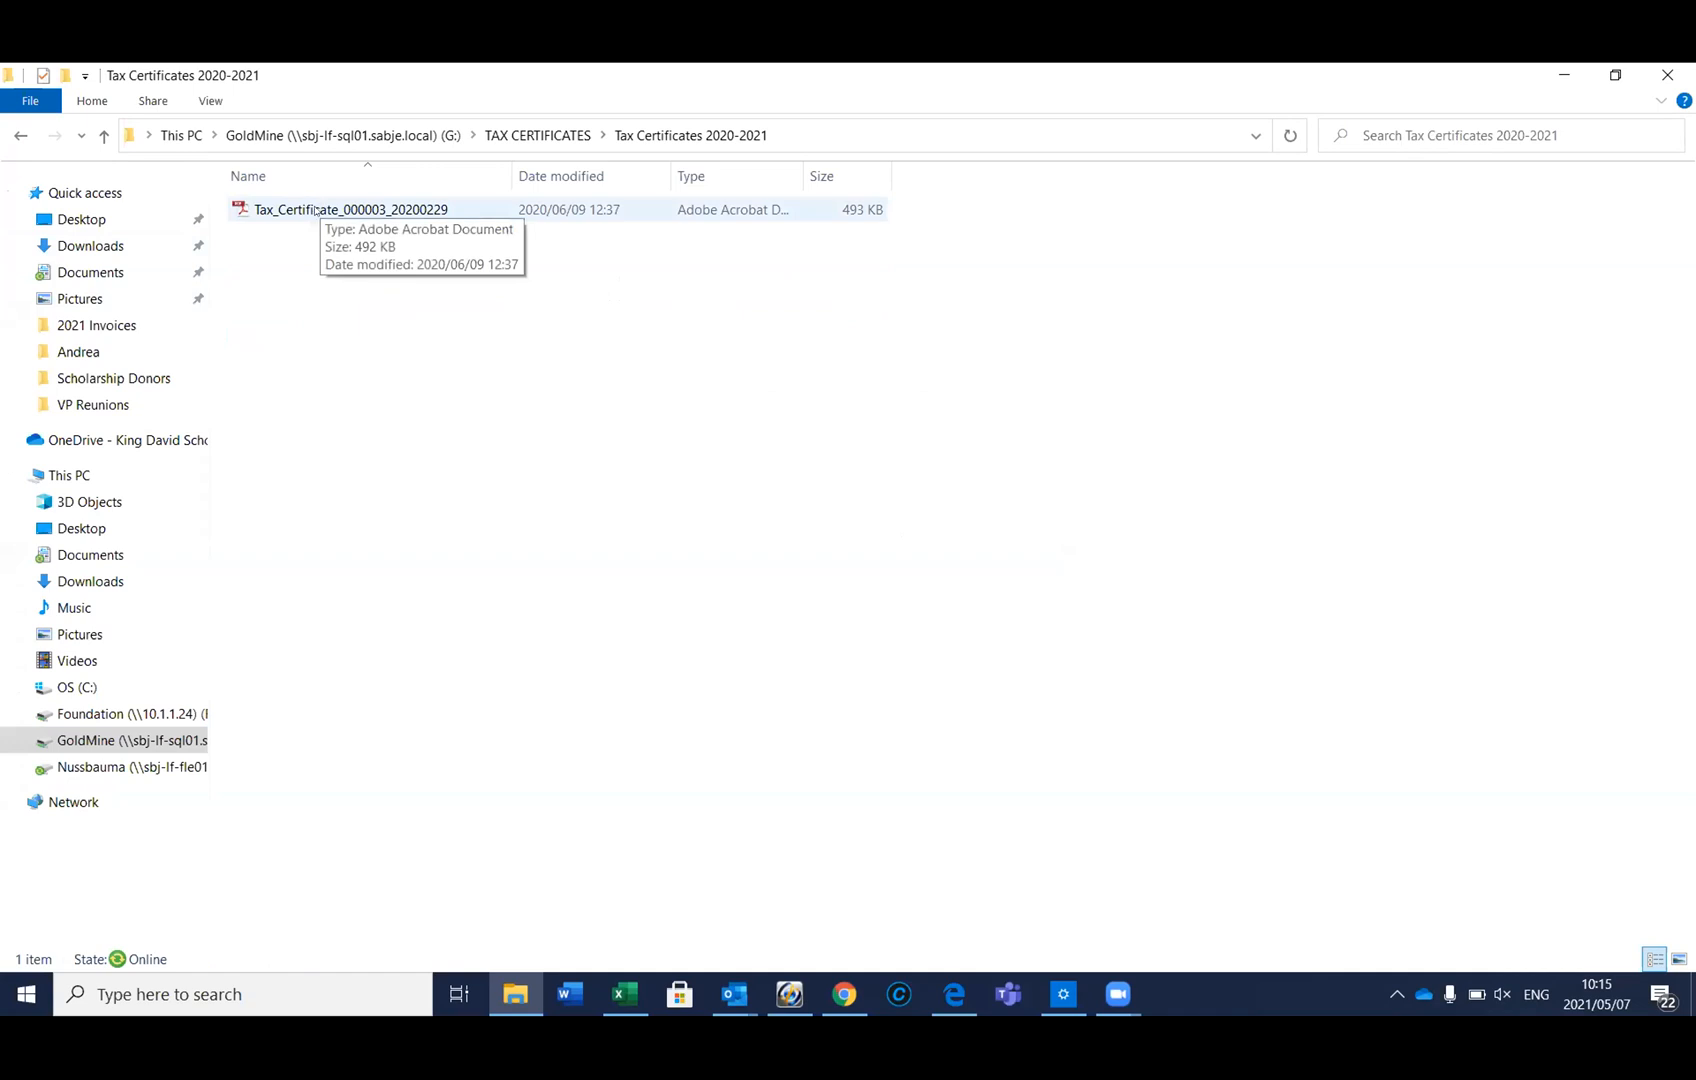
pyautogui.doubleClick(314, 208)
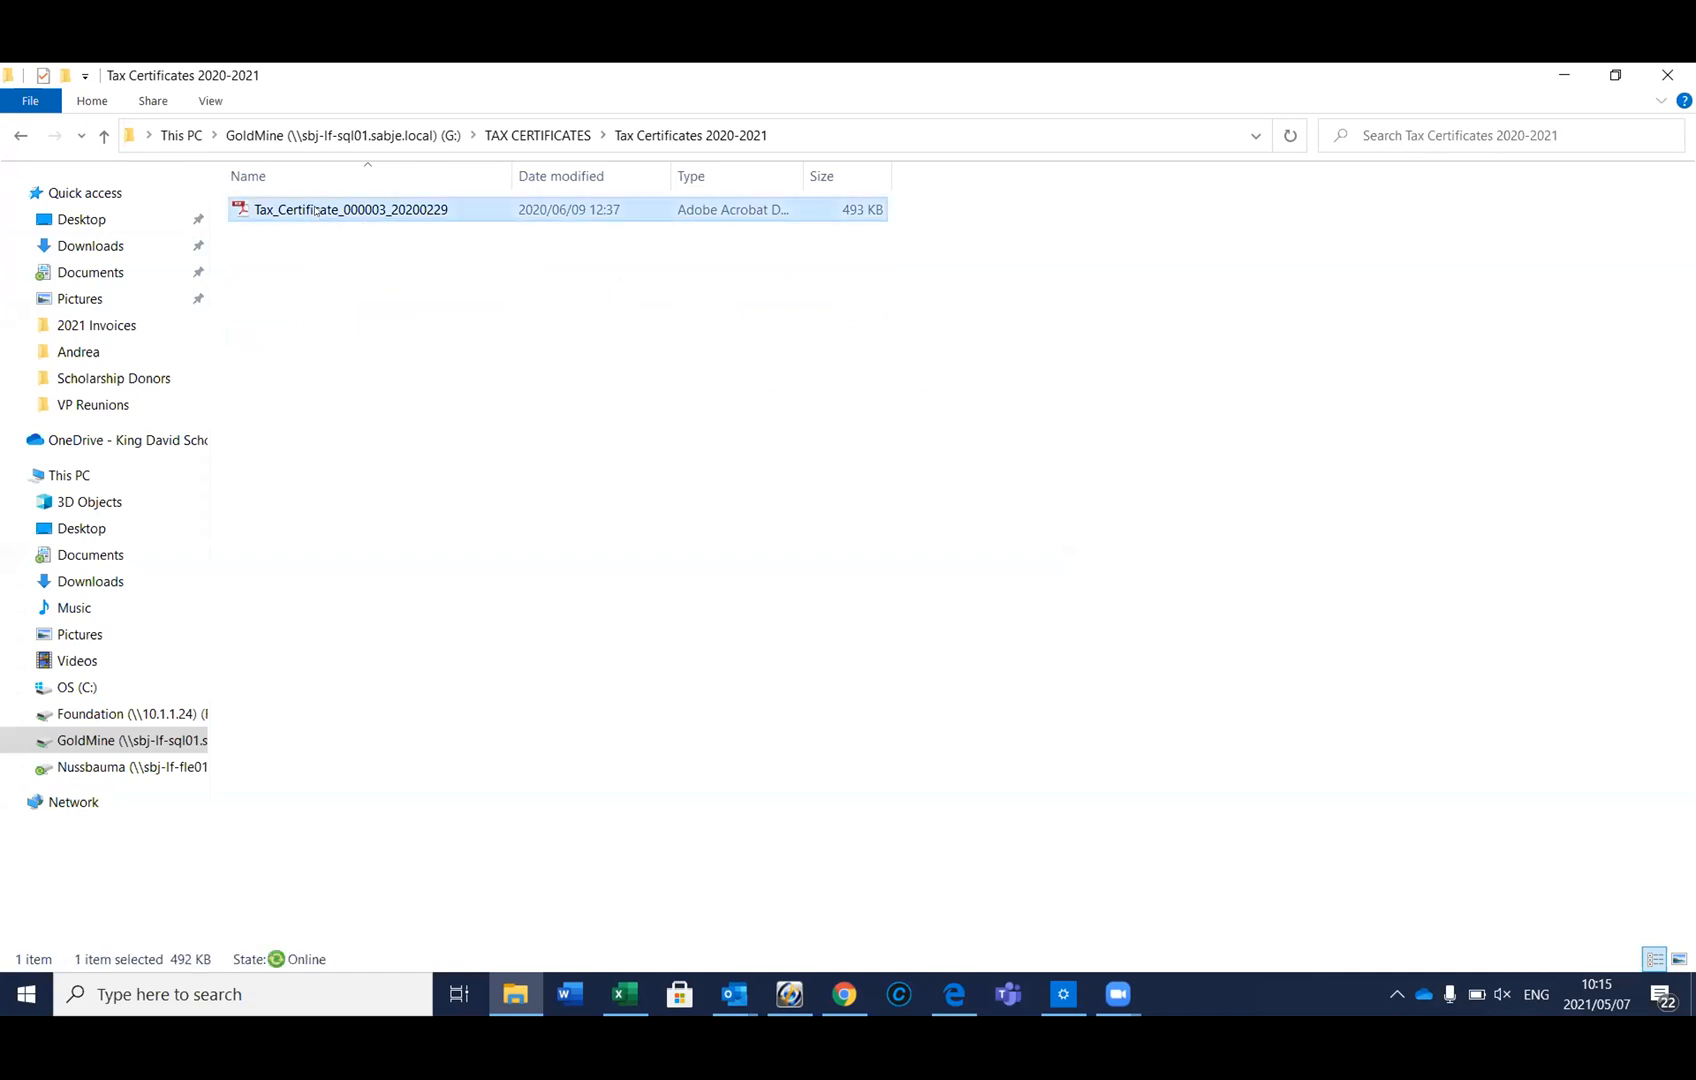
pyautogui.rightClick(315, 208)
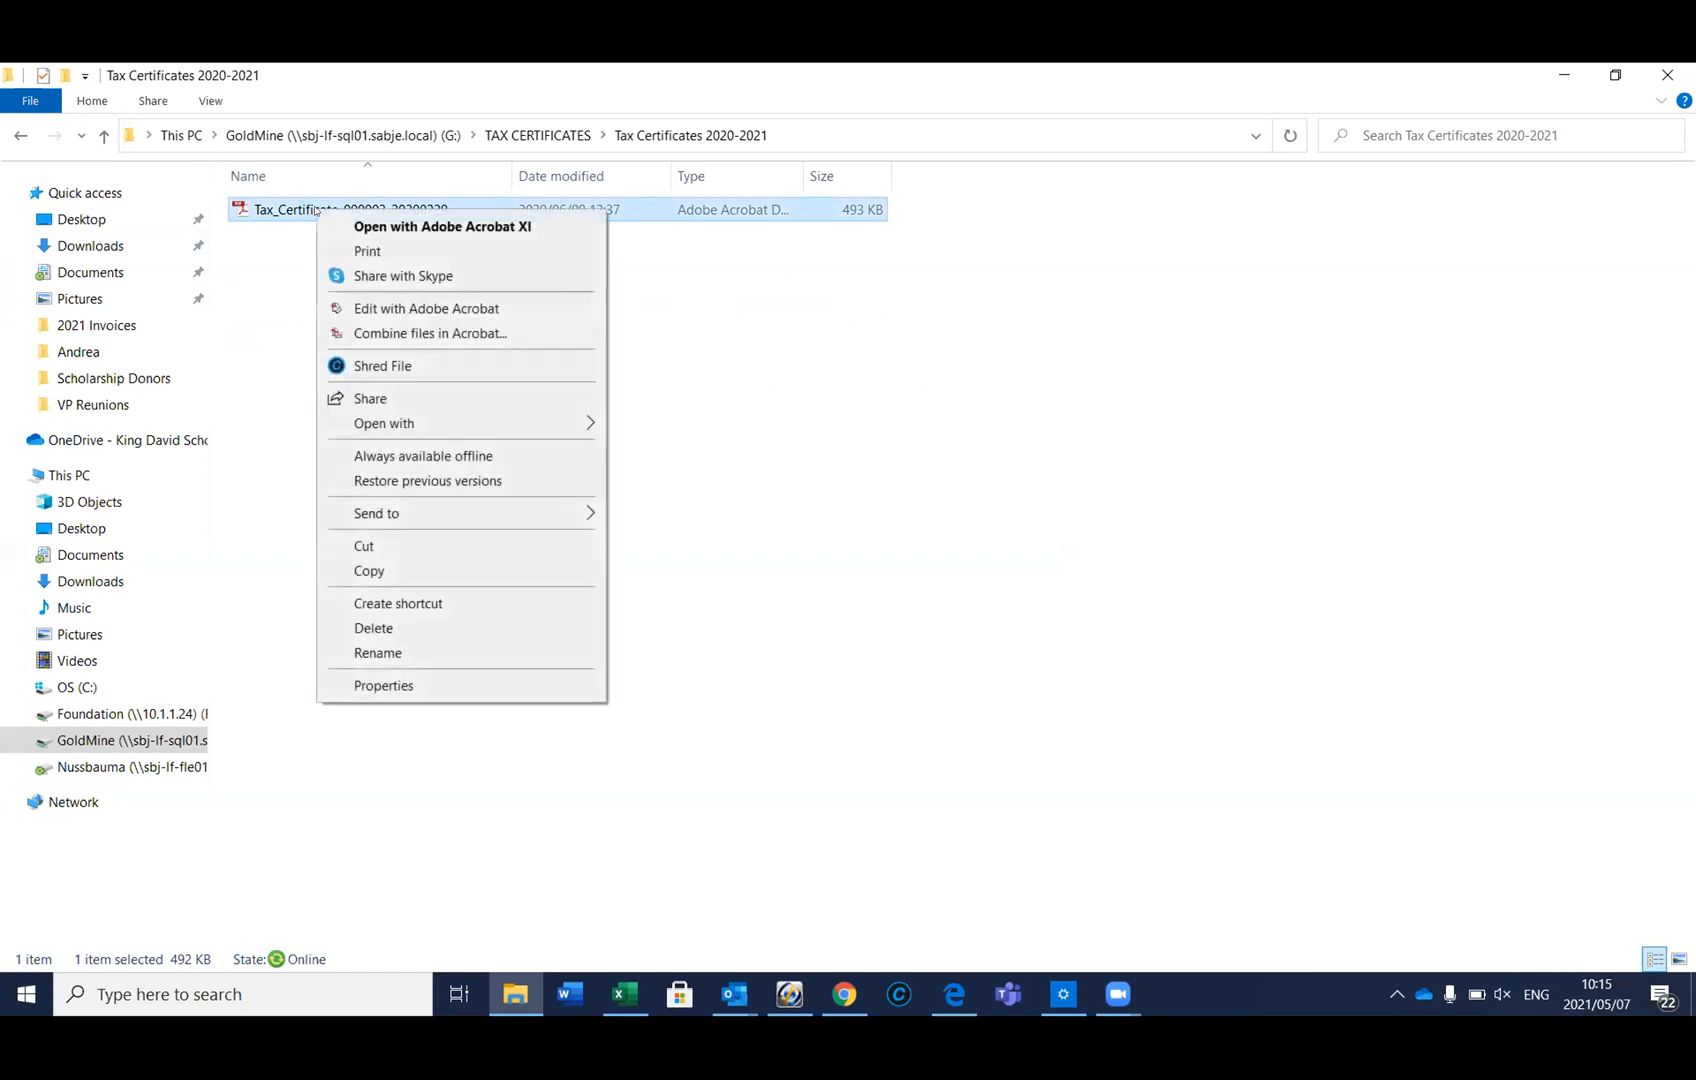
# Rename the certificate PDF to Tax_Certificate_blank_20200229, then return to GoldMine
pyautogui.click(386, 650)
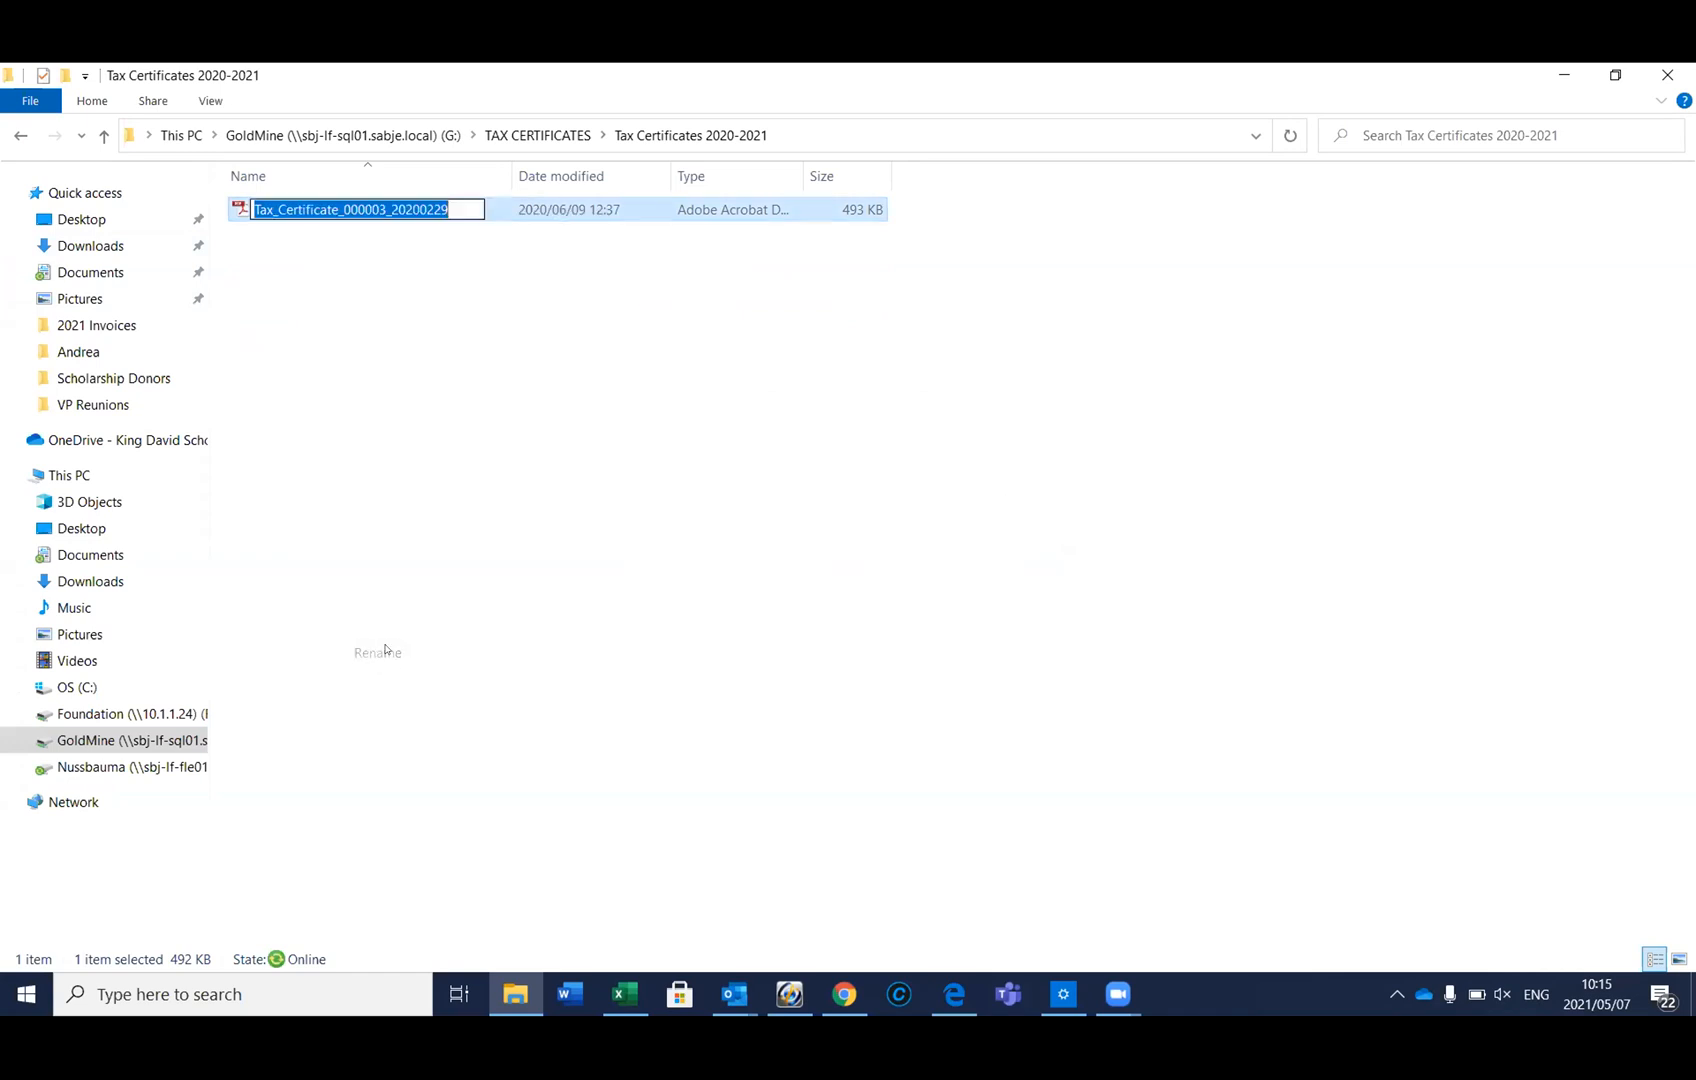
pyautogui.click(375, 207)
pyautogui.moveTo(386, 209); pyautogui.dragTo(337, 198)
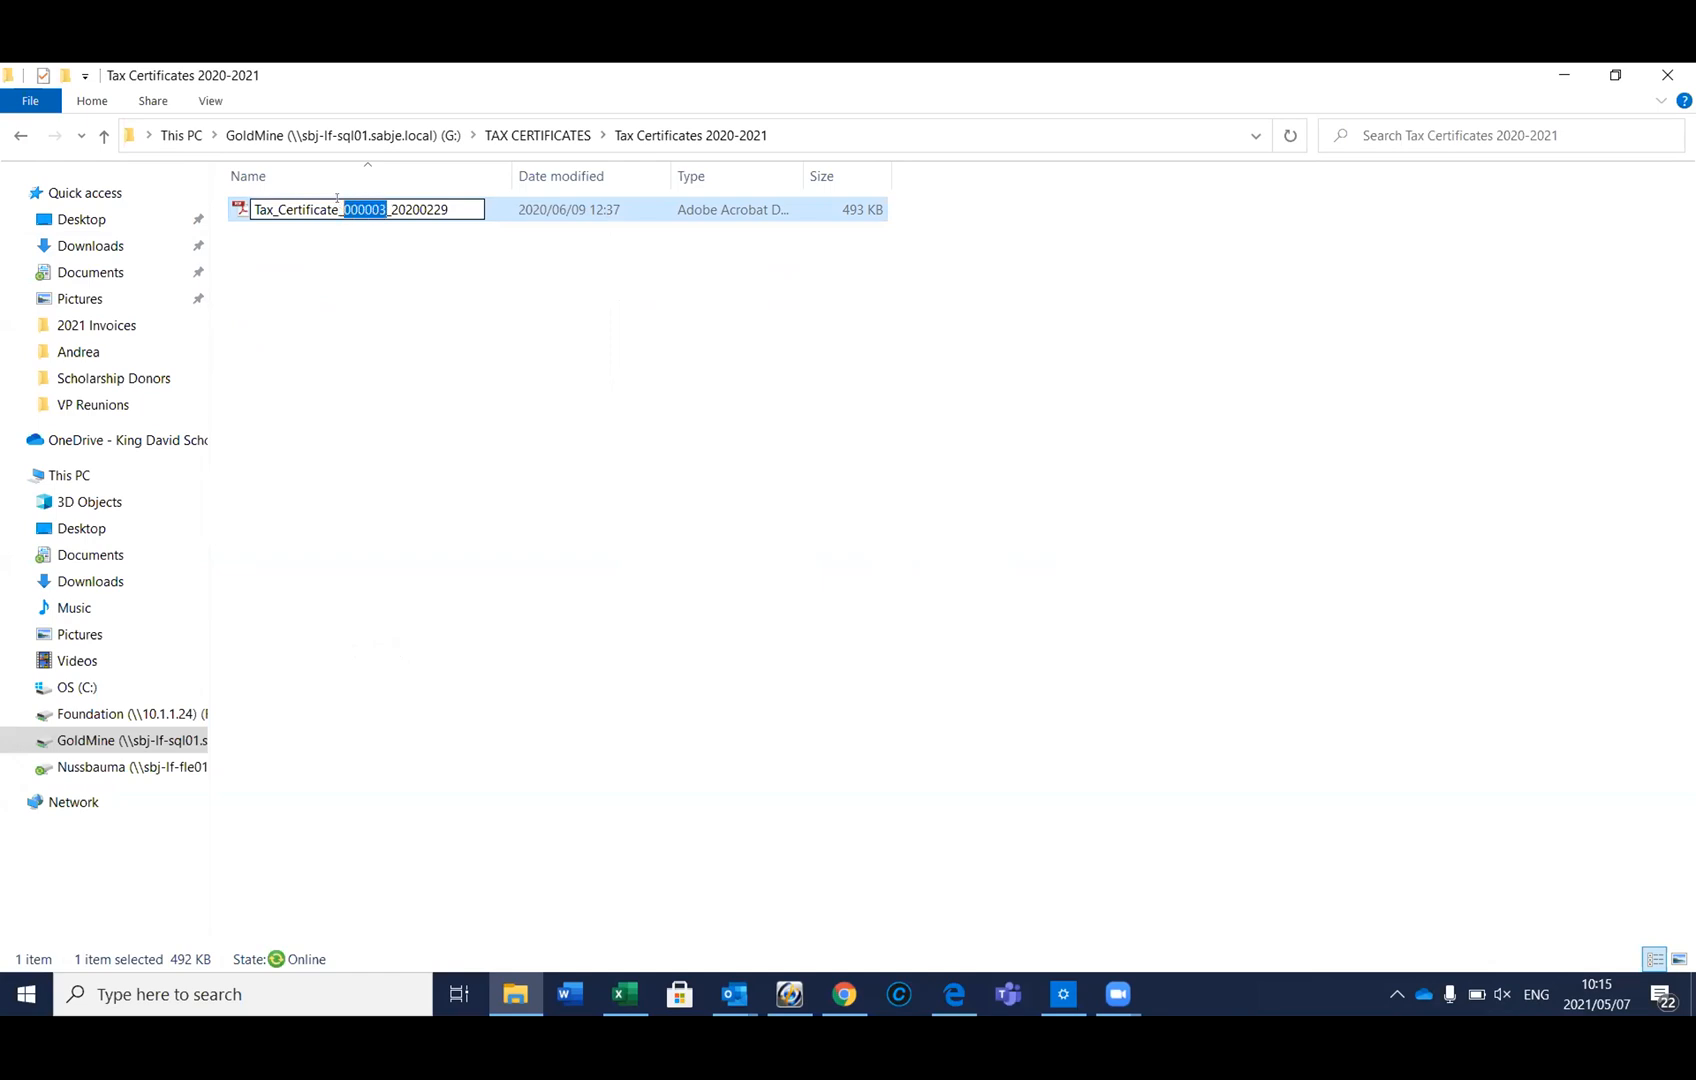
pyautogui.write('blank')
pyautogui.press('Return')
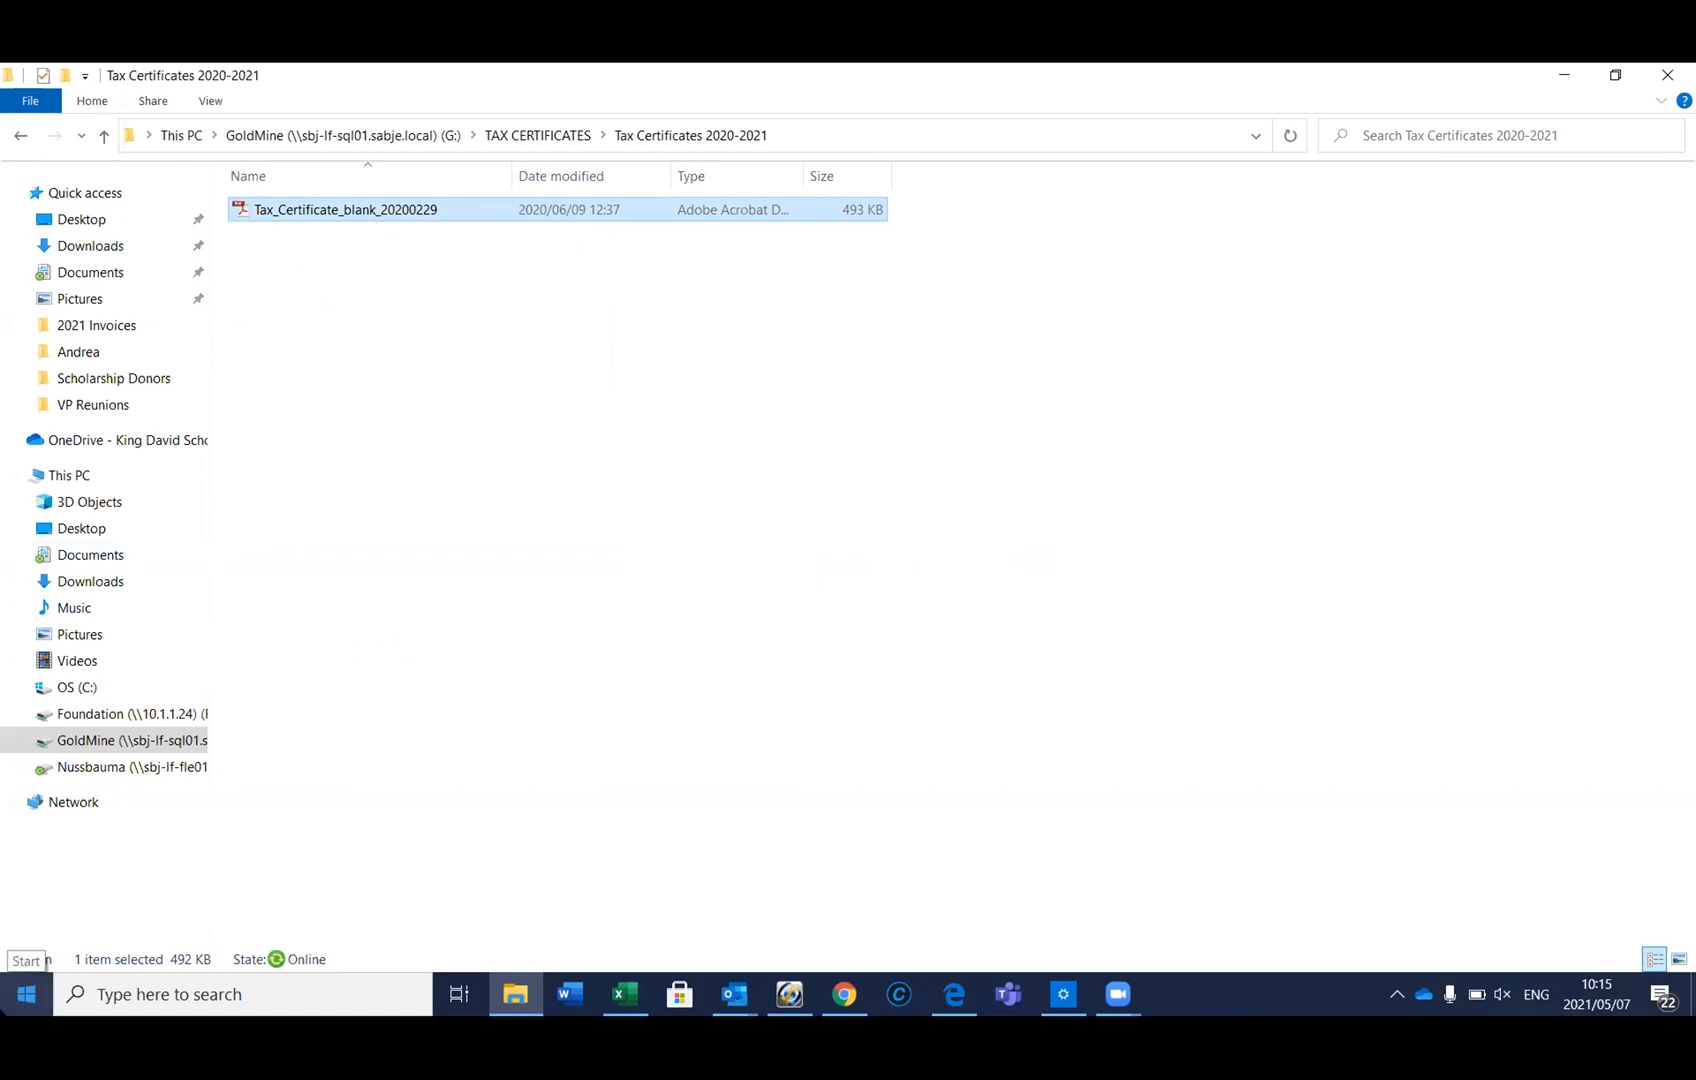
pyautogui.click(785, 997)
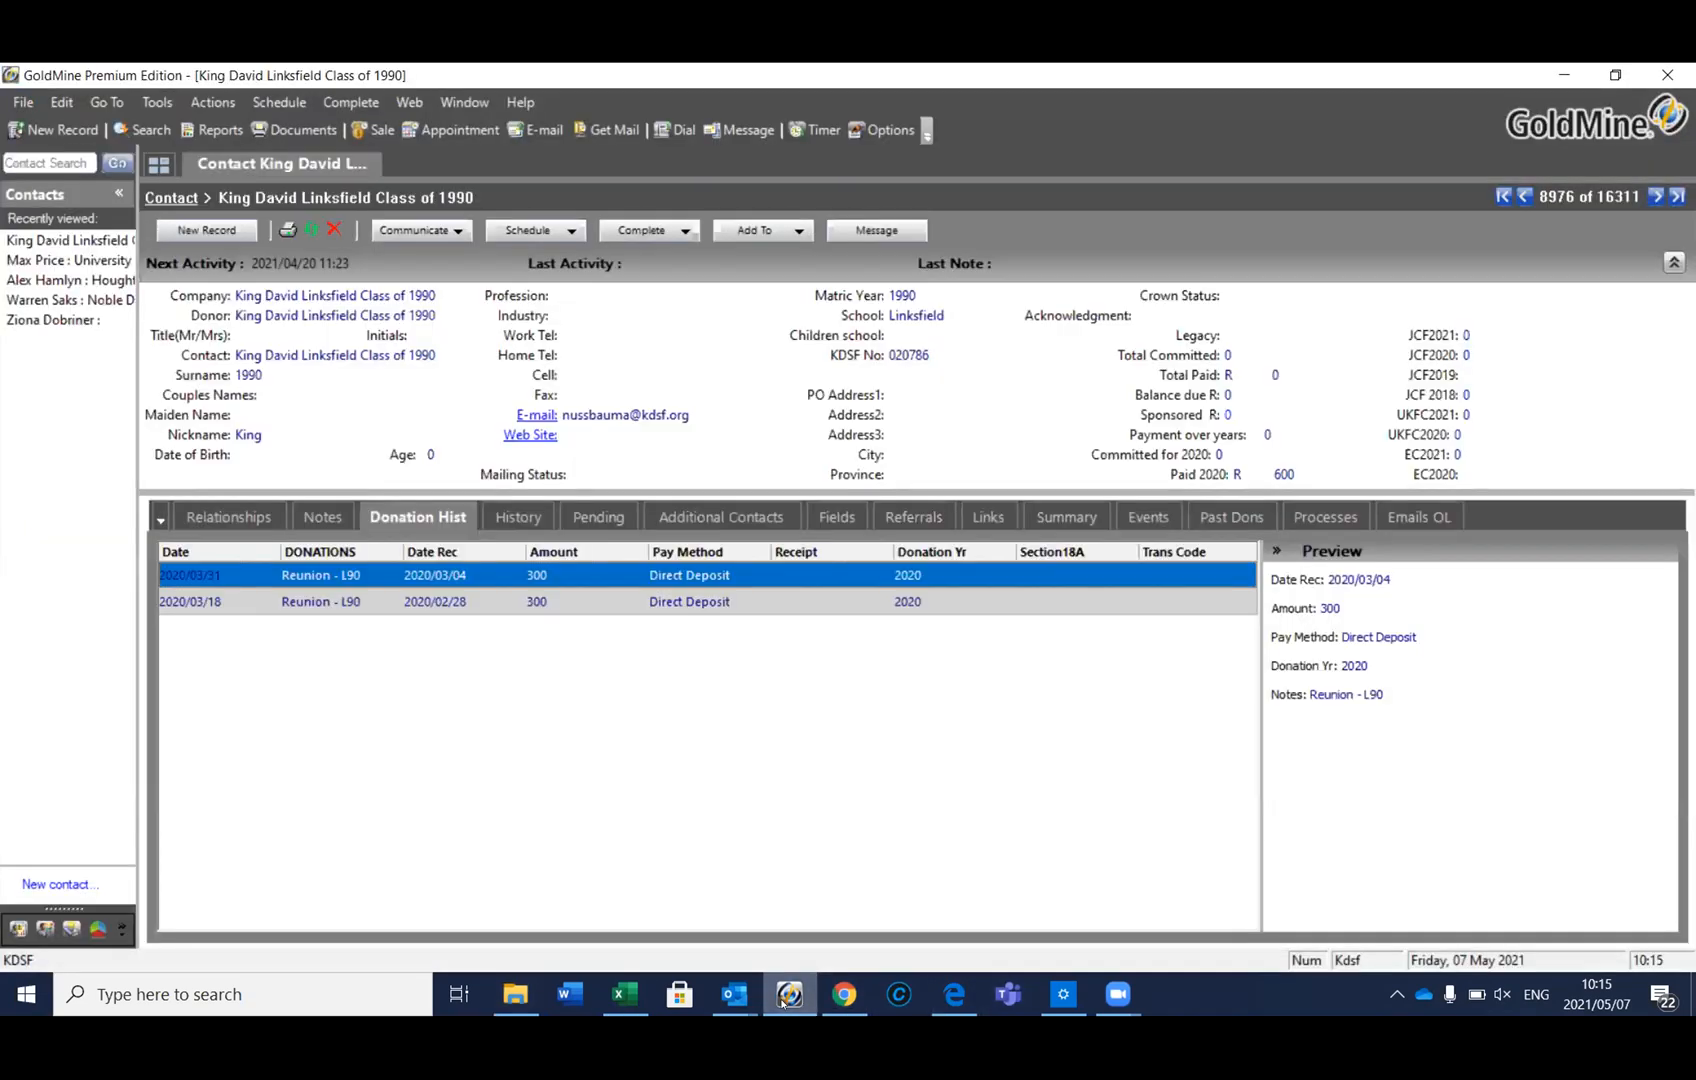
# Open the KDSF Section 18A. e-mail template for editing from Documents
pyautogui.click(325, 133)
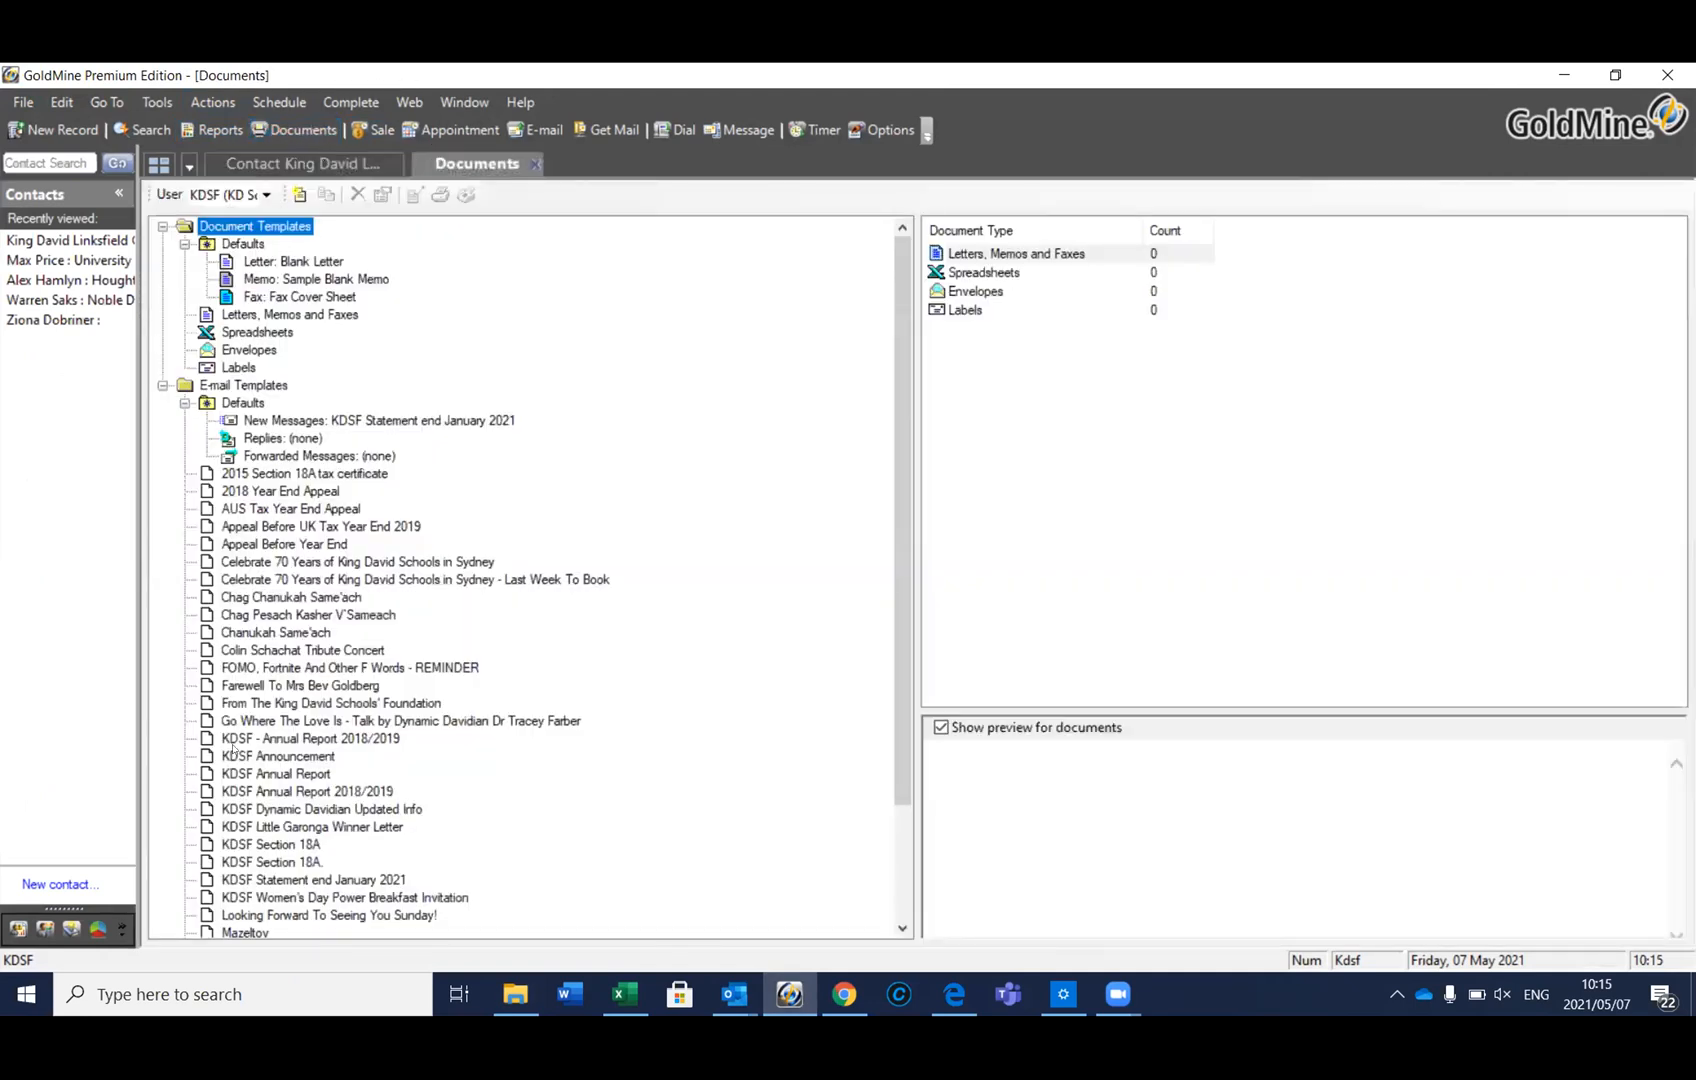
pyautogui.click(262, 863)
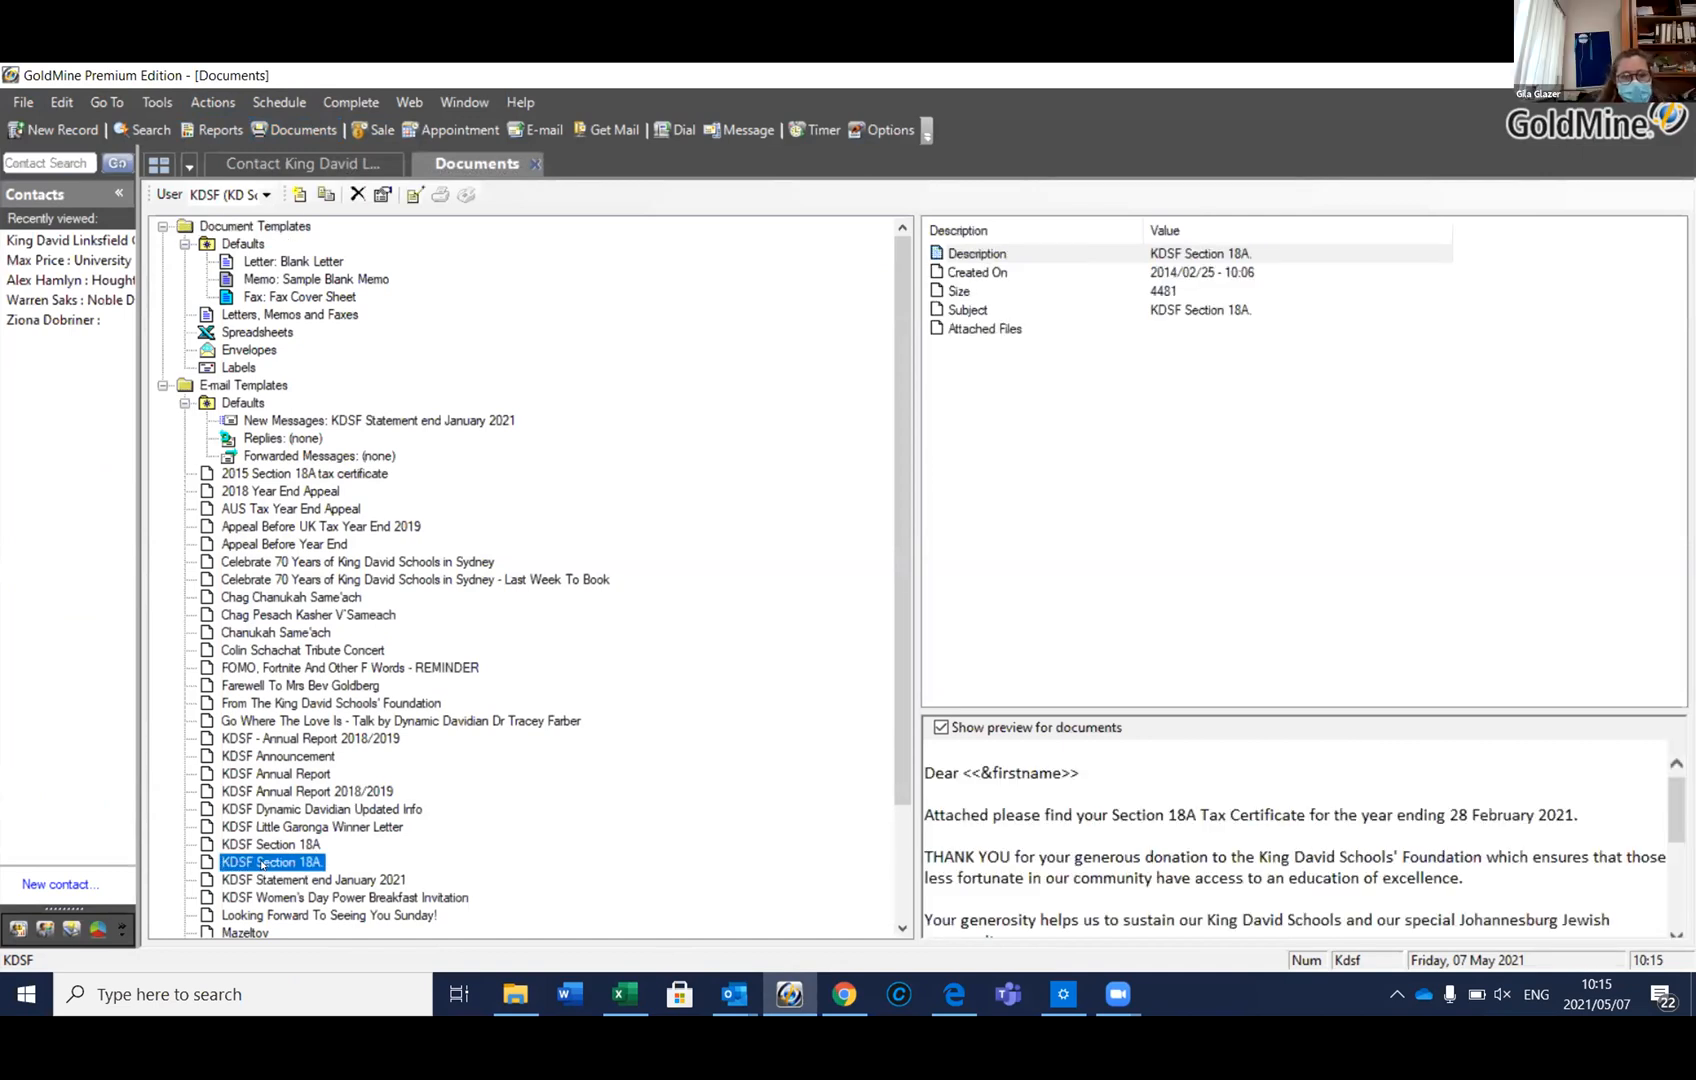
pyautogui.rightClick(262, 863)
pyautogui.click(316, 843)
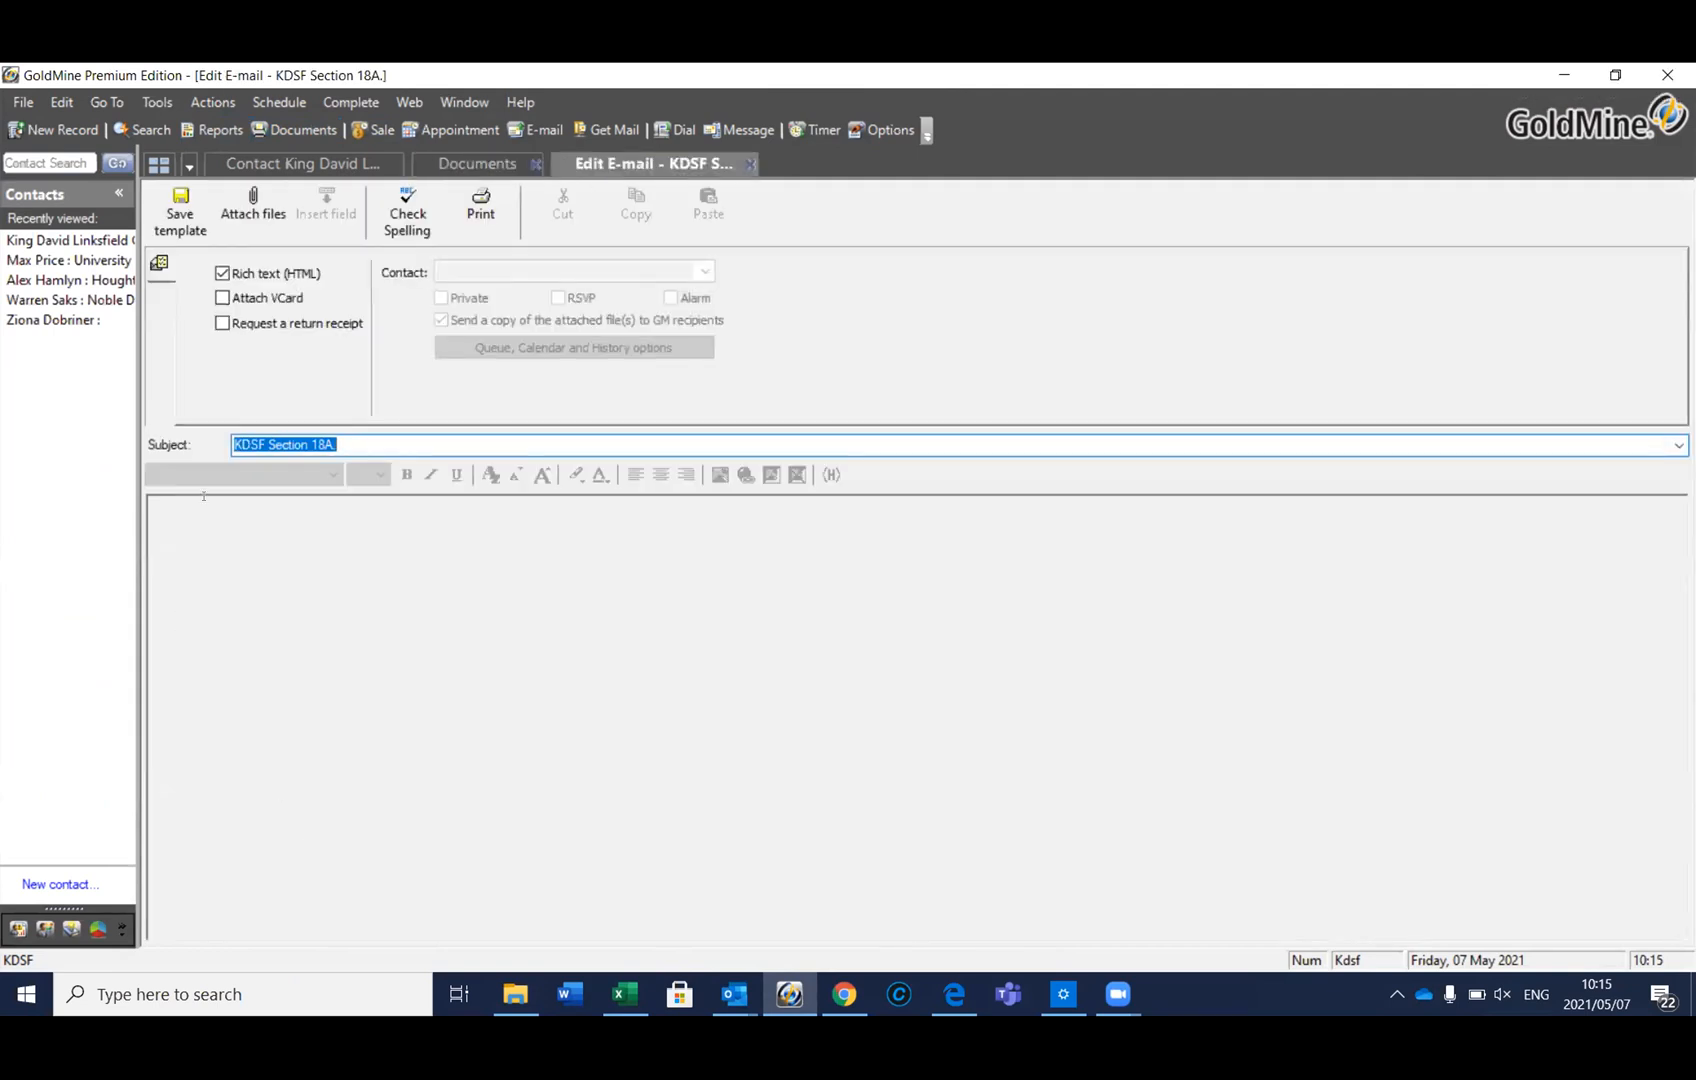
# Attach Tax_Certificate_blank_20200229 from G: TAX CERTIFICATES\Tax Certificates 2020-2021 to the template
pyautogui.click(232, 211)
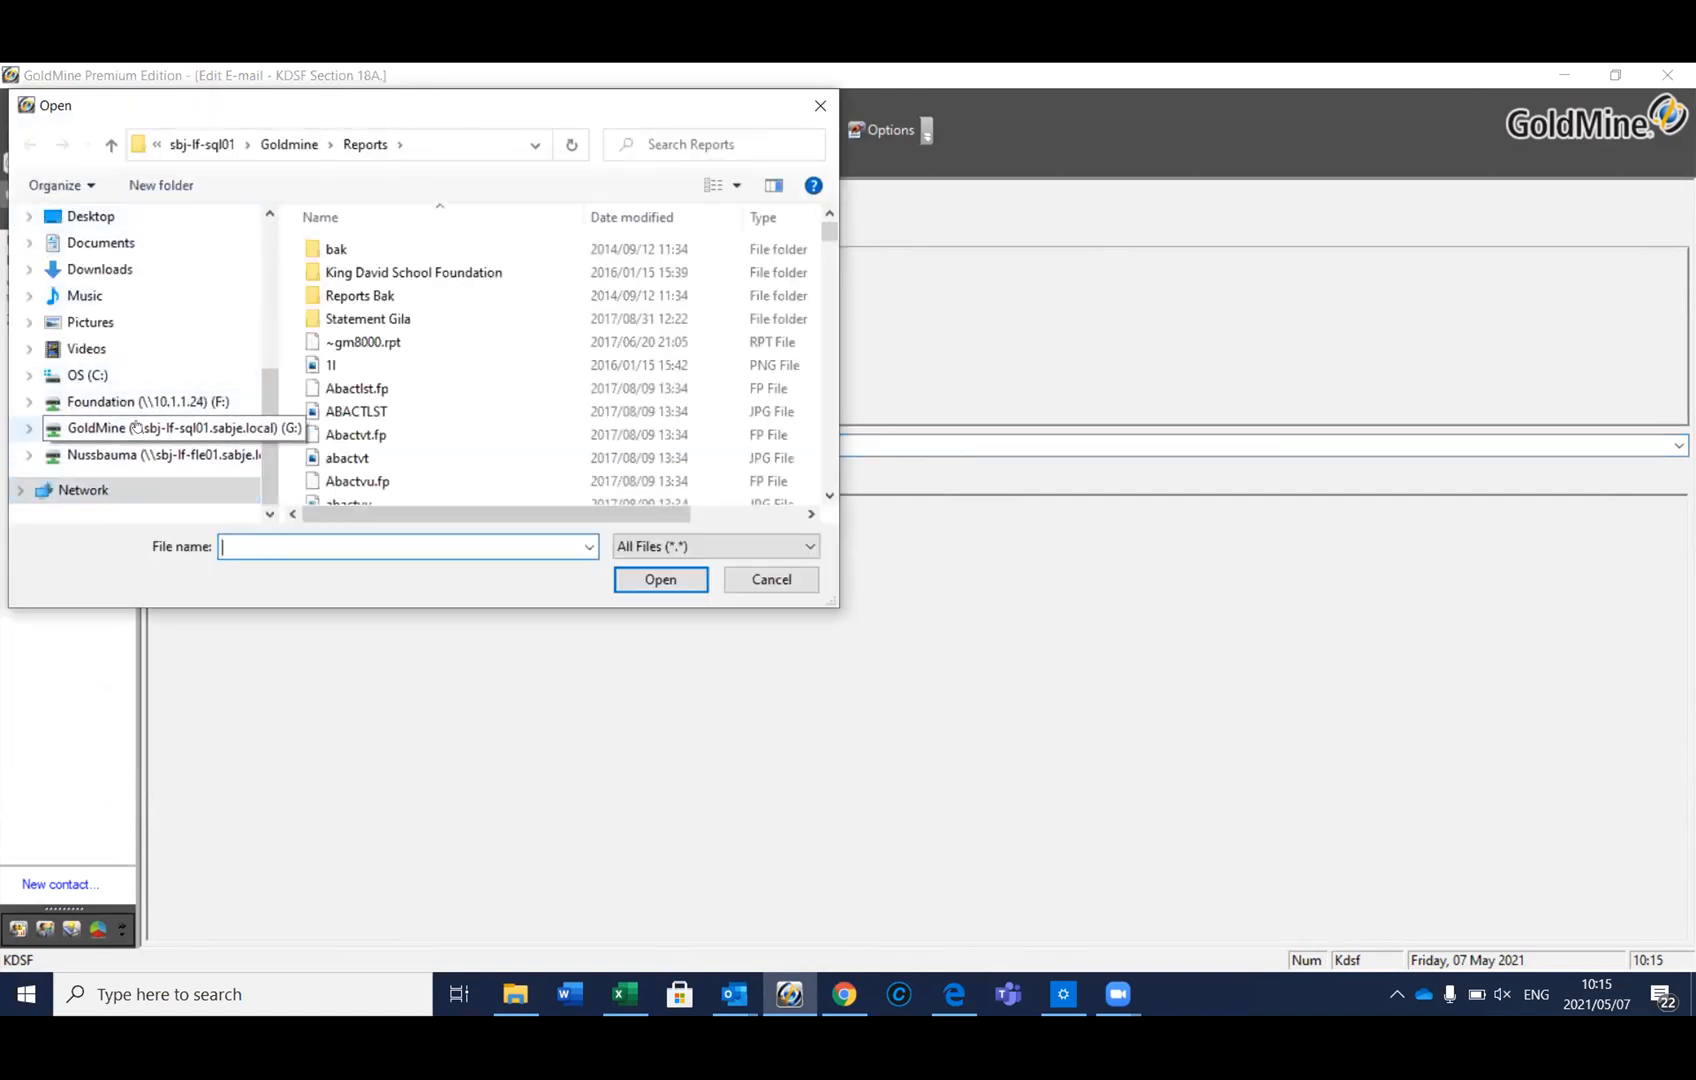
pyautogui.click(135, 427)
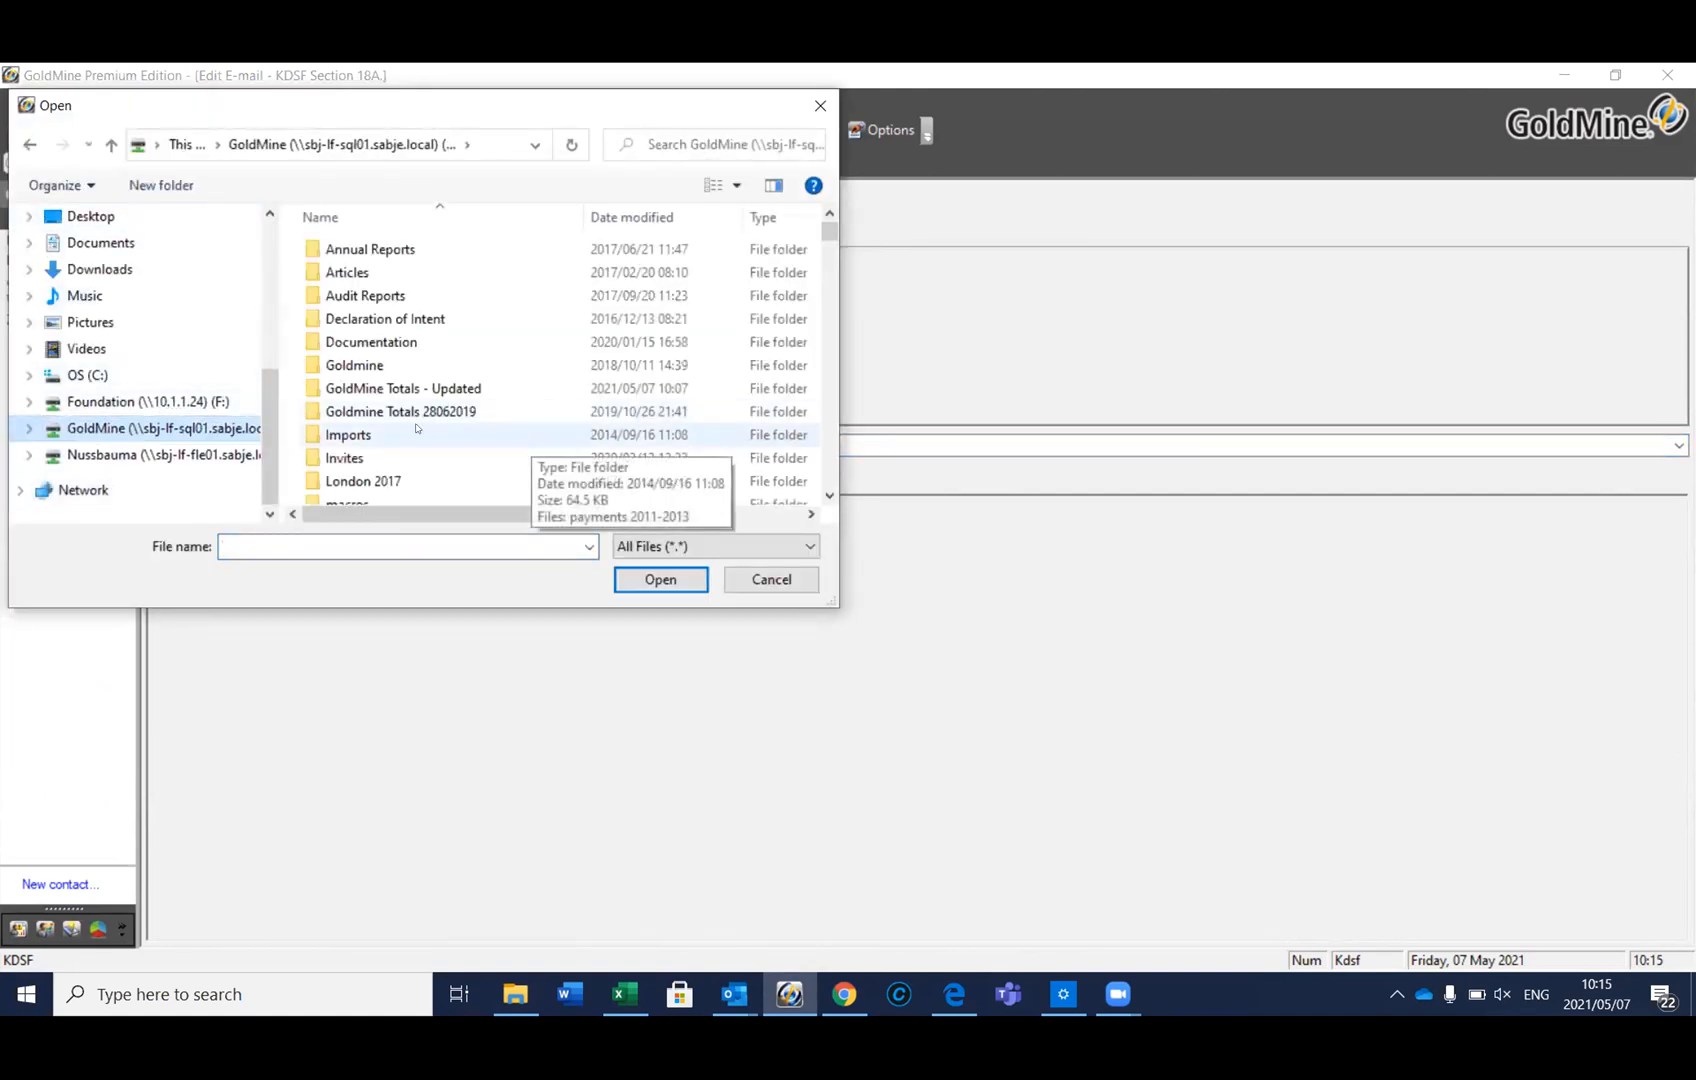
pyautogui.scroll(-3, 418, 427)
pyautogui.scroll(-3, 417, 427)
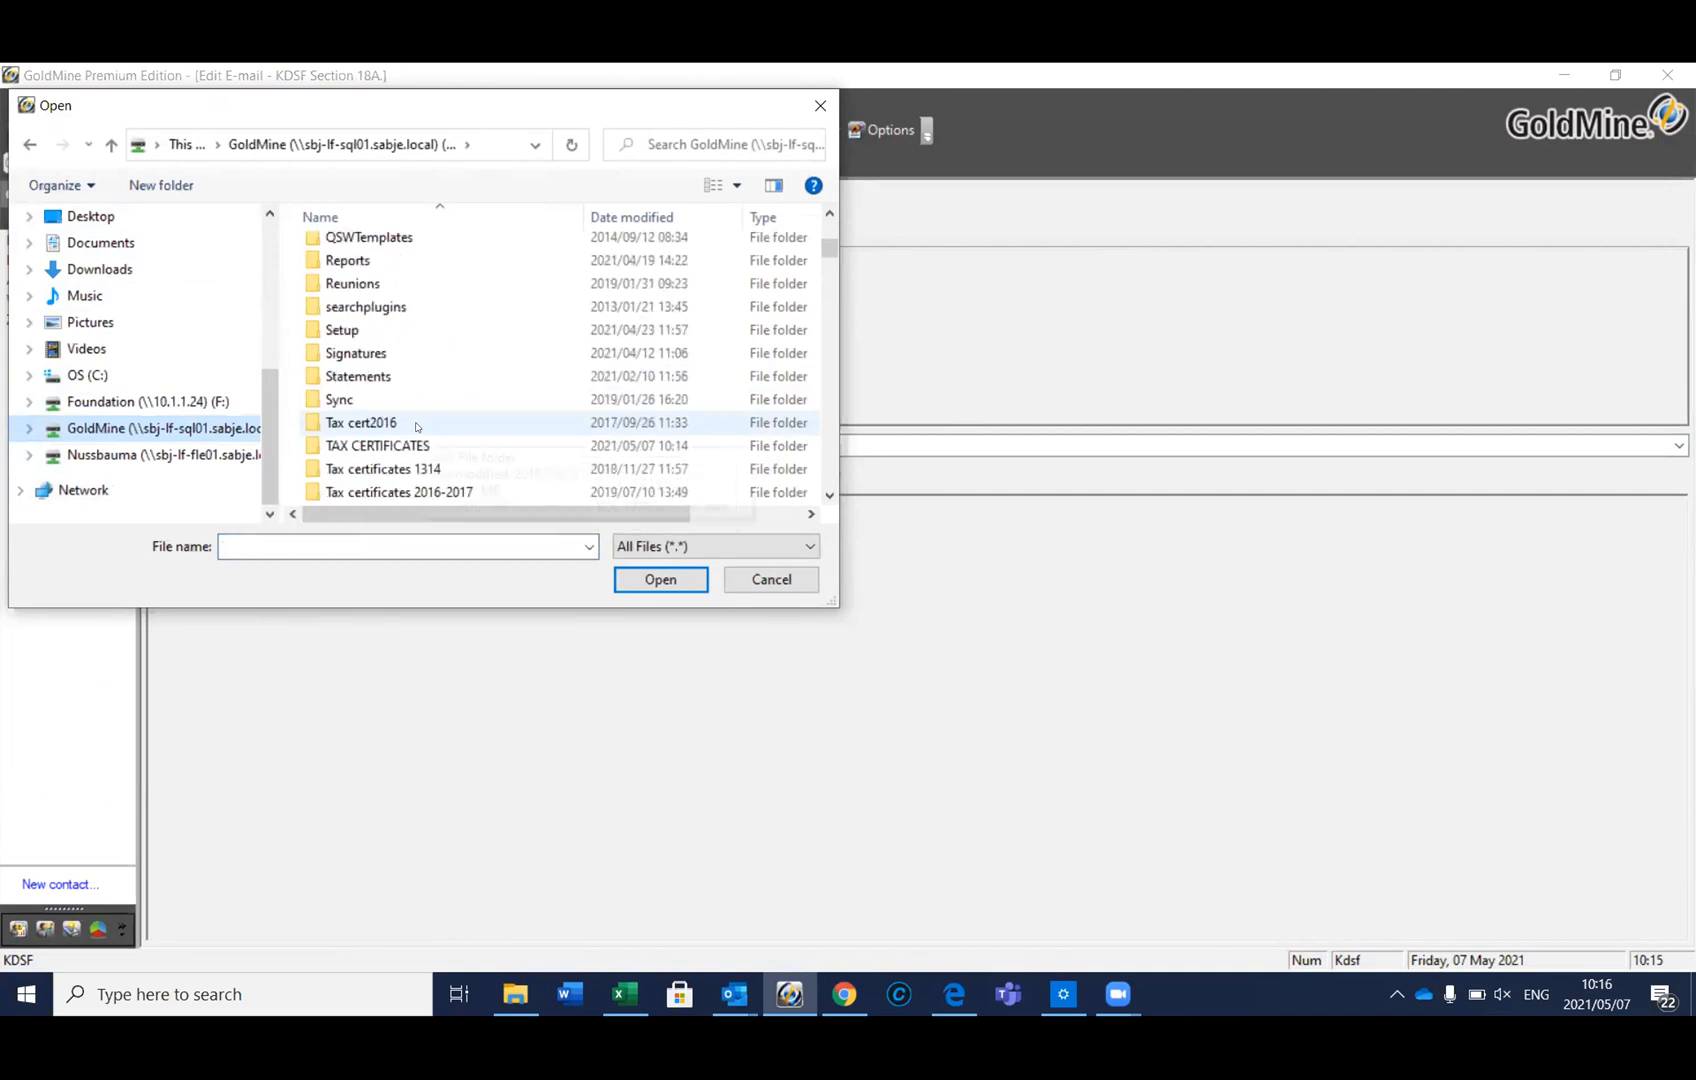
pyautogui.doubleClick(412, 445)
pyautogui.click(460, 297)
pyautogui.doubleClick(460, 297)
pyautogui.click(457, 251)
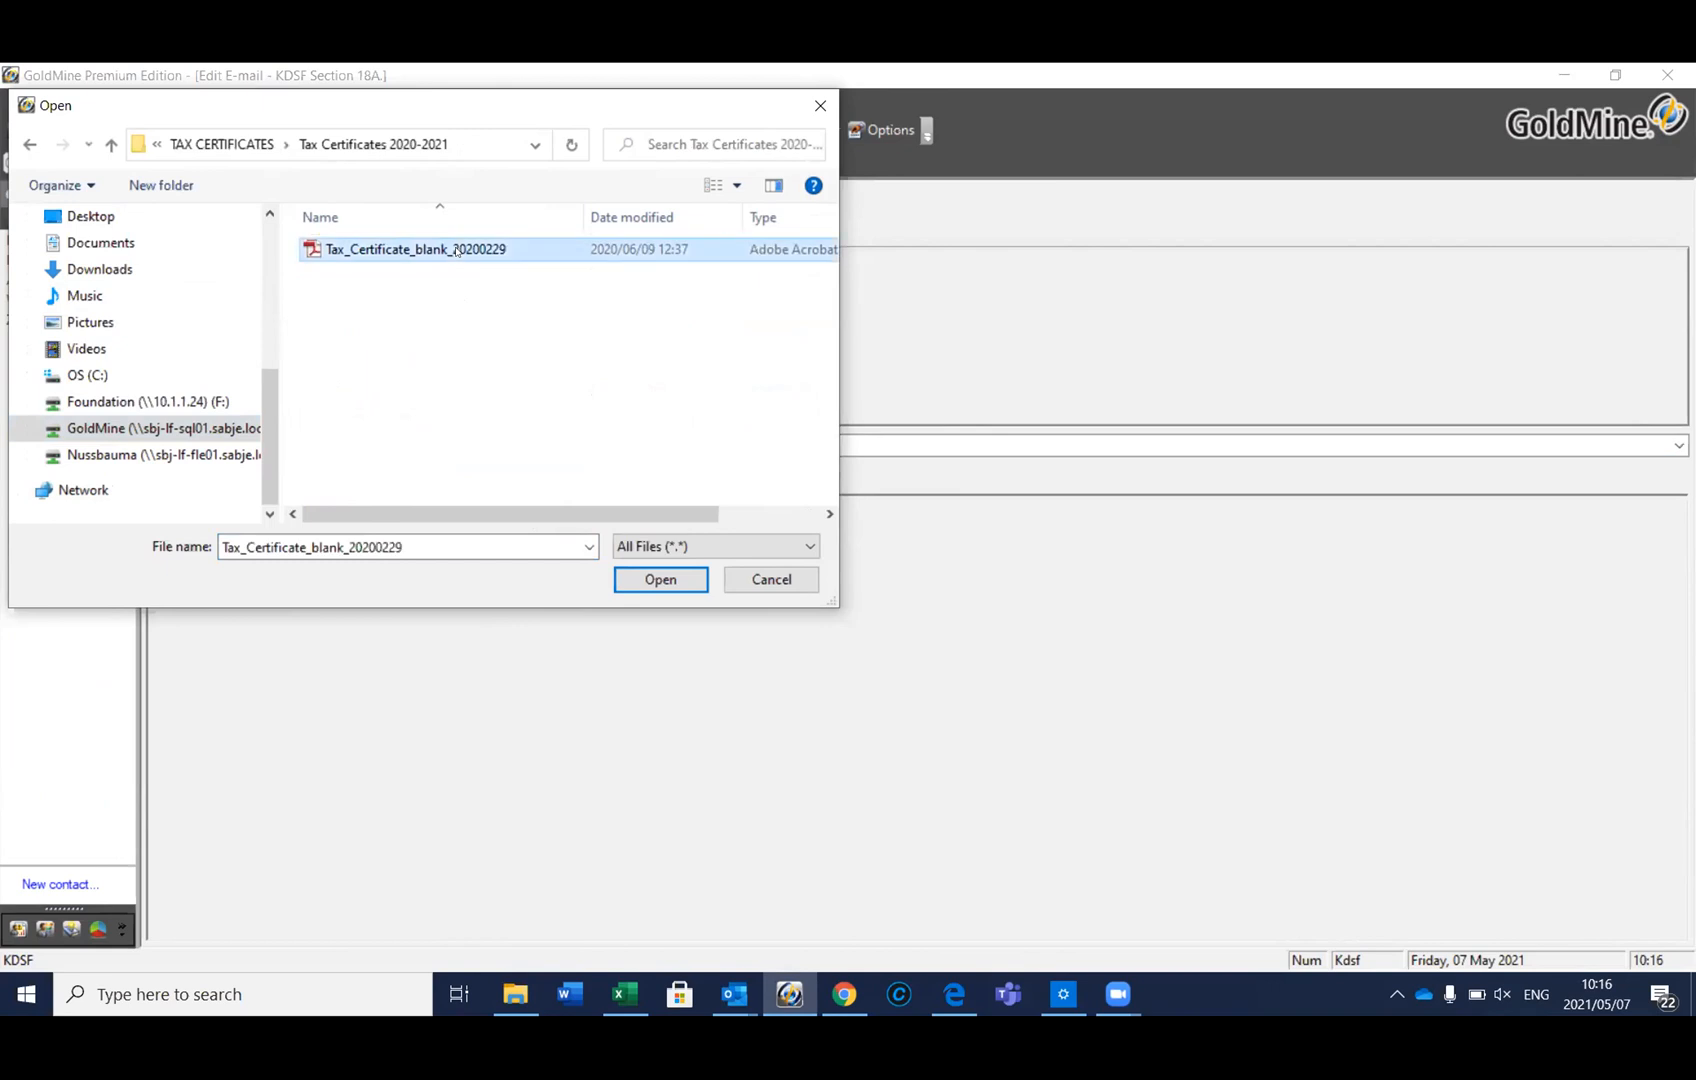
pyautogui.click(667, 589)
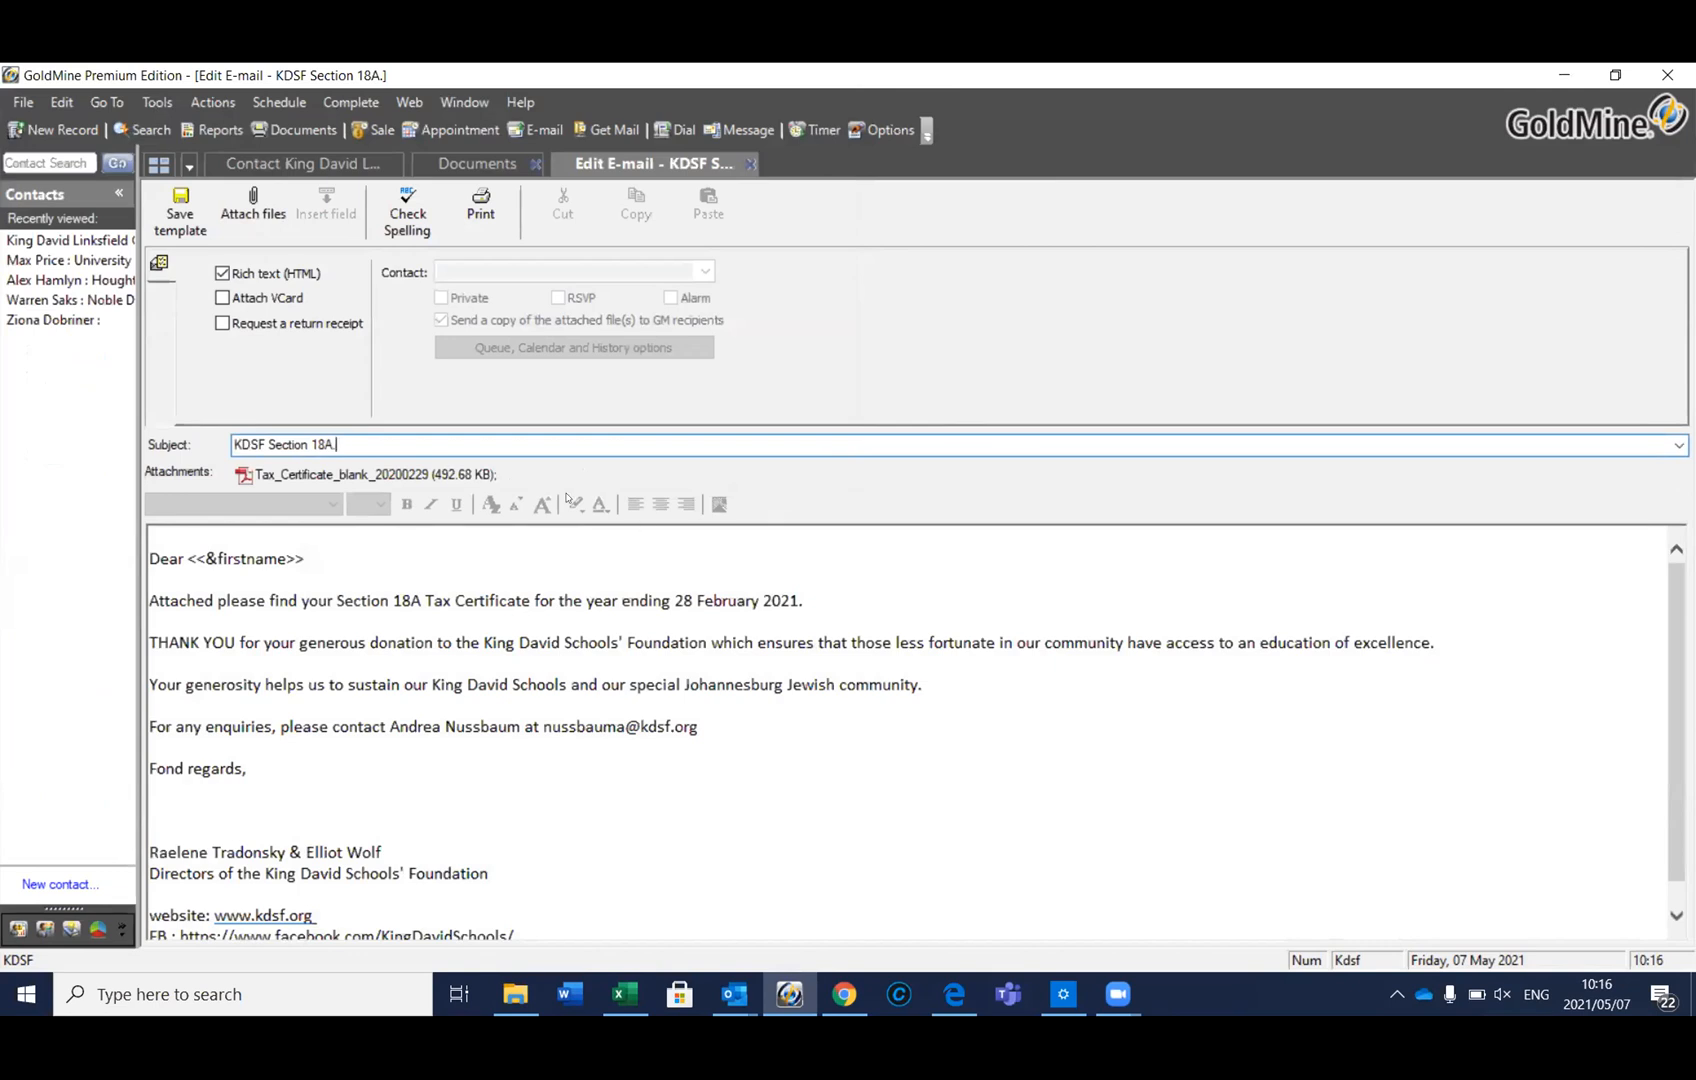
# Save the KDSF Section 18A. template with its attachment and return to File Explorer
pyautogui.click(174, 203)
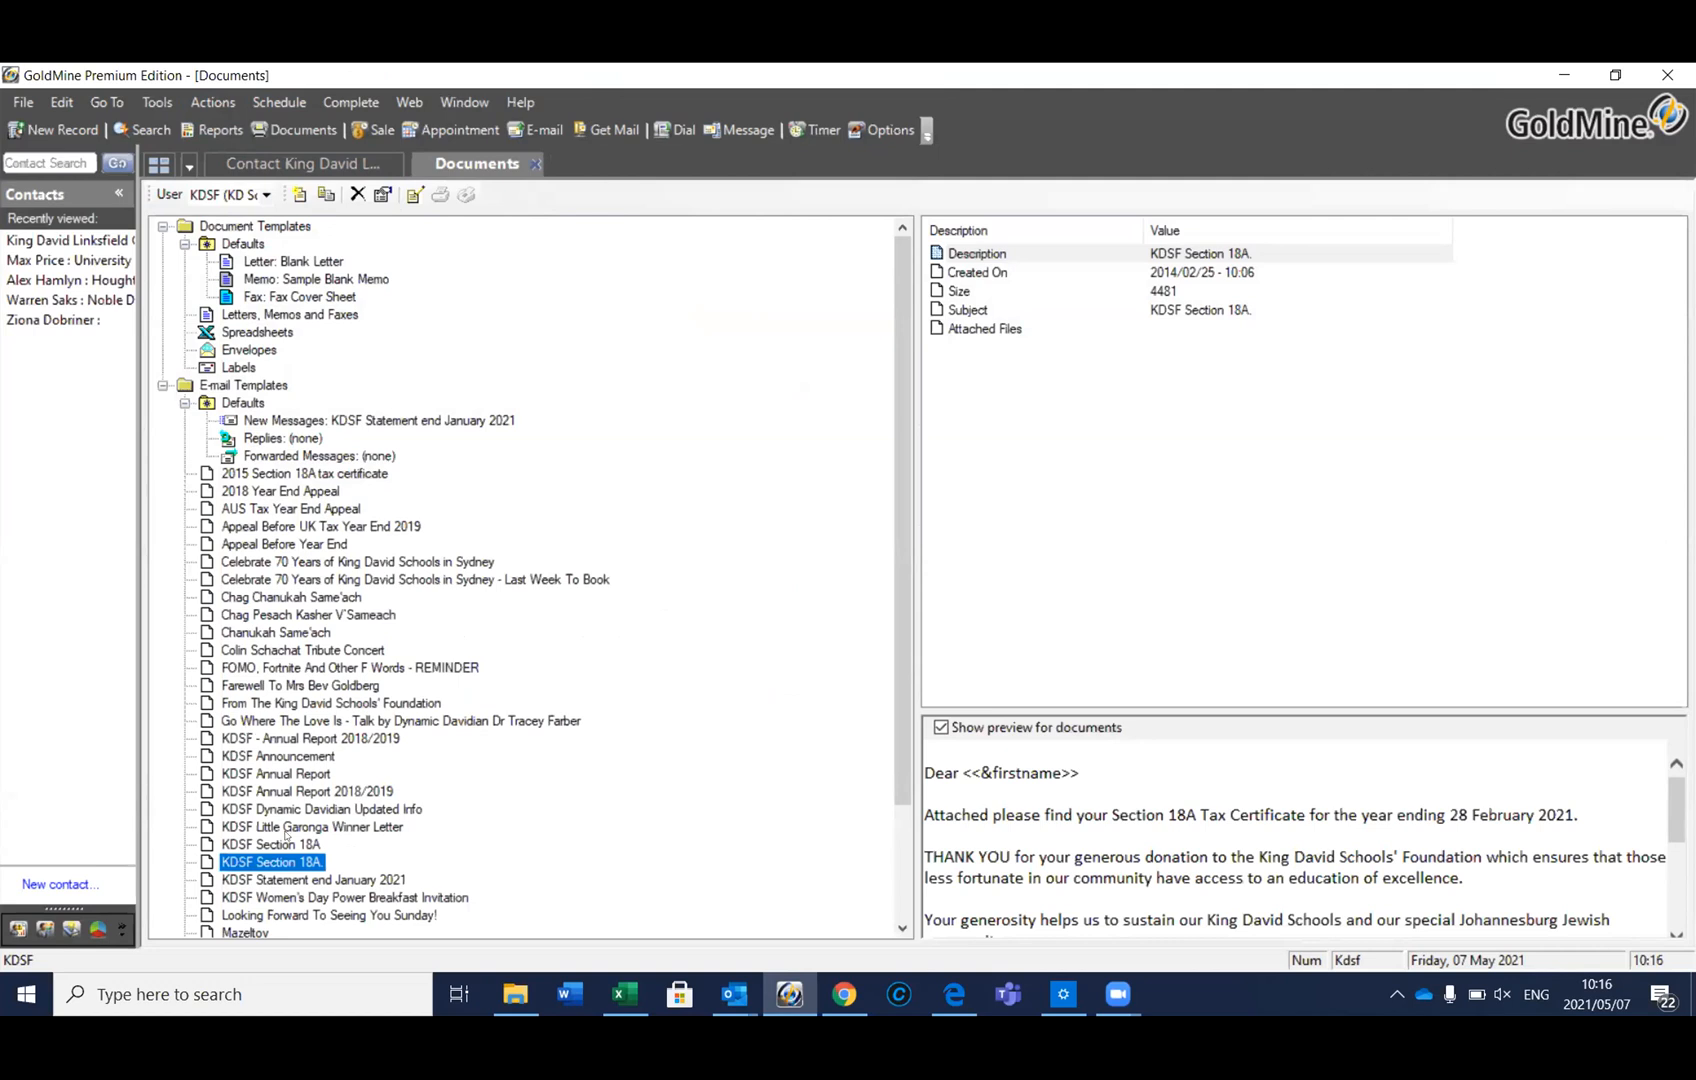
pyautogui.click(531, 987)
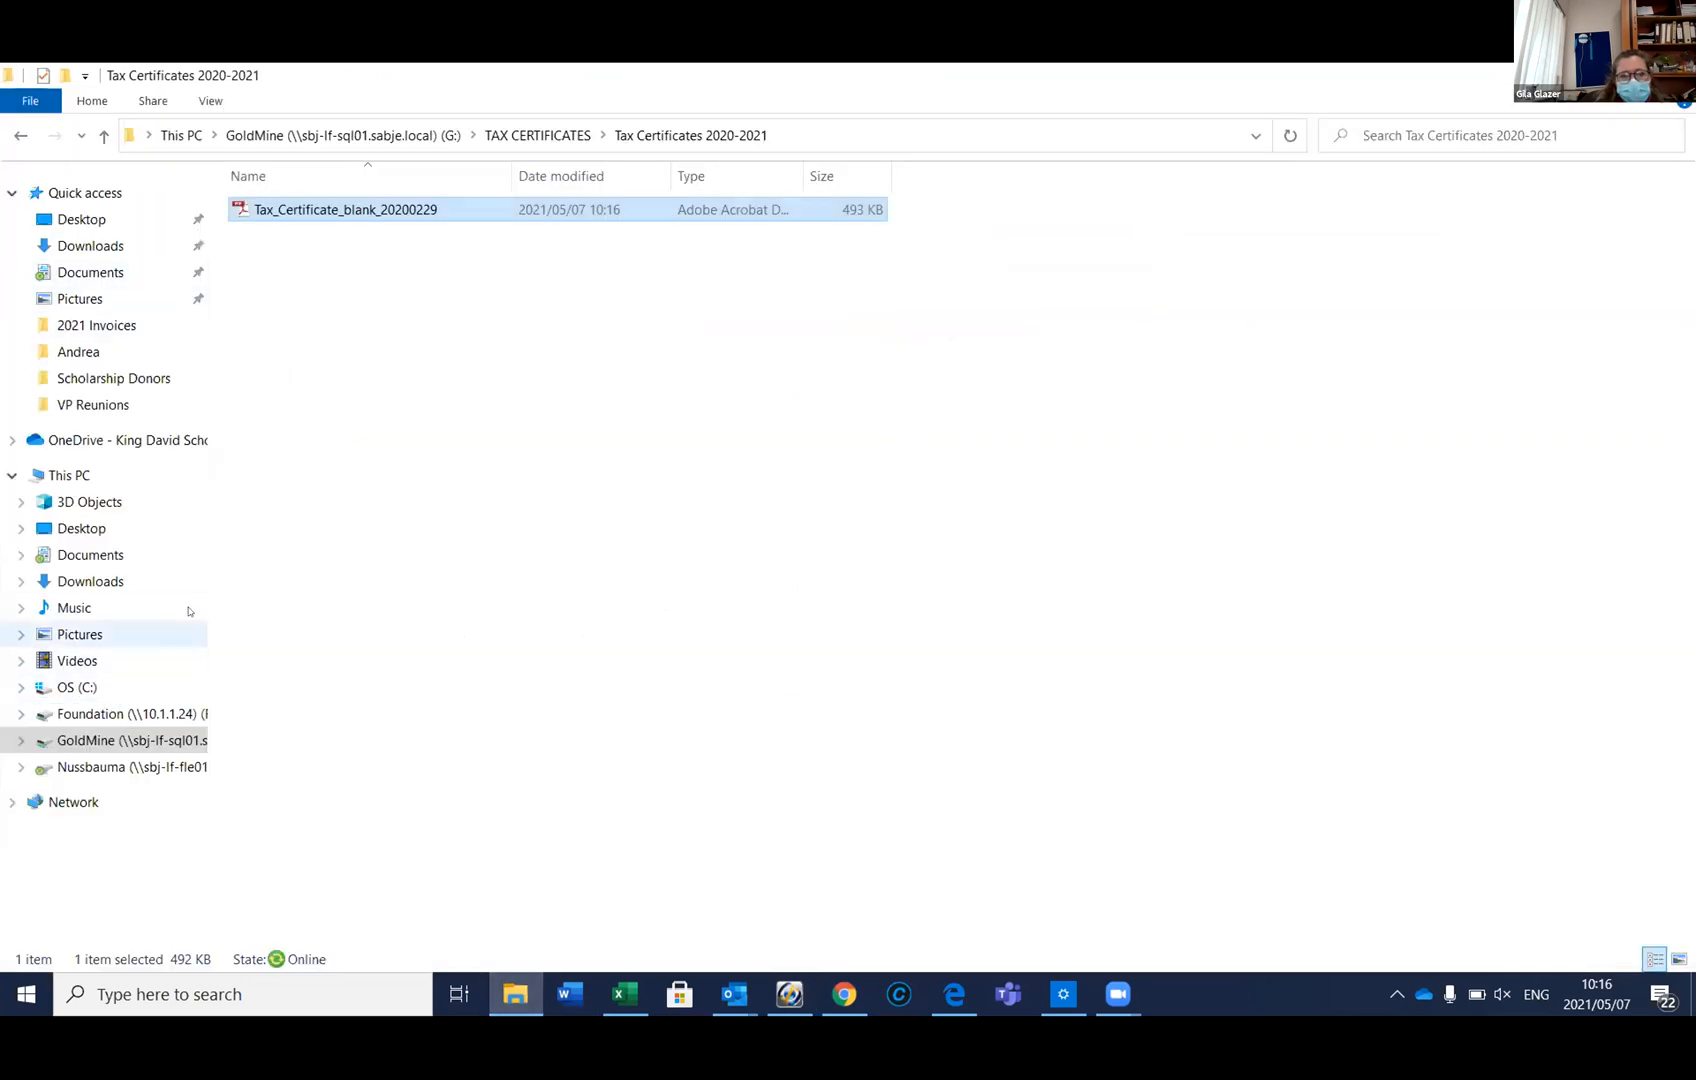
# Open Tax Certificates 2019-2020 and select its first five certificates
pyautogui.click(104, 136)
pyautogui.click(311, 230)
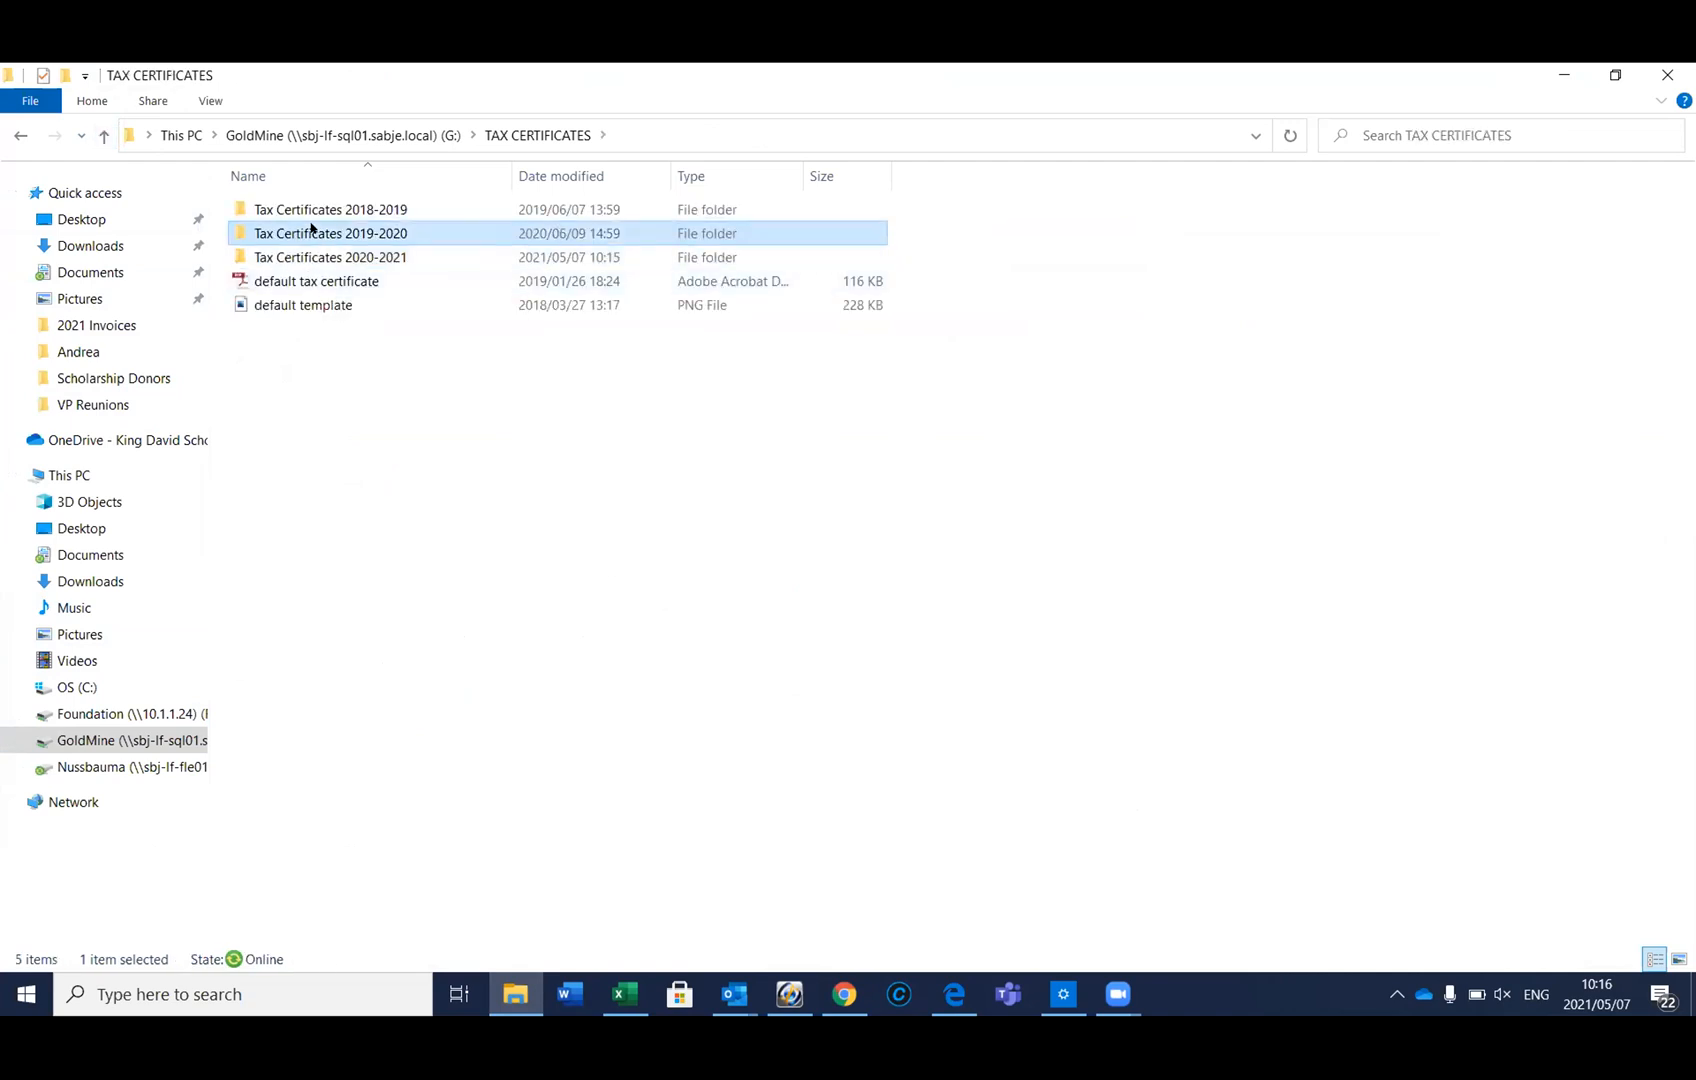
pyautogui.doubleClick(311, 232)
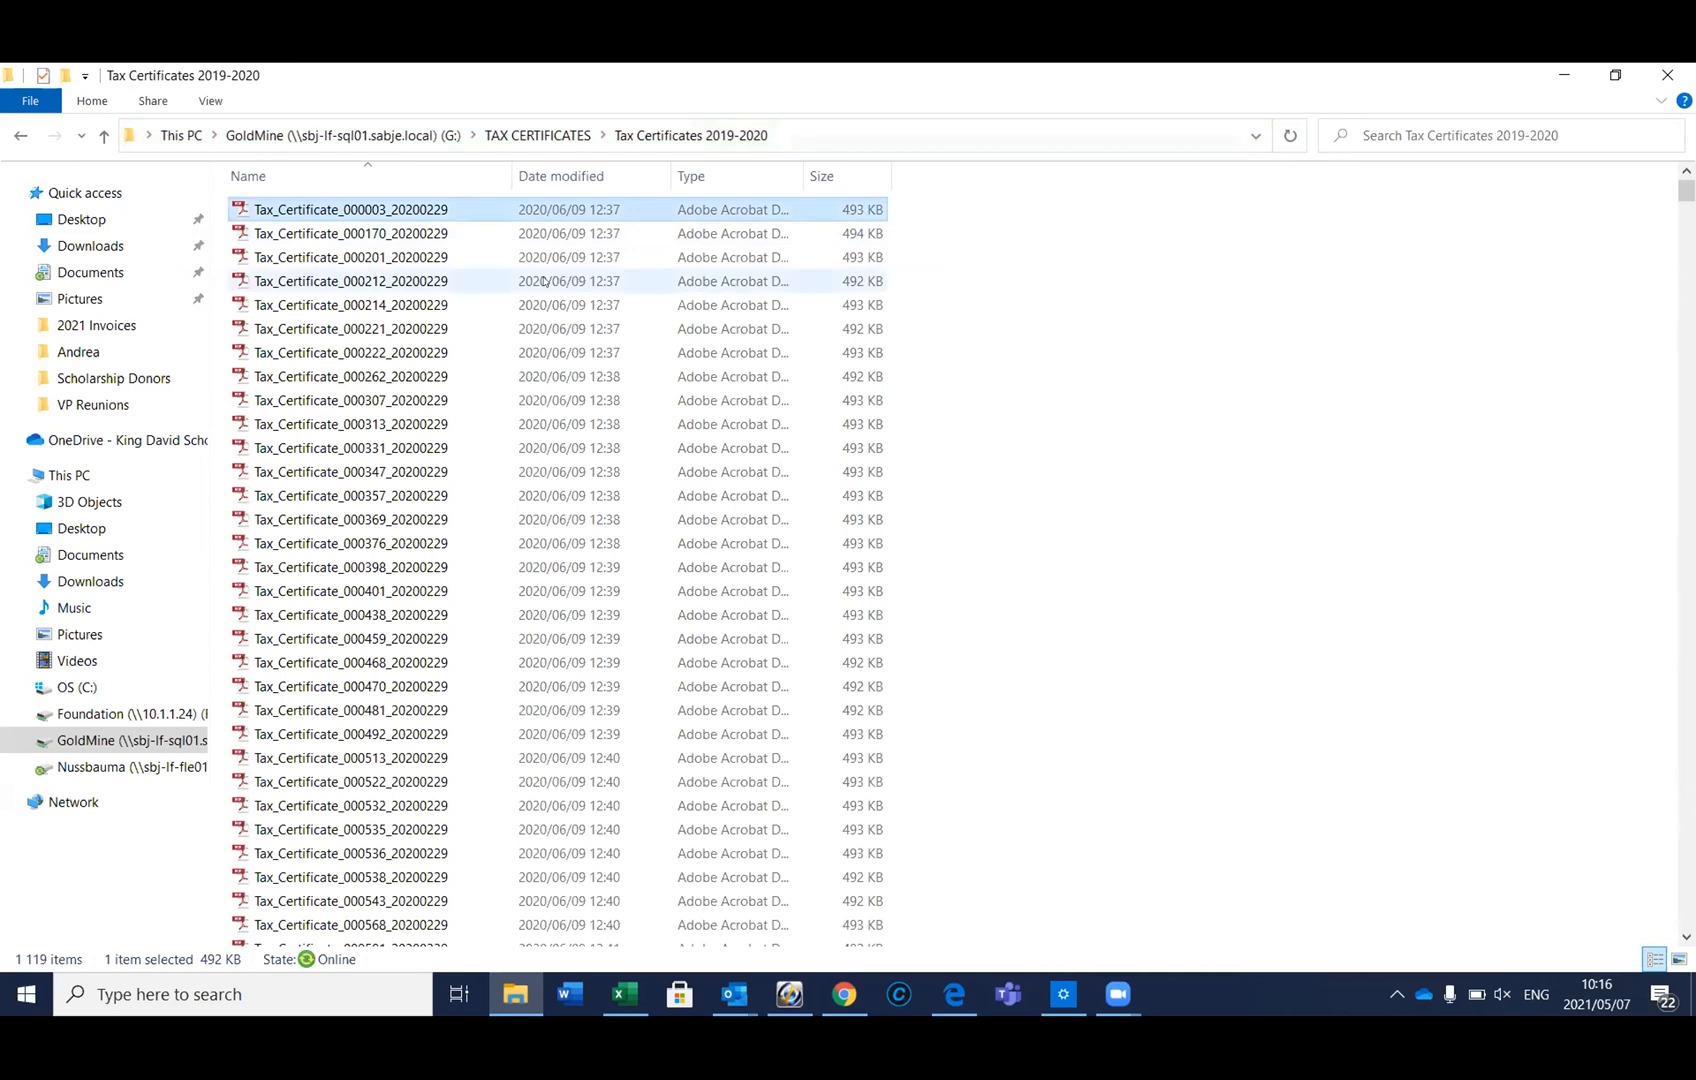
pyautogui.hotkey('shift', 'Down')
pyautogui.hotkey('shift', 'Down')
pyautogui.hotkey('shift', 'Down')
pyautogui.hotkey('shift', 'Down')
pyautogui.hotkey('shift', 'Down')
pyautogui.hotkey('shift', 'Down')
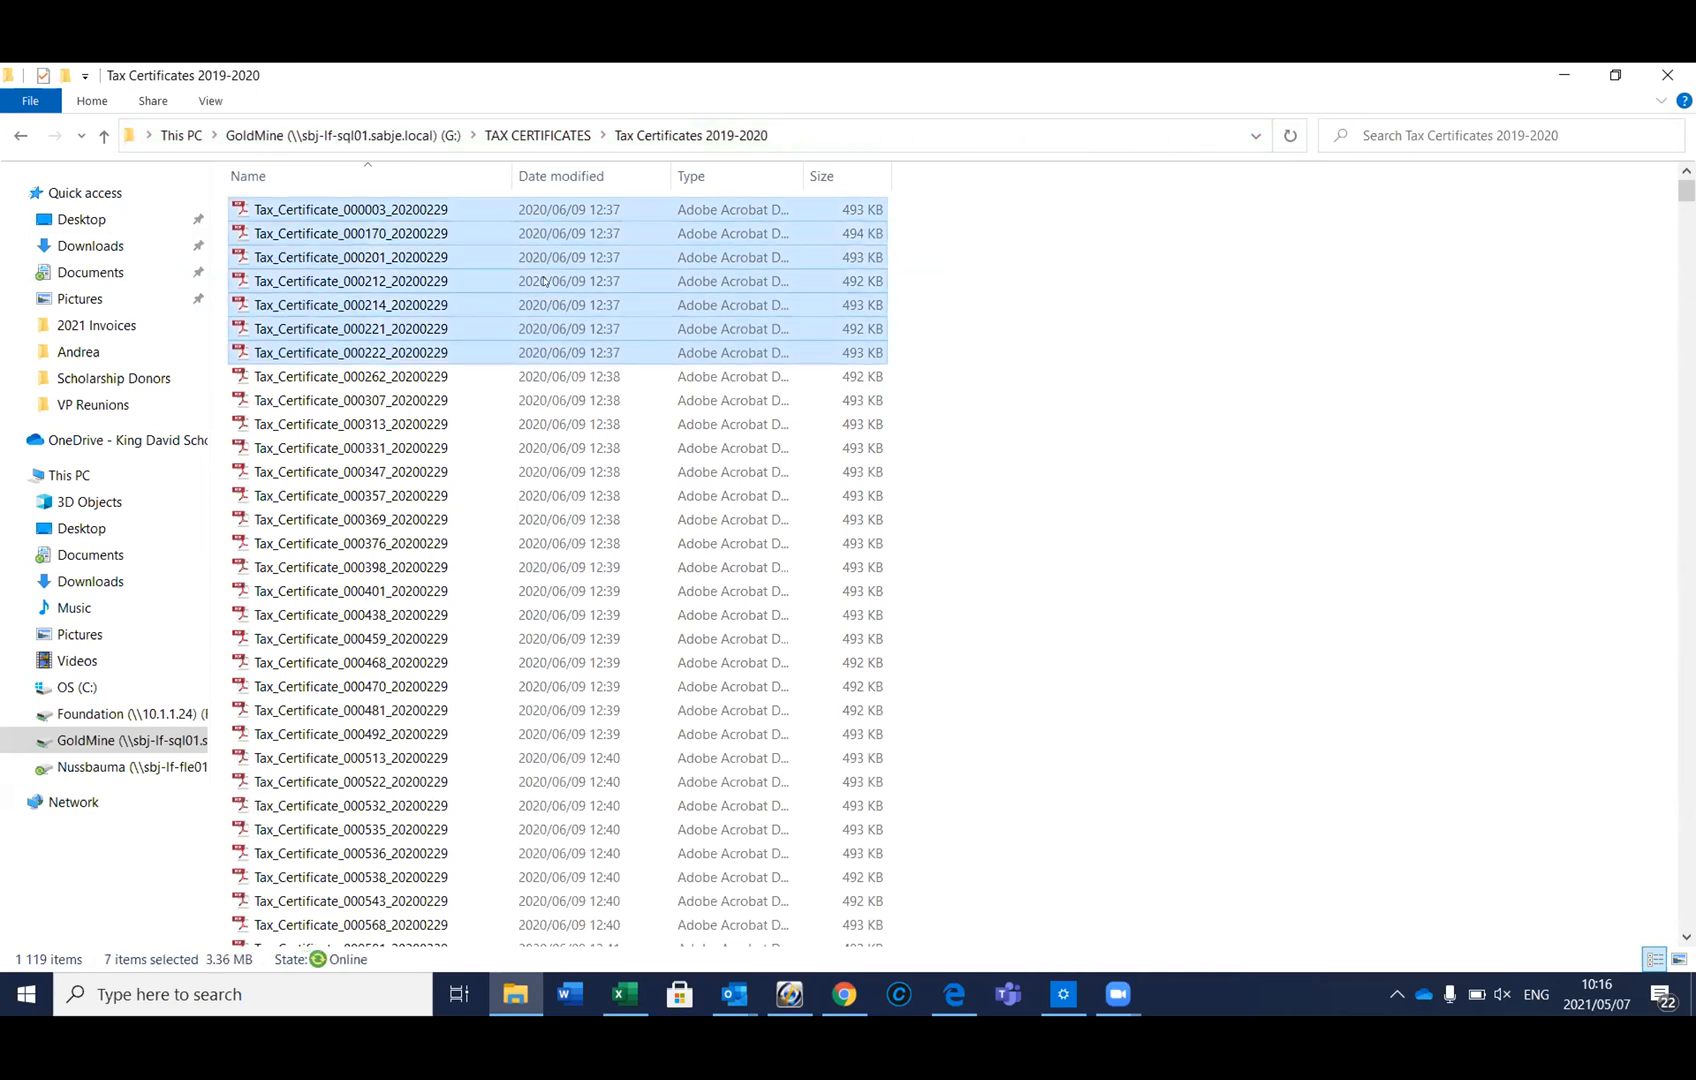
pyautogui.hotkey('shift', 'Down')
pyautogui.hotkey('shift', 'Up')
pyautogui.hotkey('shift', 'Up')
pyautogui.hotkey('shift', 'Up')
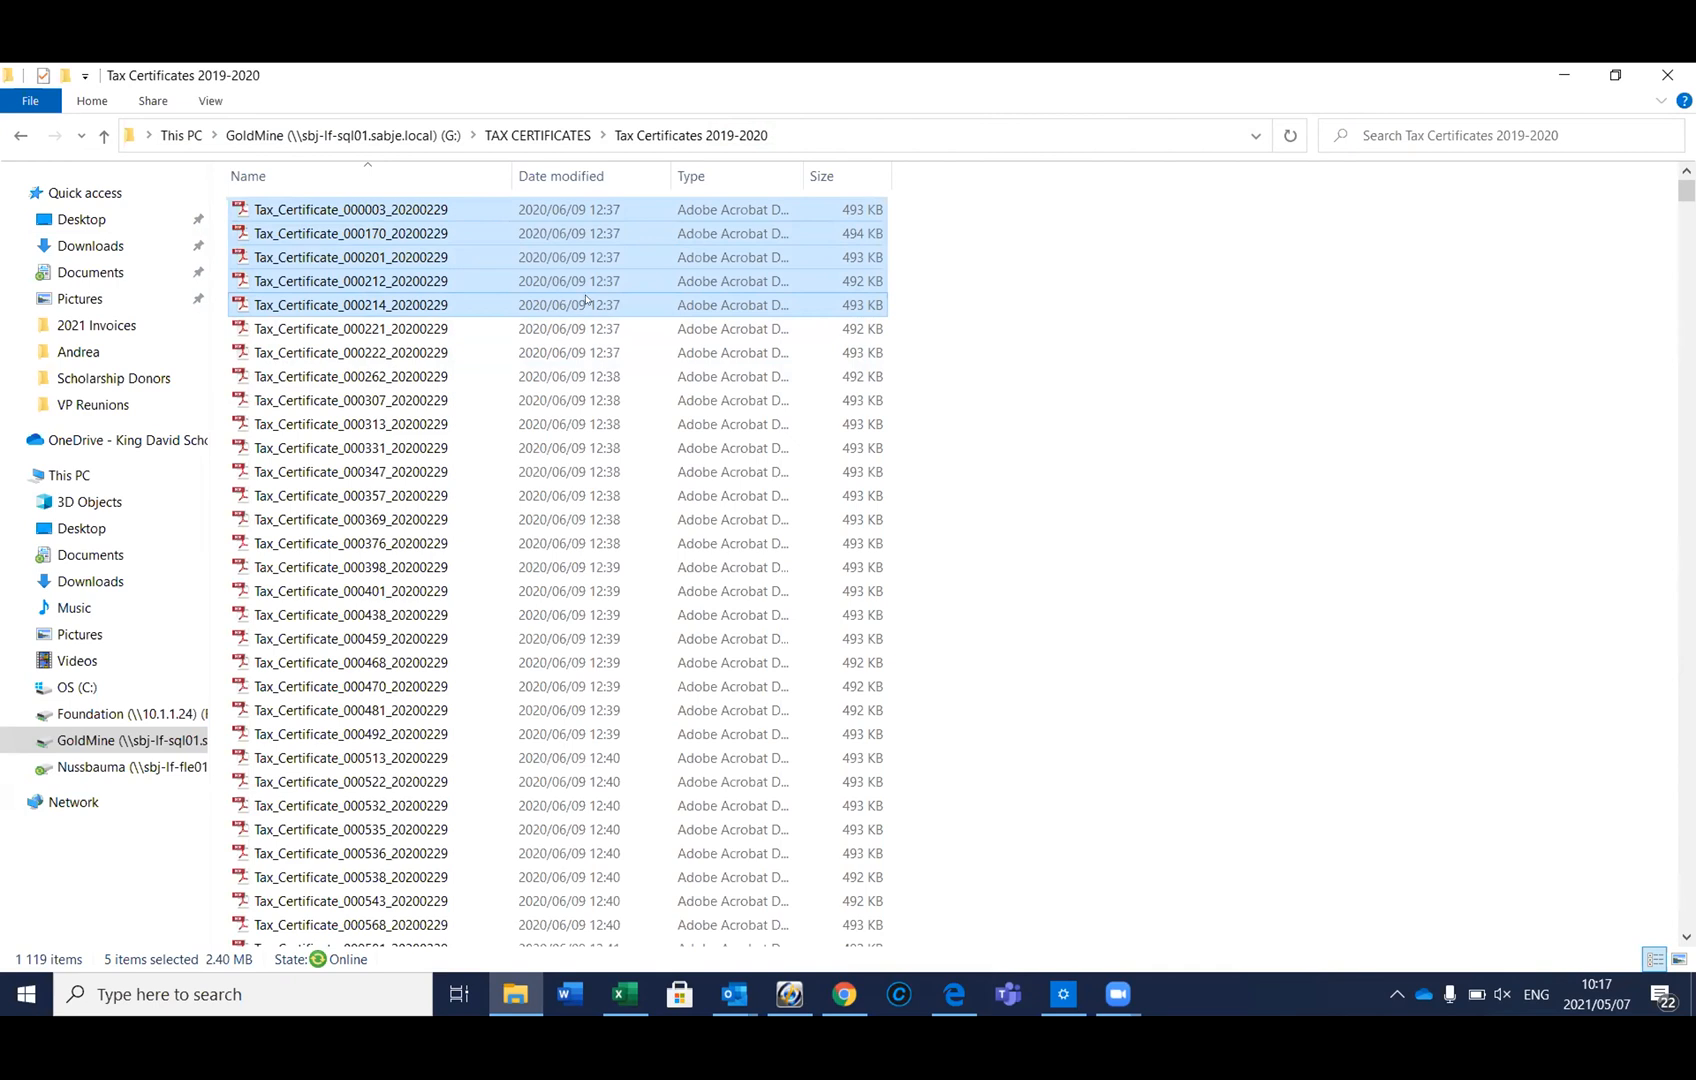
# Go back up and open the Tax Certificates 2020-2021 folder
pyautogui.click(104, 136)
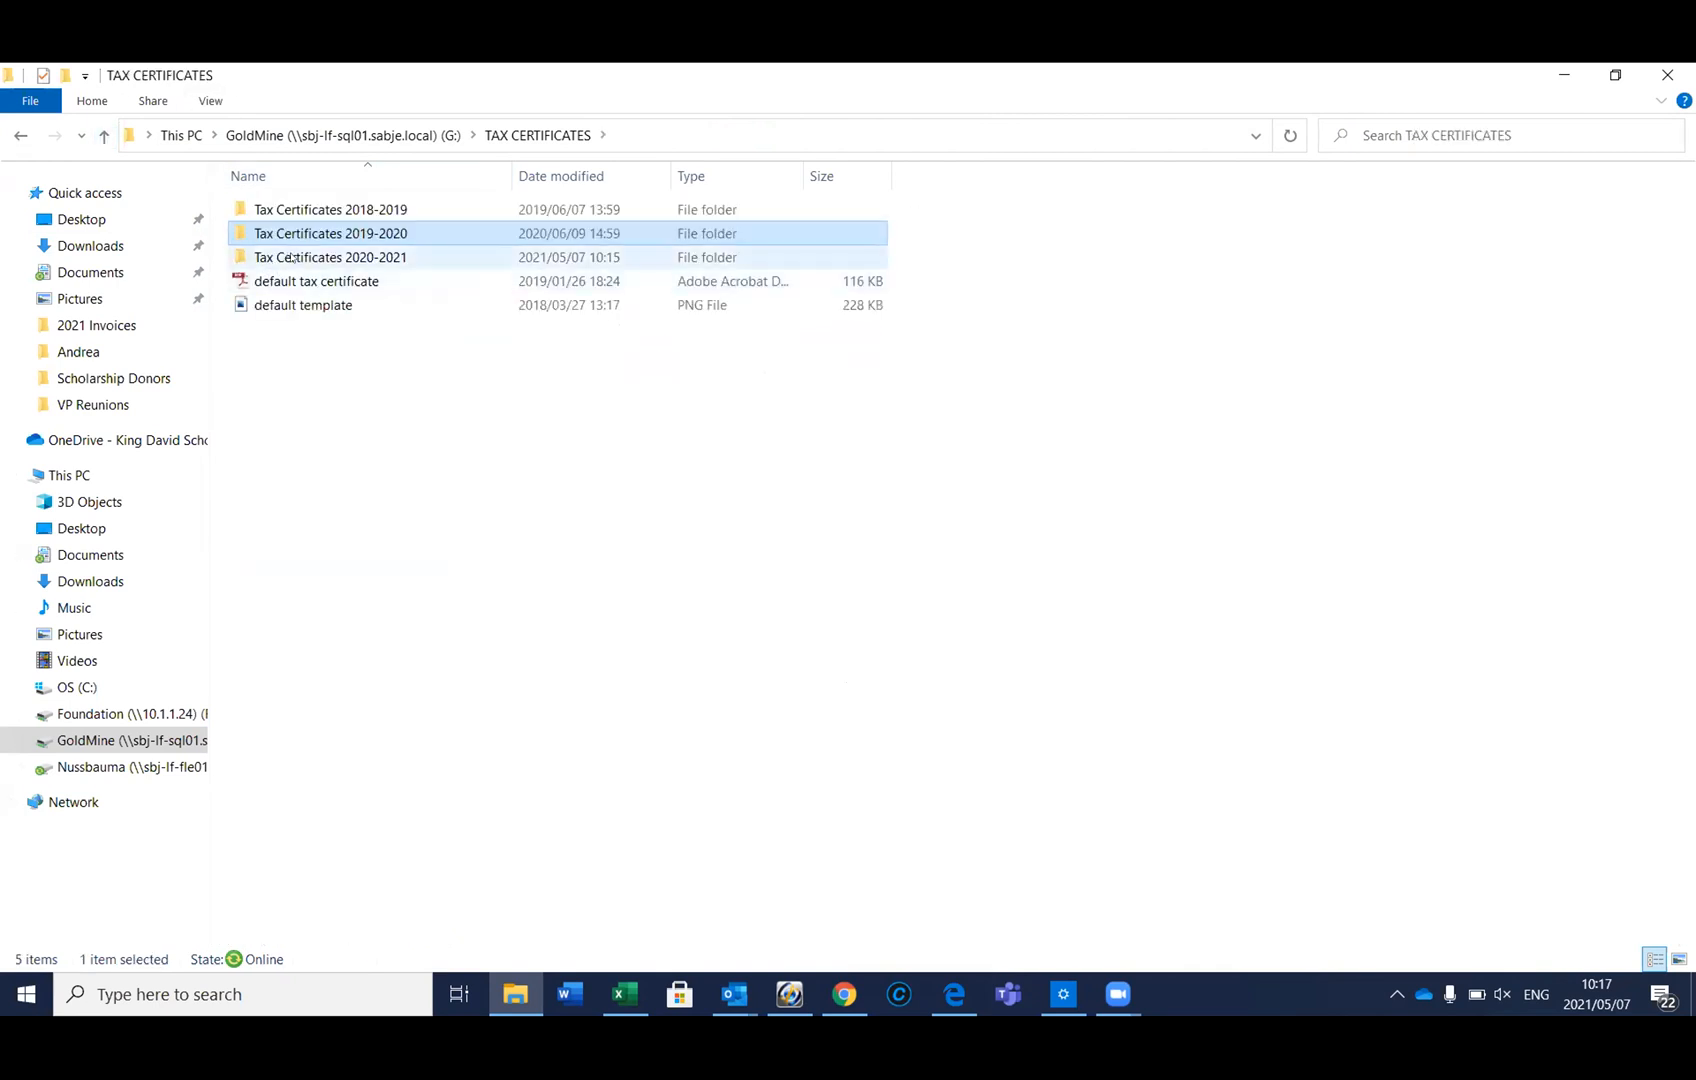
pyautogui.click(293, 258)
pyautogui.doubleClick(293, 258)
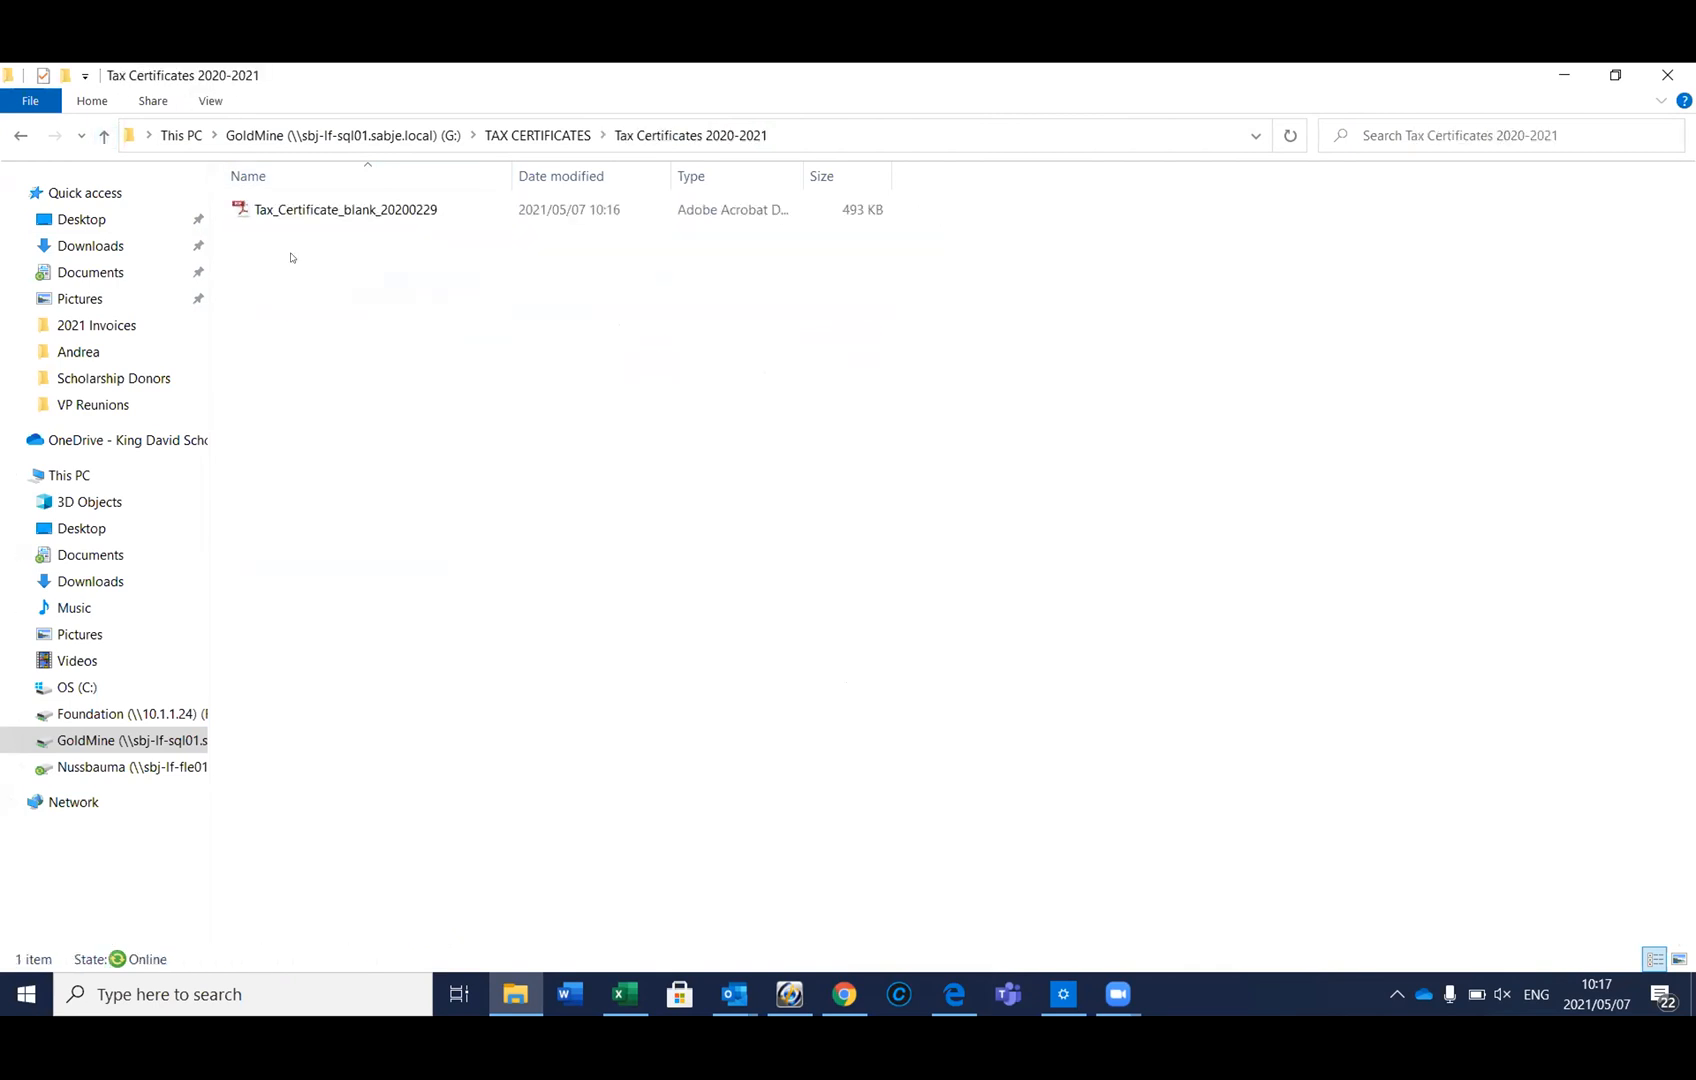
# Paste the five certificates into Tax Certificates 2020-2021, then switch back to GoldMine
pyautogui.rightClick(378, 244)
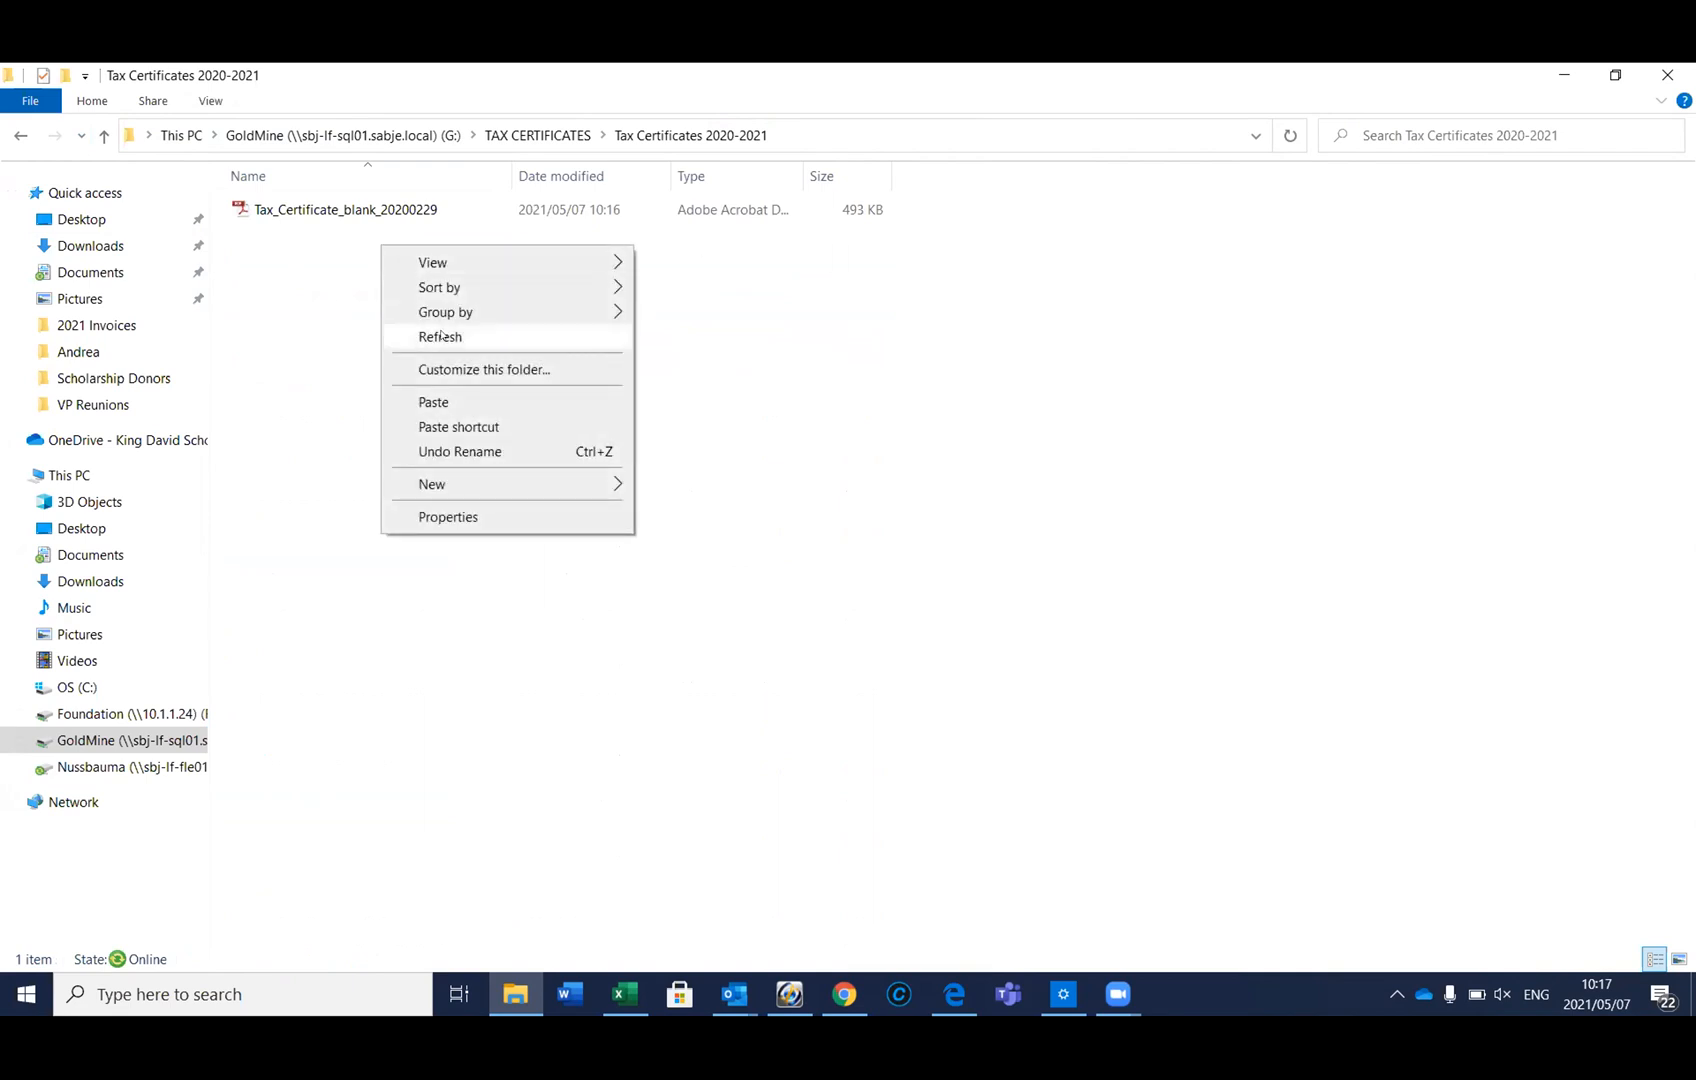
pyautogui.click(455, 398)
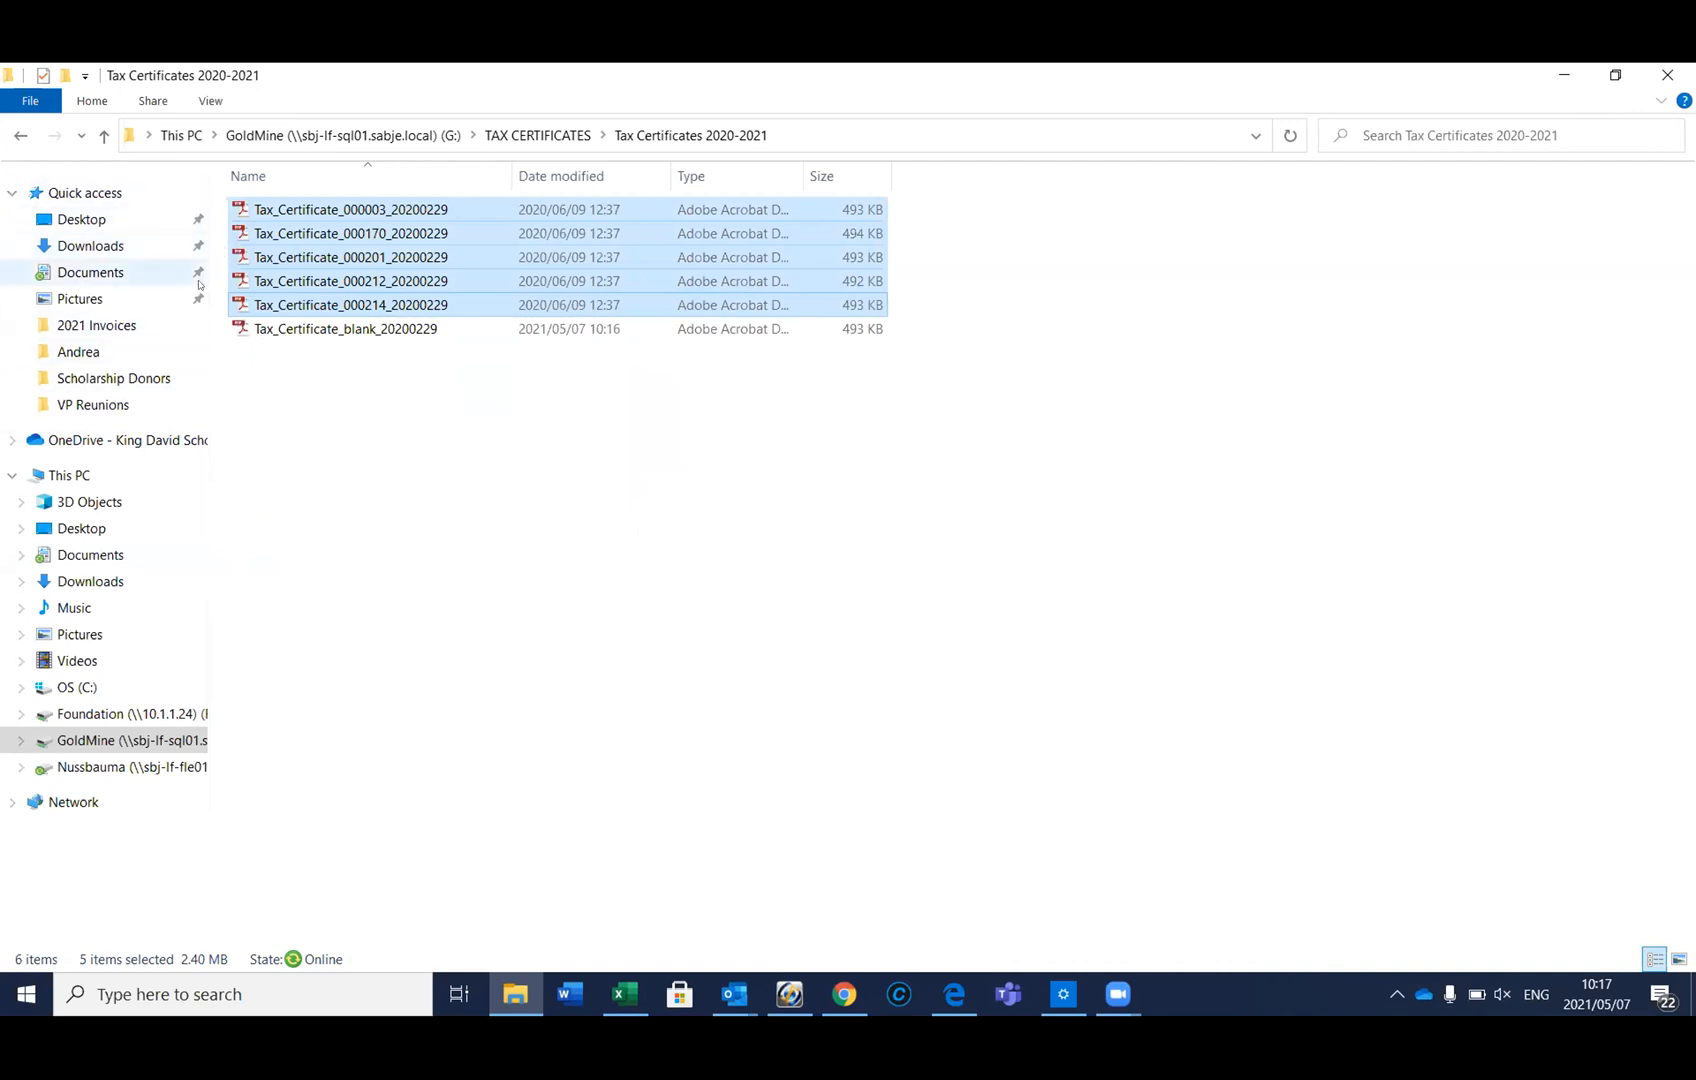
pyautogui.click(789, 993)
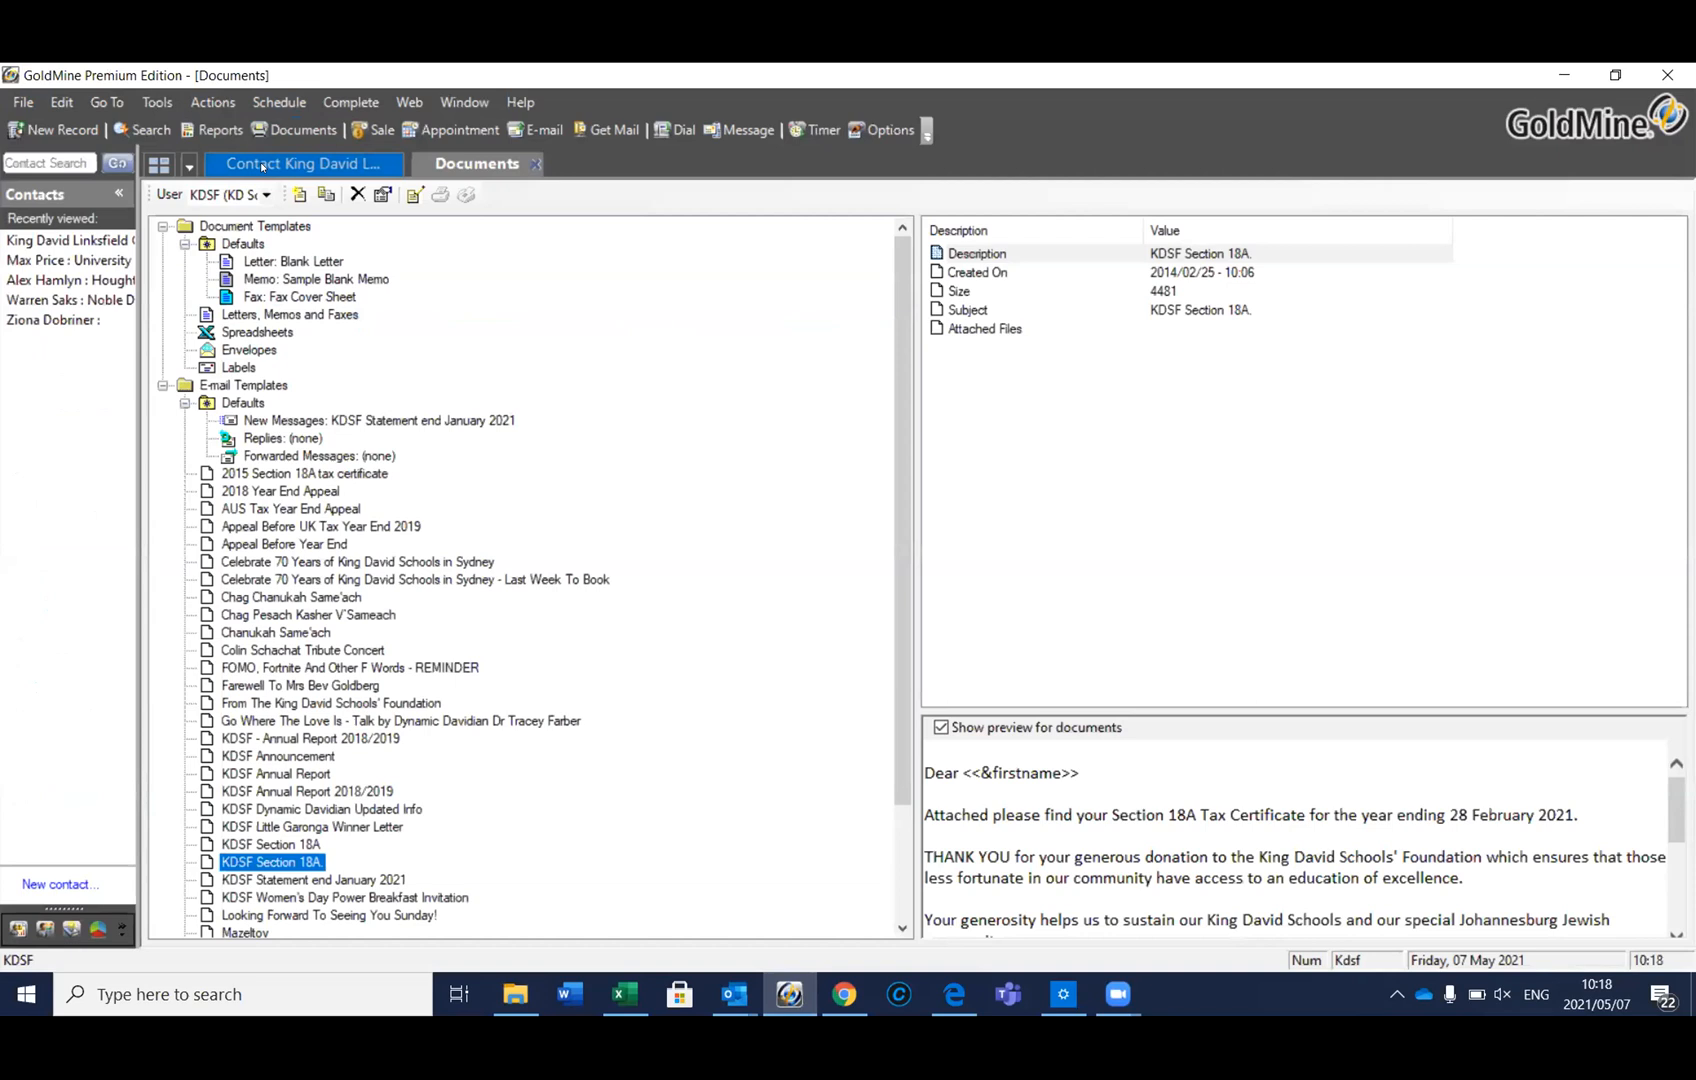
# Search contacts by the donor's first name and open the first of six matching records
pyautogui.click(262, 165)
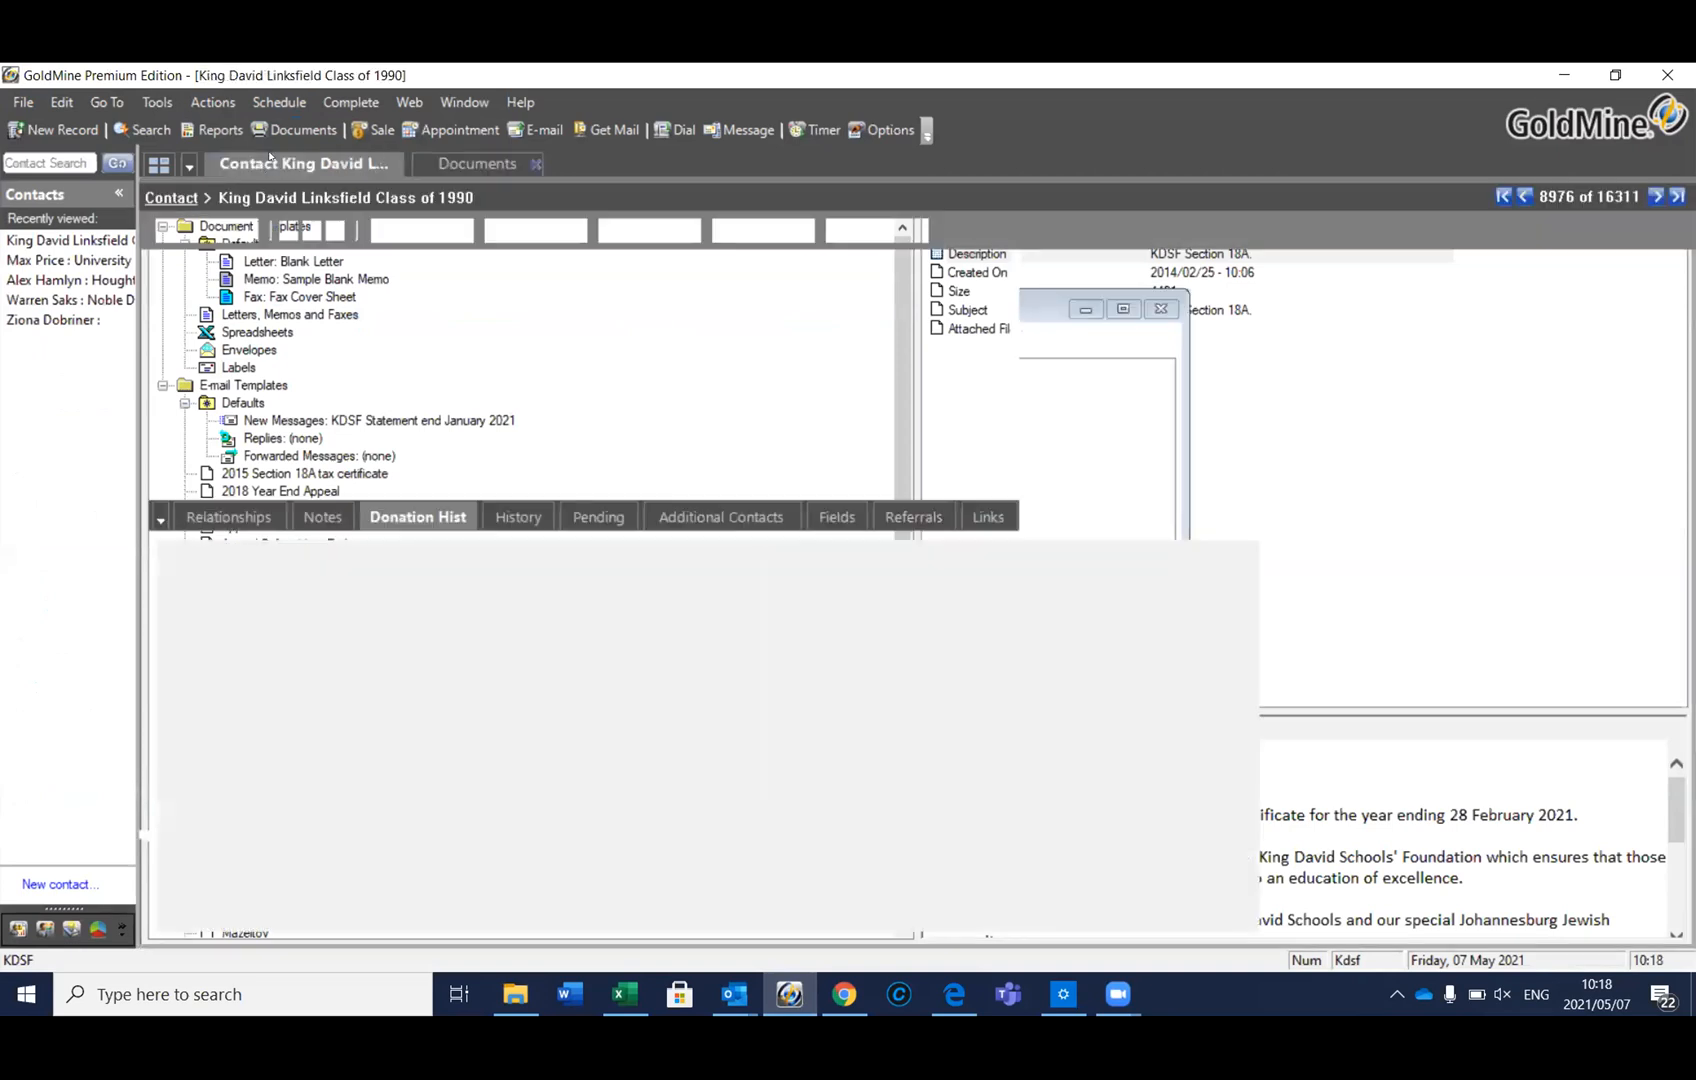
pyautogui.click(27, 166)
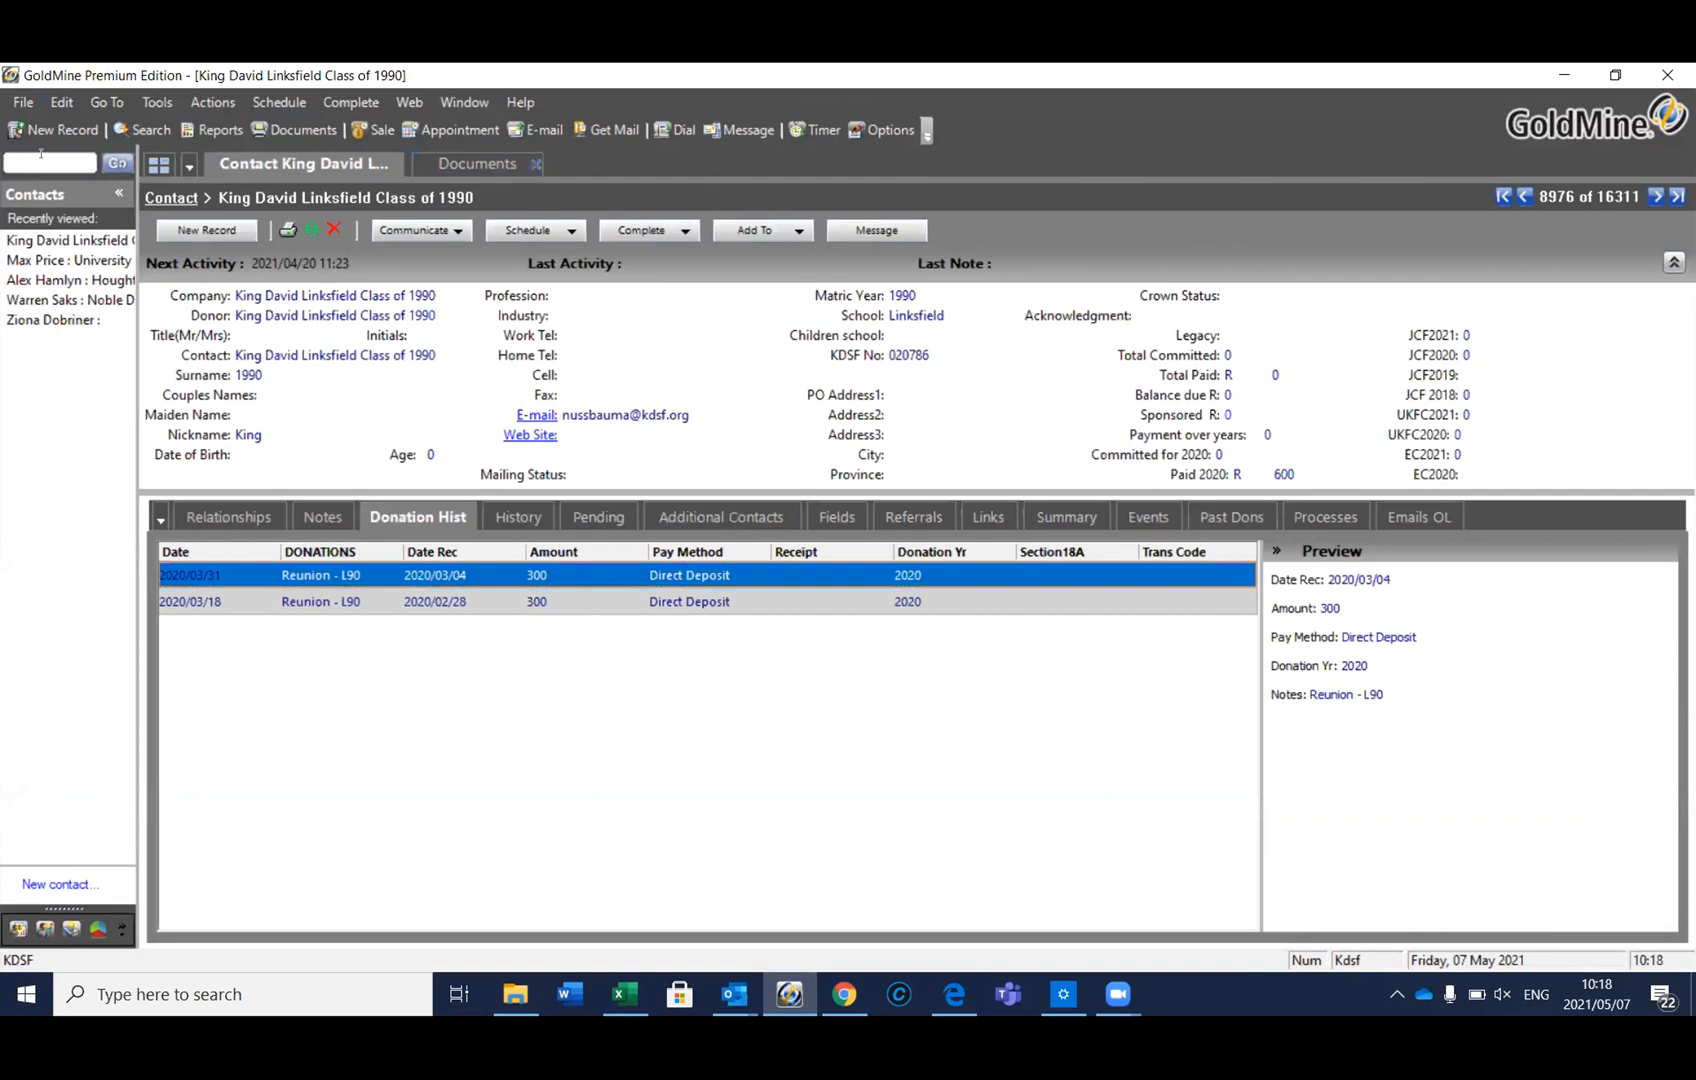
pyautogui.write('kathy')
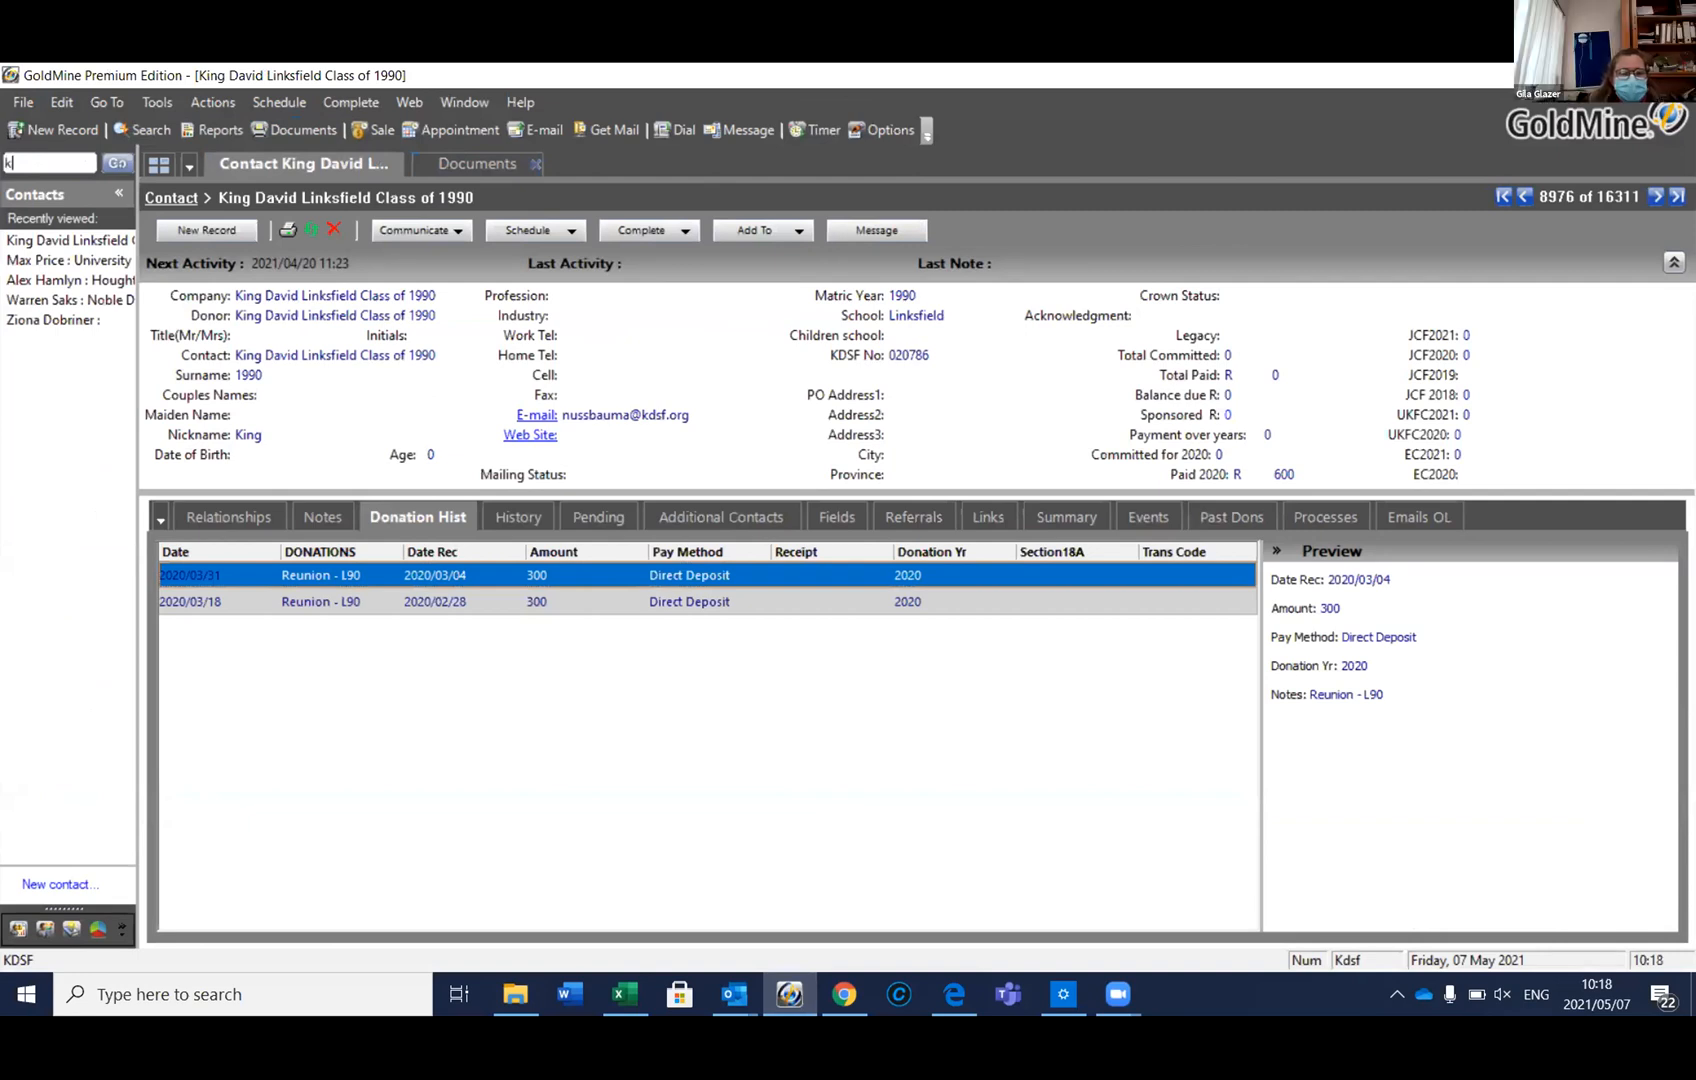
pyautogui.click(118, 163)
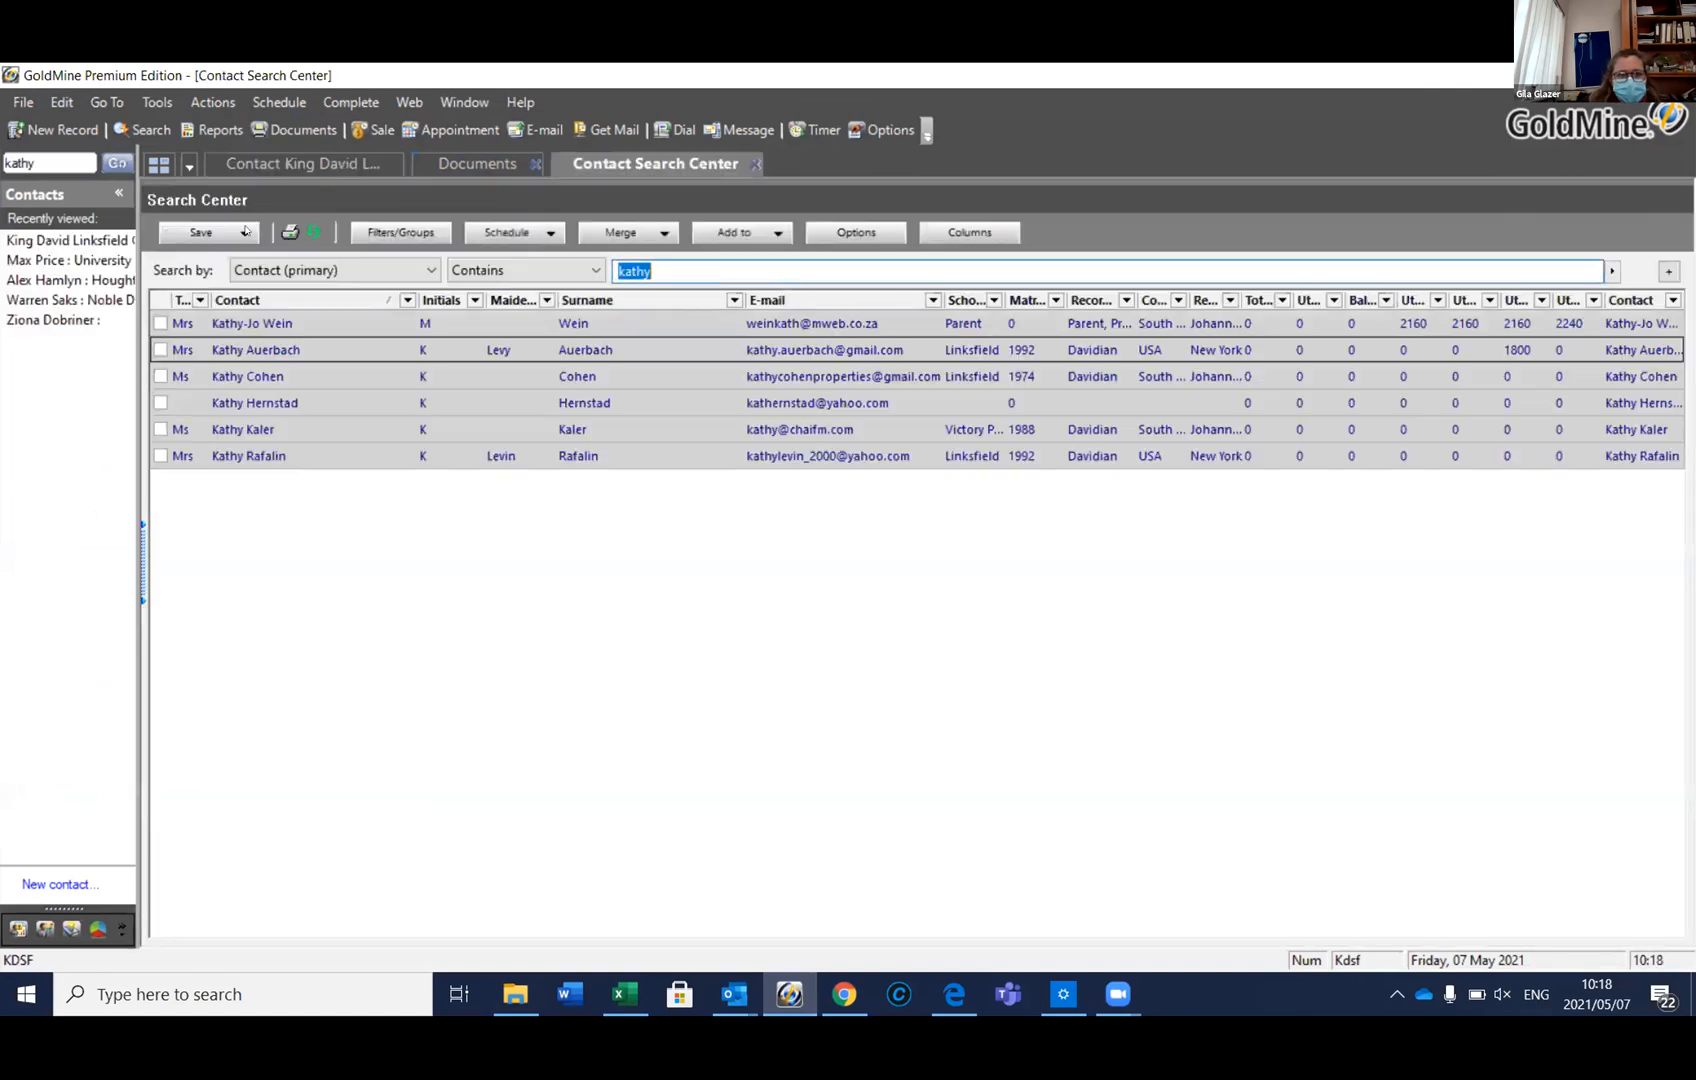
pyautogui.click(272, 322)
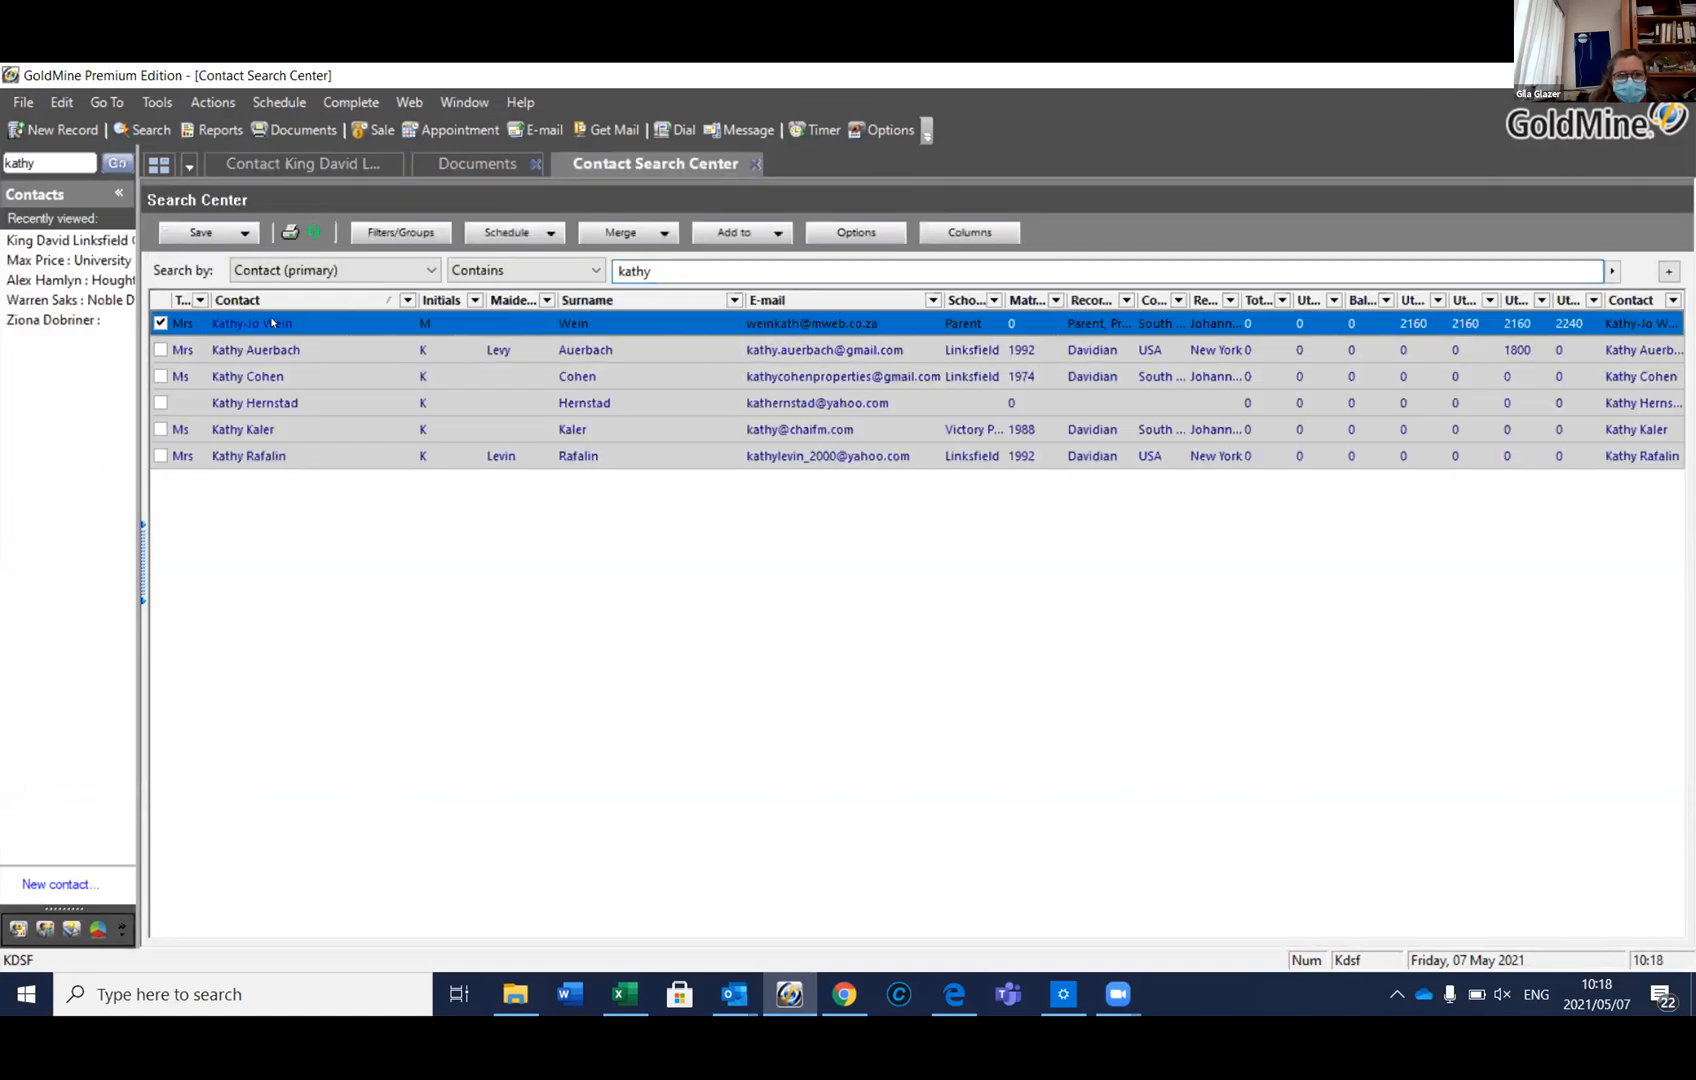
pyautogui.doubleClick(570, 314)
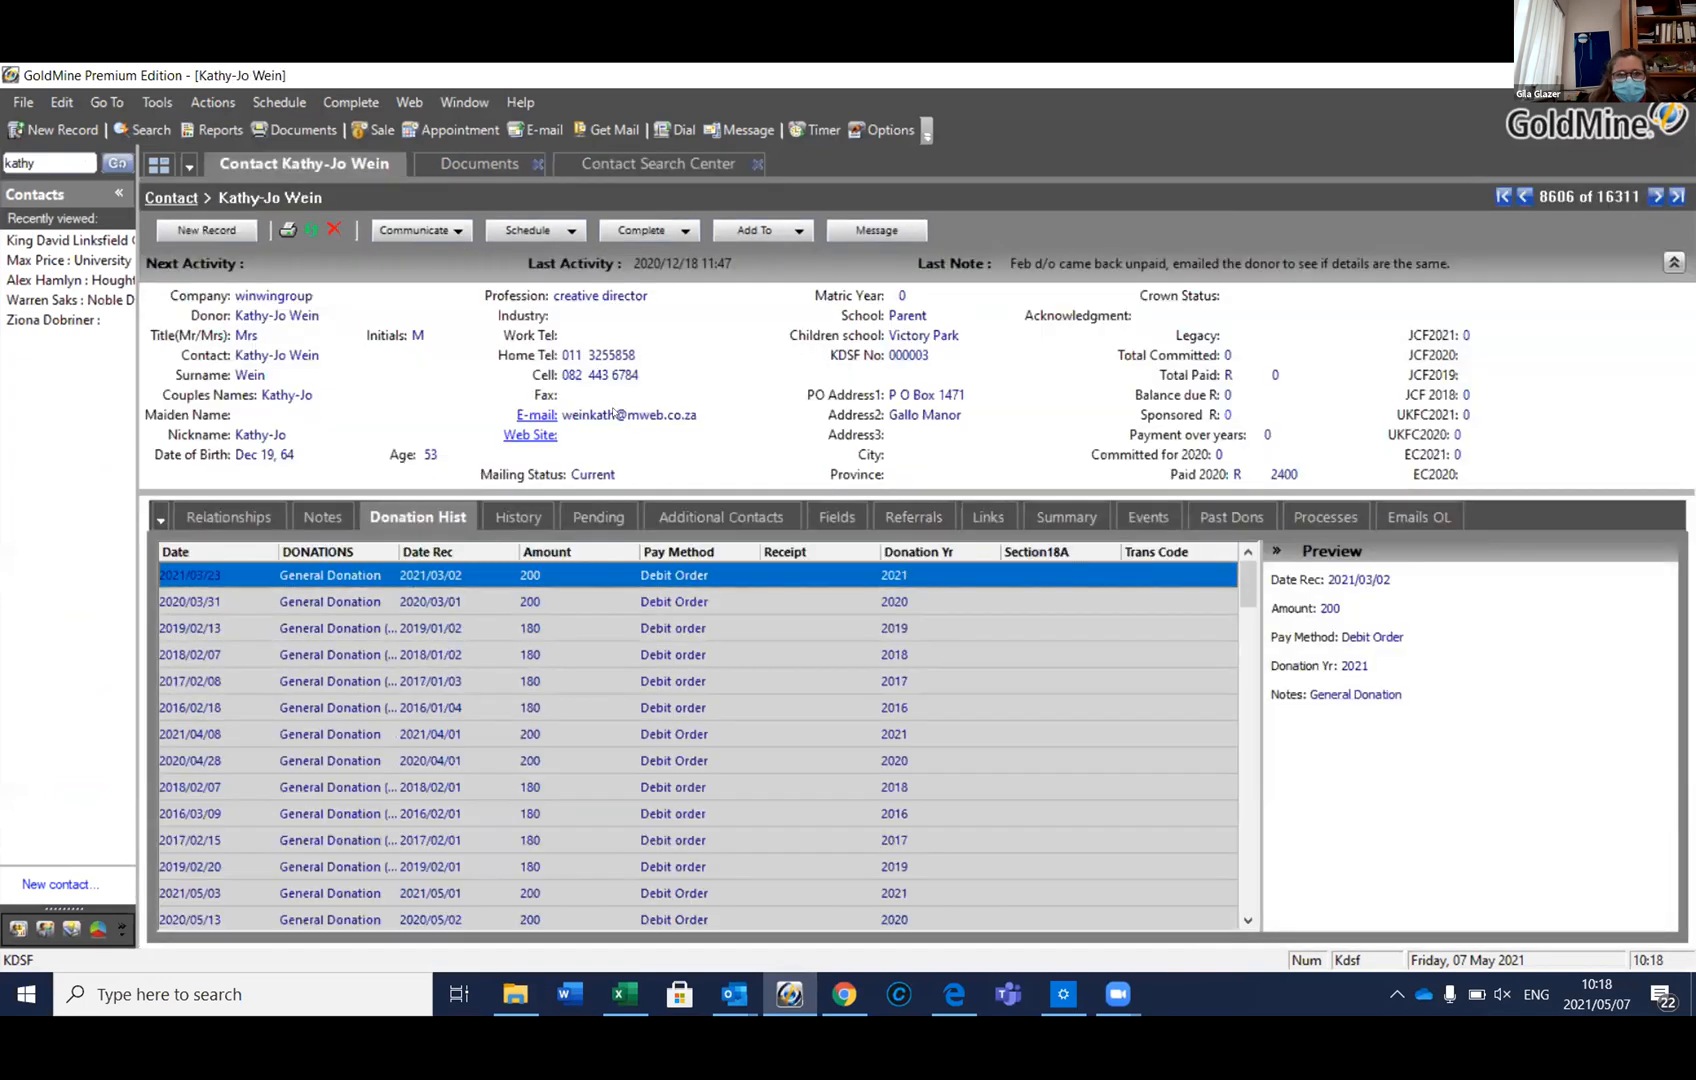
pyautogui.click(620, 414)
# Discard an accidental edit and enter a new kdsf.org e-mail address for the contact
pyautogui.moveTo(871, 481); pyautogui.dragTo(659, 478)
pyautogui.write('nu')
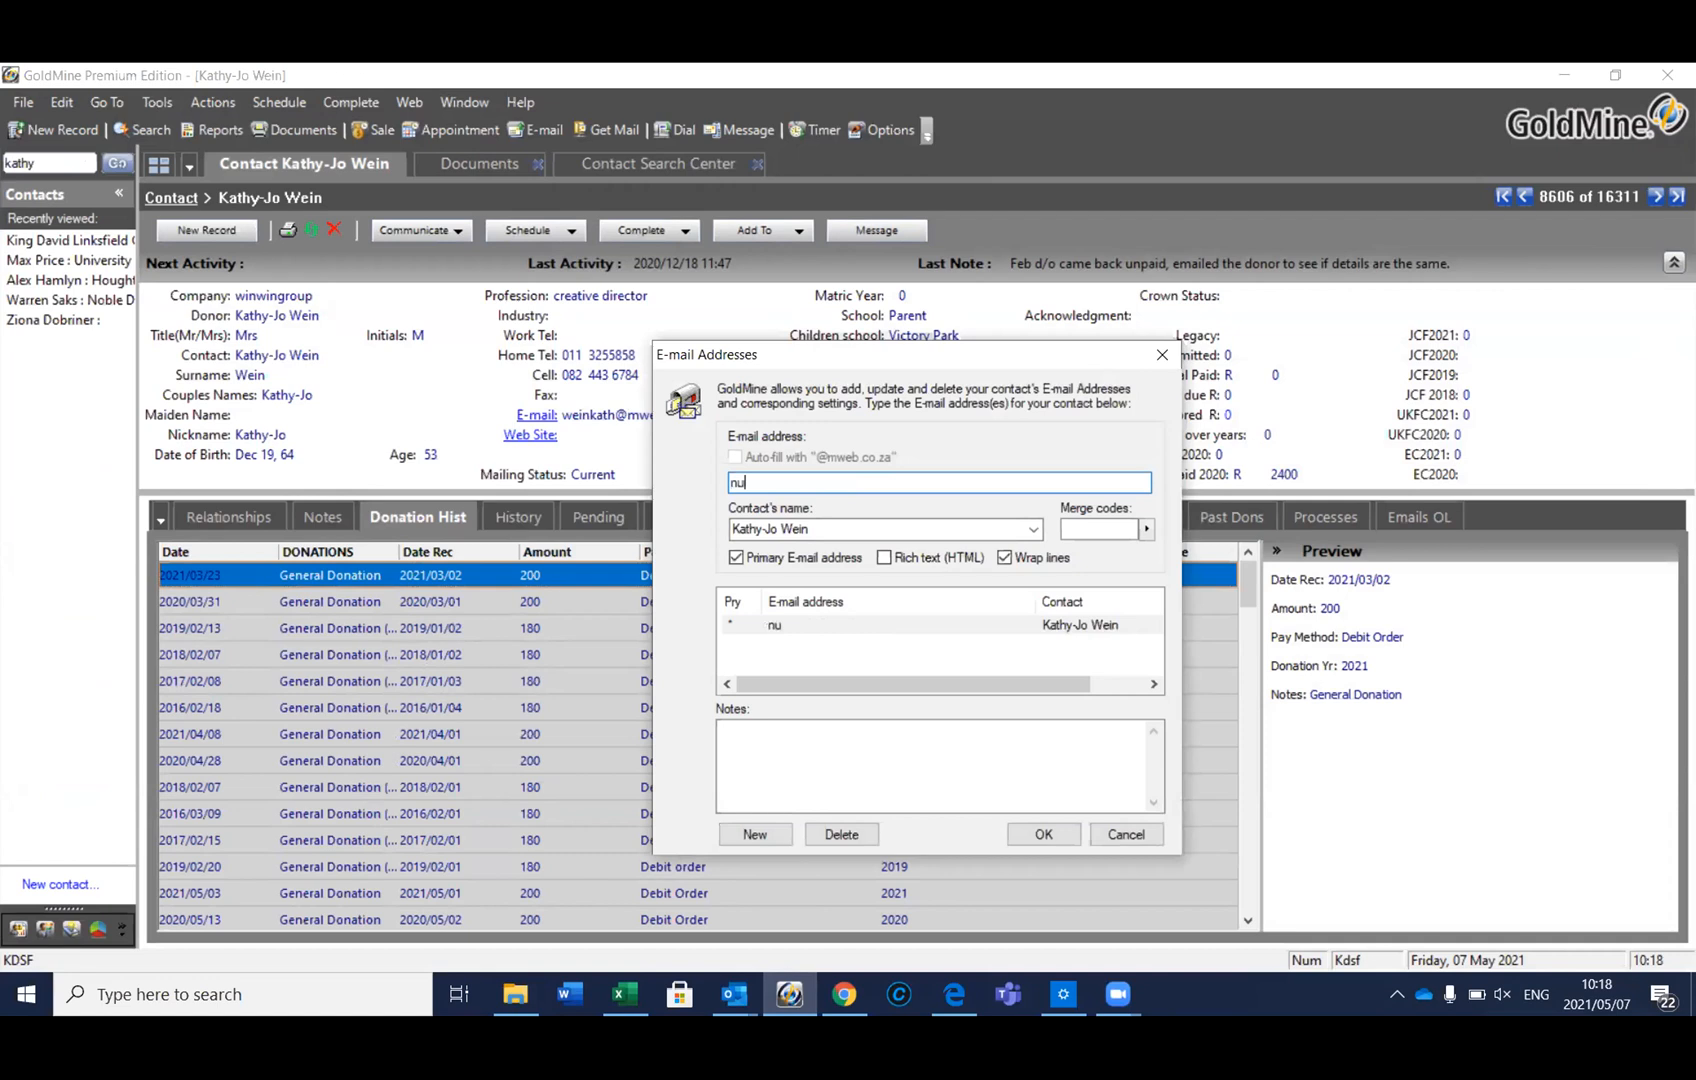
pyautogui.click(1120, 833)
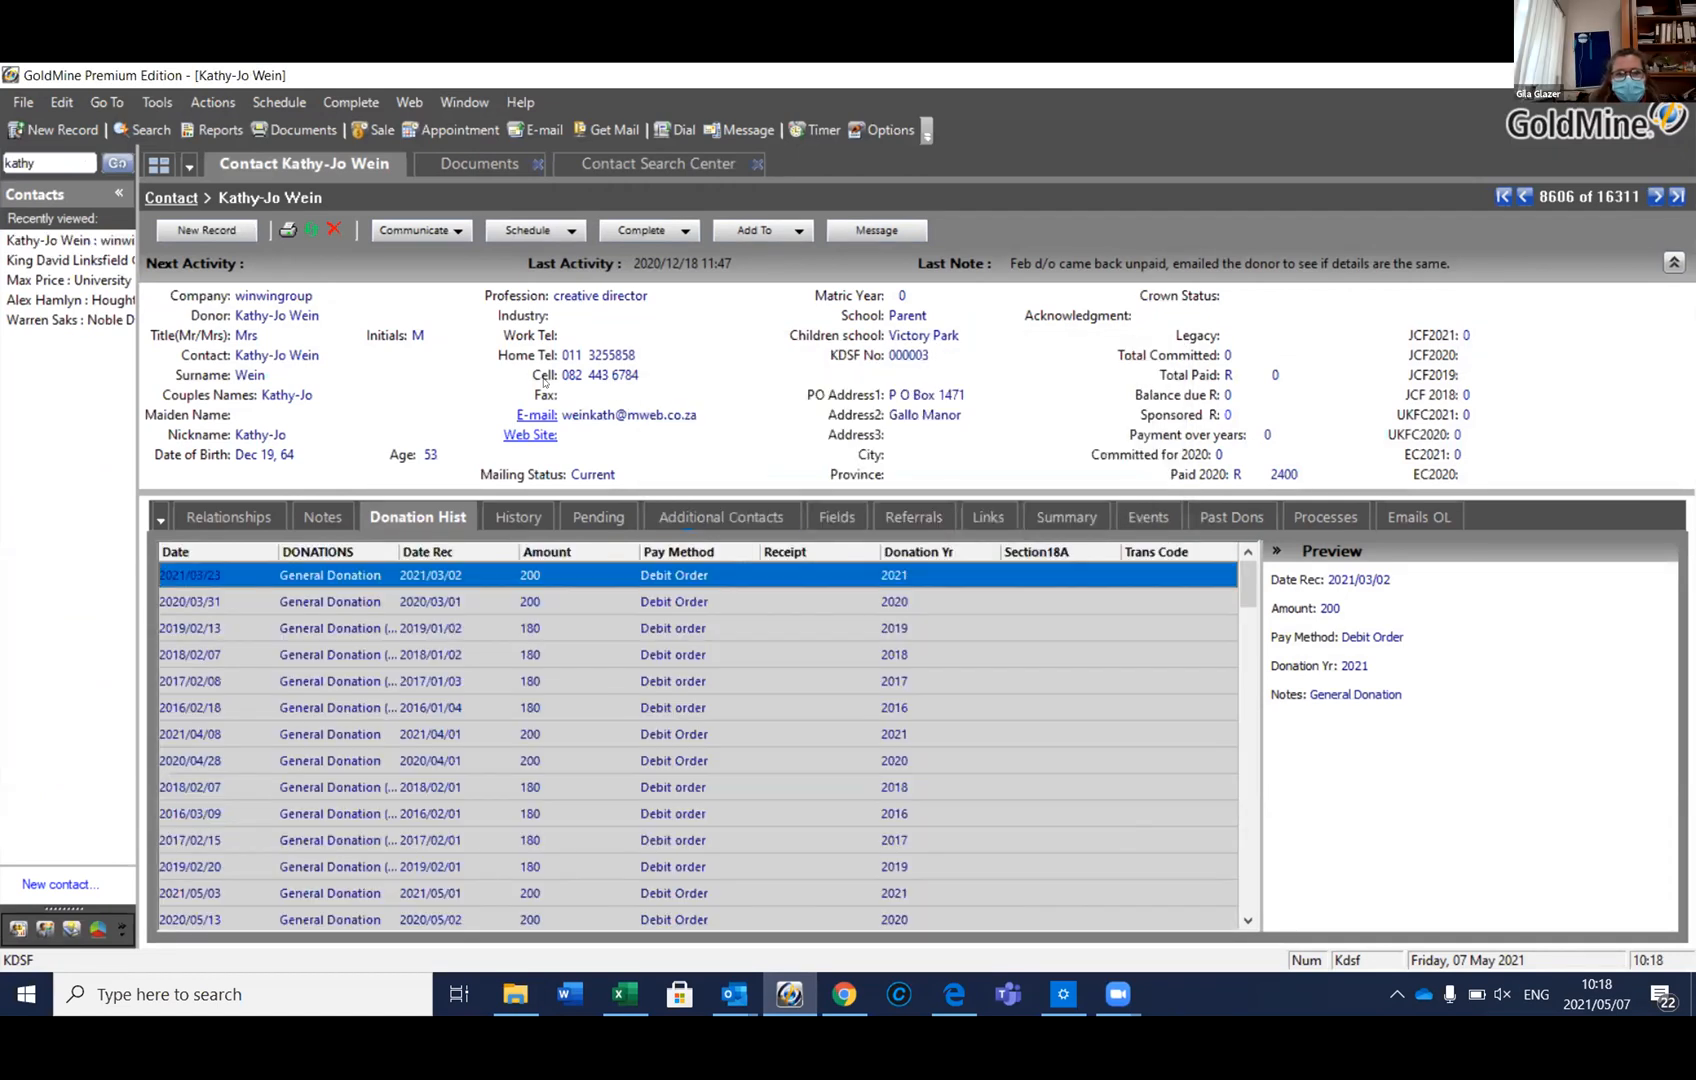
pyautogui.doubleClick(582, 410)
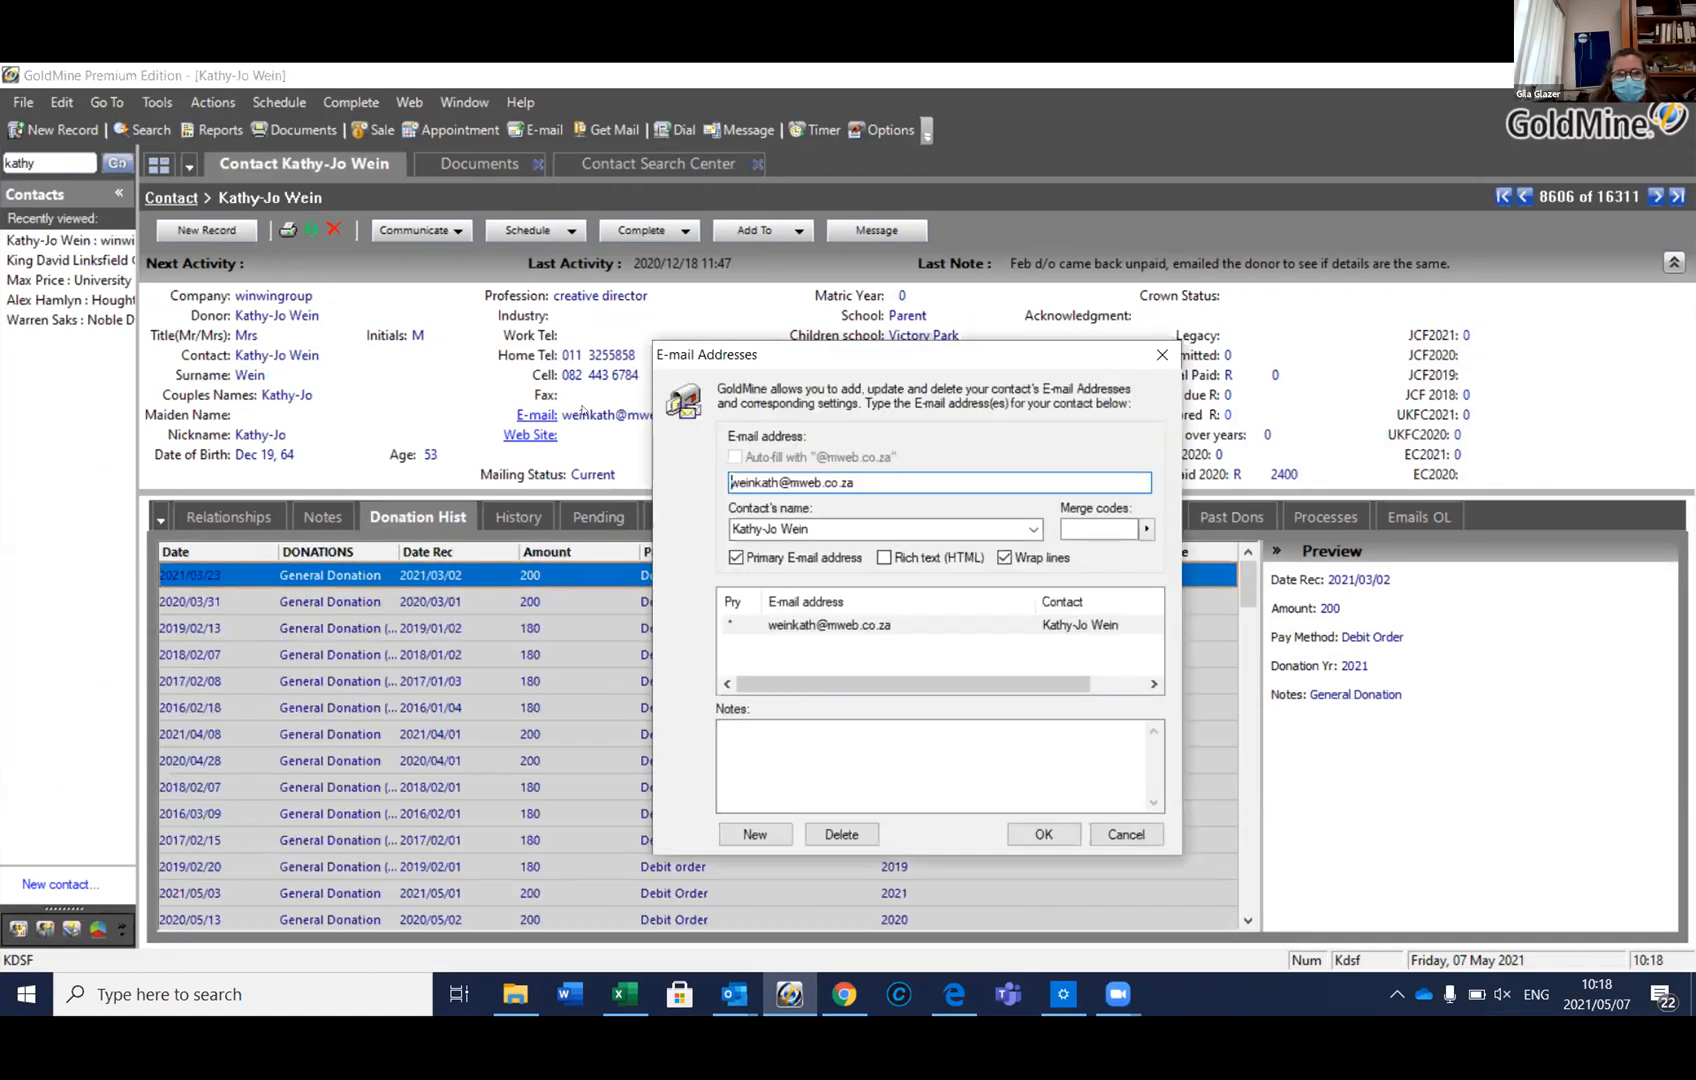
pyautogui.click(754, 833)
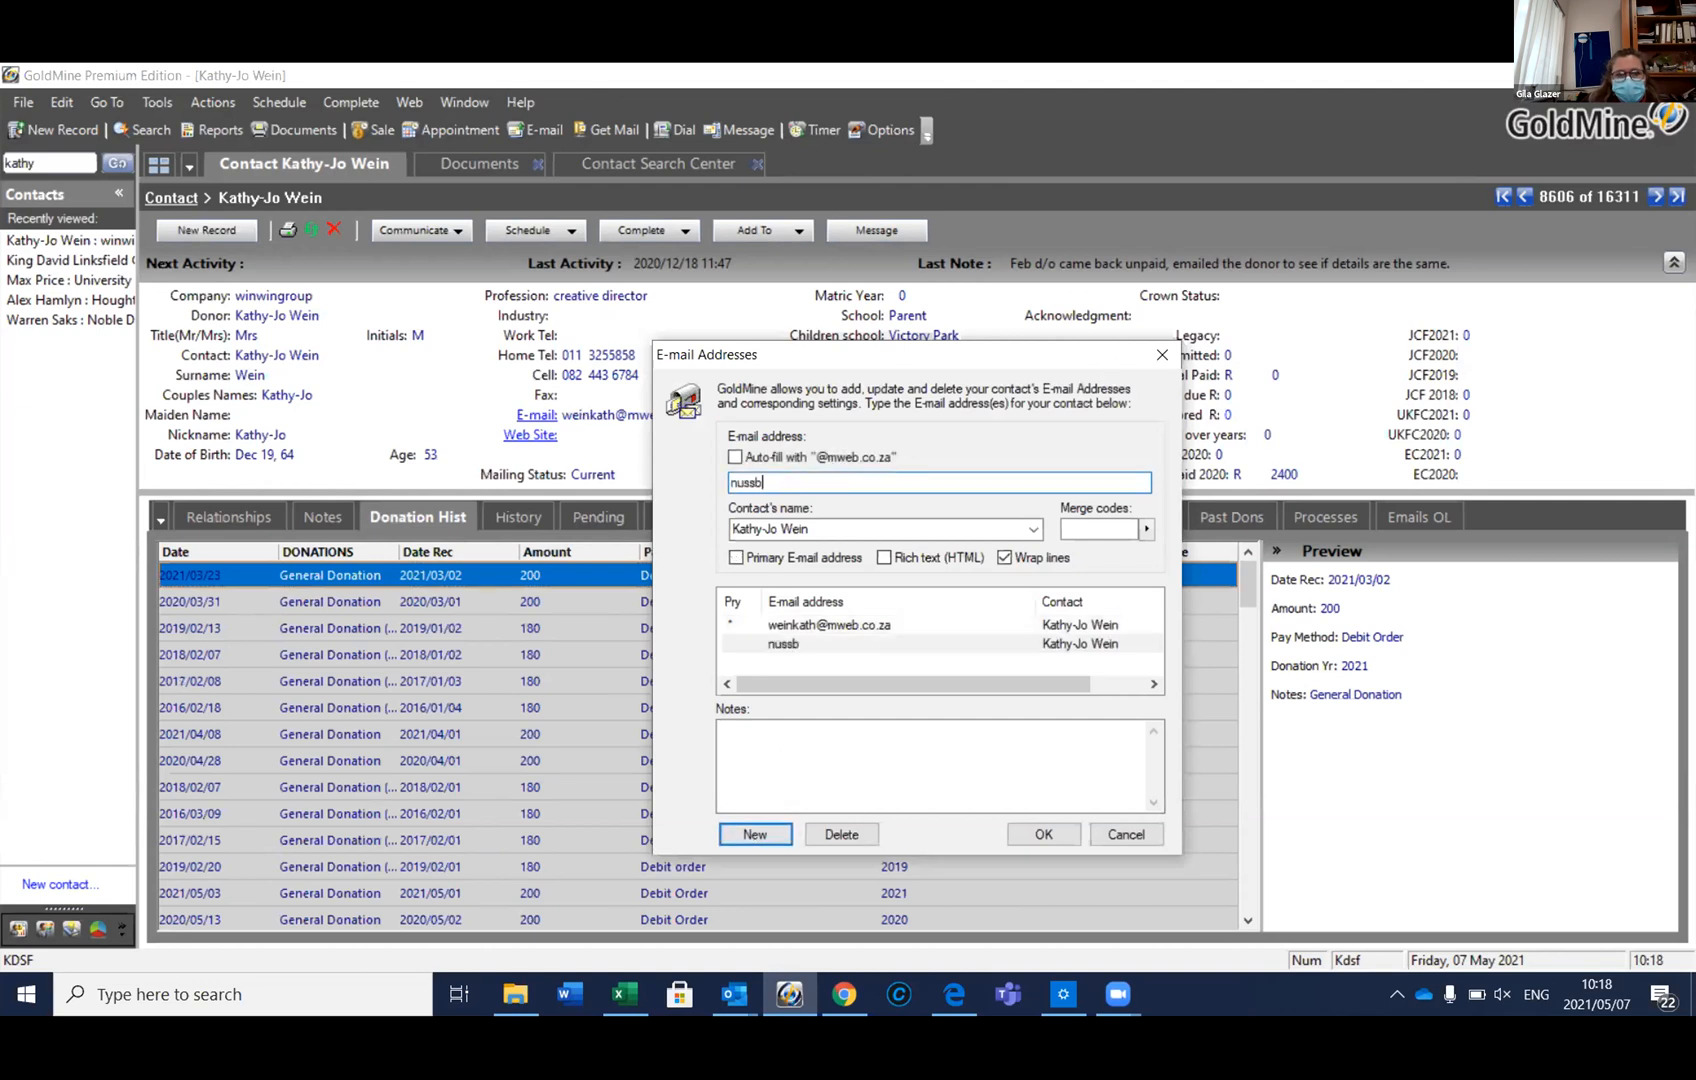
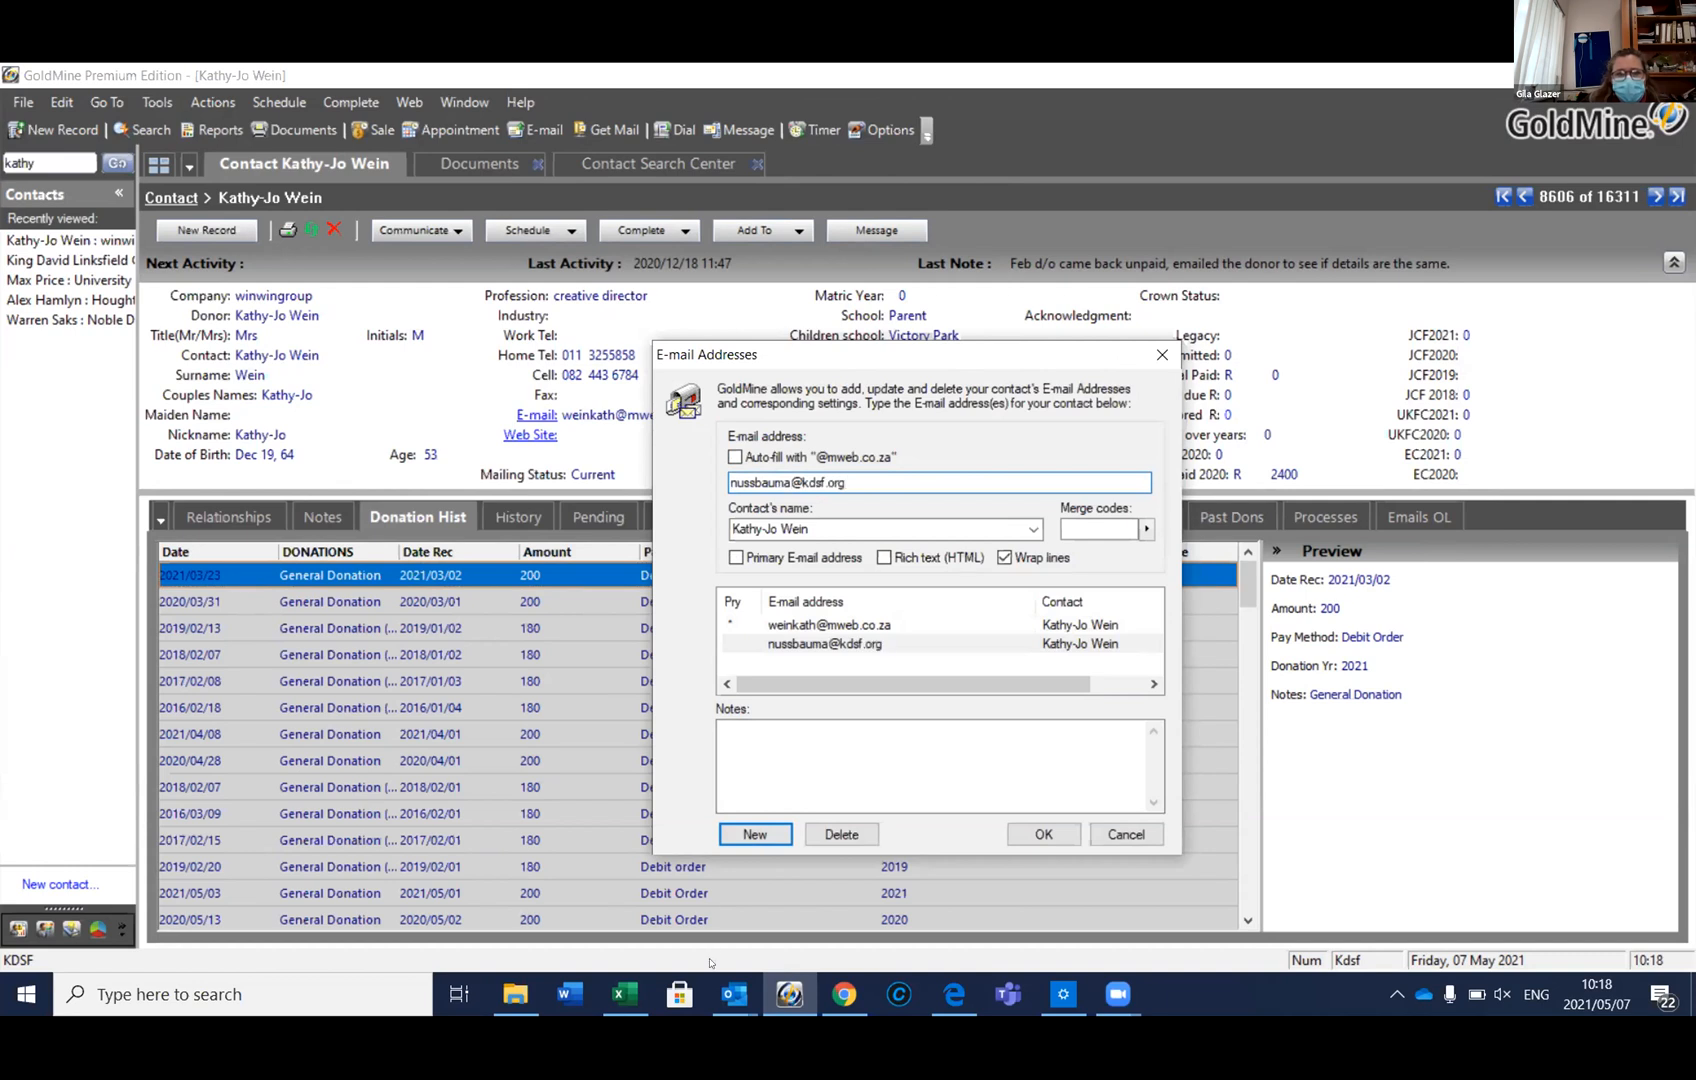
pyautogui.click(737, 556)
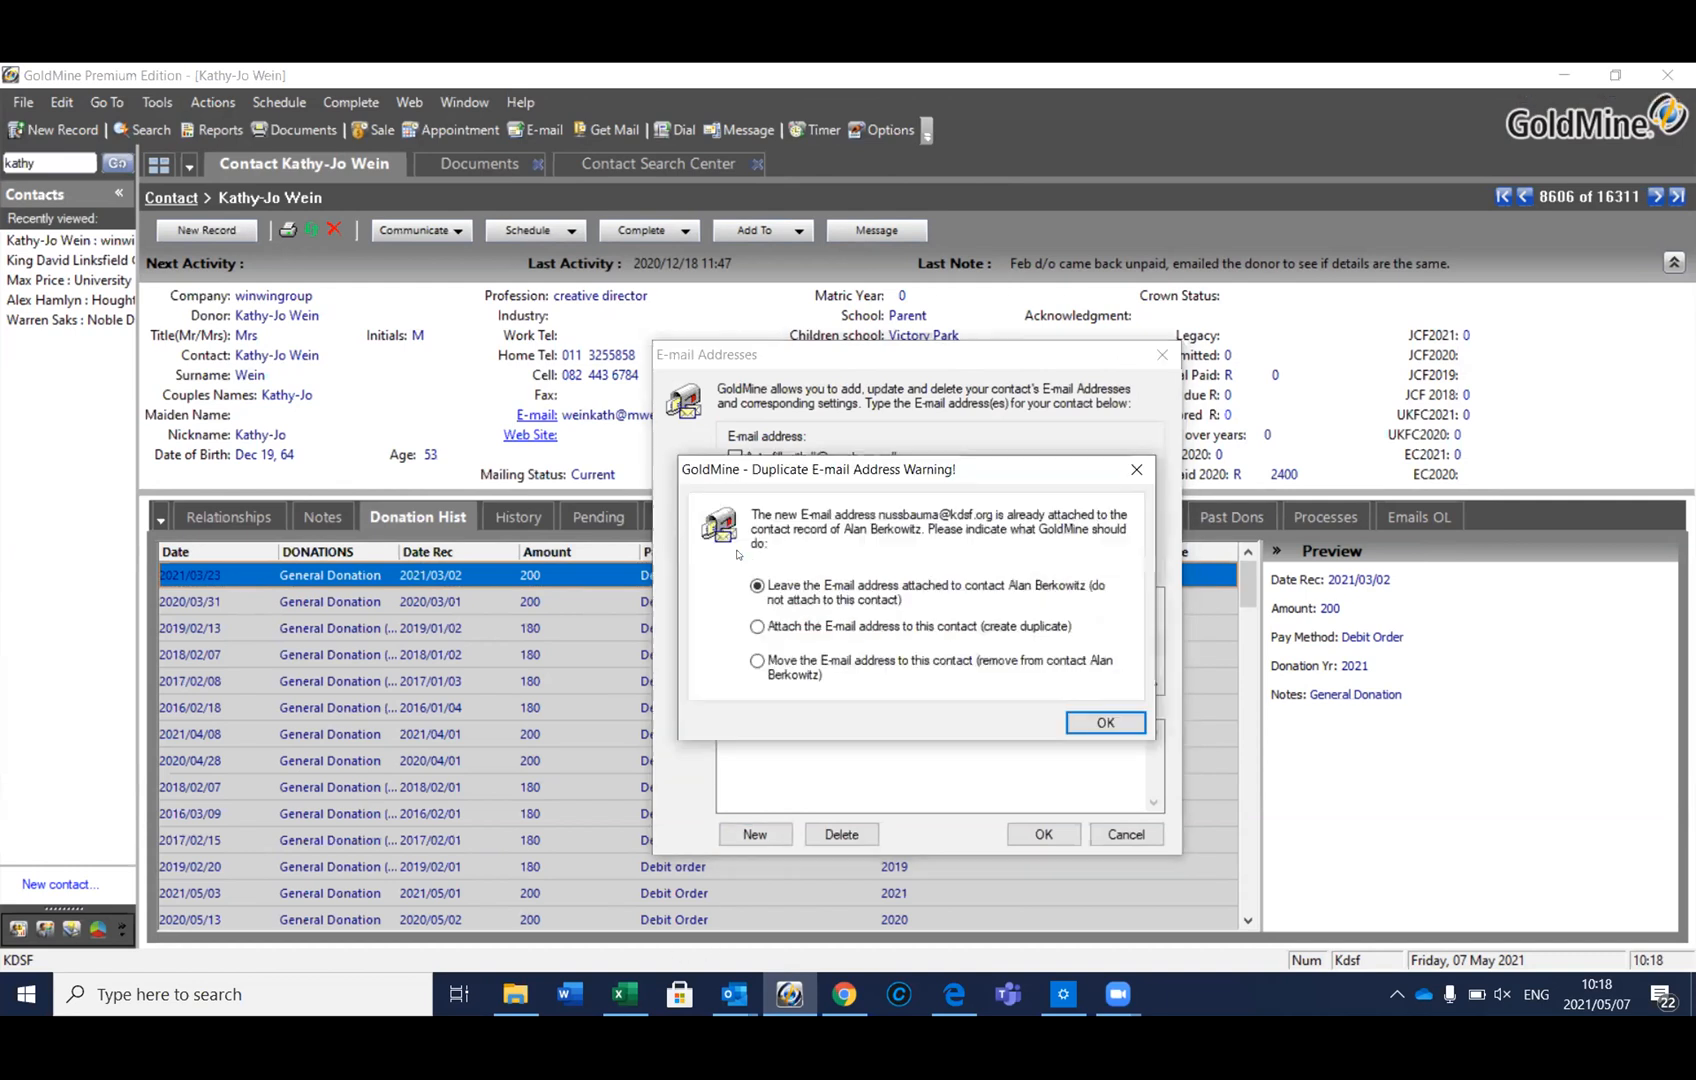
# Attach the new address as a duplicate and save the e-mail address list
pyautogui.click(1090, 721)
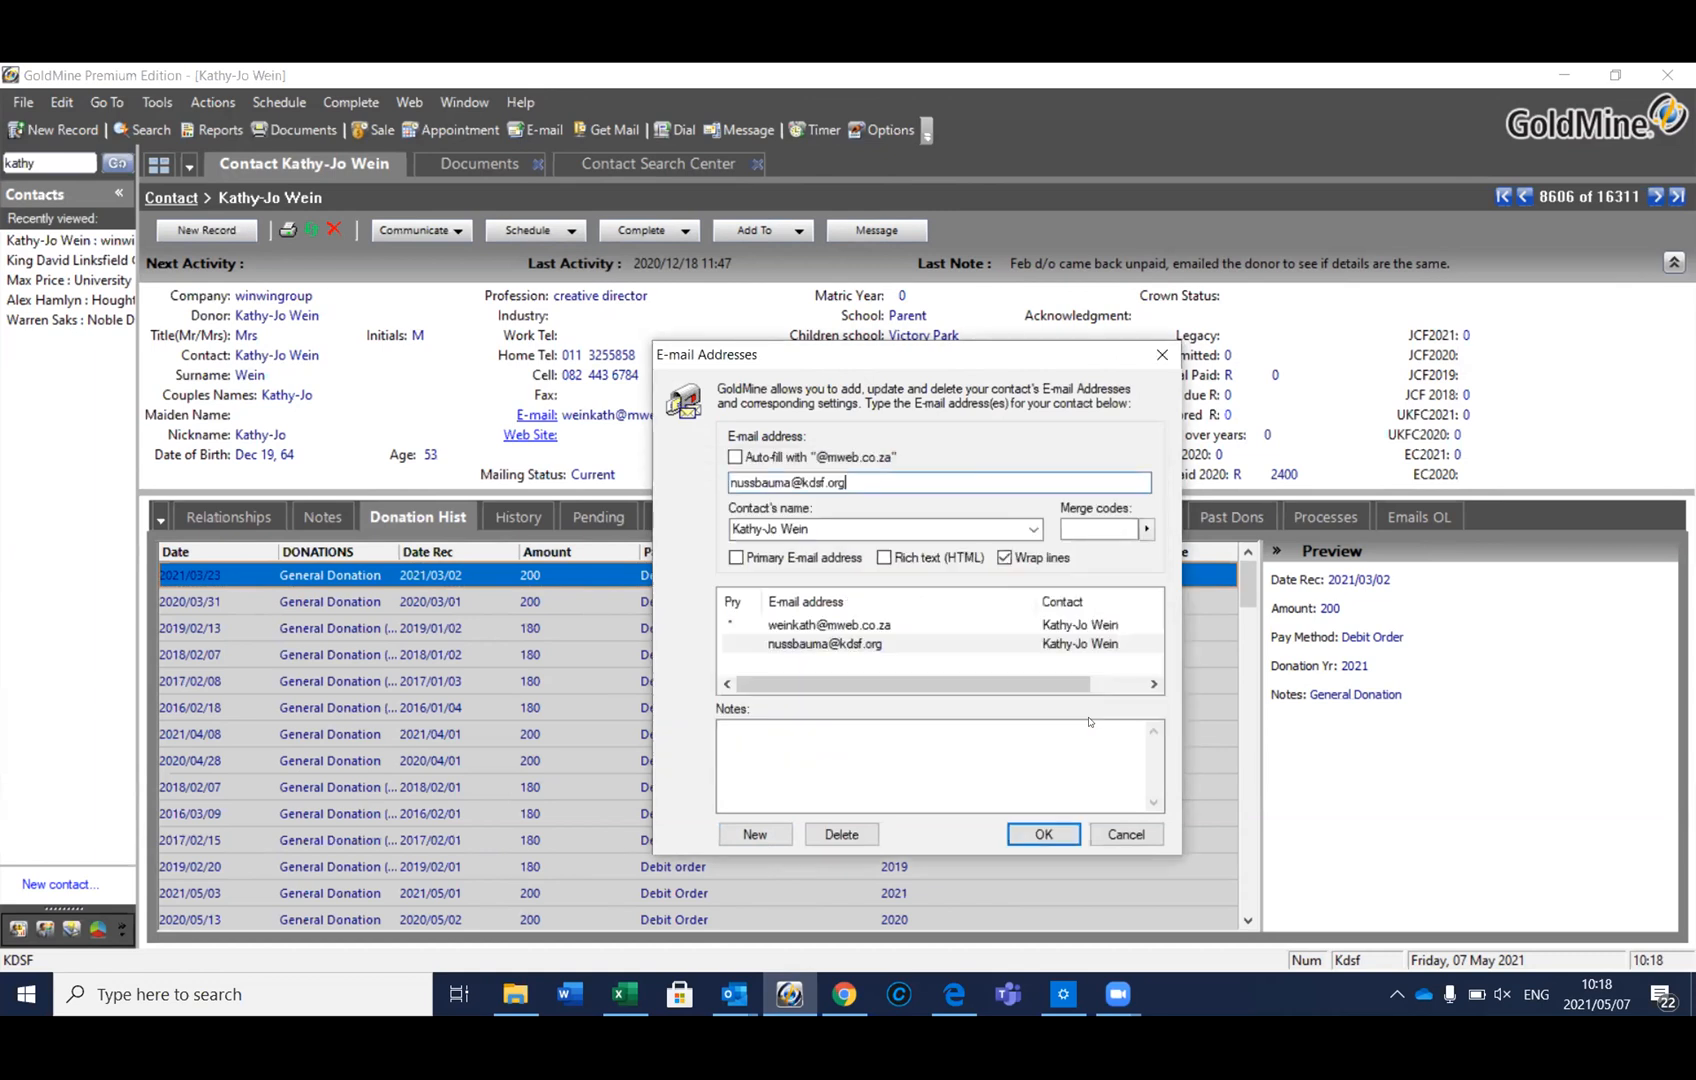
pyautogui.click(1043, 834)
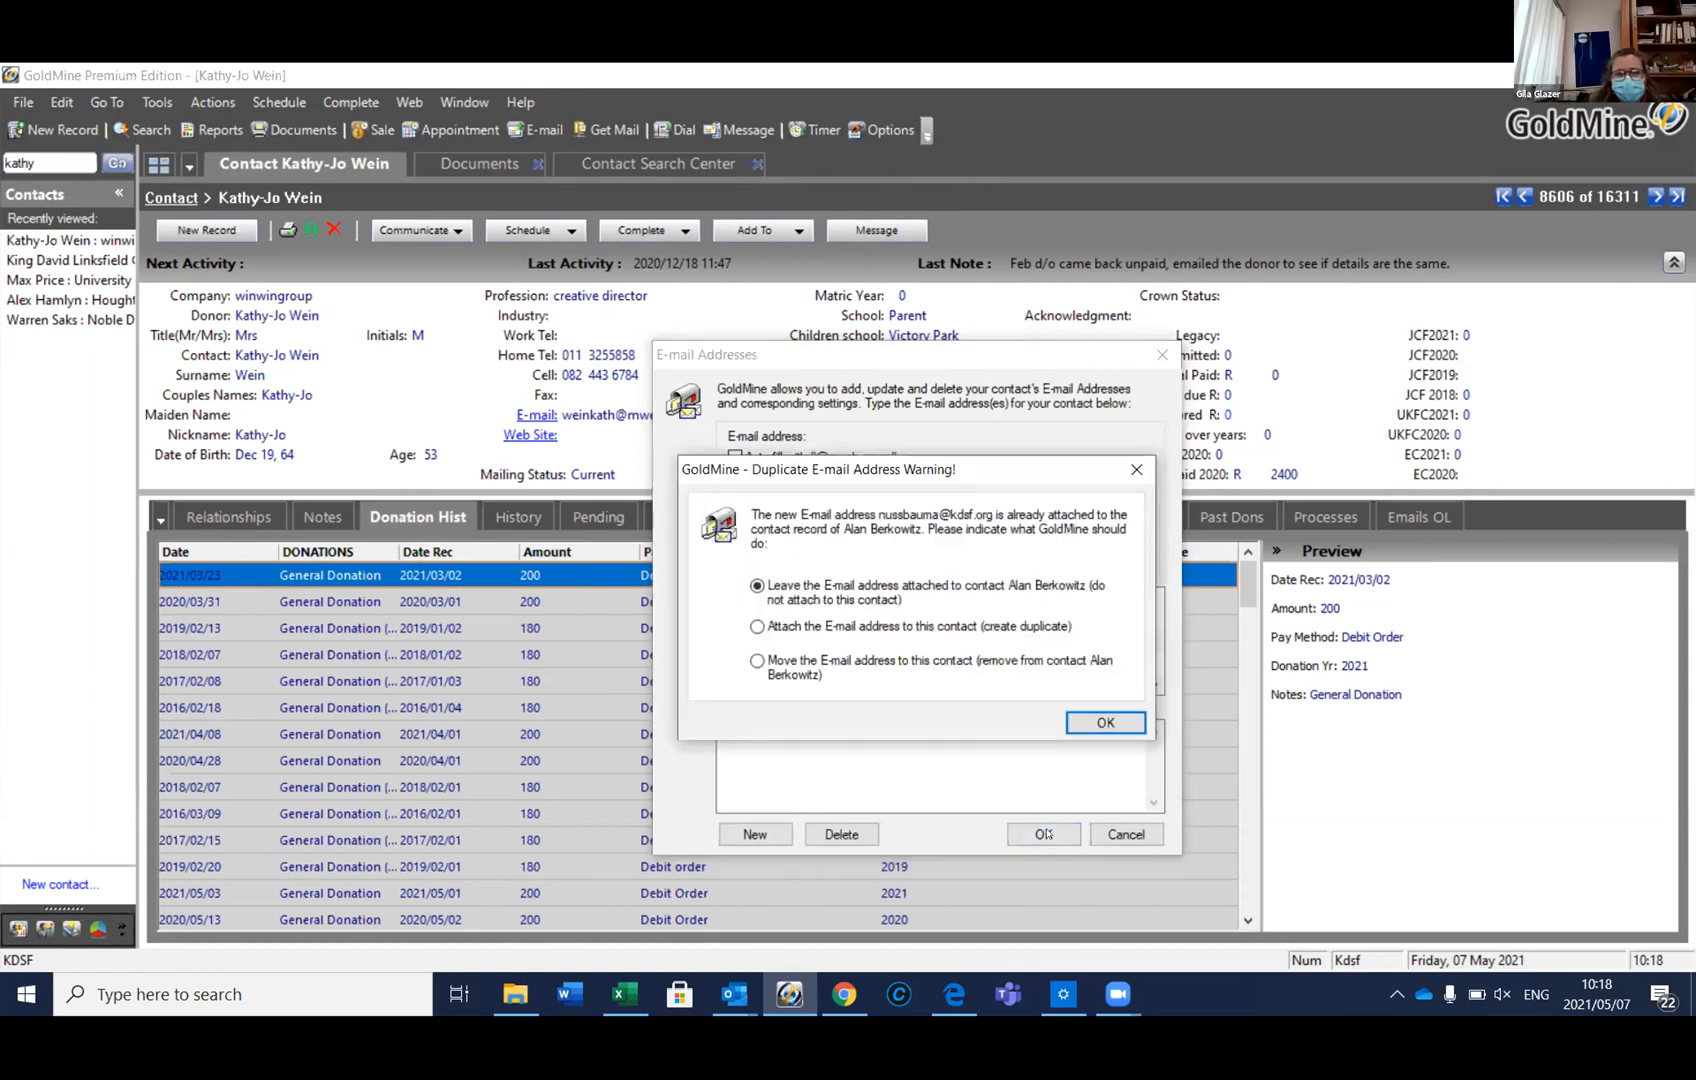
pyautogui.click(757, 627)
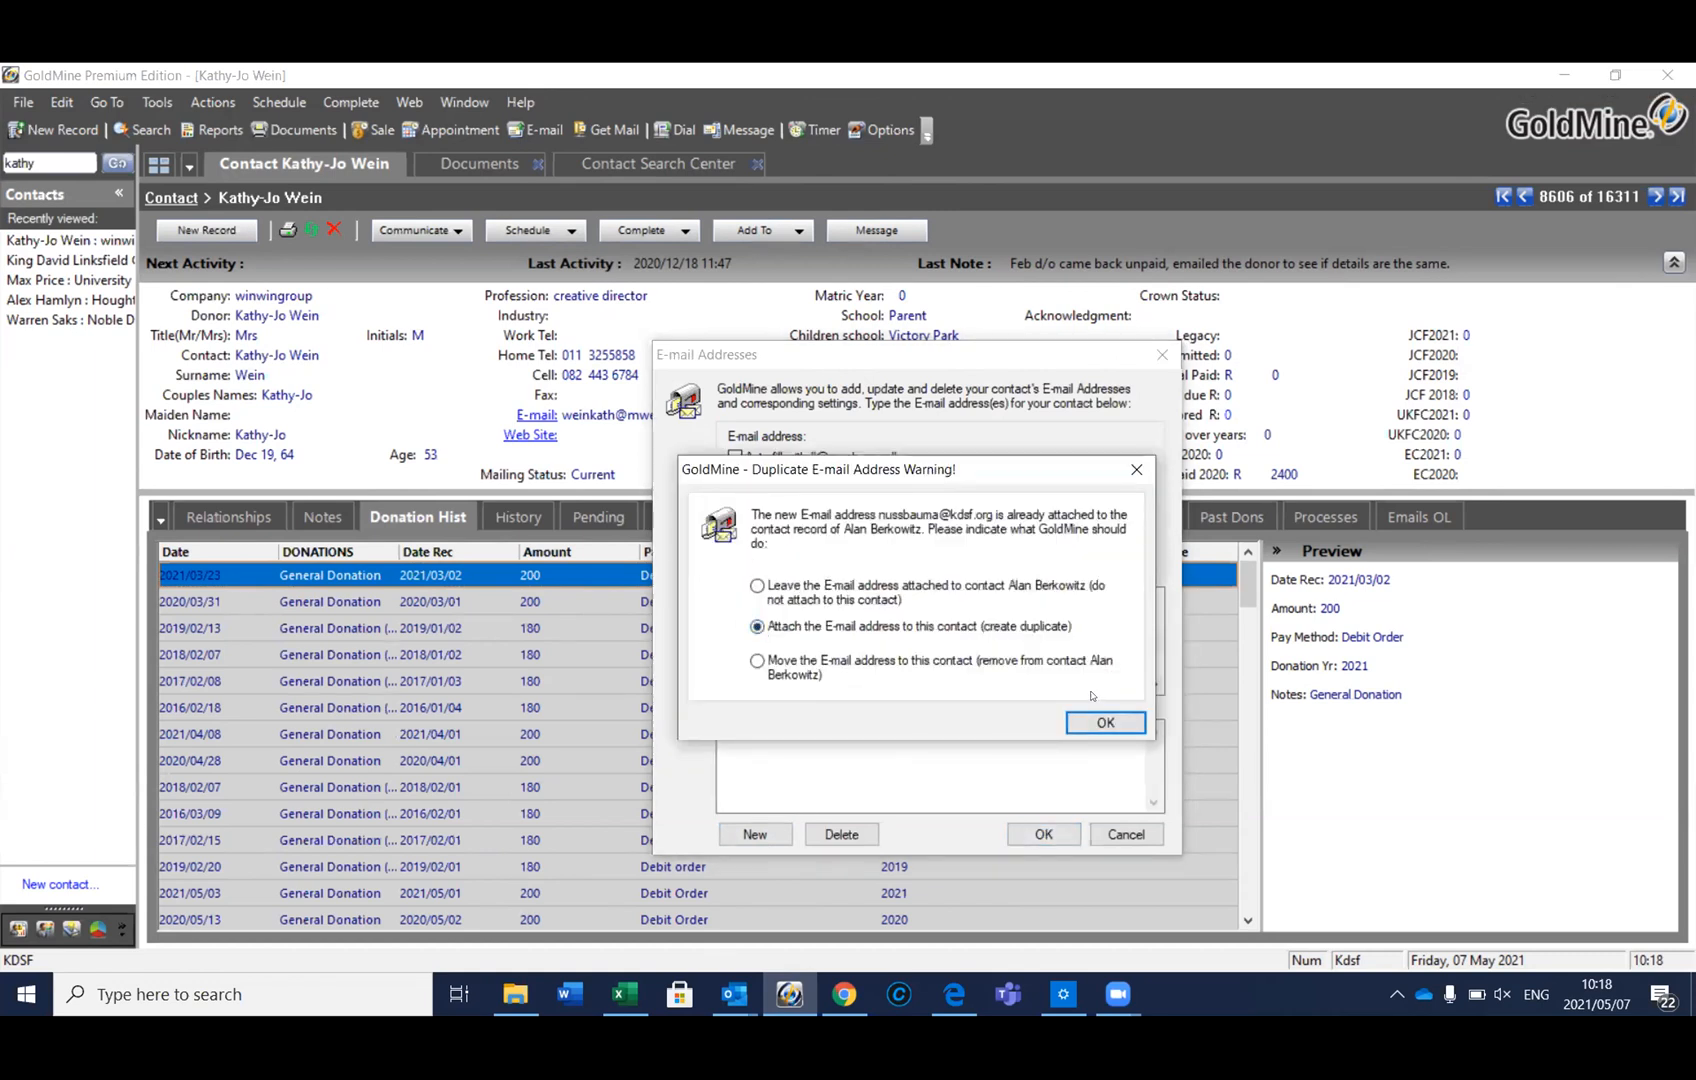
pyautogui.click(1100, 722)
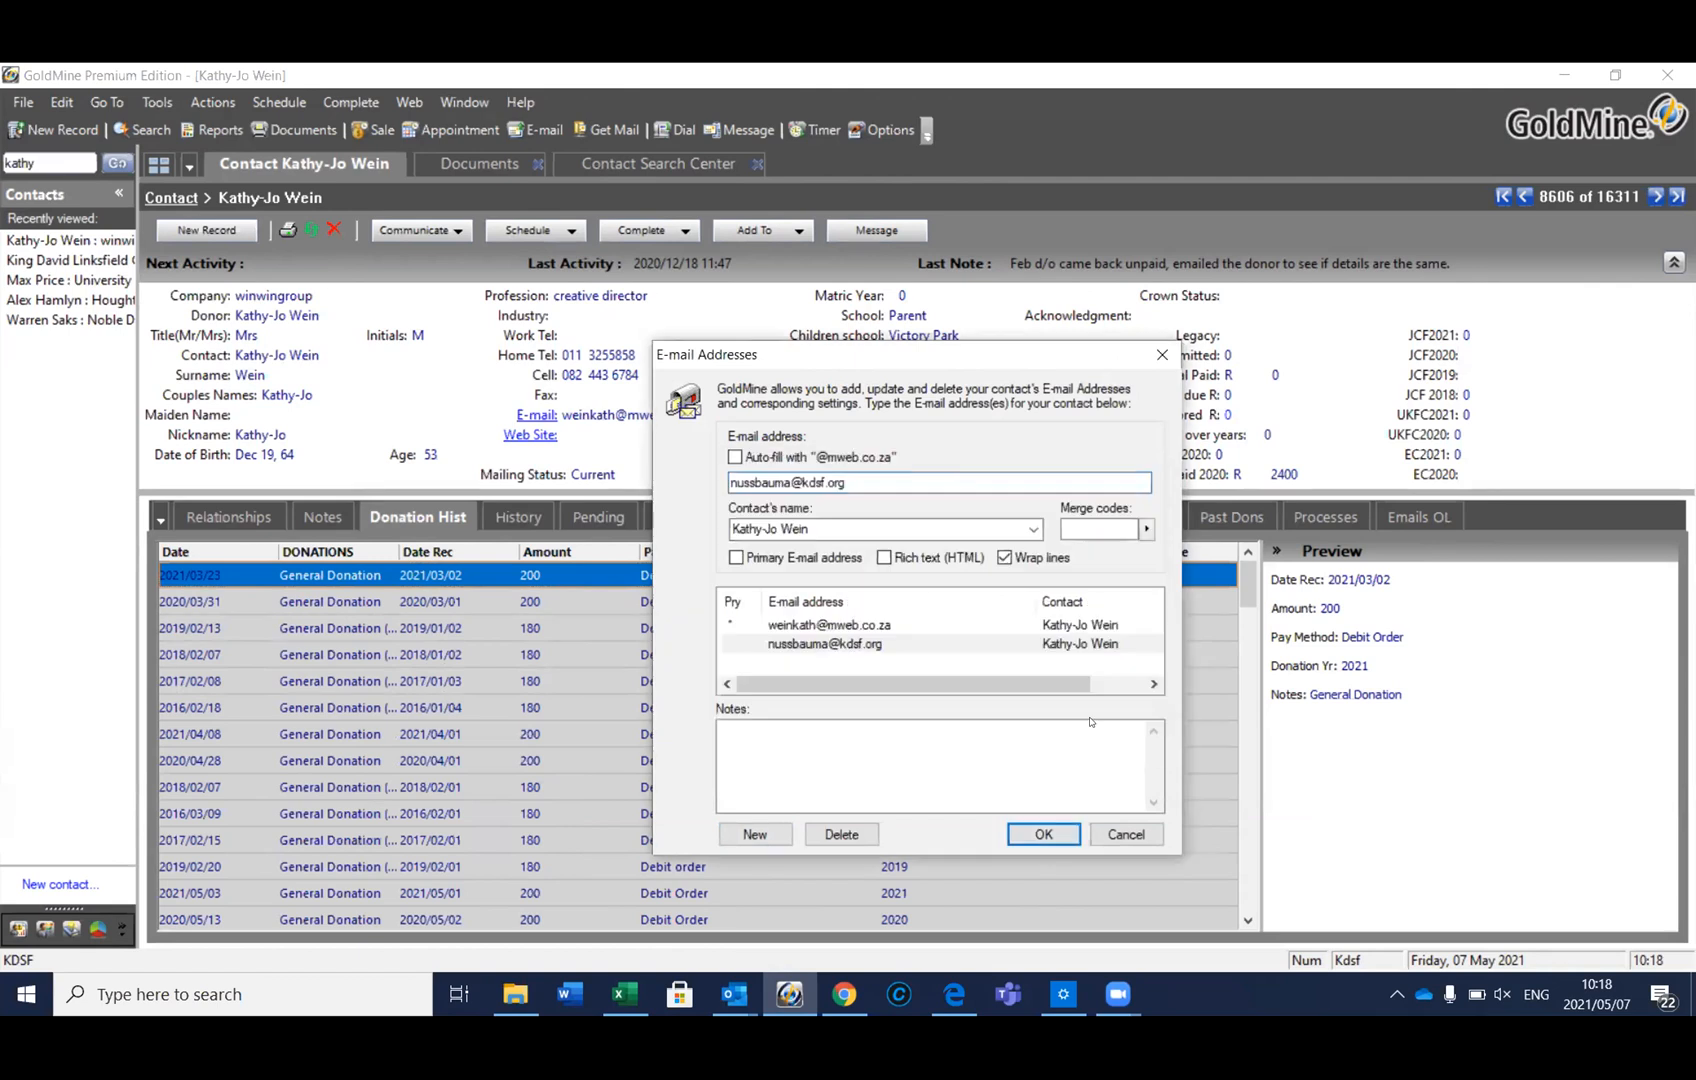
pyautogui.click(1043, 834)
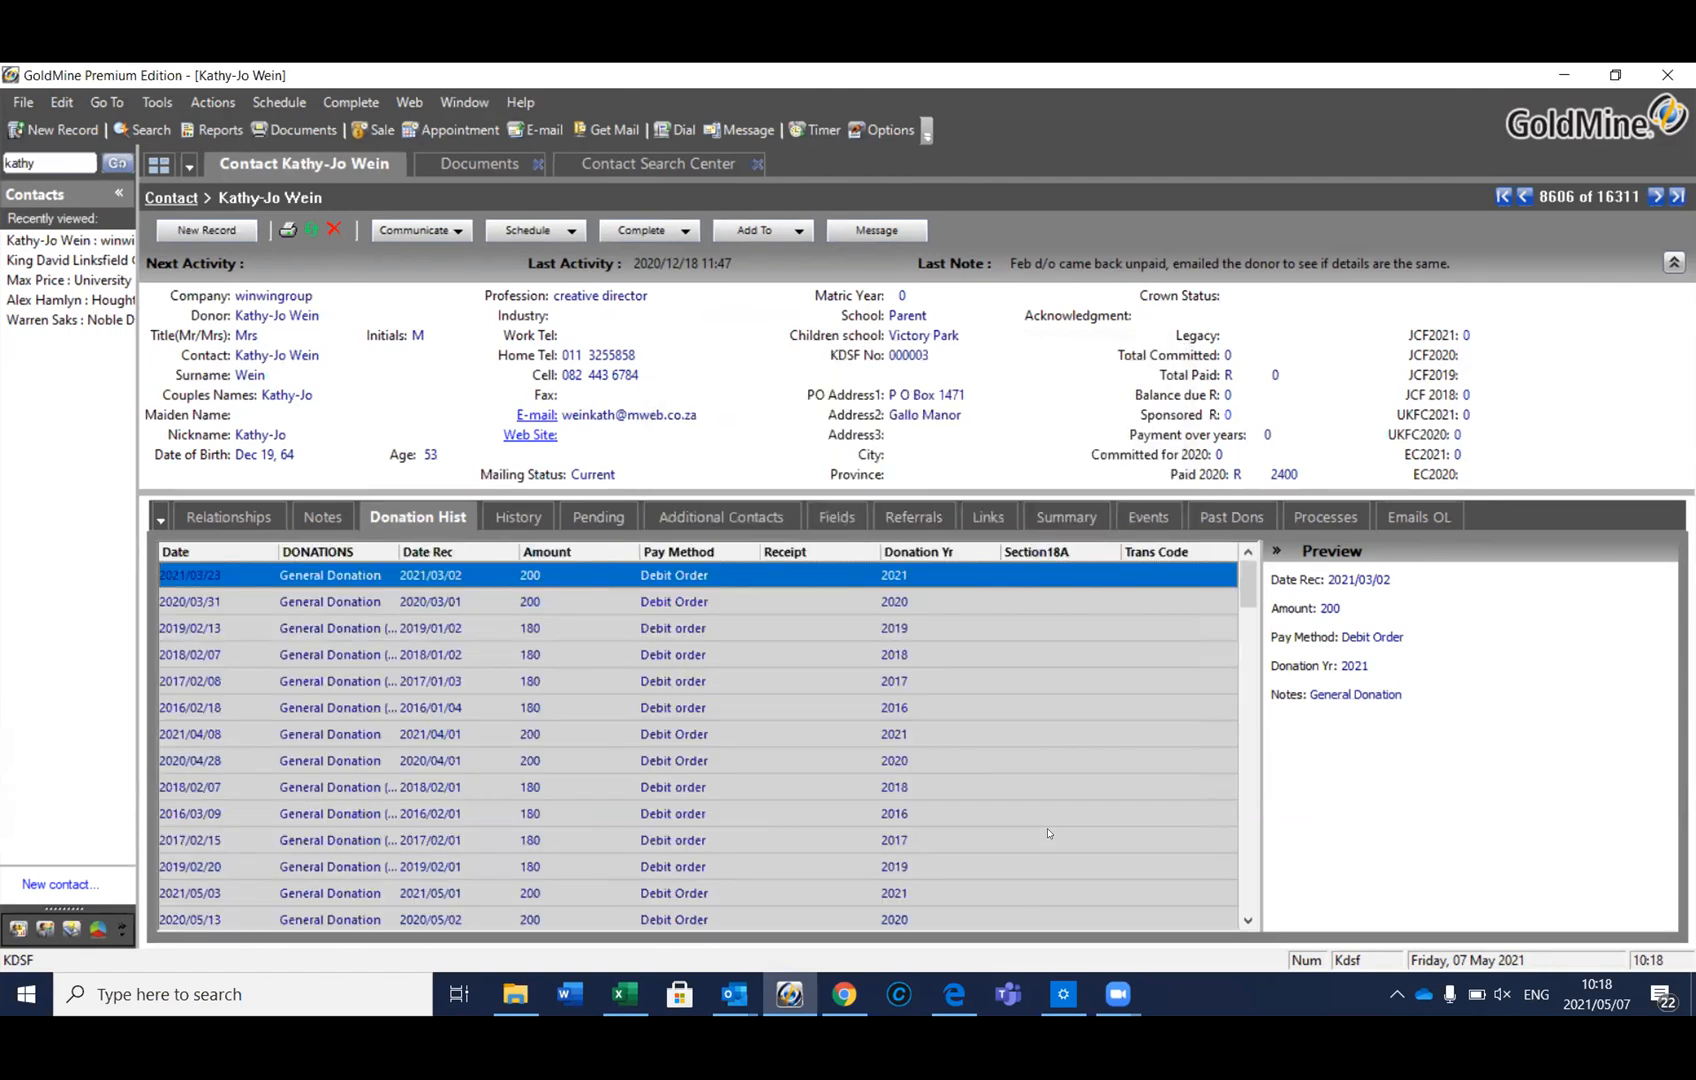
# Make the new kdsf.org address the primary e-mail and verify the change
pyautogui.doubleClick(598, 422)
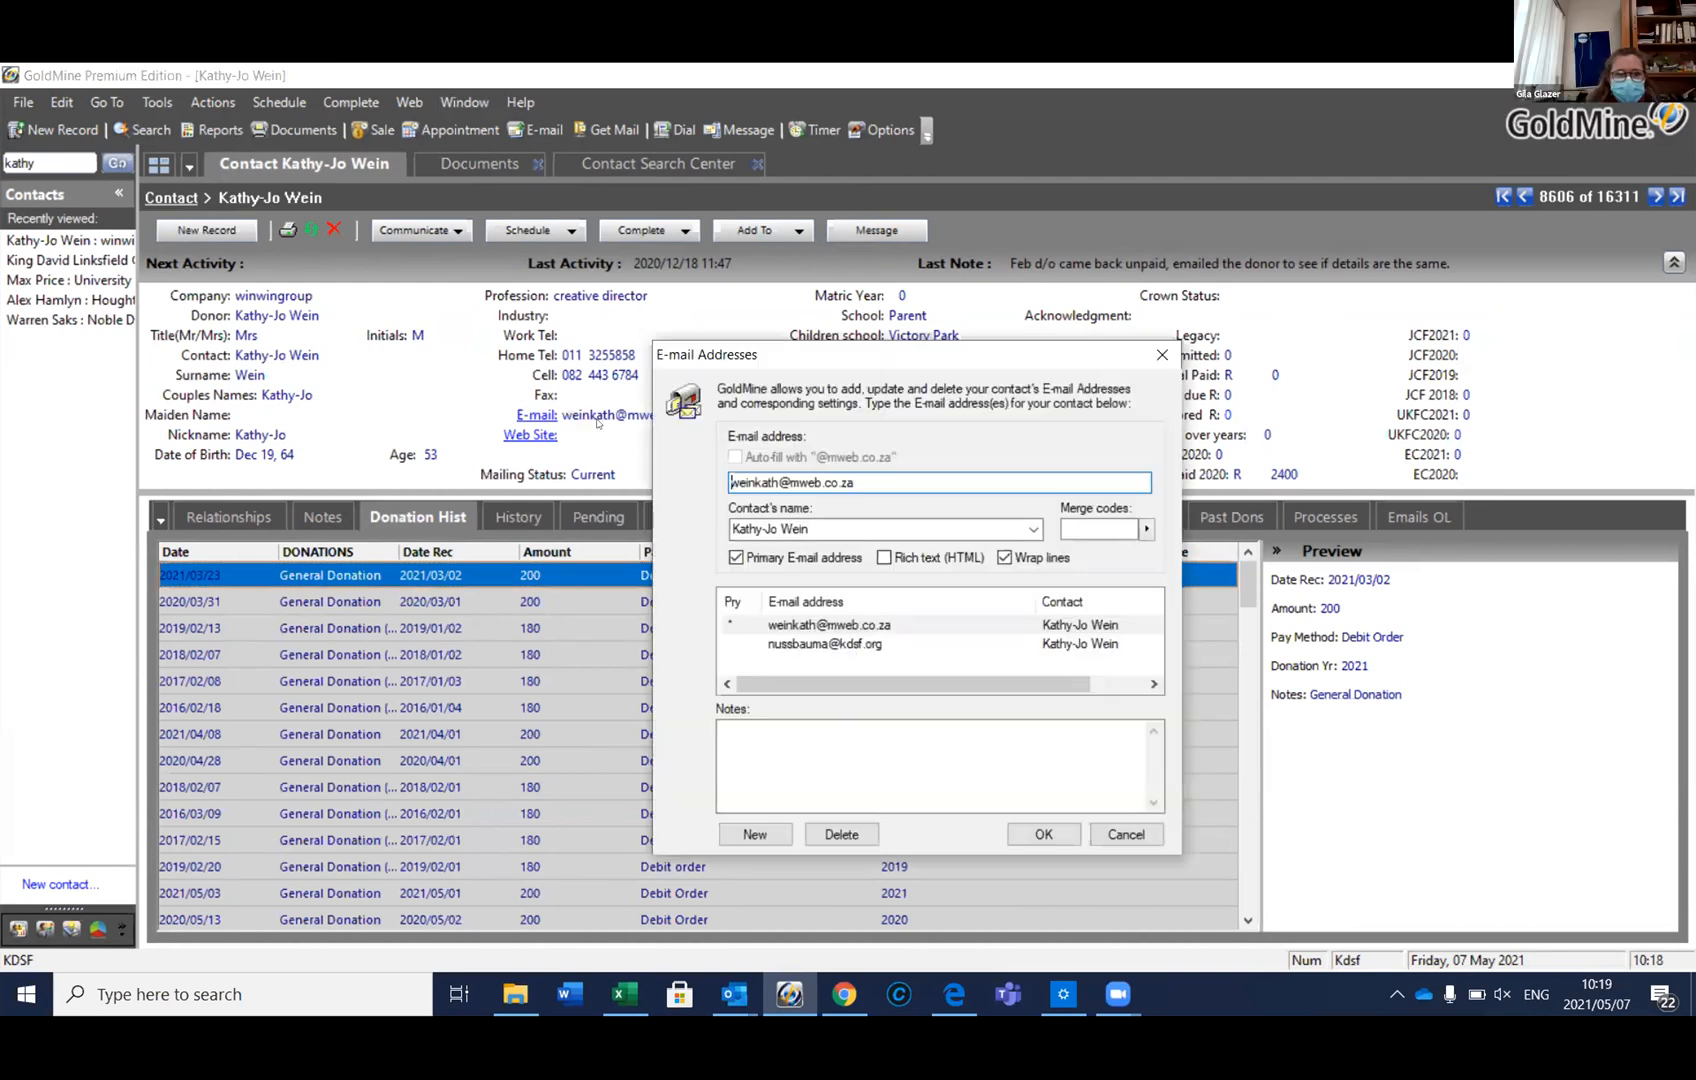
pyautogui.click(795, 645)
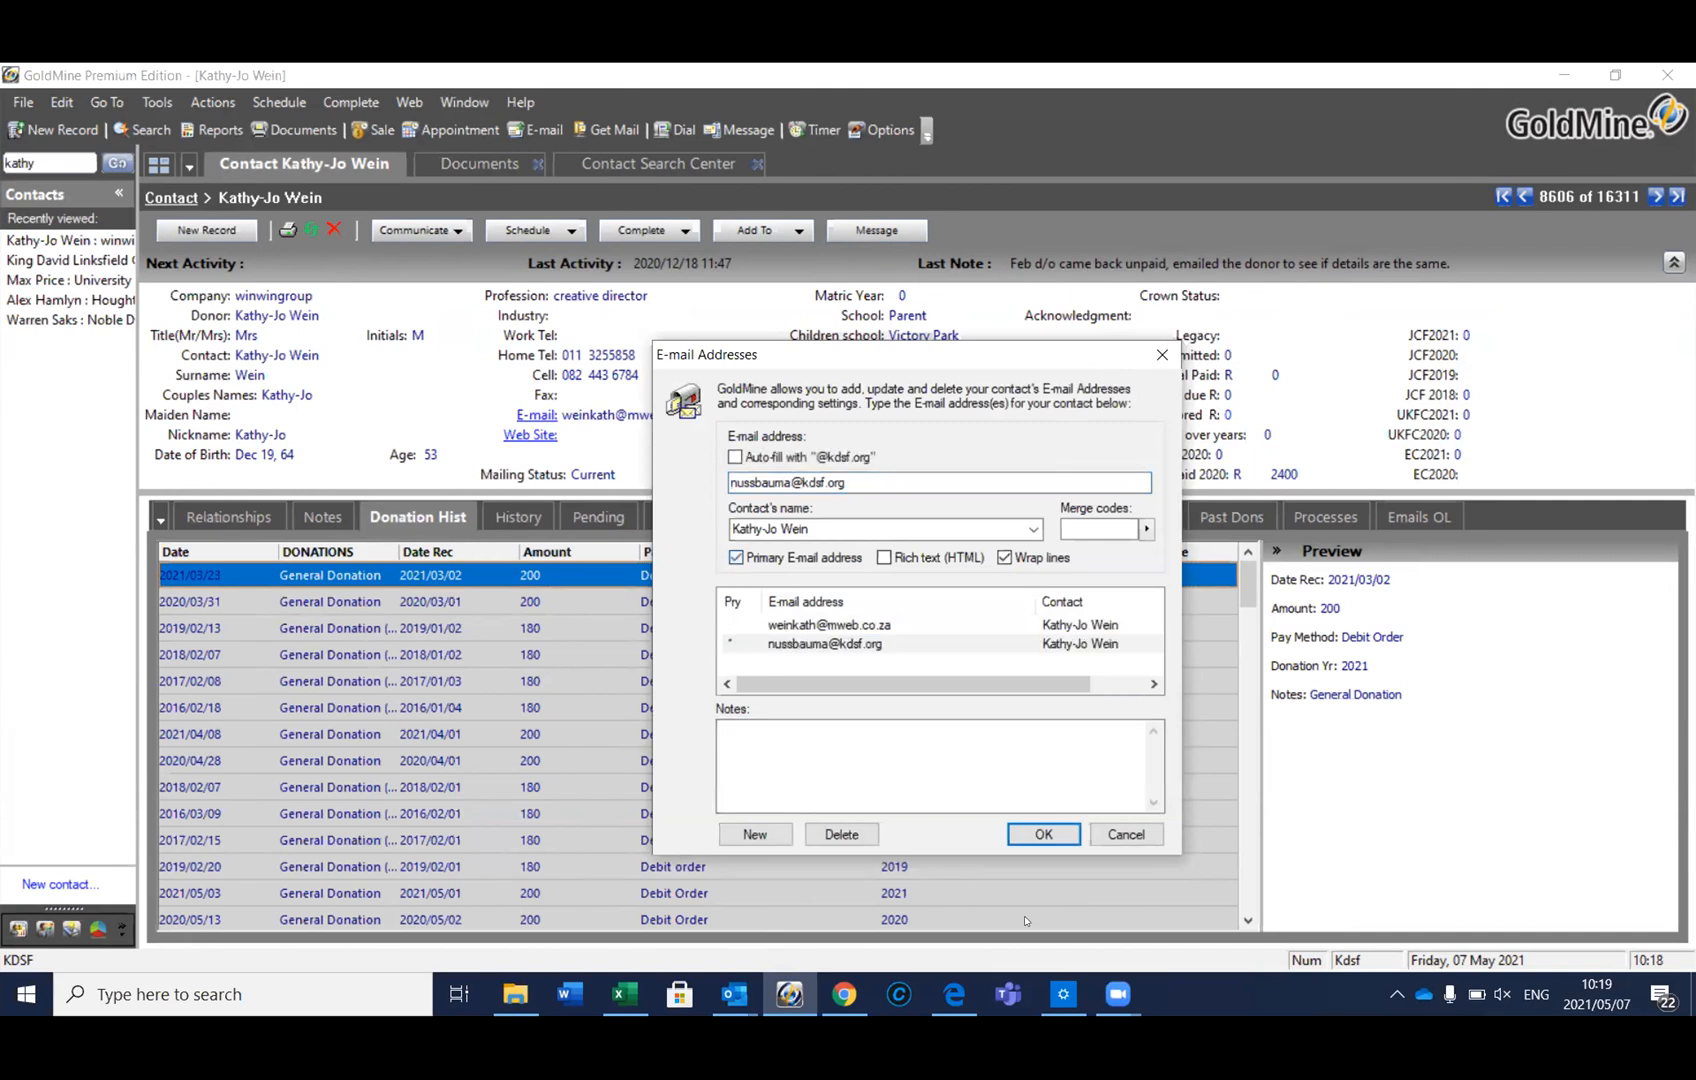
pyautogui.click(1041, 834)
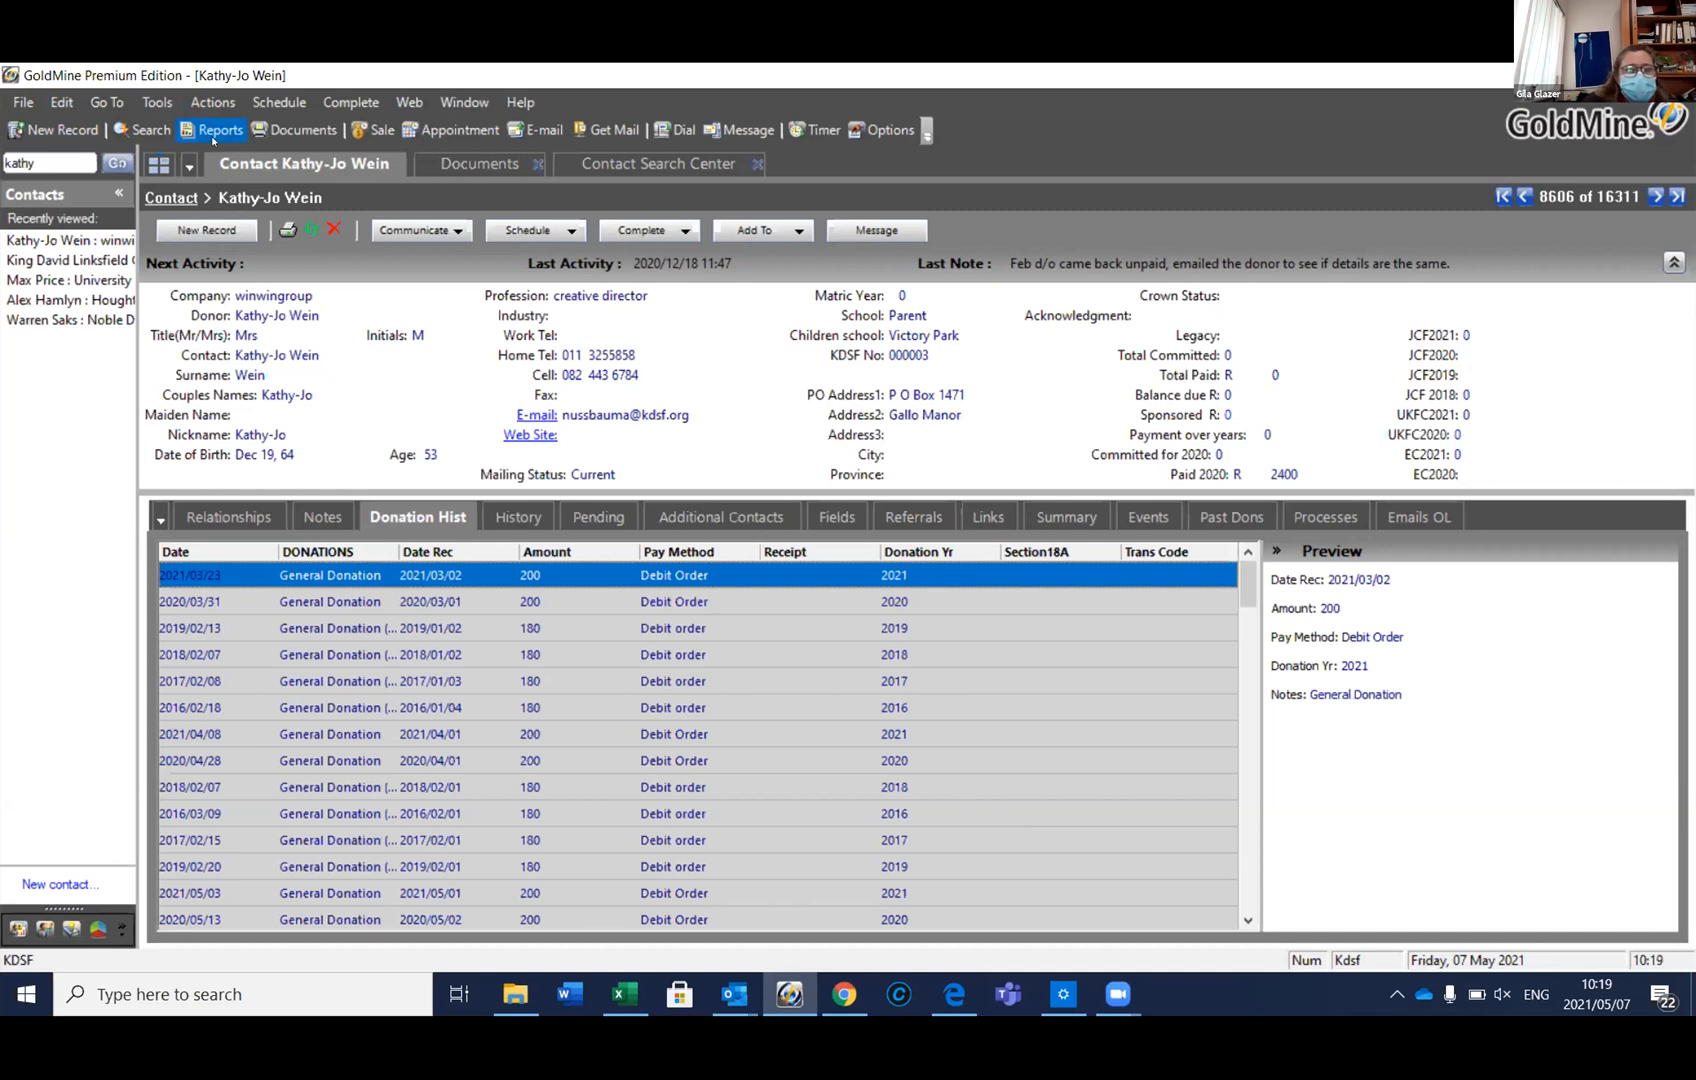
pyautogui.doubleClick(623, 412)
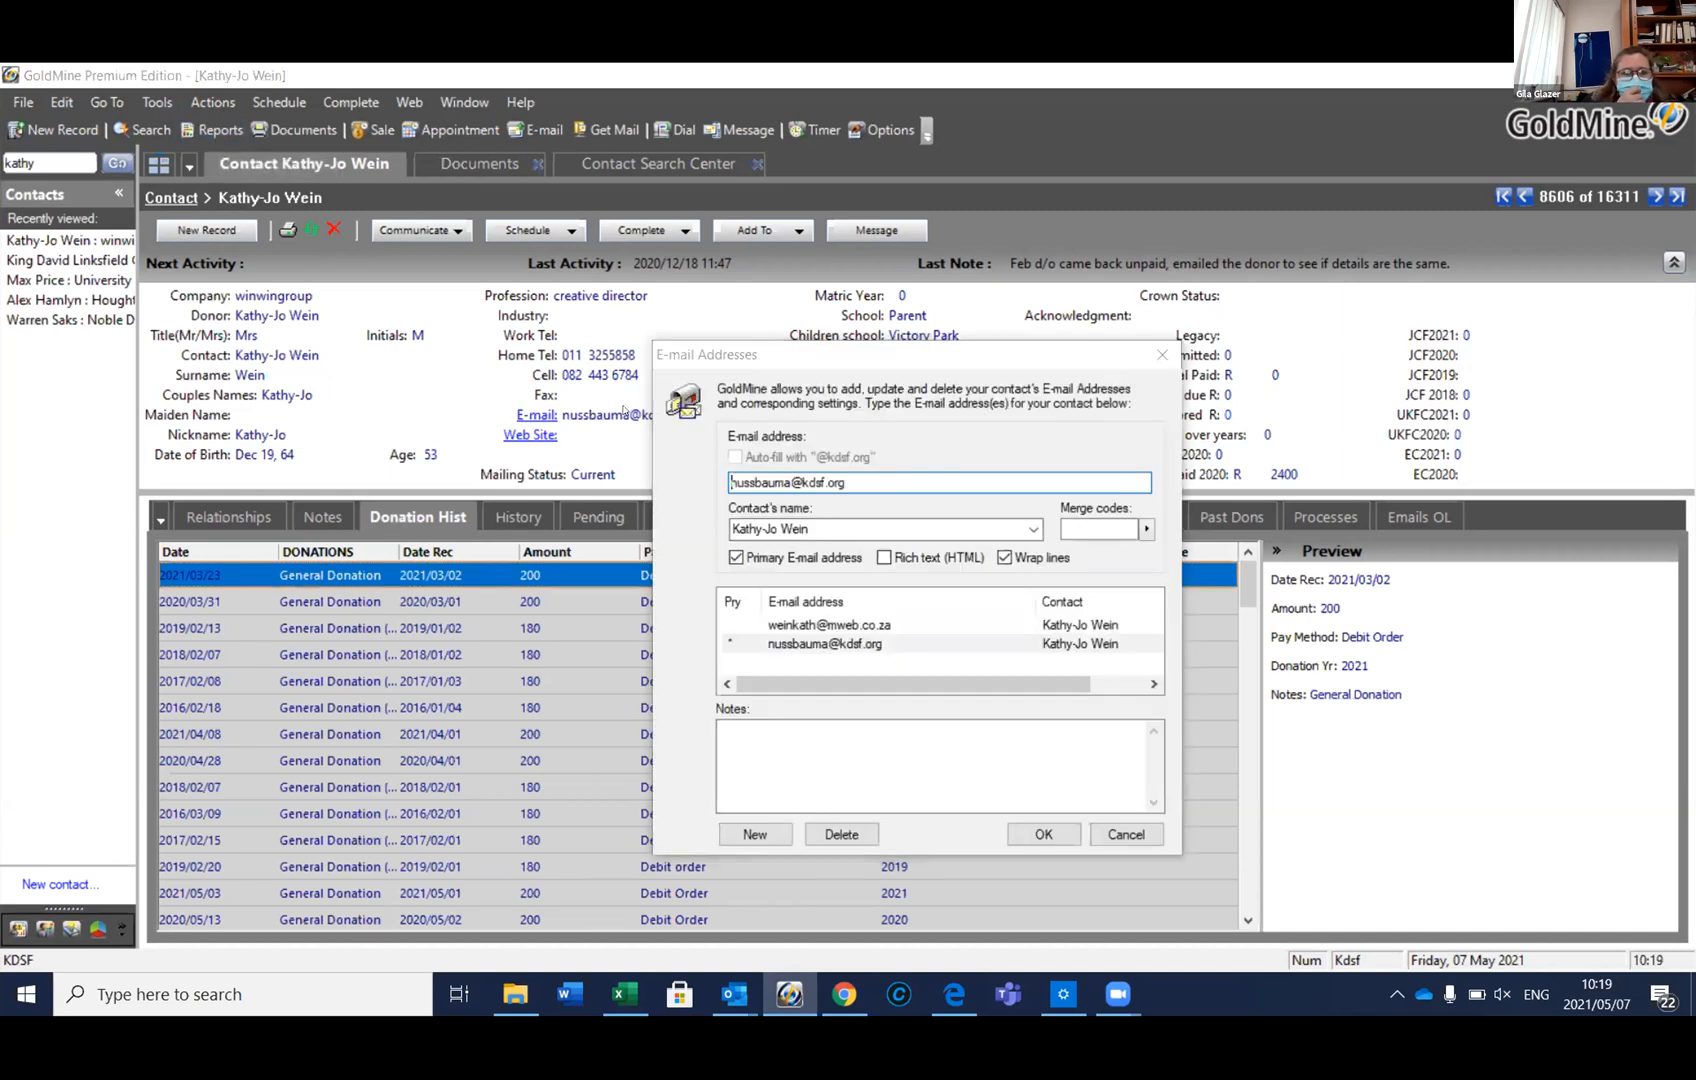
pyautogui.click(1127, 836)
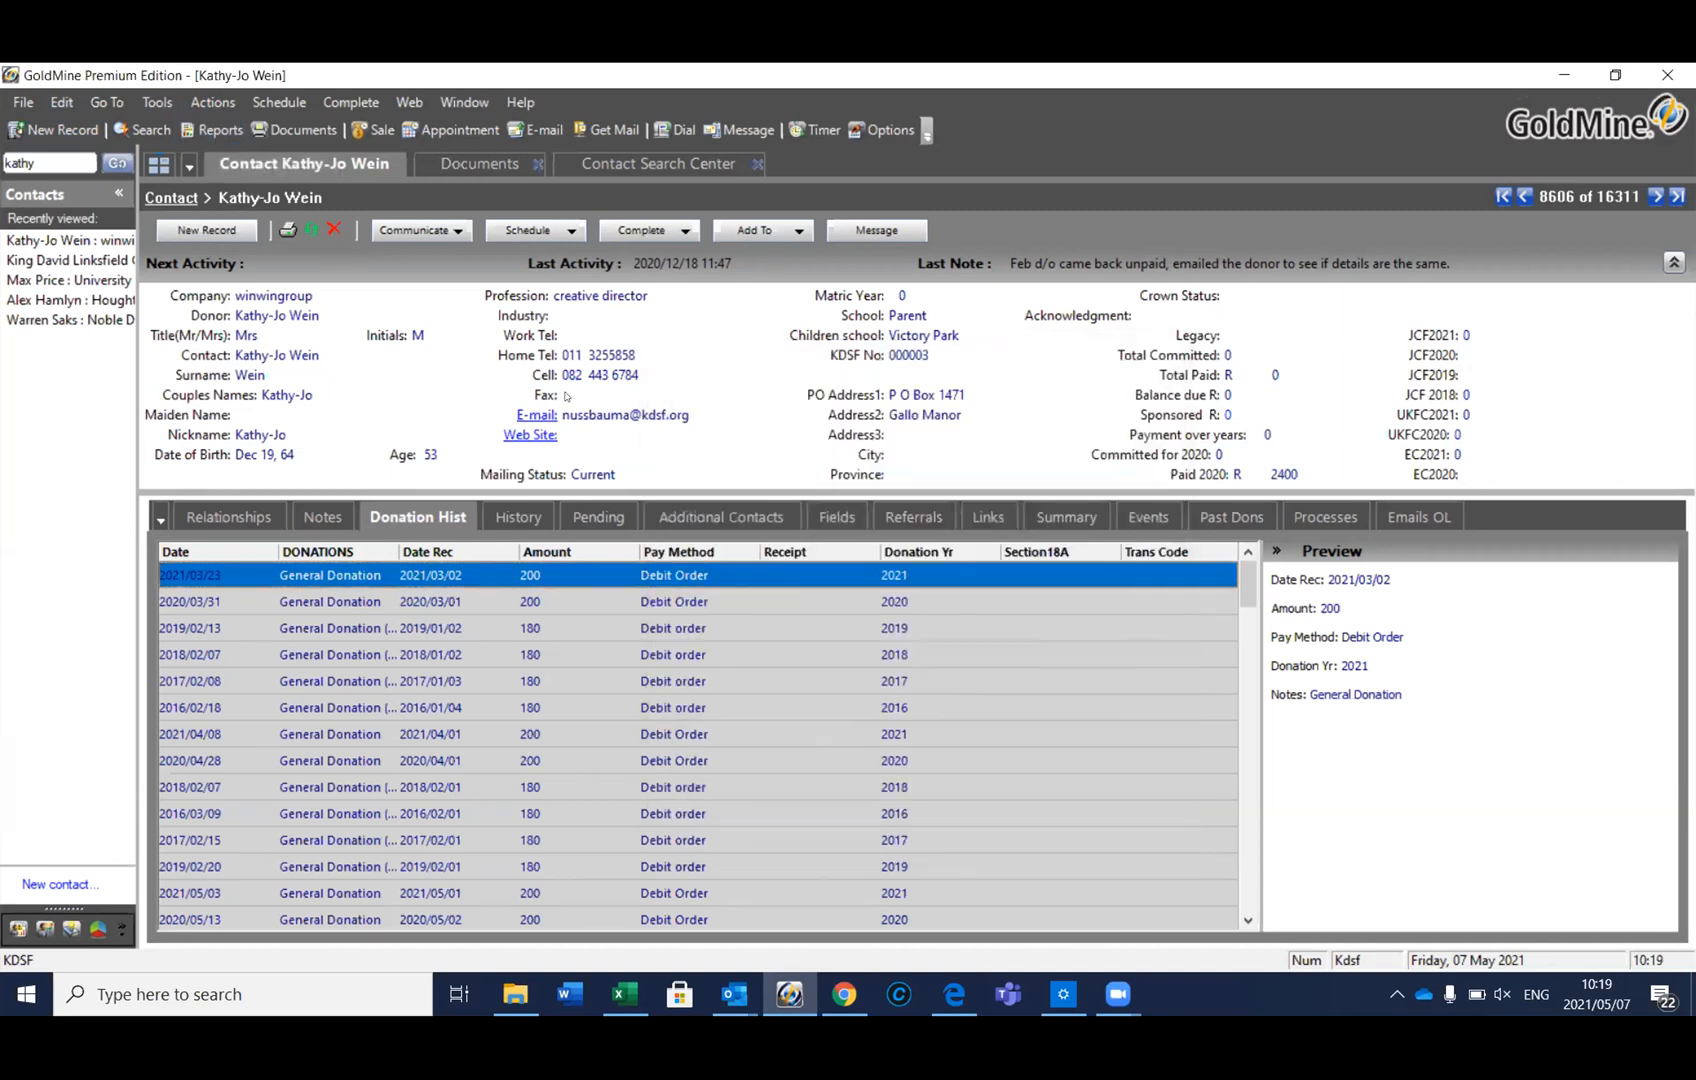
pyautogui.click(535, 414)
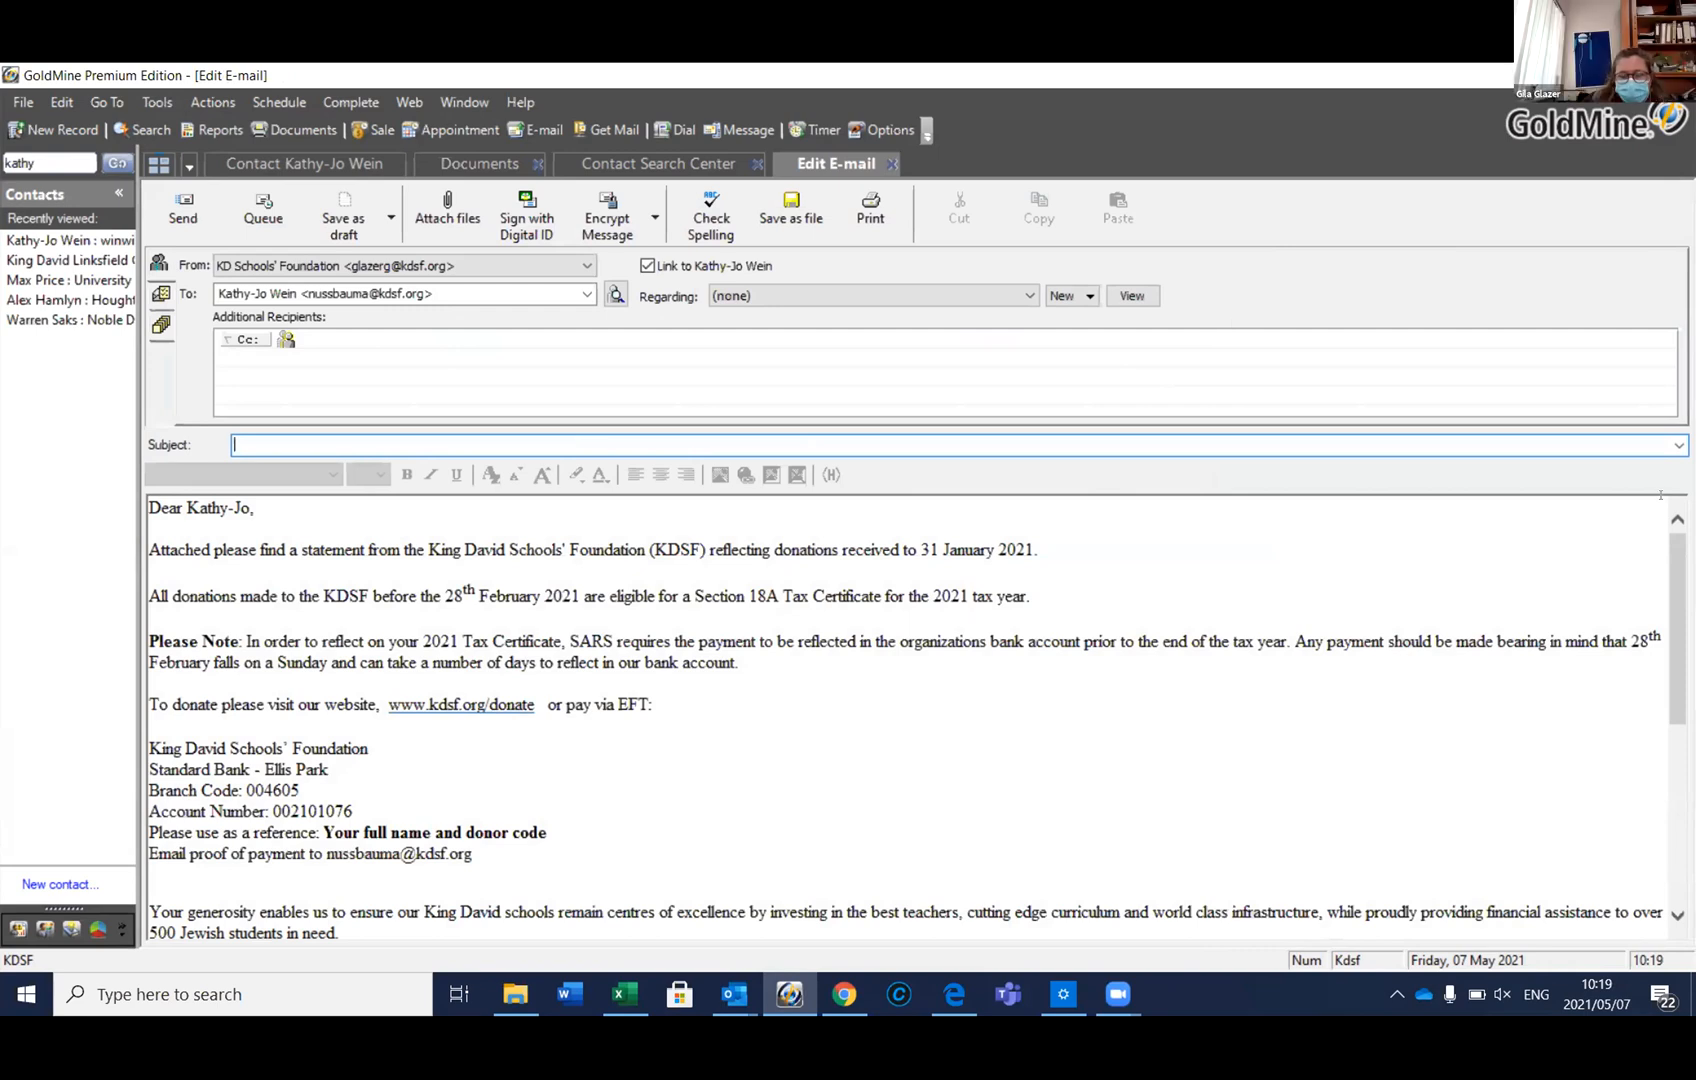
# Apply the KDSF Section 18A subject template and queue the e-mail with its certificate
pyautogui.click(1660, 443)
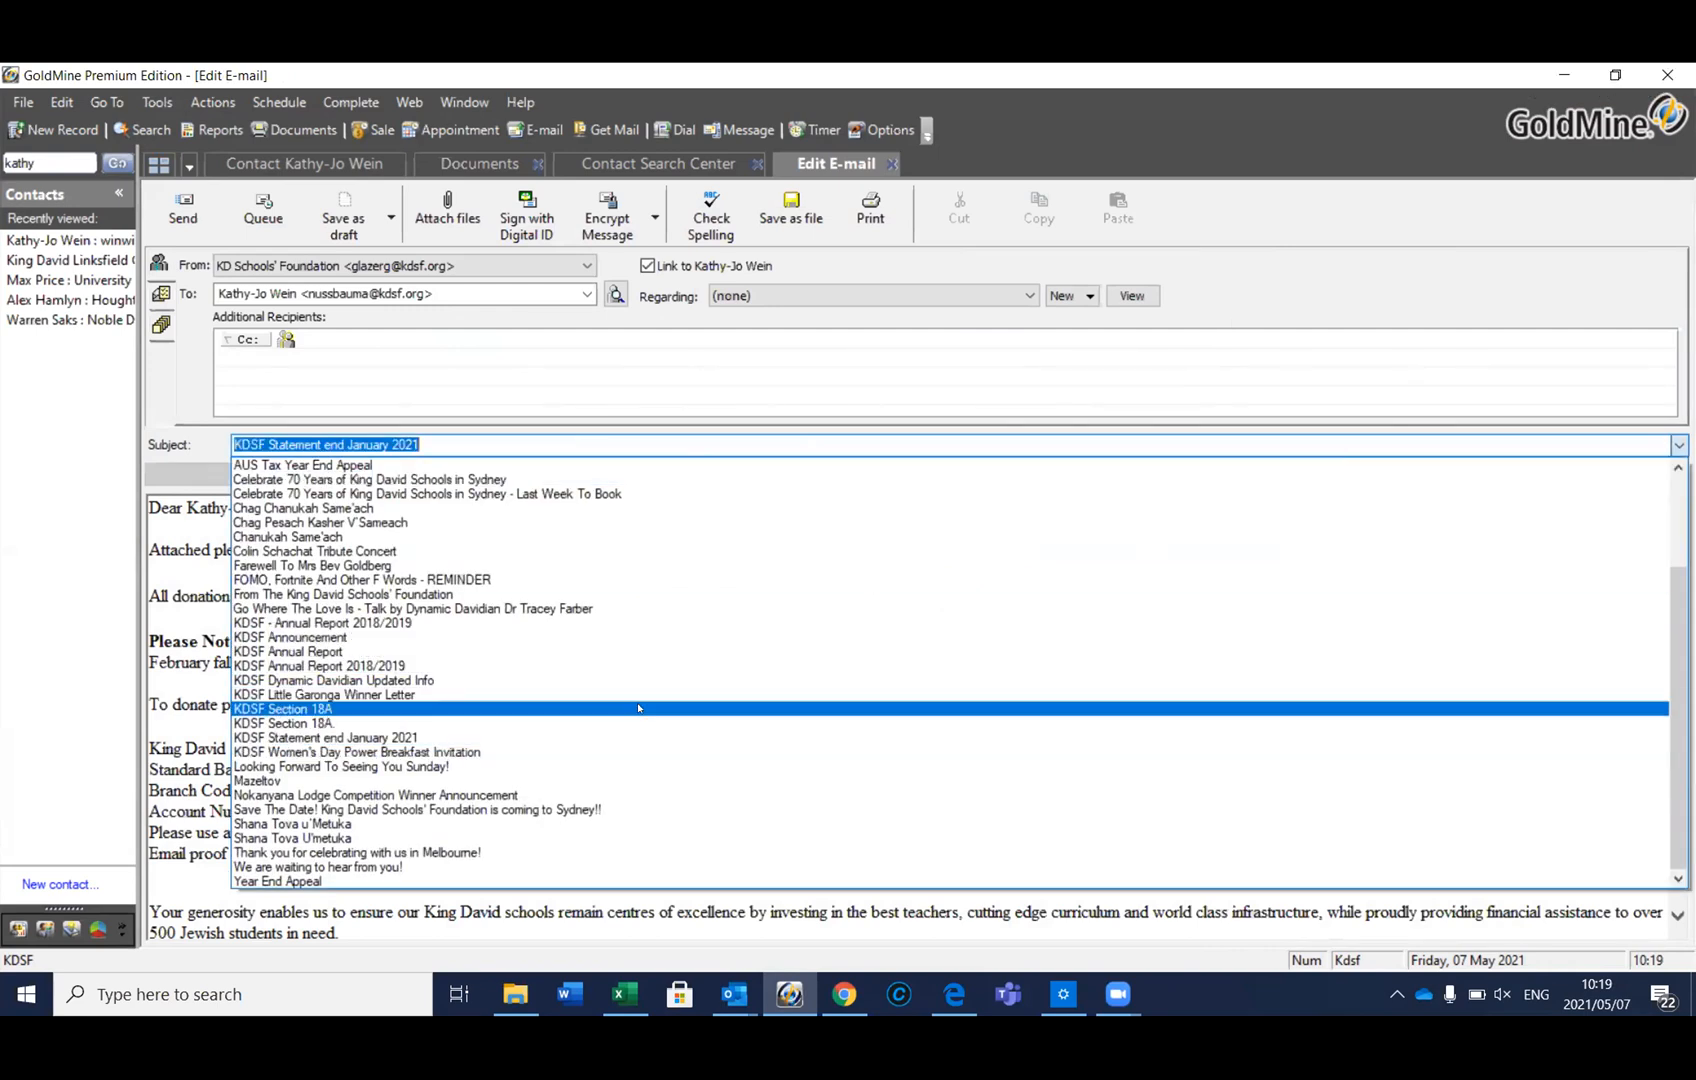
pyautogui.click(638, 722)
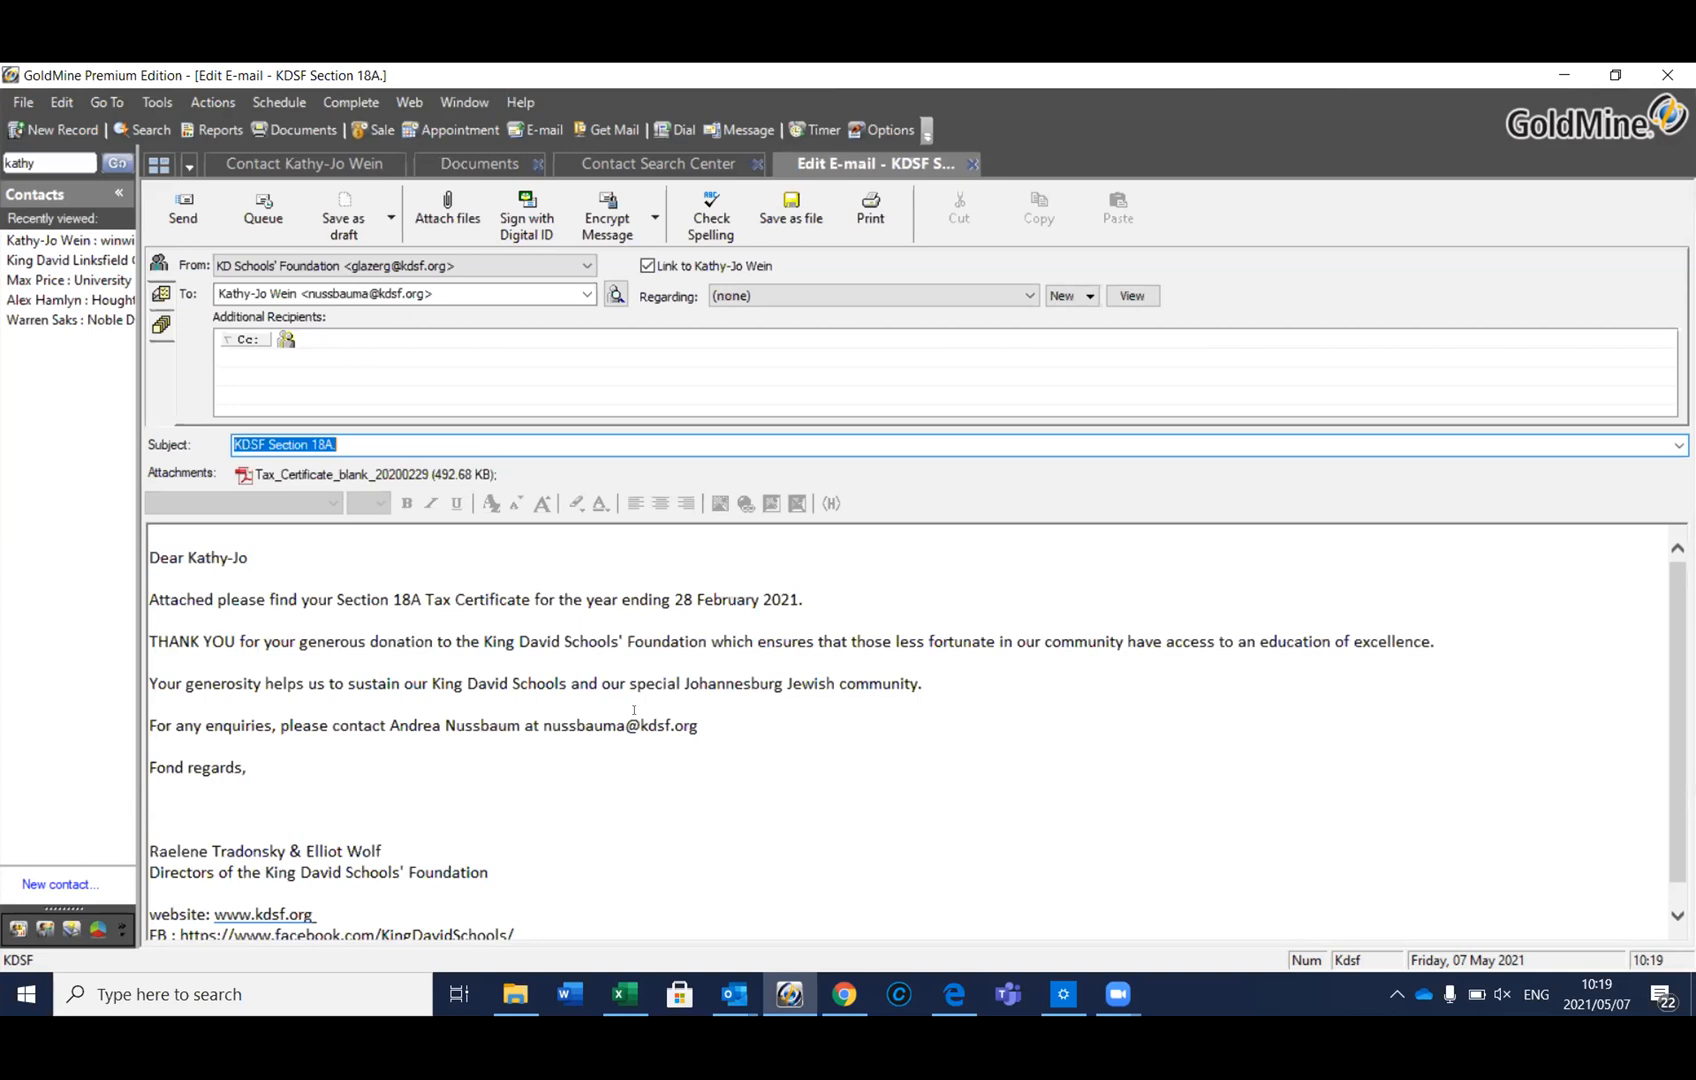
pyautogui.click(260, 203)
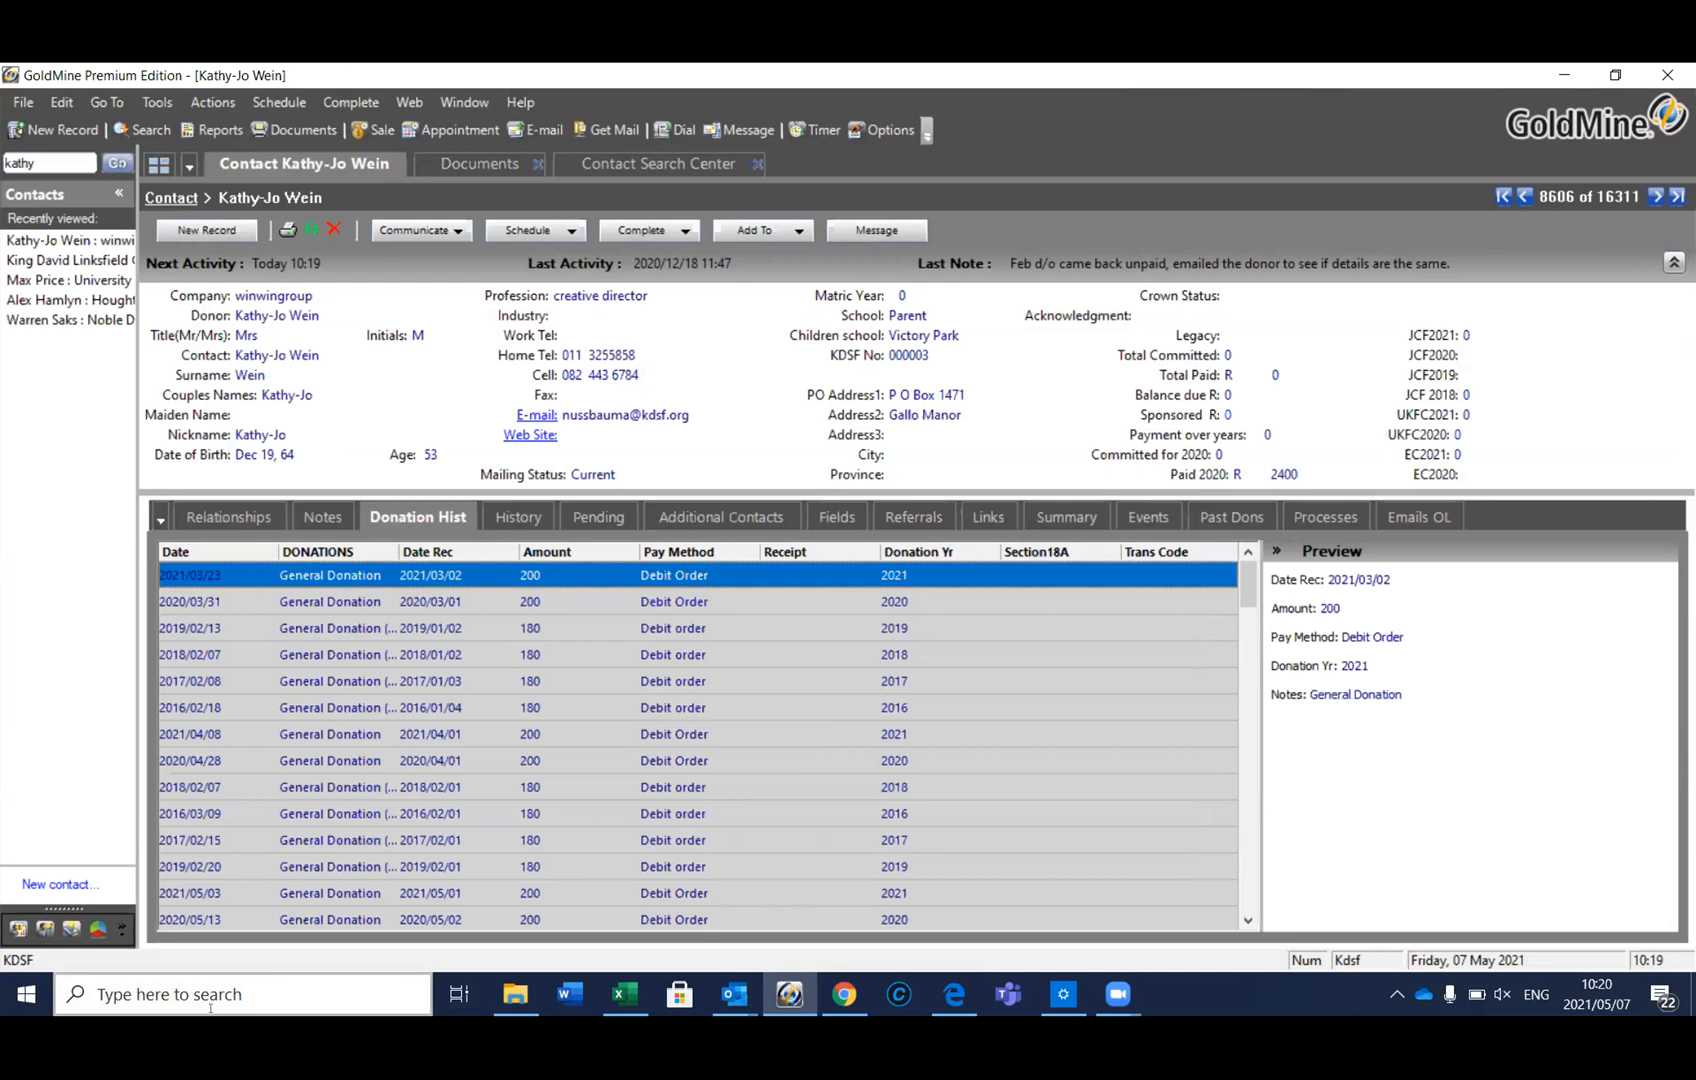
# Open the Mail Outbox and delete the first queued tax-certificate messages
pyautogui.click(122, 929)
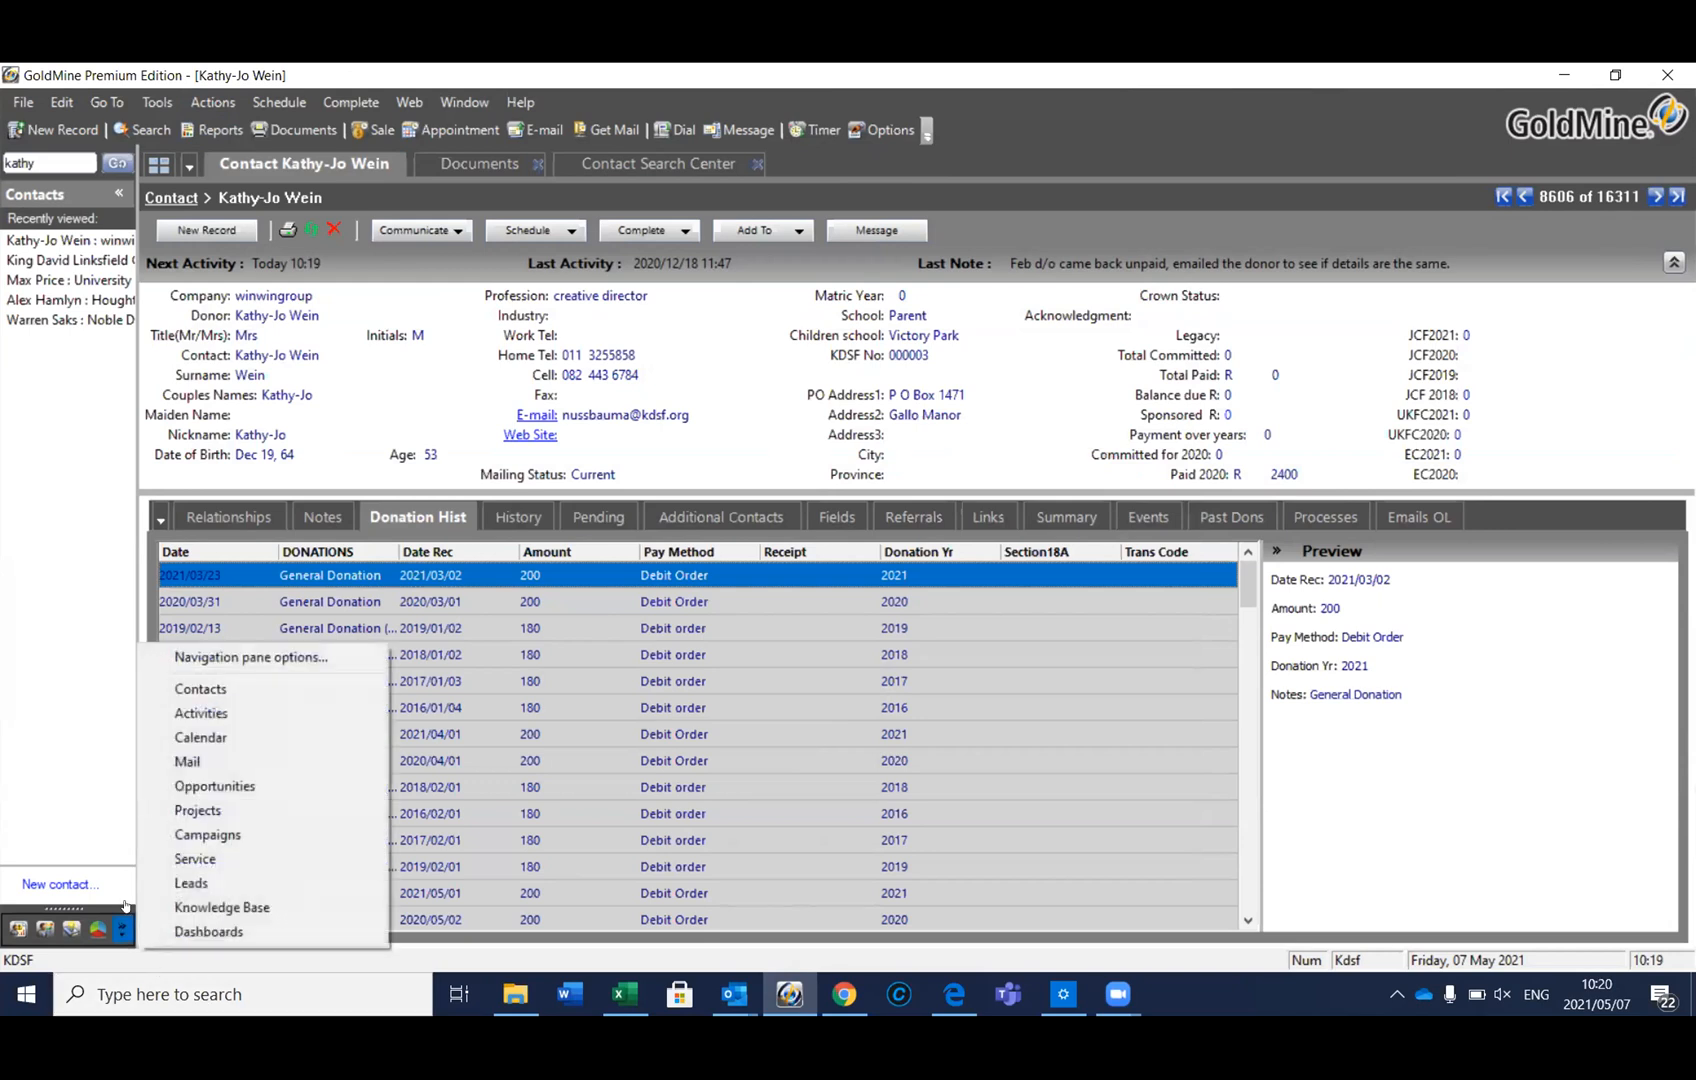
pyautogui.click(201, 762)
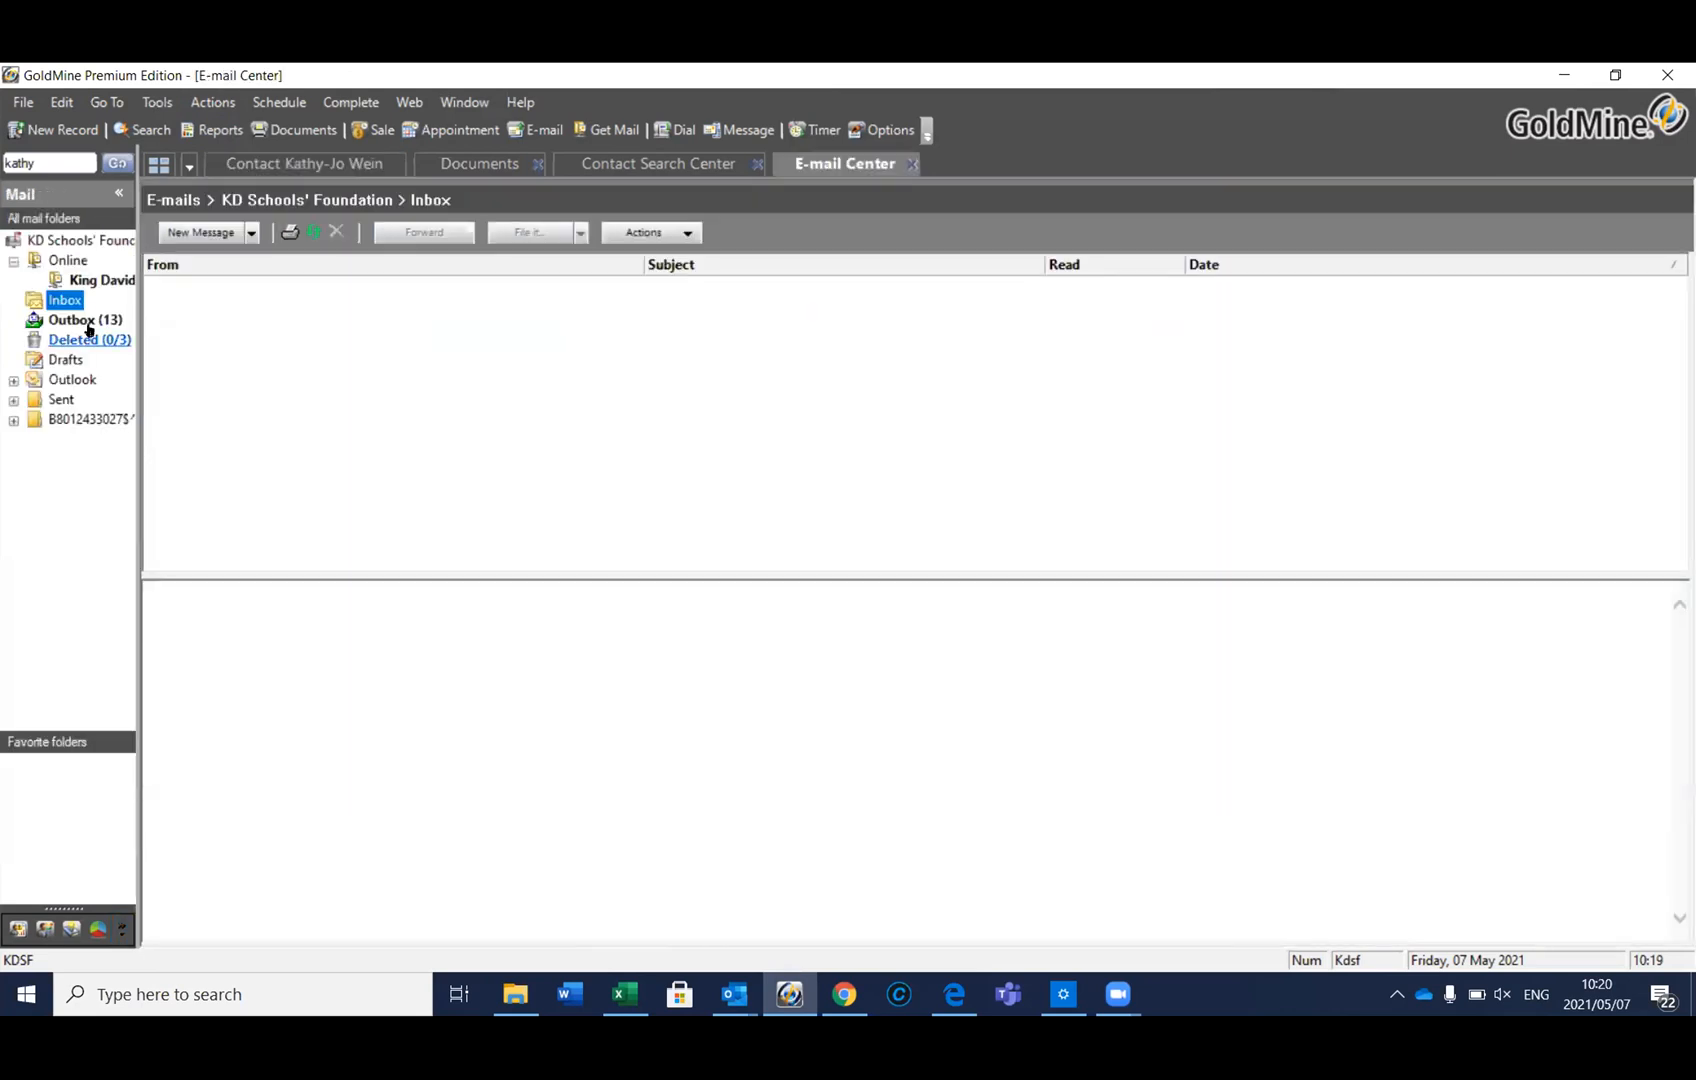
pyautogui.click(89, 321)
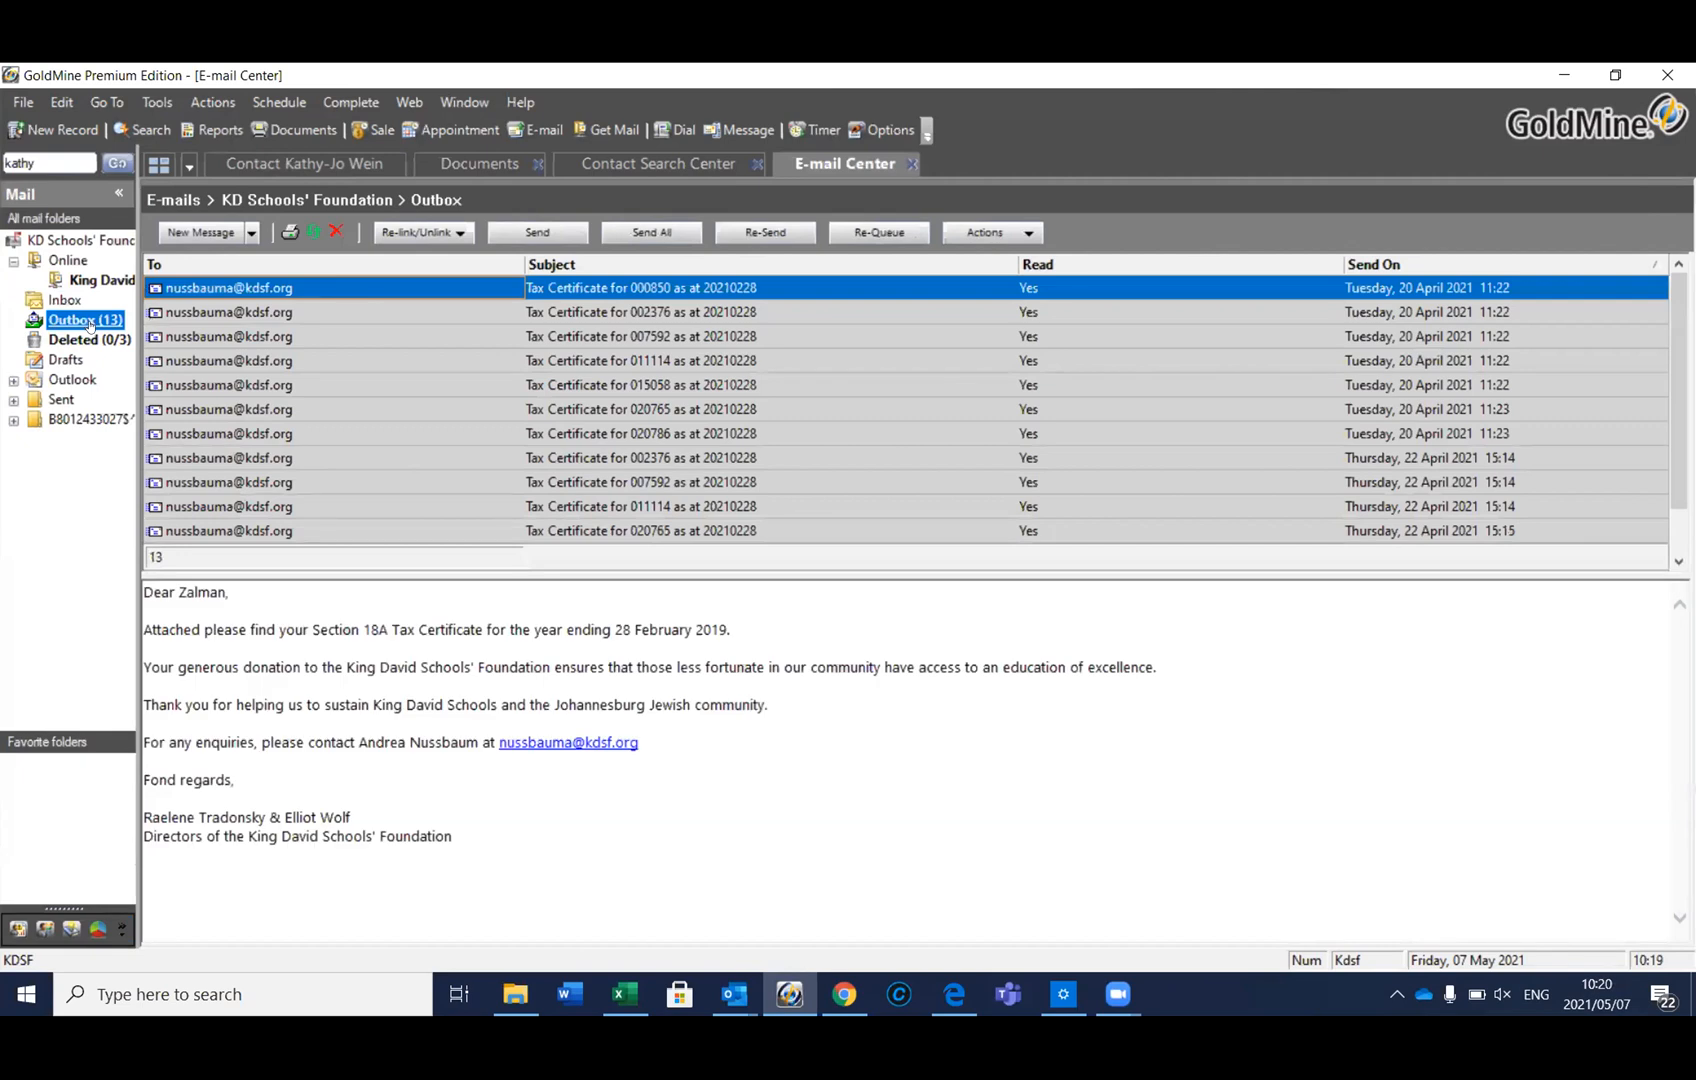
pyautogui.click(246, 312)
pyautogui.click(246, 289)
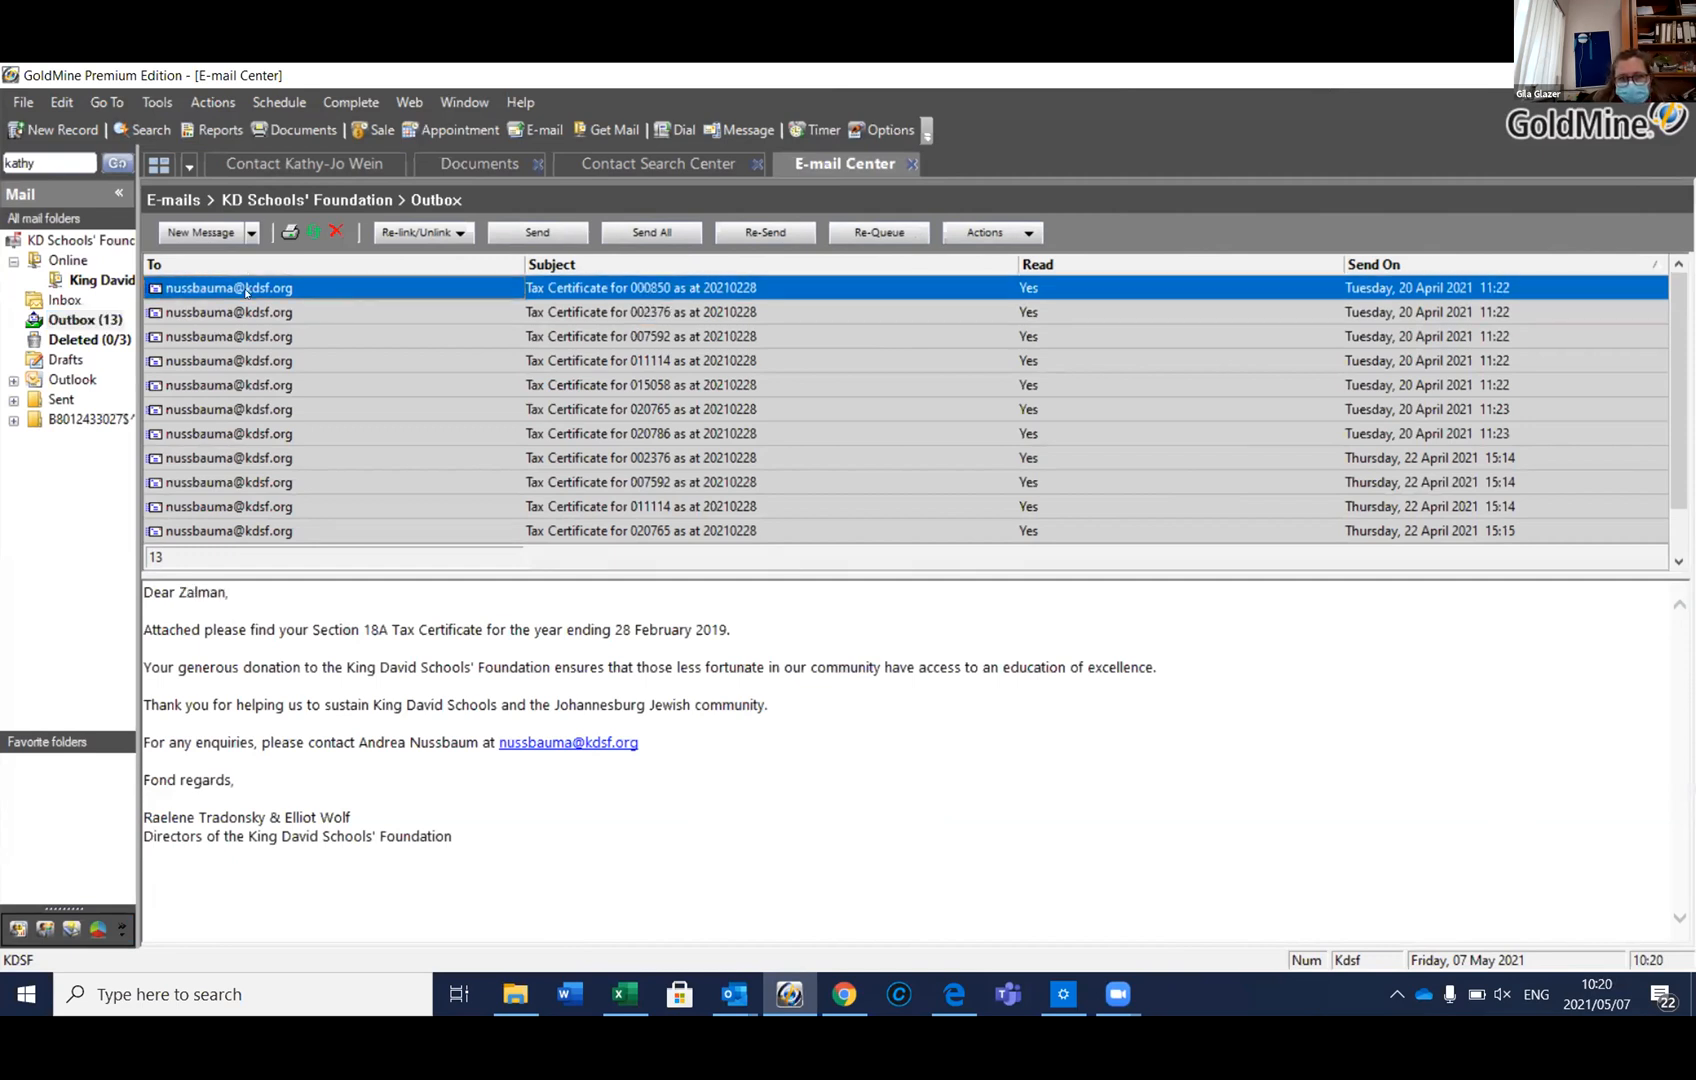
pyautogui.click(337, 232)
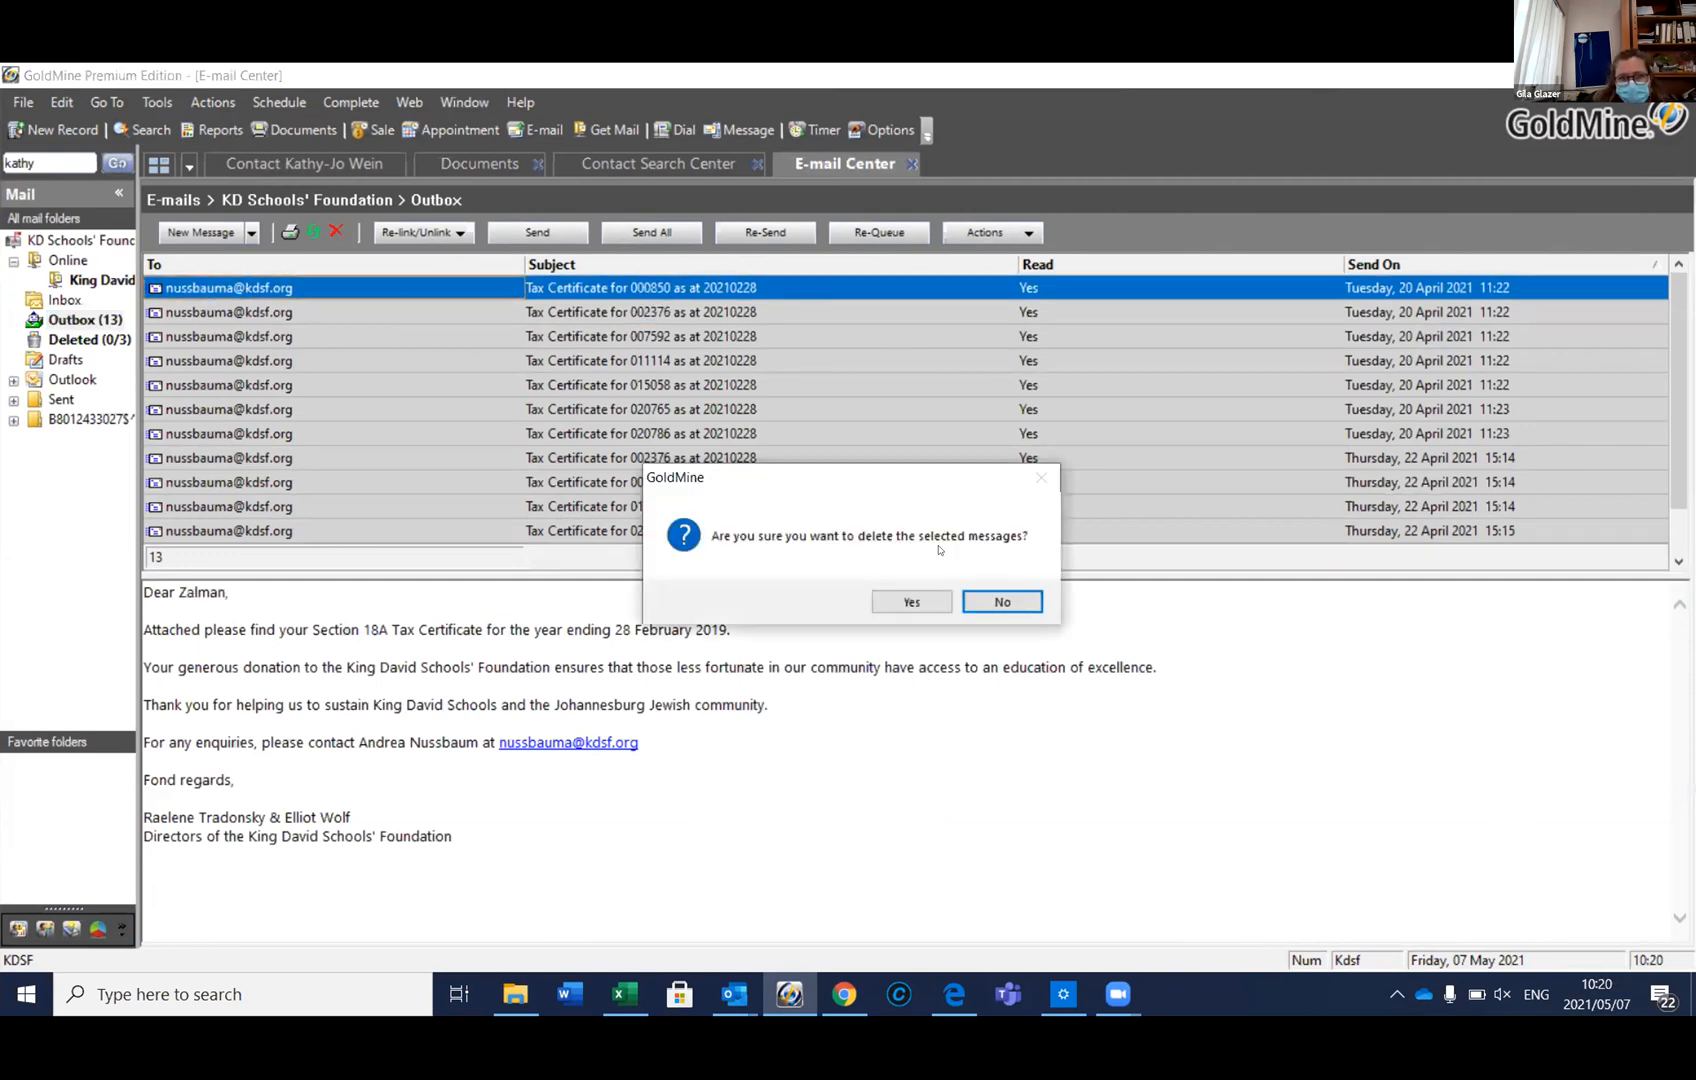
pyautogui.click(880, 598)
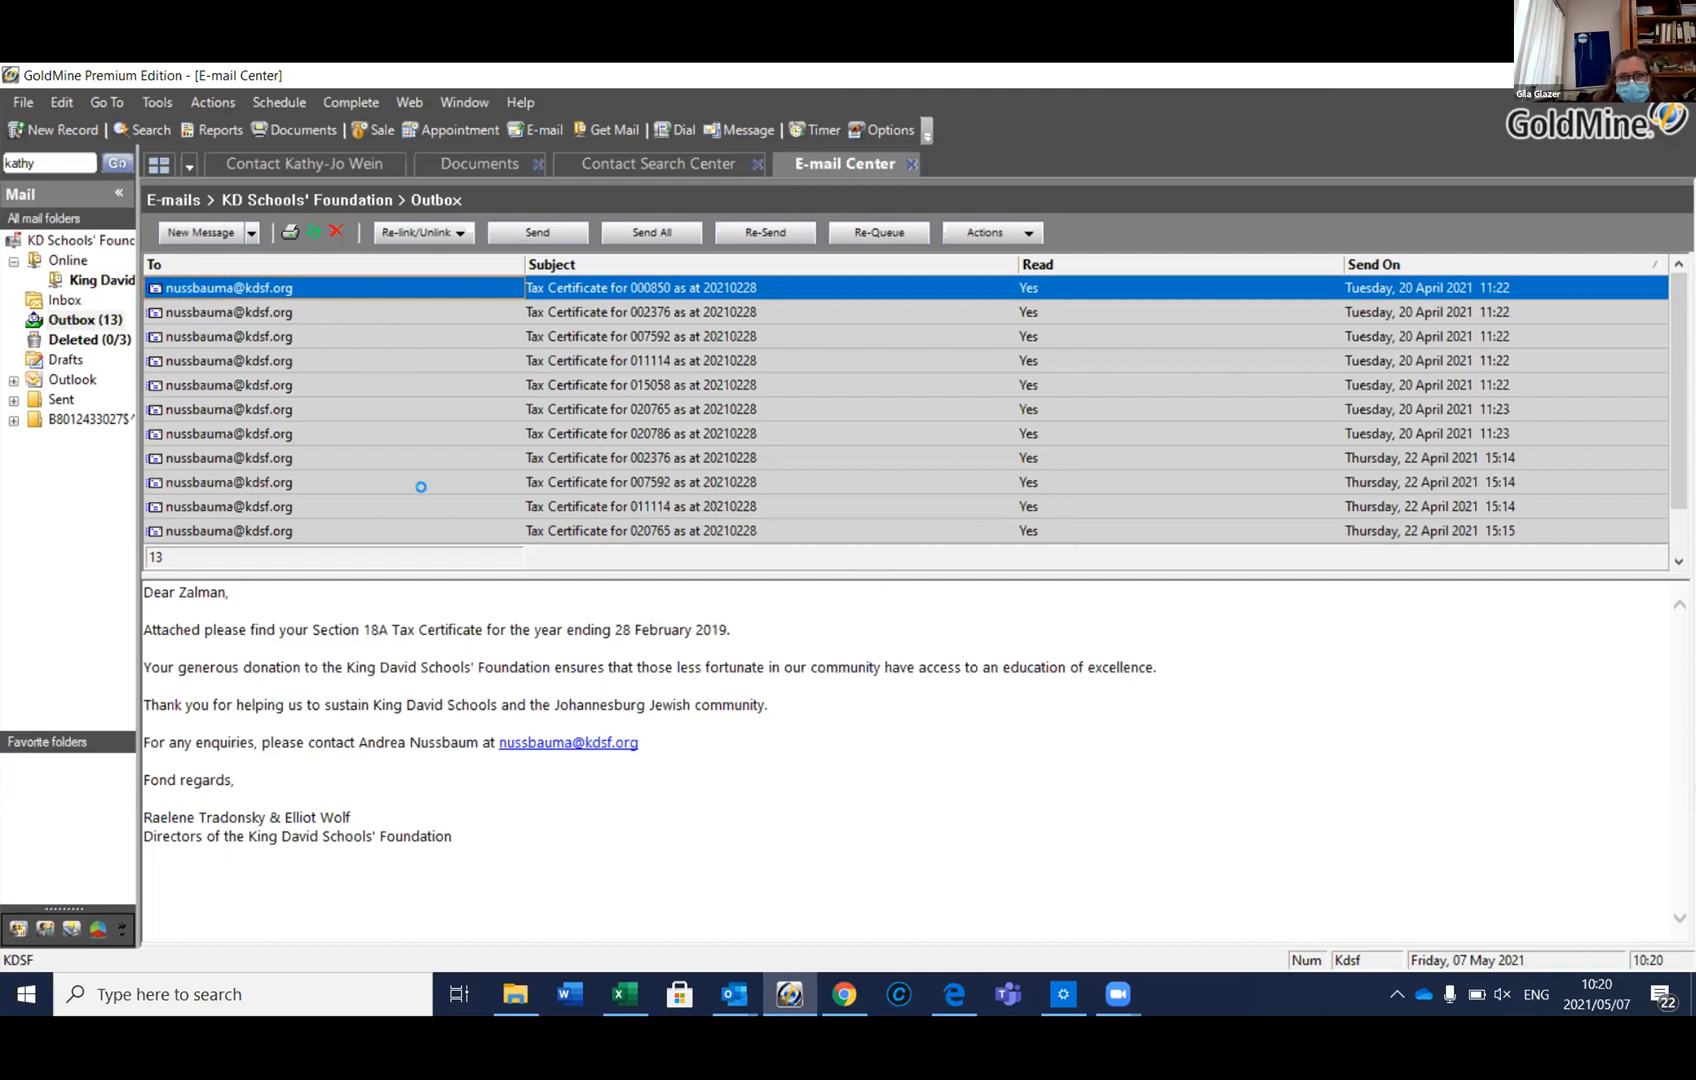
# Delete the remaining older tax-certificate messages in batches of six and five
pyautogui.click(272, 499)
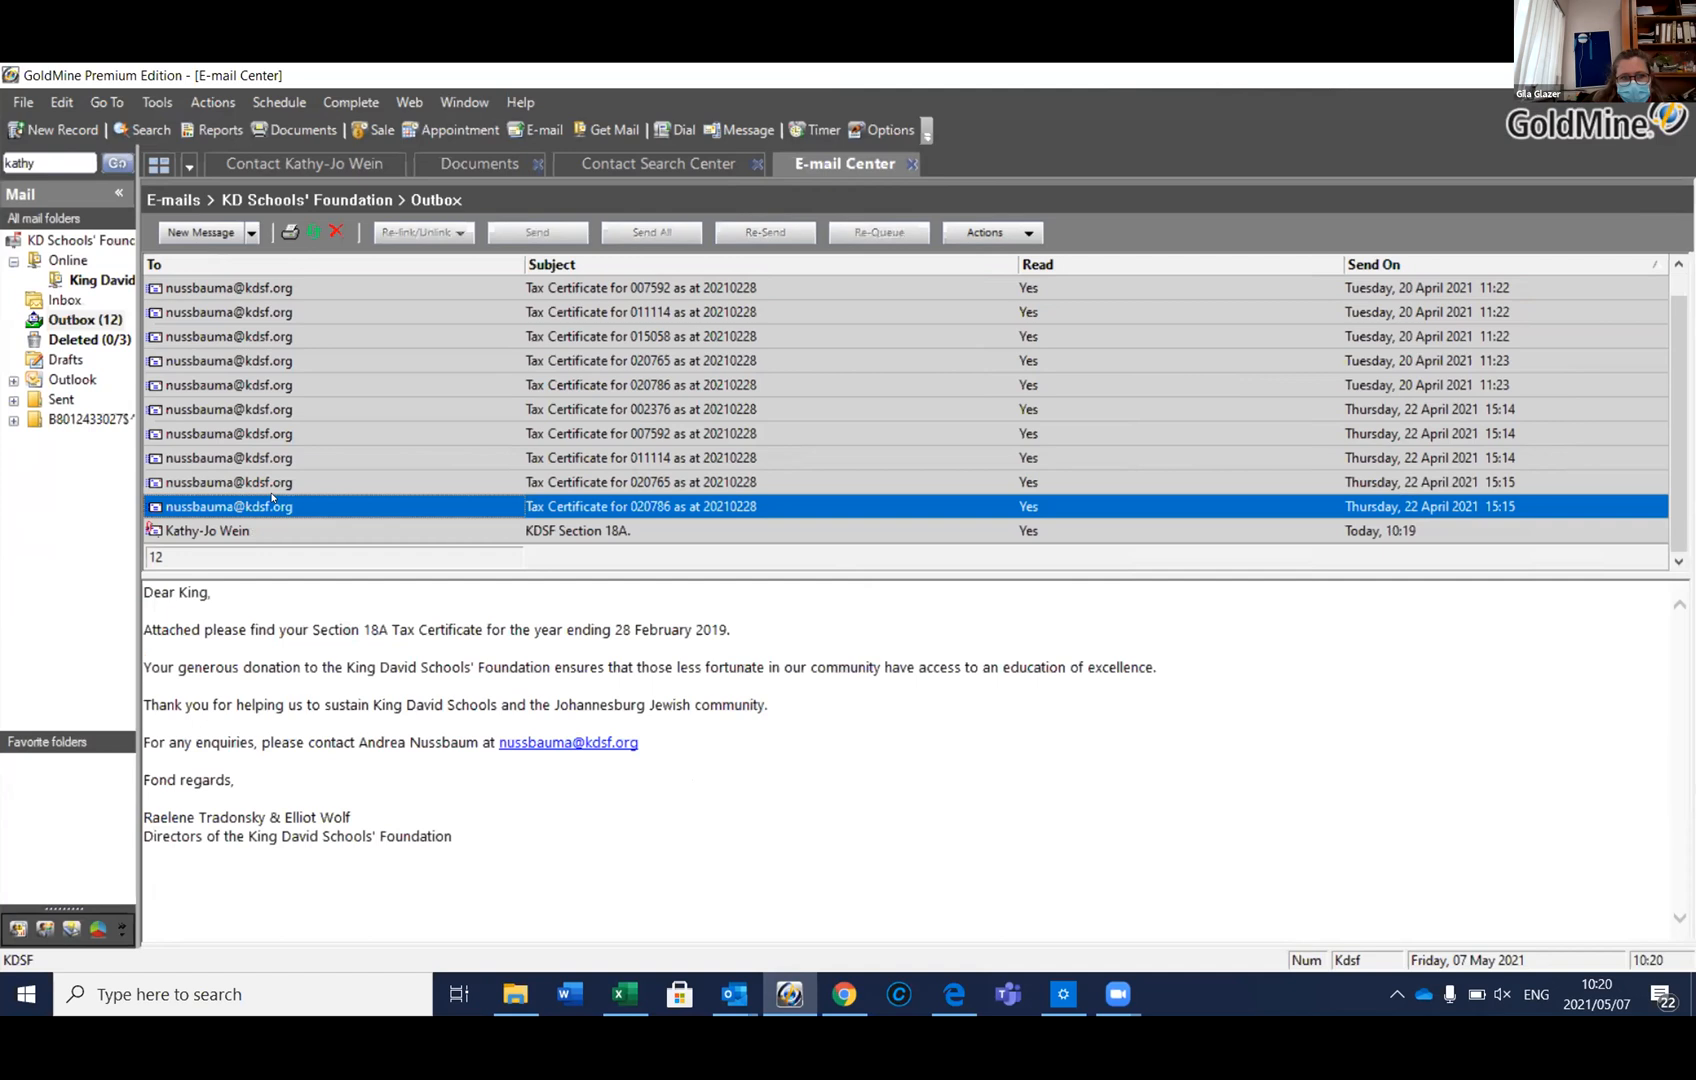
pyautogui.keyDown('shift'); pyautogui.click(284, 390); pyautogui.keyUp('shift')
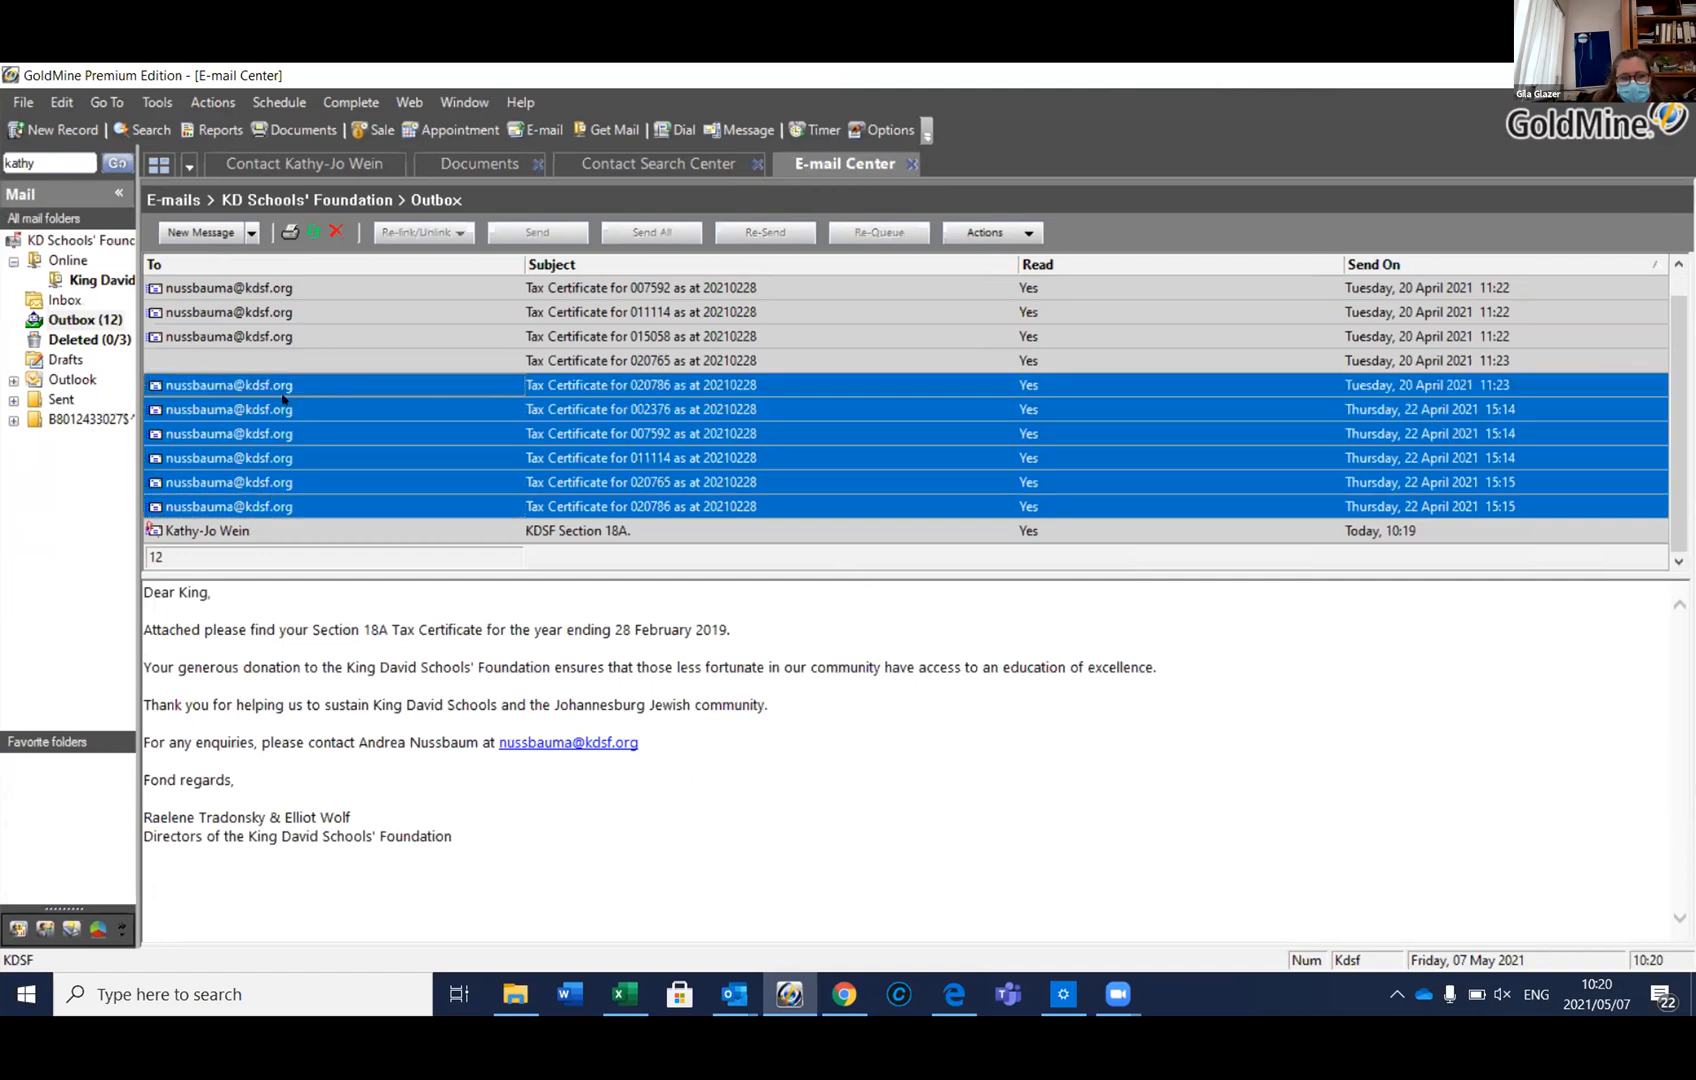
pyautogui.keyDown('shift'); pyautogui.click(325, 391); pyautogui.keyUp('shift')
pyautogui.click(336, 231)
pyautogui.click(892, 592)
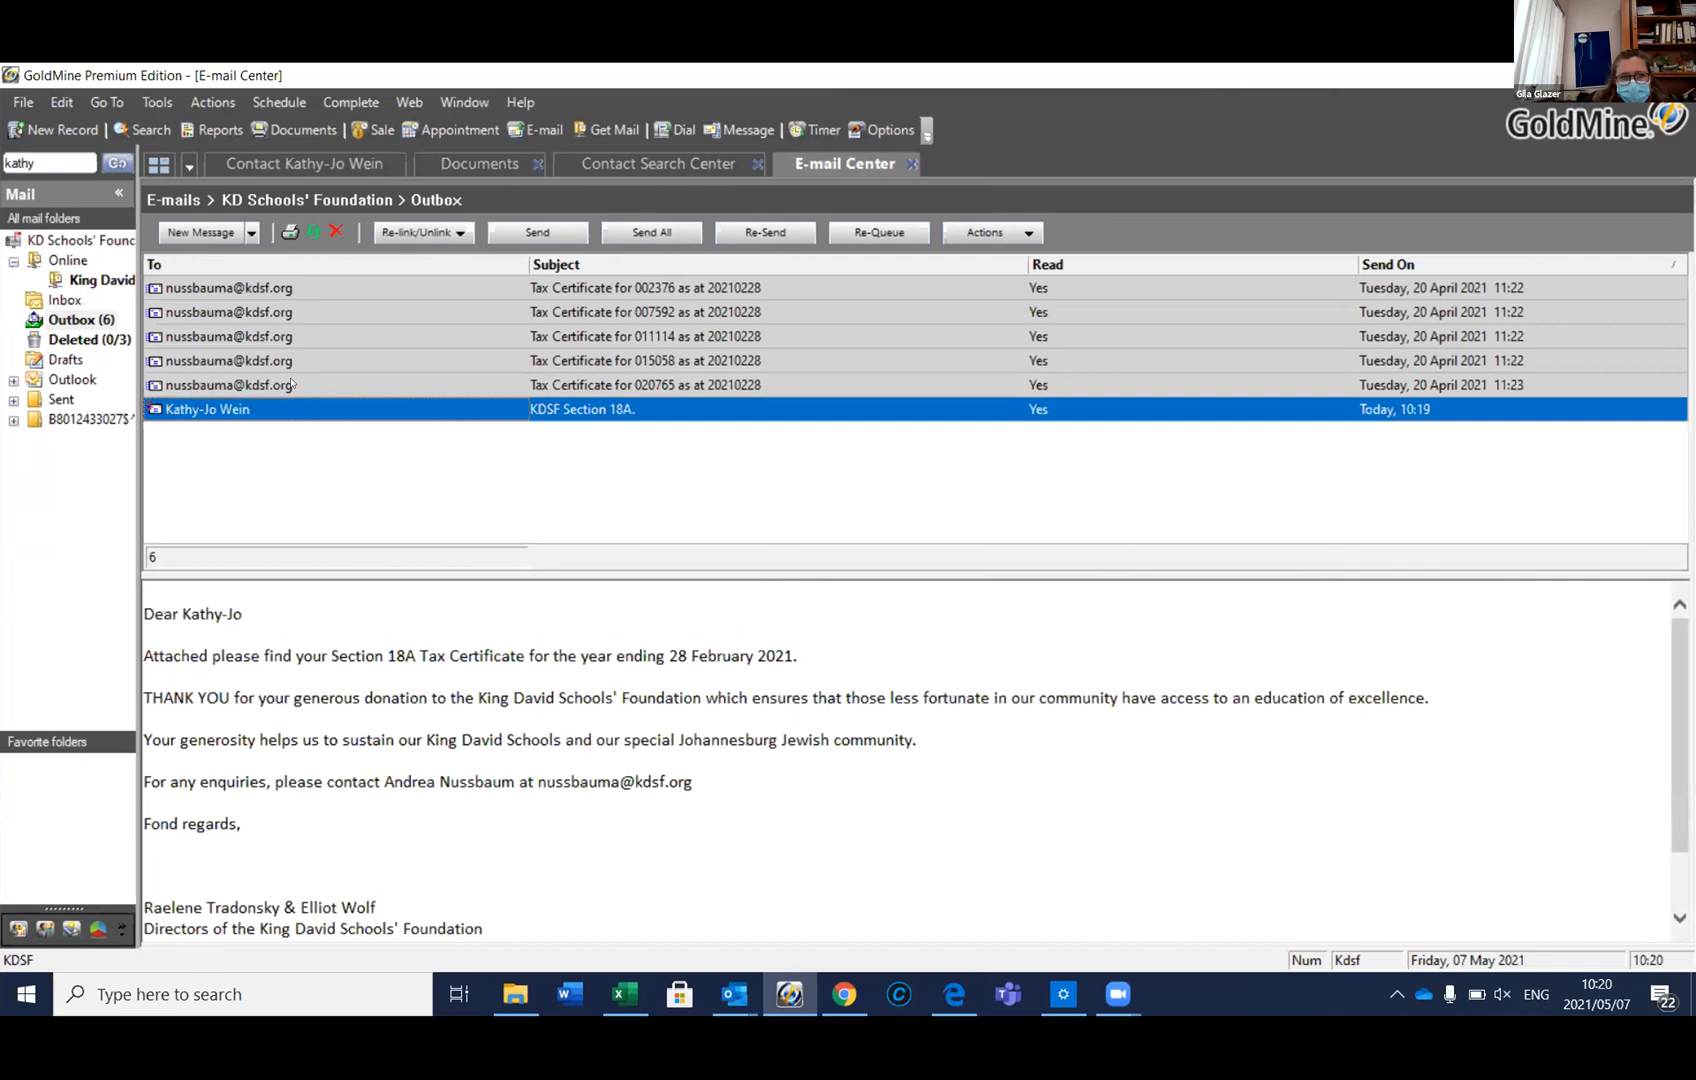
pyautogui.click(294, 384)
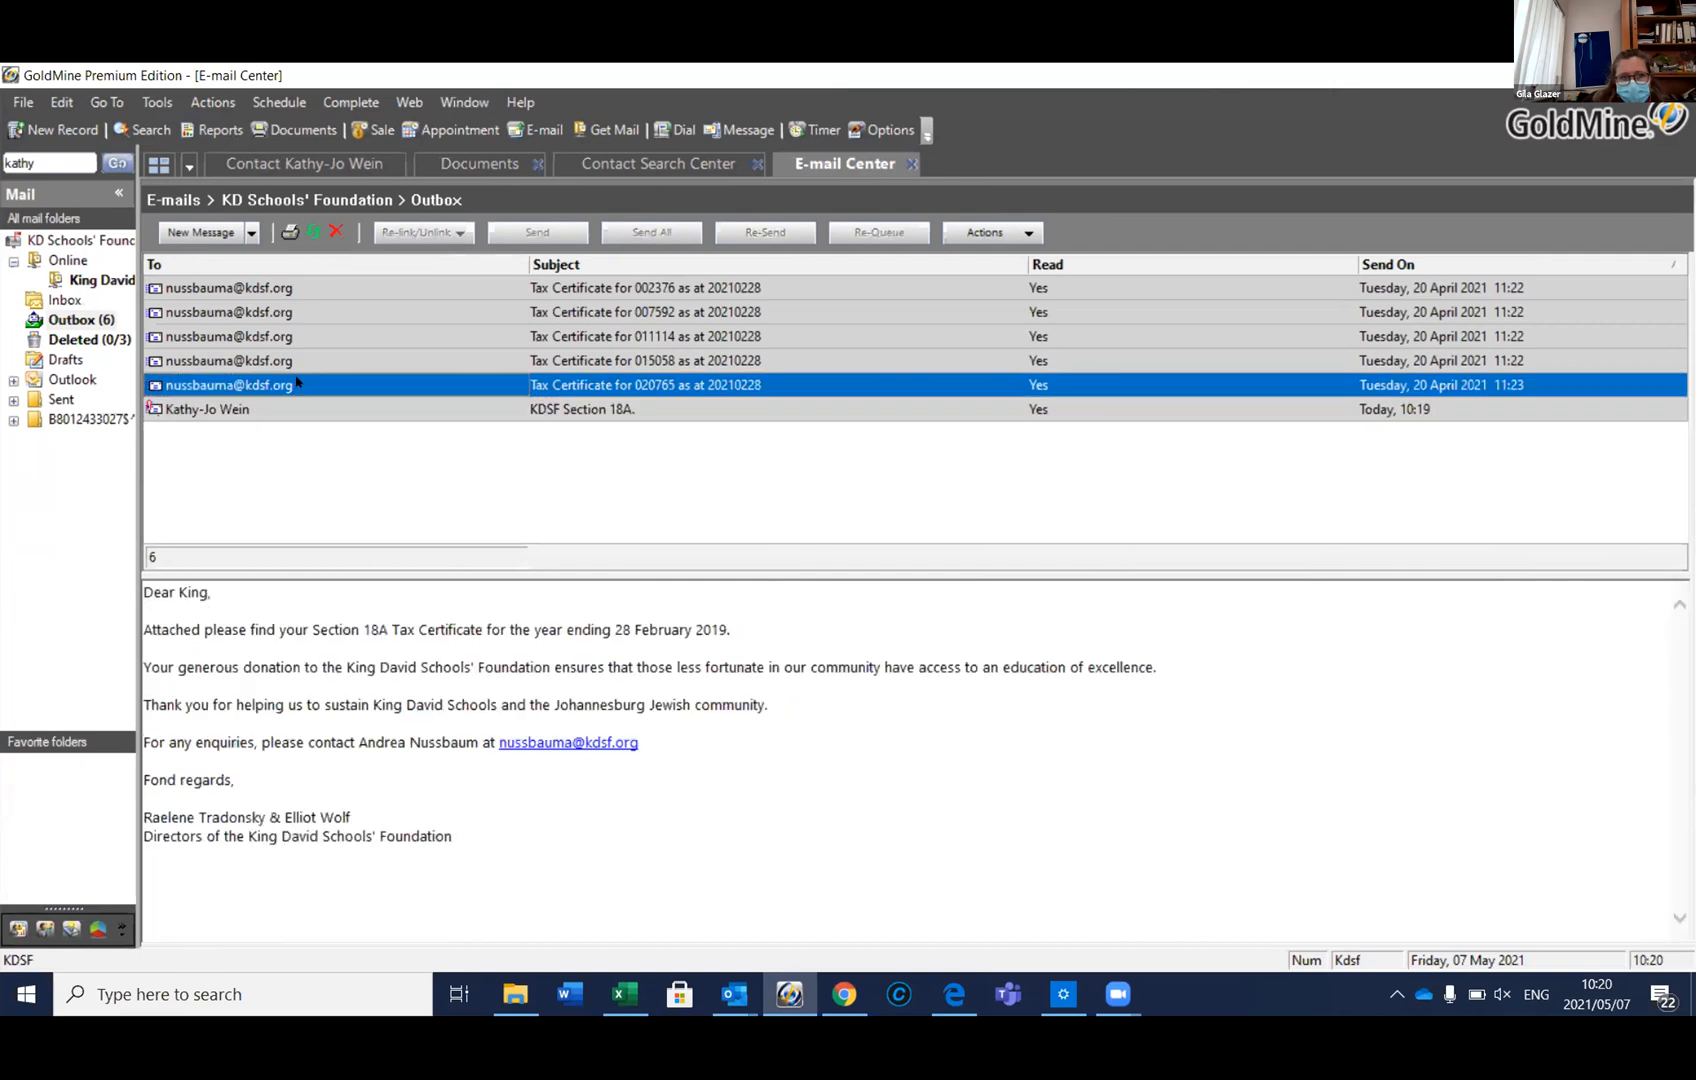
pyautogui.keyDown('shift'); pyautogui.click(300, 288); pyautogui.keyUp('shift')
pyautogui.click(335, 231)
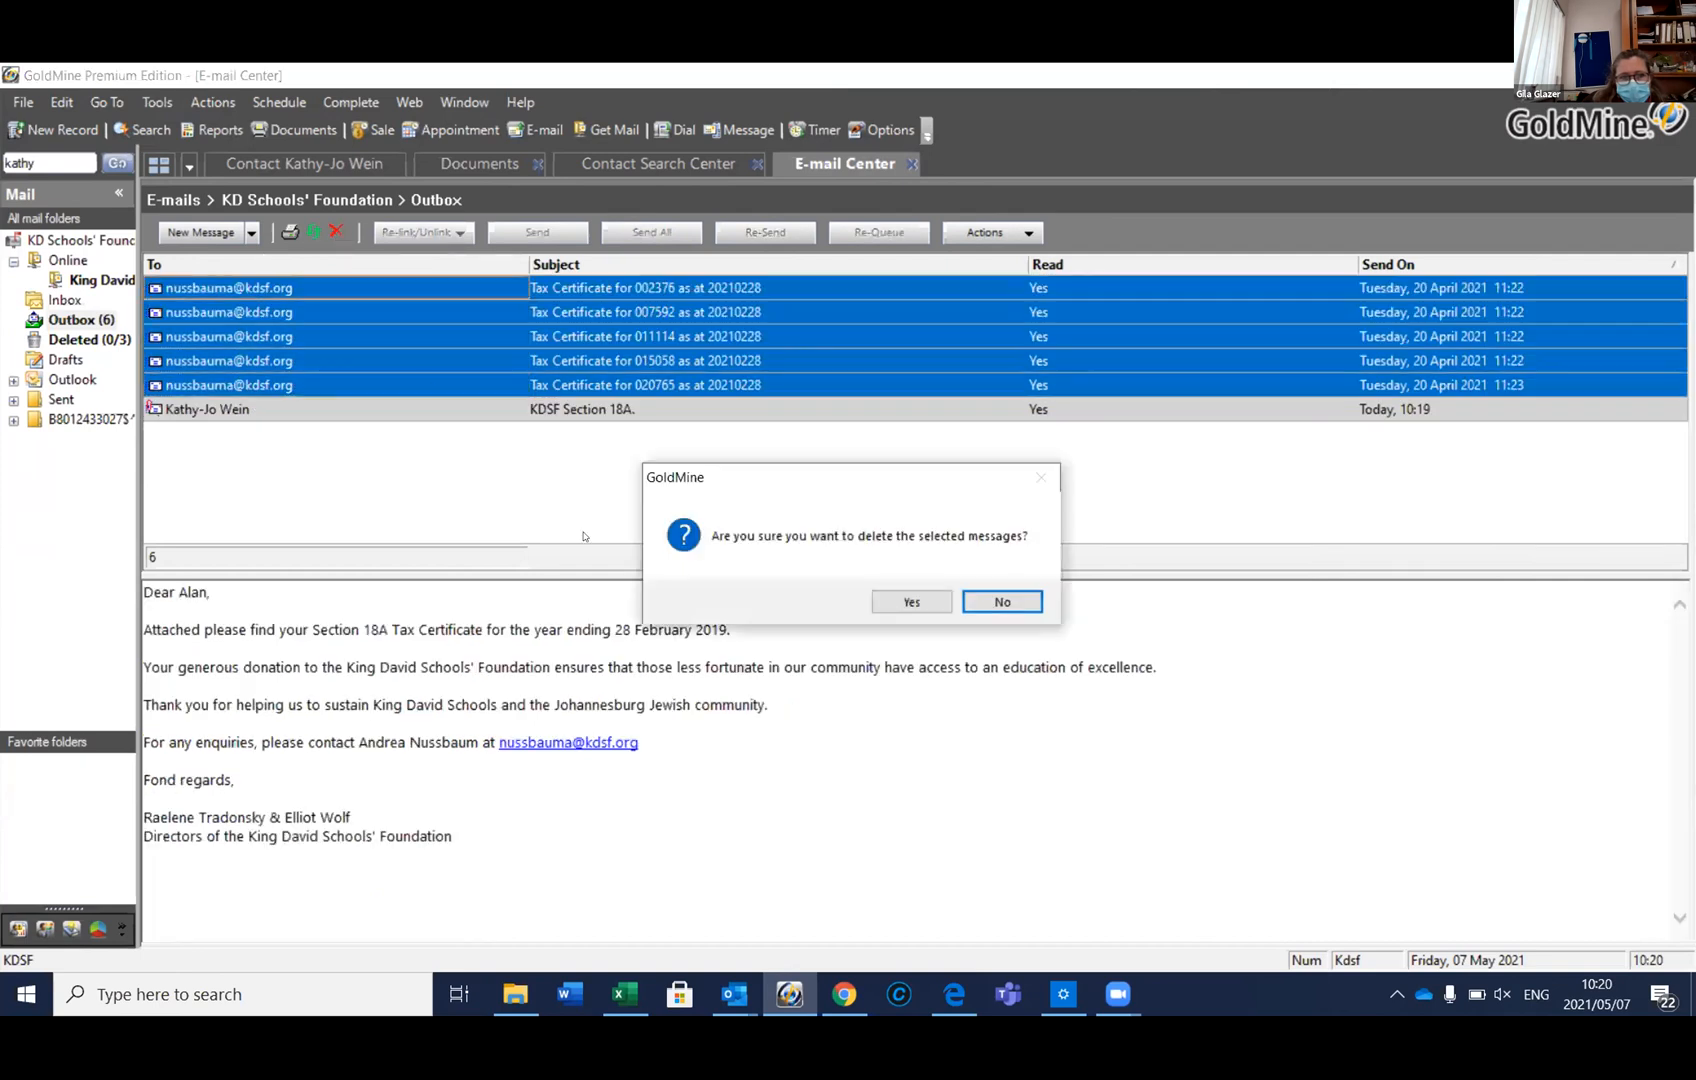
pyautogui.click(917, 594)
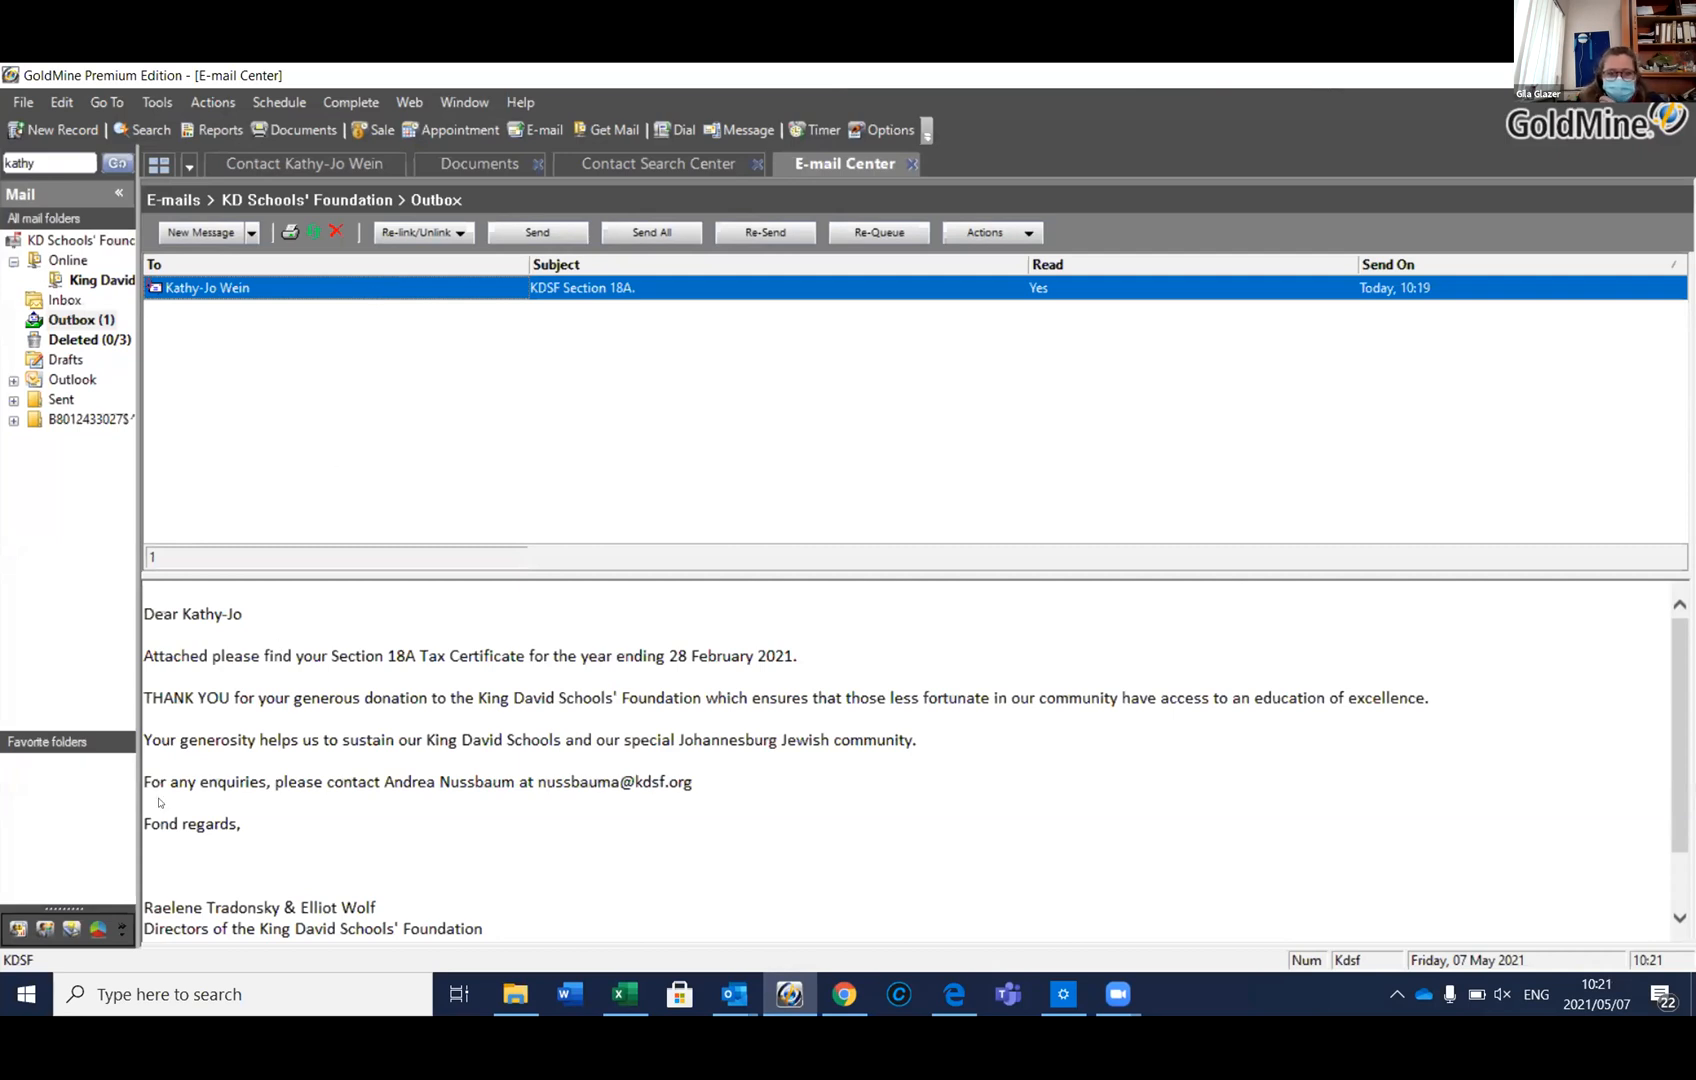
# Minimize GoldMine and the Tax Certificates 2020-2021 window to reveal the desktop
pyautogui.click(29, 993)
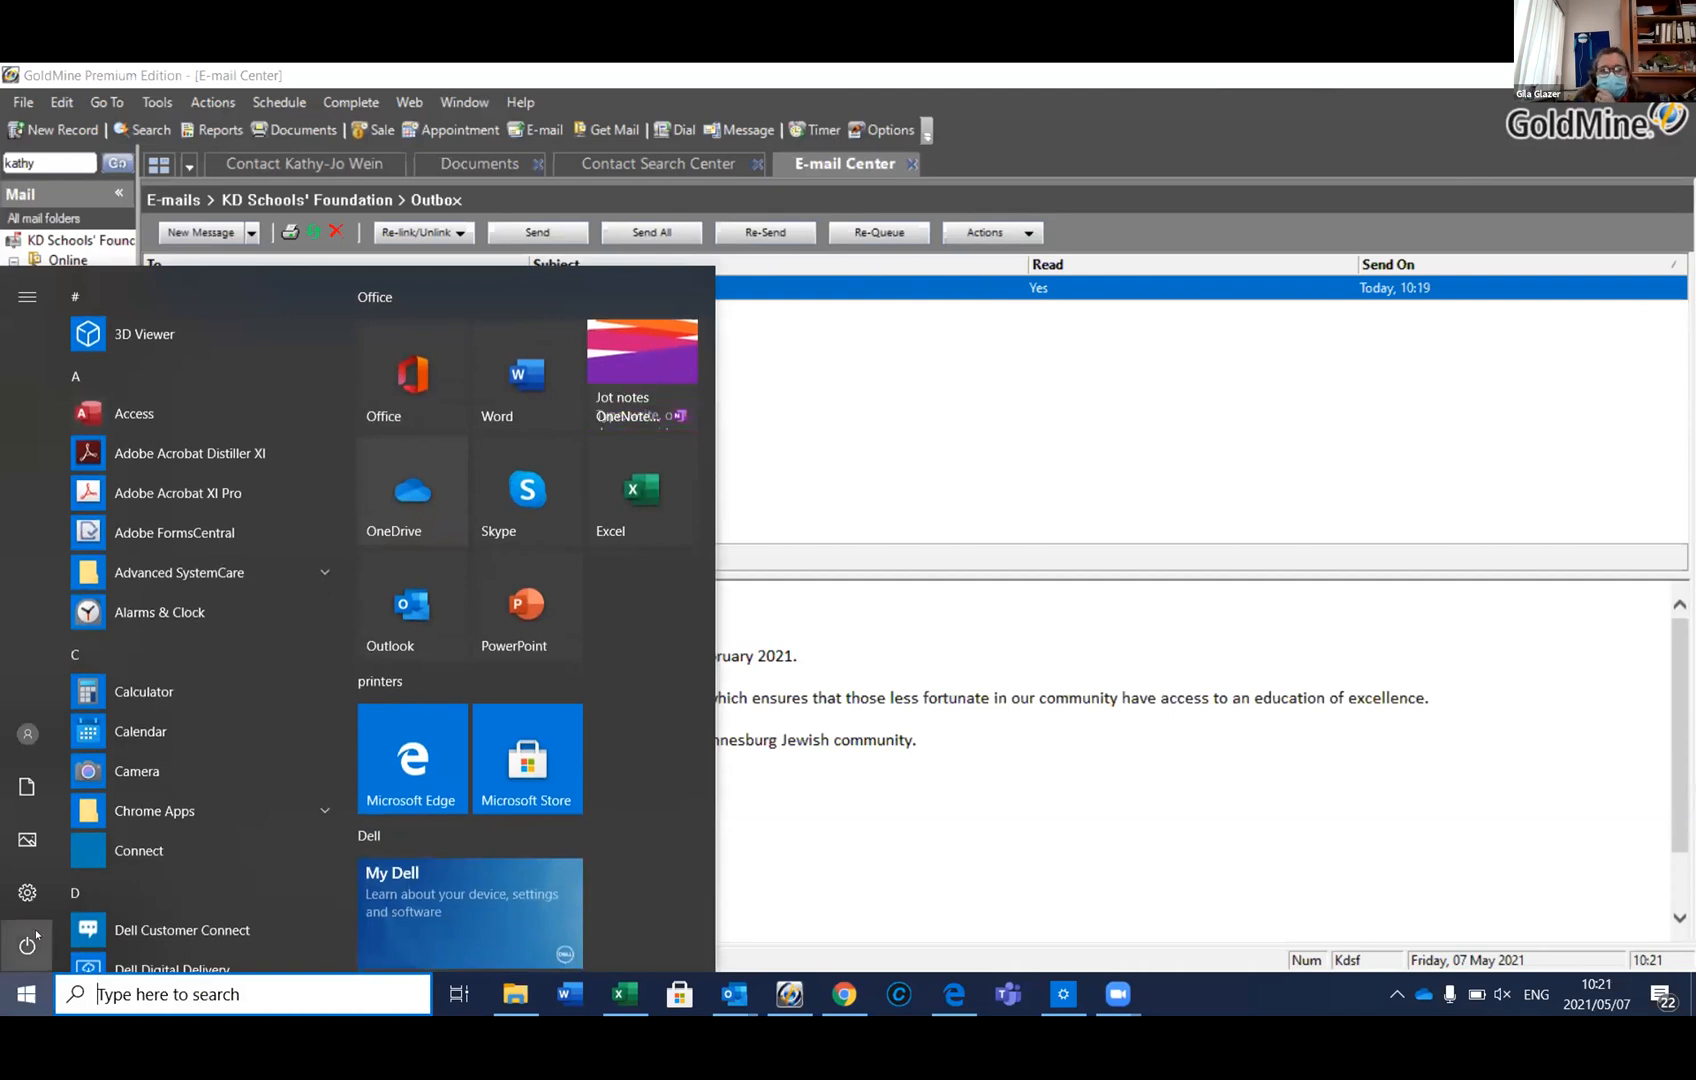
pyautogui.click(22, 995)
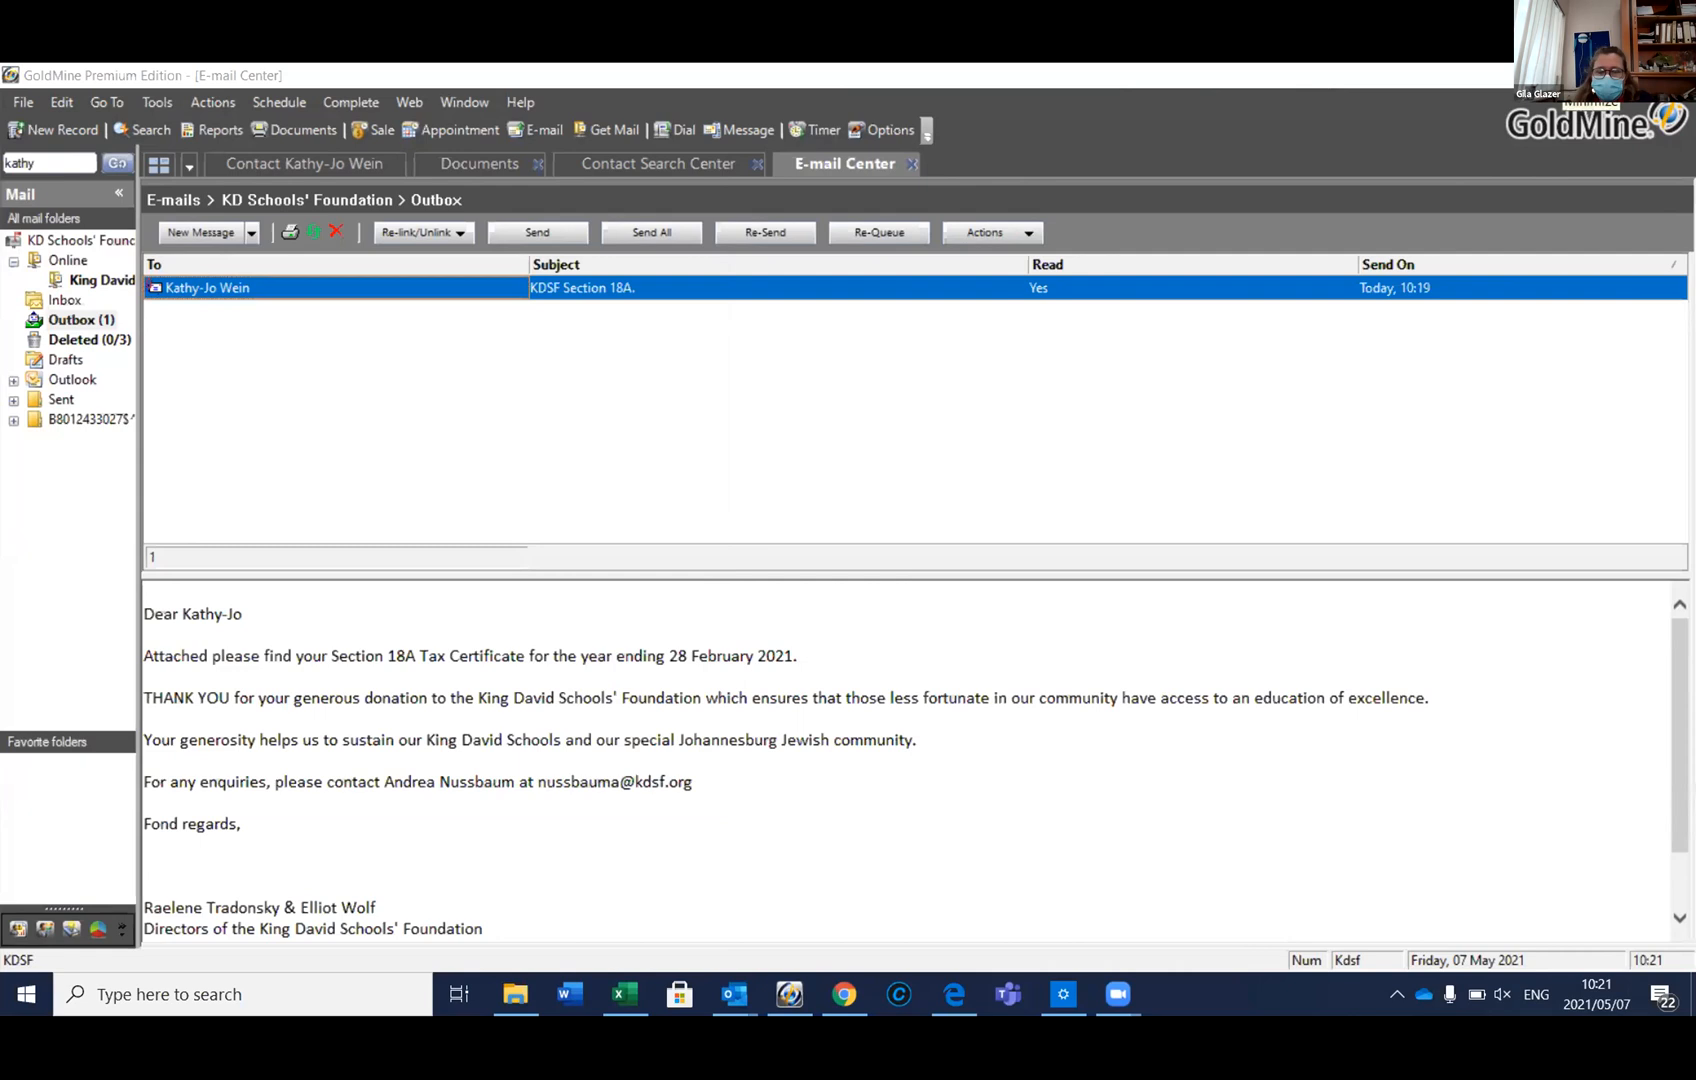
pyautogui.click(1568, 75)
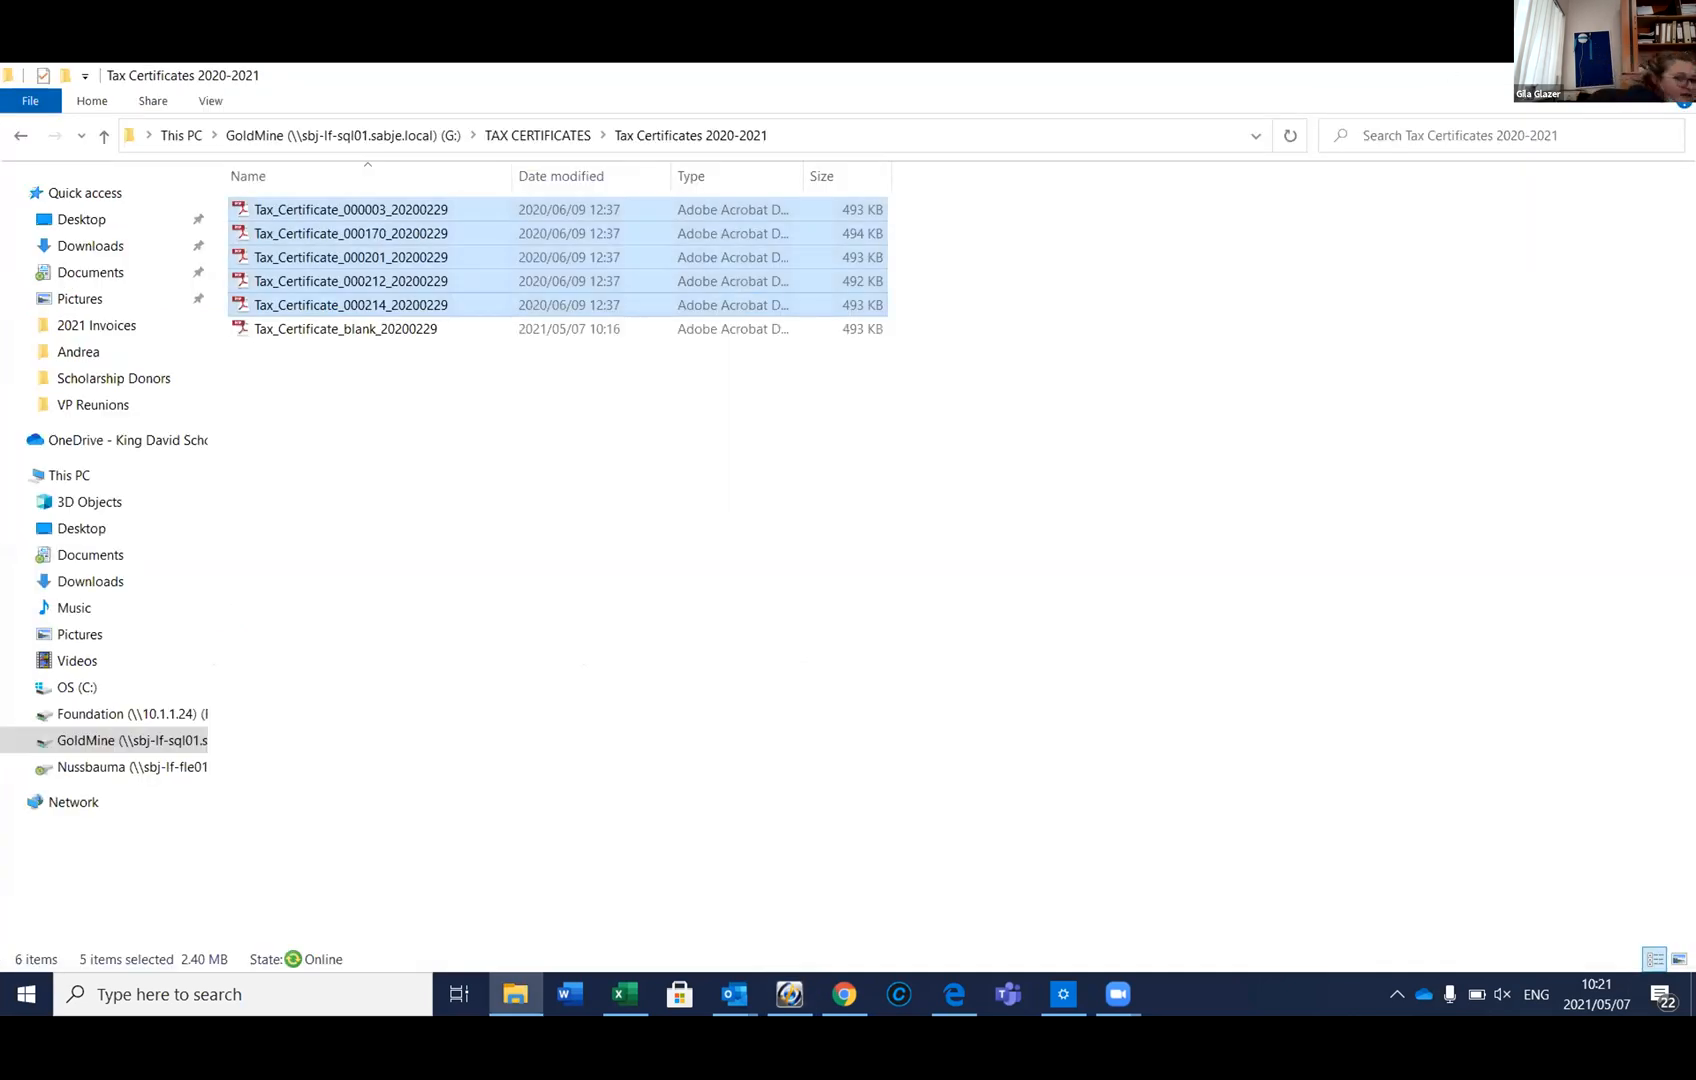
pyautogui.click(1568, 75)
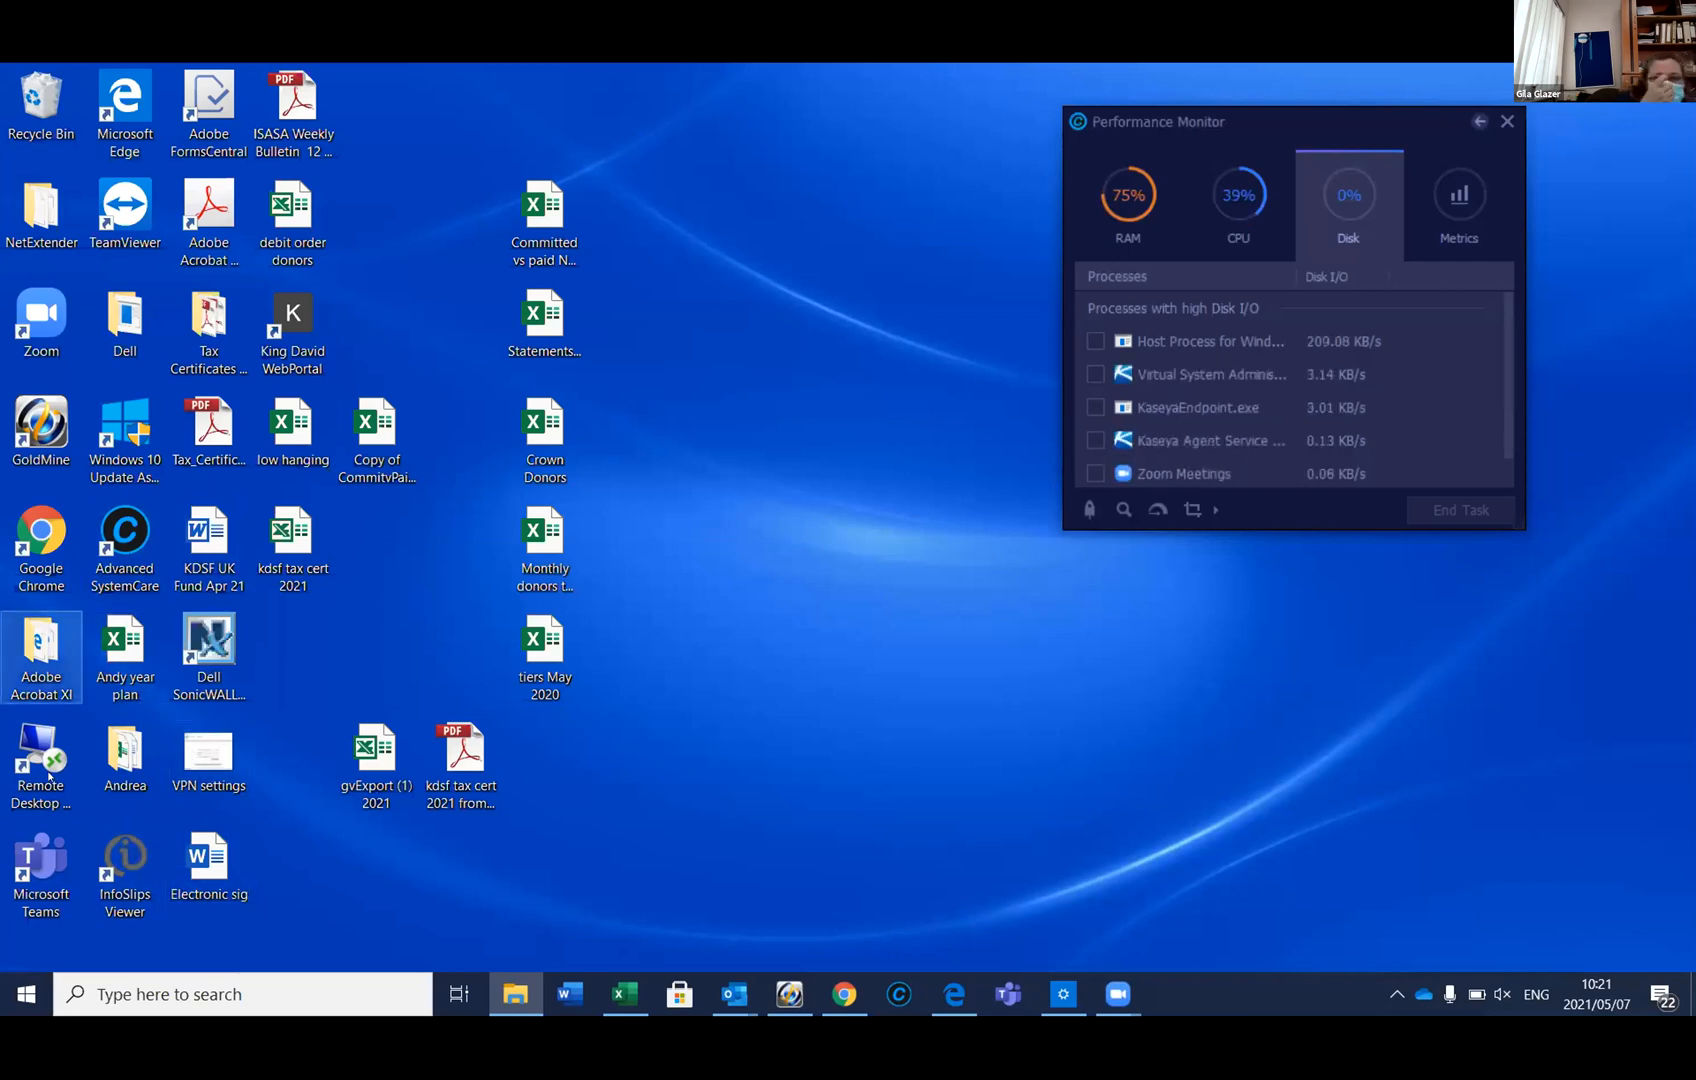
# Open a Remote Desktop session to sbj-lf-sql01 and accept the usage-policy notice
pyautogui.click(32, 770)
pyautogui.doubleClick(32, 770)
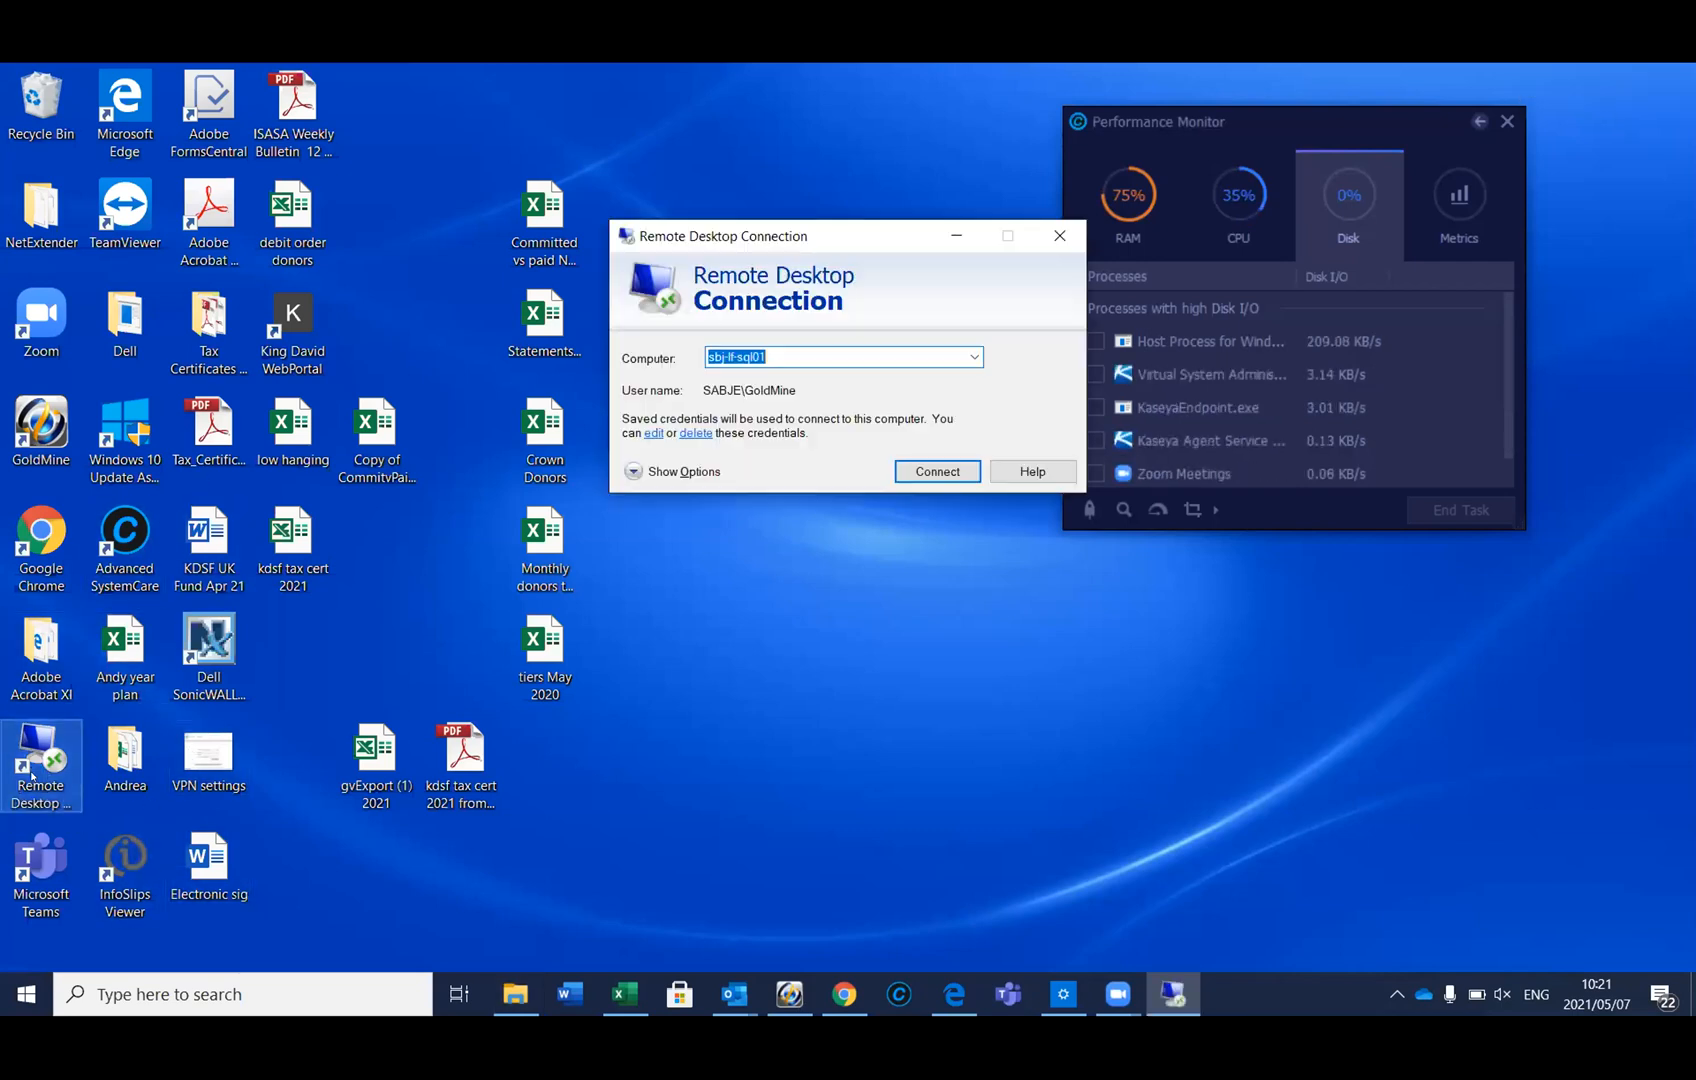
pyautogui.click(935, 474)
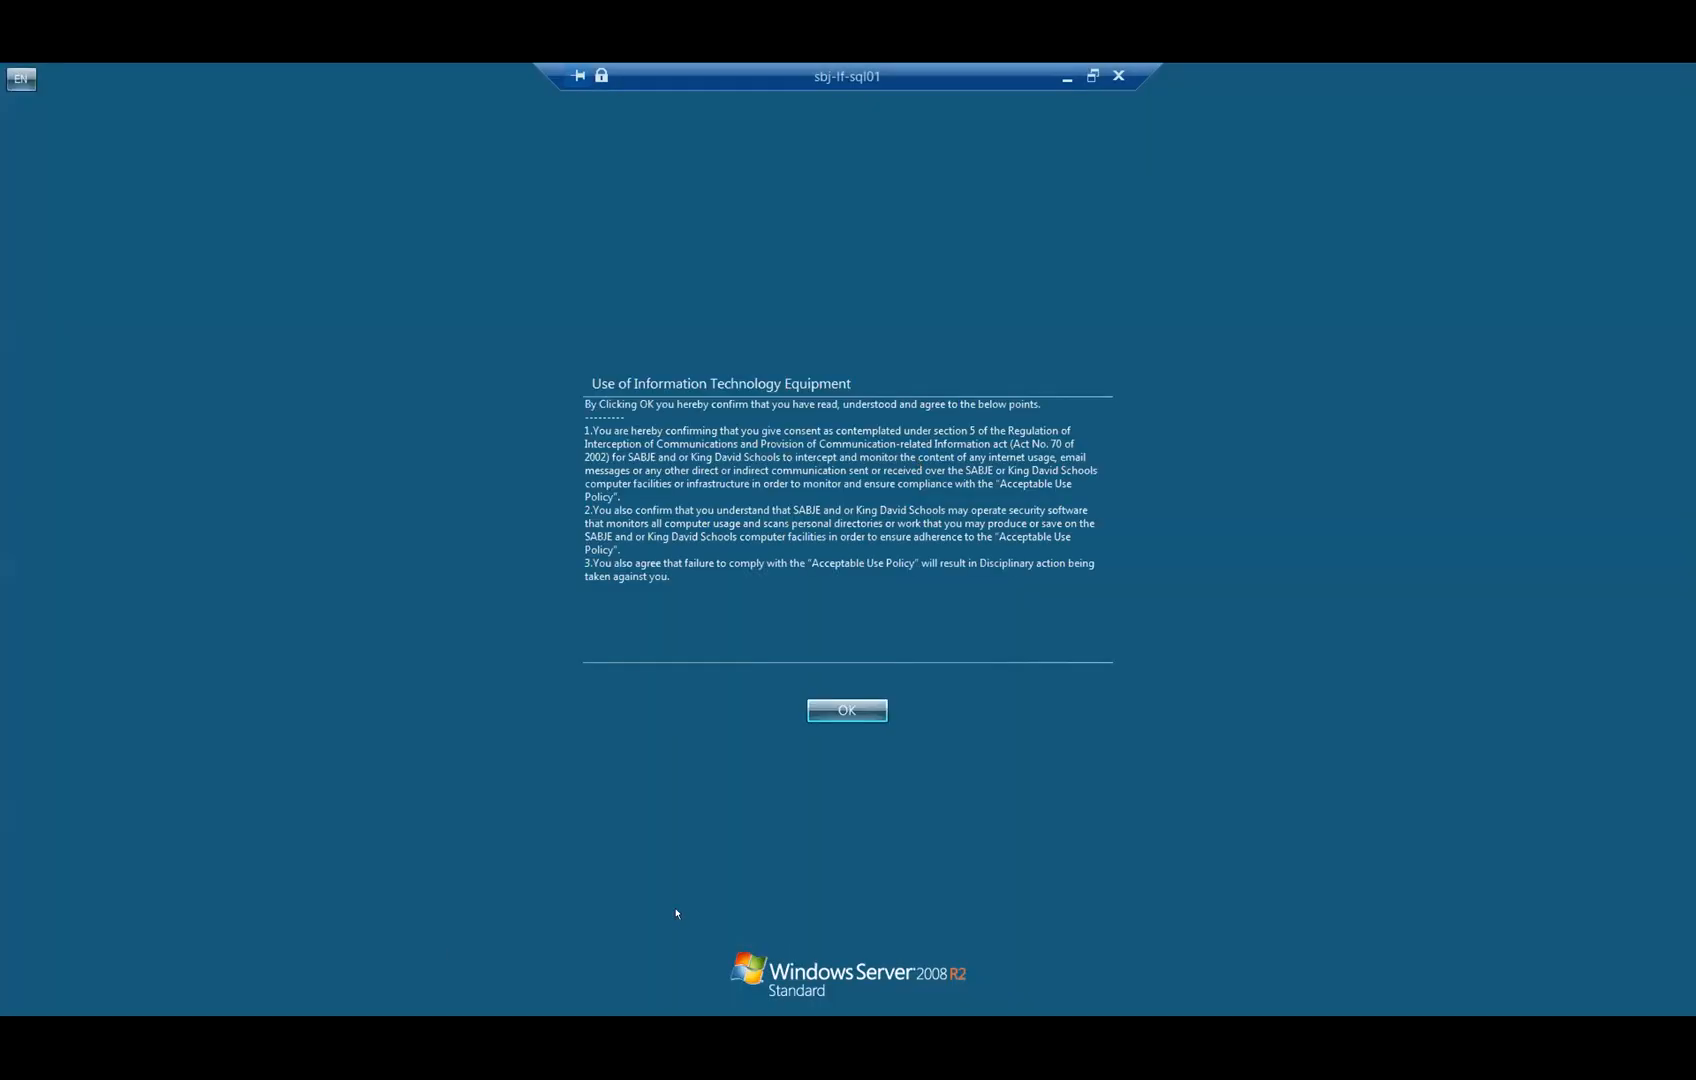
pyautogui.click(828, 703)
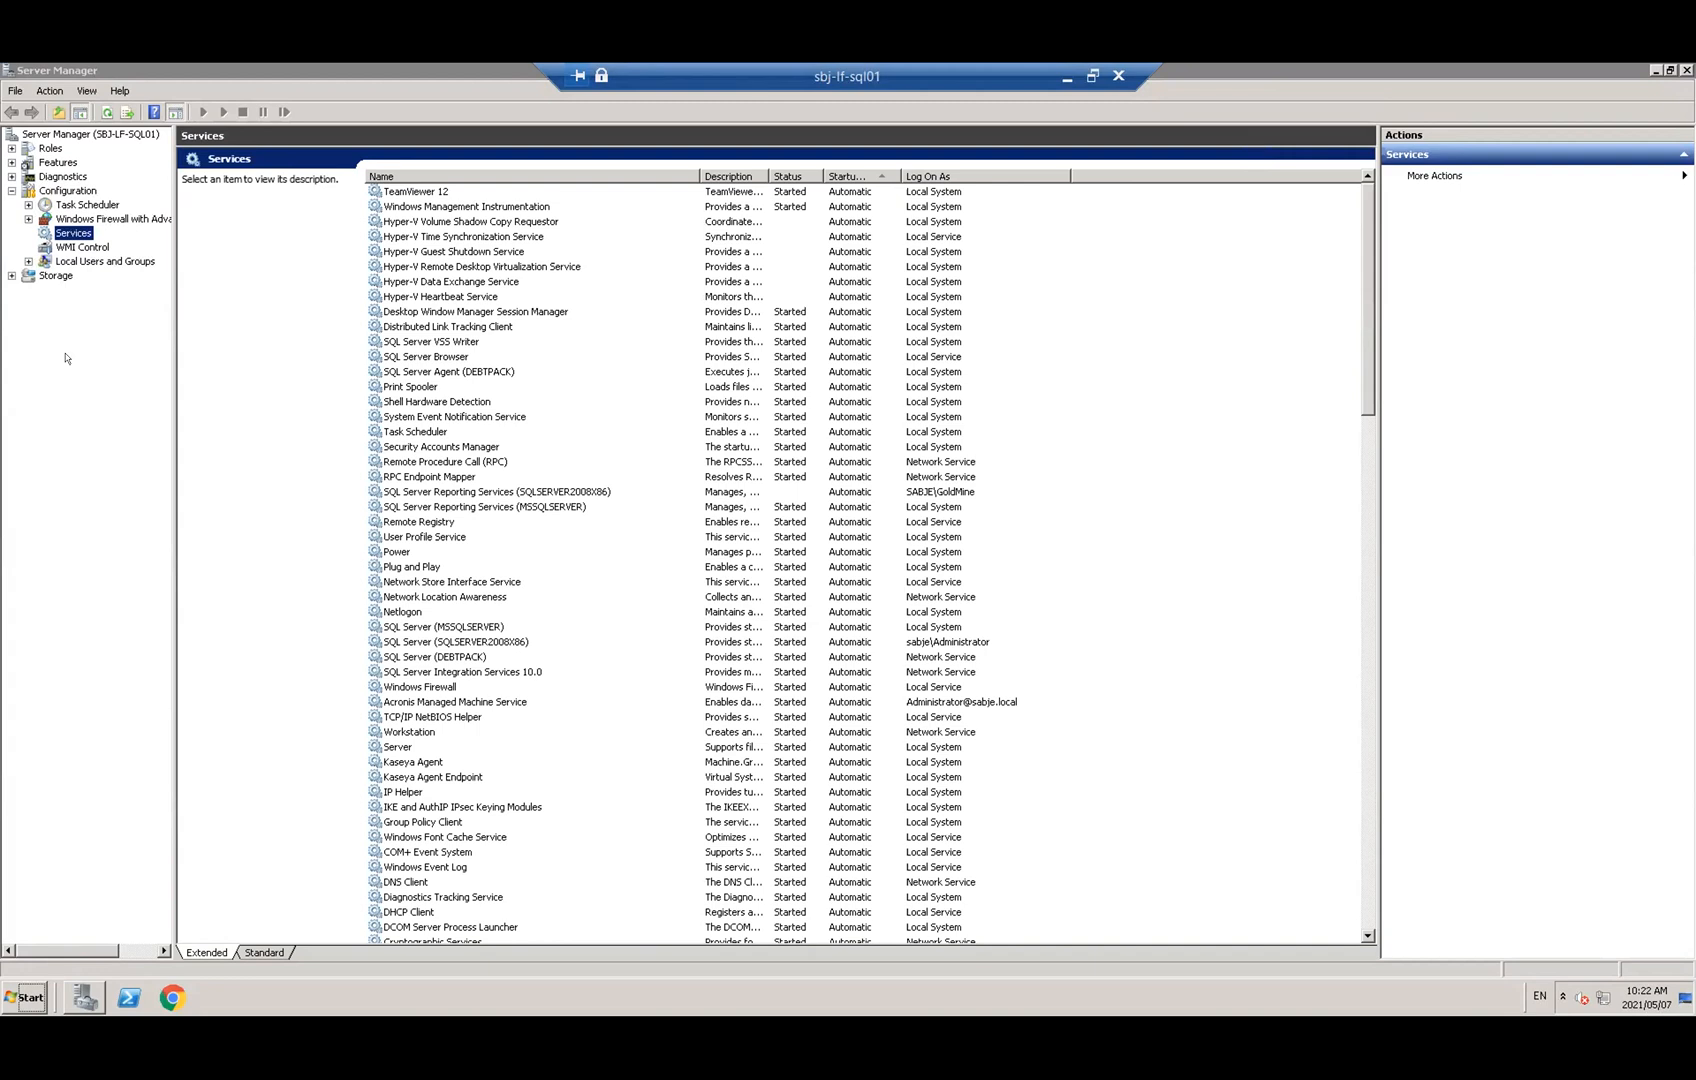
# Launch SQL Server Management Studio on the server, closing Configuration Manager opened by mistake
pyautogui.click(27, 994)
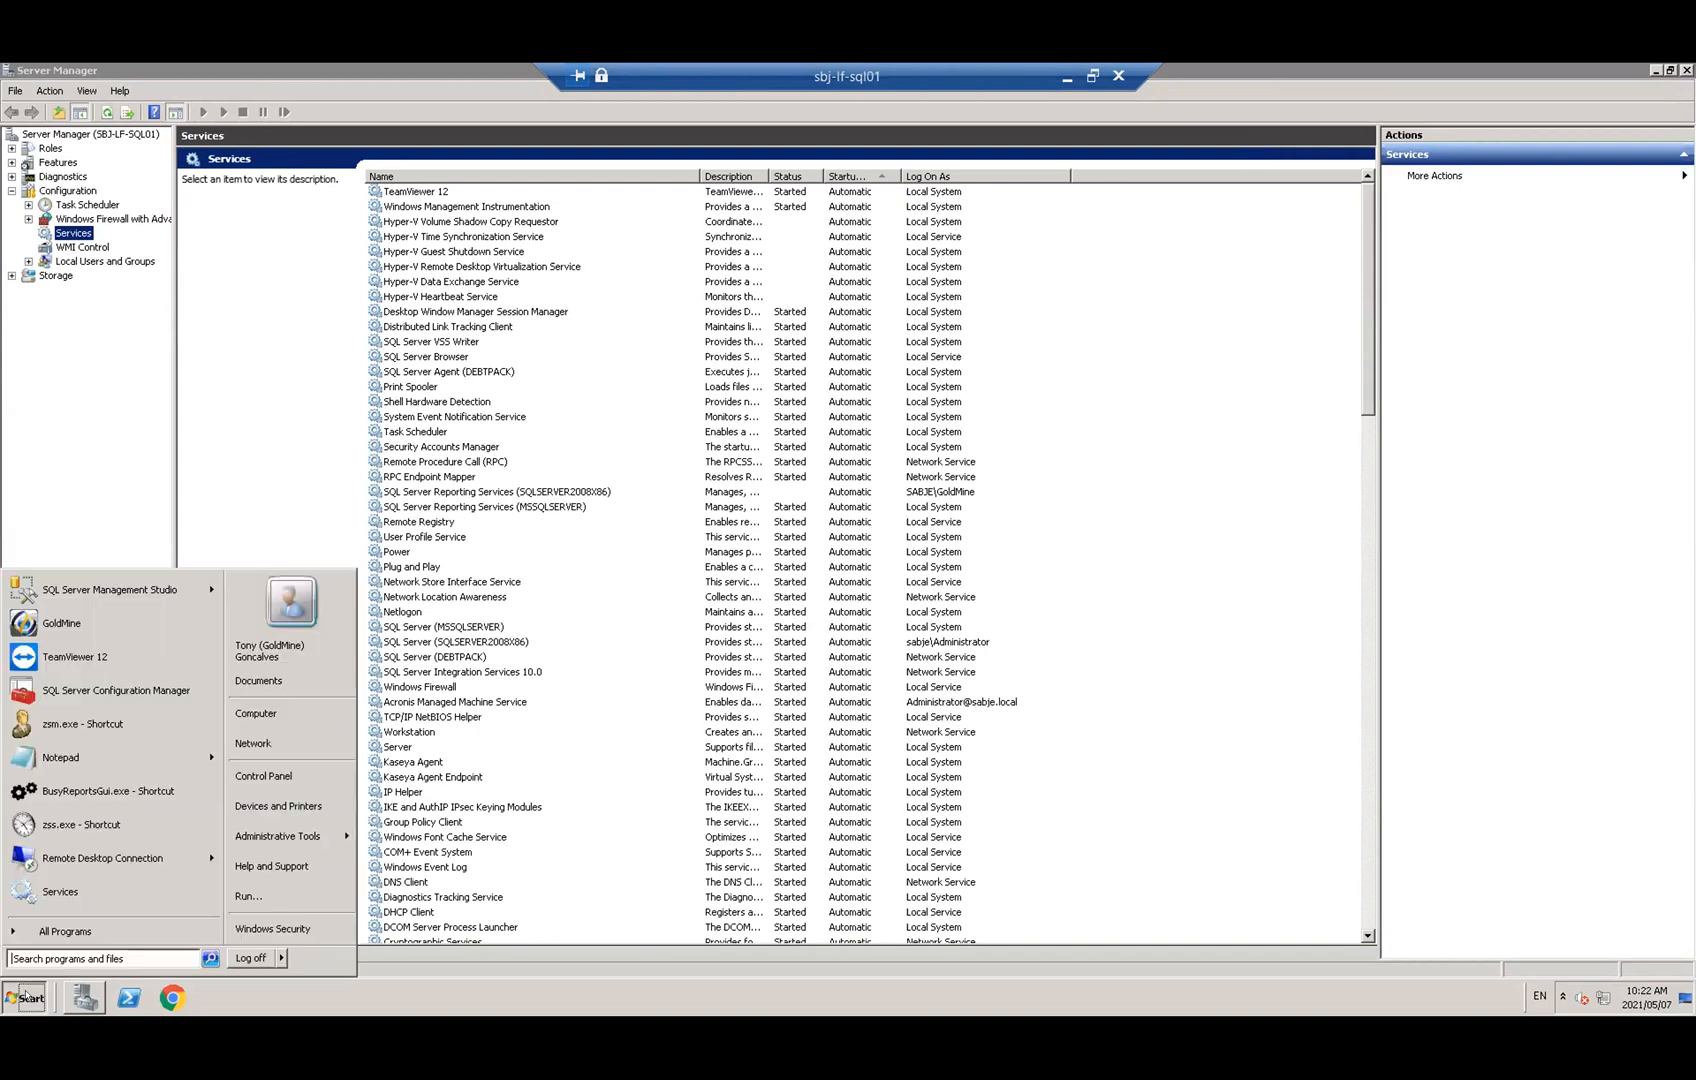
pyautogui.click(111, 684)
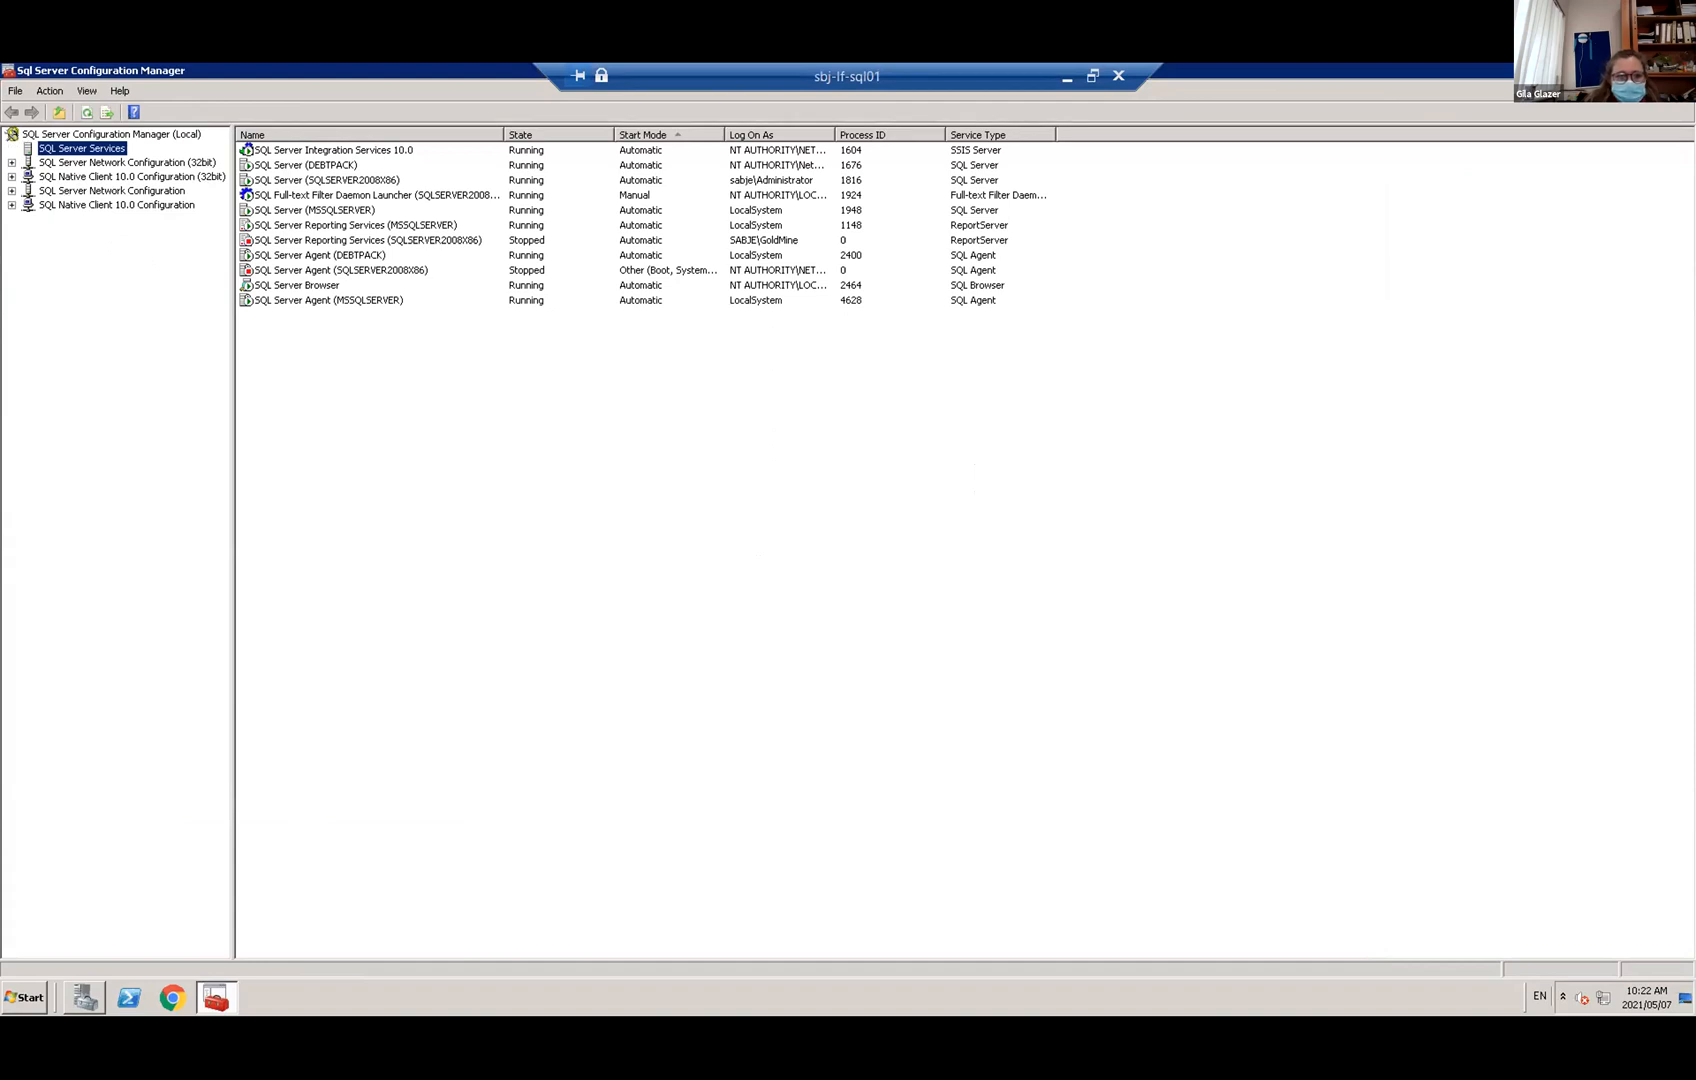
pyautogui.click(1686, 70)
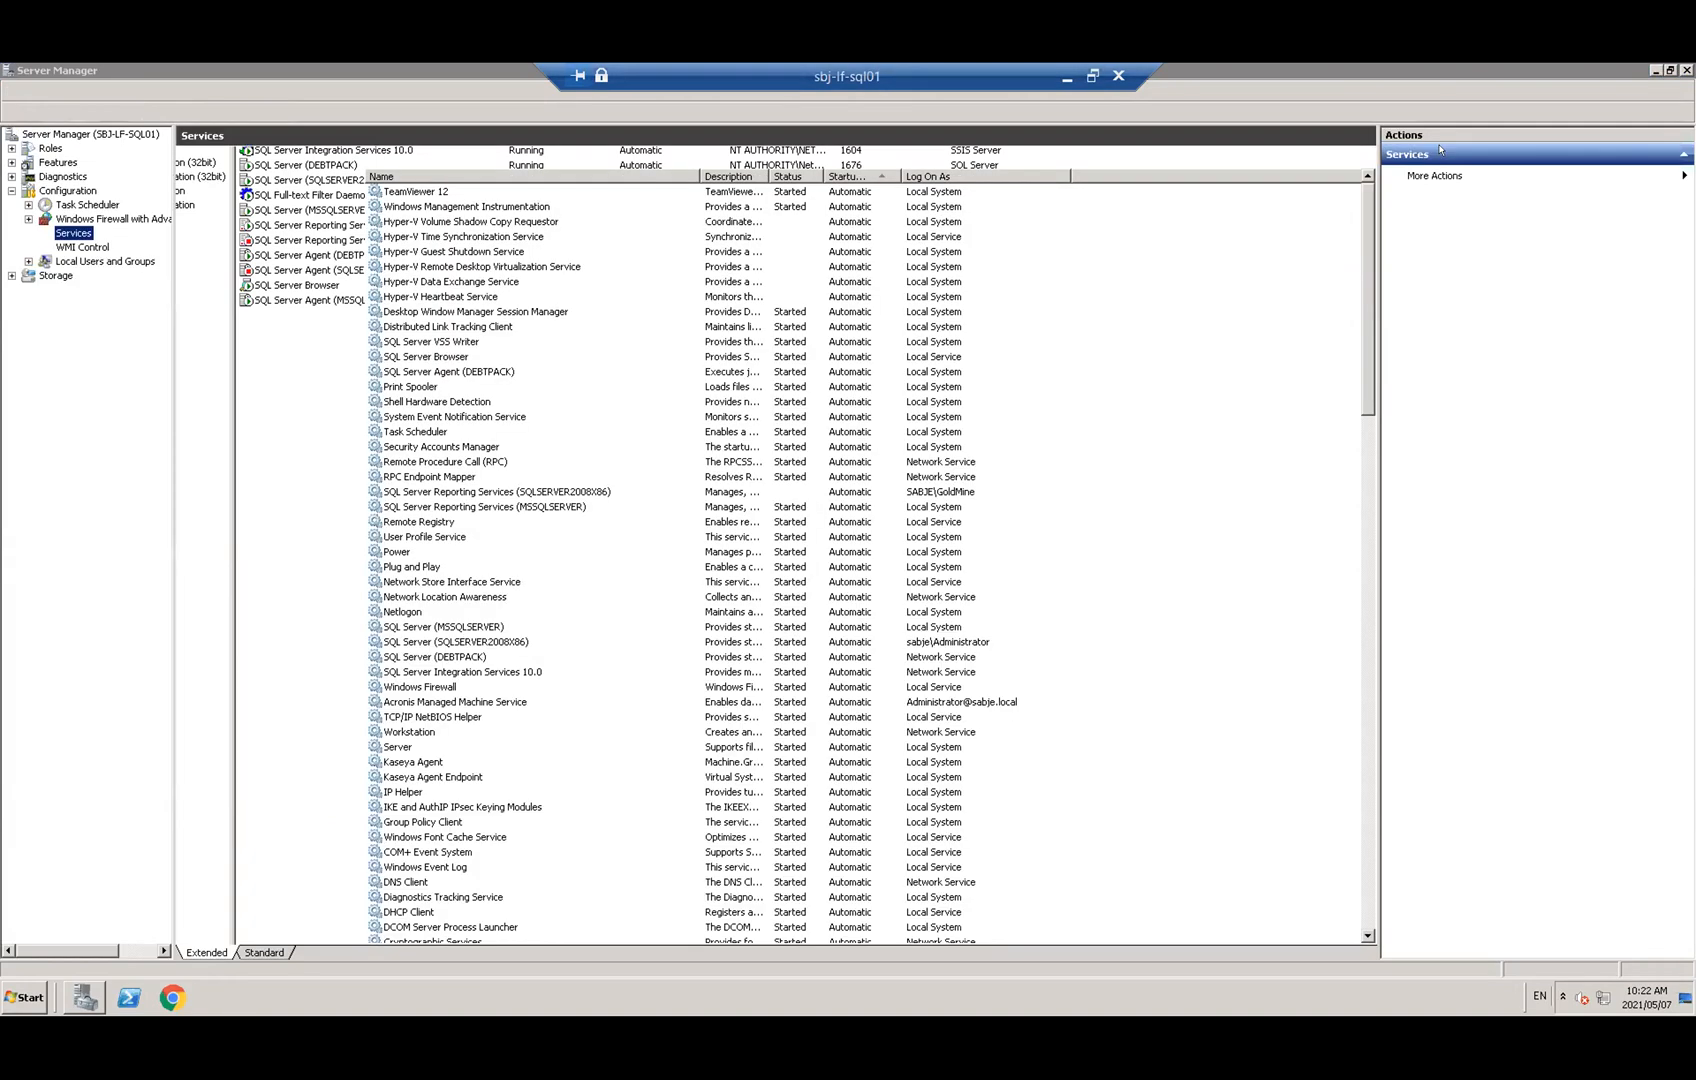
pyautogui.click(24, 1008)
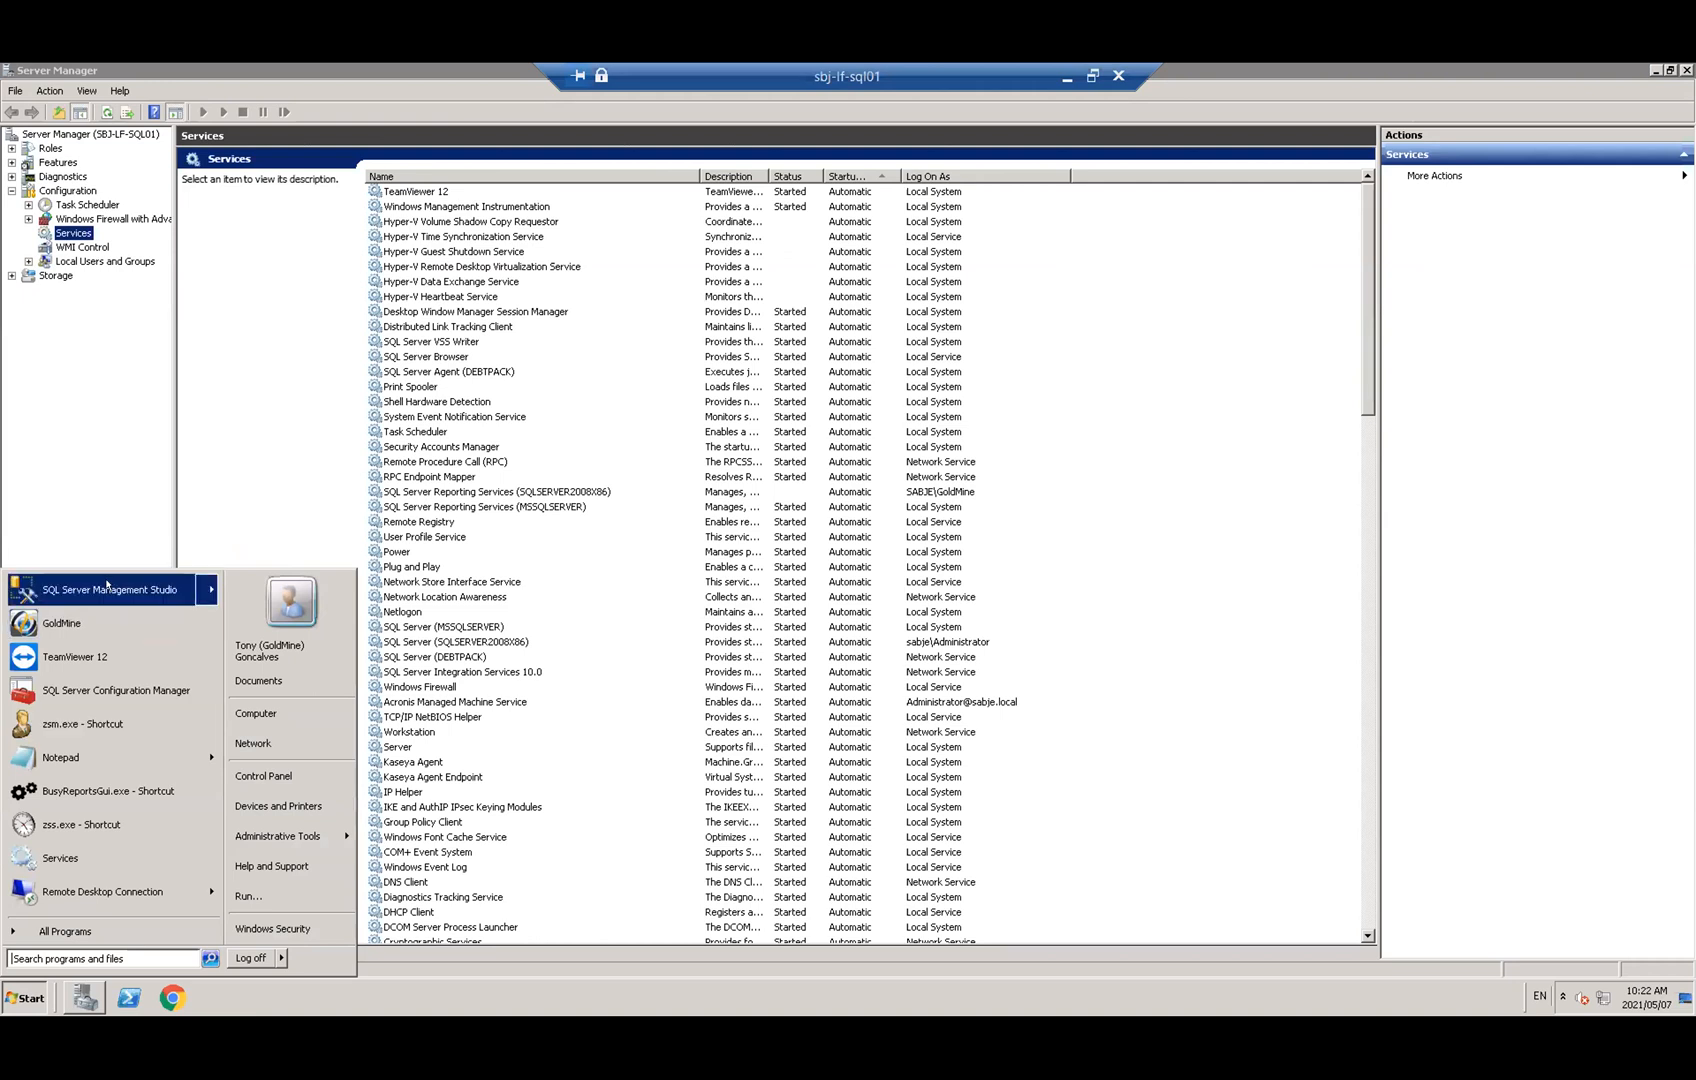
pyautogui.moveTo(209, 586)
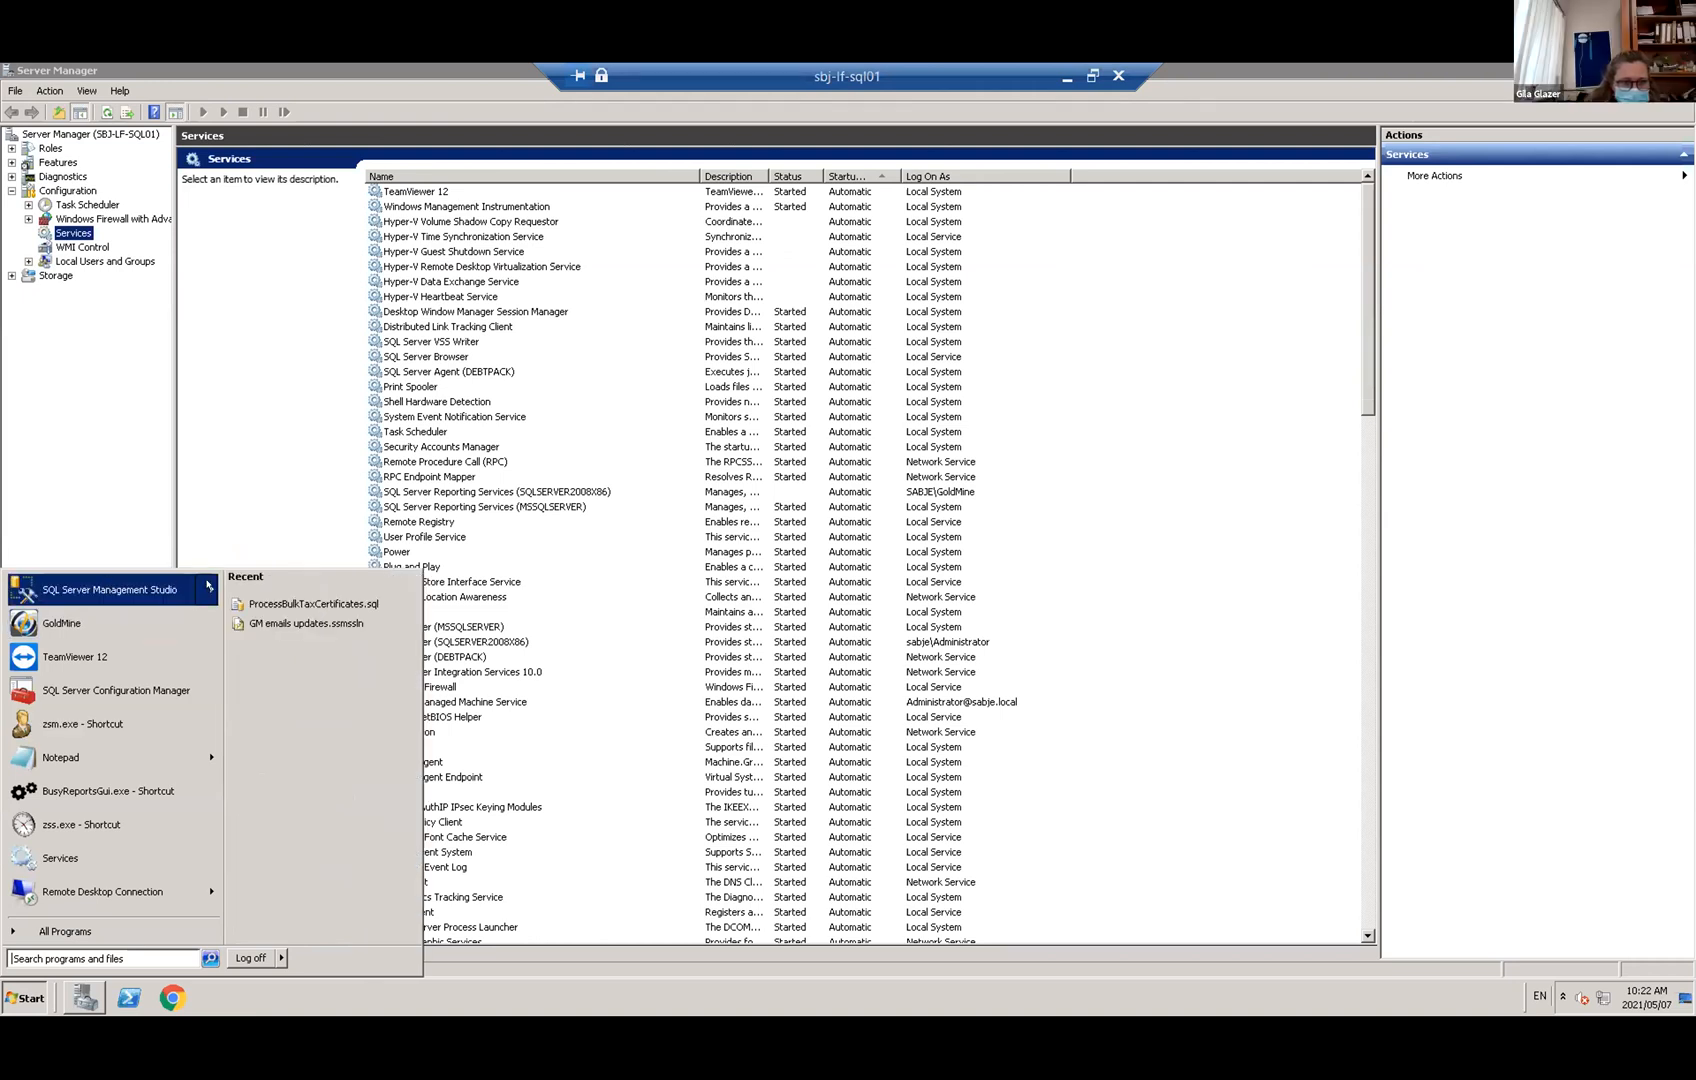
pyautogui.click(119, 587)
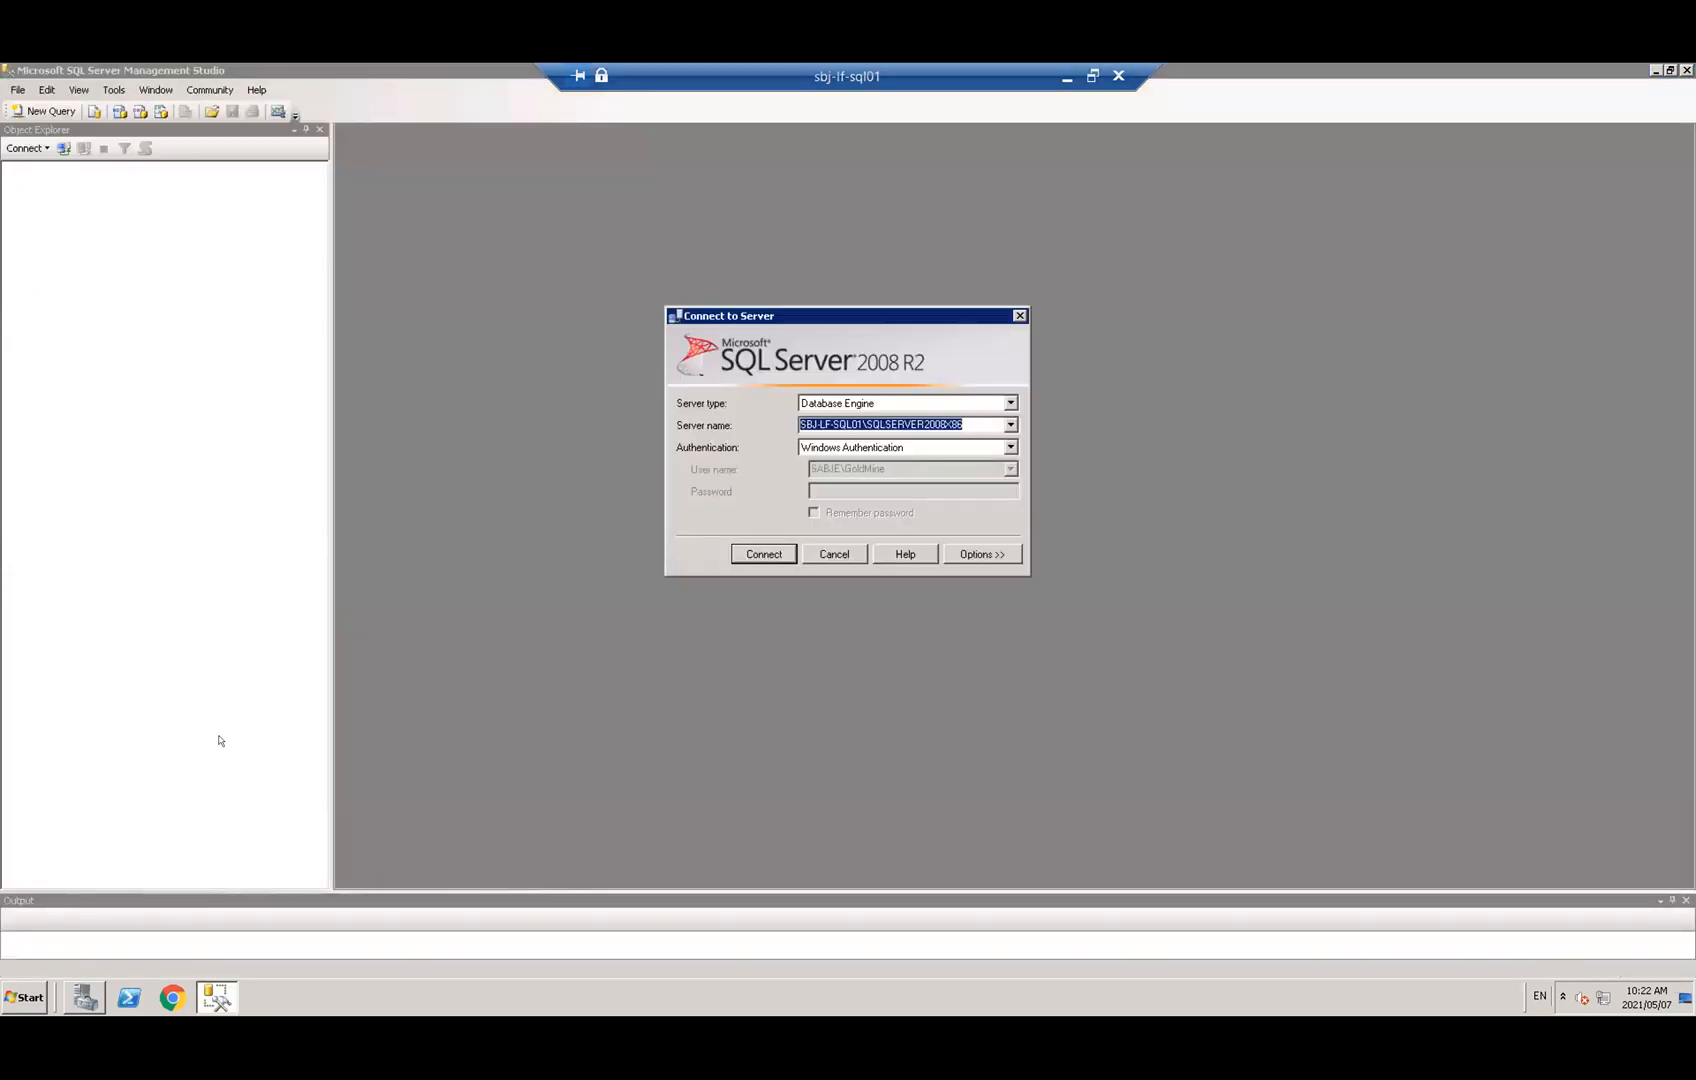
# Connect to SBJ-LF-SQL01\SQLSERVER2008X86, open a new query and minimize the remote session
pyautogui.click(761, 553)
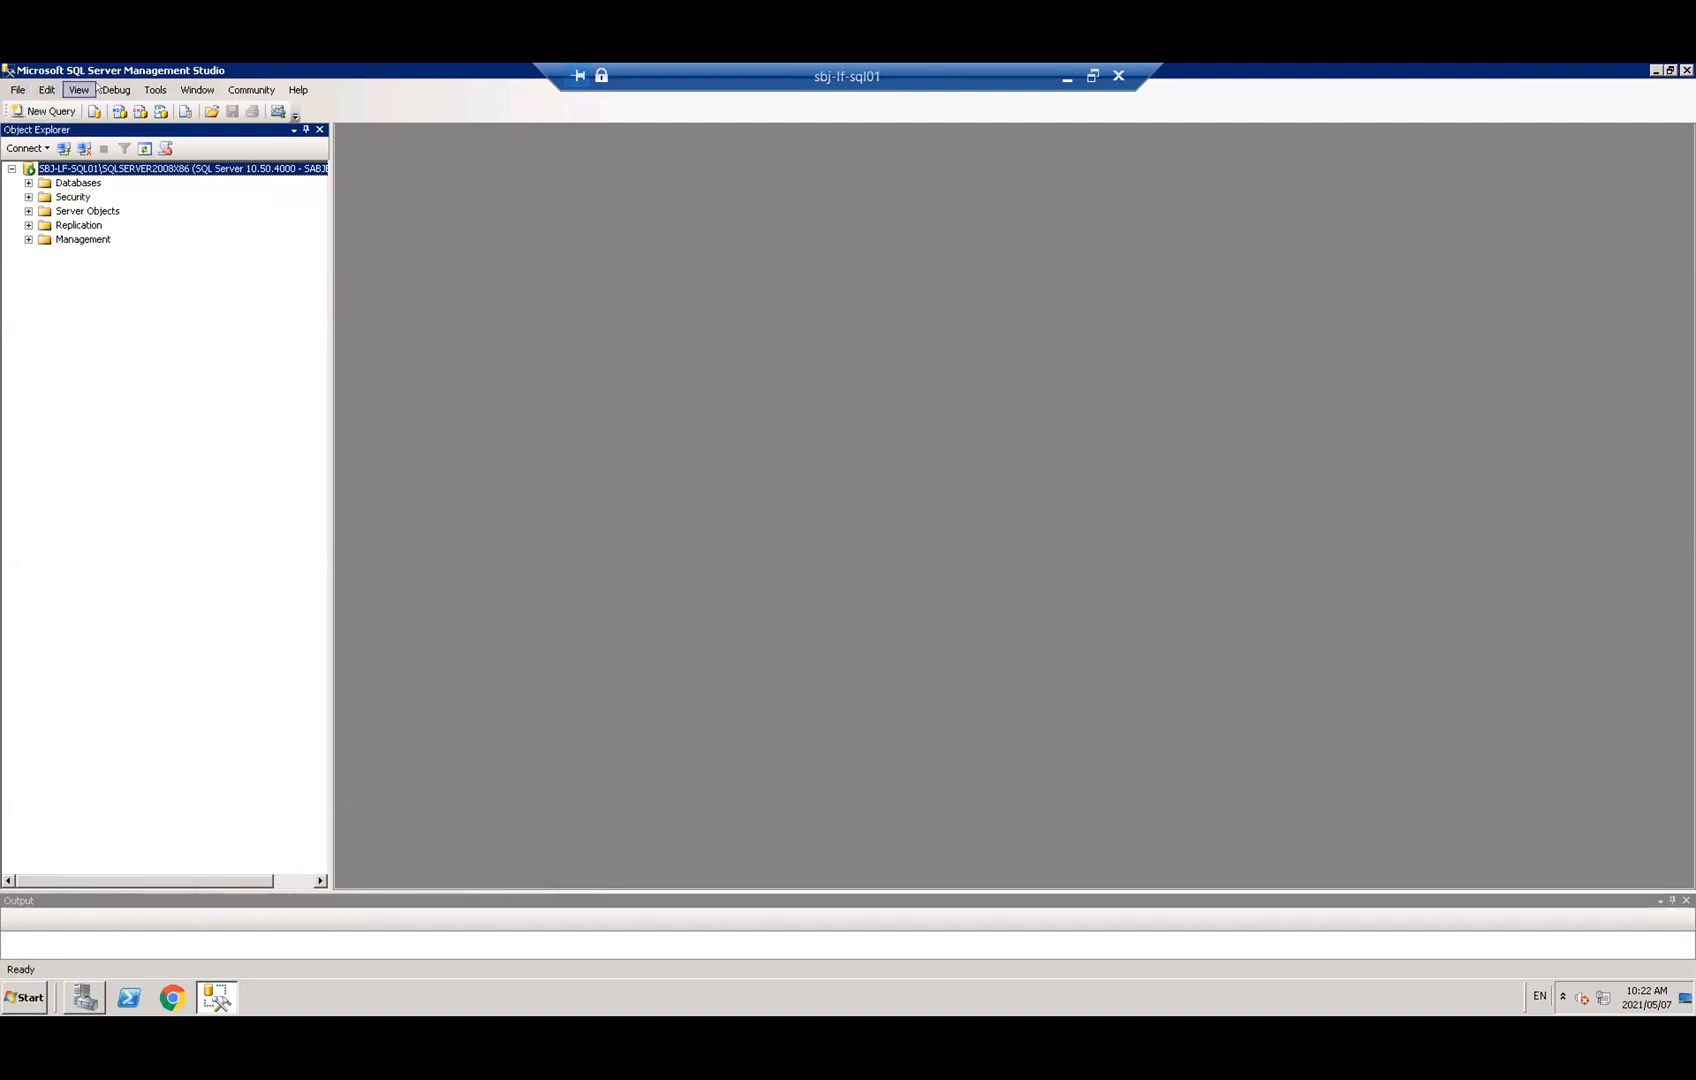
pyautogui.click(36, 106)
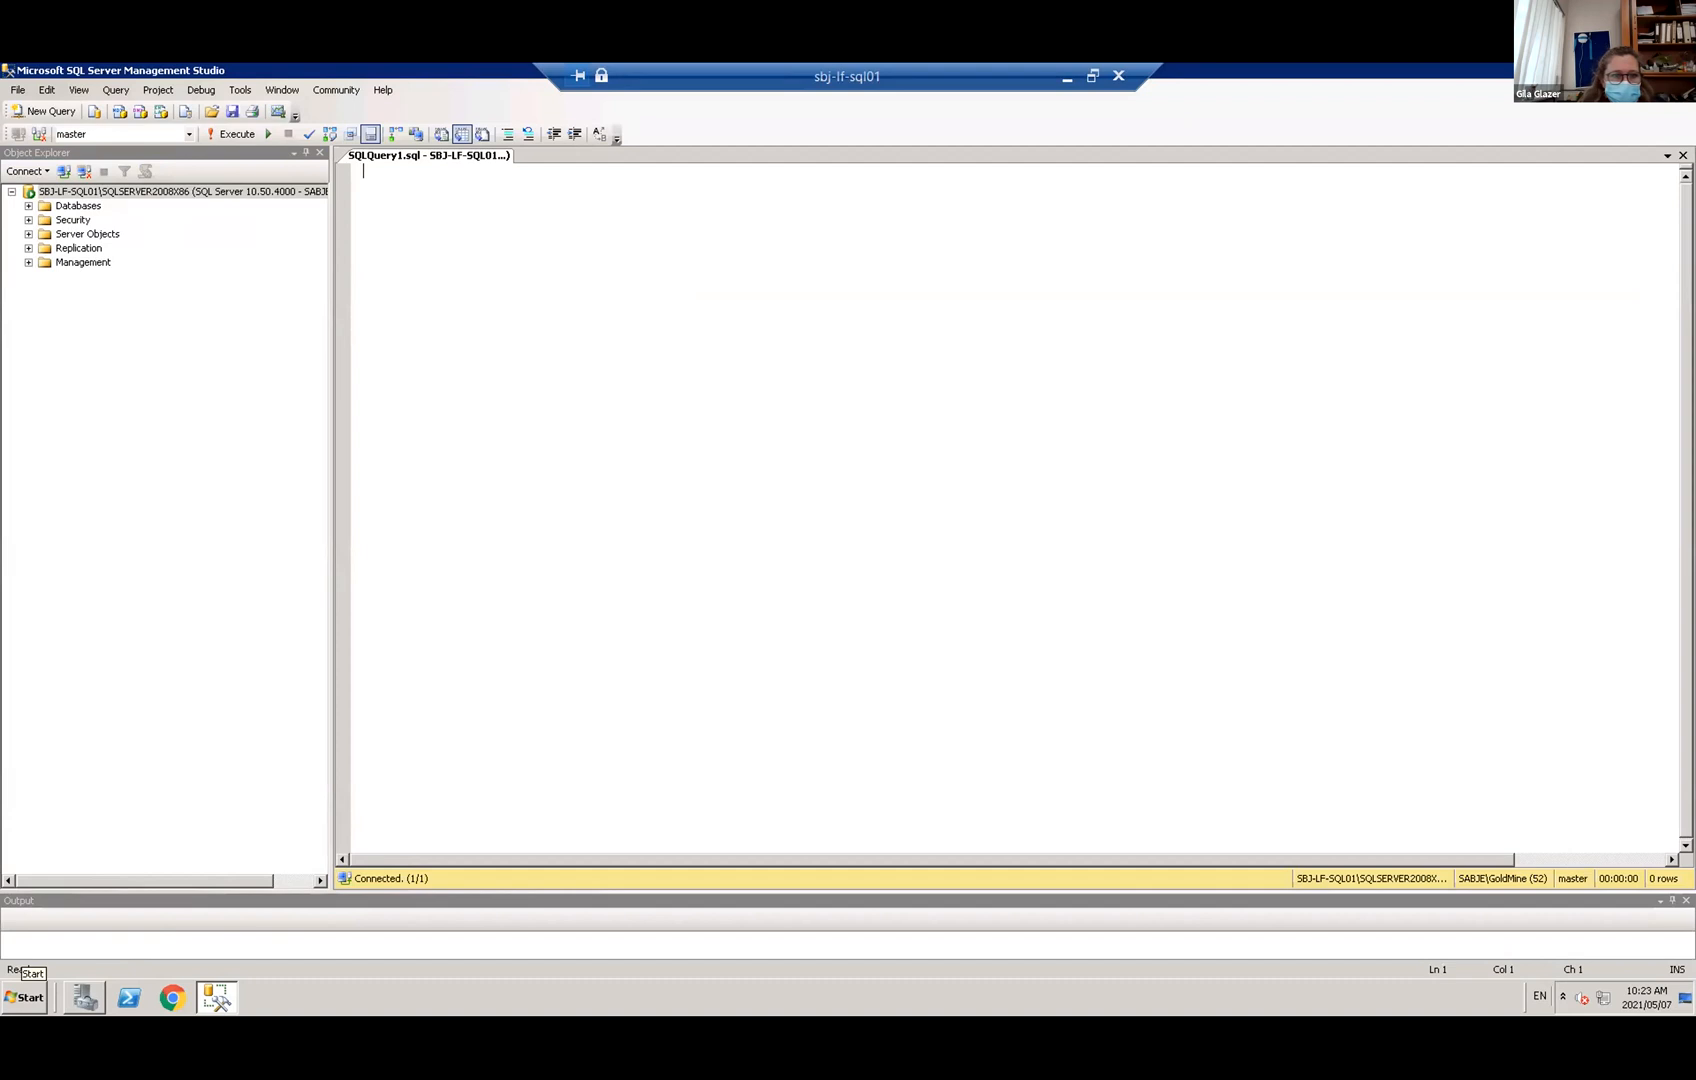
pyautogui.click(1067, 77)
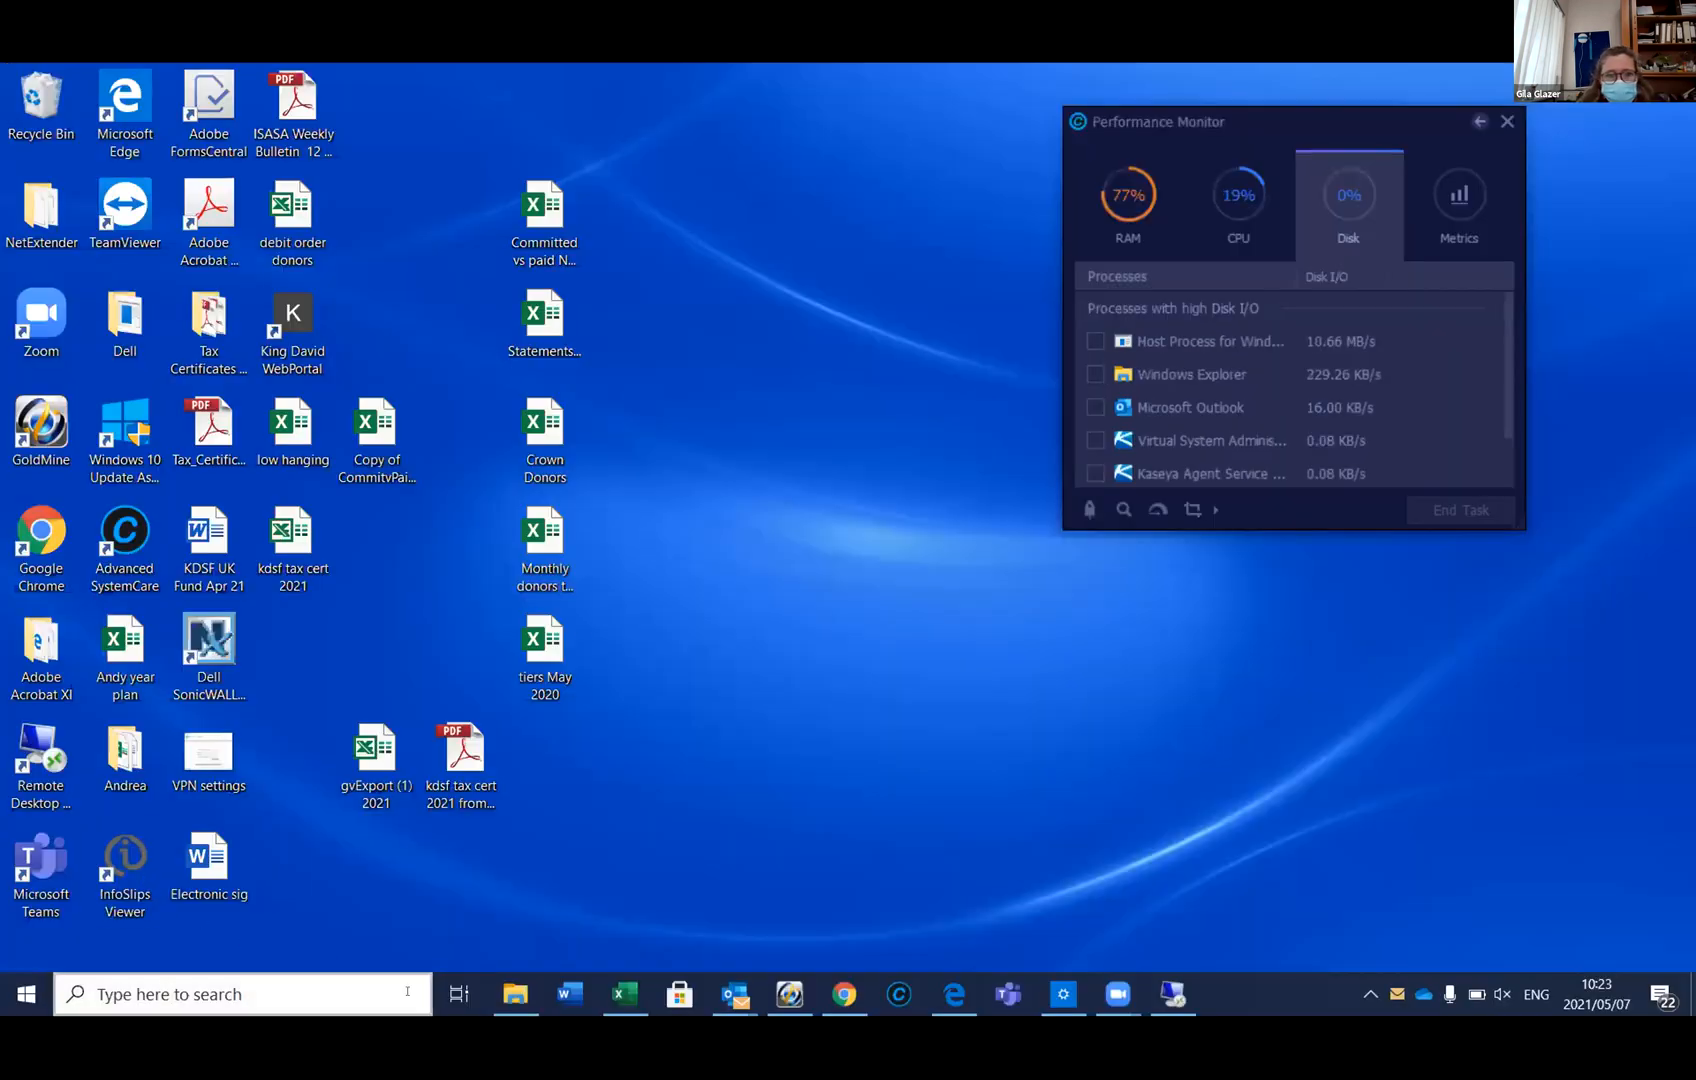
# Return to Outlook and browse the test and Case# e-mails in the KDSF contact folder
pyautogui.moveTo(735, 993)
pyautogui.click(143, 862)
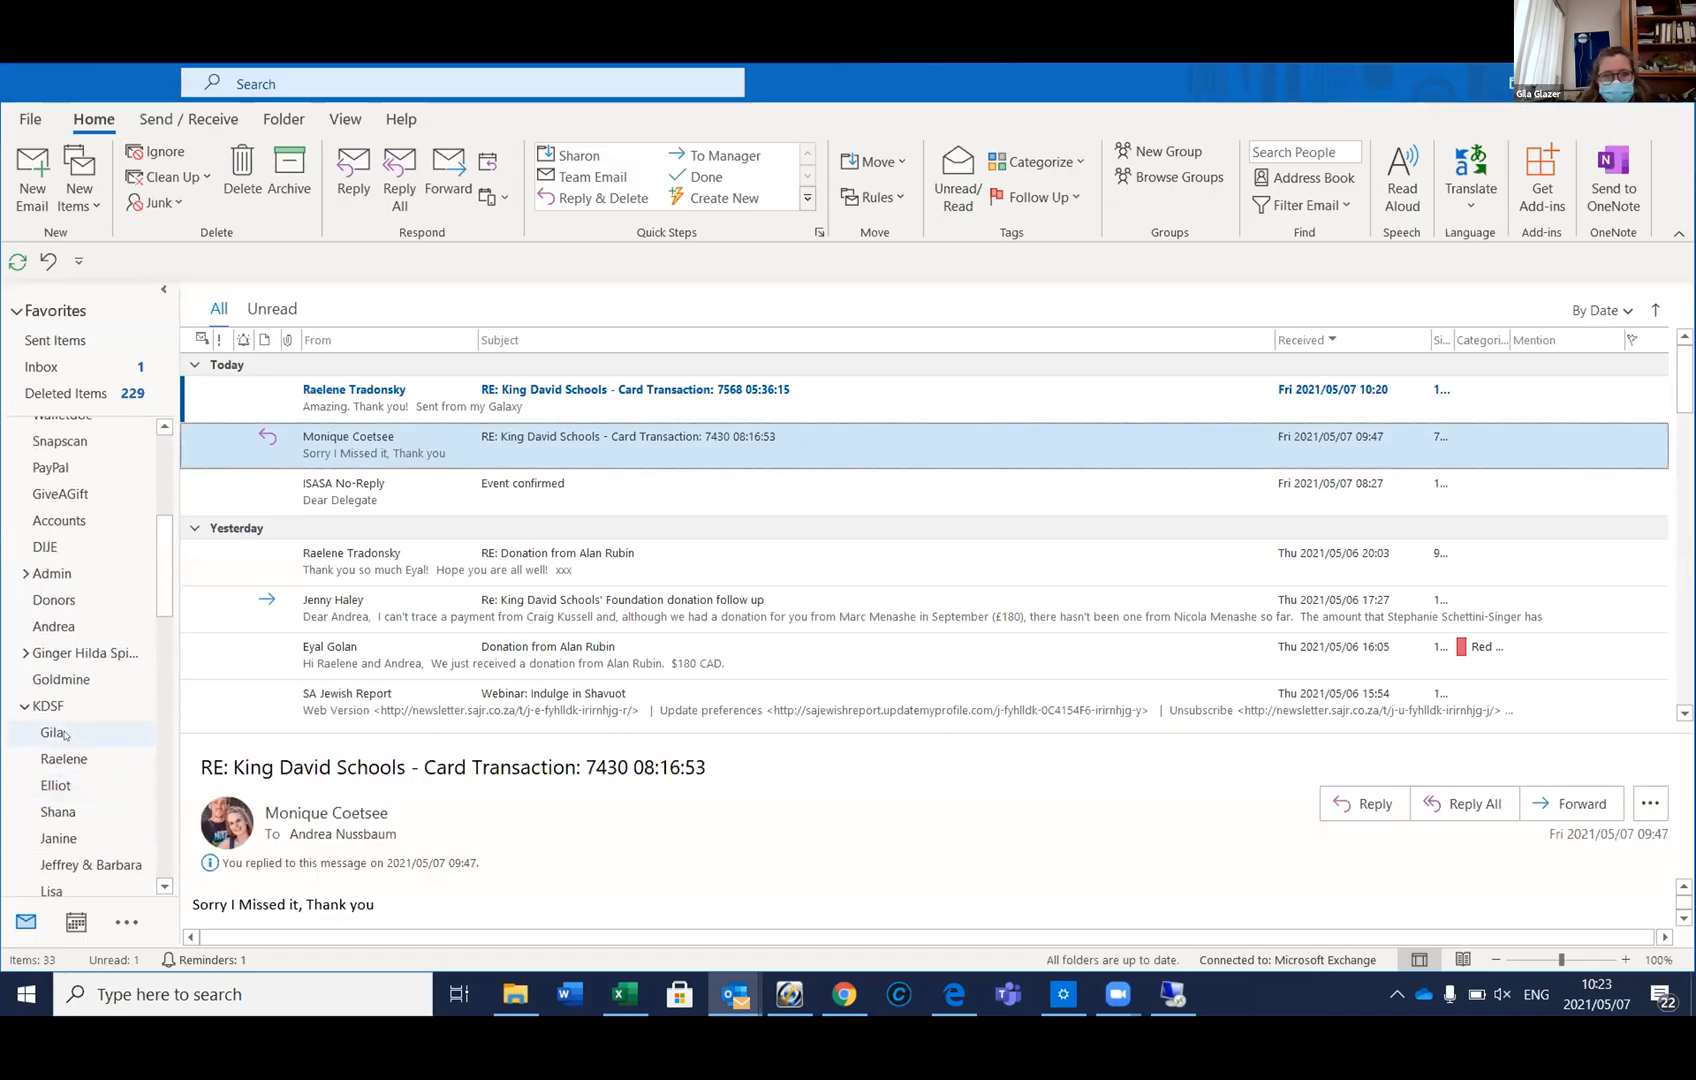
pyautogui.click(62, 733)
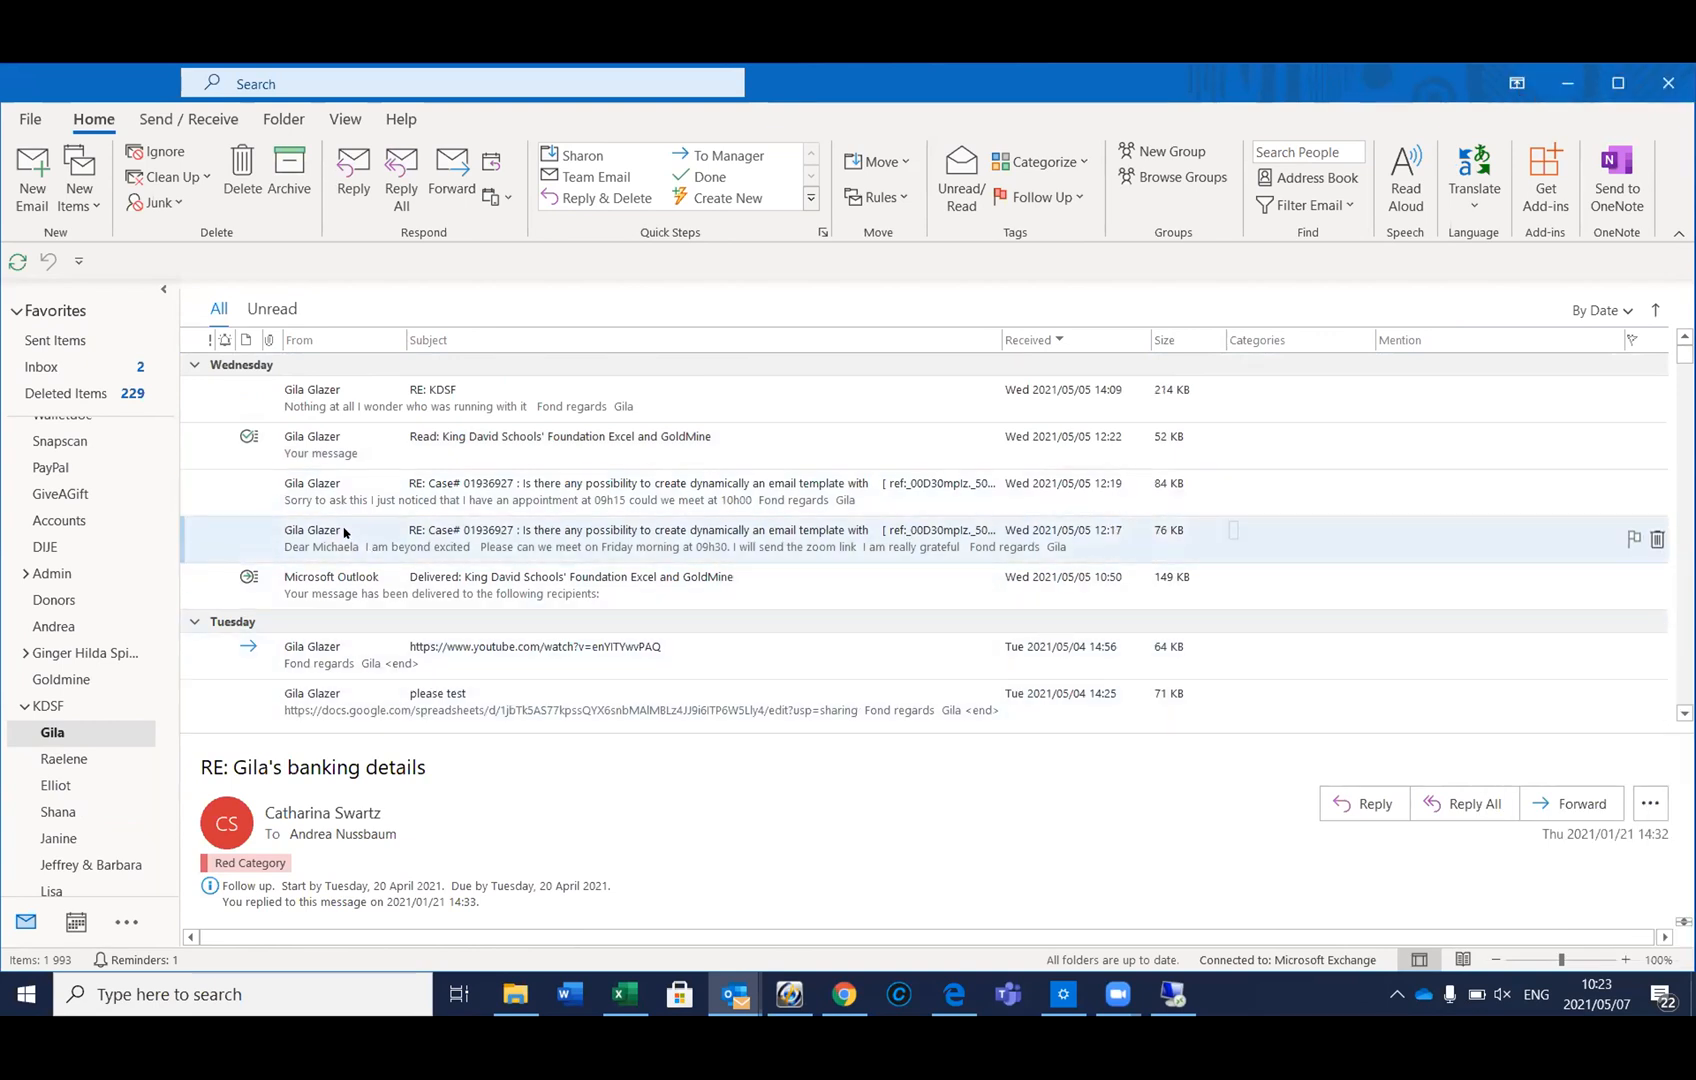
pyautogui.click(418, 706)
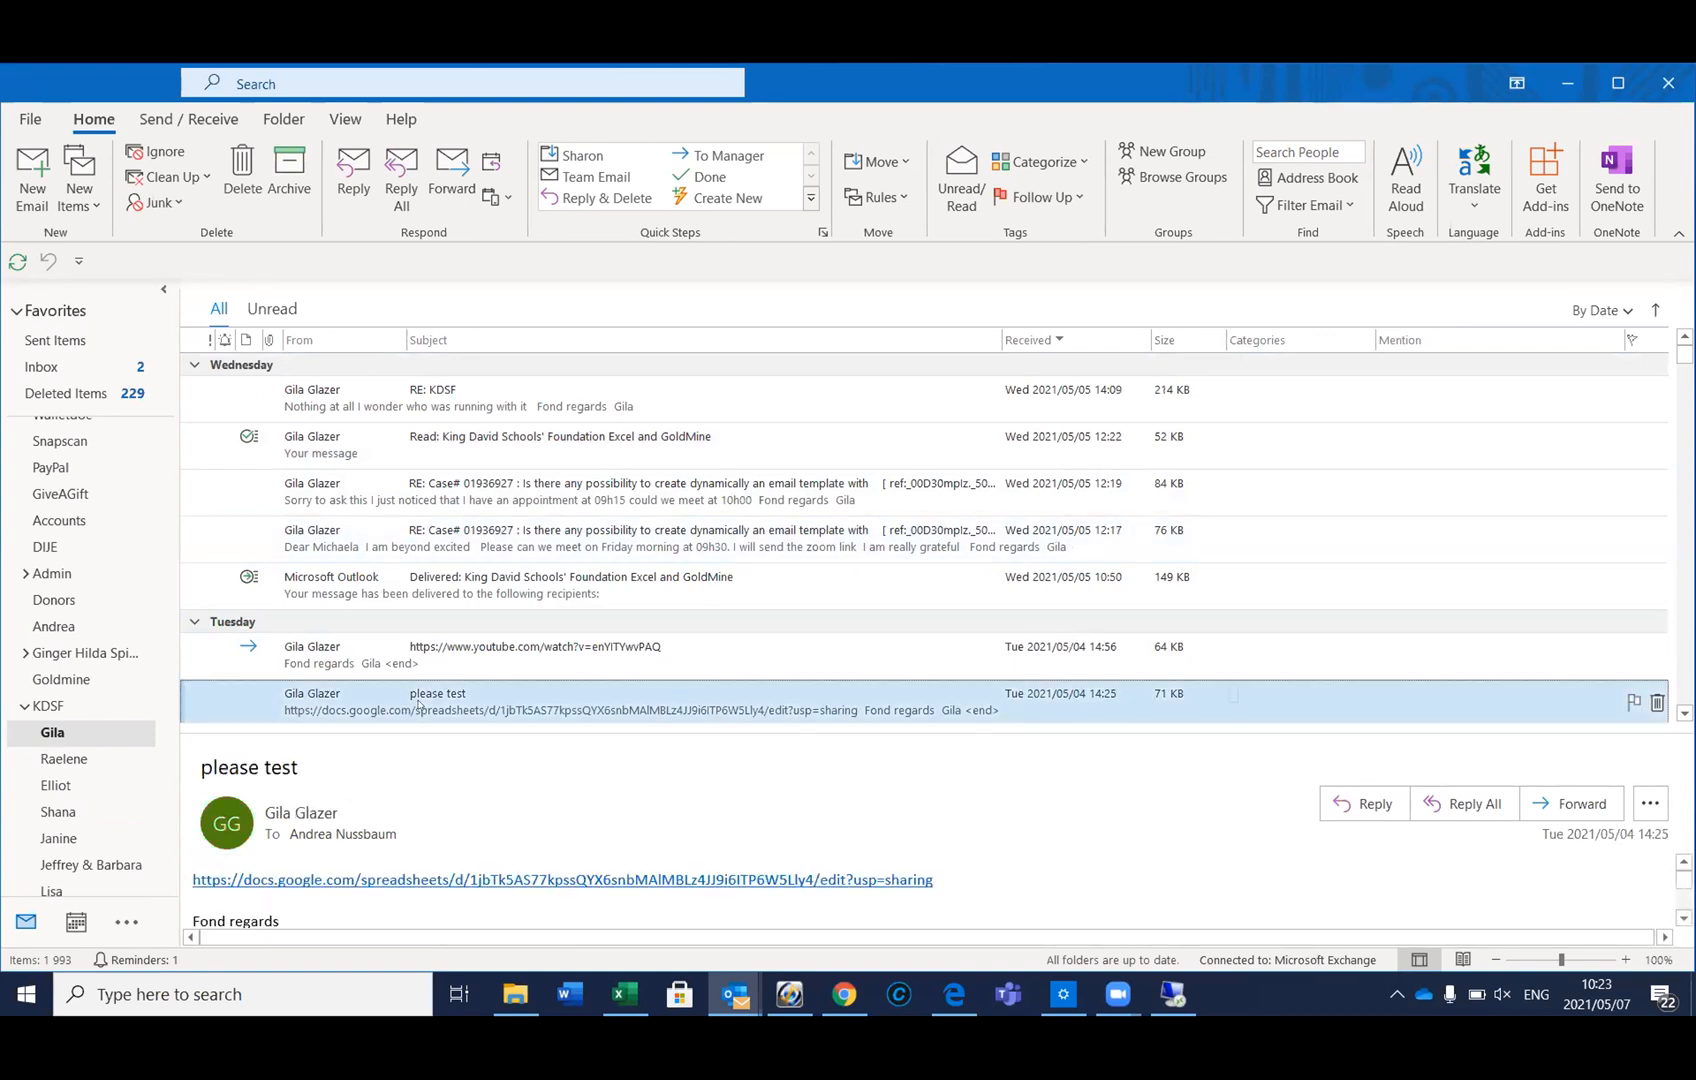
pyautogui.scroll(-2, 418, 706)
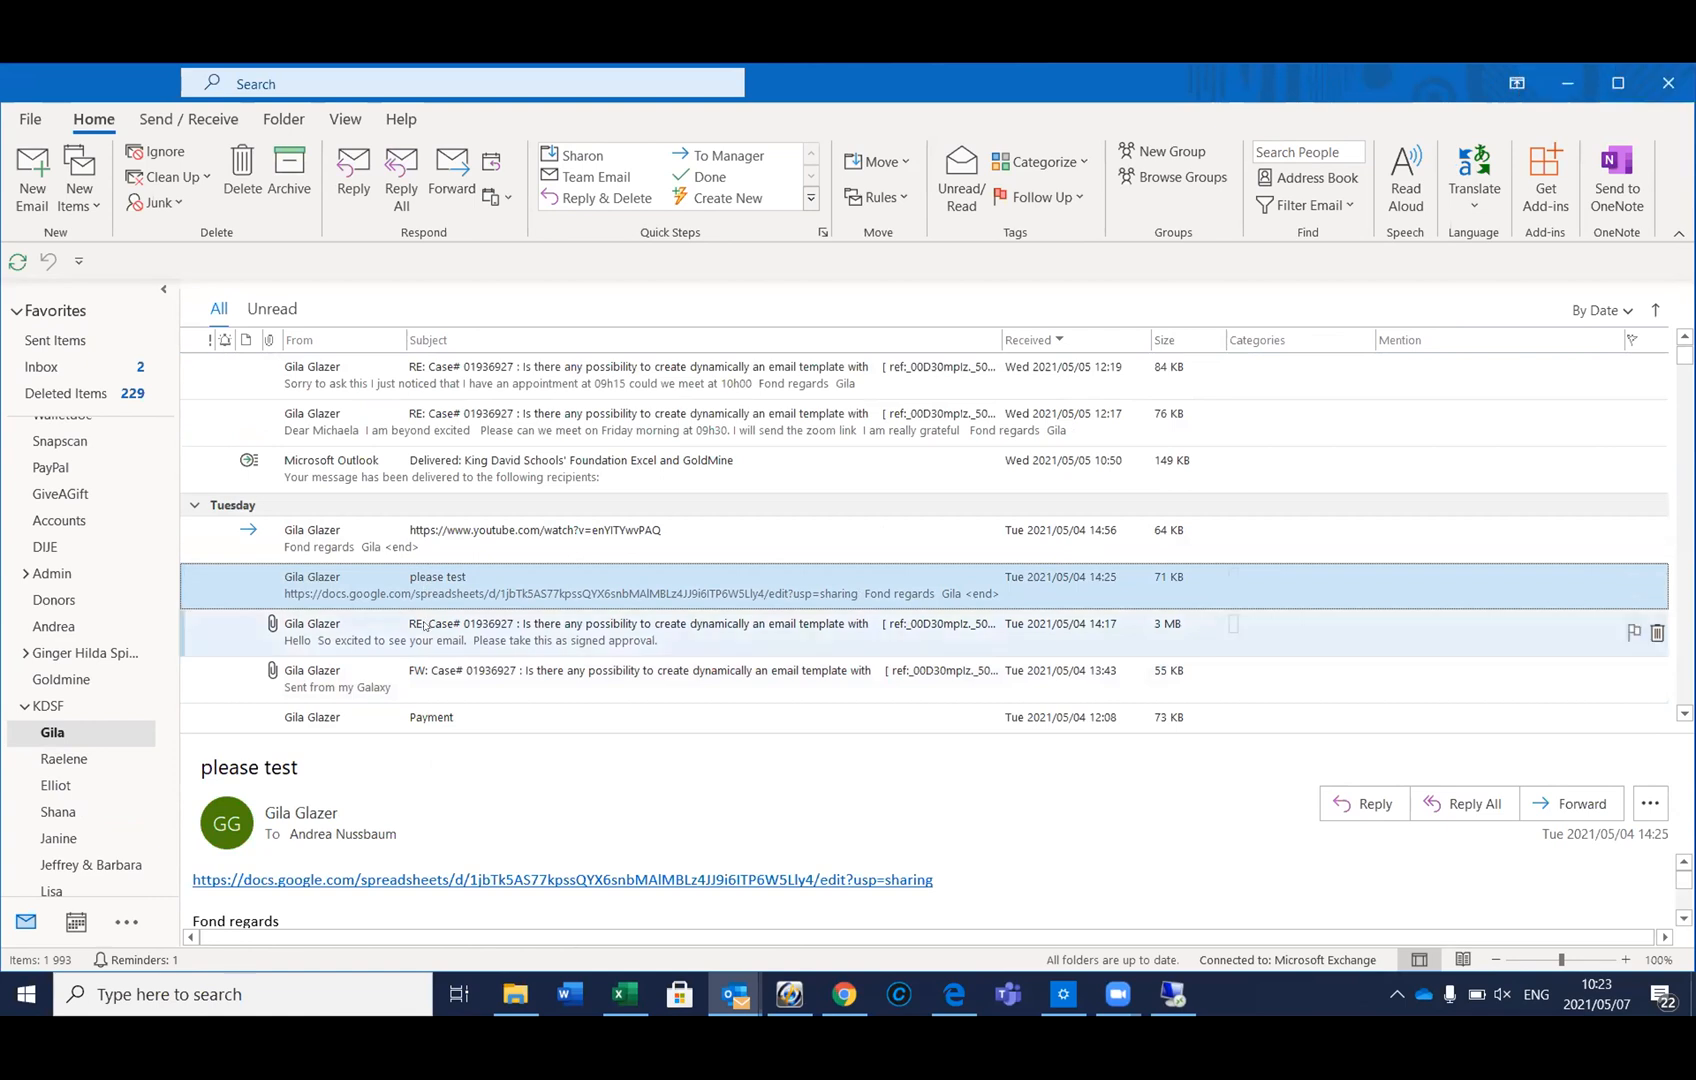
pyautogui.click(425, 626)
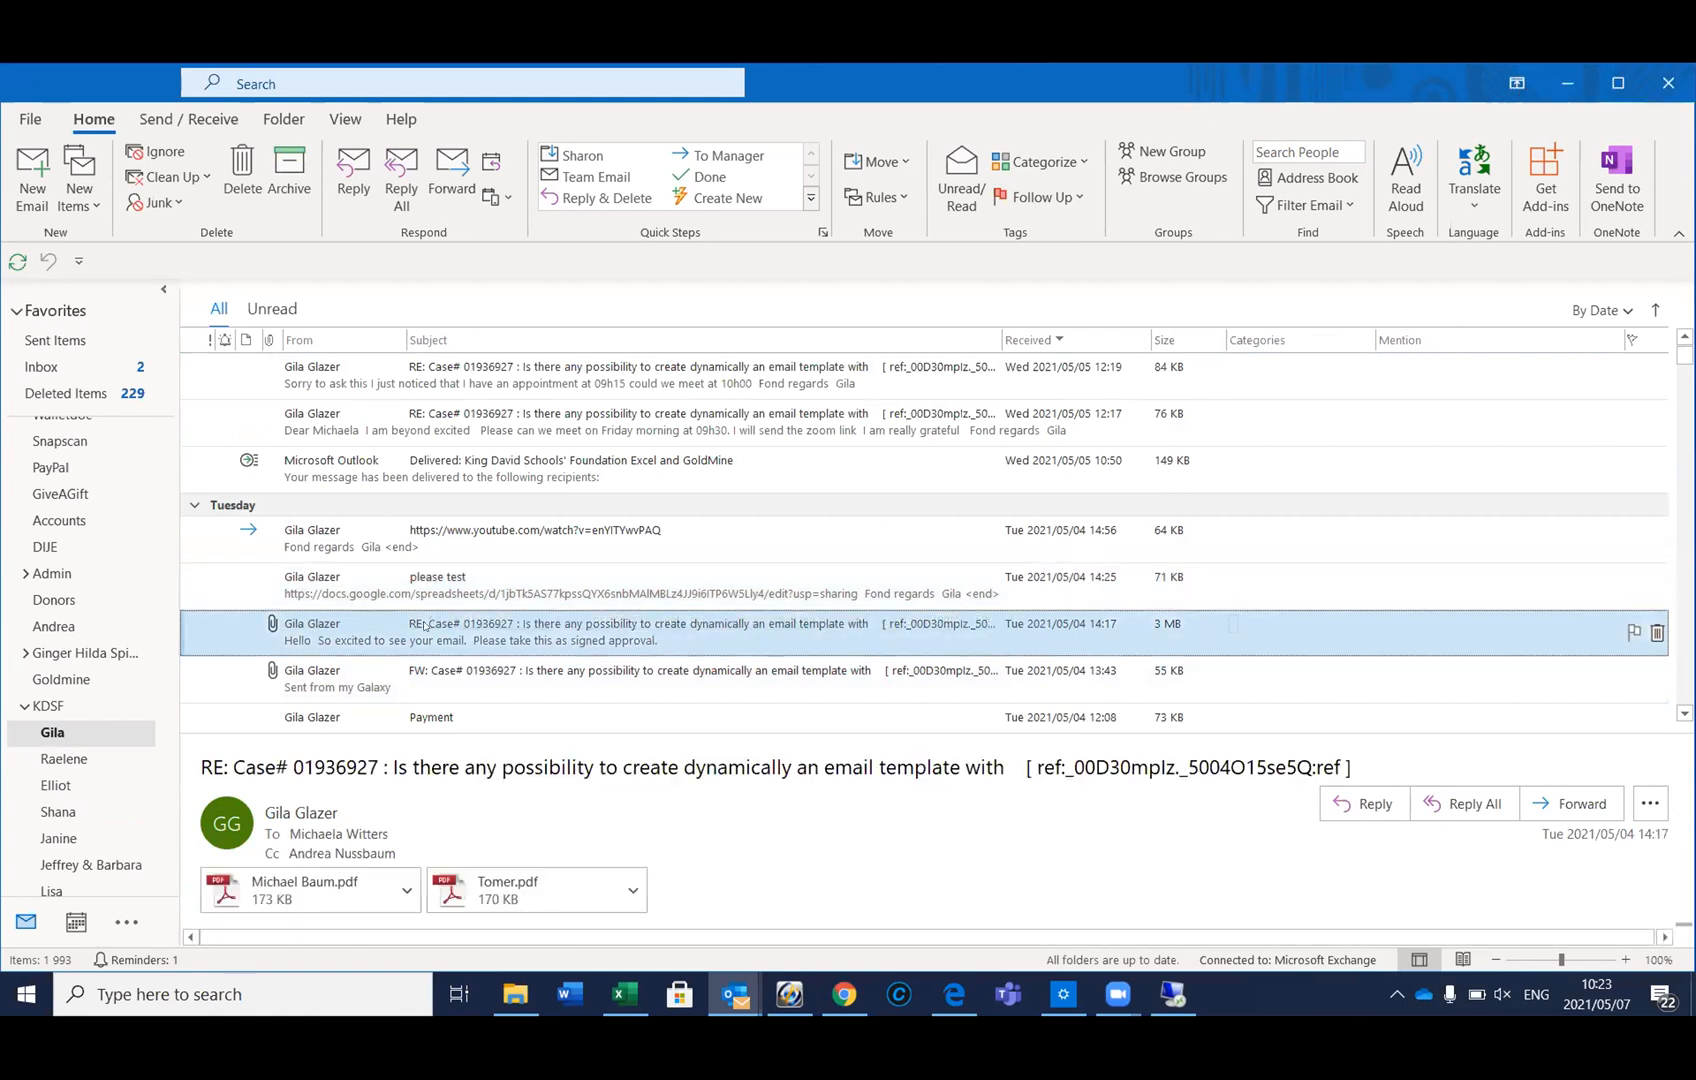
pyautogui.click(397, 668)
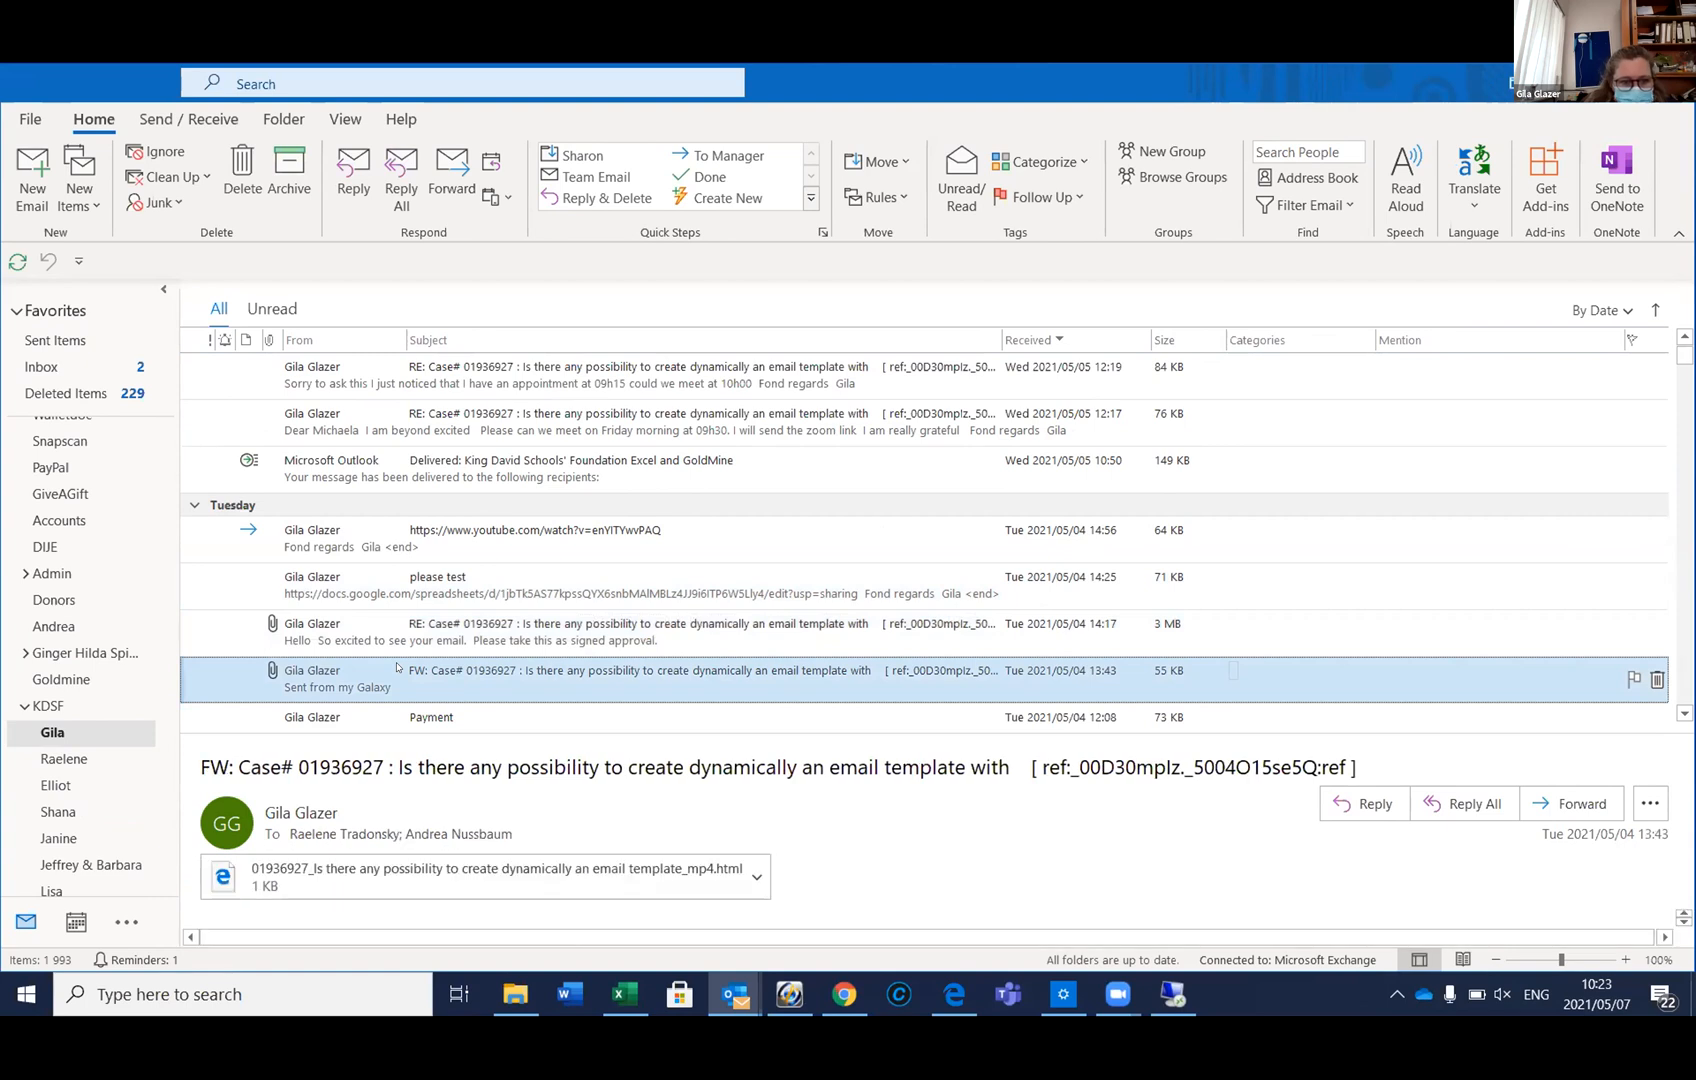
# Read the earlier Case# reply in its own window, then open the forwarded e-mail's HTML attachment
pyautogui.click(402, 624)
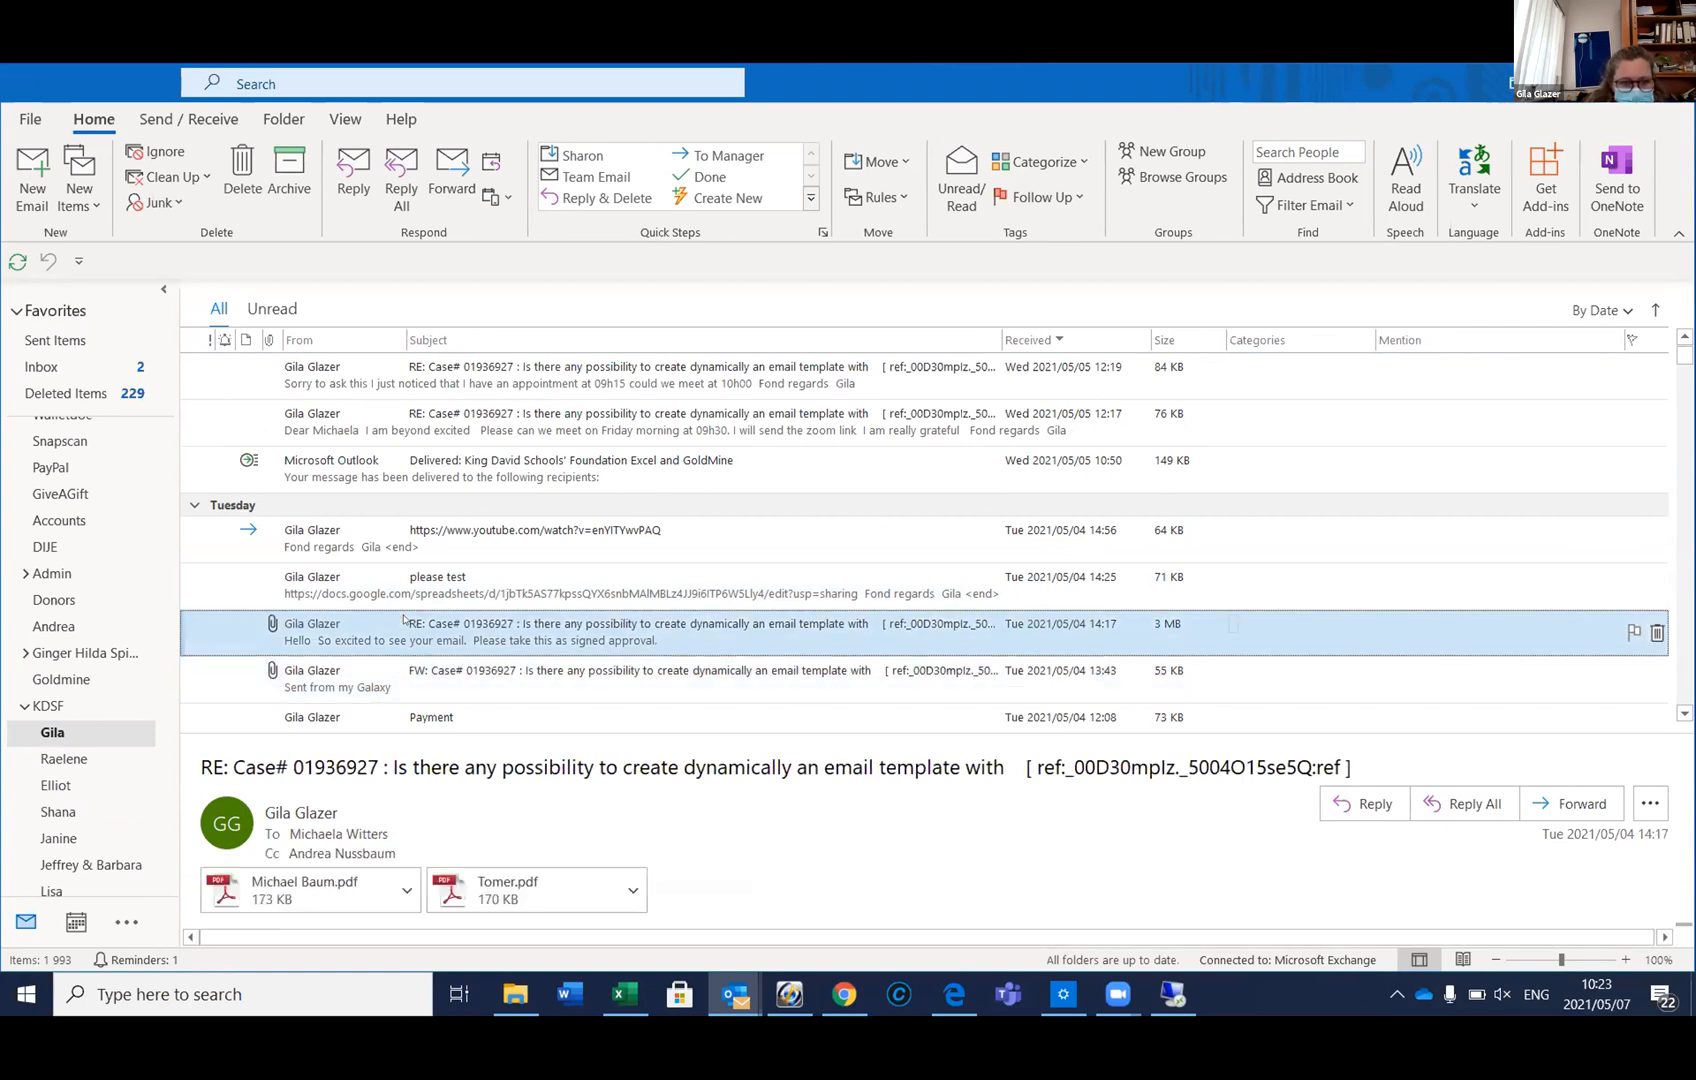
pyautogui.doubleClick(404, 620)
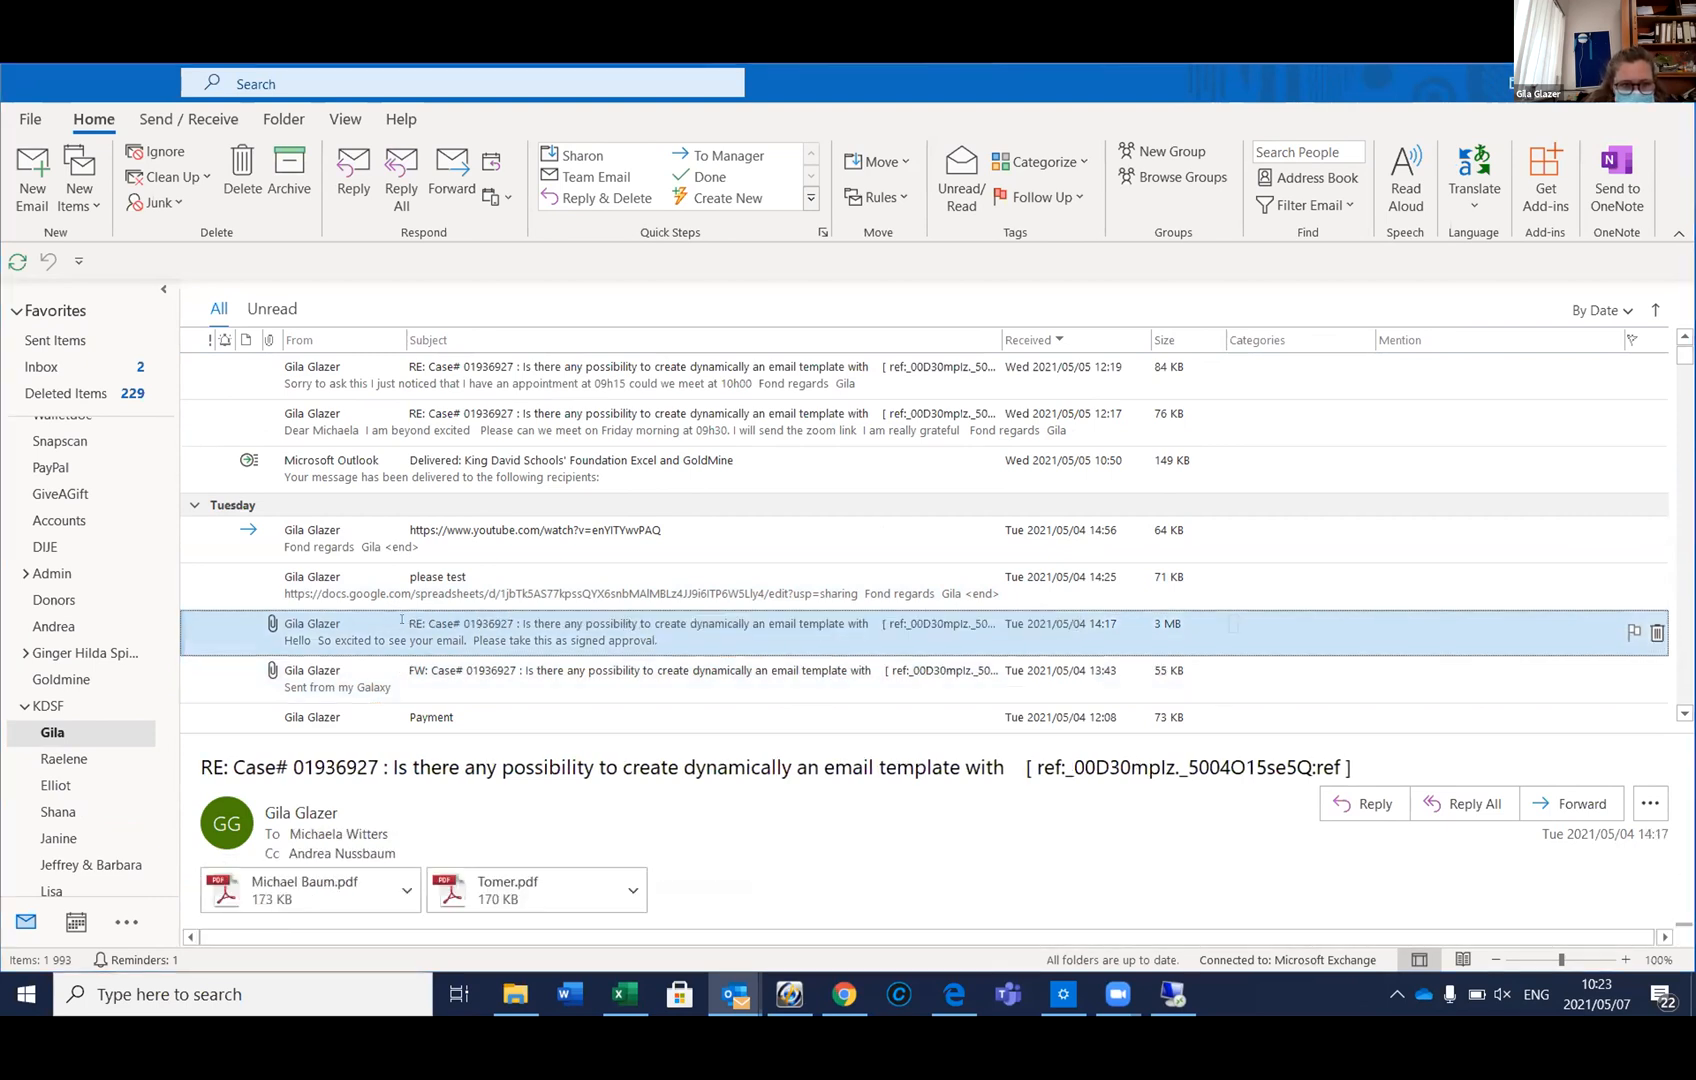
pyautogui.scroll(-10, 401, 619)
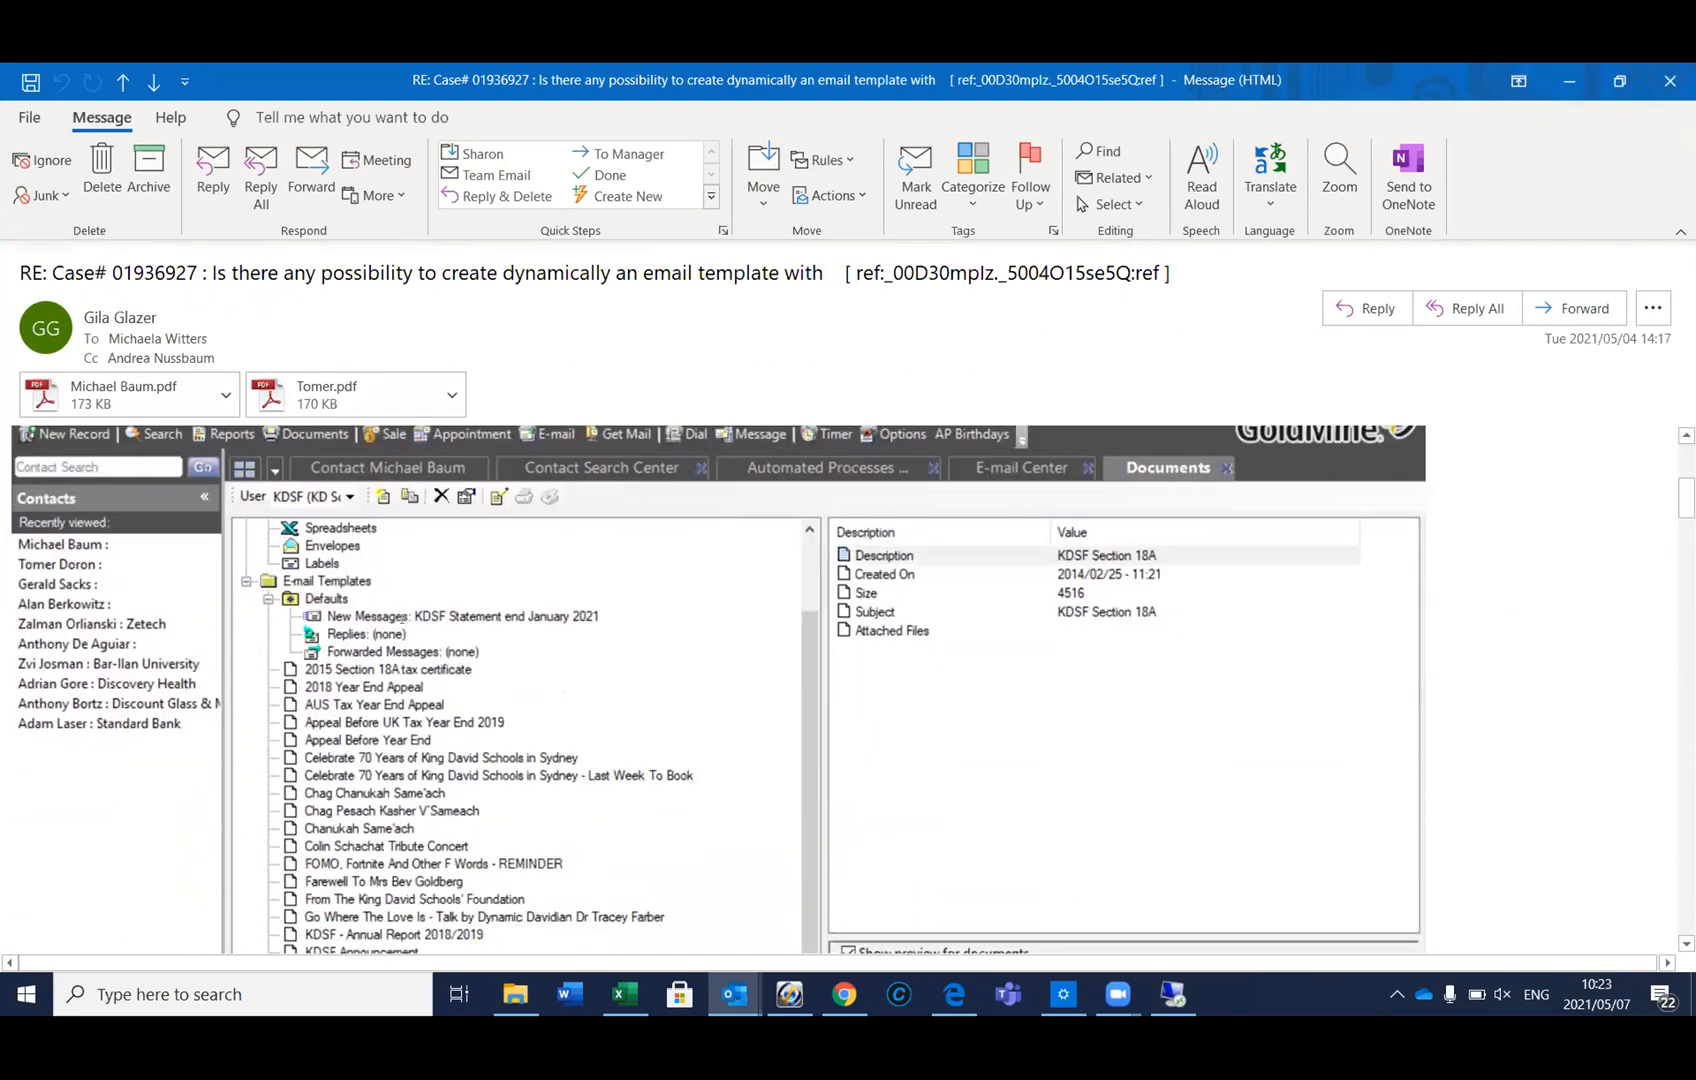
pyautogui.scroll(3, 103, 230)
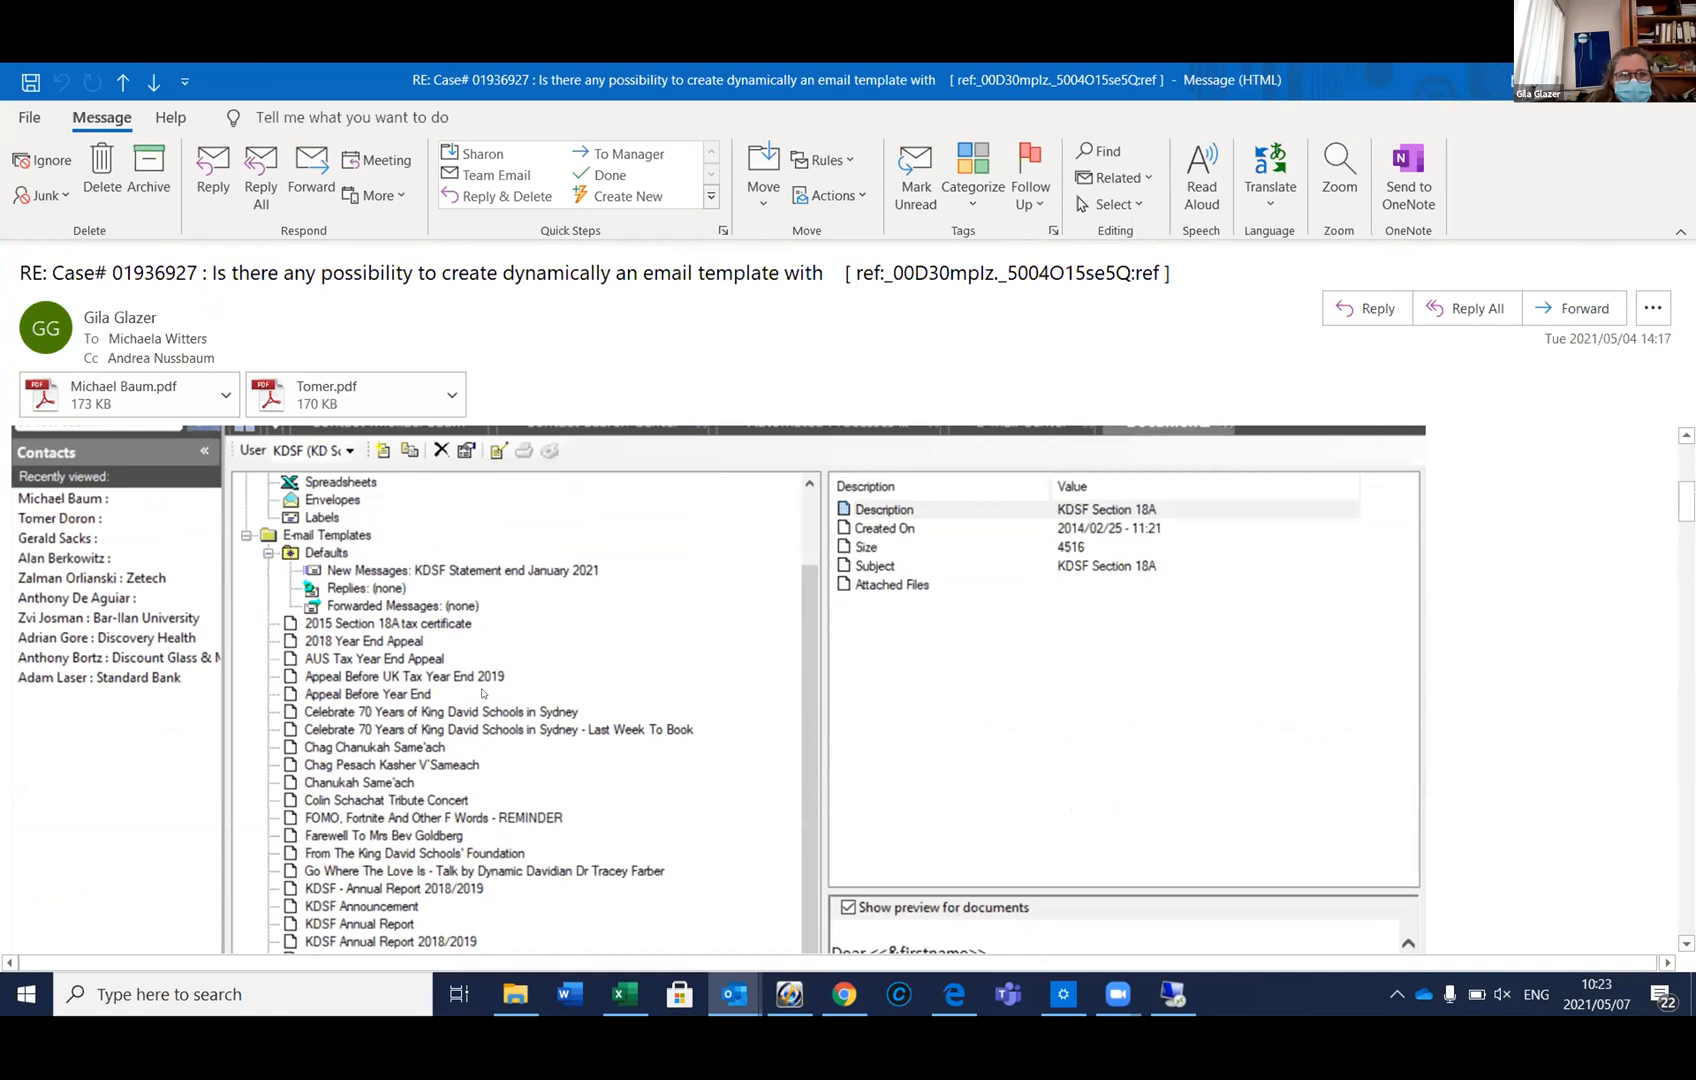
pyautogui.press('Escape')
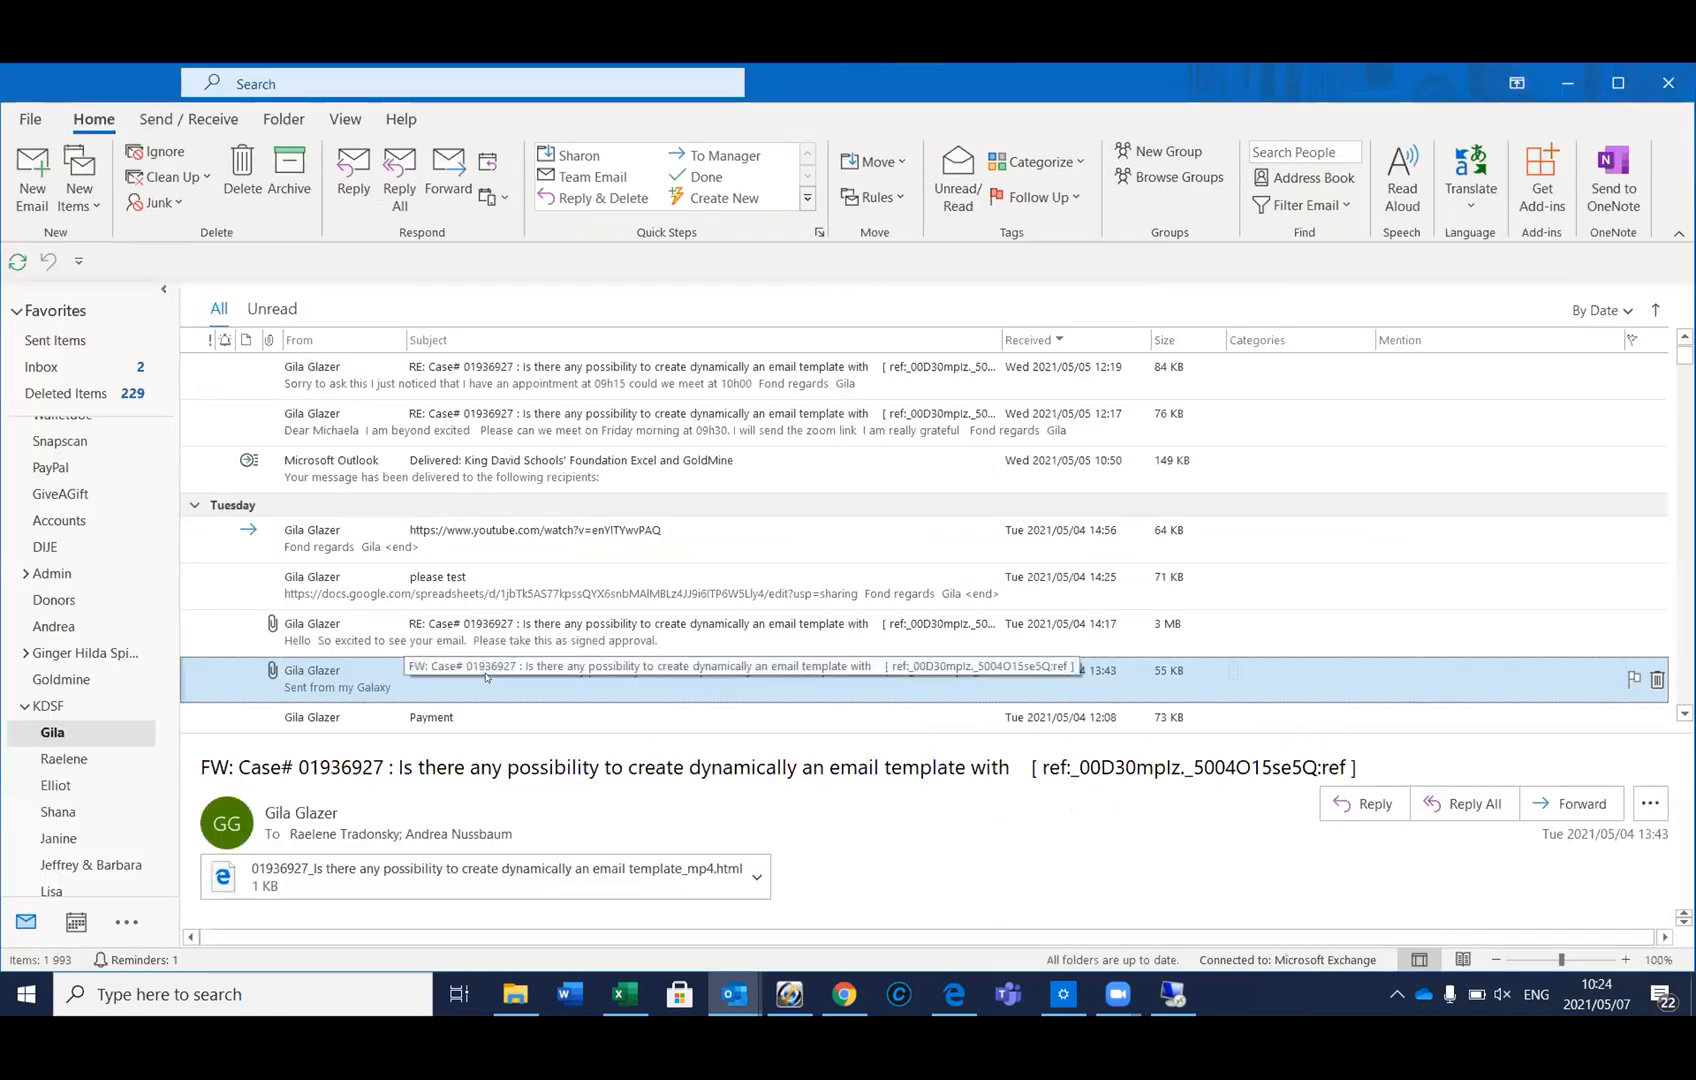
pyautogui.doubleClick(472, 872)
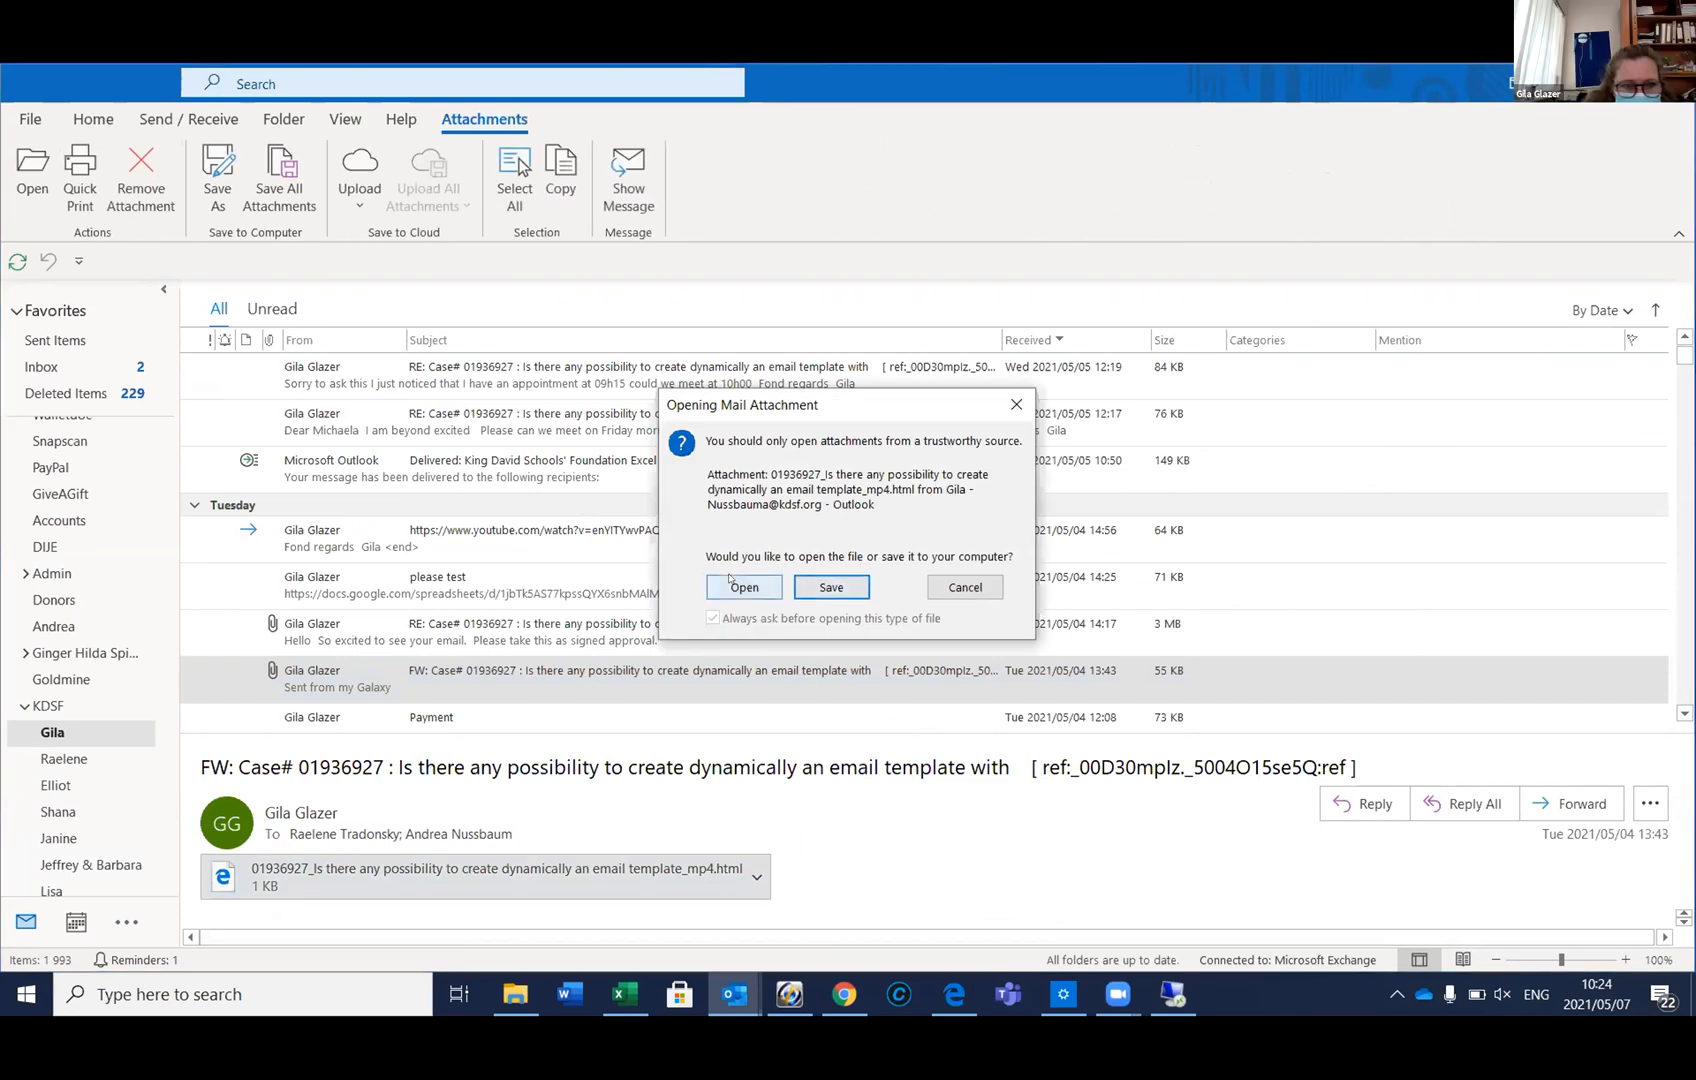
# Open the HTML attachment in Edge, then close Edge with all its tabs
pyautogui.click(731, 580)
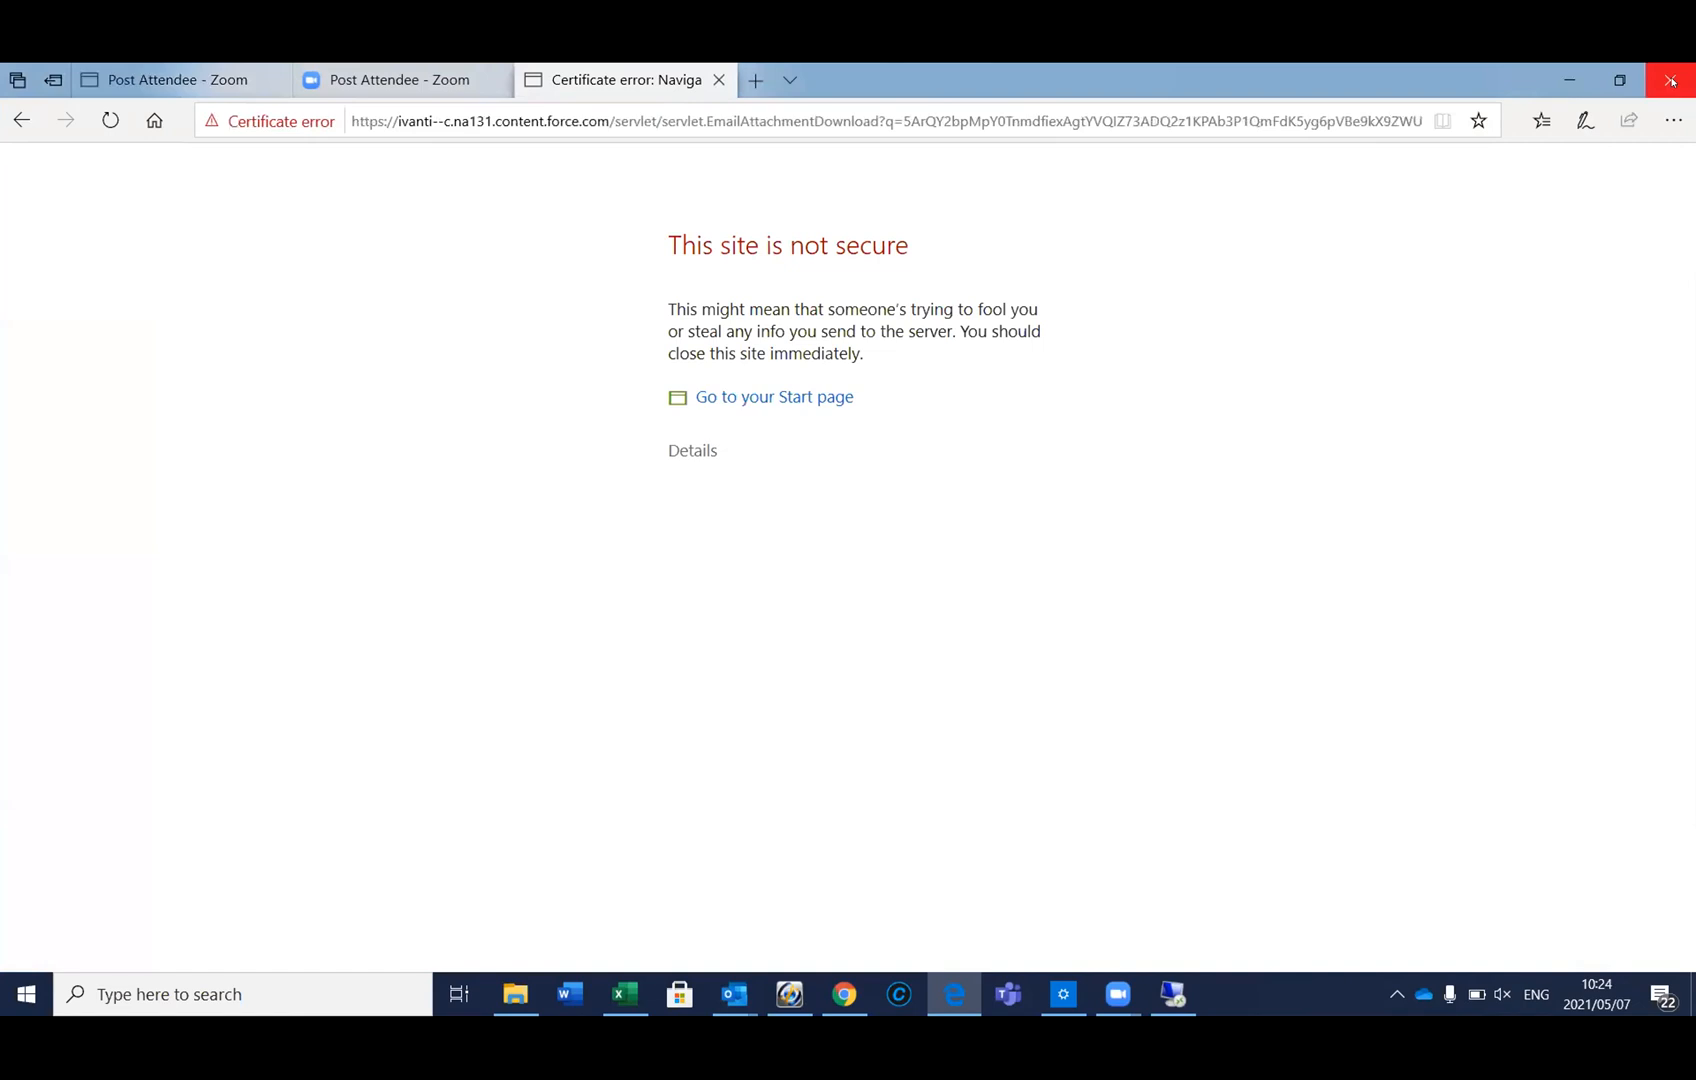
pyautogui.click(1671, 80)
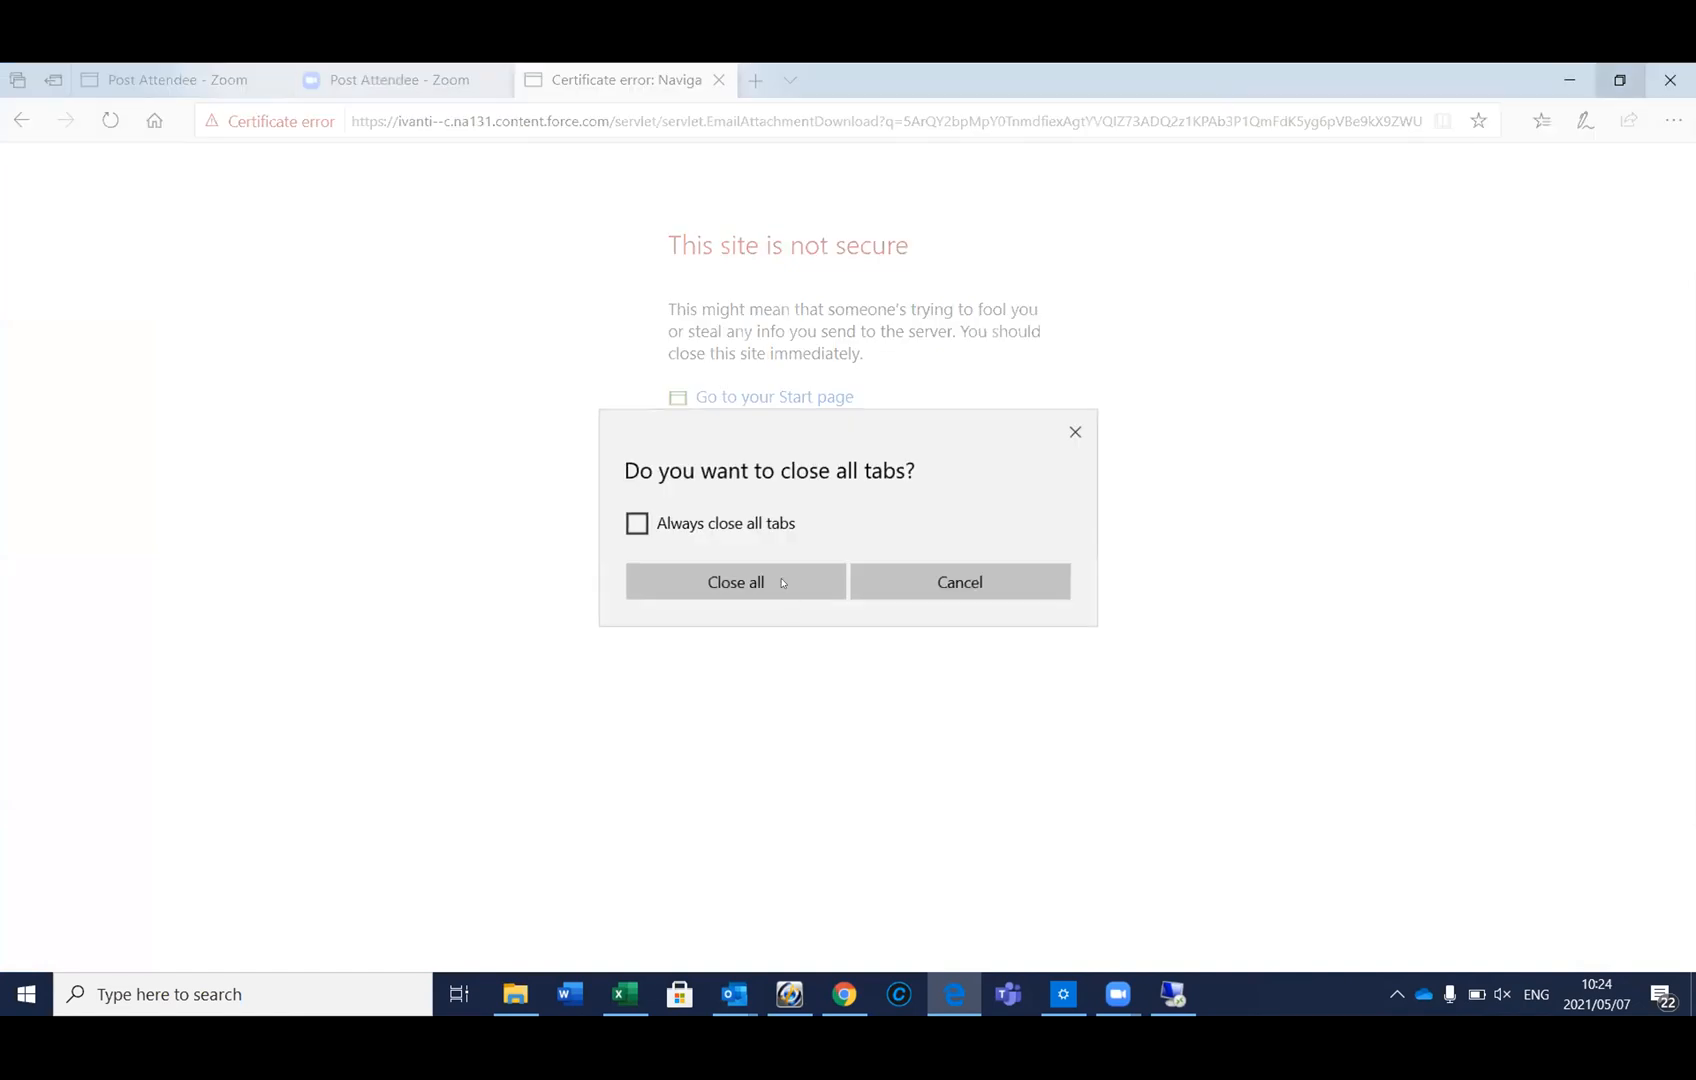
pyautogui.click(783, 583)
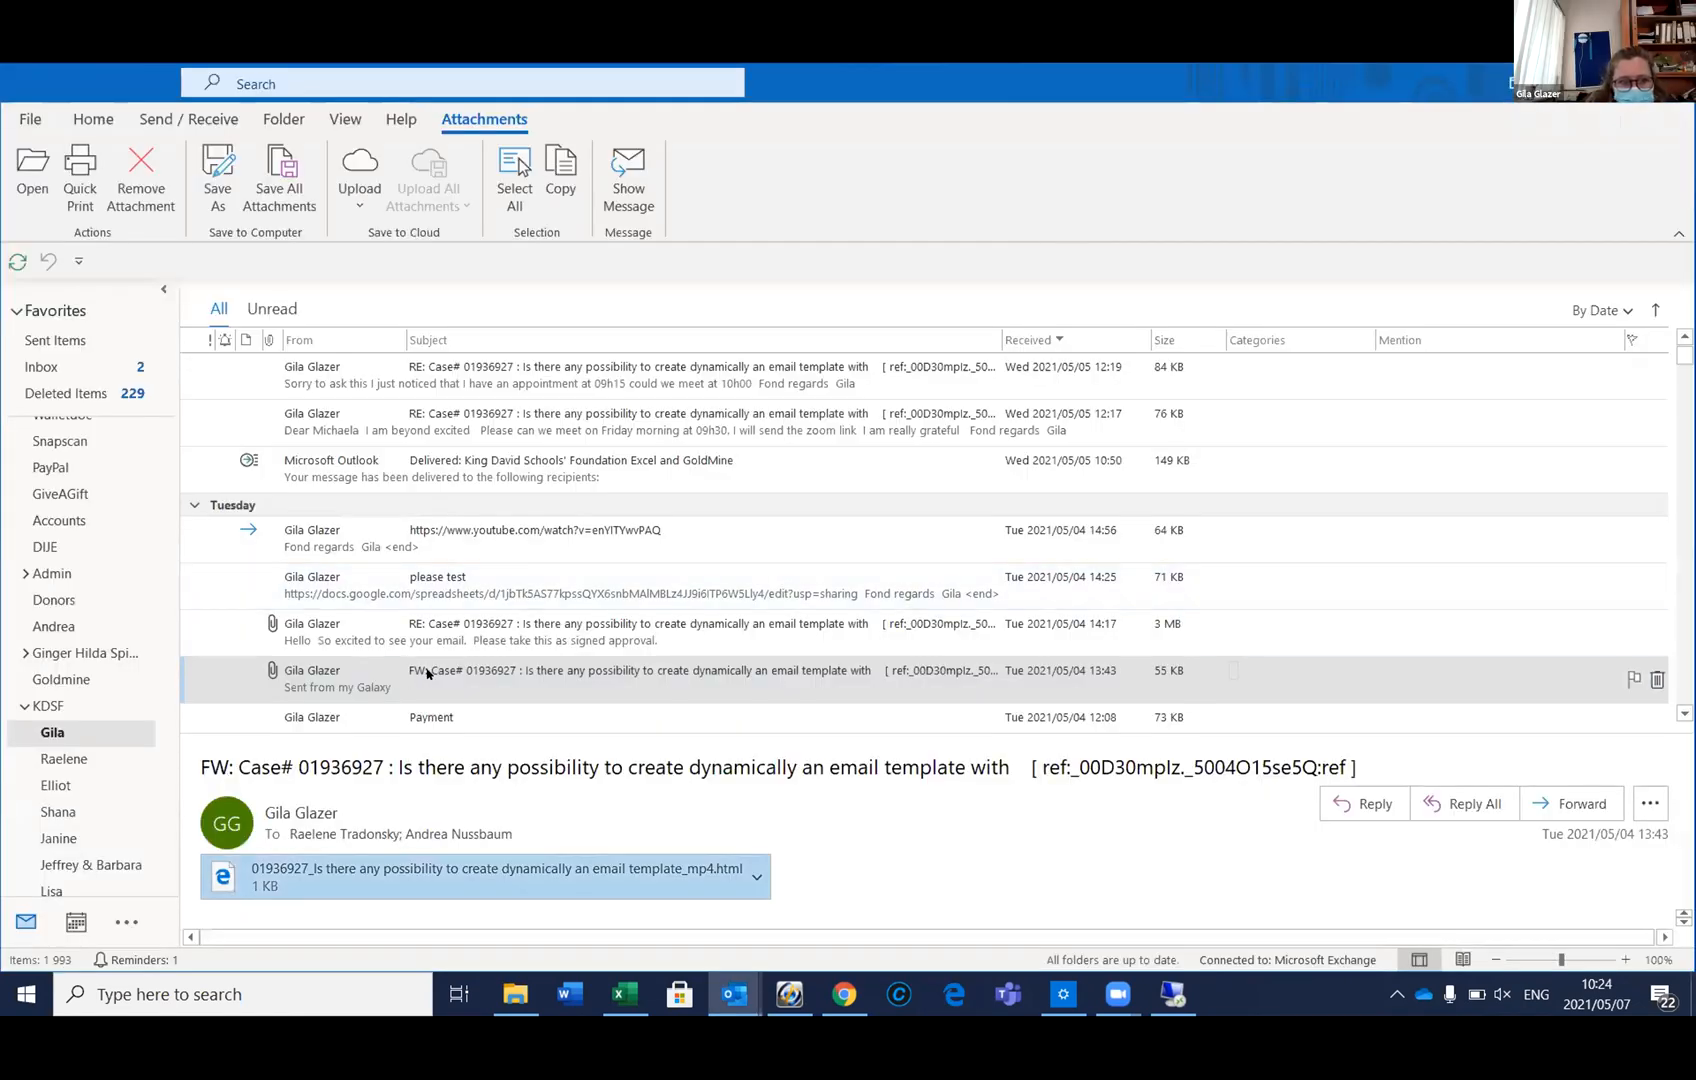
# Show the Inbox of the main mailbox in Outlook
pyautogui.scroll(-1, 420, 660)
pyautogui.scroll(2, 410, 638)
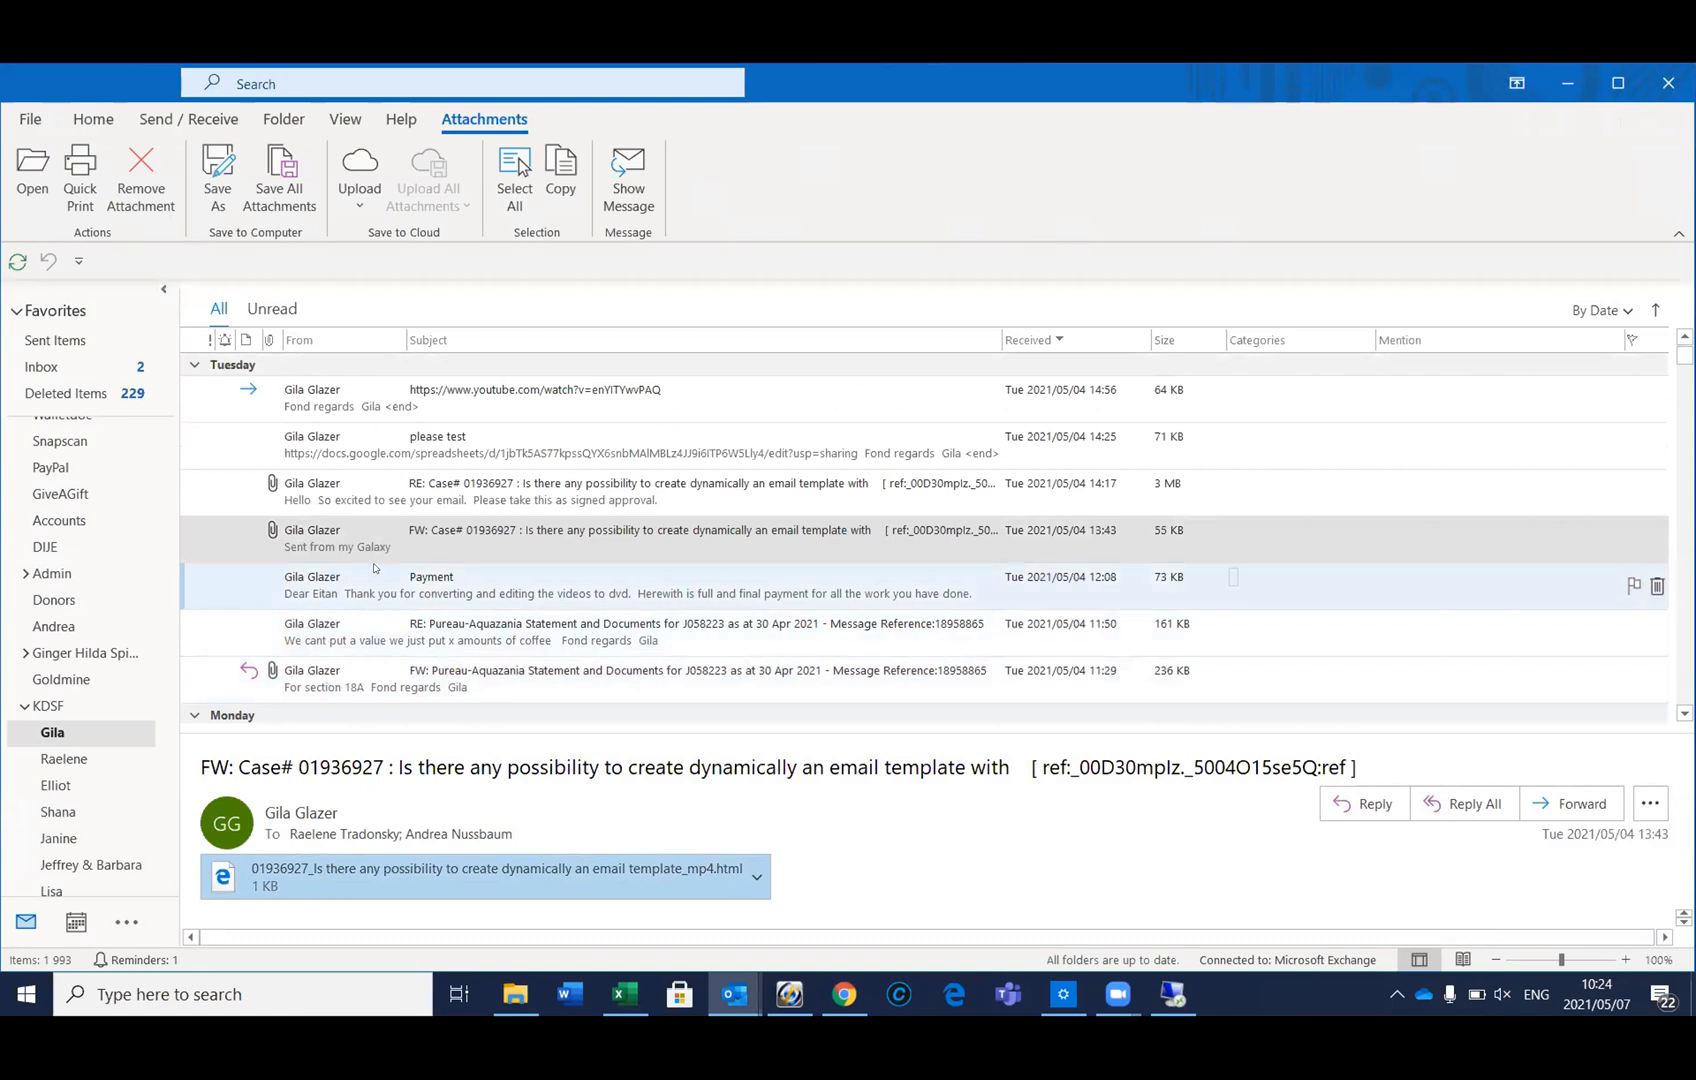
pyautogui.scroll(5, 138, 565)
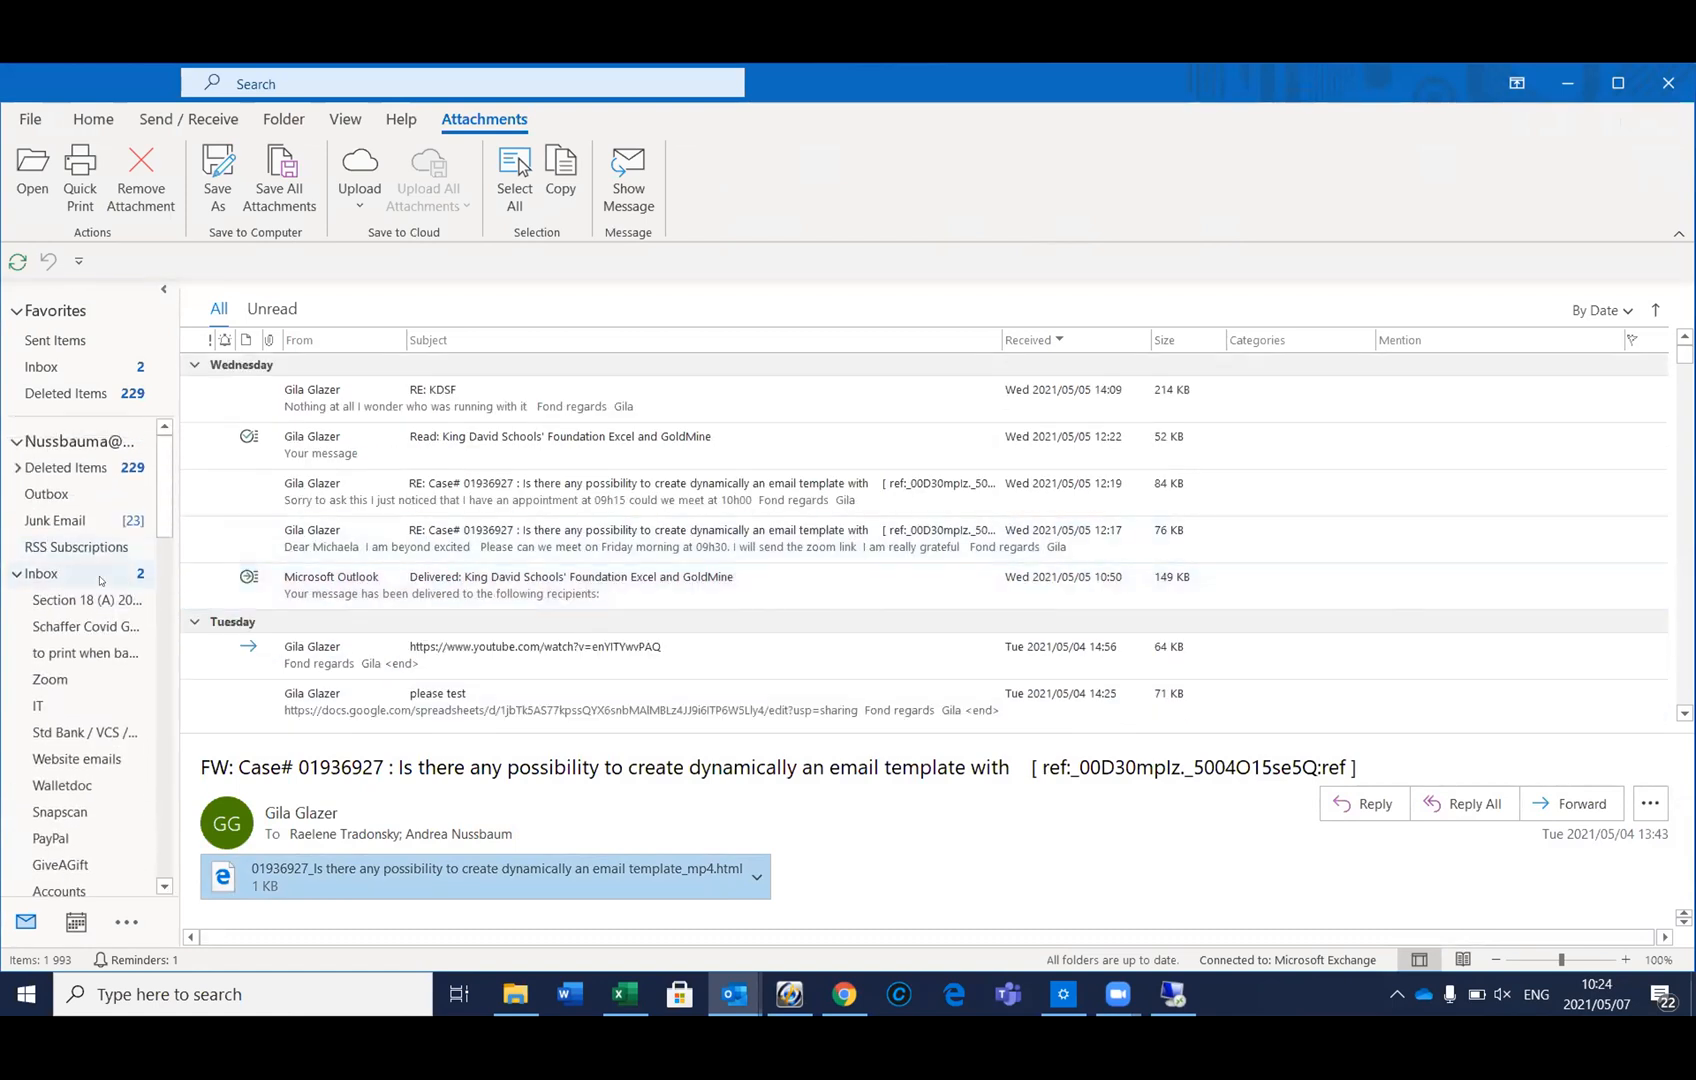
pyautogui.click(62, 577)
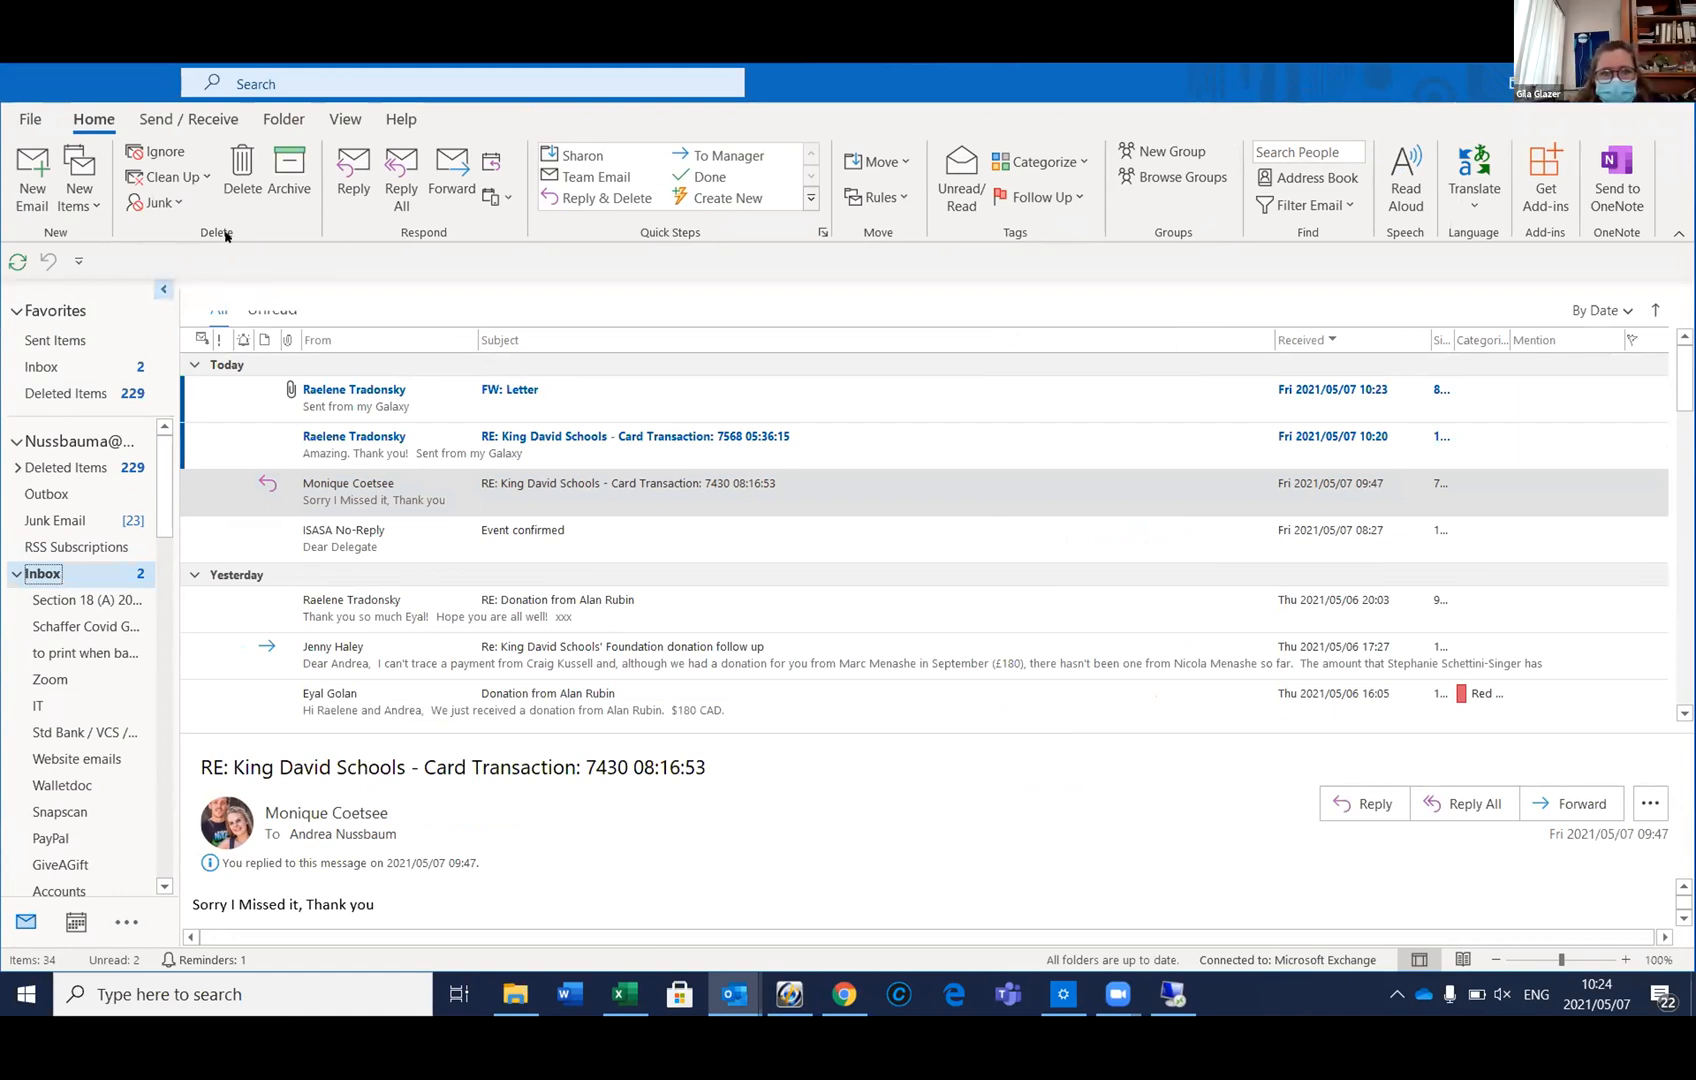
# Send/Receive all folders and open the newly arrived forwarded email in its own window
pyautogui.click(156, 121)
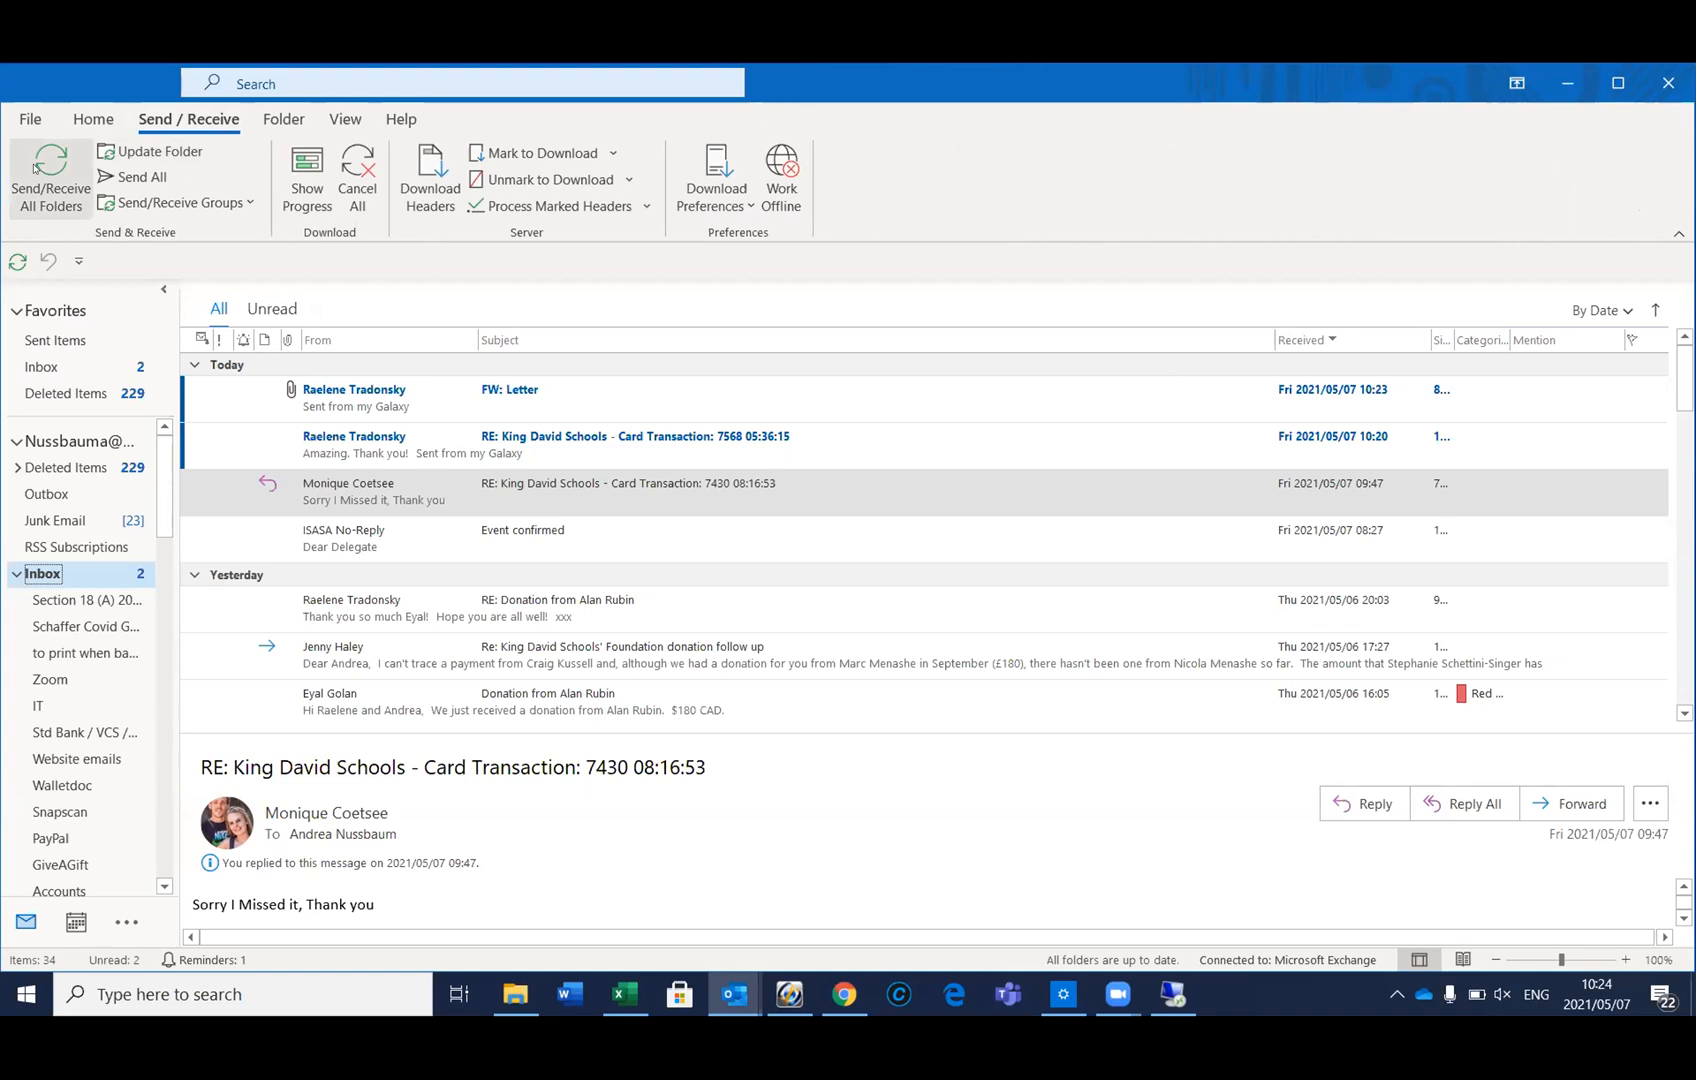
pyautogui.click(34, 167)
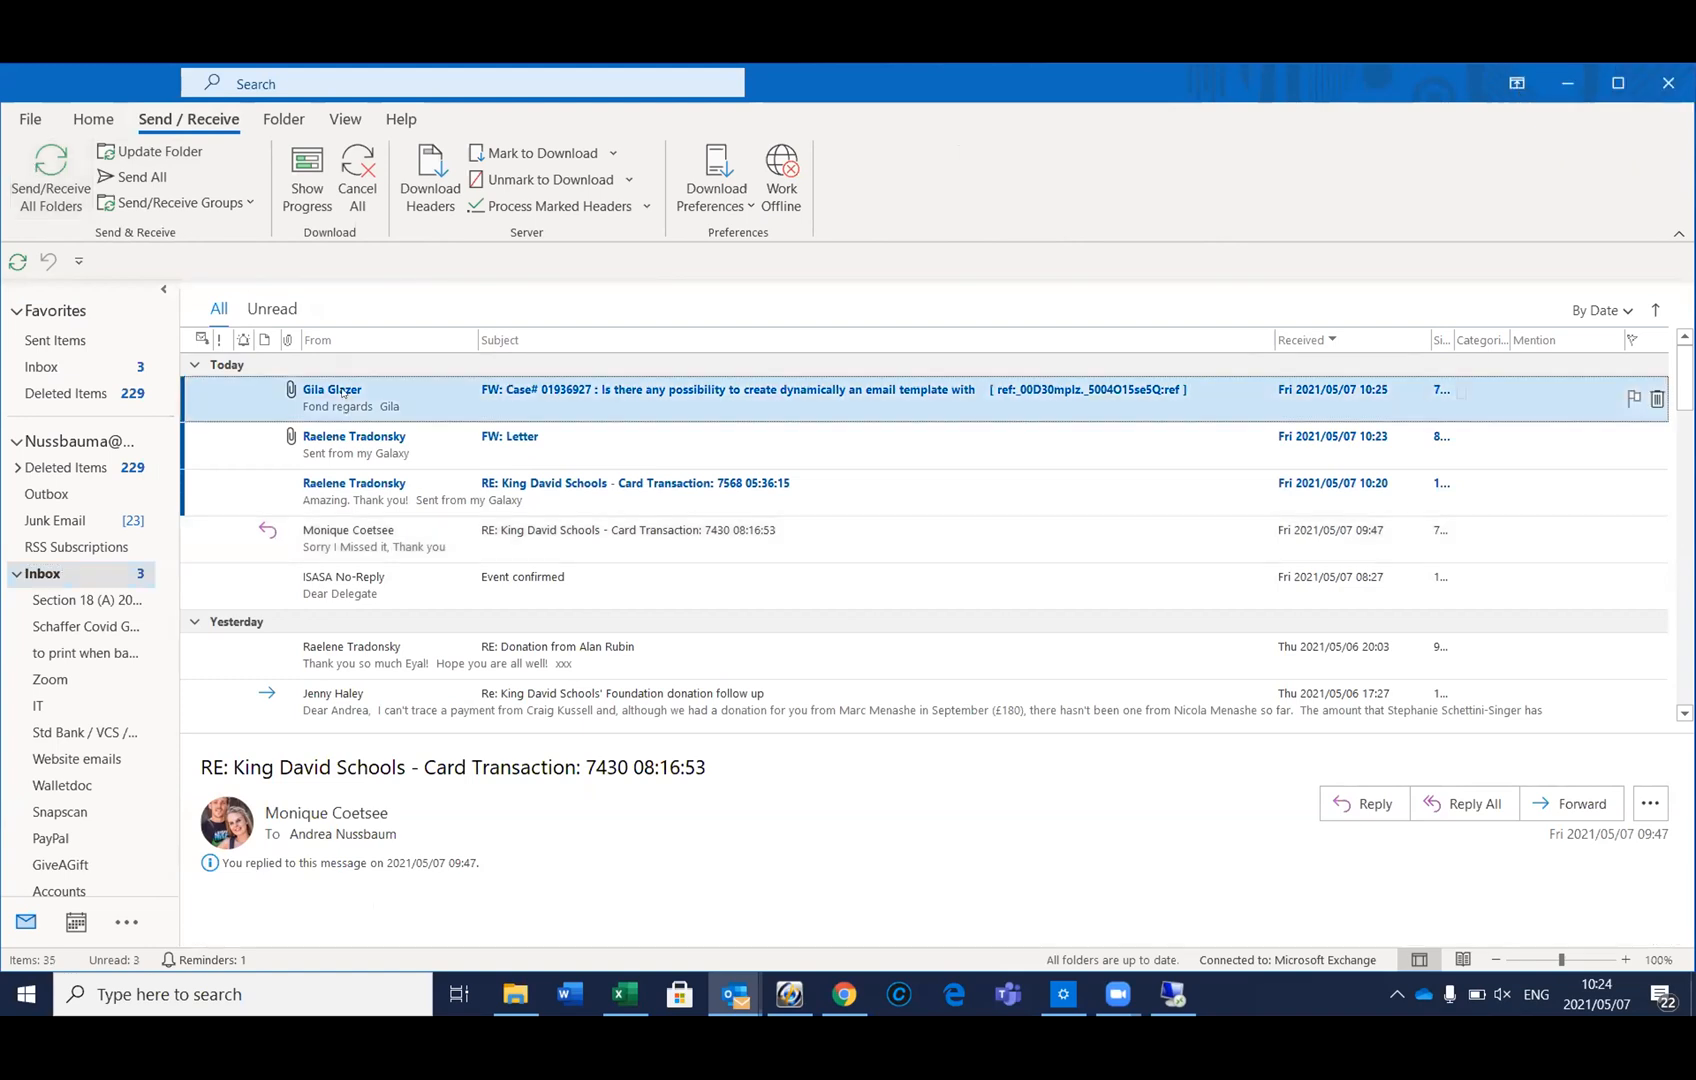
pyautogui.click(341, 392)
pyautogui.doubleClick(341, 392)
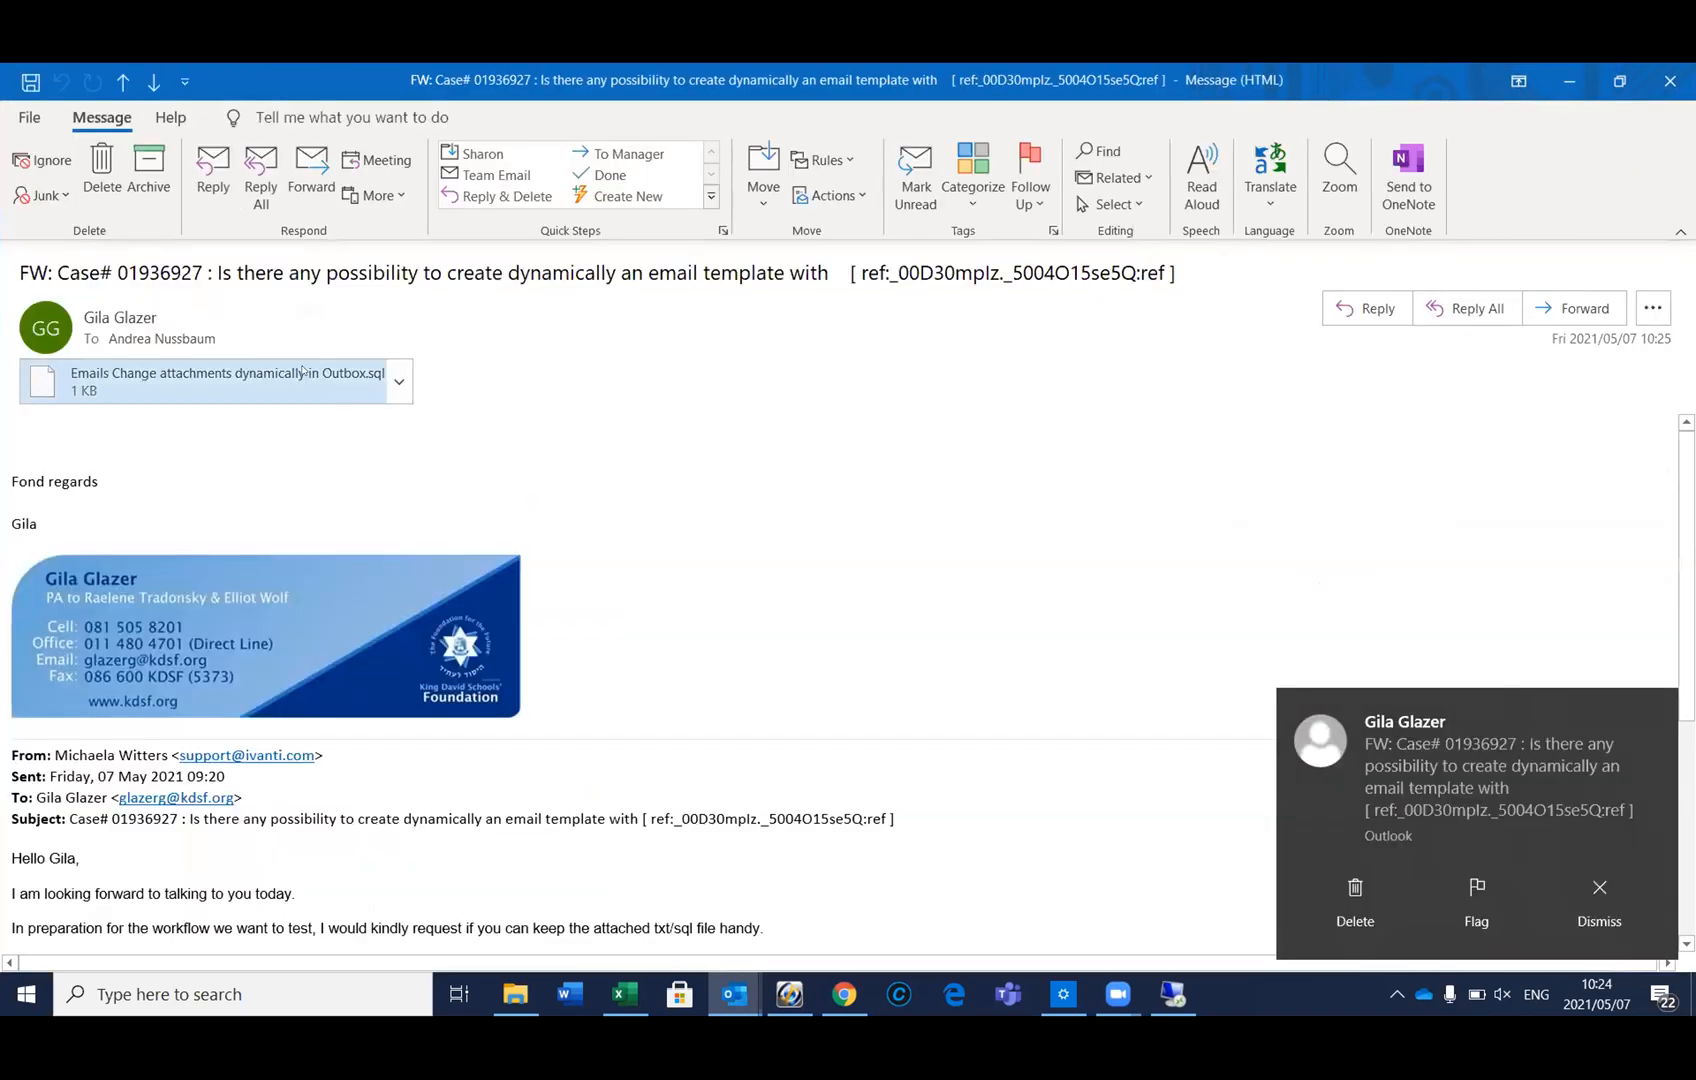
# Open the 'Emails Change attachments dynamically in Outbox.sql' attachment in Notepad and select all its text
pyautogui.click(216, 378)
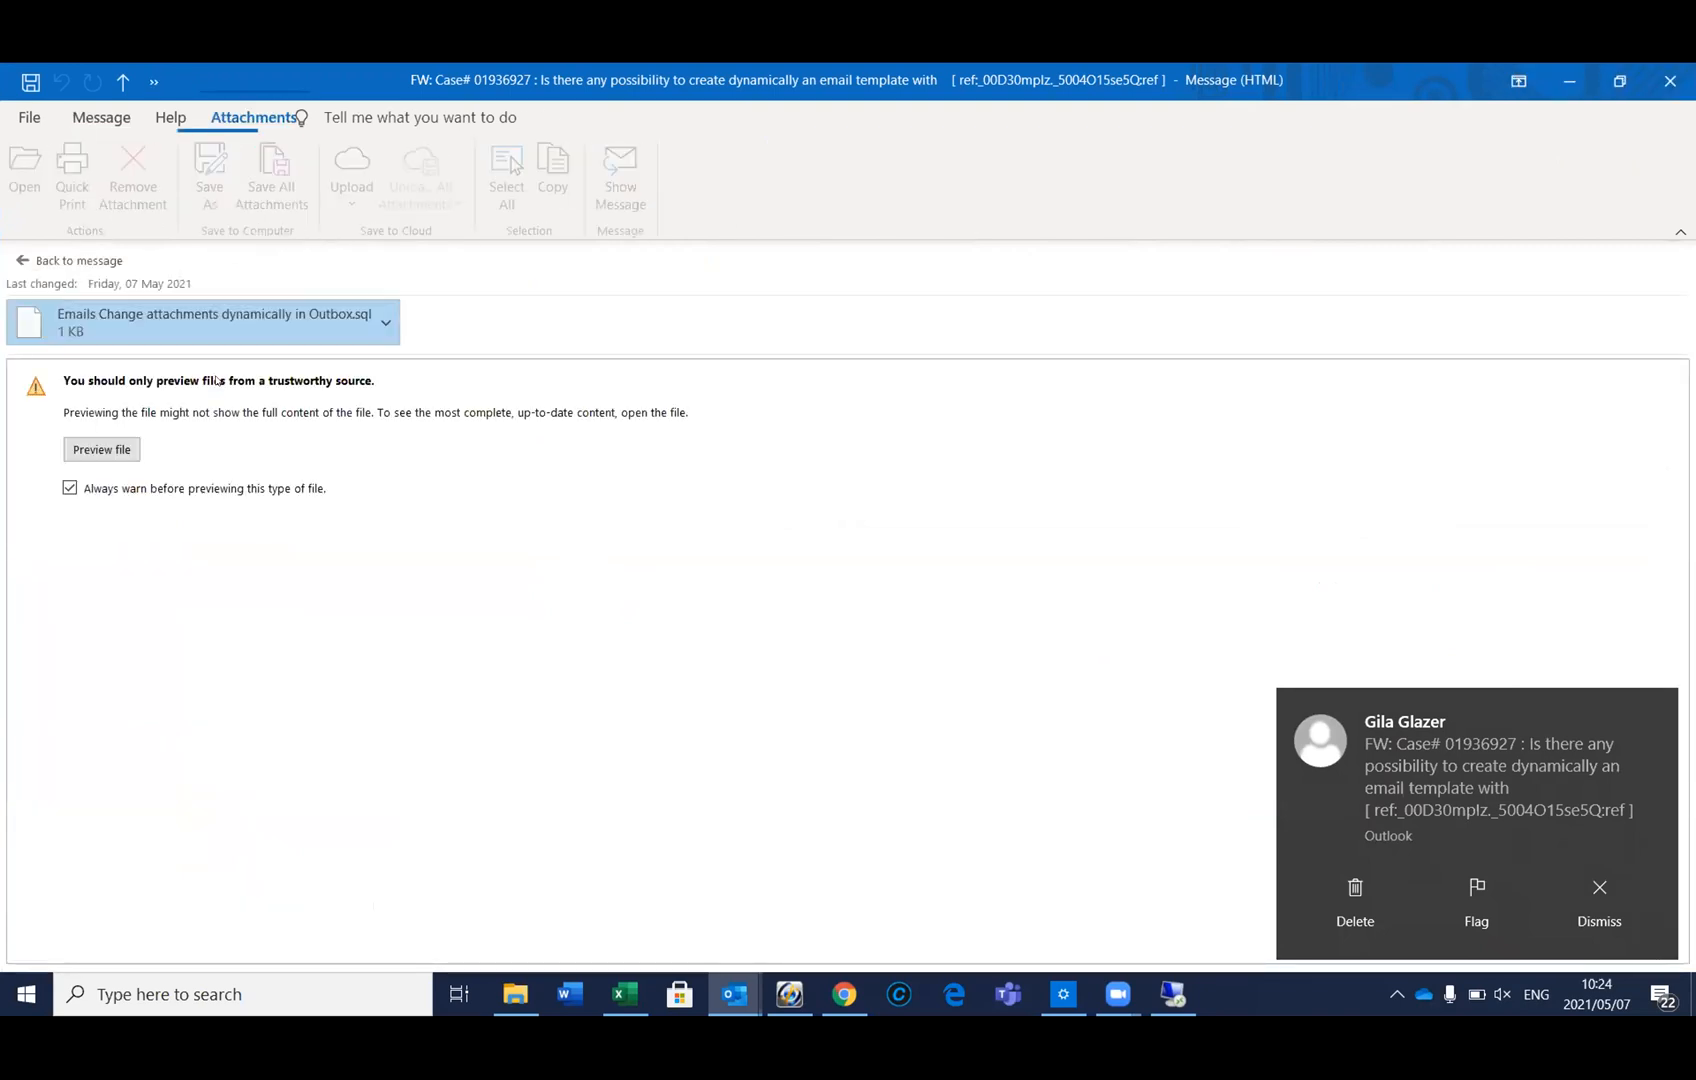
pyautogui.doubleClick(132, 318)
pyautogui.click(740, 600)
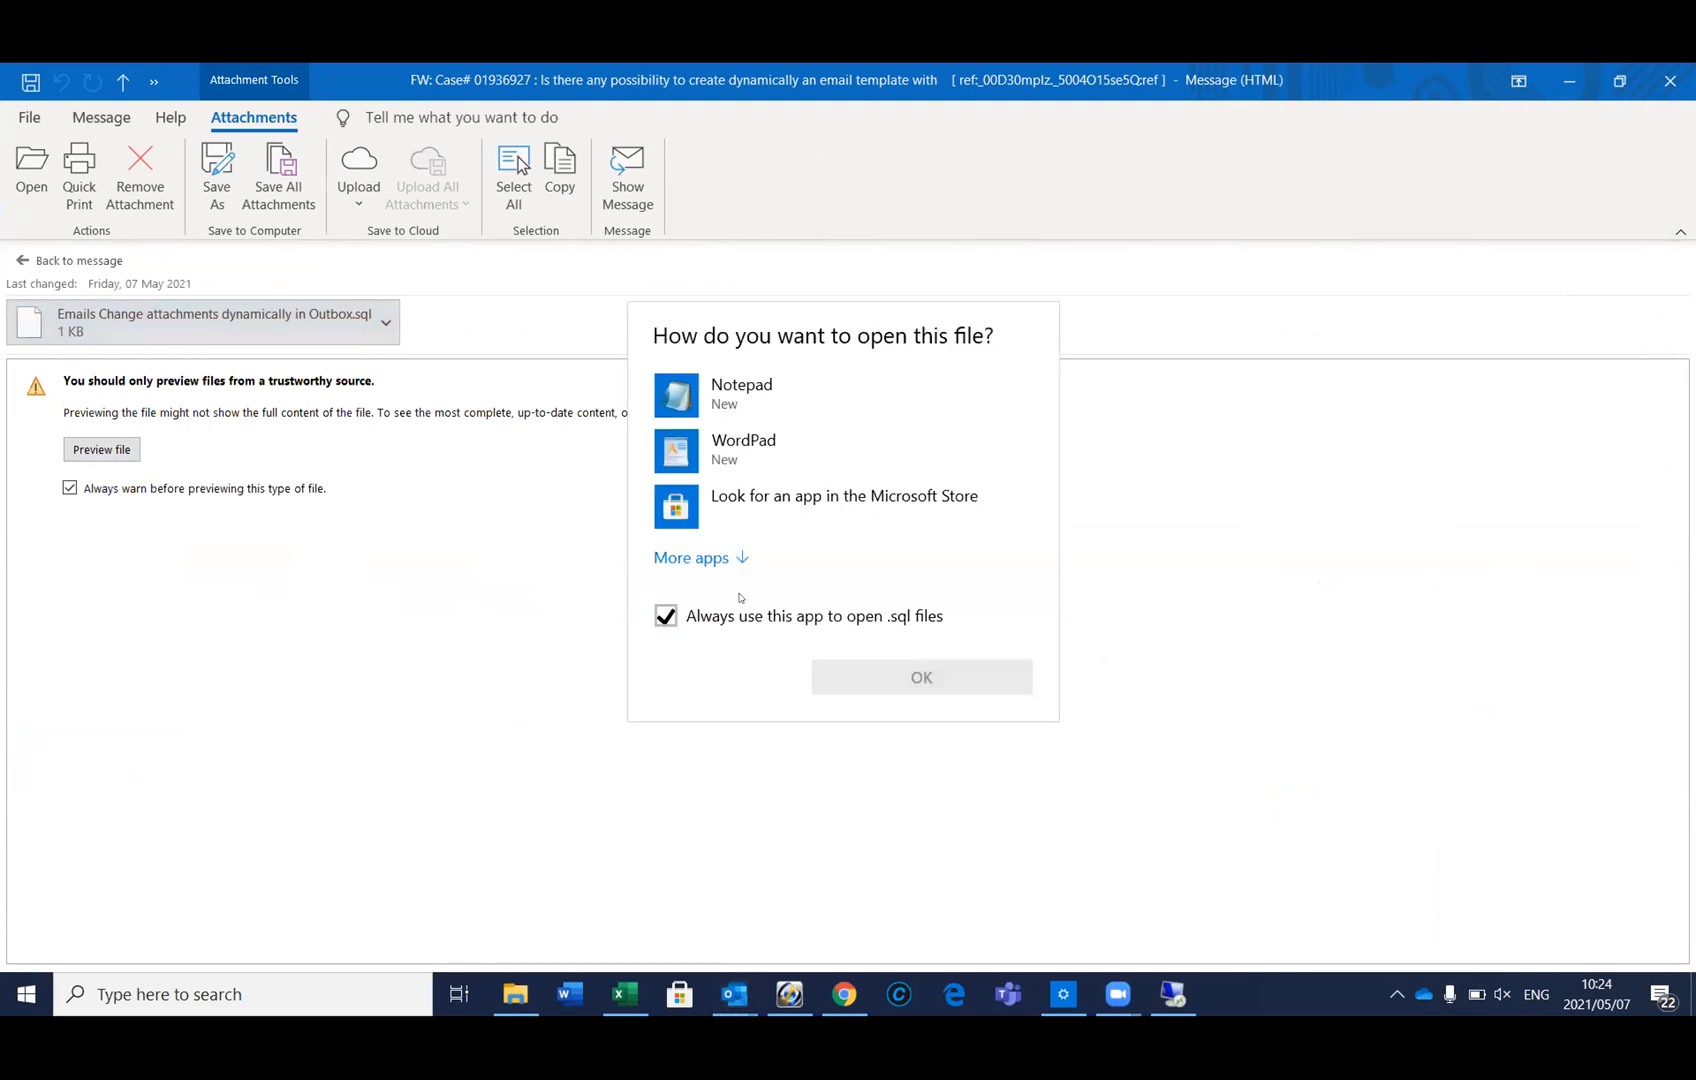
pyautogui.click(745, 393)
pyautogui.click(876, 669)
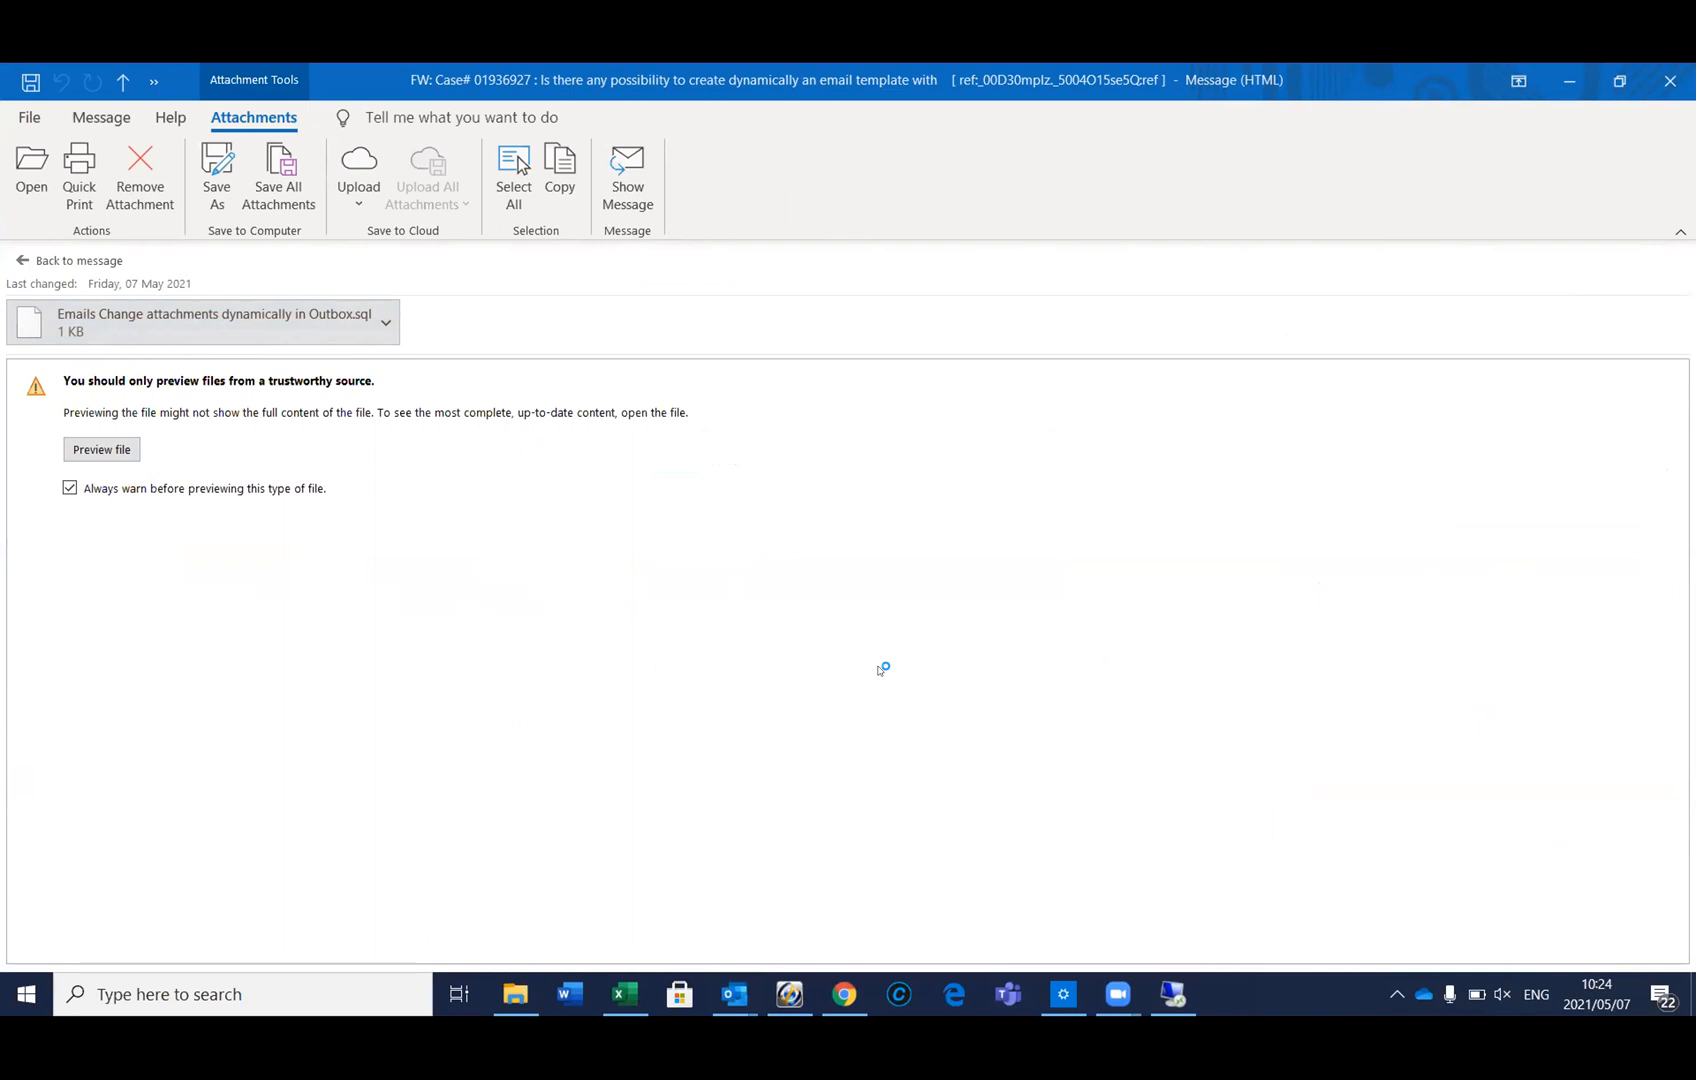
pyautogui.click(322, 625)
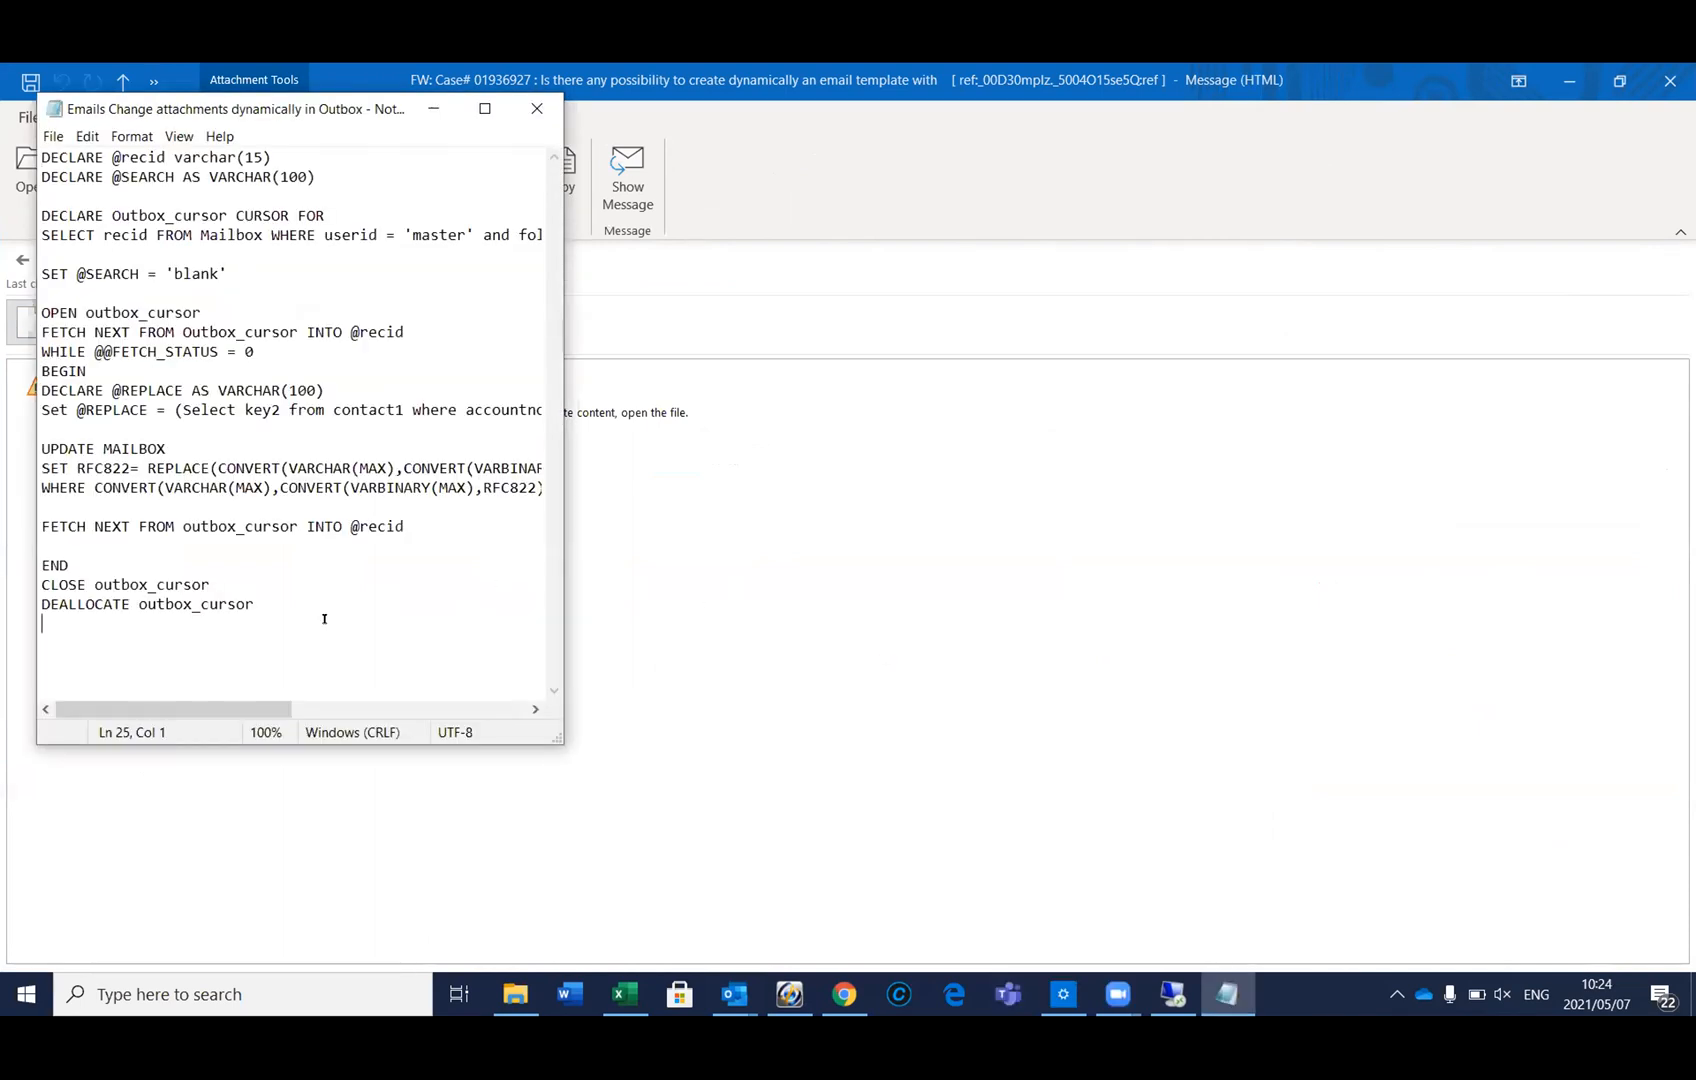
pyautogui.hotkey('ctrl', 'a')
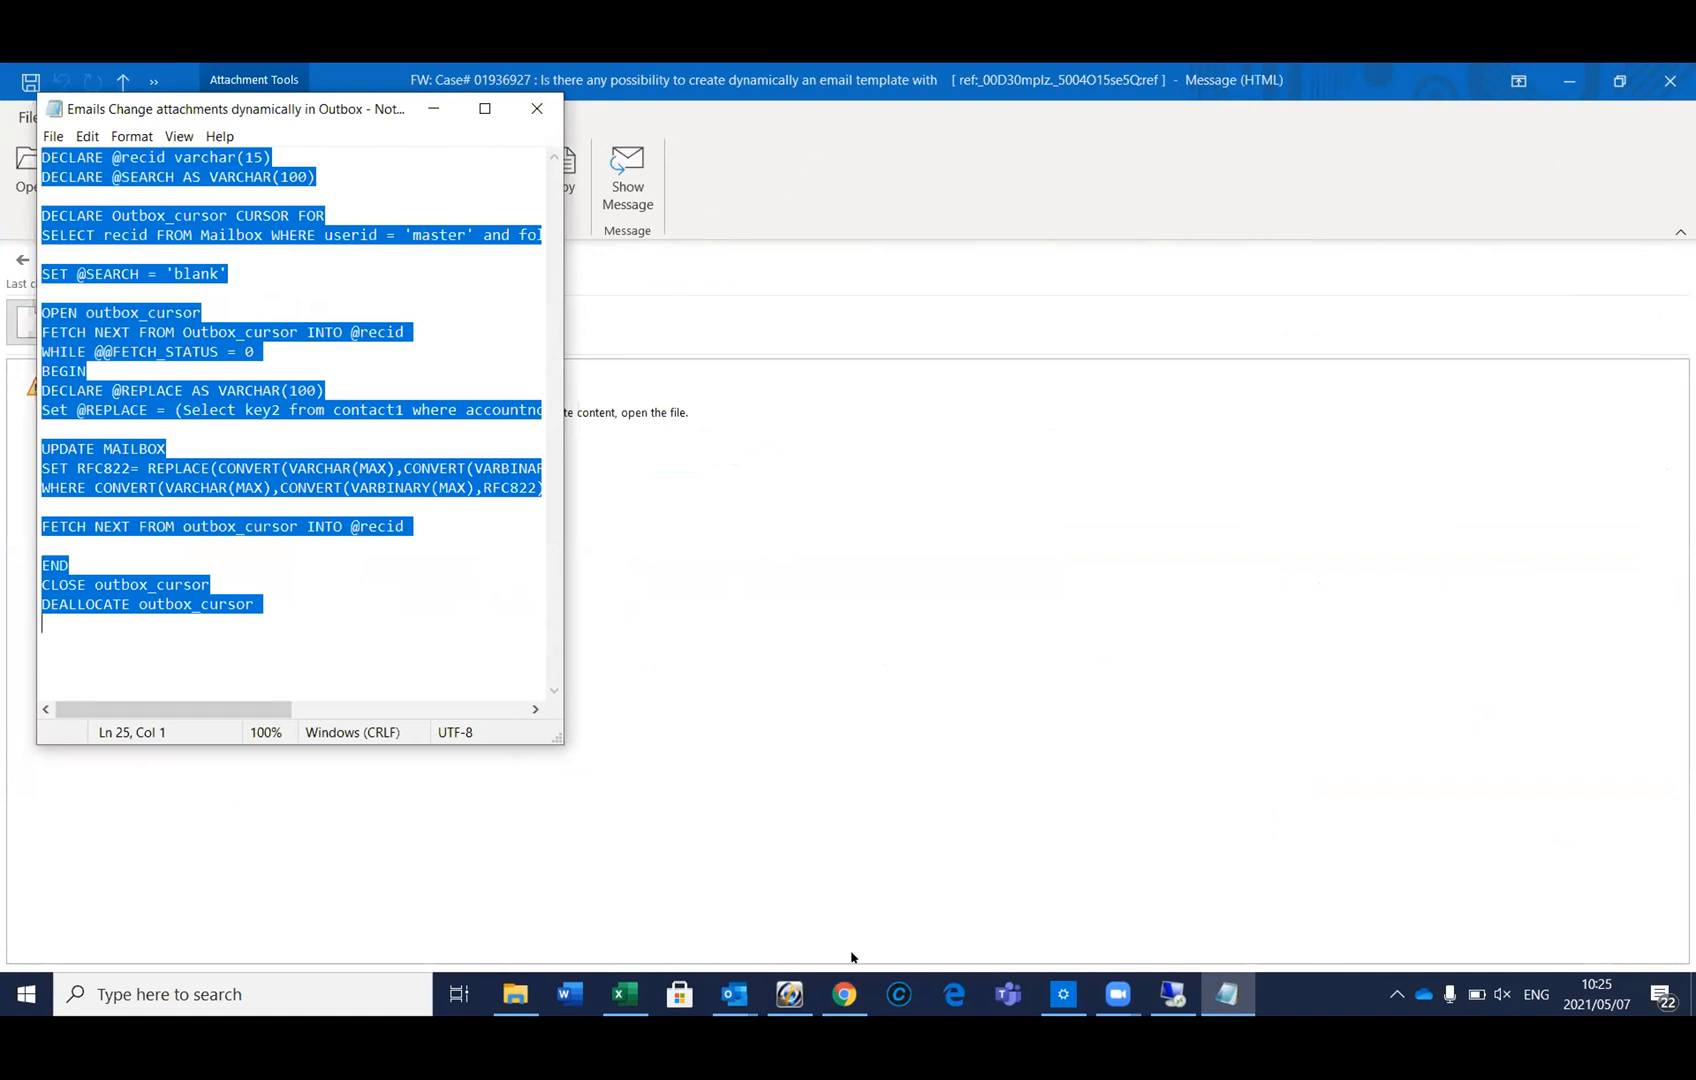
# Paste the Outbox cursor script into SQLQuery1.sql on SBJ-LF-SQL01, placing the cursor before 'master'
pyautogui.click(1168, 998)
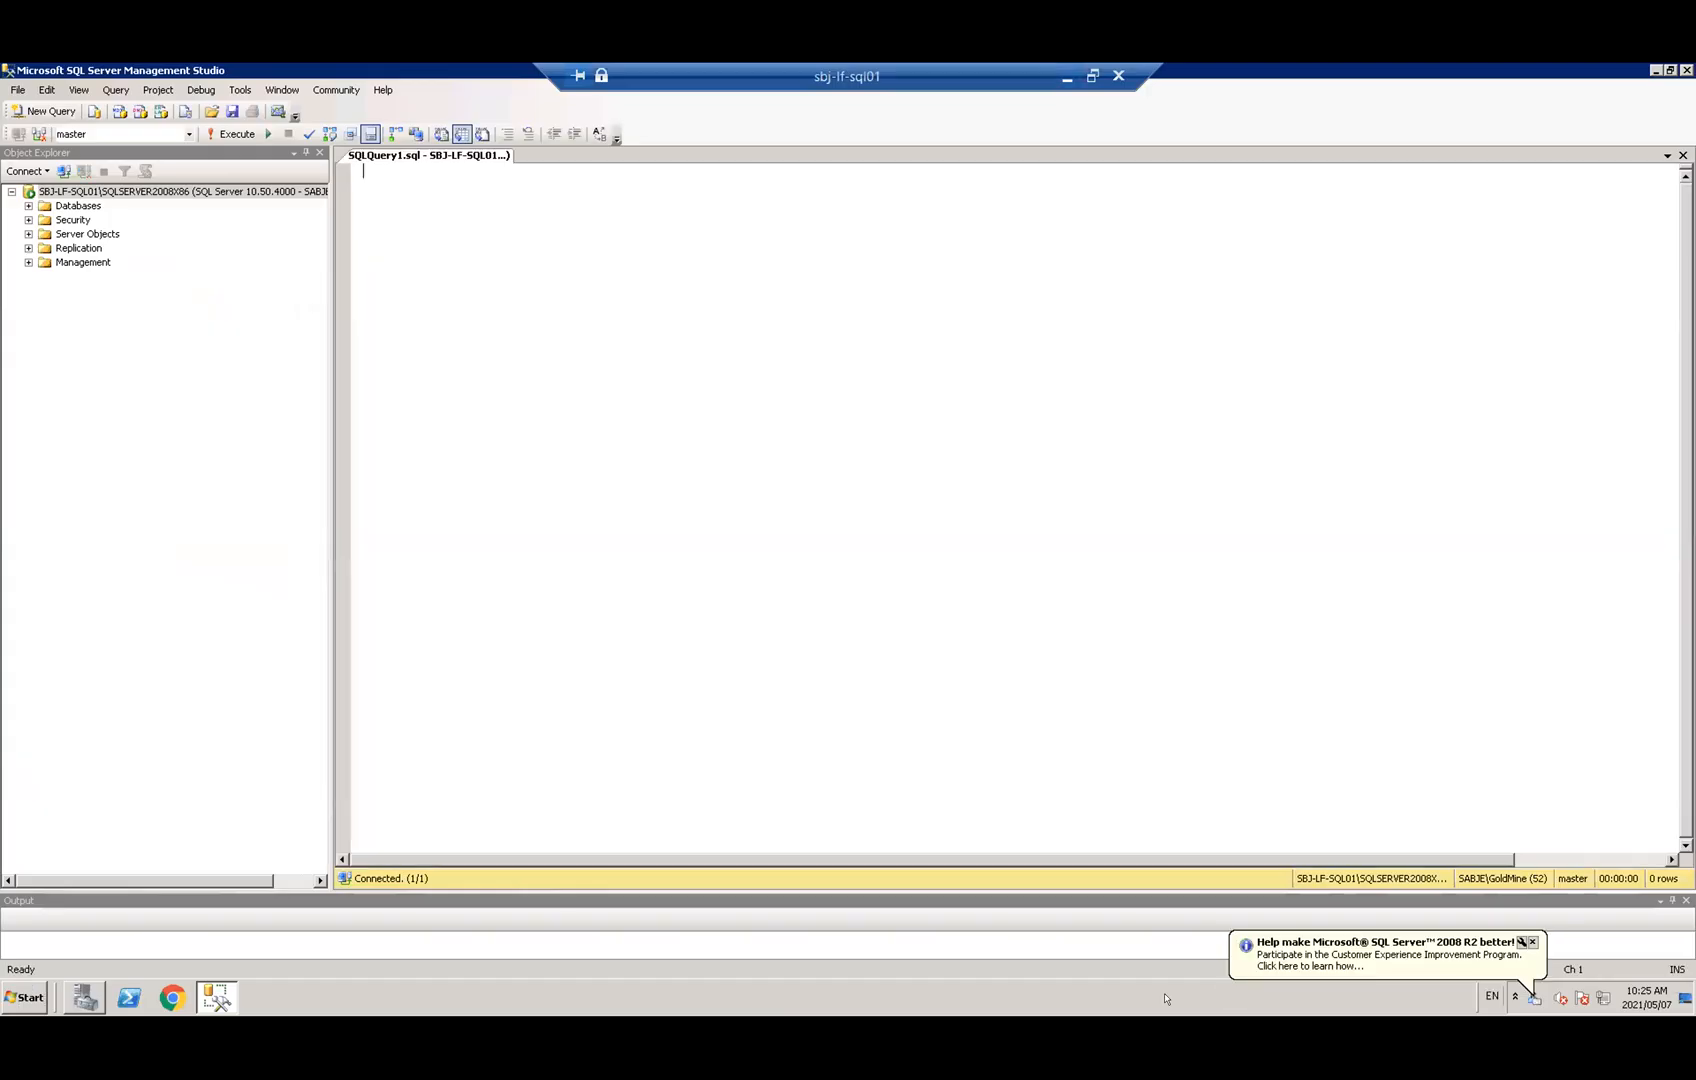
pyautogui.write("DECLARE @recid varchar(15) DECLARE @SEARCH AS VARCHAR(100)  DECLARE Outbox_cursor CURSOR FOR SELECT recid FROM Mailbox WHERE userid = 'master' and folder = 'X-GM-OUTBOX'  SET @SEARCH = 'blank'  OPEN outbox_cursor FETCH NEXT FROM Outbox_cursor INTO @recid WHILE @@FETCH_STATUS = 0 BEGIN DECLARE @REPLACE AS VARCHAR(100) Set @REPLACE = (Select key2 from contact1 where accountno = (Select accountno from Mailbox where recid = @recid))  UPDATE MAILBOX SET RFC822= REPLACE(CONVERT(VARCHAR(MAX),CONVERT(VARBINARY(MAX),RFC822)) ,@SEARCH, @REPLACE) WHERE CONVERT(VARCHAR(MAX),CONVERT(VARBINARY(MAX),RFC822)) LIKE '%'+@SEARCH+'%' AND recid = @recid  FETCH NEXT FROM outbox_cursor INTO @recid  END CLOSE outbox_cursor DEALLOCATE outbox_cursor")
pyautogui.doubleClick(397, 215)
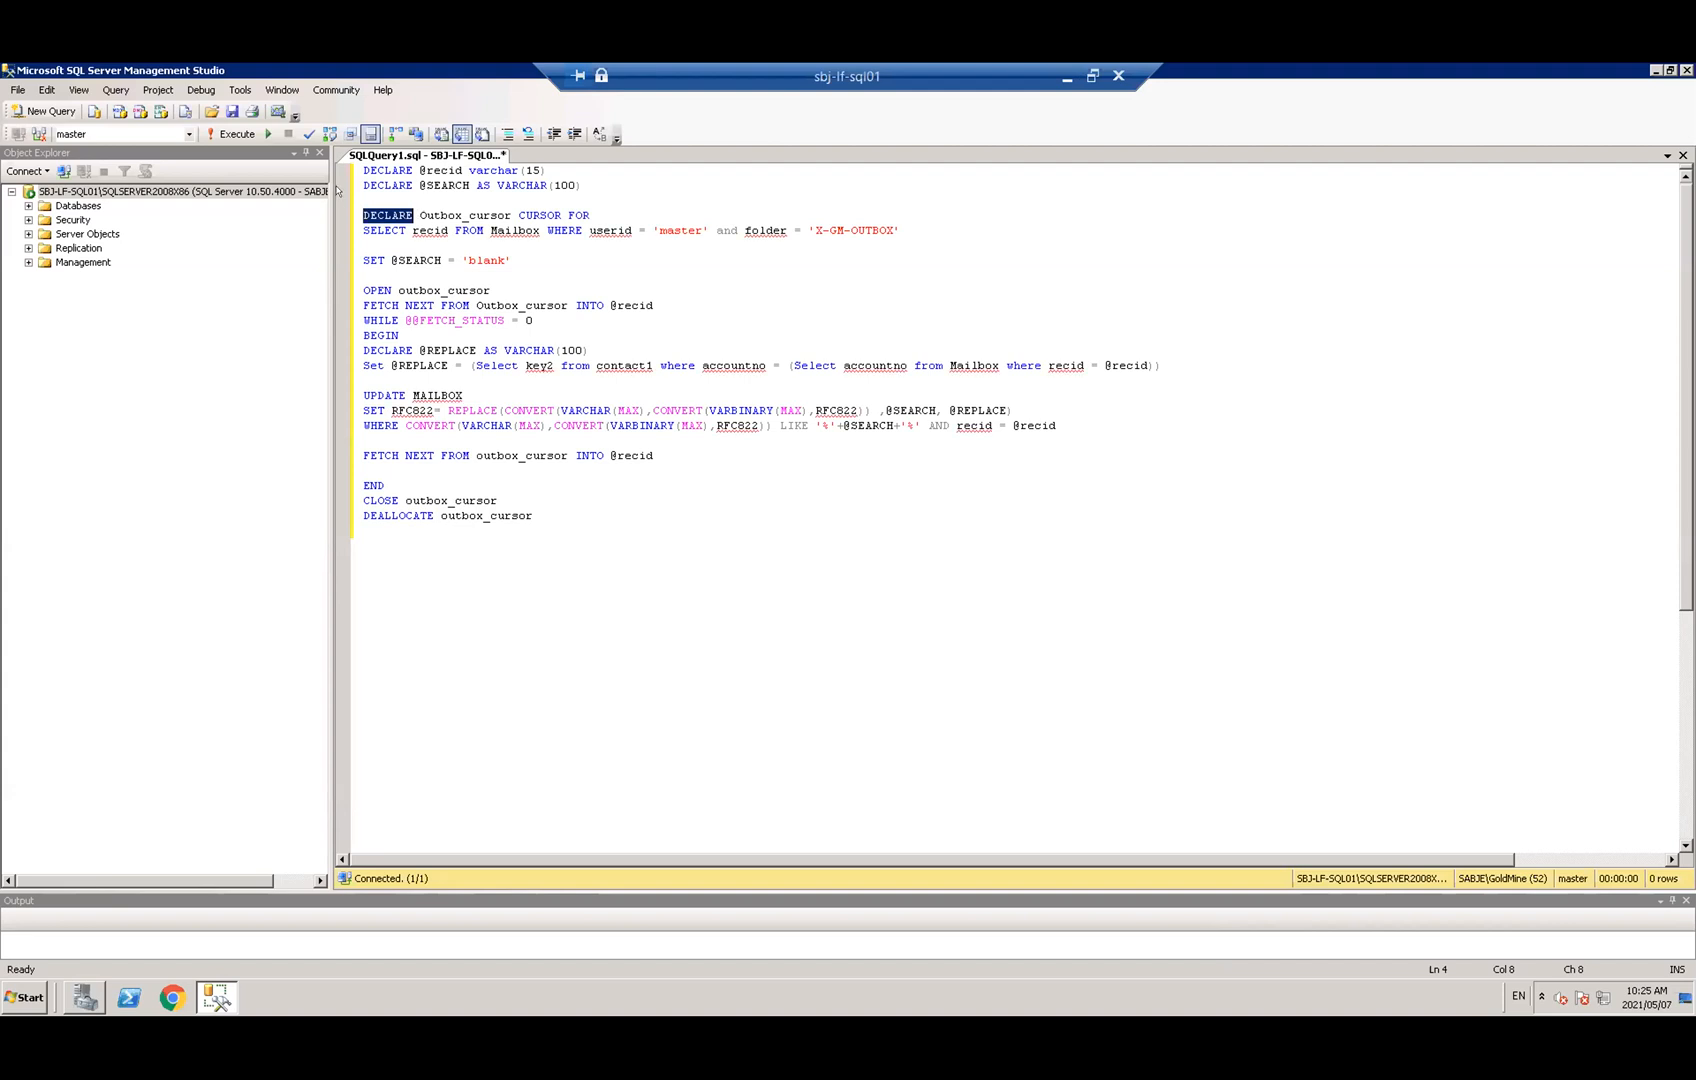
pyautogui.click(657, 227)
# Replace 'master' in the script's userid filter with the mailbox owner's user ID
pyautogui.press('Delete')
pyautogui.press('Delete')
pyautogui.press('Delete')
pyautogui.press('Delete')
pyautogui.press('Delete')
pyautogui.press('Delete')
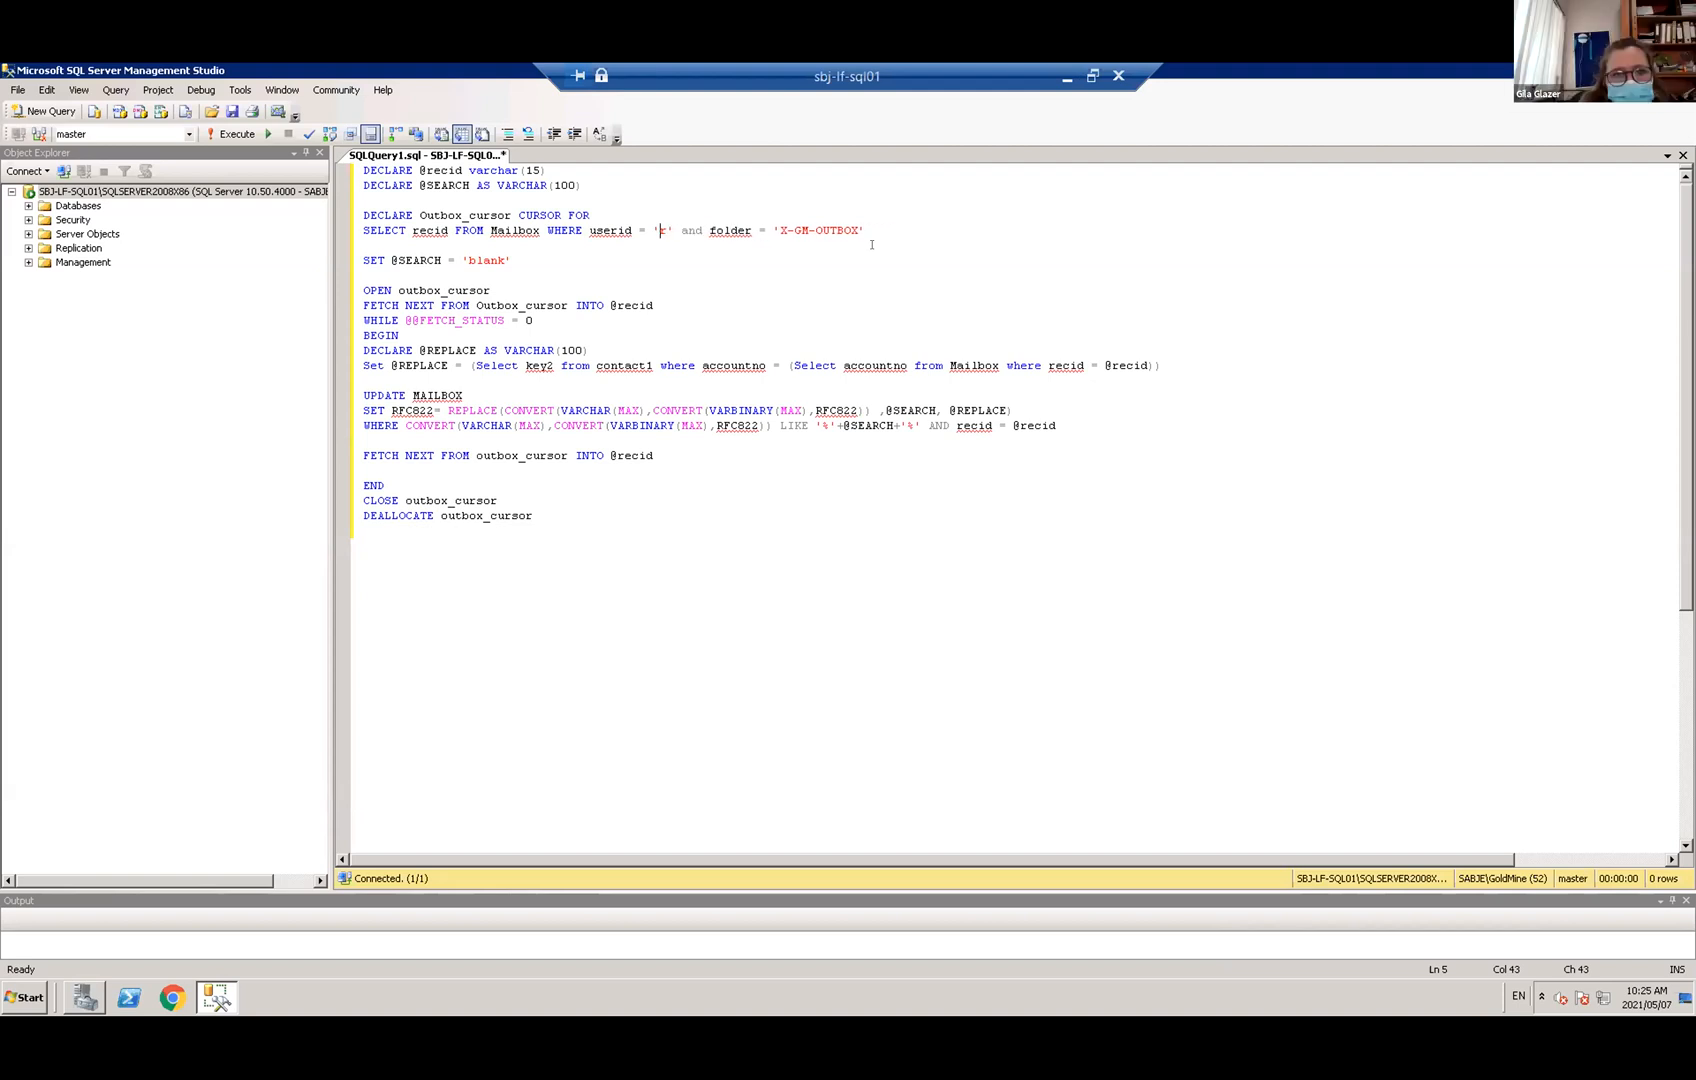
pyautogui.write('kdsf')
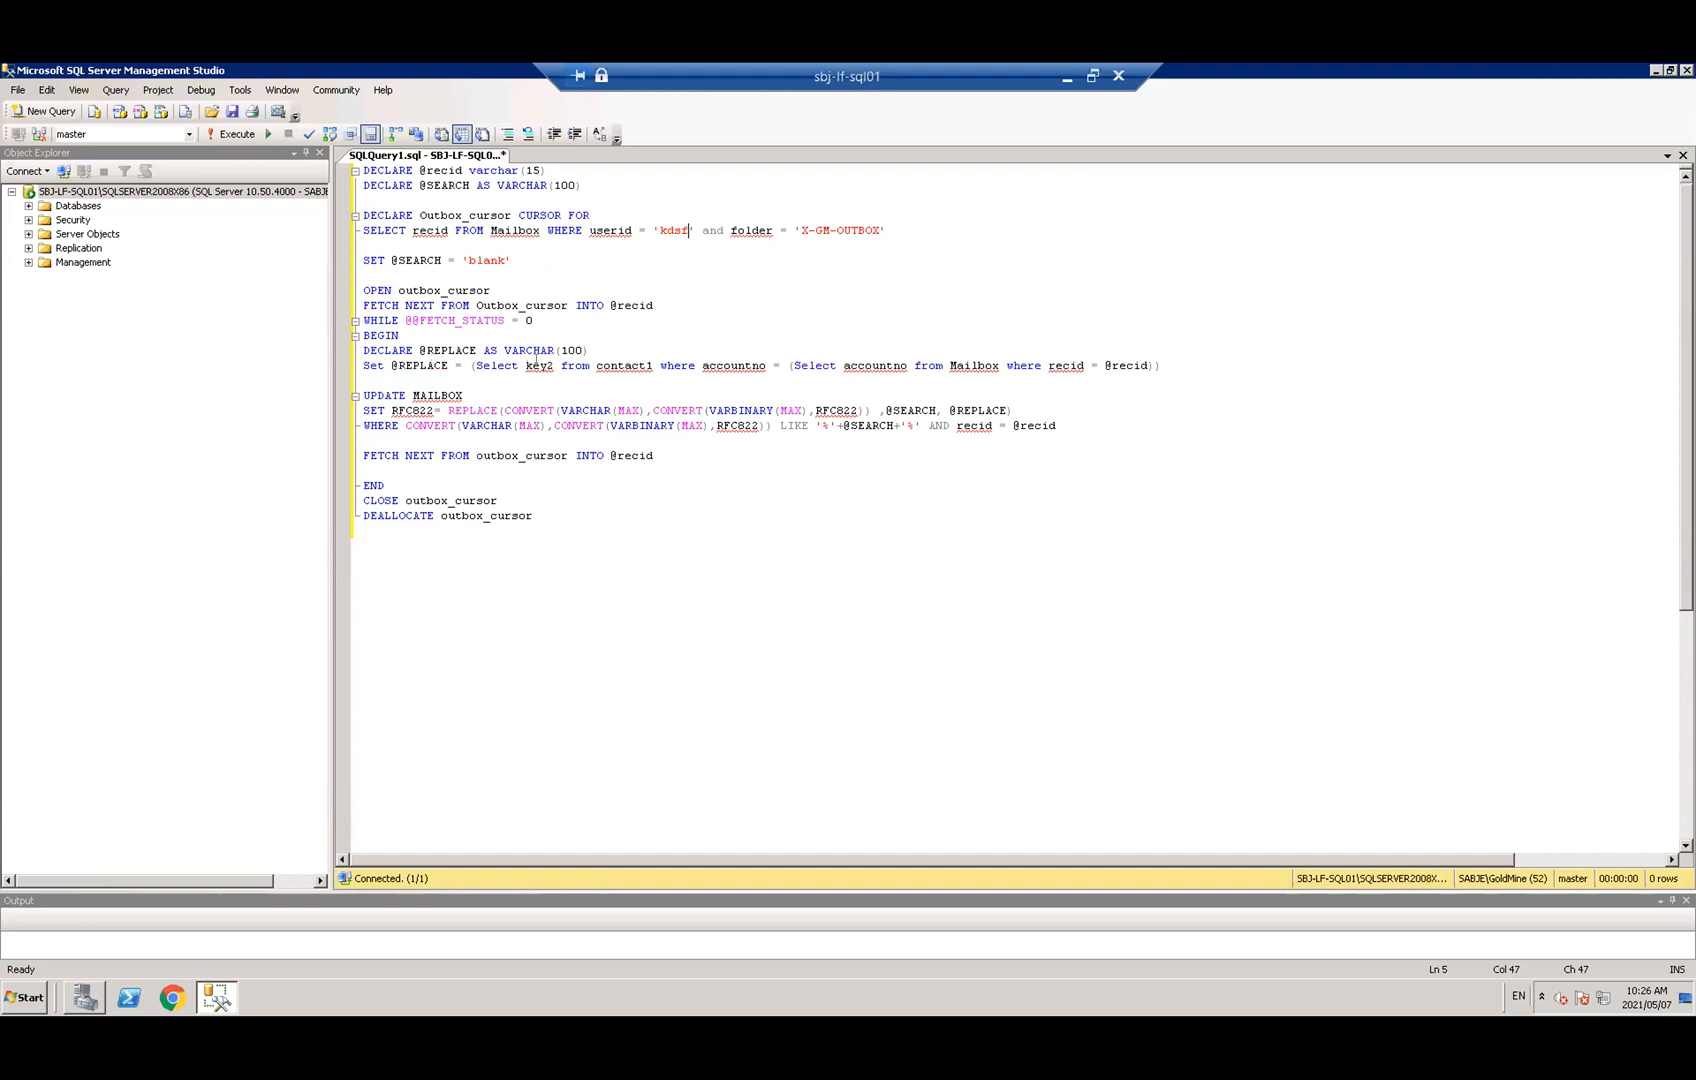
pyautogui.moveTo(521, 357)
pyautogui.moveTo(740, 365)
pyautogui.click(388, 401)
pyautogui.moveTo(433, 410); pyautogui.dragTo(399, 410)
pyautogui.click(774, 465)
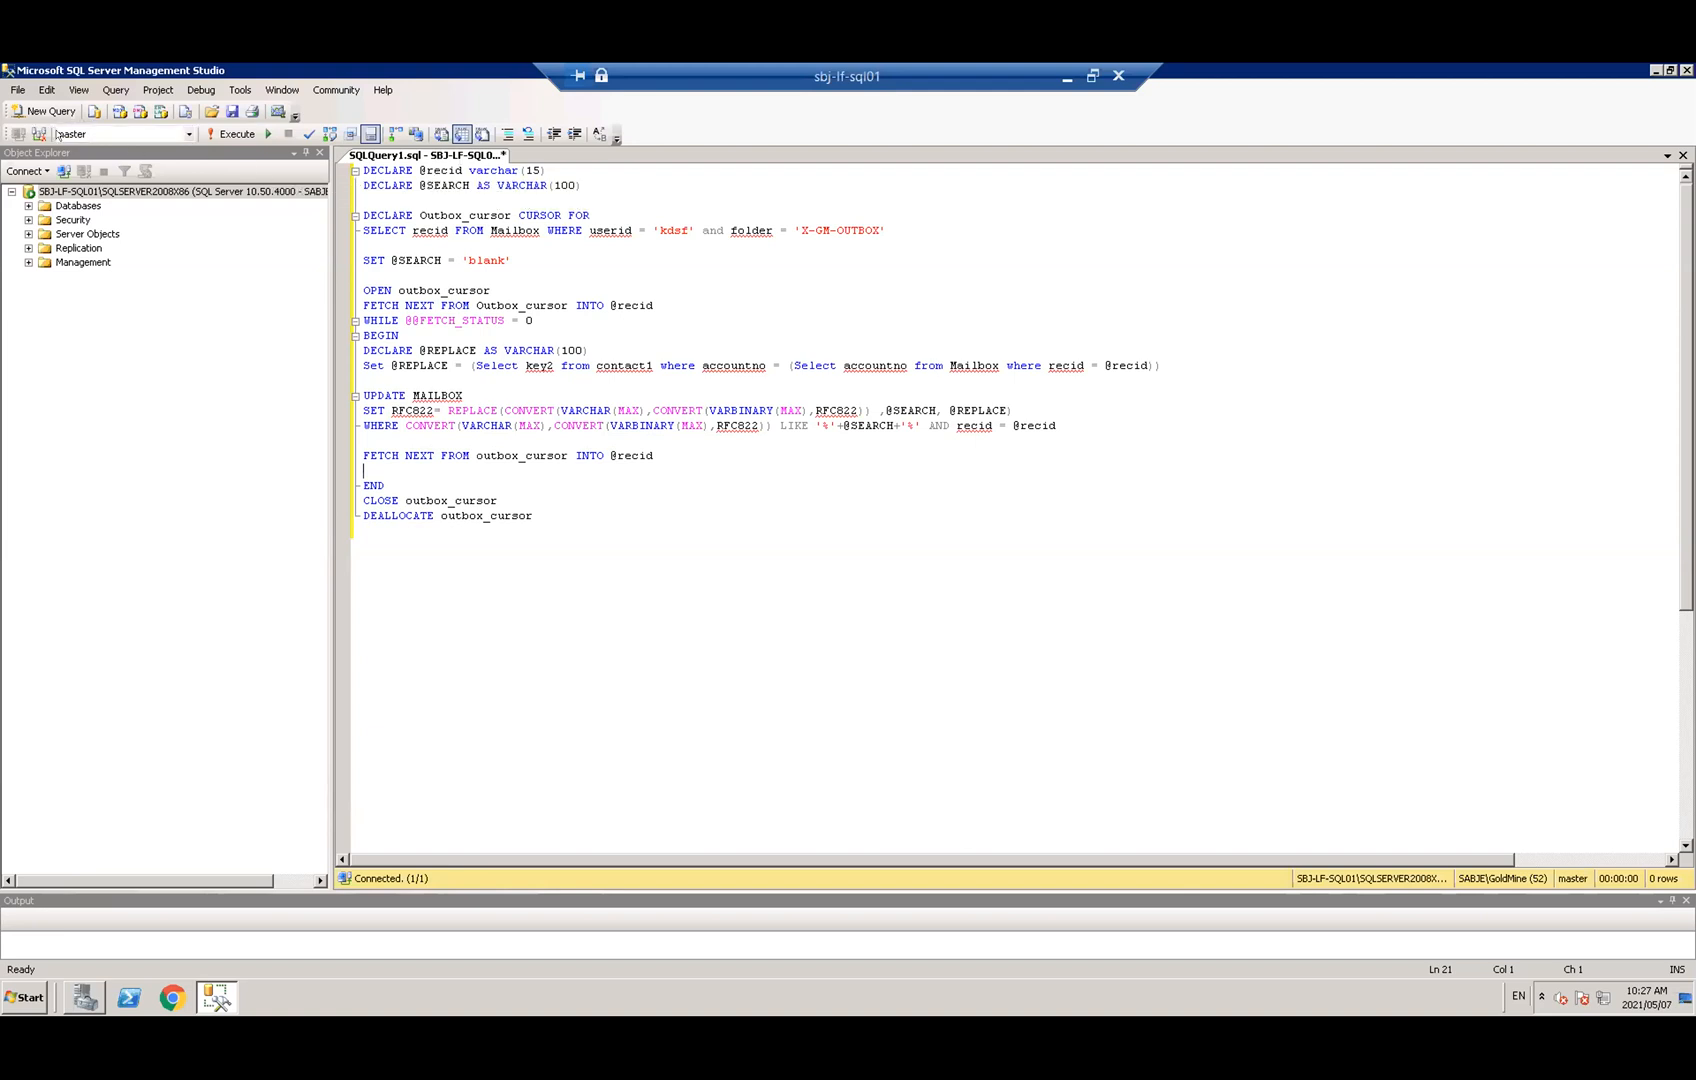
# Save the query to the Desktop as 'dynamically change of pdf files'
pyautogui.click(230, 110)
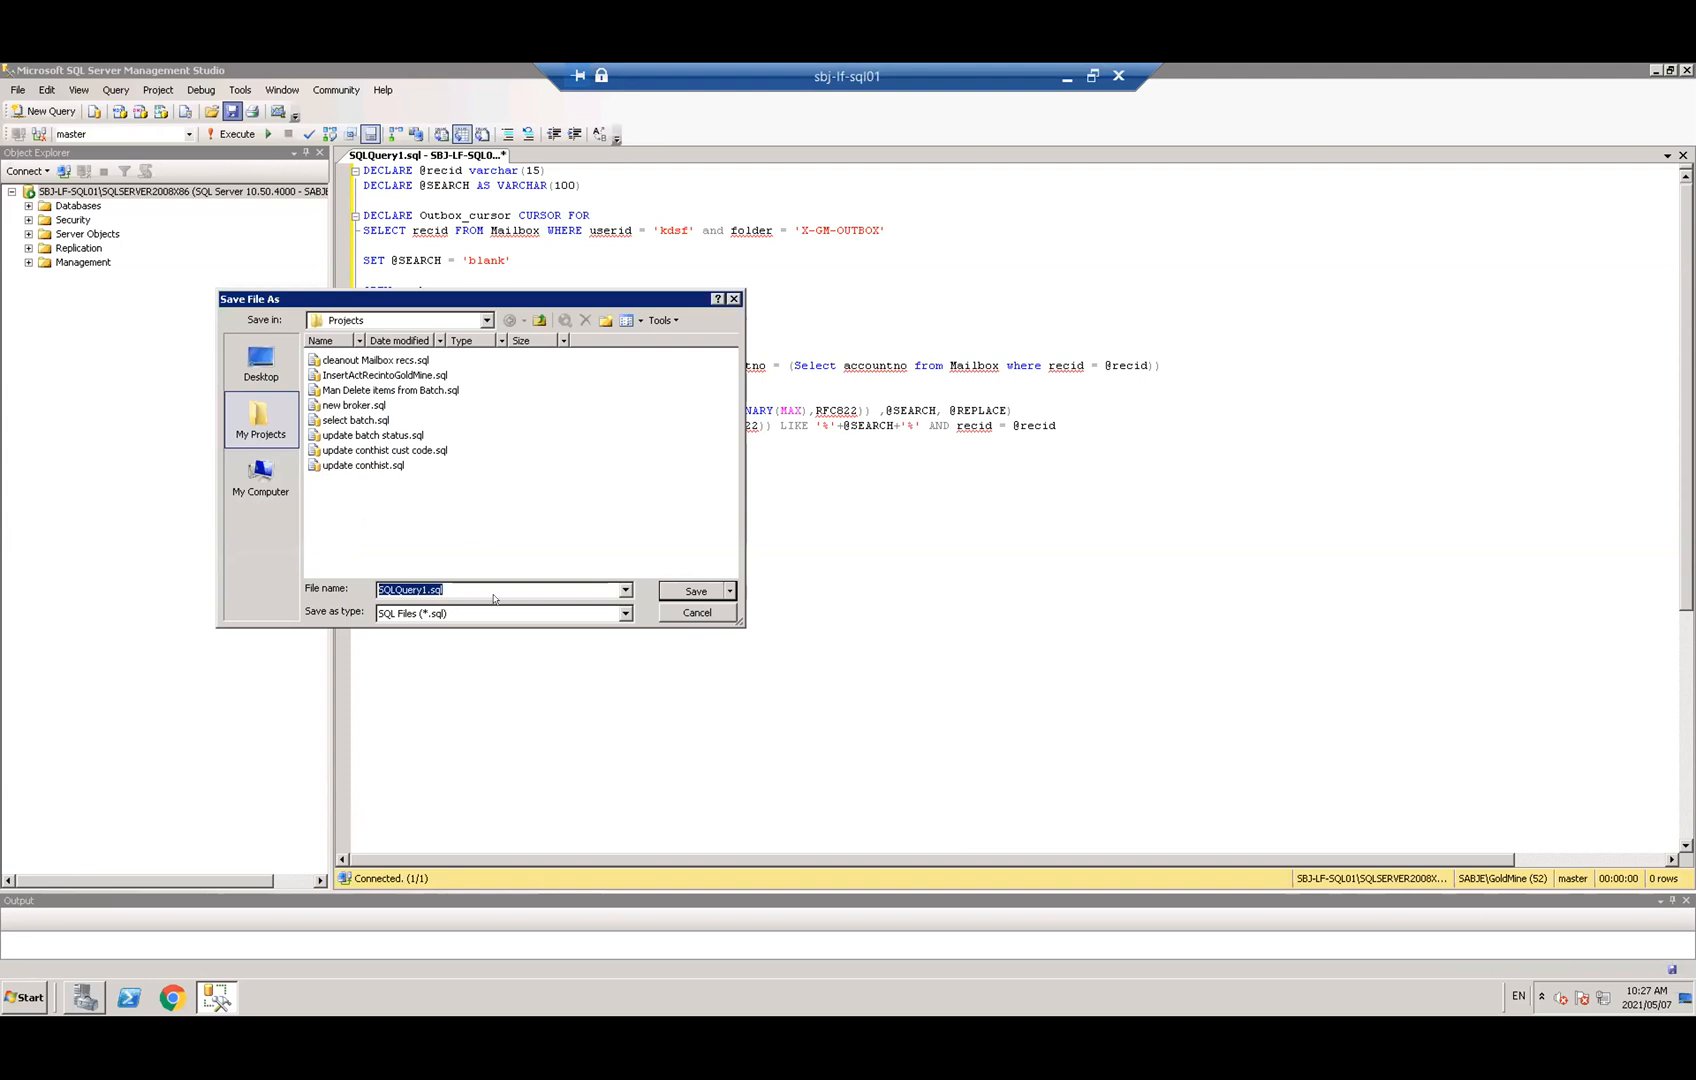
pyautogui.click(261, 358)
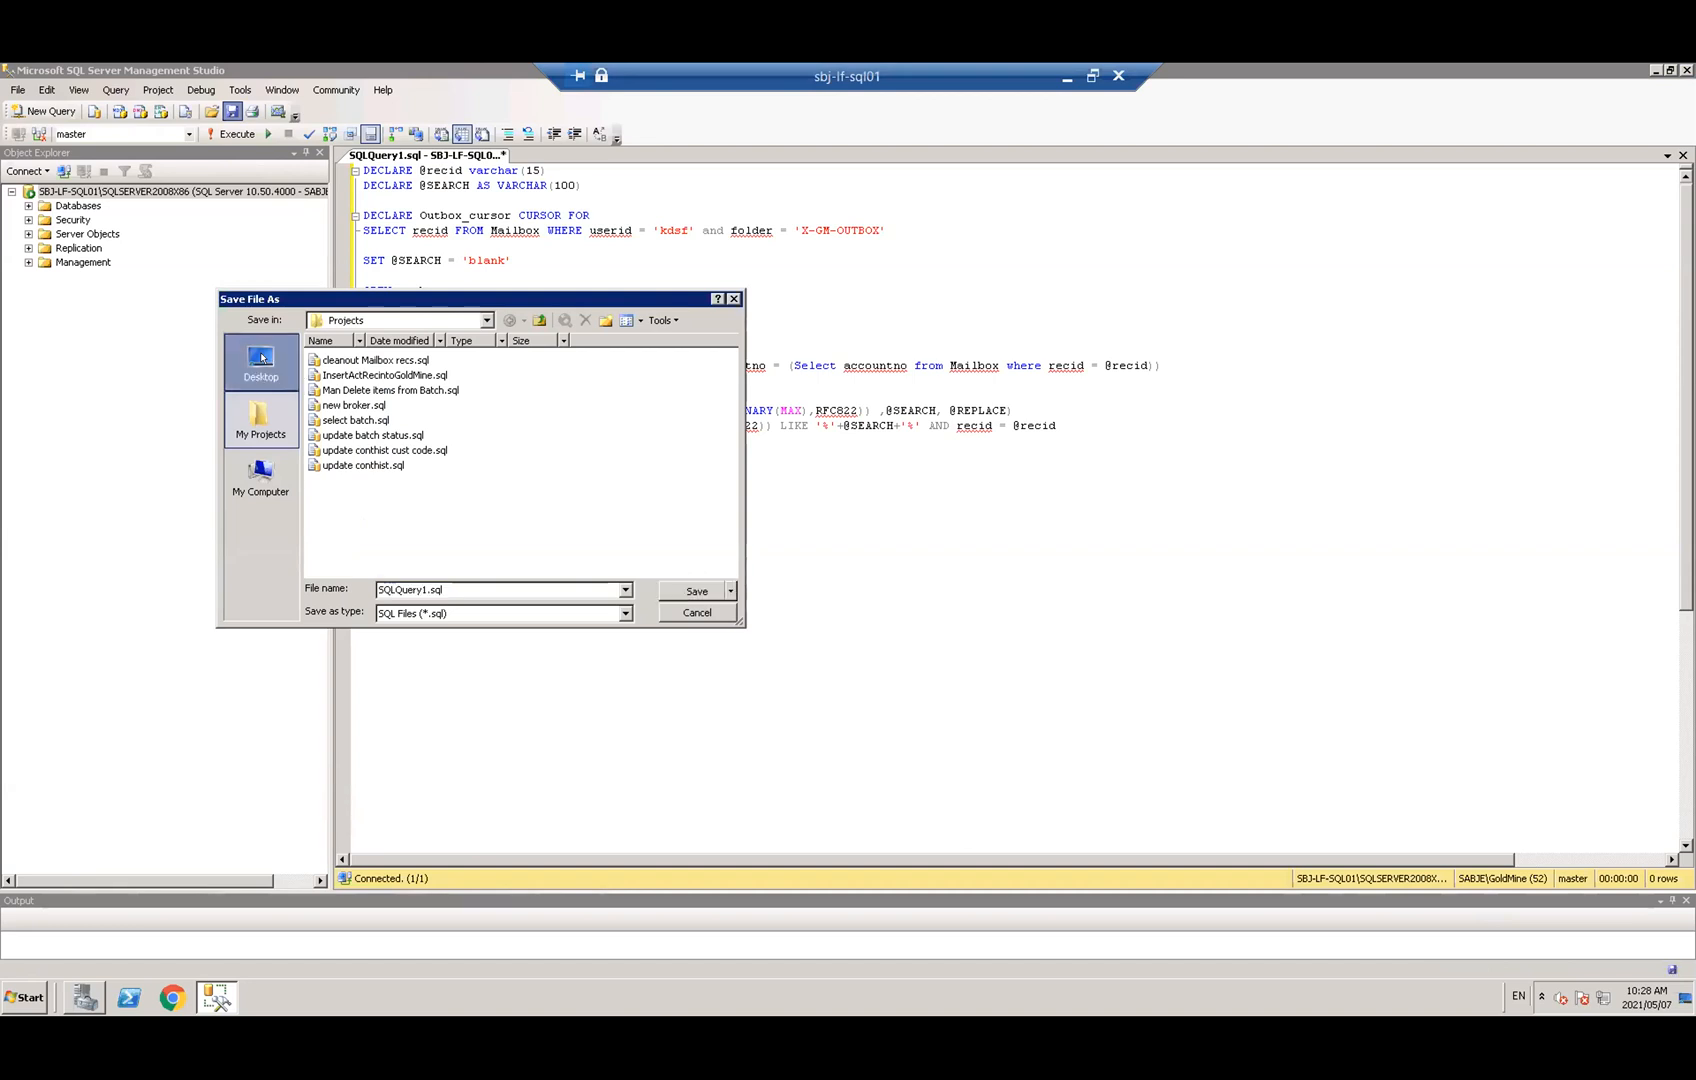
pyautogui.click(451, 590)
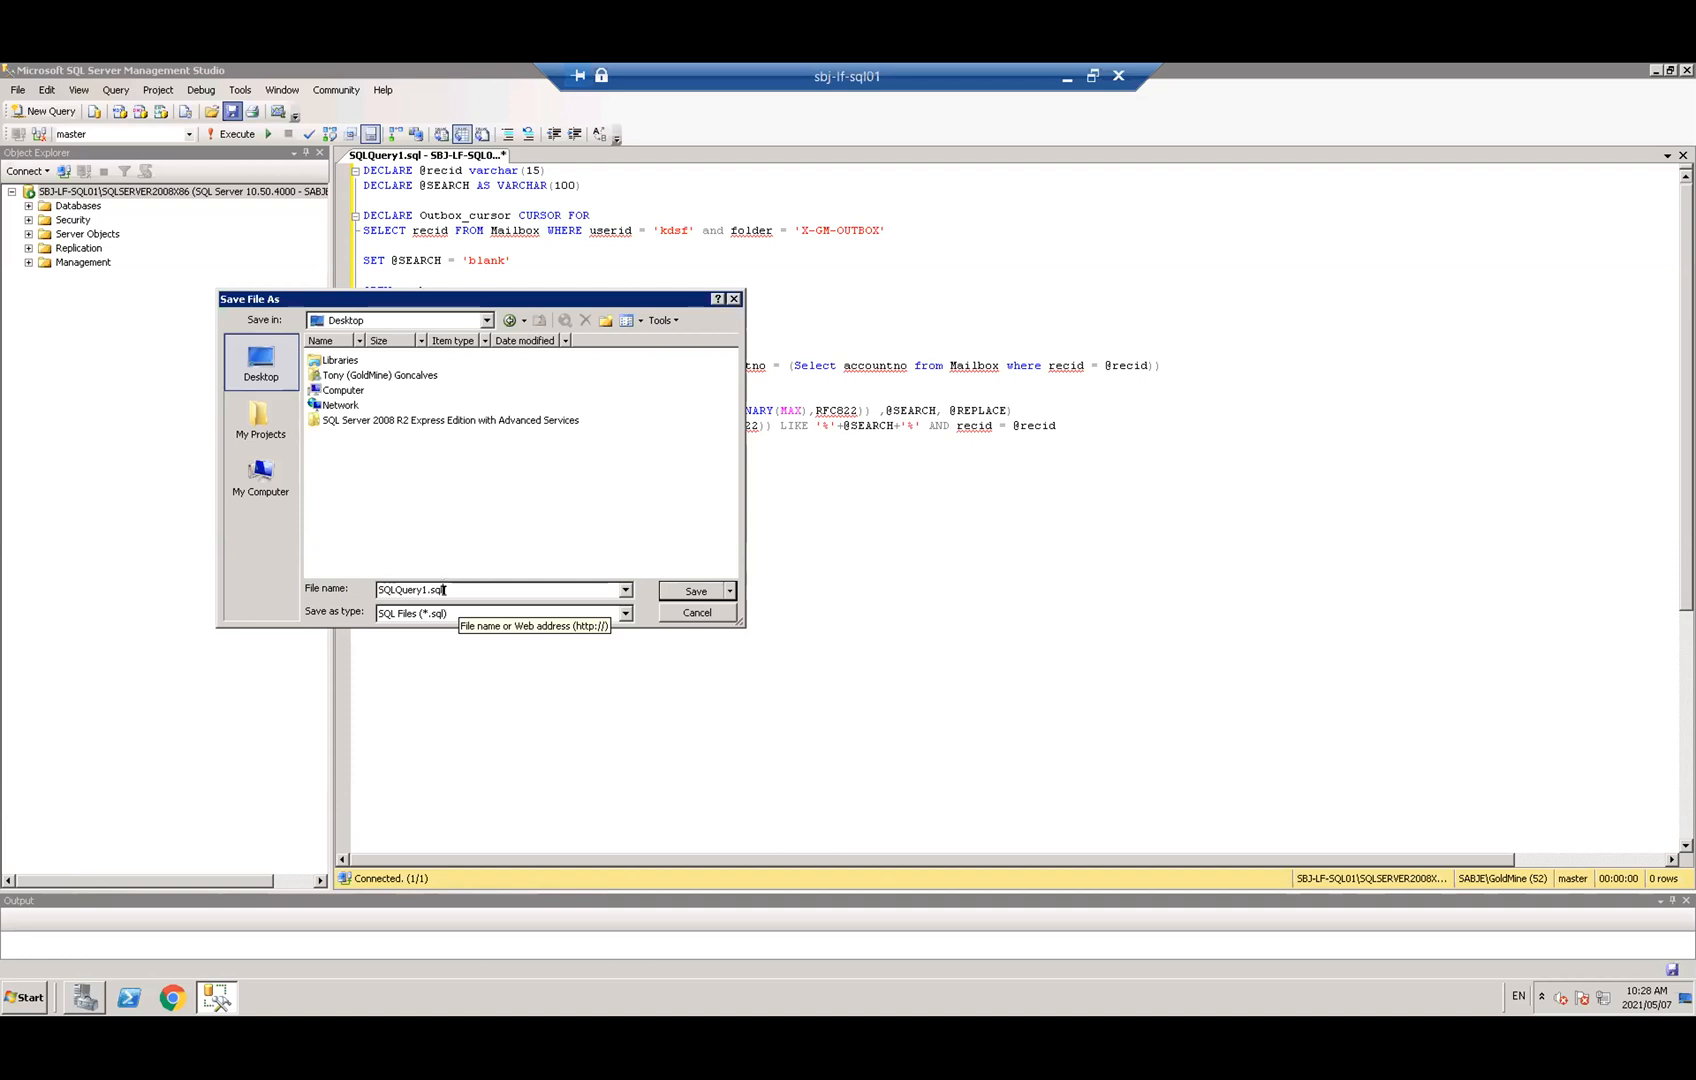
pyautogui.moveTo(451, 590); pyautogui.dragTo(318, 595)
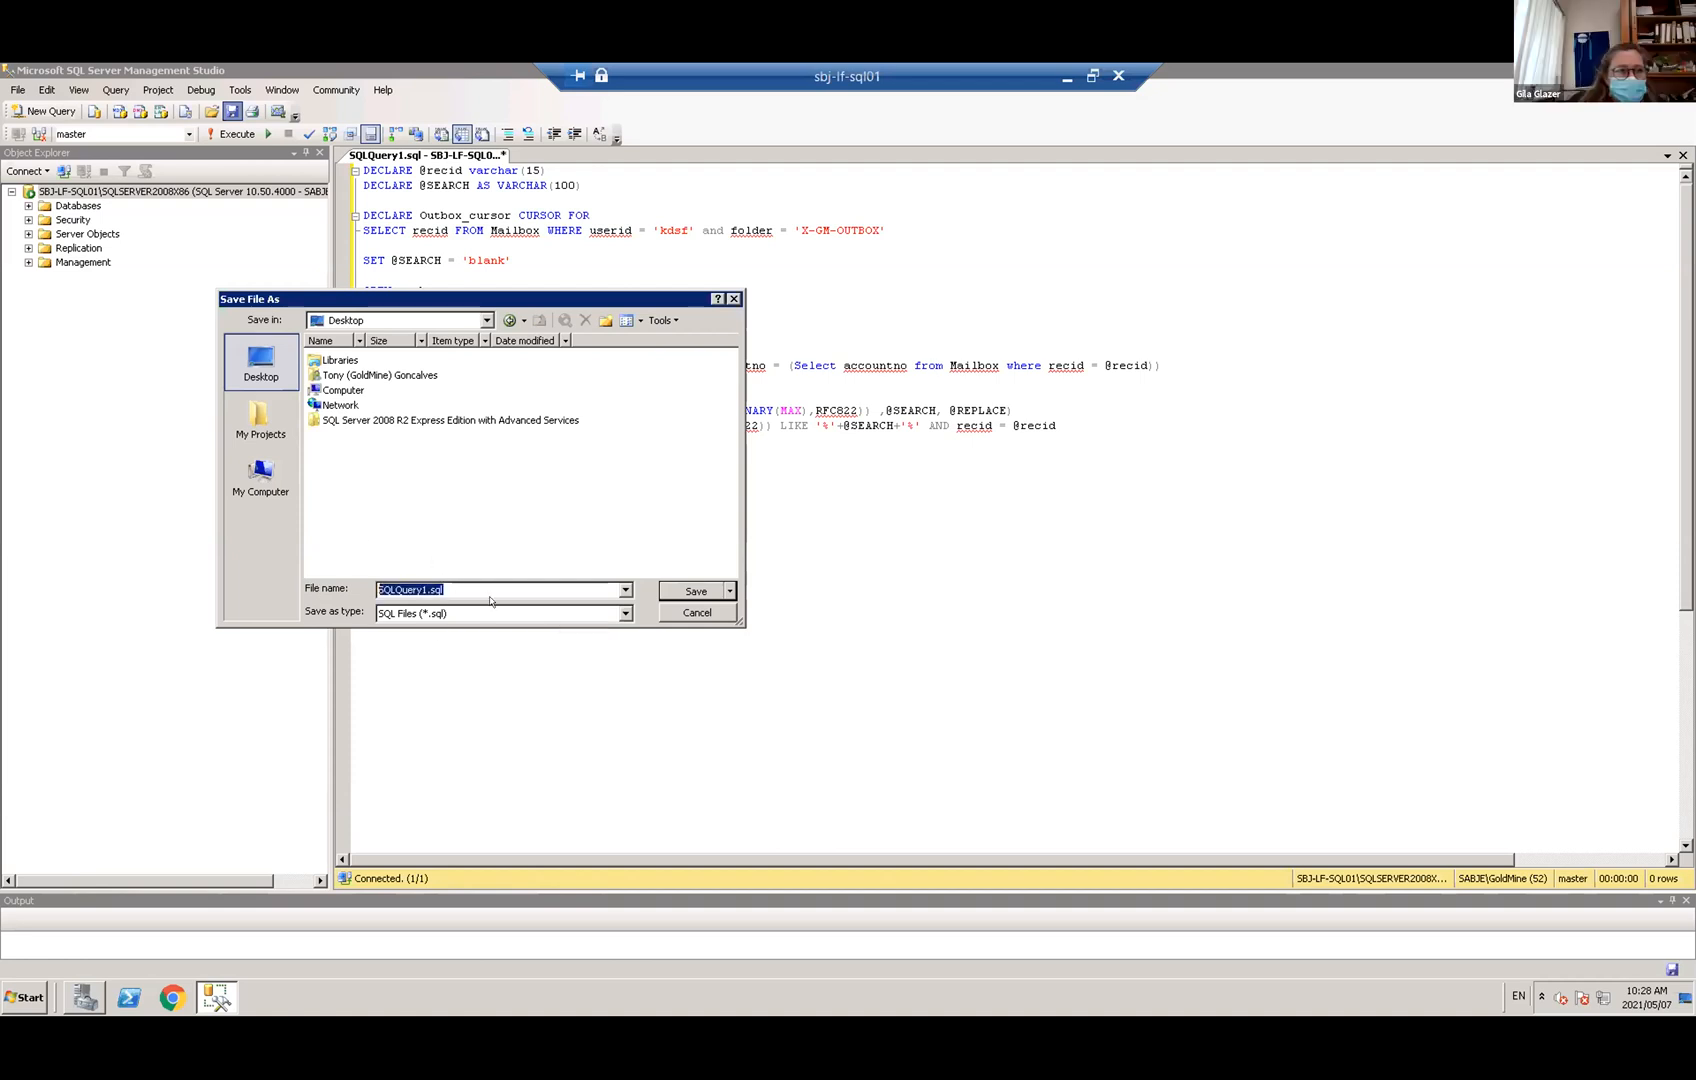
pyautogui.write('dyna')
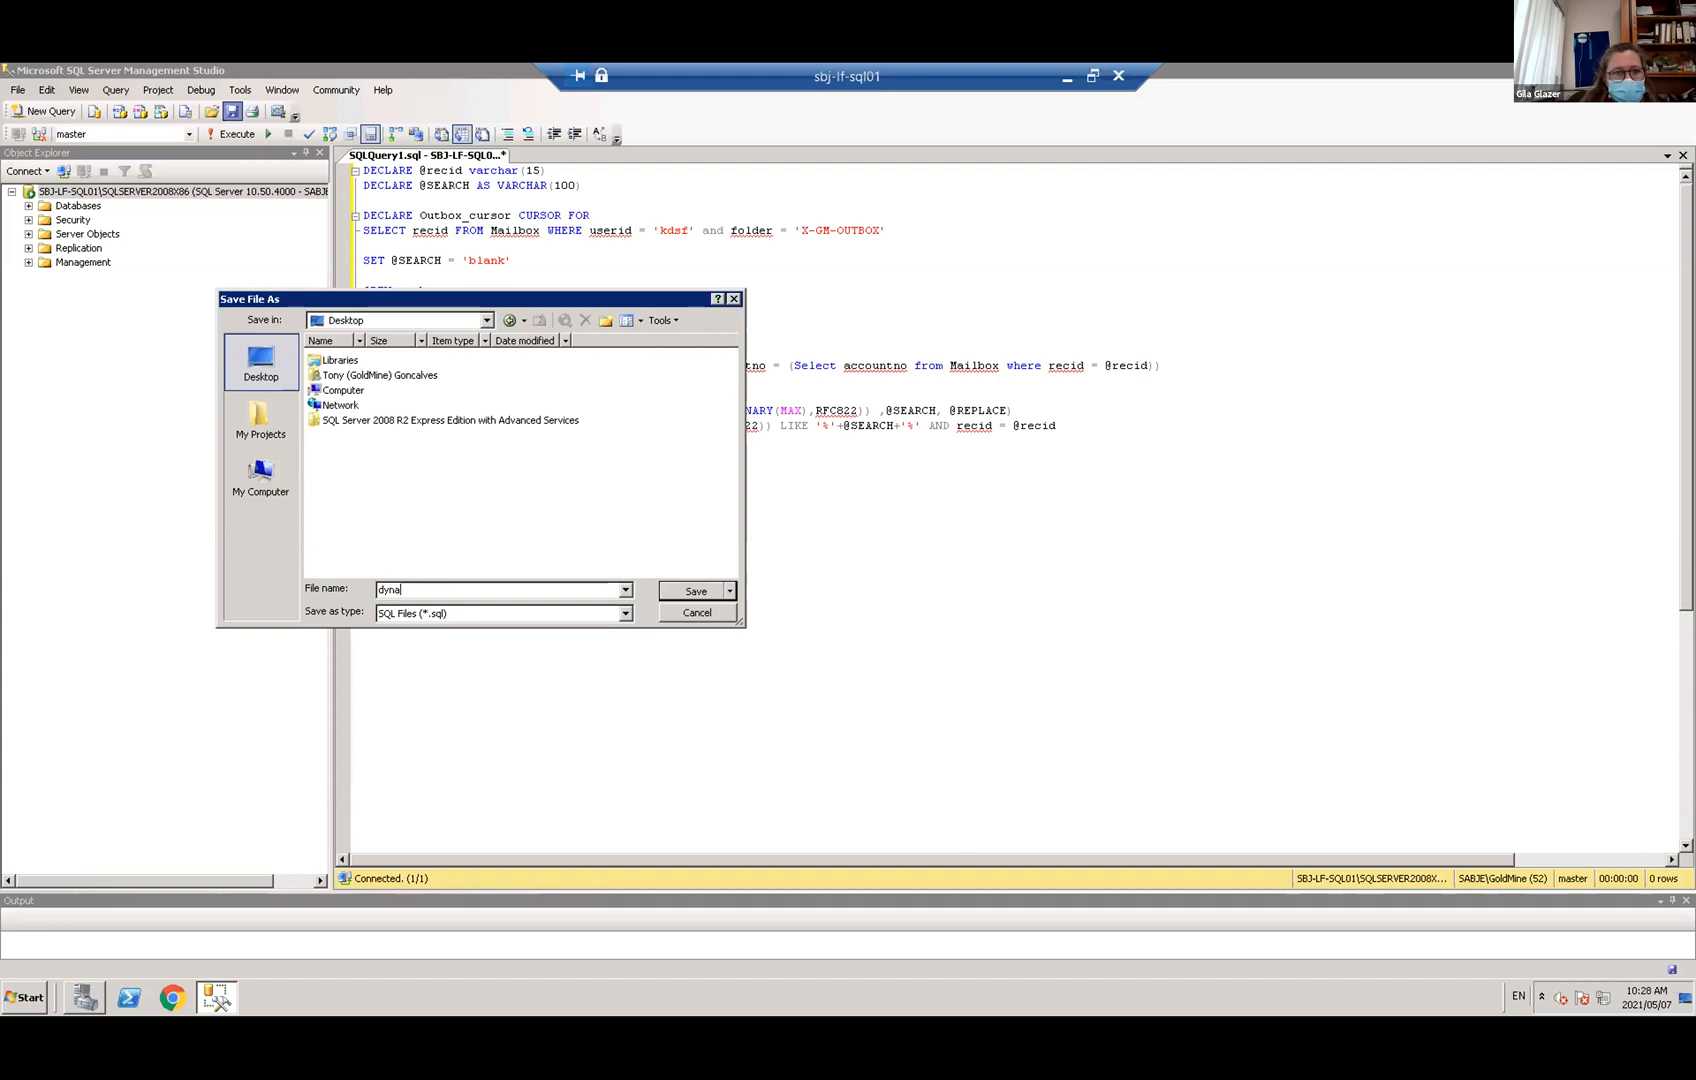
pyautogui.write('mica')
pyautogui.write('l')
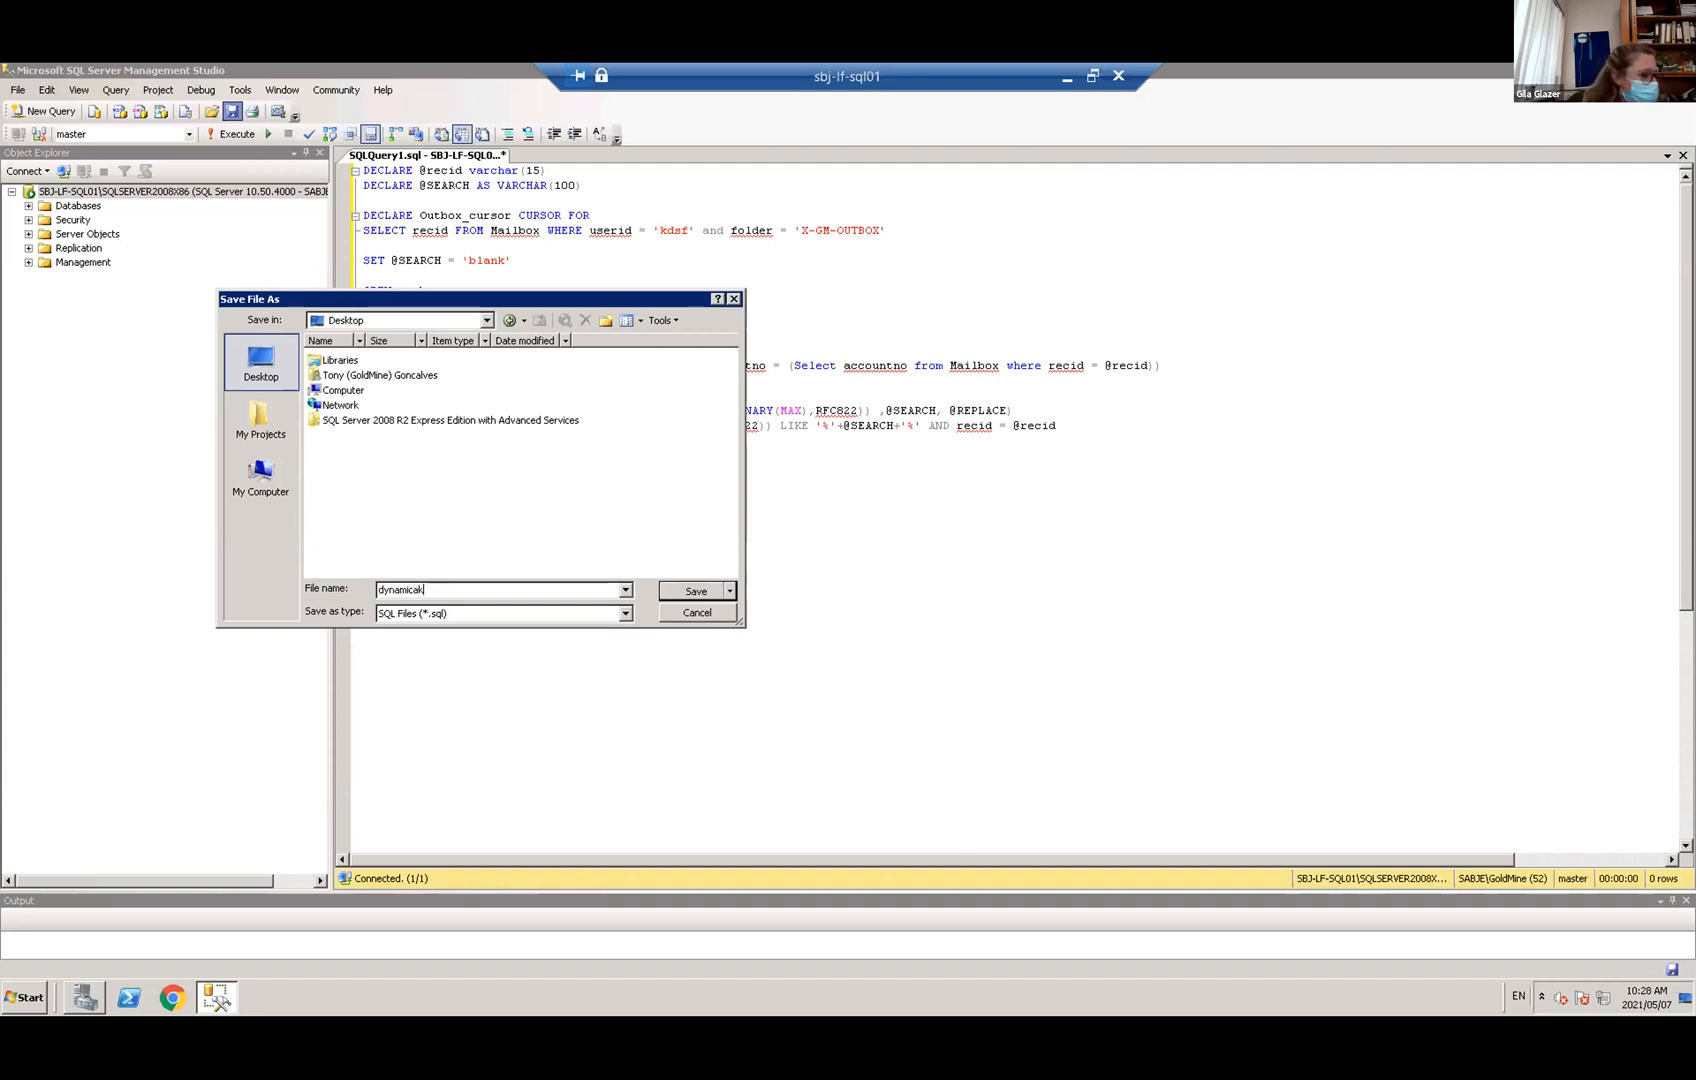
pyautogui.write('ly')
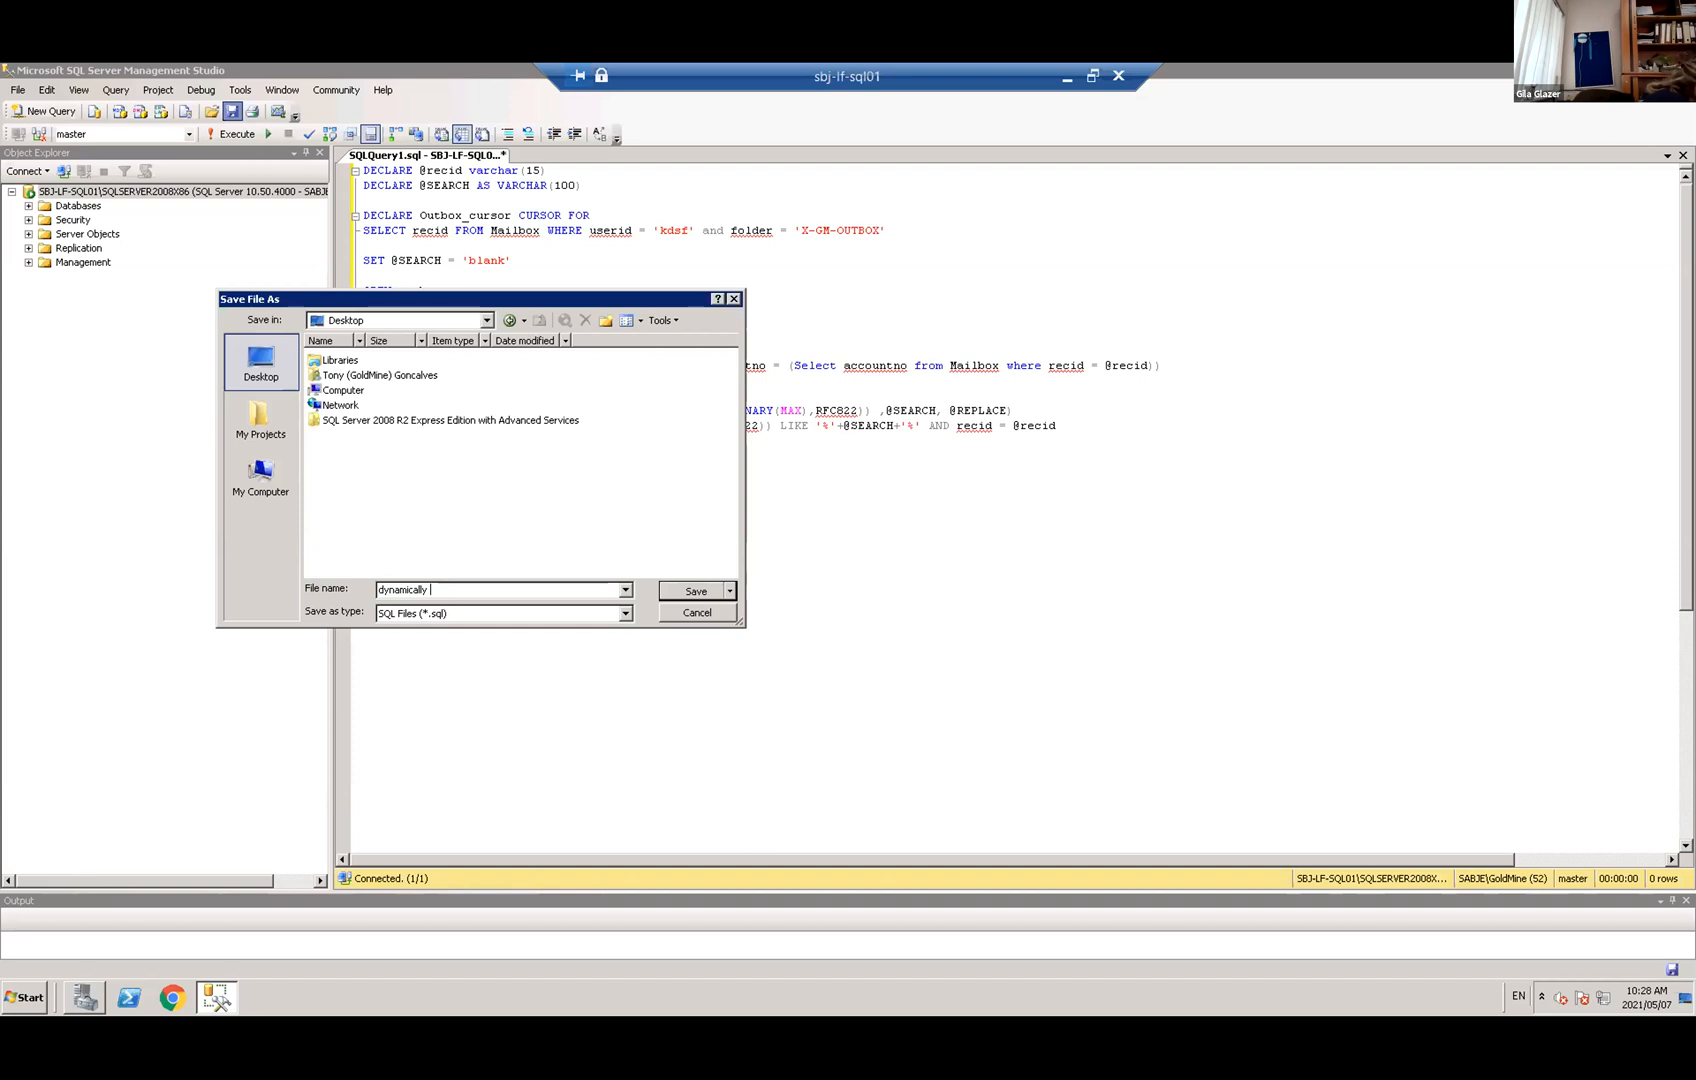
pyautogui.write(' change of pdf files')
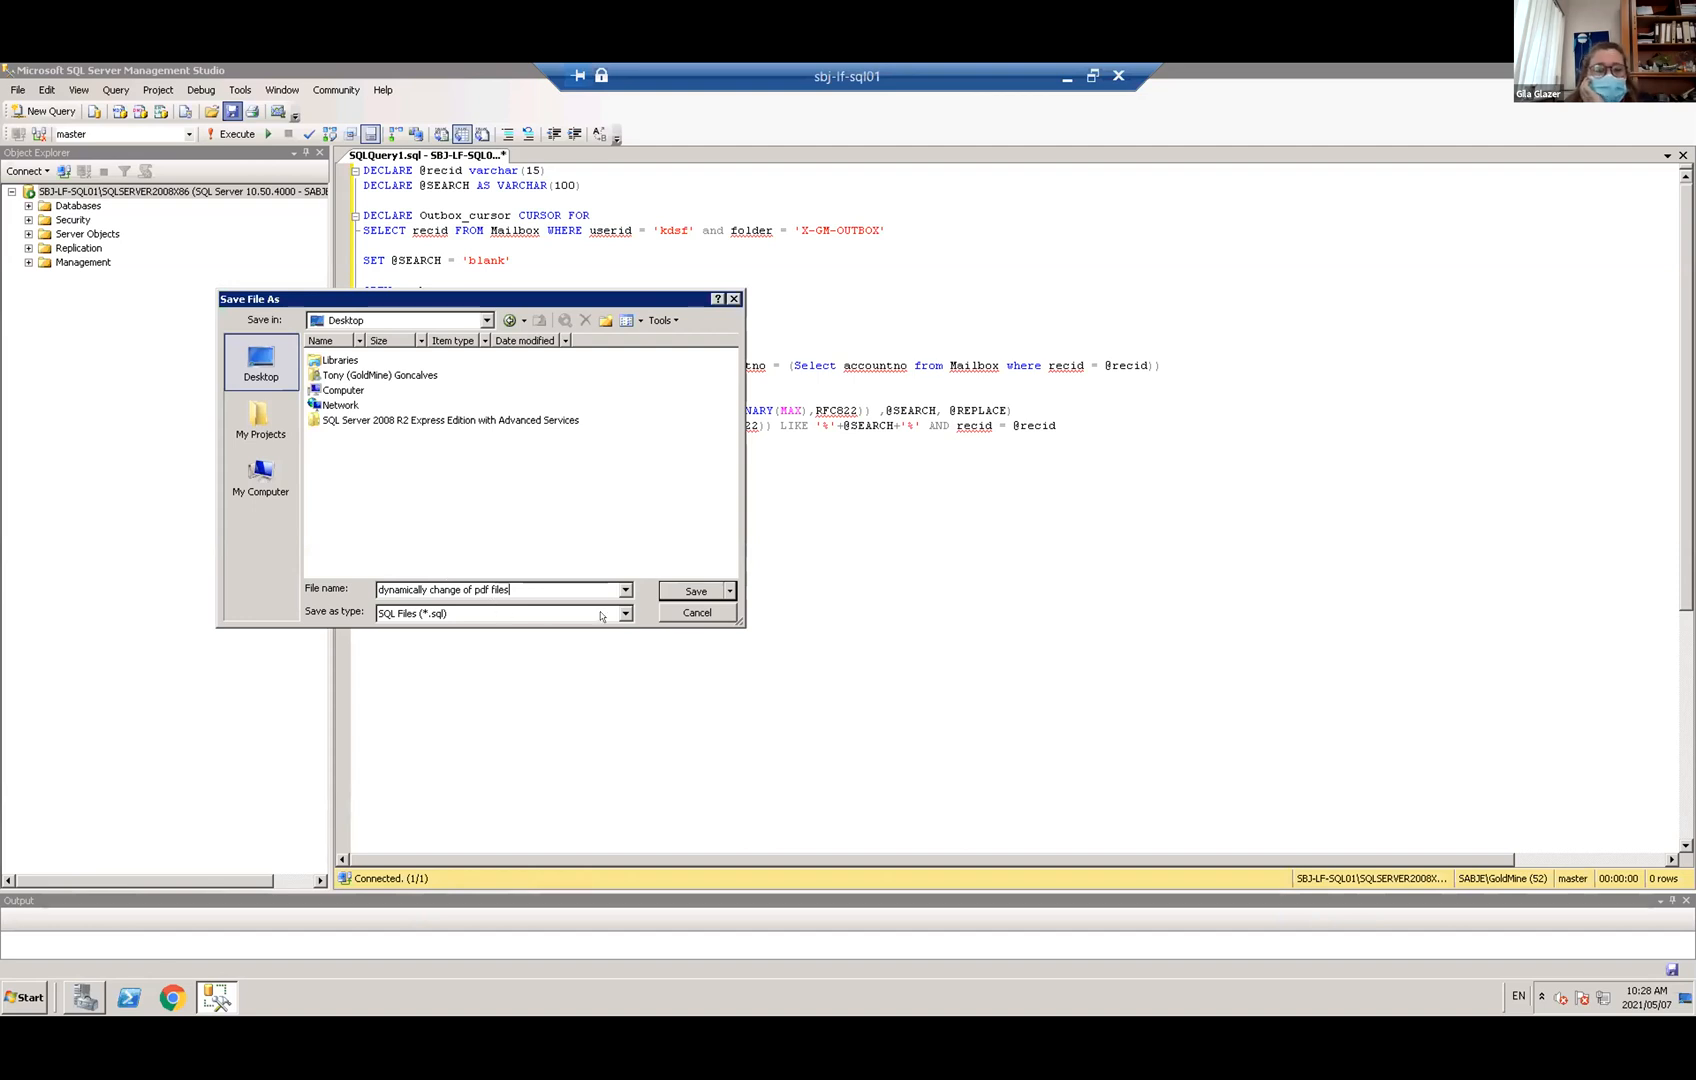
pyautogui.click(674, 585)
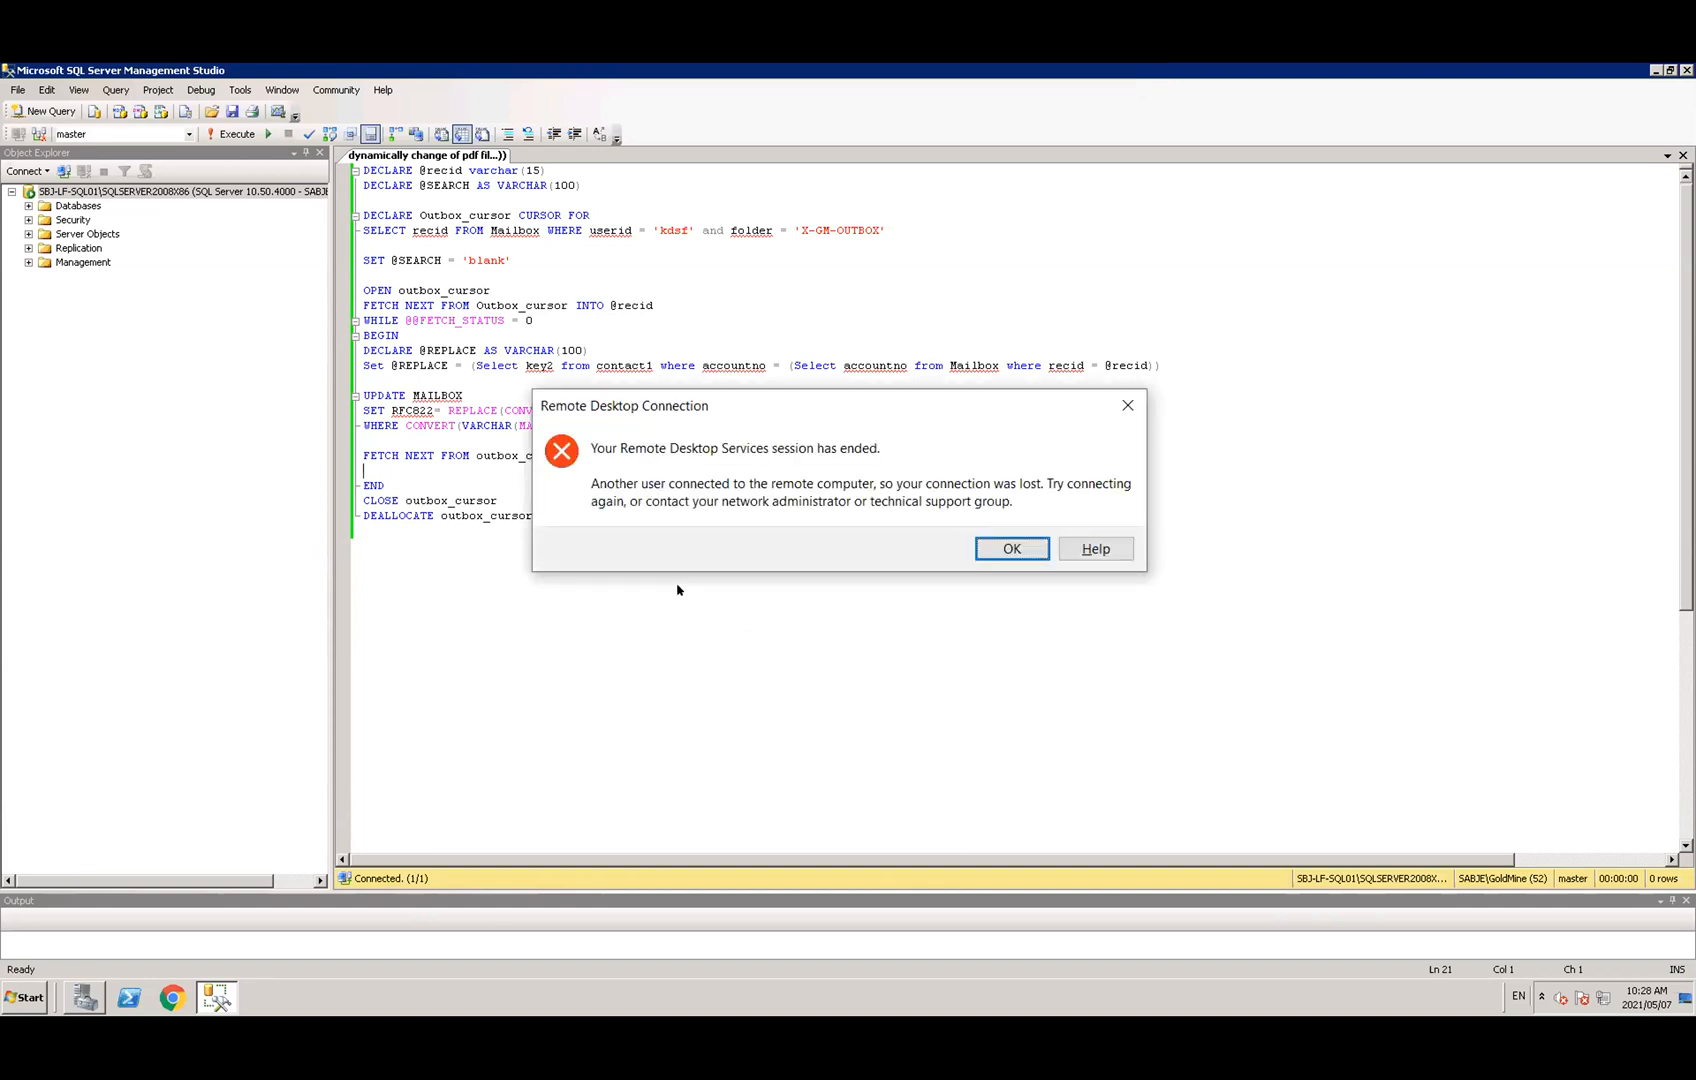
# Acknowledge the session-ended message, reconnect to the remote server and accept the usage policy
pyautogui.click(1011, 549)
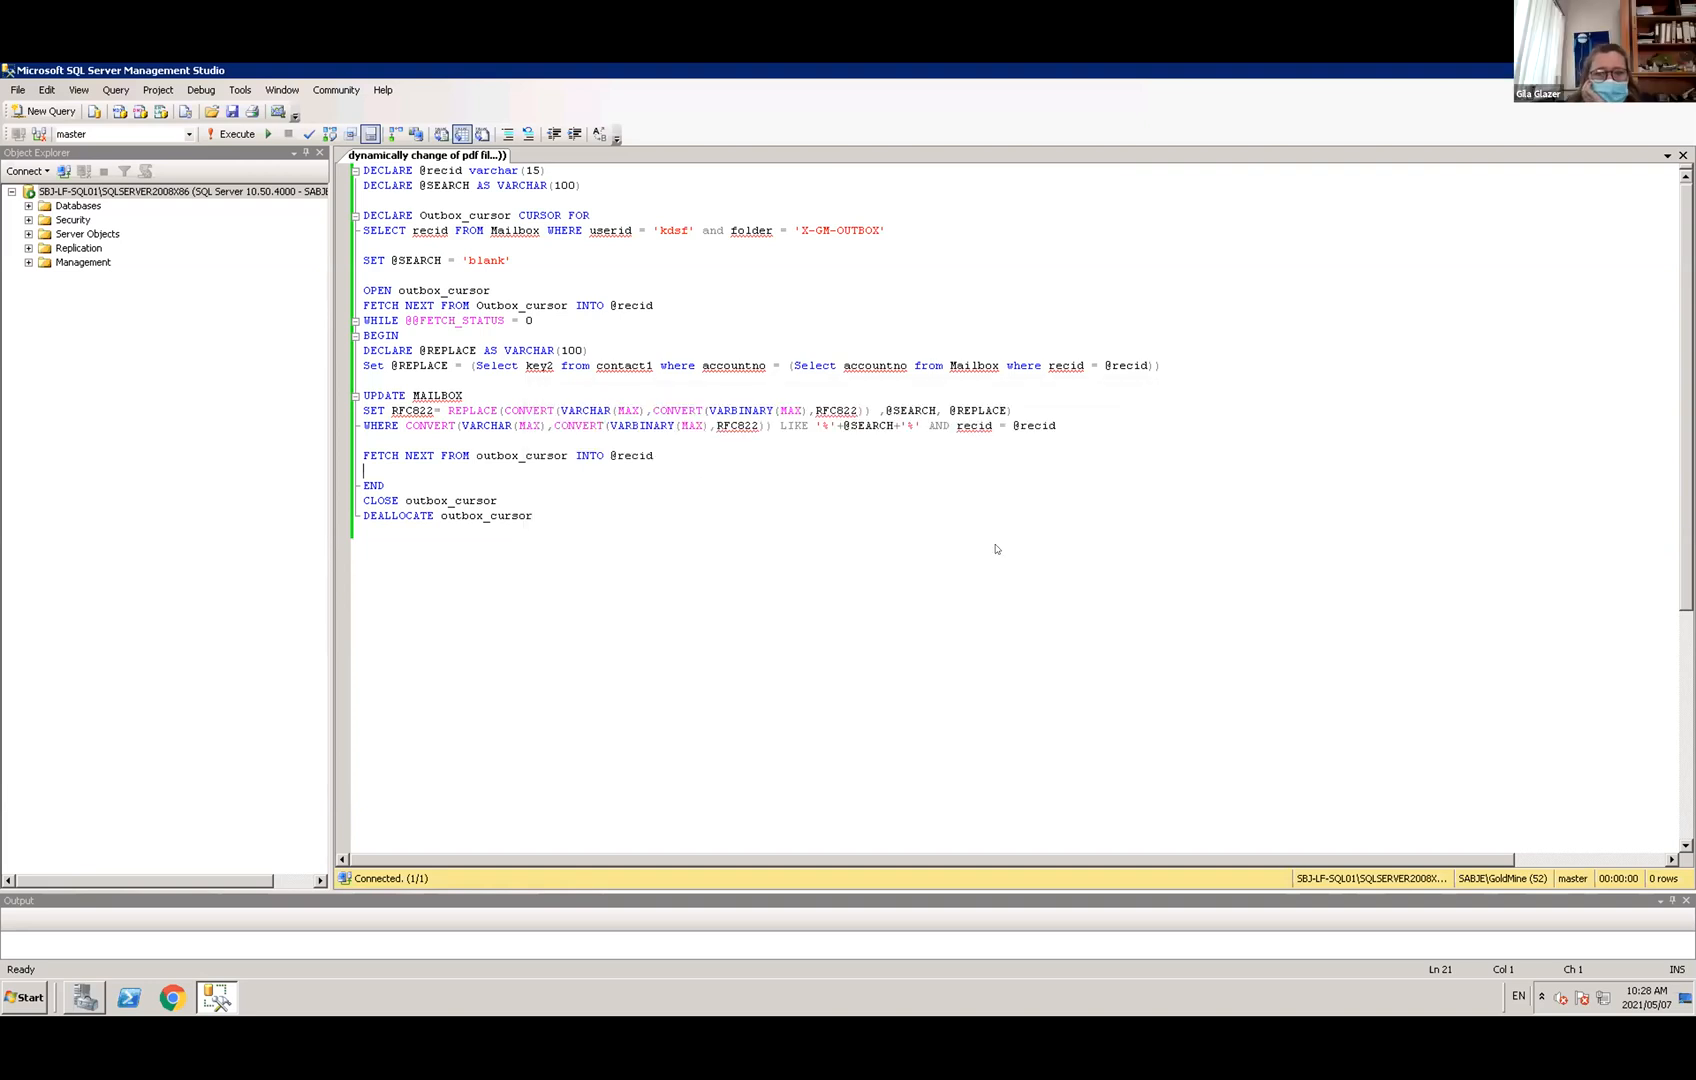
pyautogui.click(937, 470)
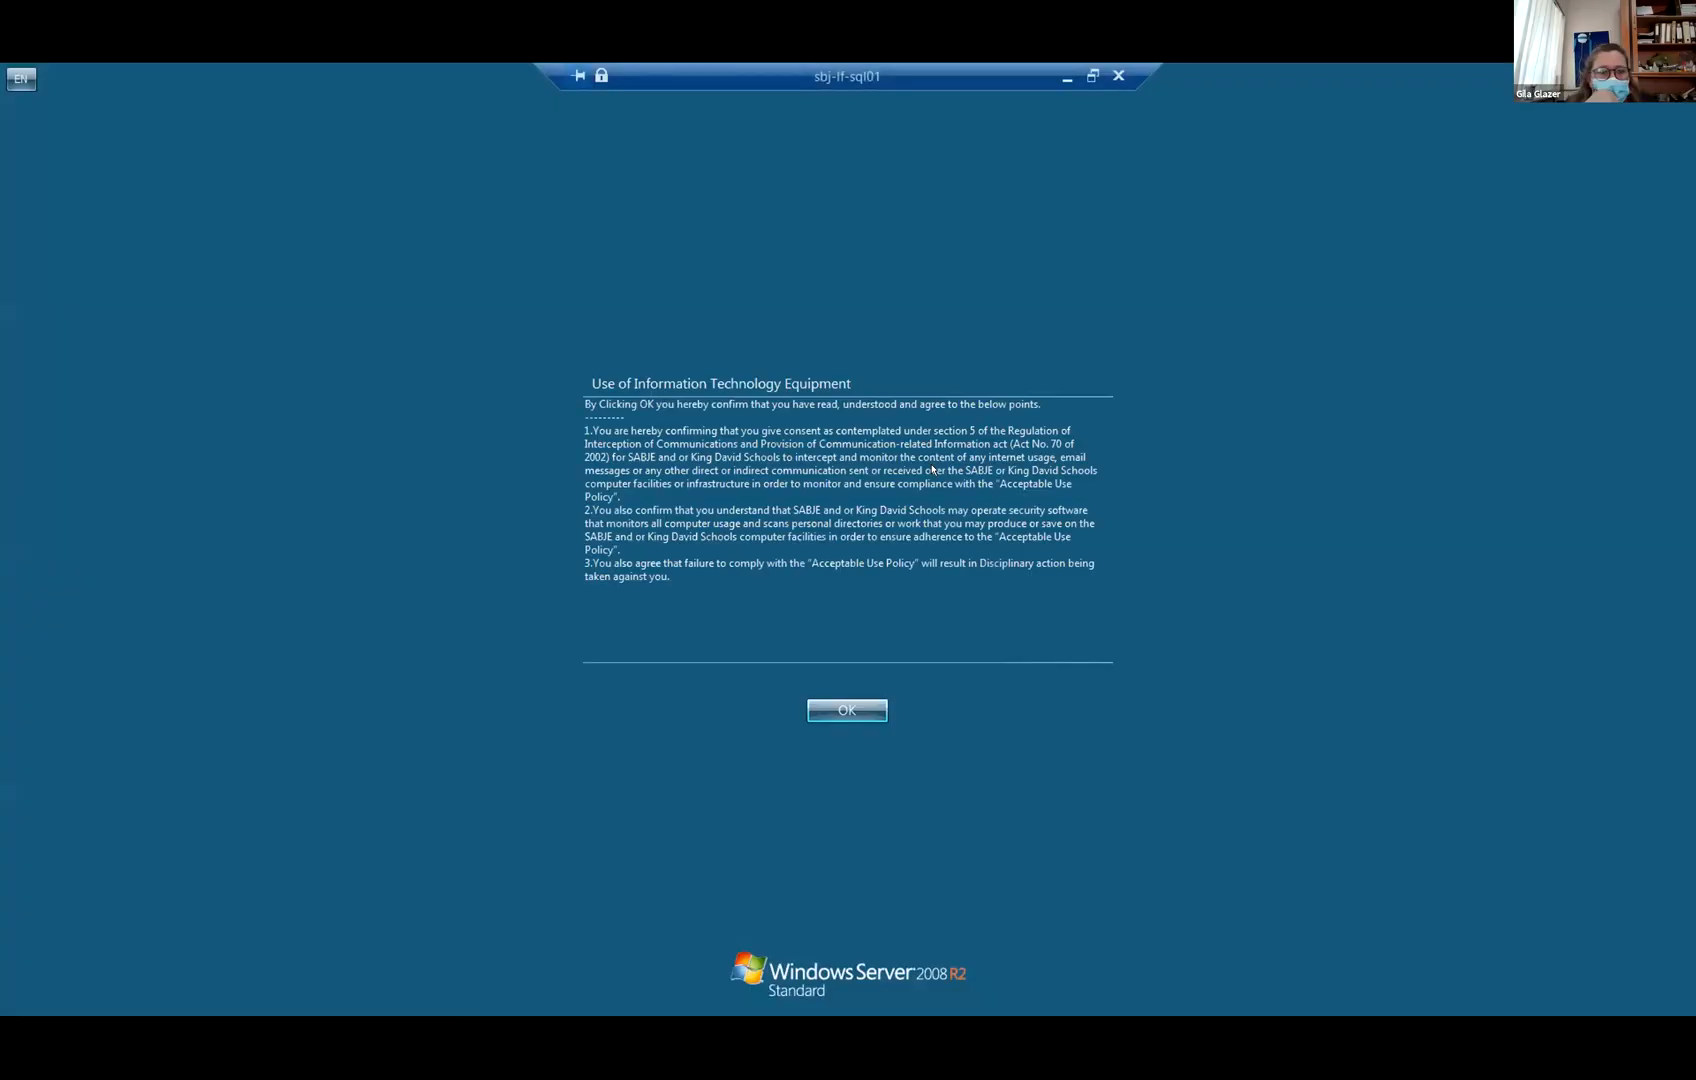
pyautogui.click(846, 710)
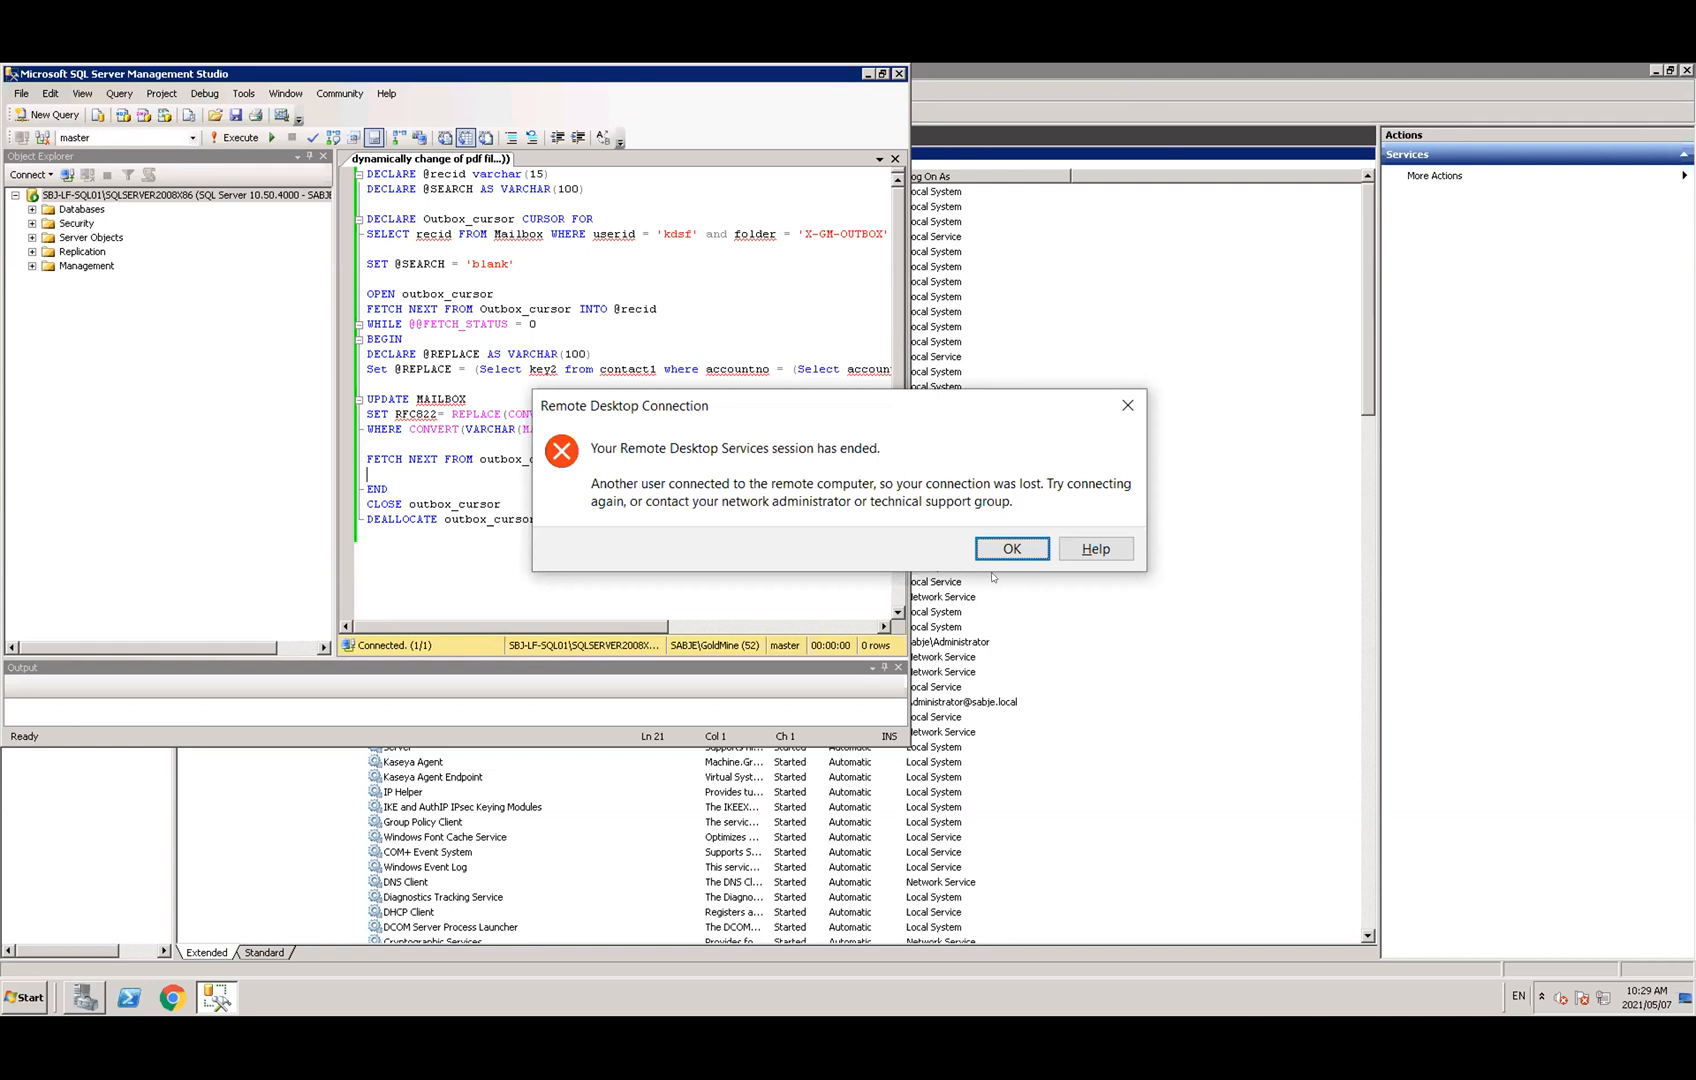
# Reconnect to the dropped remote session and set the query's database to ClickCRMIntegration_Old
pyautogui.click(1010, 549)
pyautogui.click(937, 475)
pyautogui.click(829, 710)
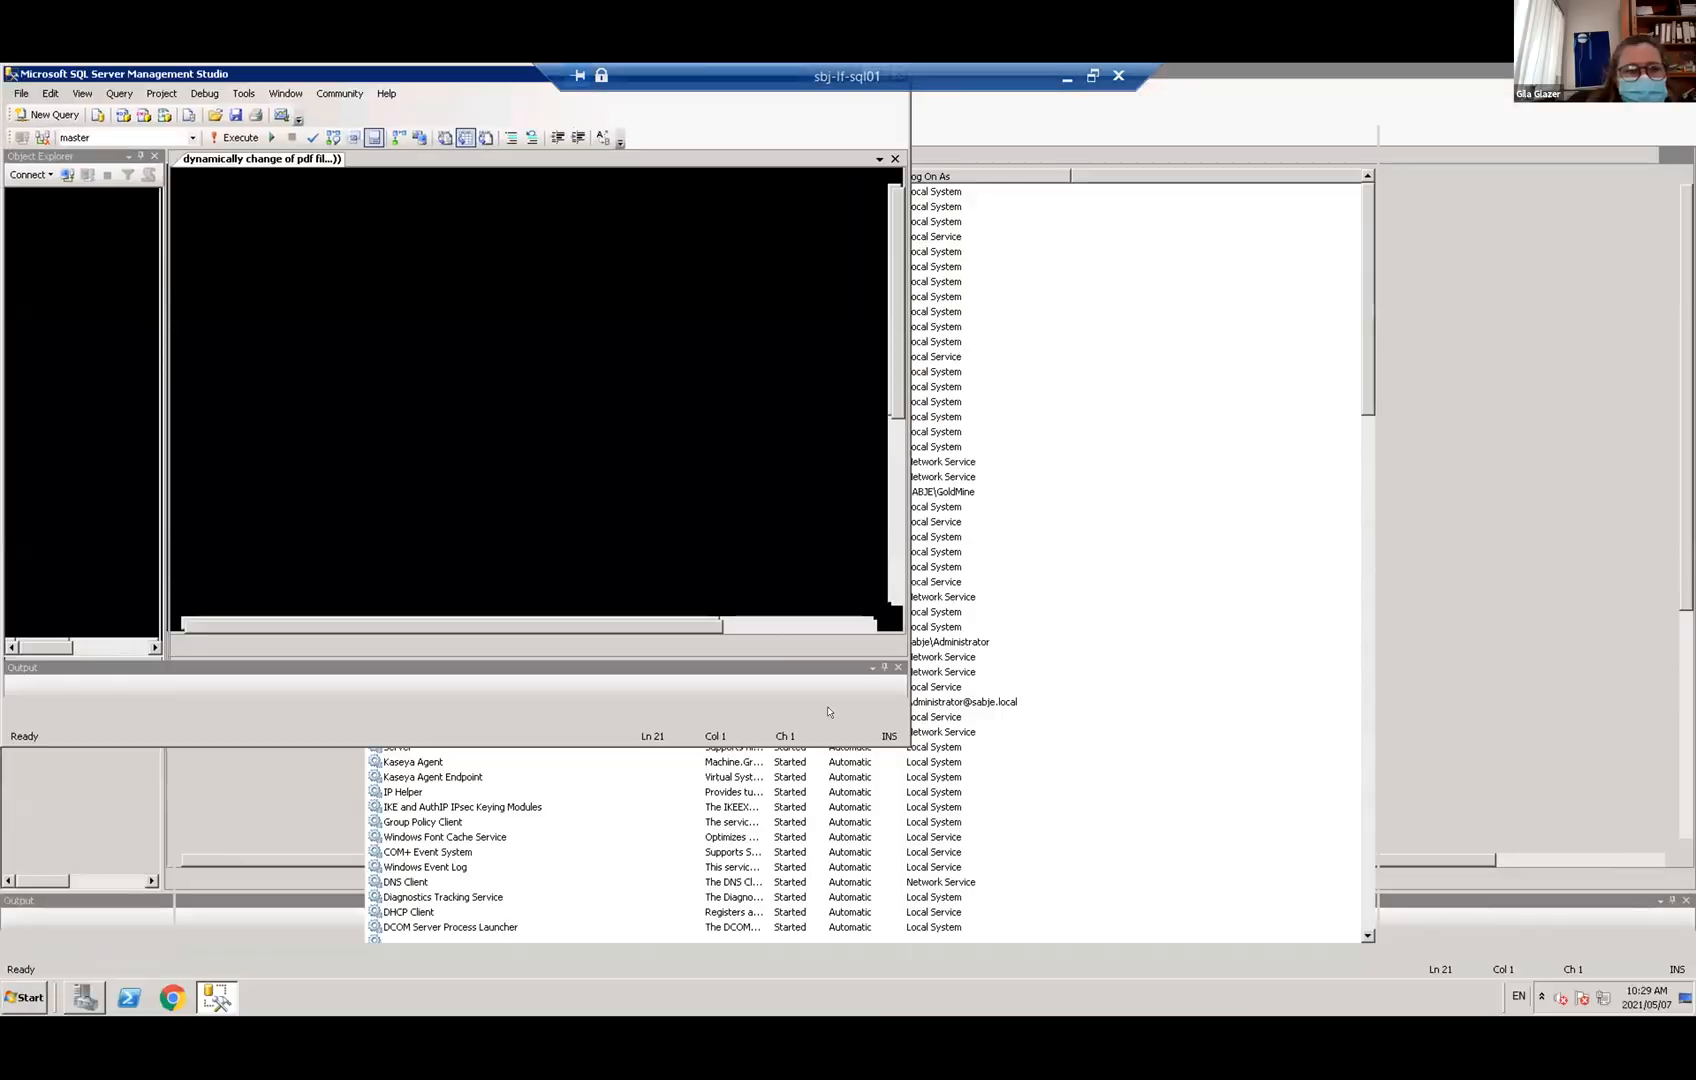
pyautogui.click(191, 137)
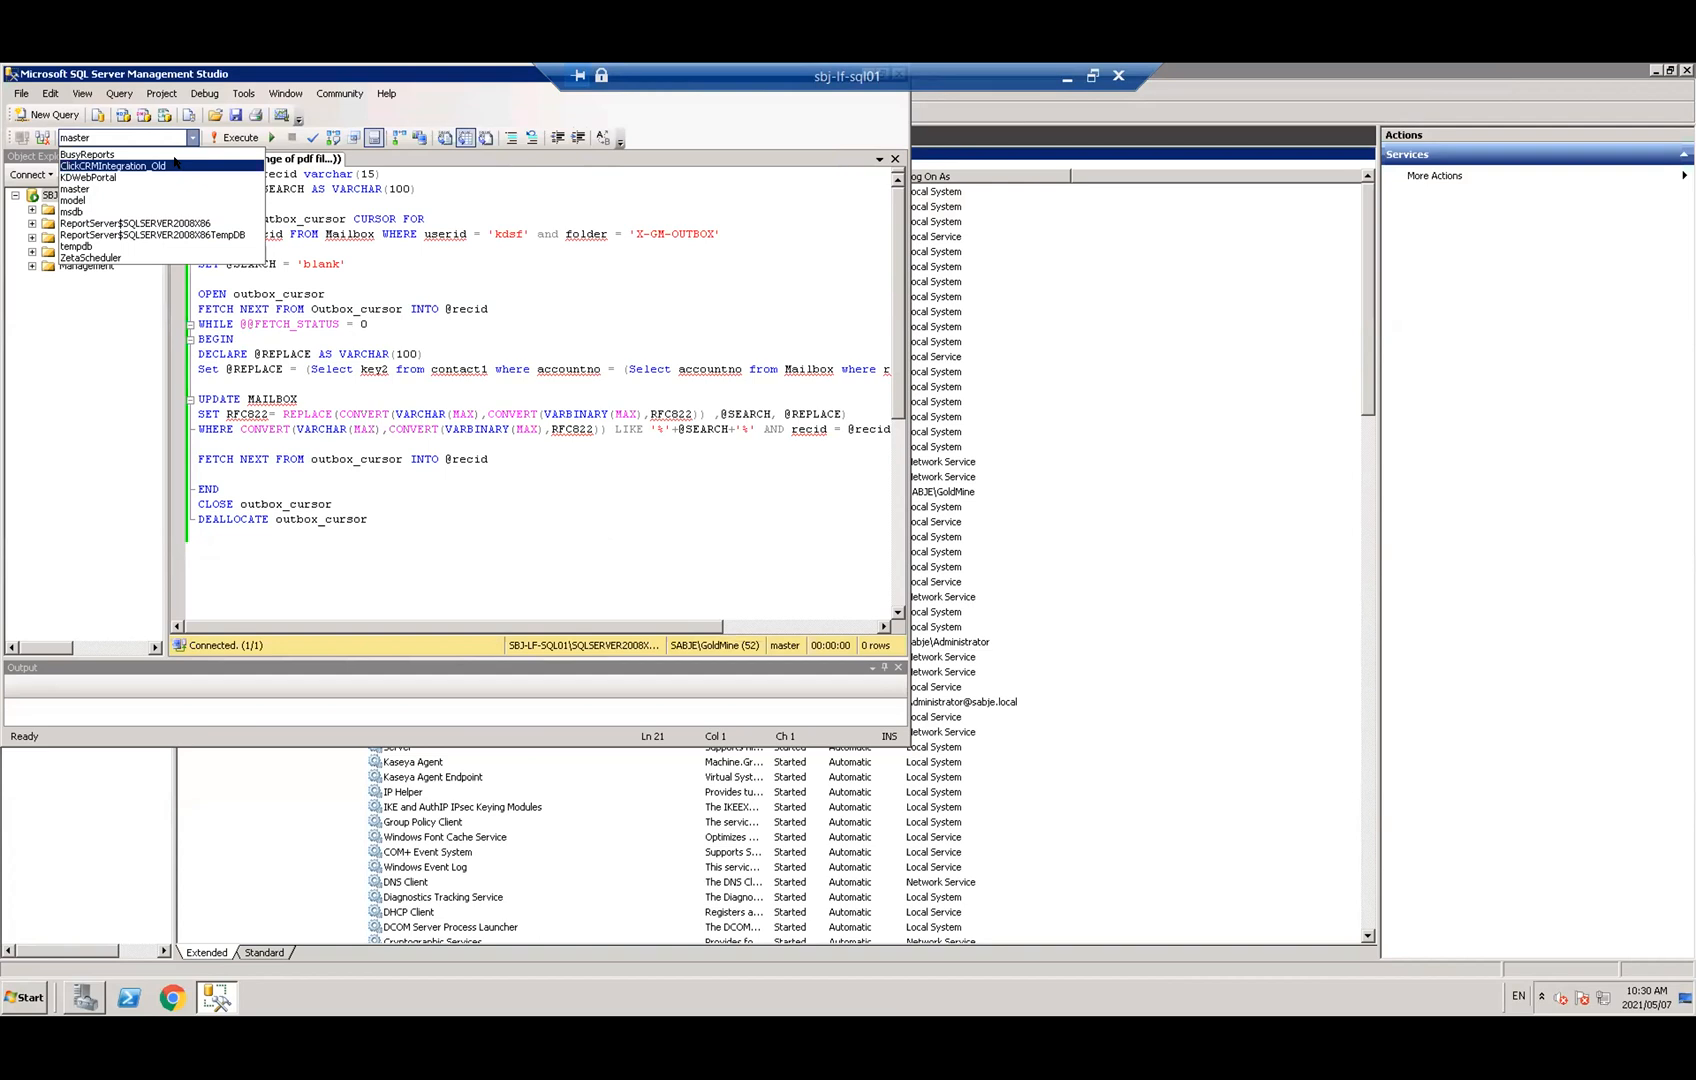
pyautogui.click(175, 164)
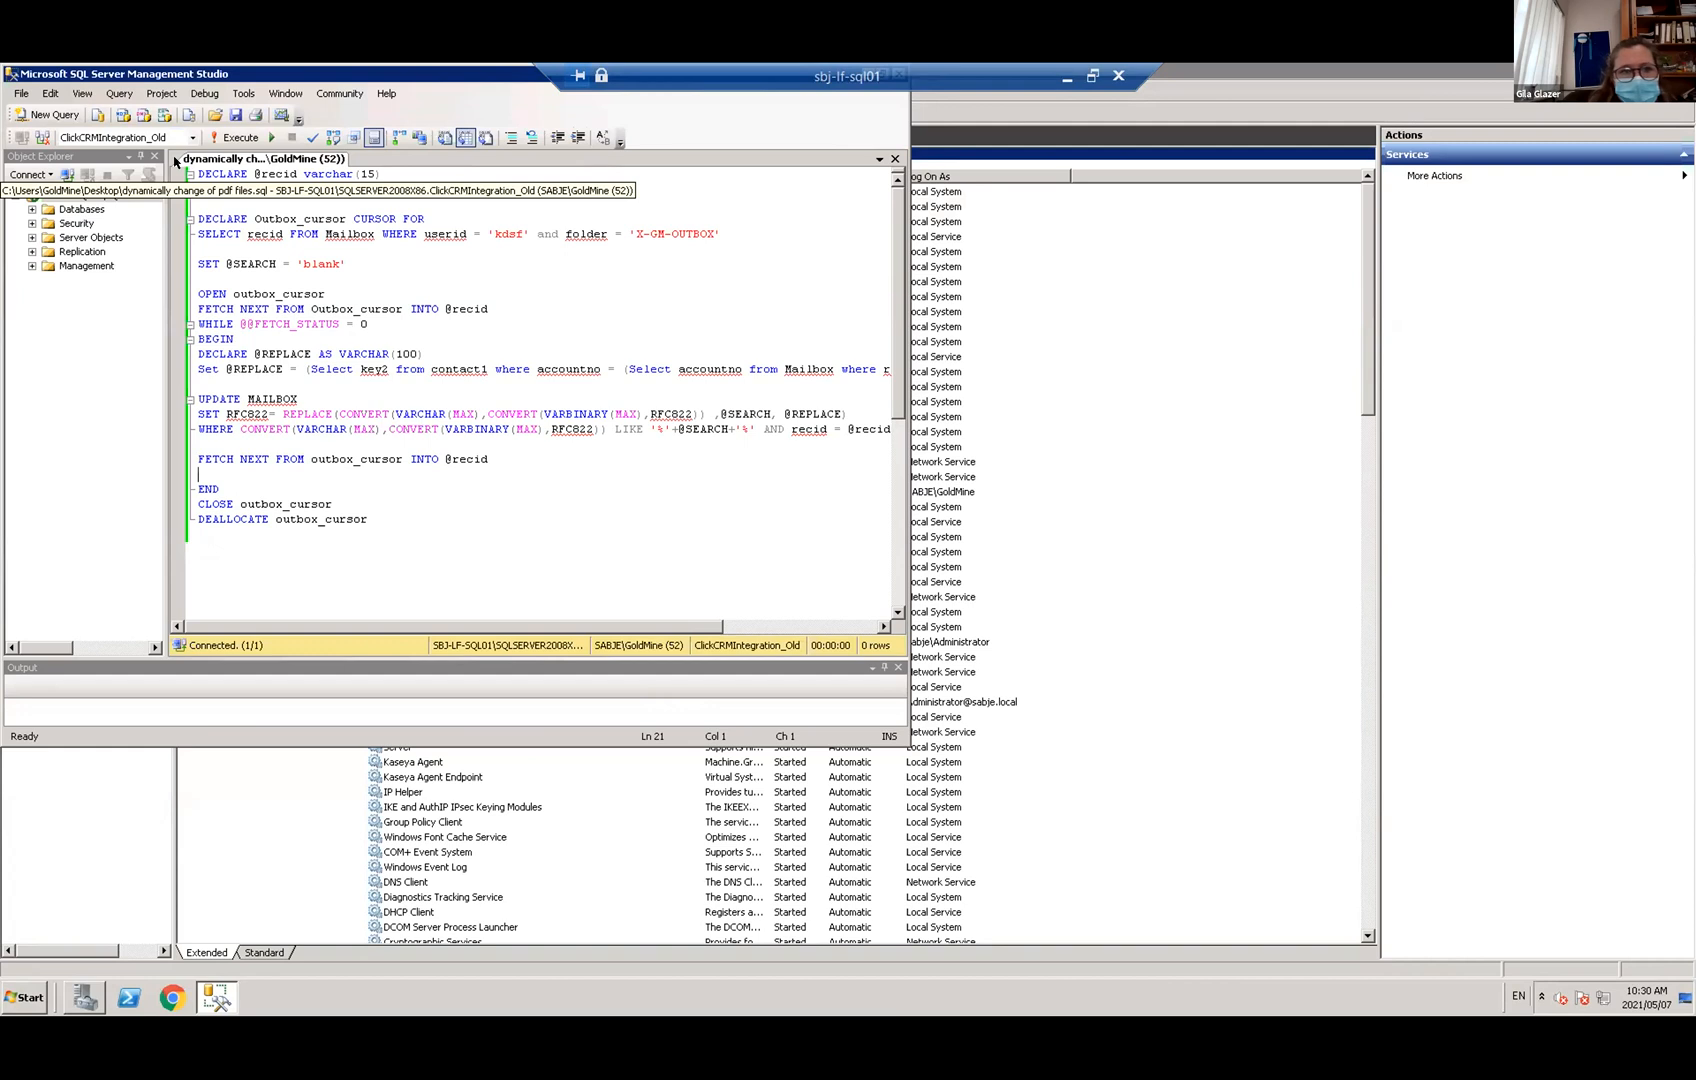
# Minimise the remote session and bring Outlook, then GoldMine's E-mail Center, to the front
pyautogui.click(1066, 78)
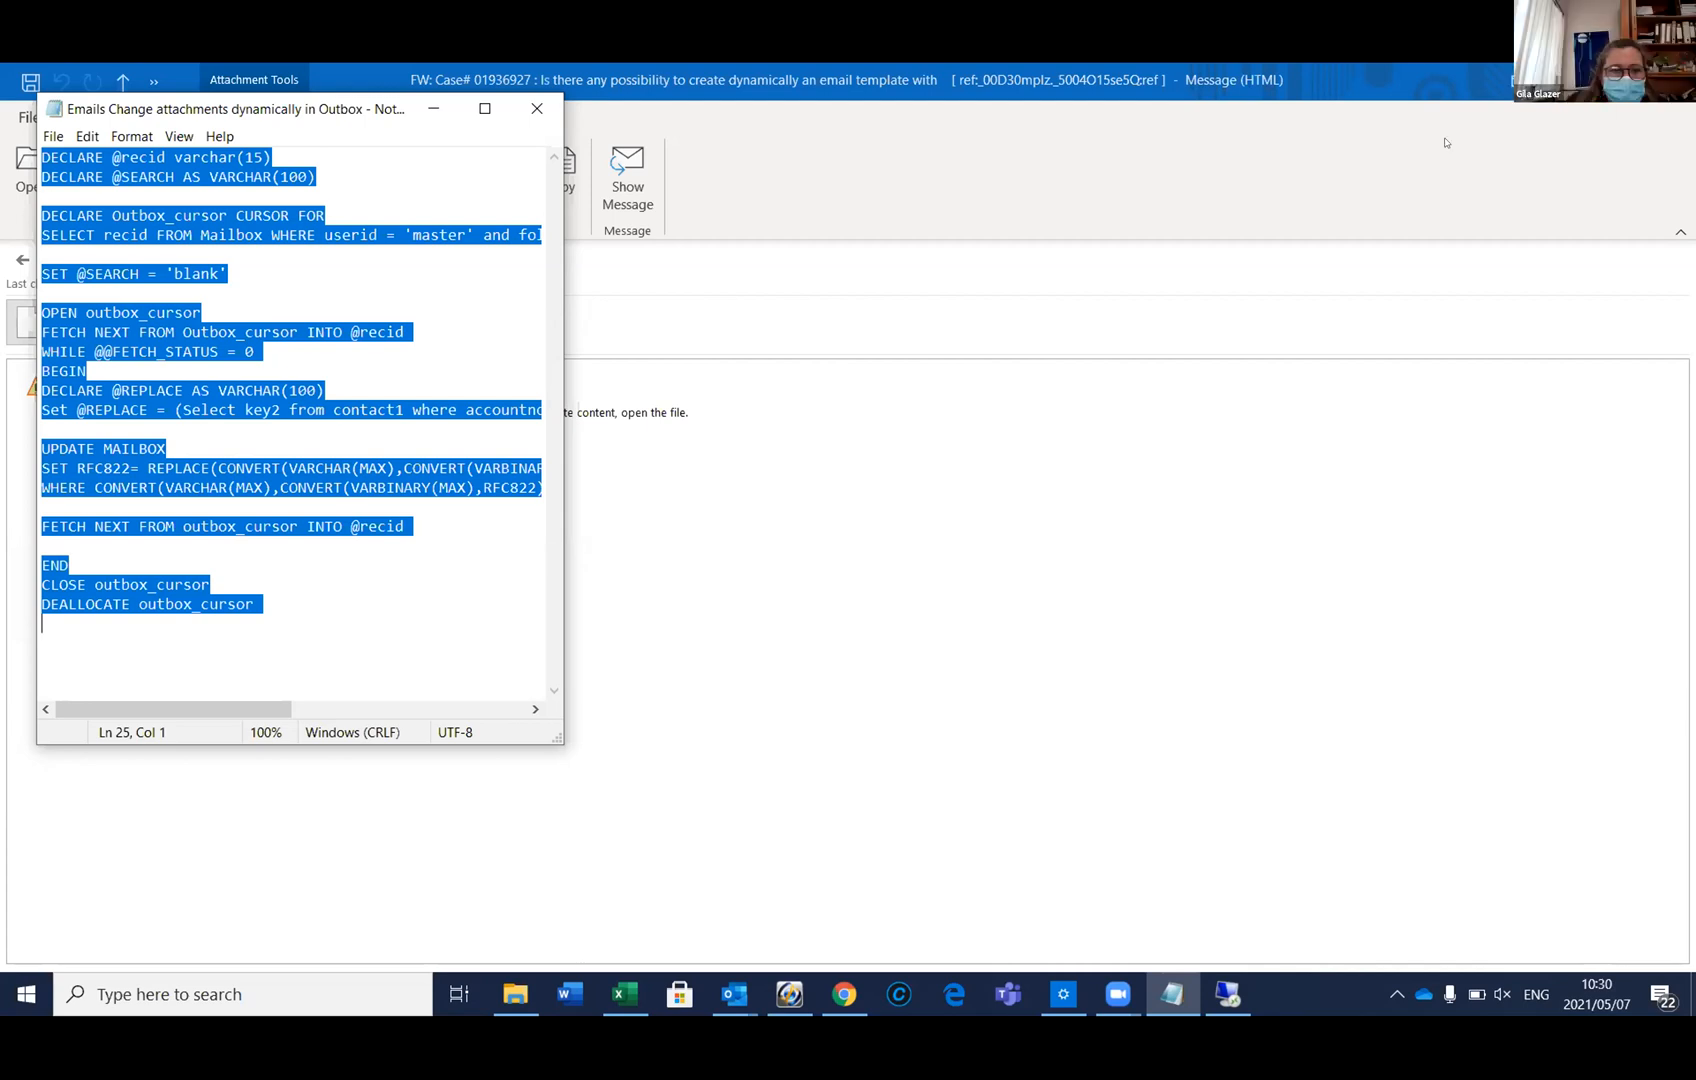
pyautogui.click(823, 862)
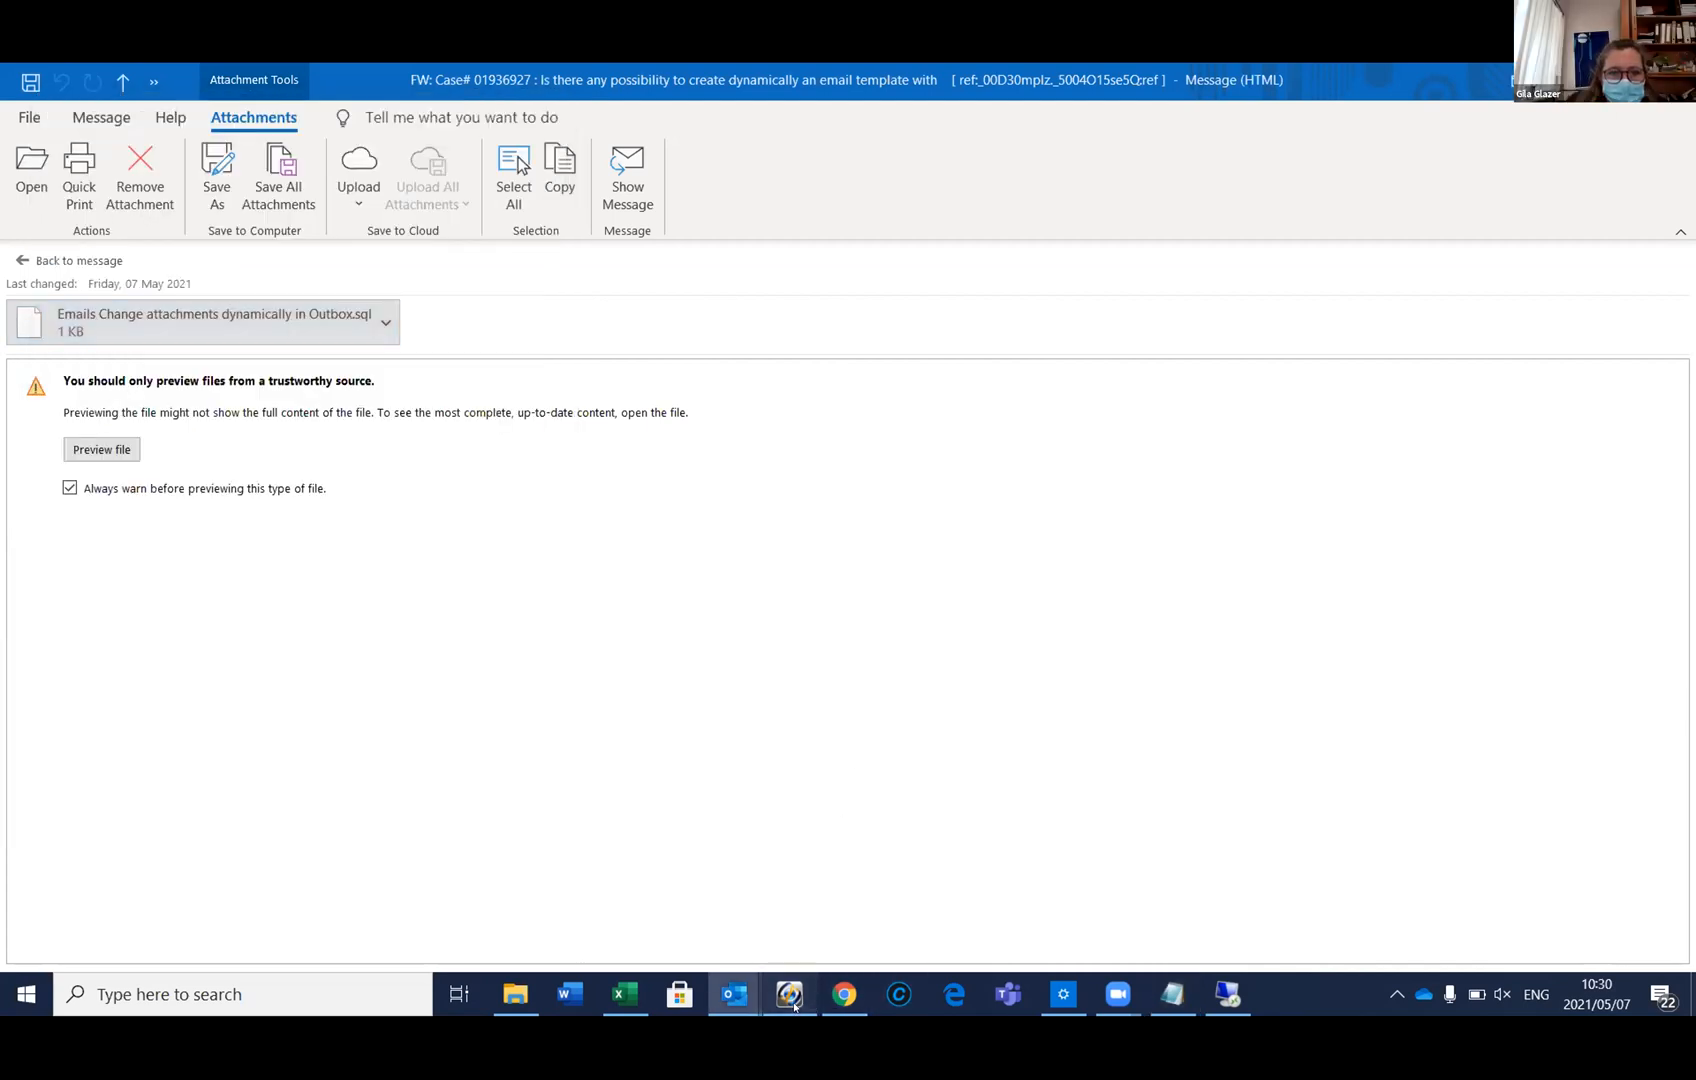
pyautogui.click(790, 994)
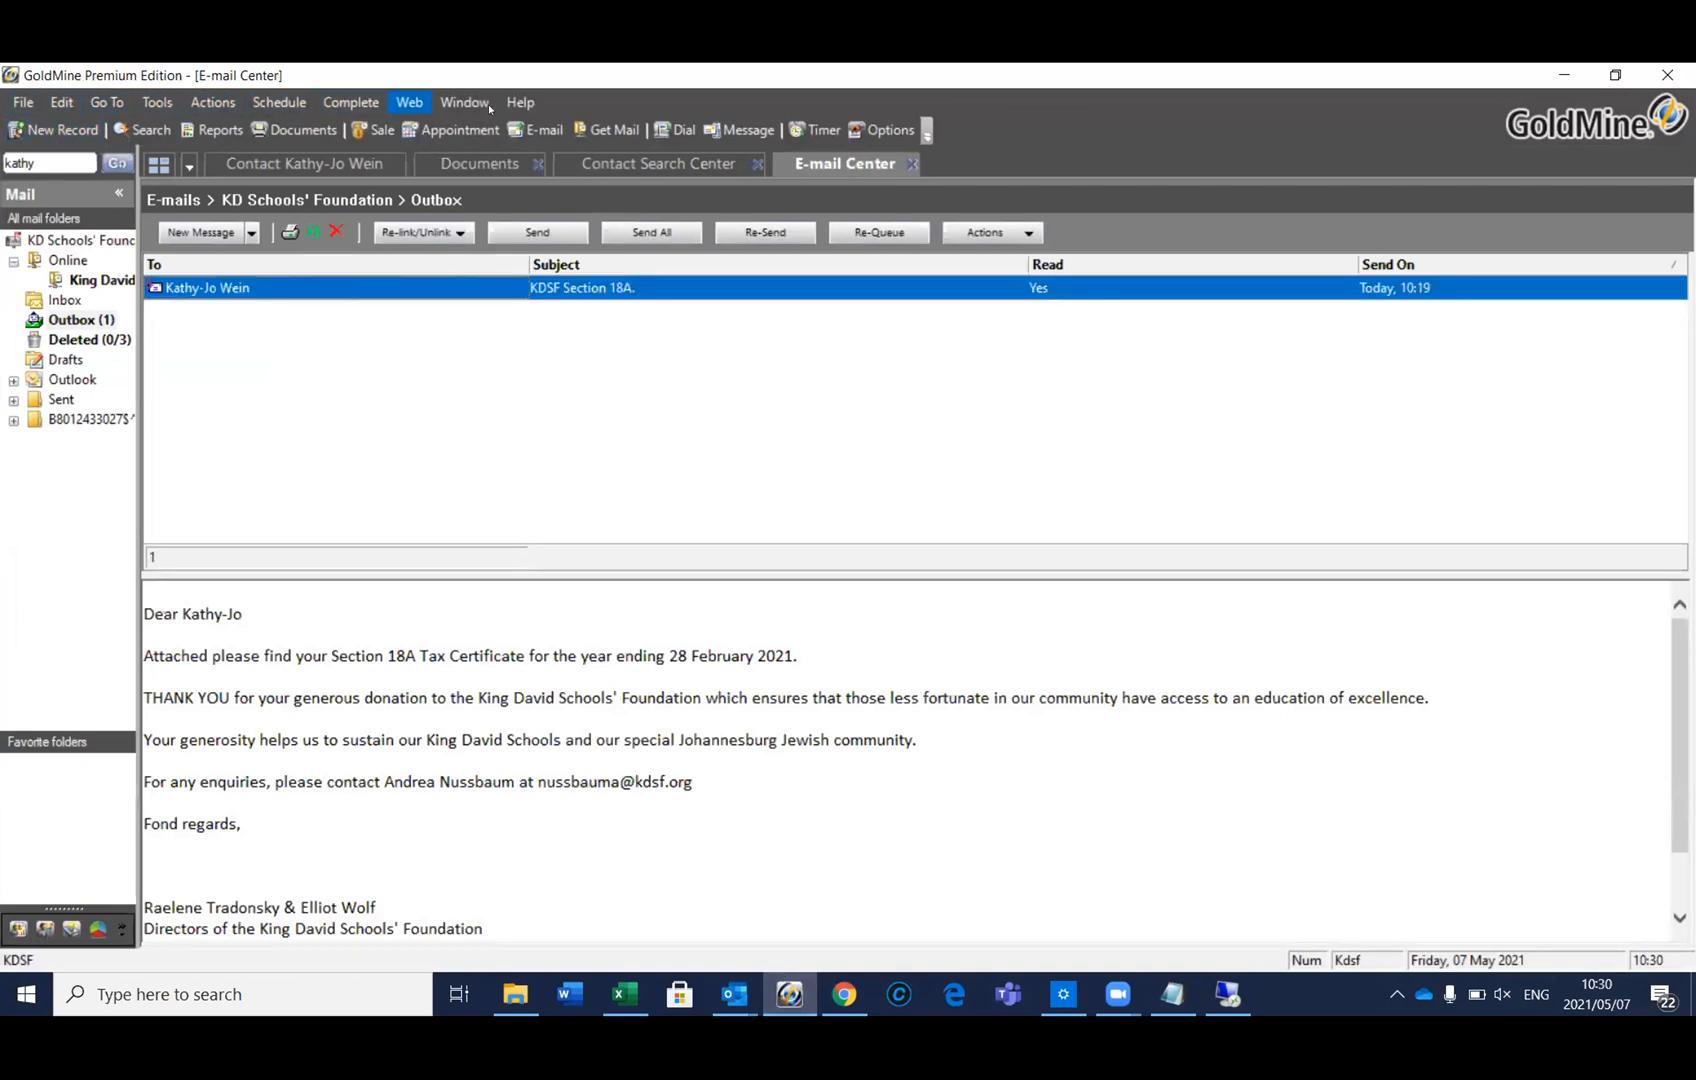
pyautogui.click(524, 102)
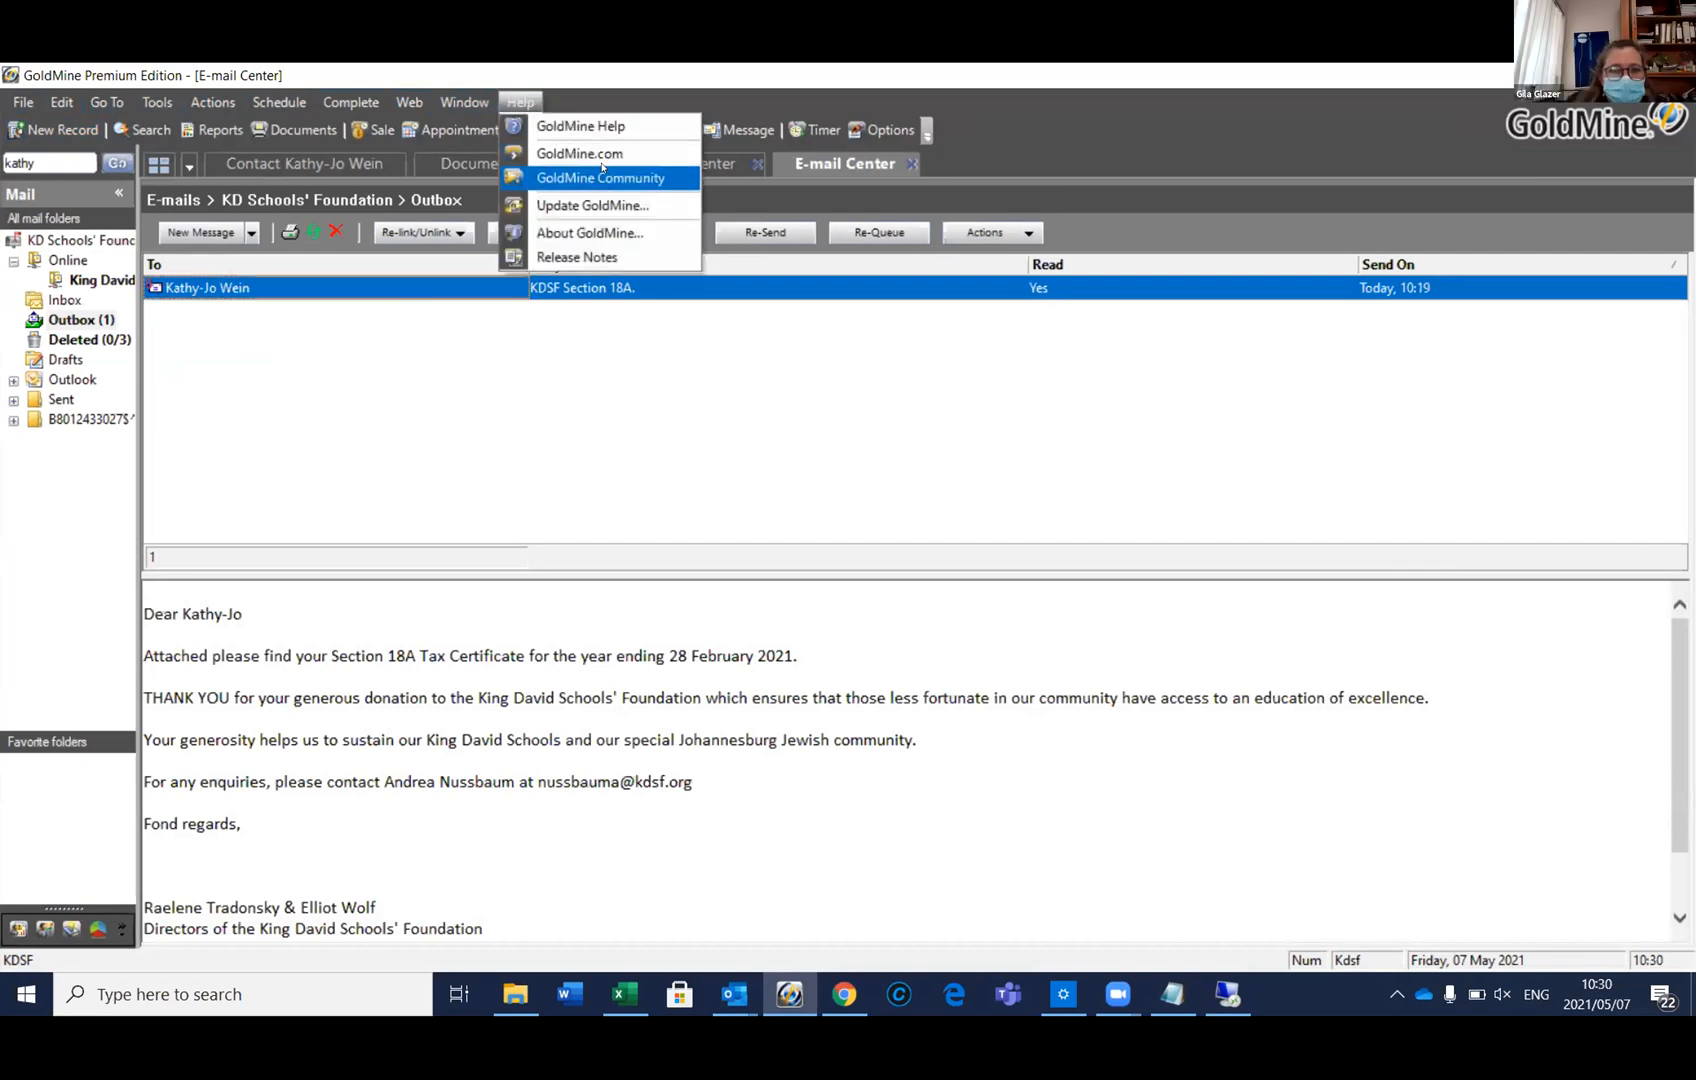
pyautogui.click(592, 232)
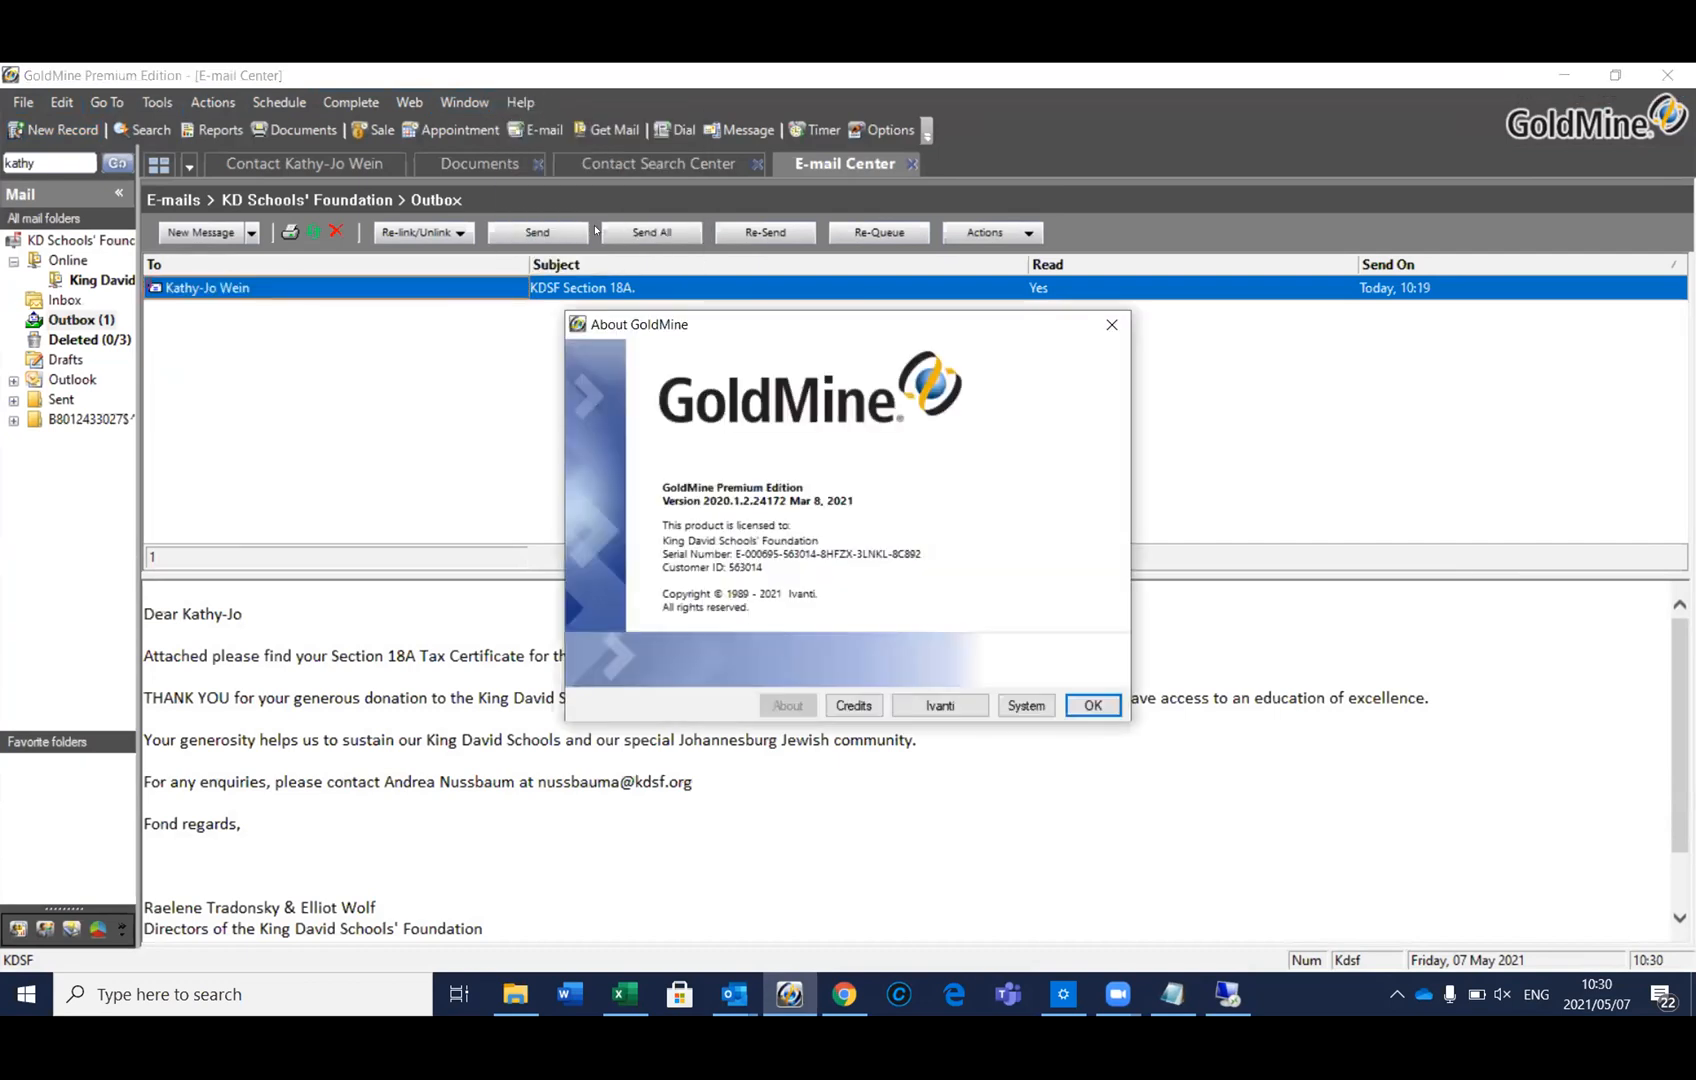
pyautogui.click(1038, 706)
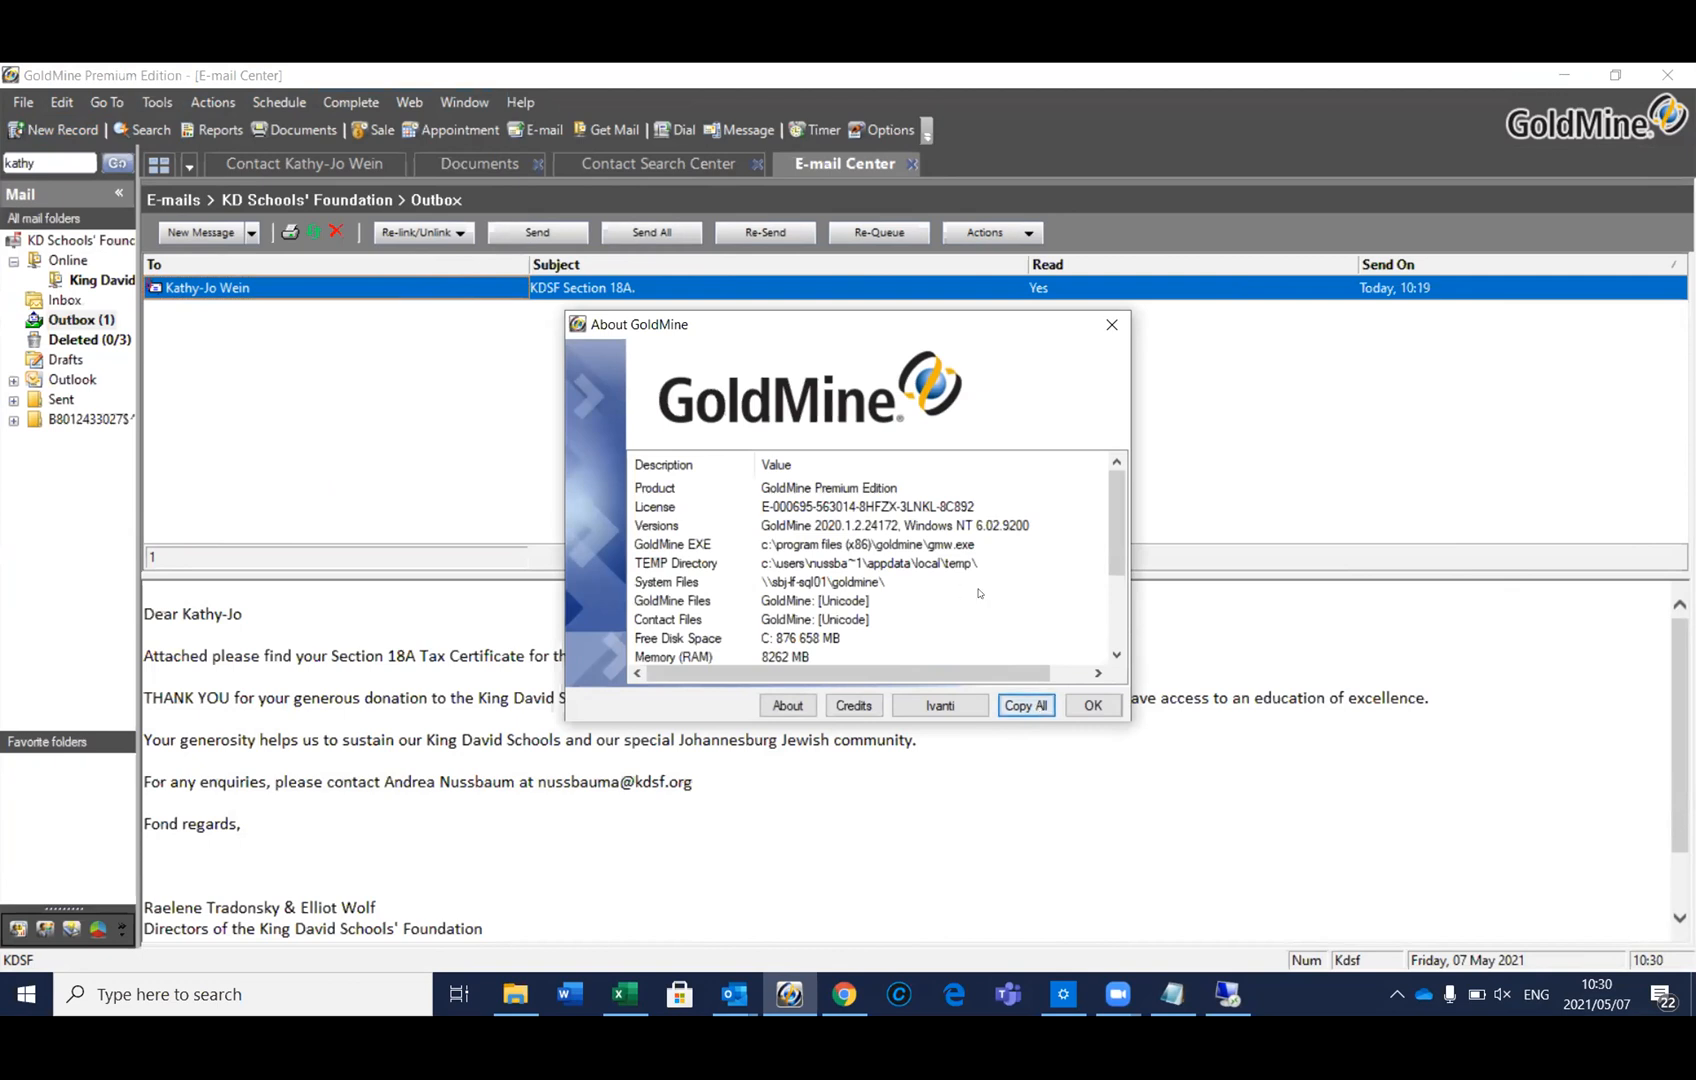
pyautogui.scroll(-1, 977, 590)
pyautogui.scroll(1, 979, 593)
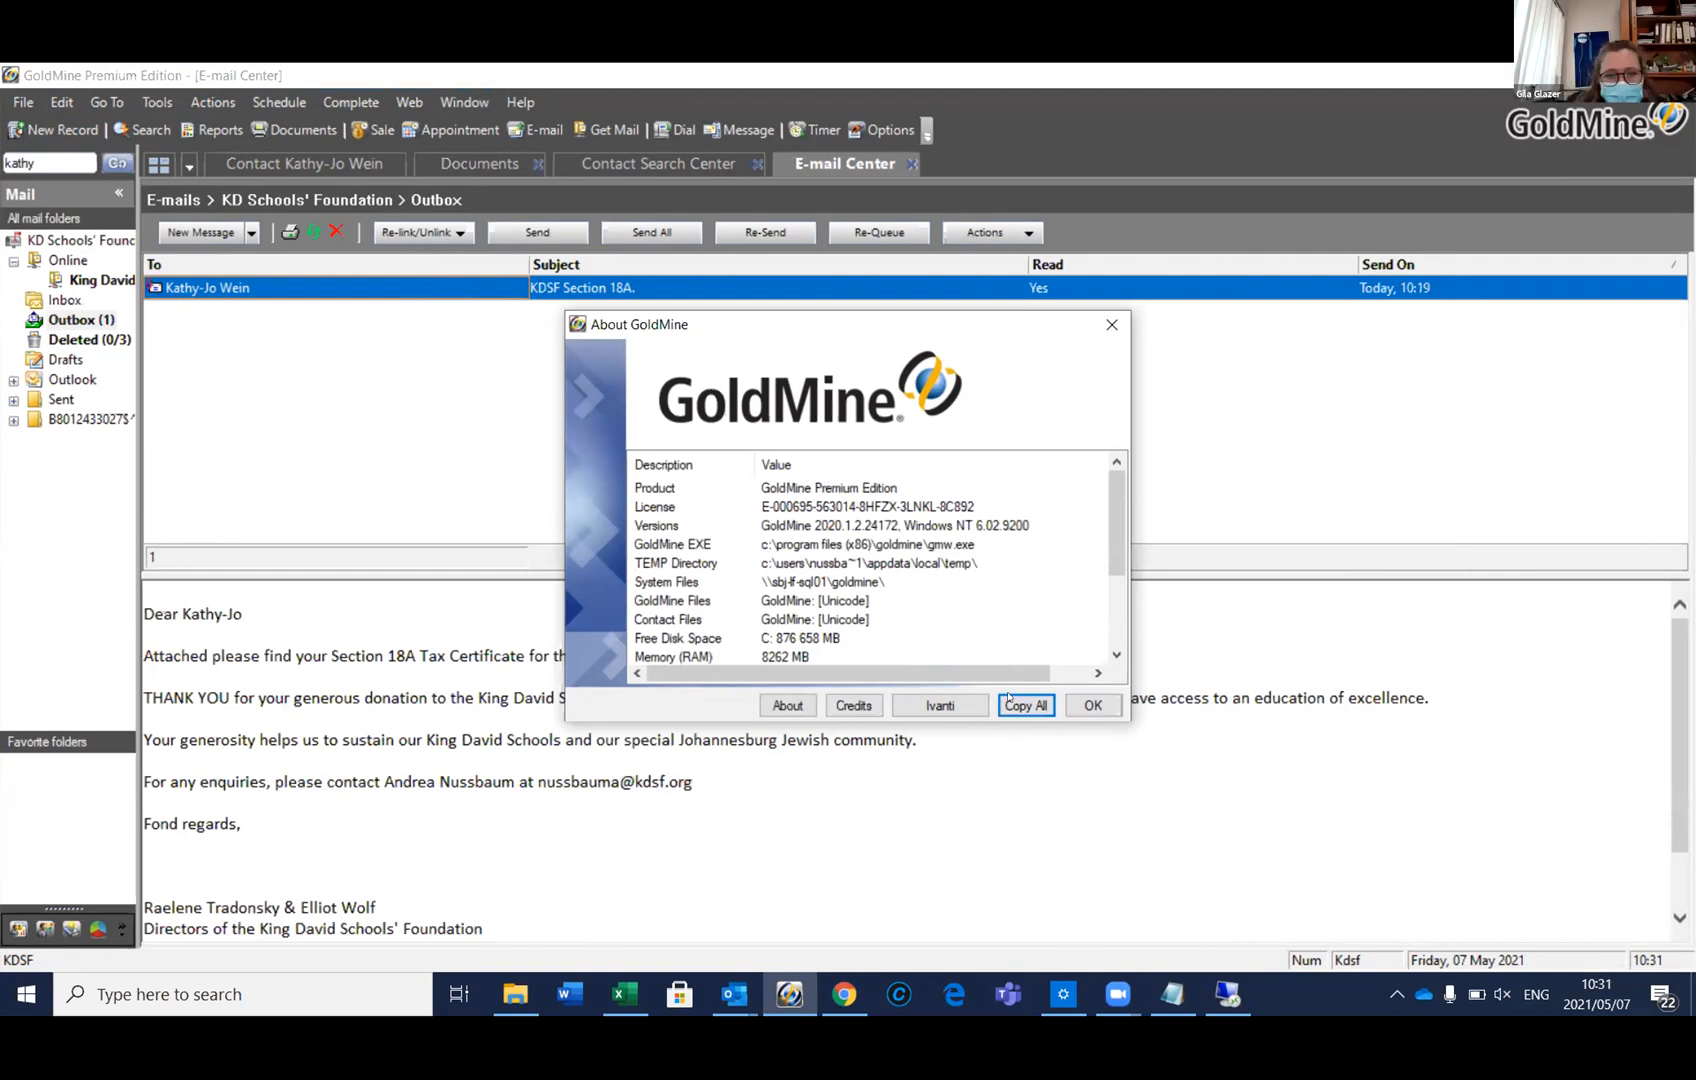
pyautogui.click(1093, 704)
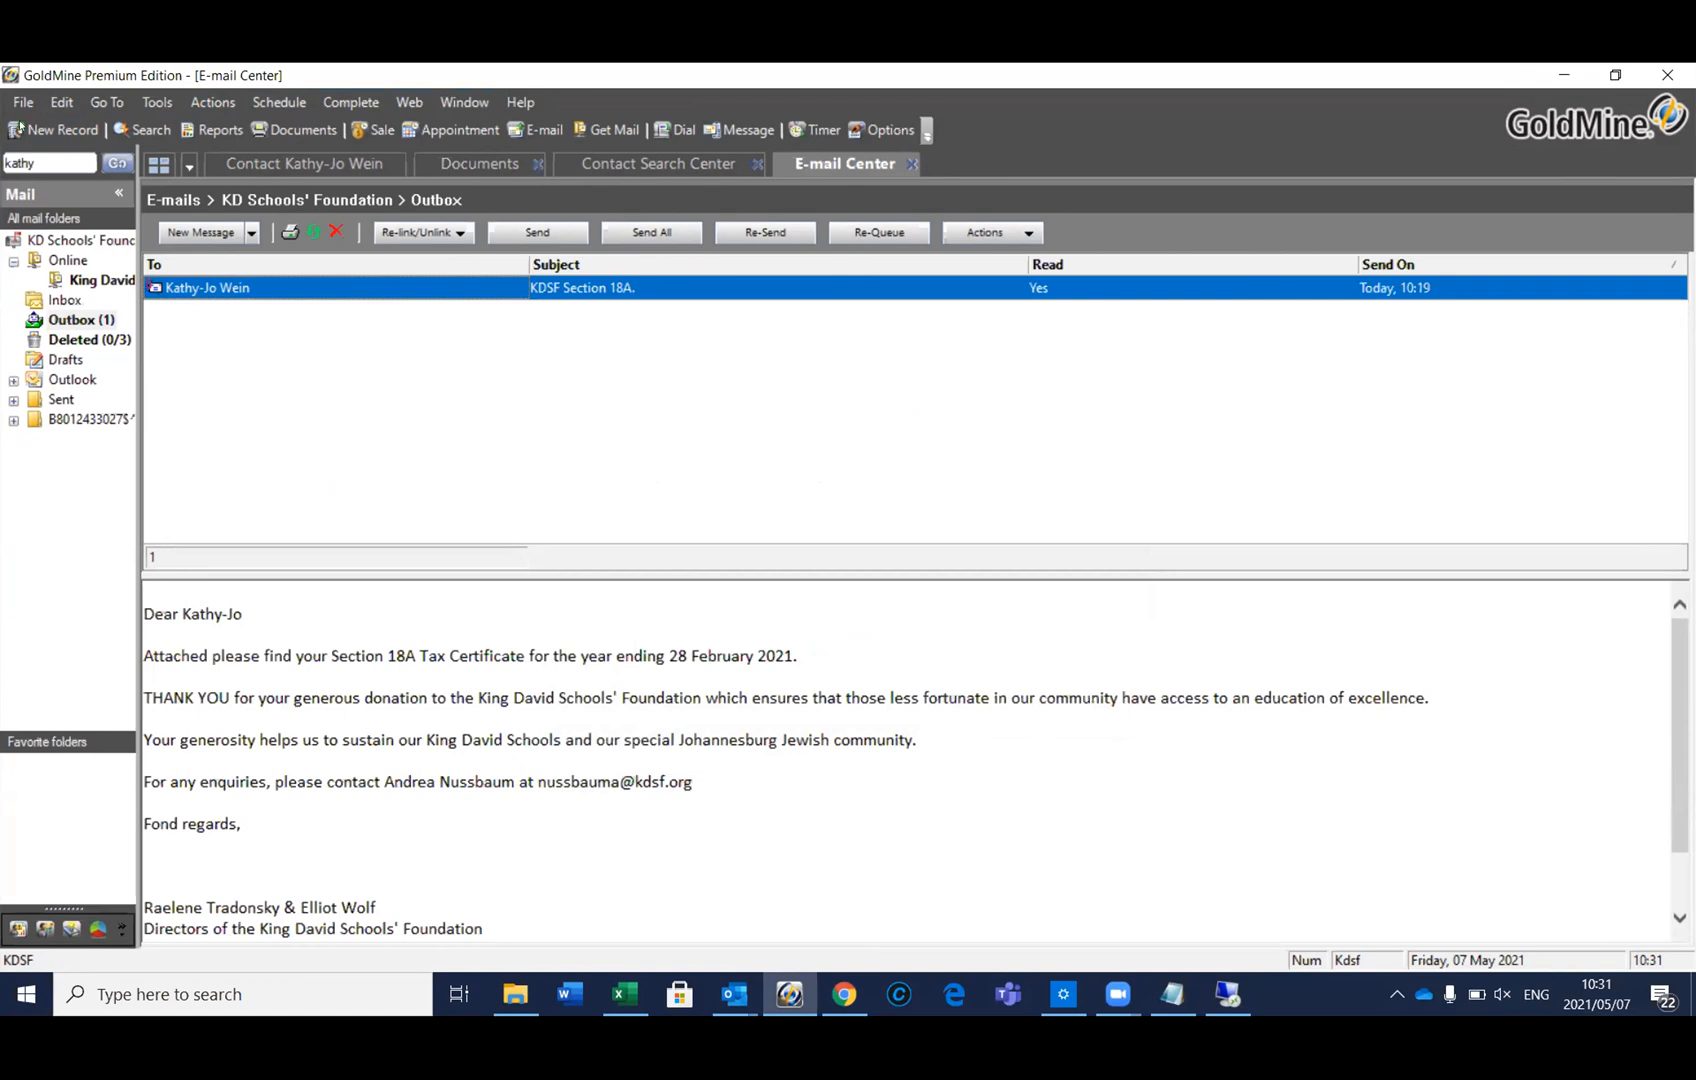
# Open Tools > Databases > Alias Manager and inspect the GoldMine and GMRestore aliases
pyautogui.click(158, 103)
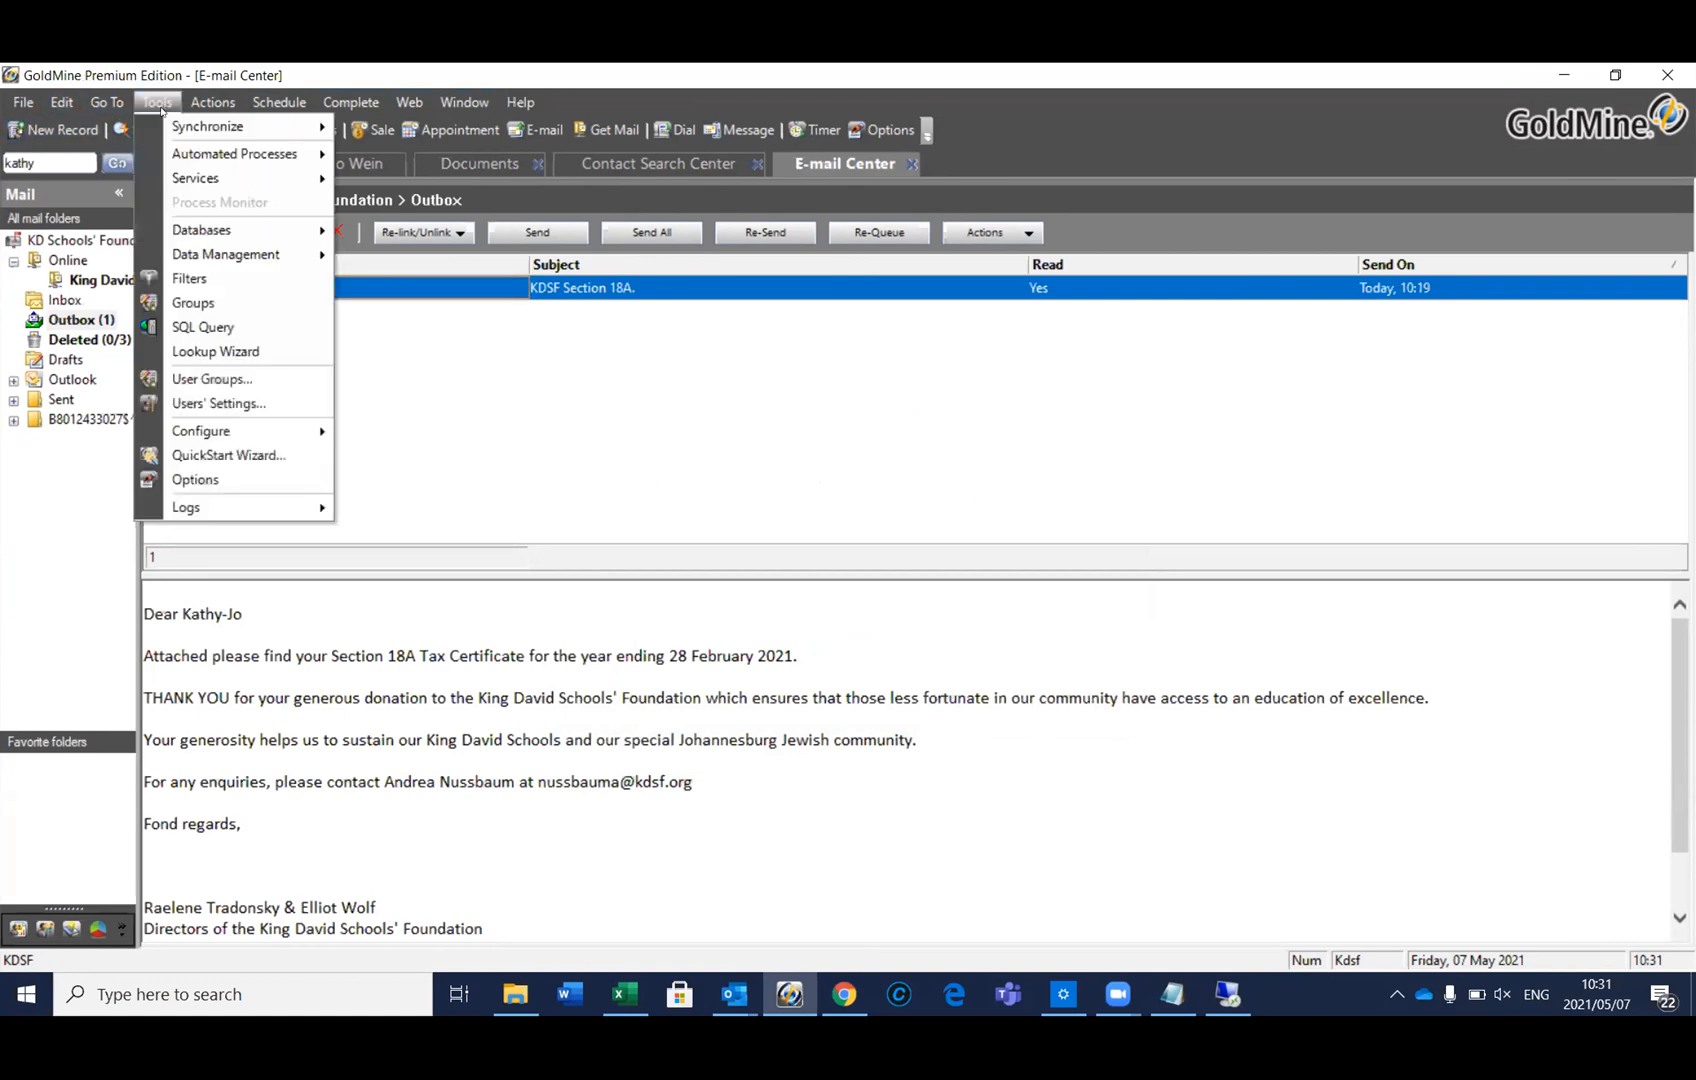
pyautogui.moveTo(186, 230)
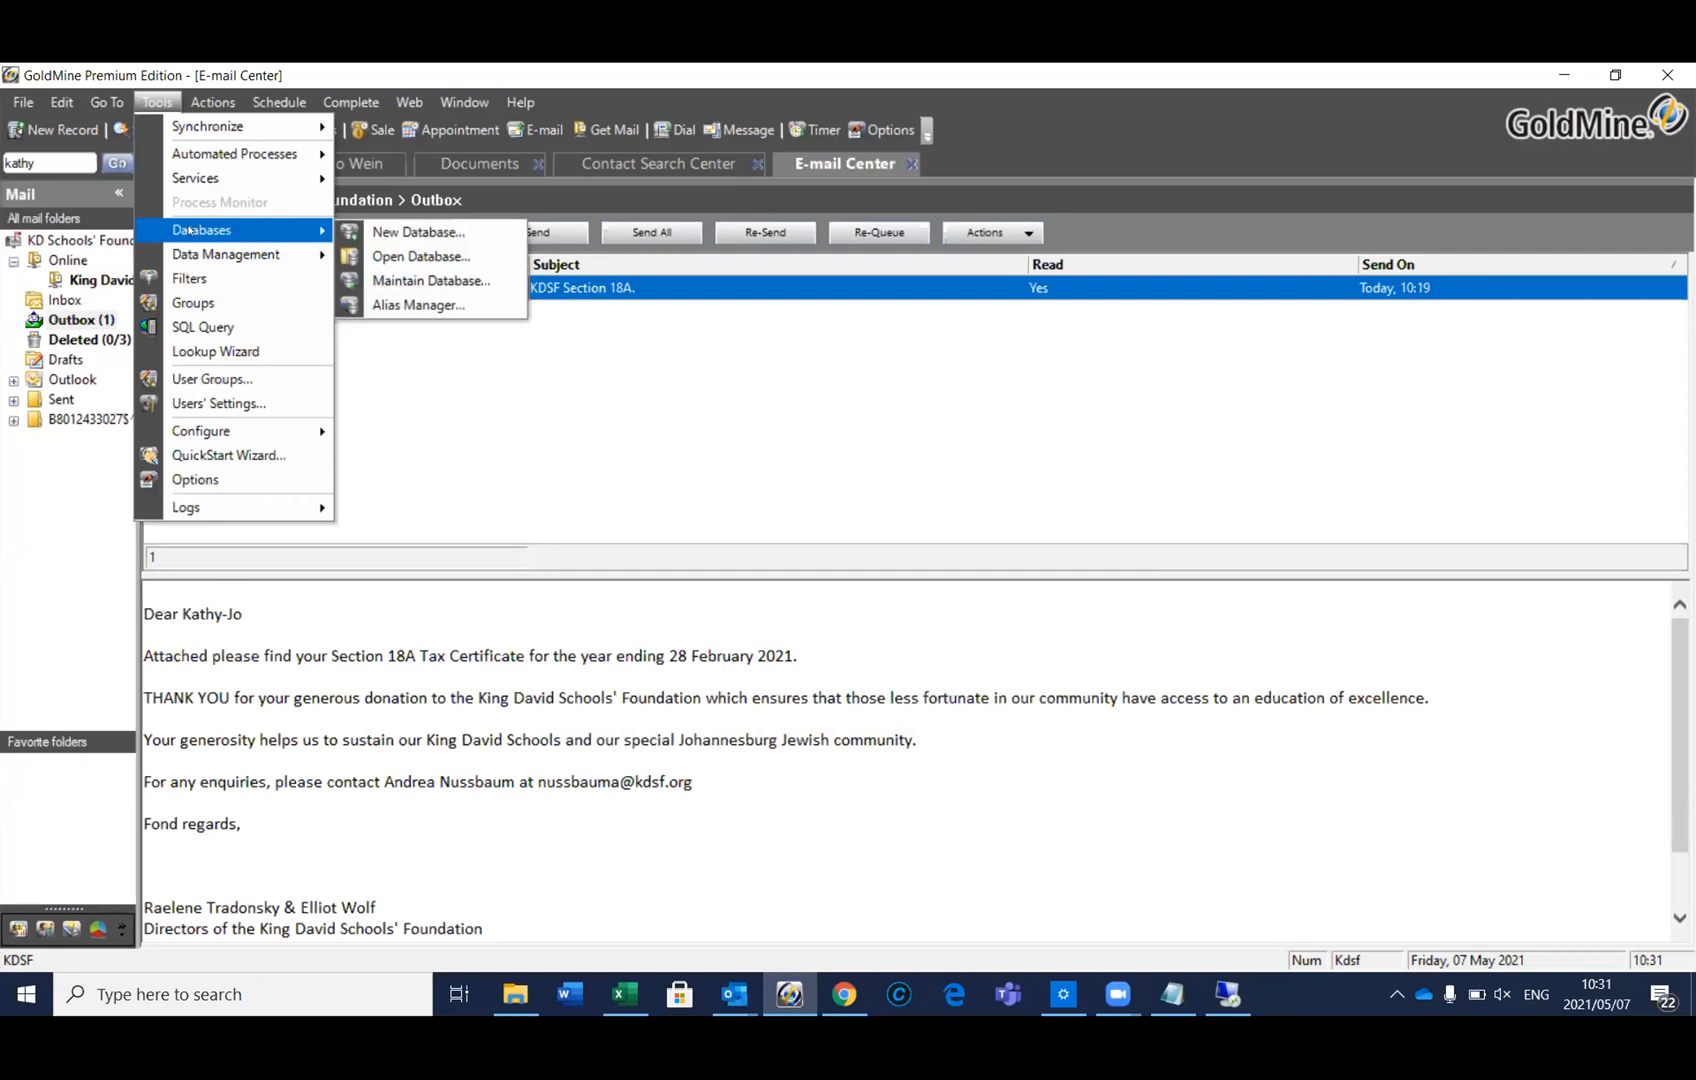
pyautogui.click(400, 305)
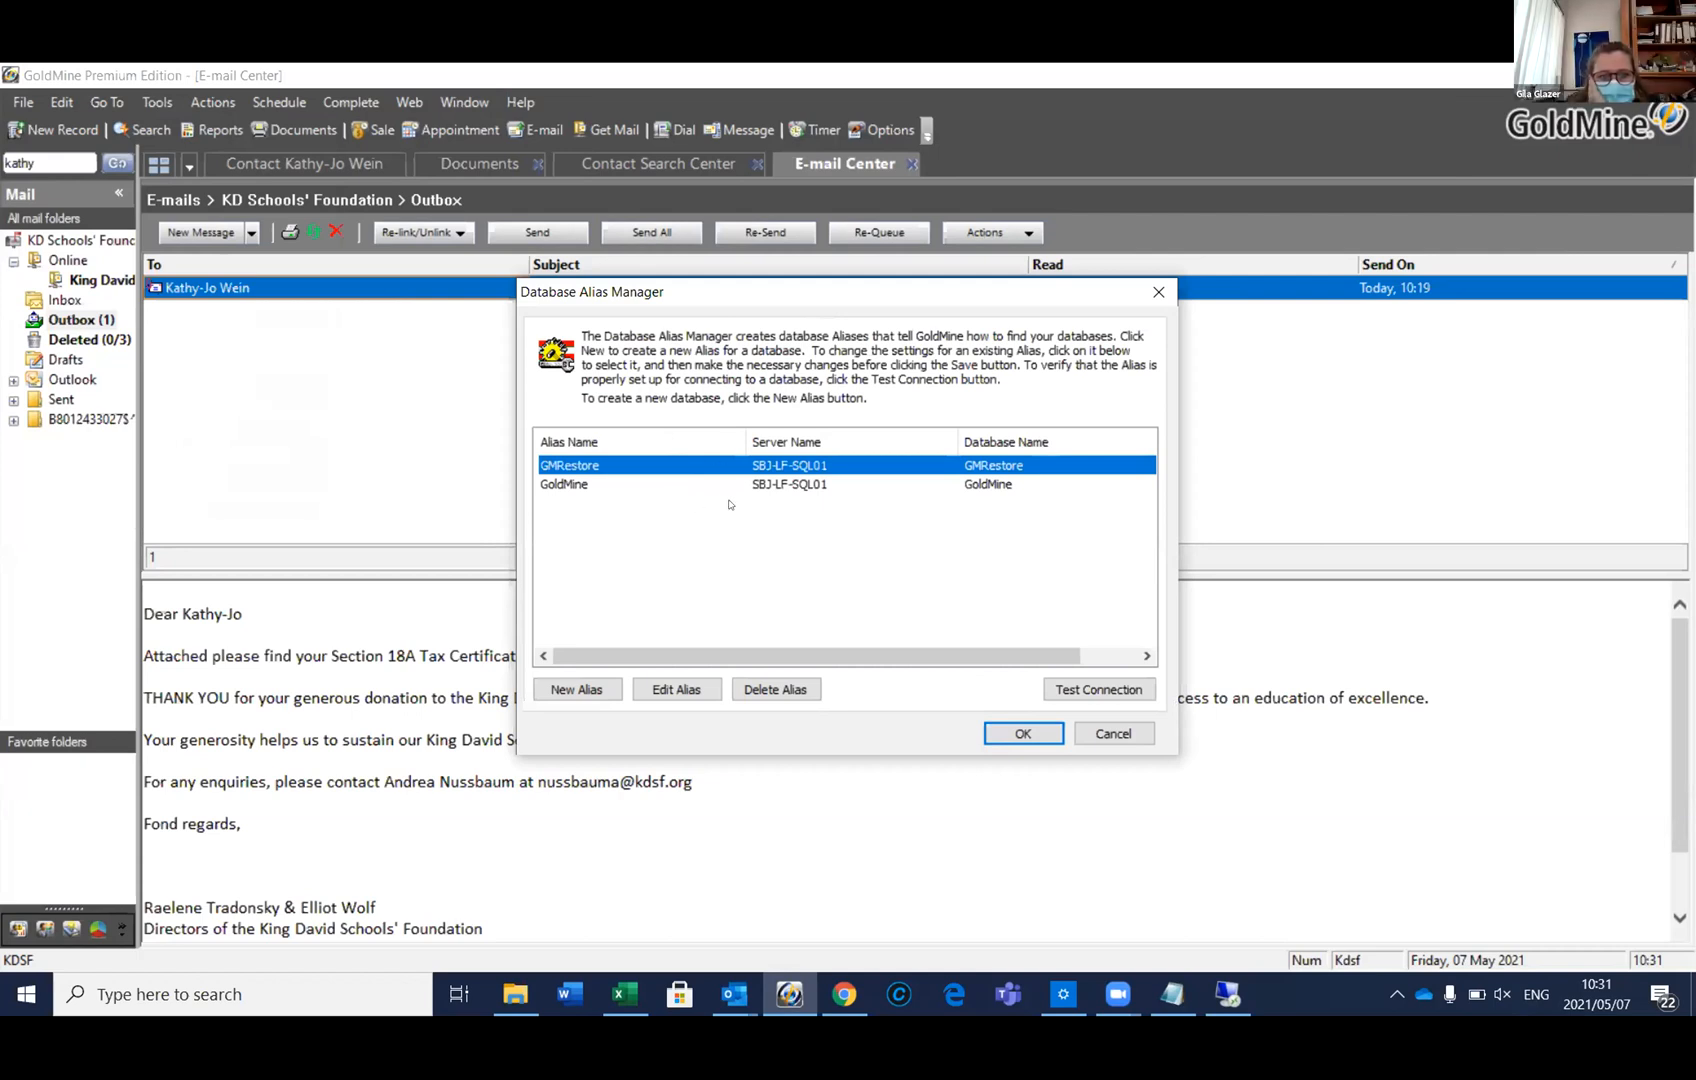
pyautogui.click(779, 489)
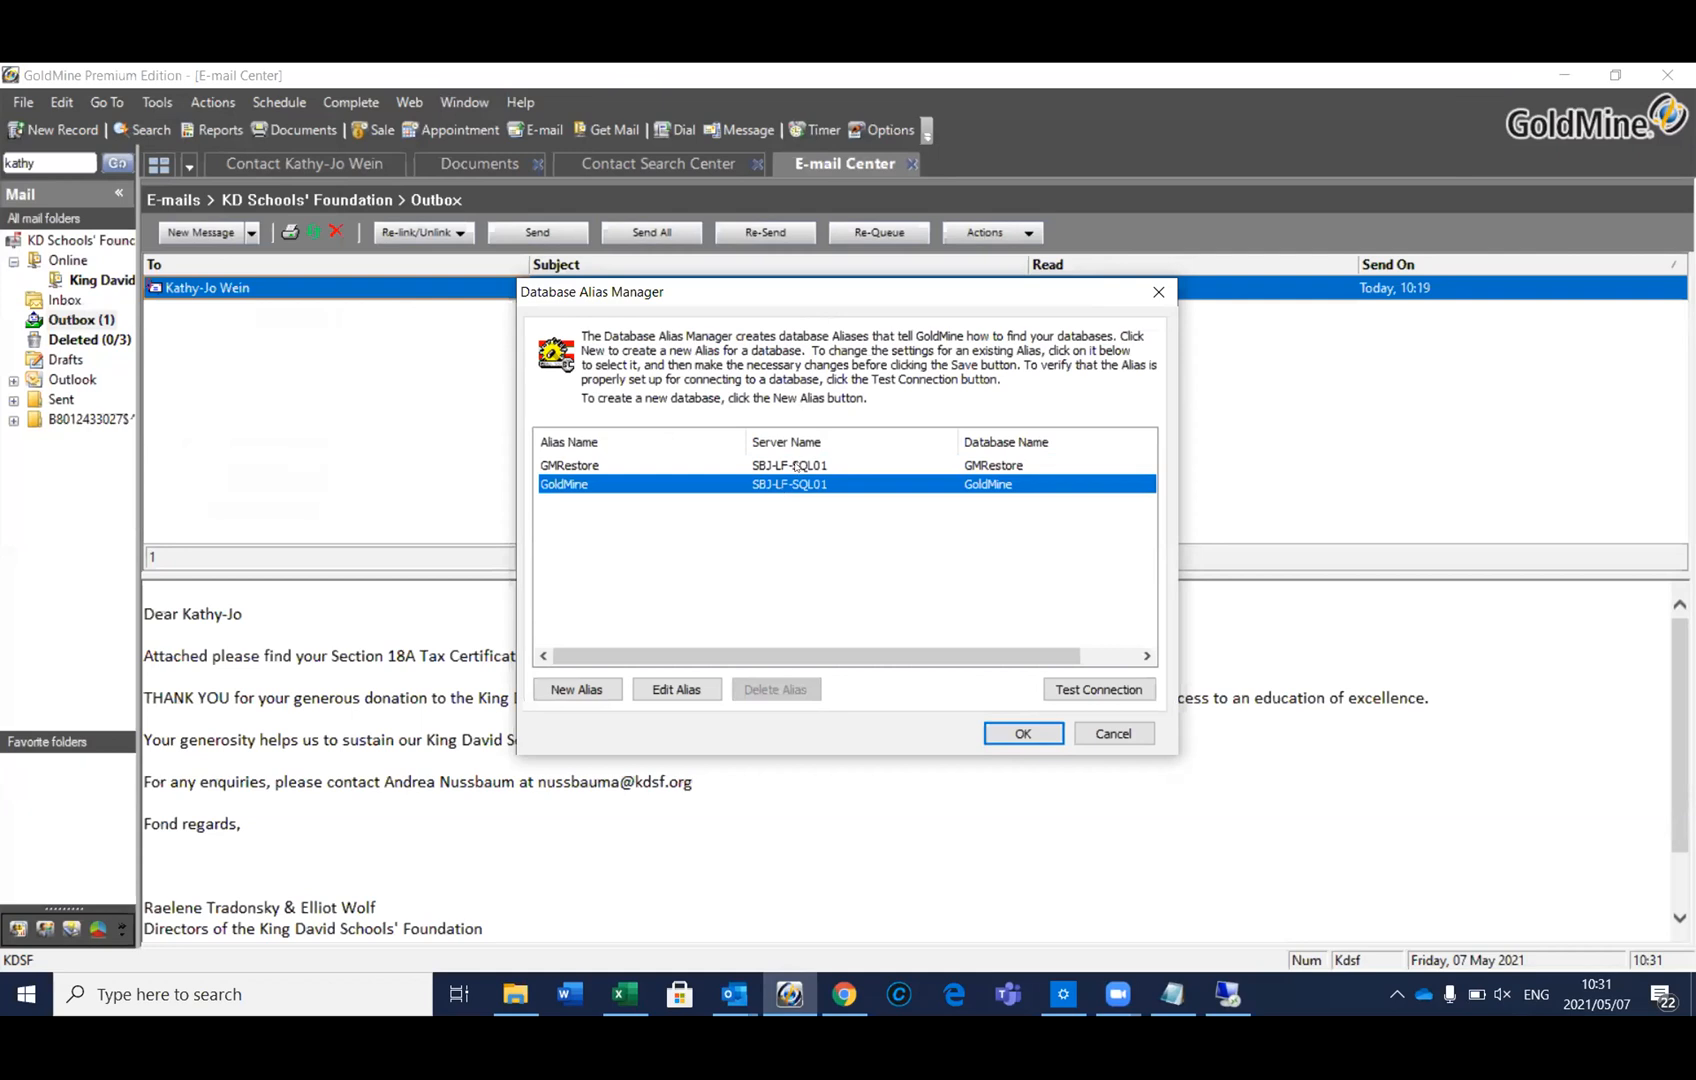
pyautogui.click(796, 466)
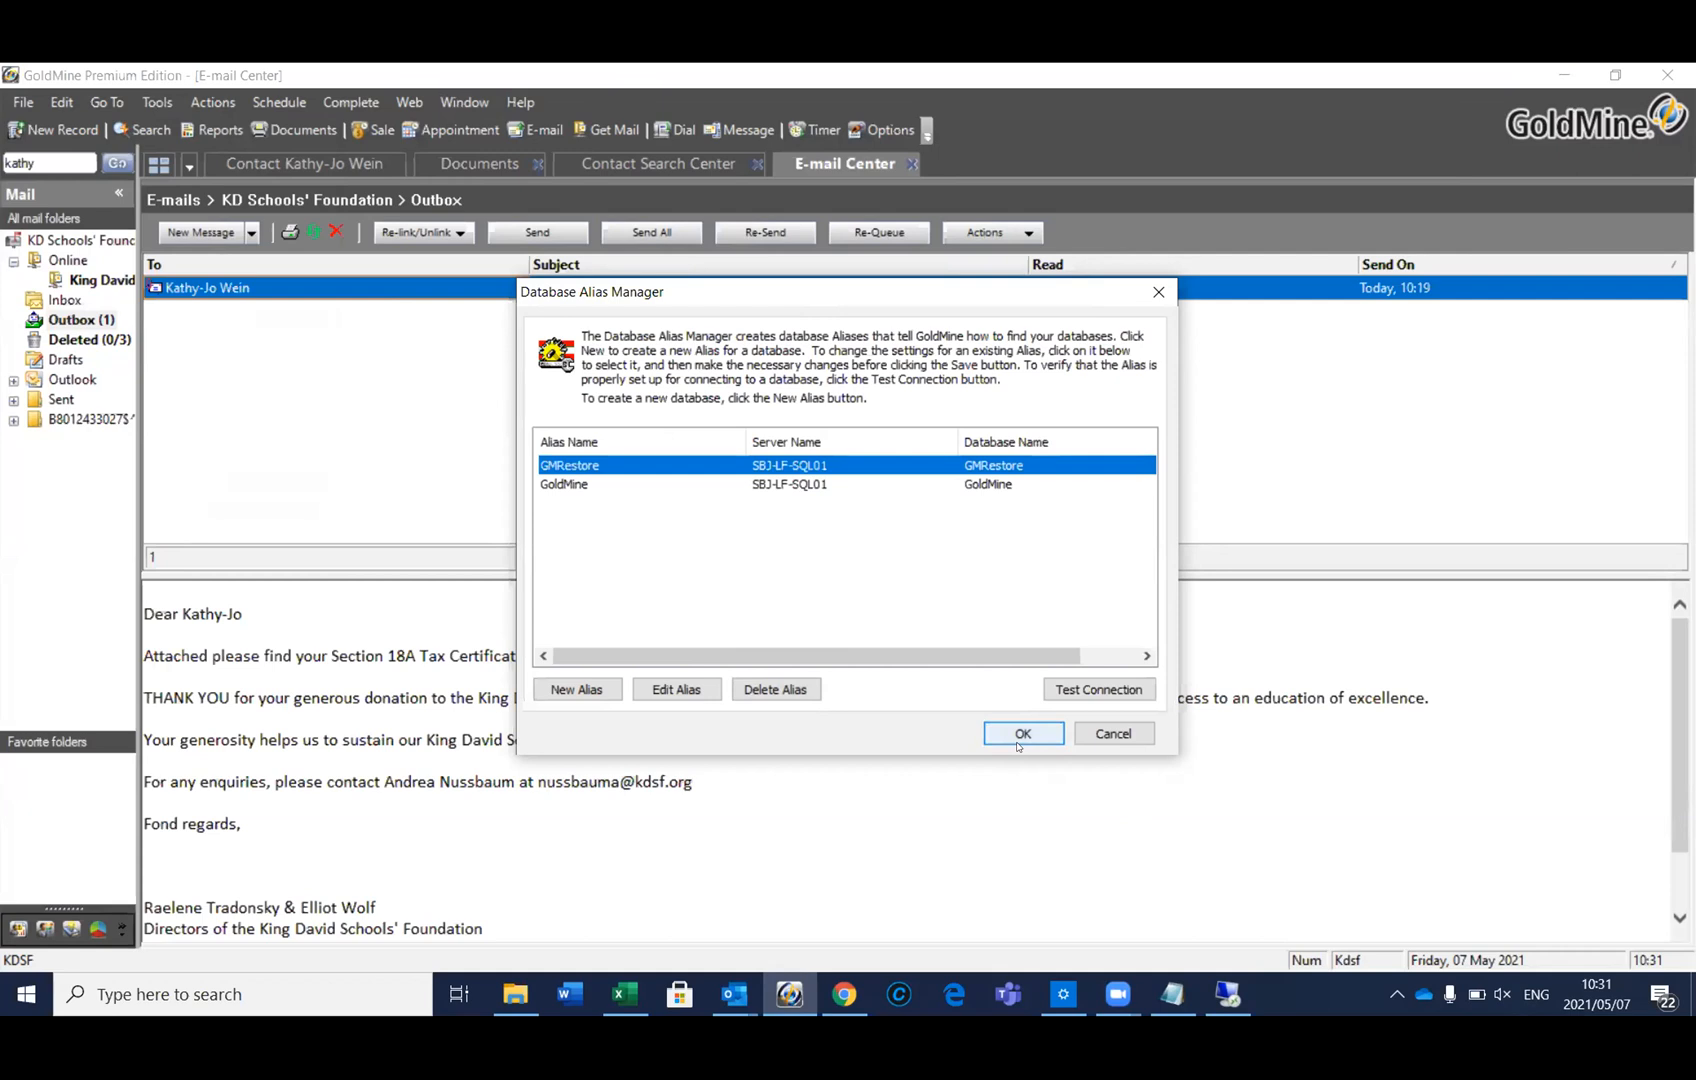
# Close the Database Alias Manager and return to the remote SSMS session
pyautogui.click(1094, 742)
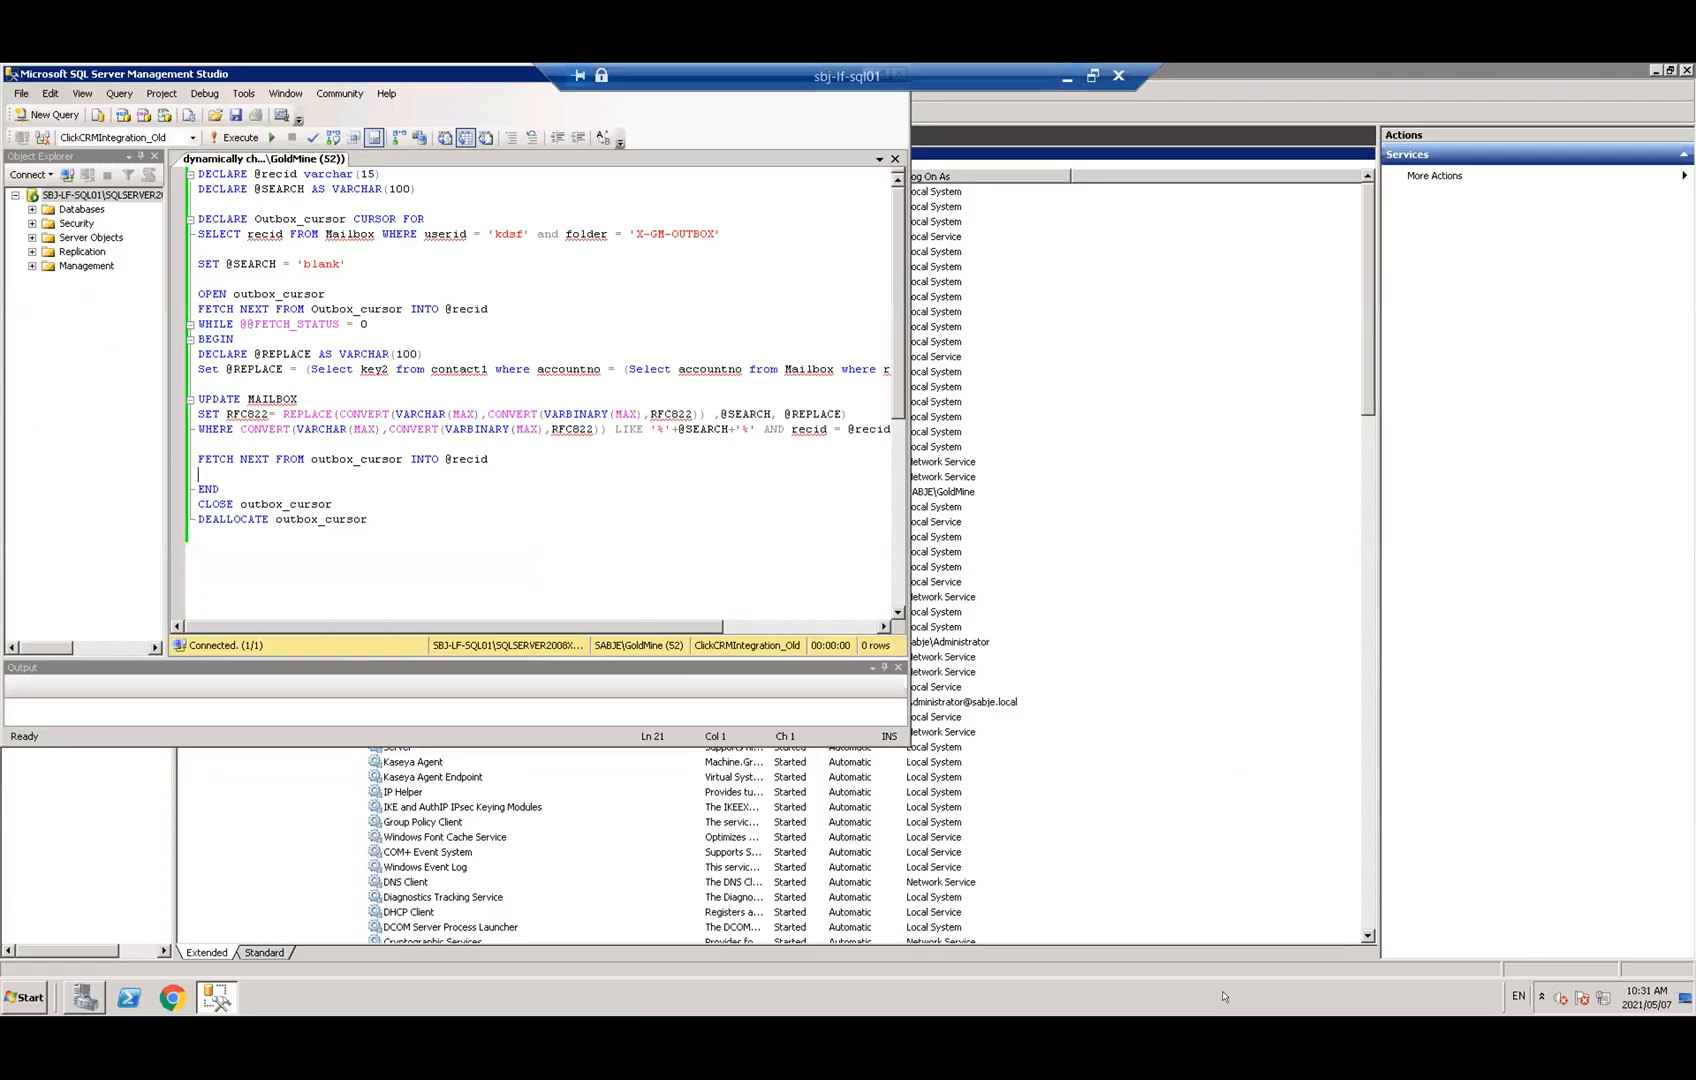
pyautogui.click(1226, 995)
# Connect Object Explorer to server SBJ-LF-SQL01 and expand its Databases node
pyautogui.click(66, 175)
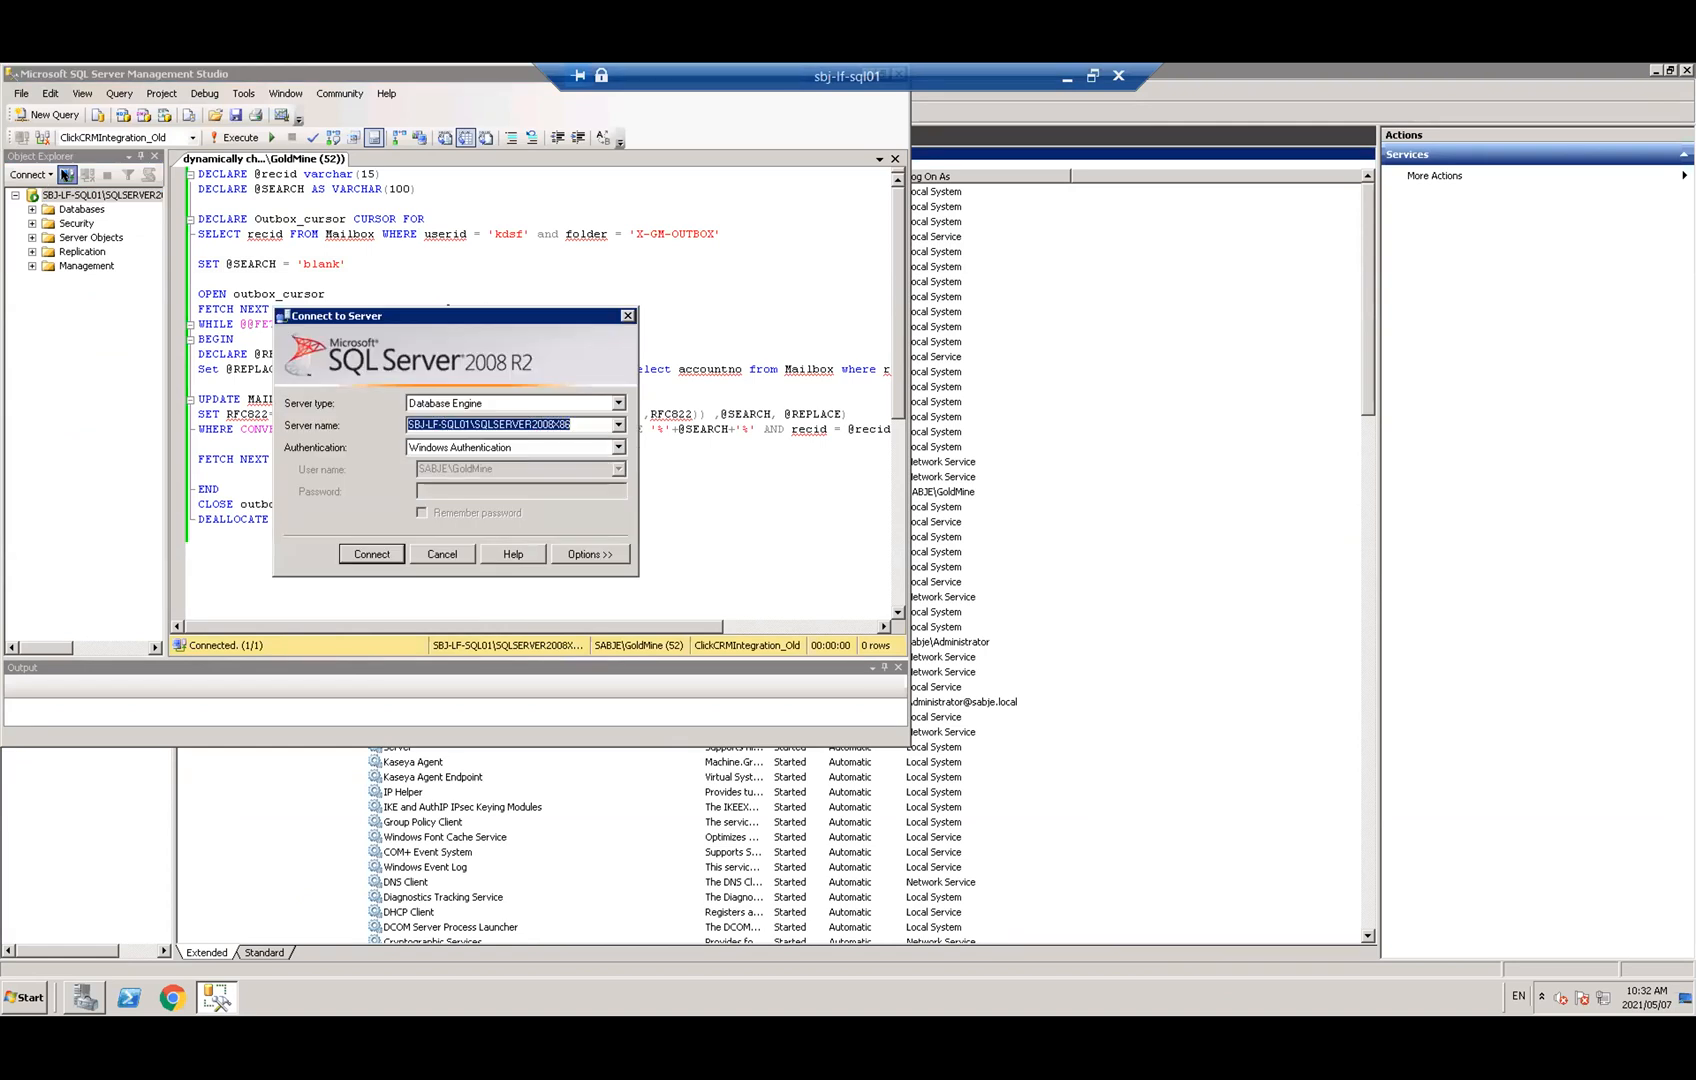
pyautogui.click(617, 424)
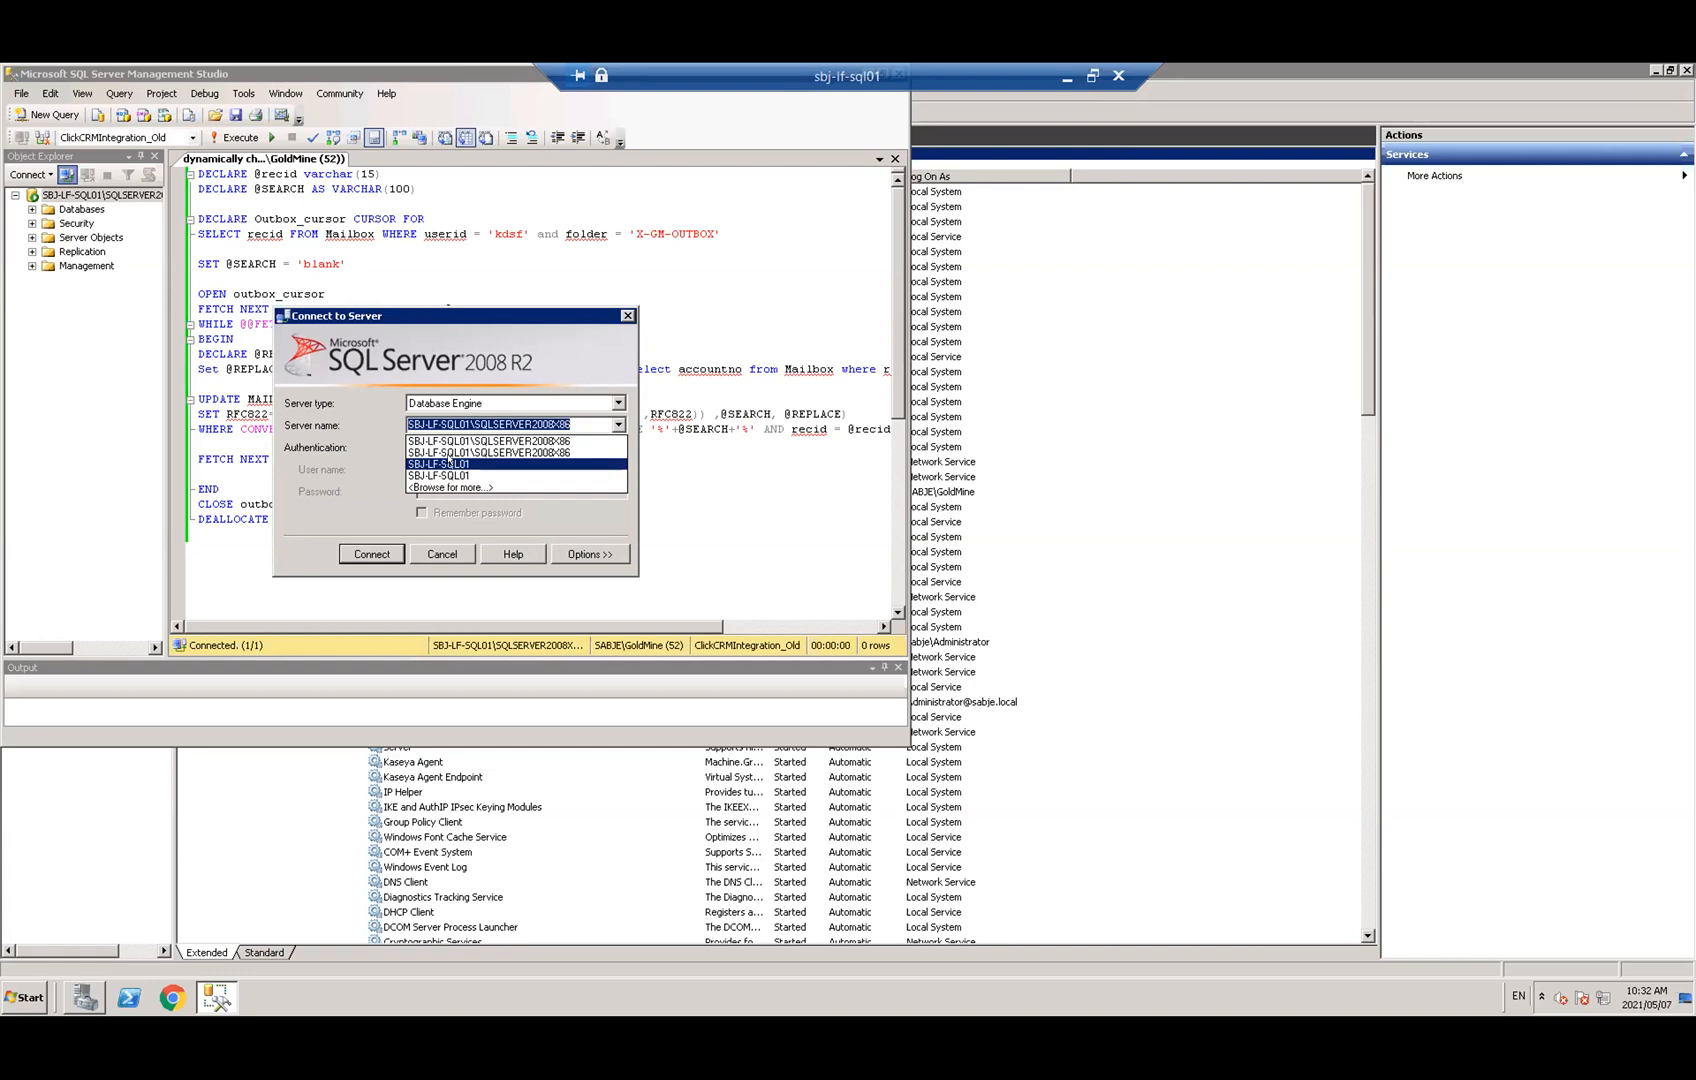
pyautogui.click(448, 463)
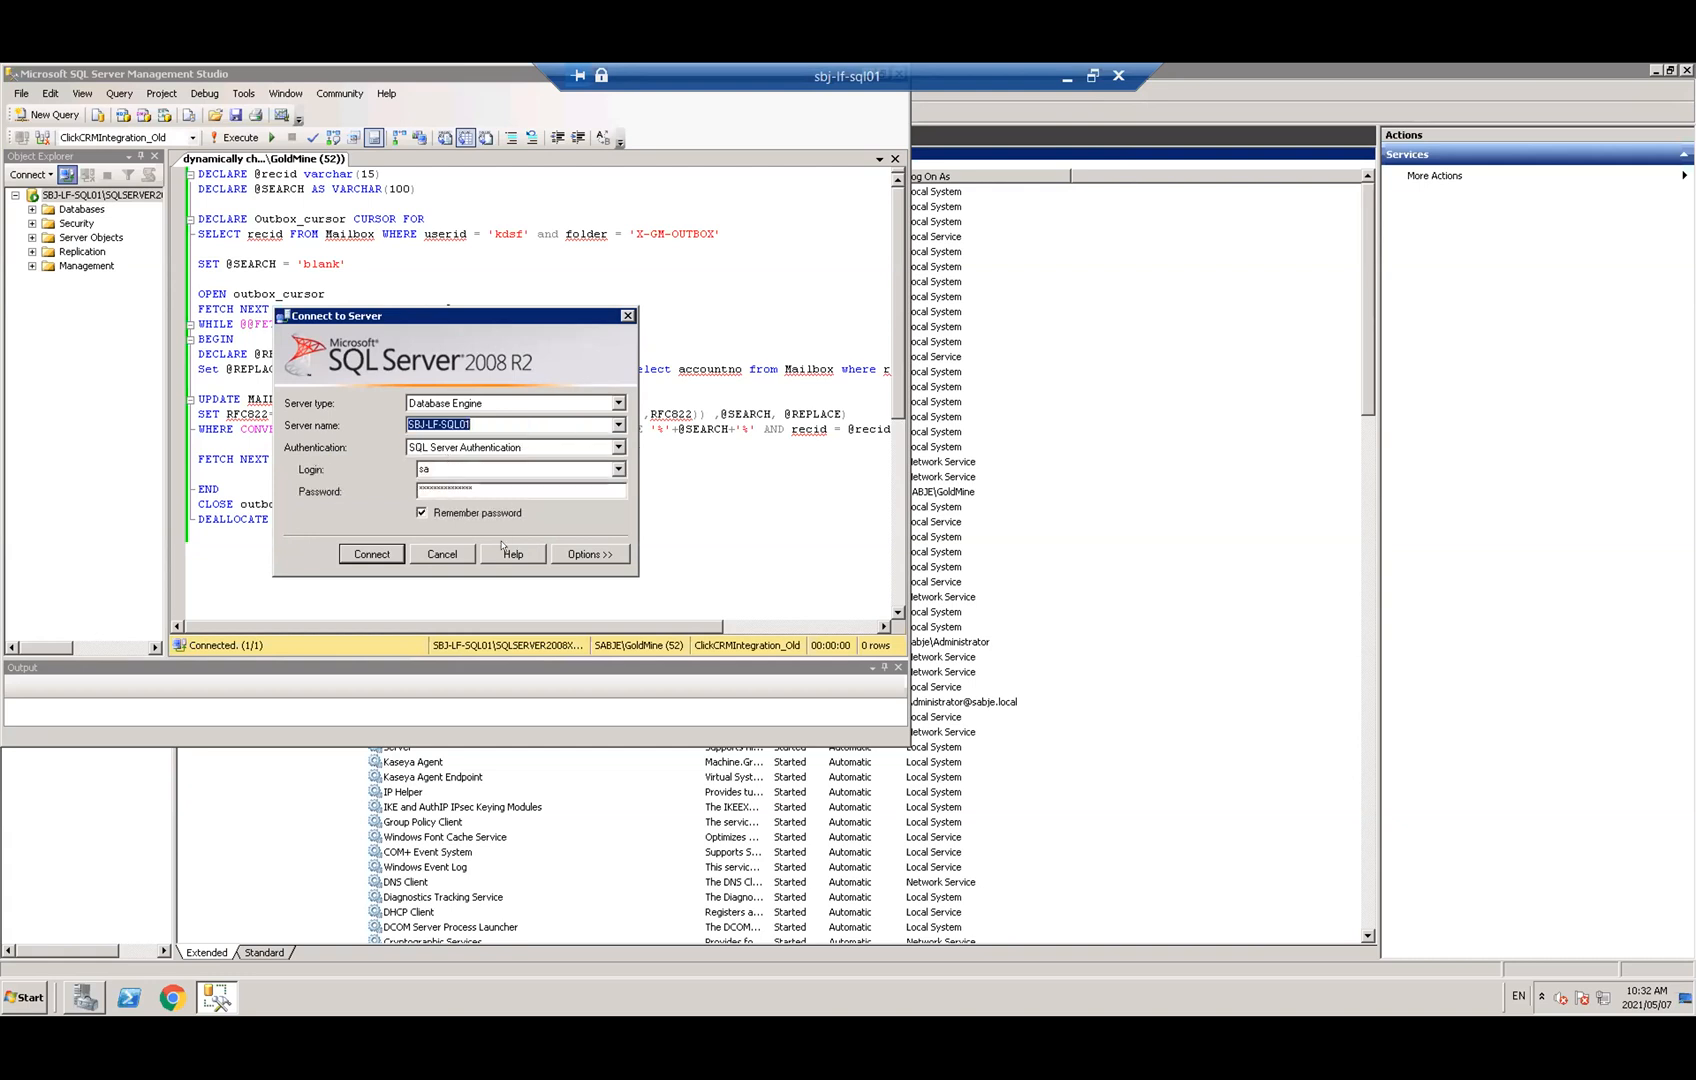
pyautogui.click(361, 555)
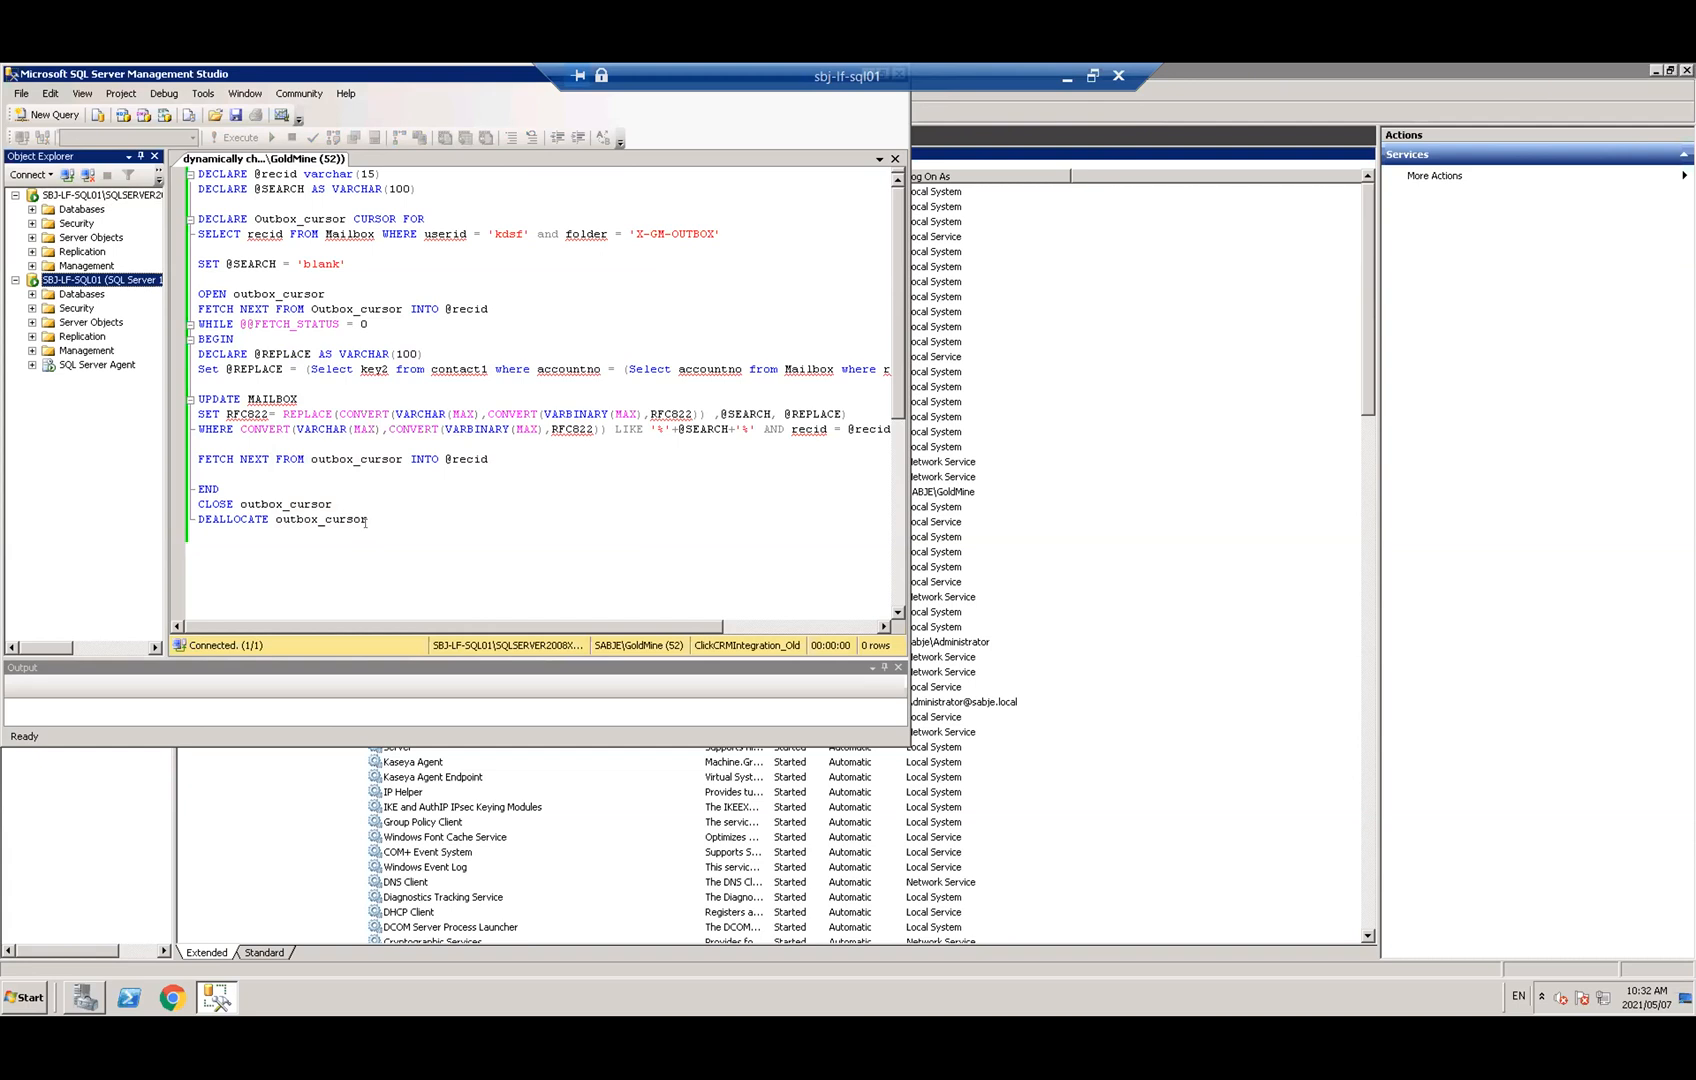
pyautogui.click(31, 294)
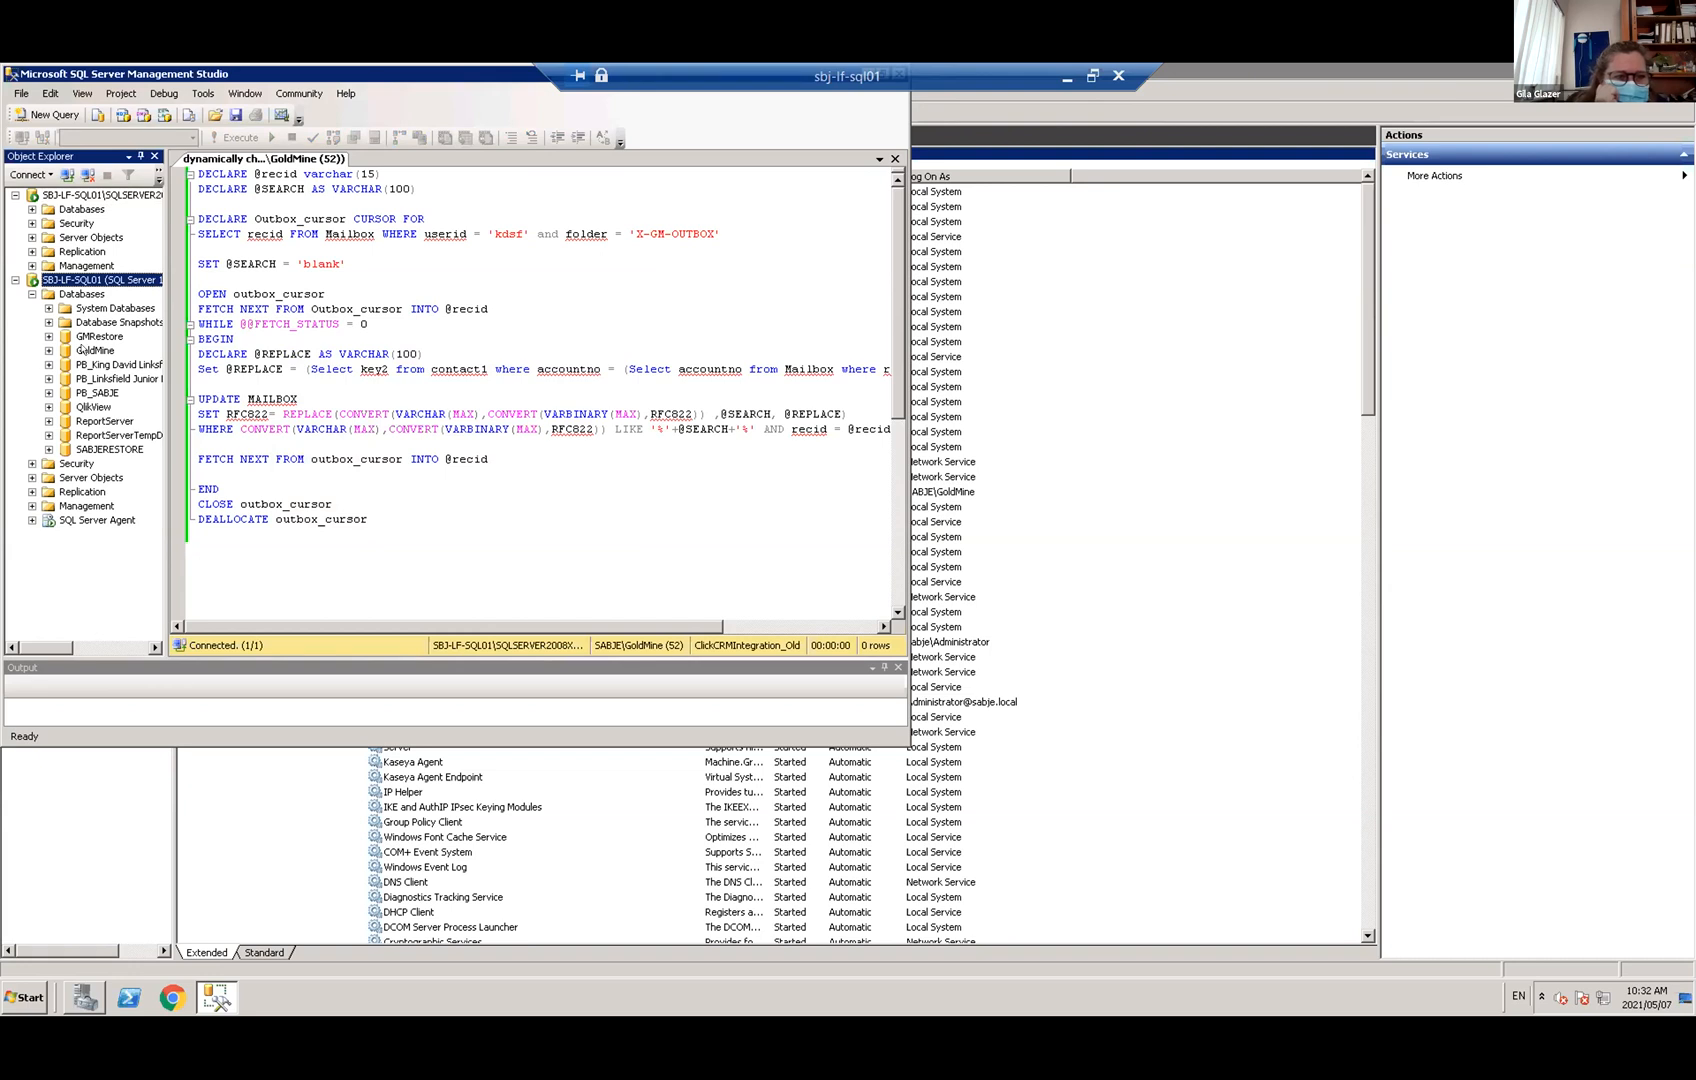
# Select the GoldMine database in Object Explorer, then return to the script after the SELECT line
pyautogui.click(82, 349)
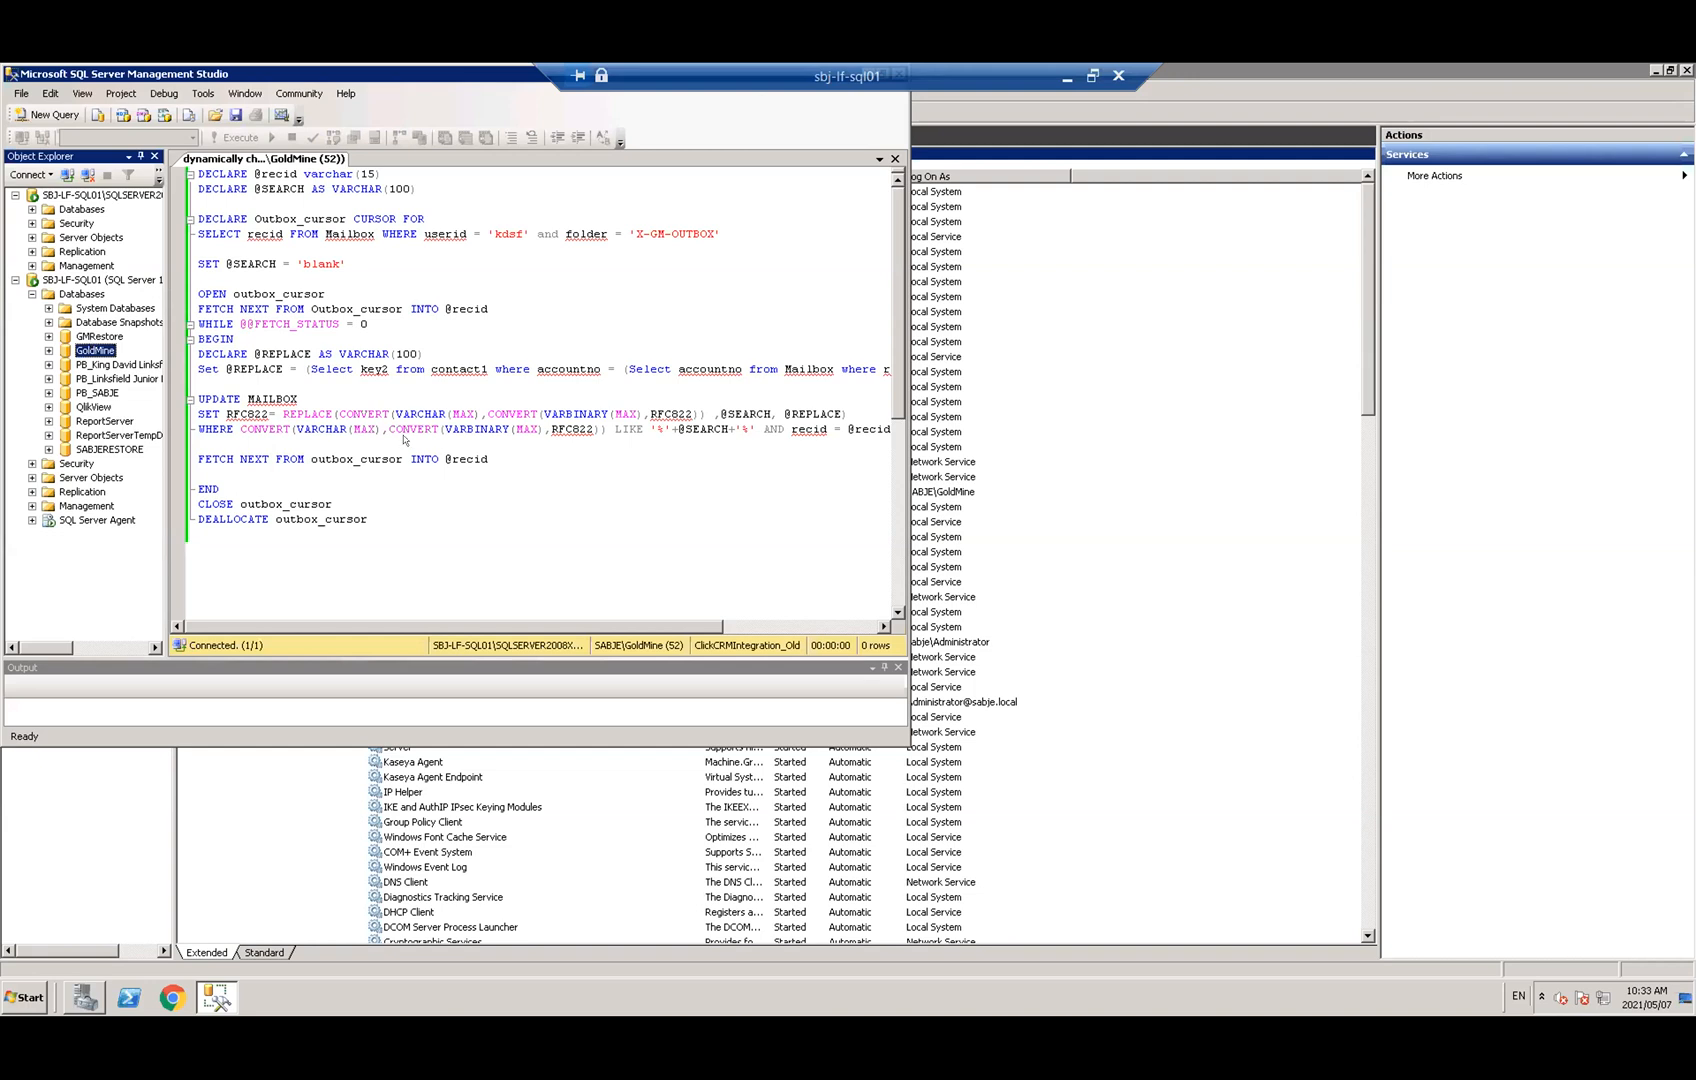
pyautogui.rightClick(503, 486)
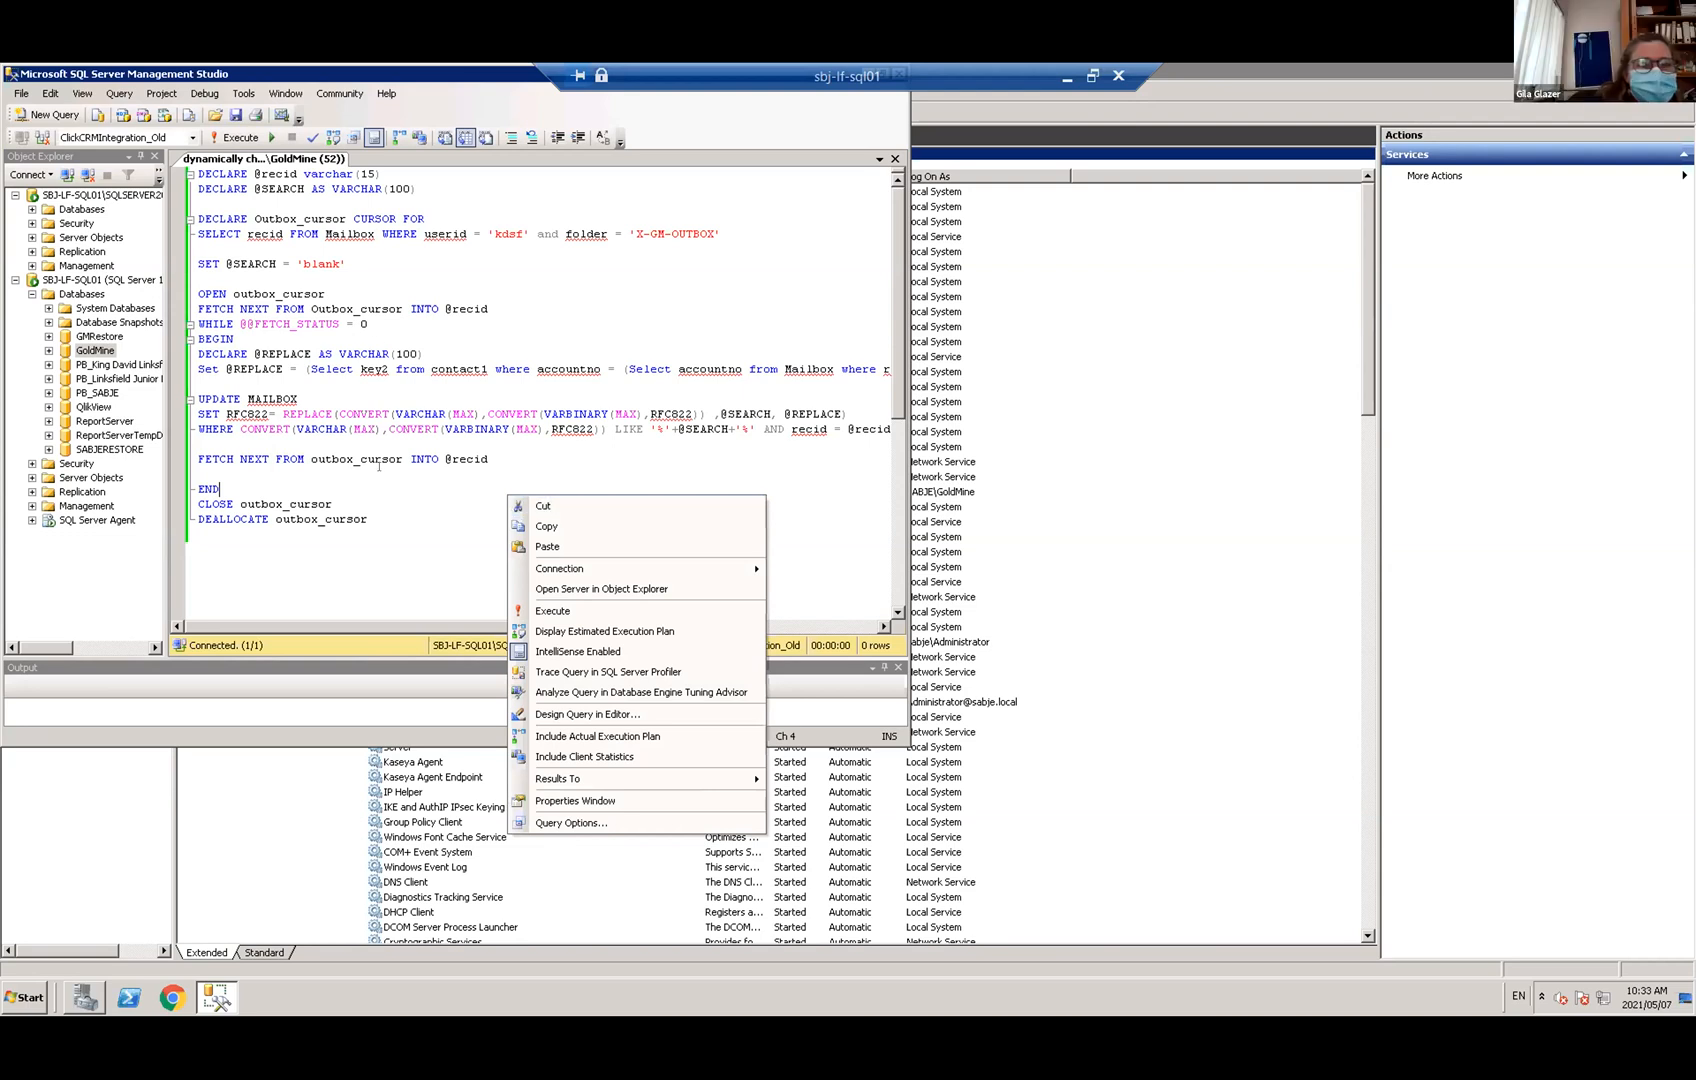
pyautogui.click(416, 505)
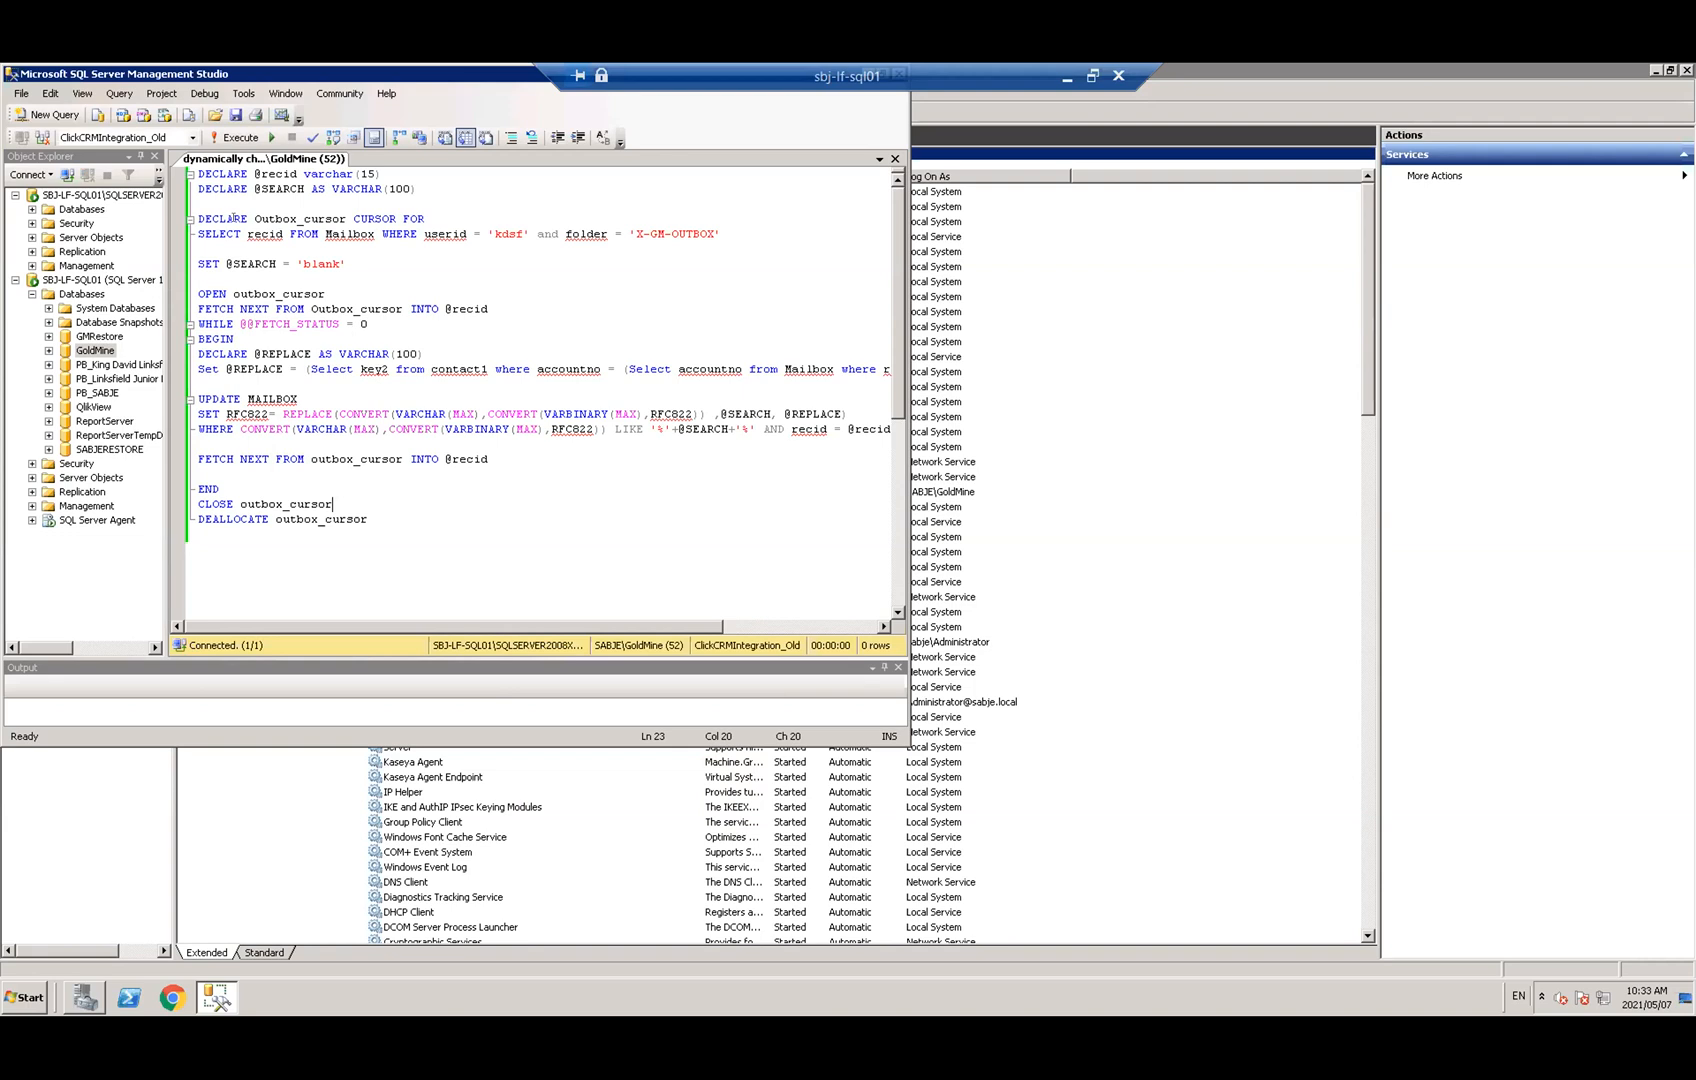
pyautogui.moveTo(252, 222)
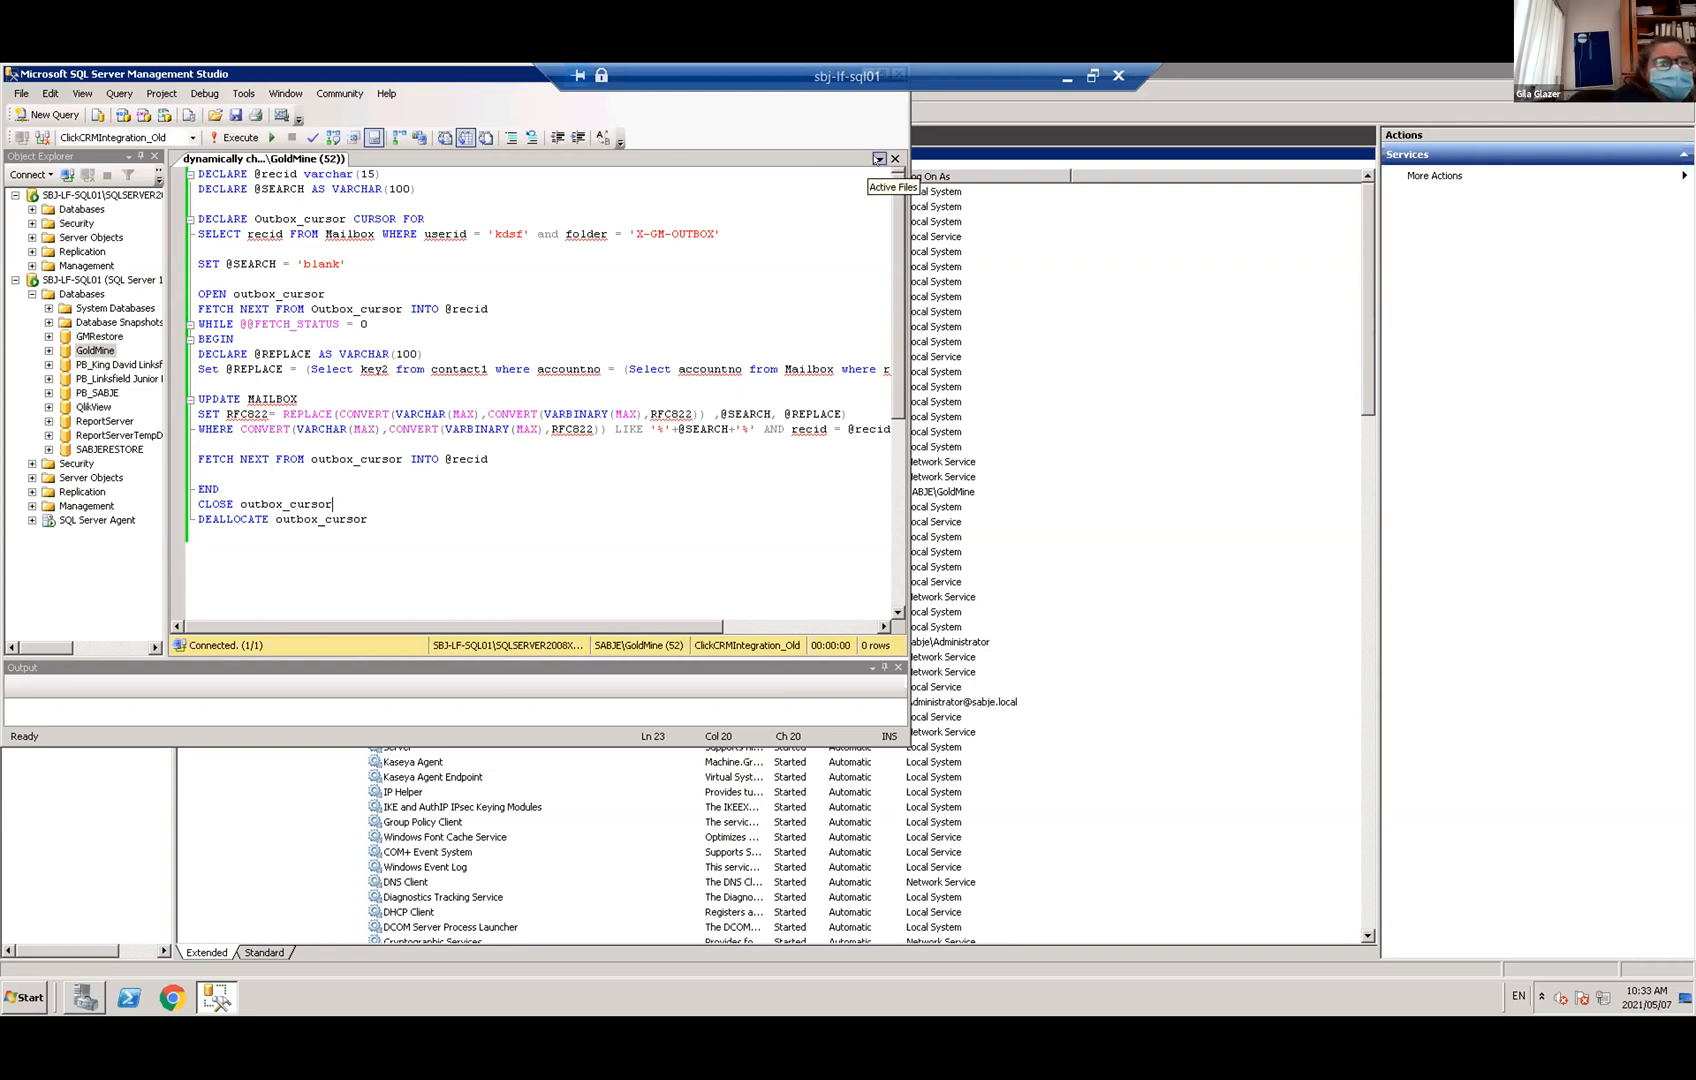
pyautogui.click(718, 226)
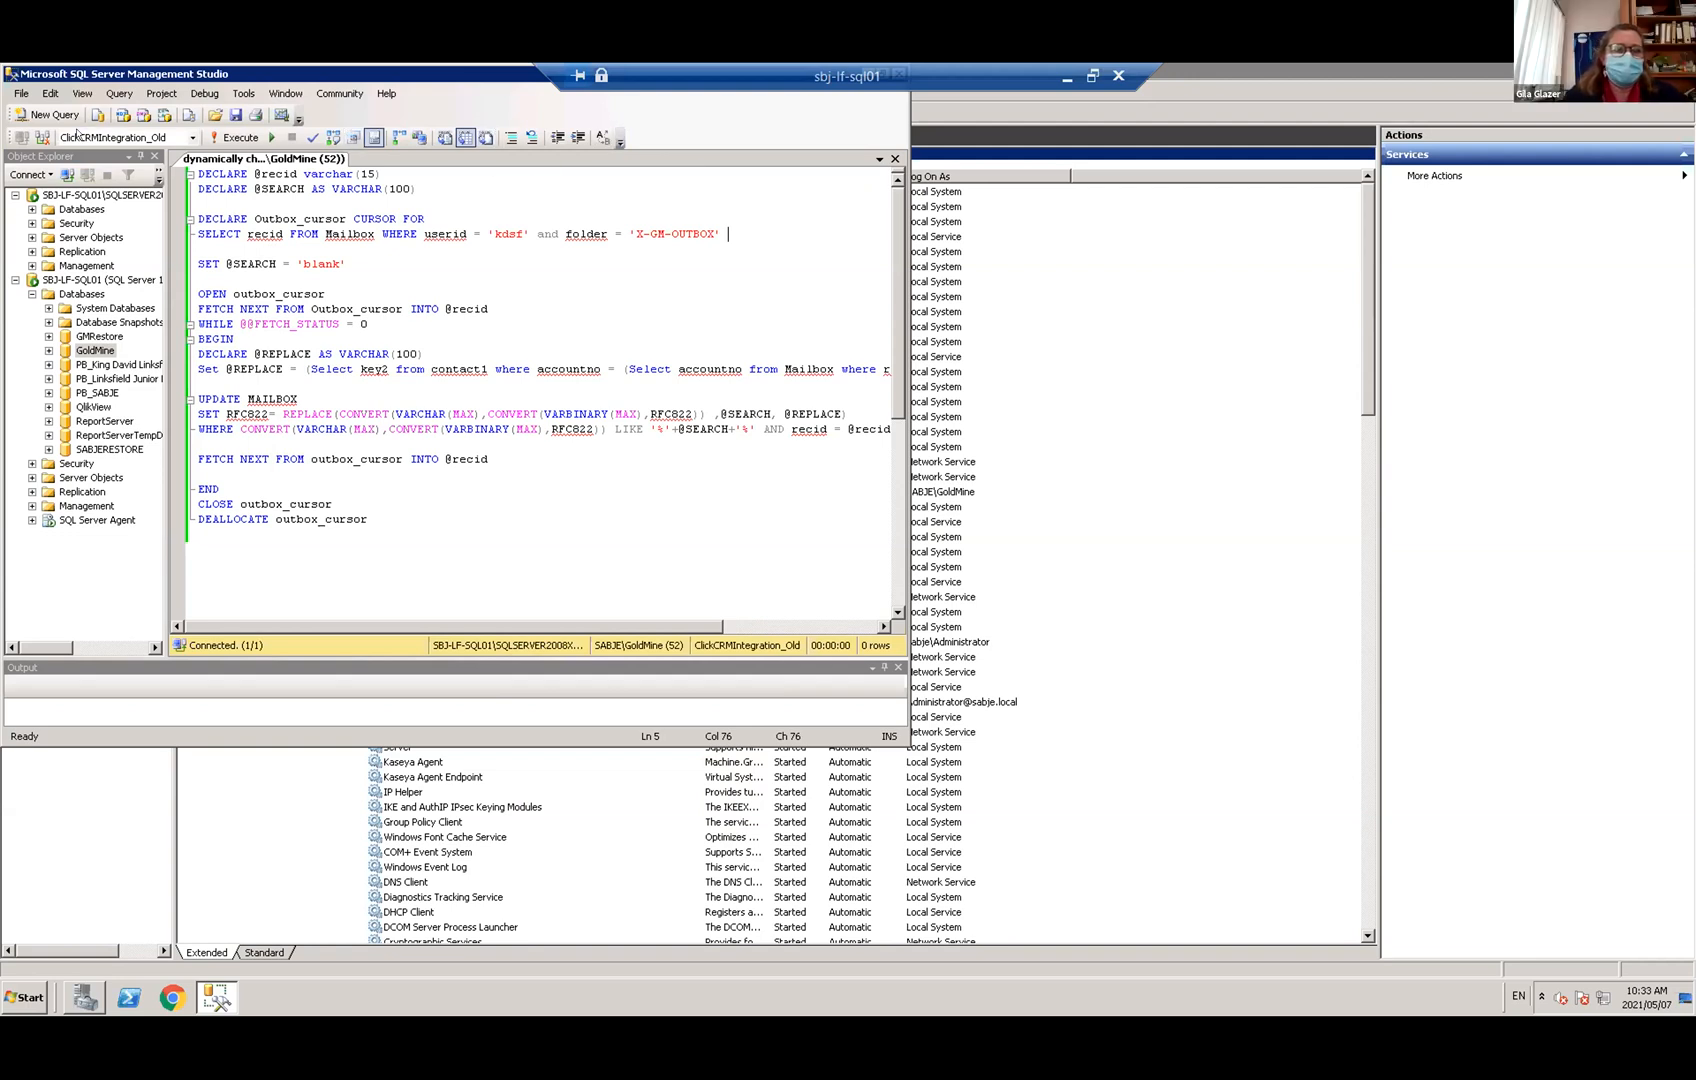
# Check the Available Databases list without changing it, then select the SQLSERVER2008 server instance
pyautogui.click(191, 136)
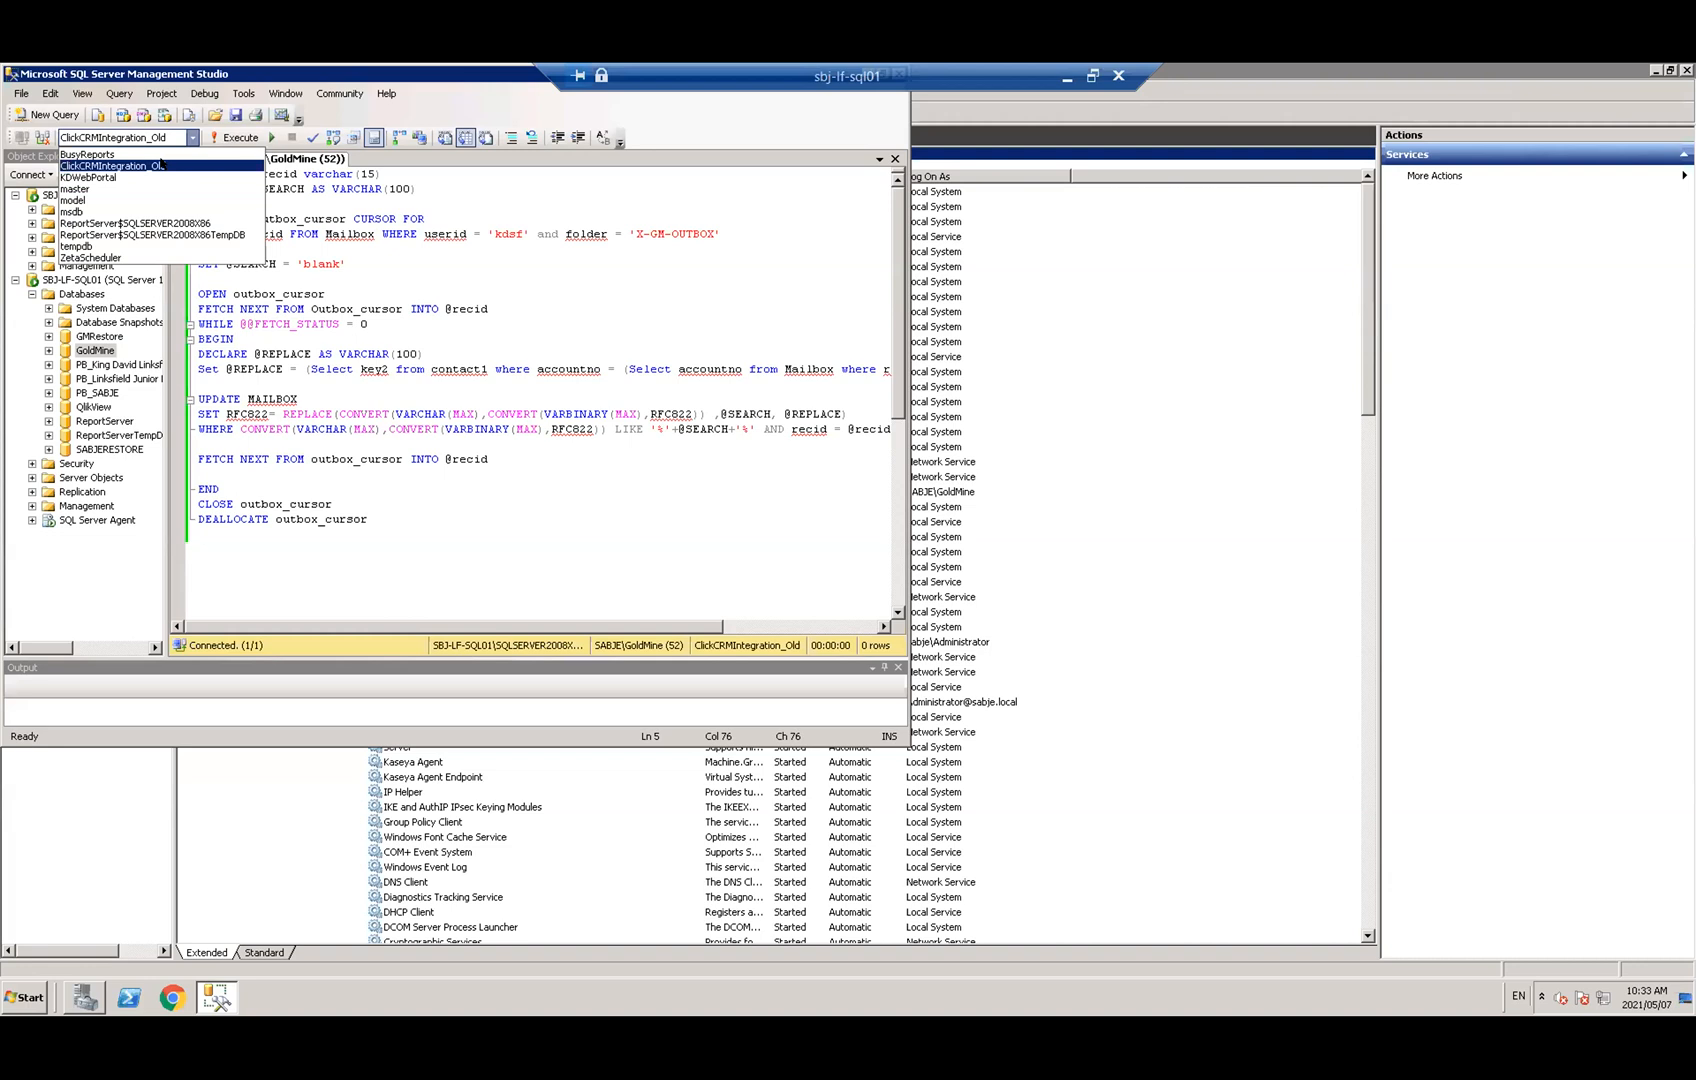
pyautogui.click(719, 289)
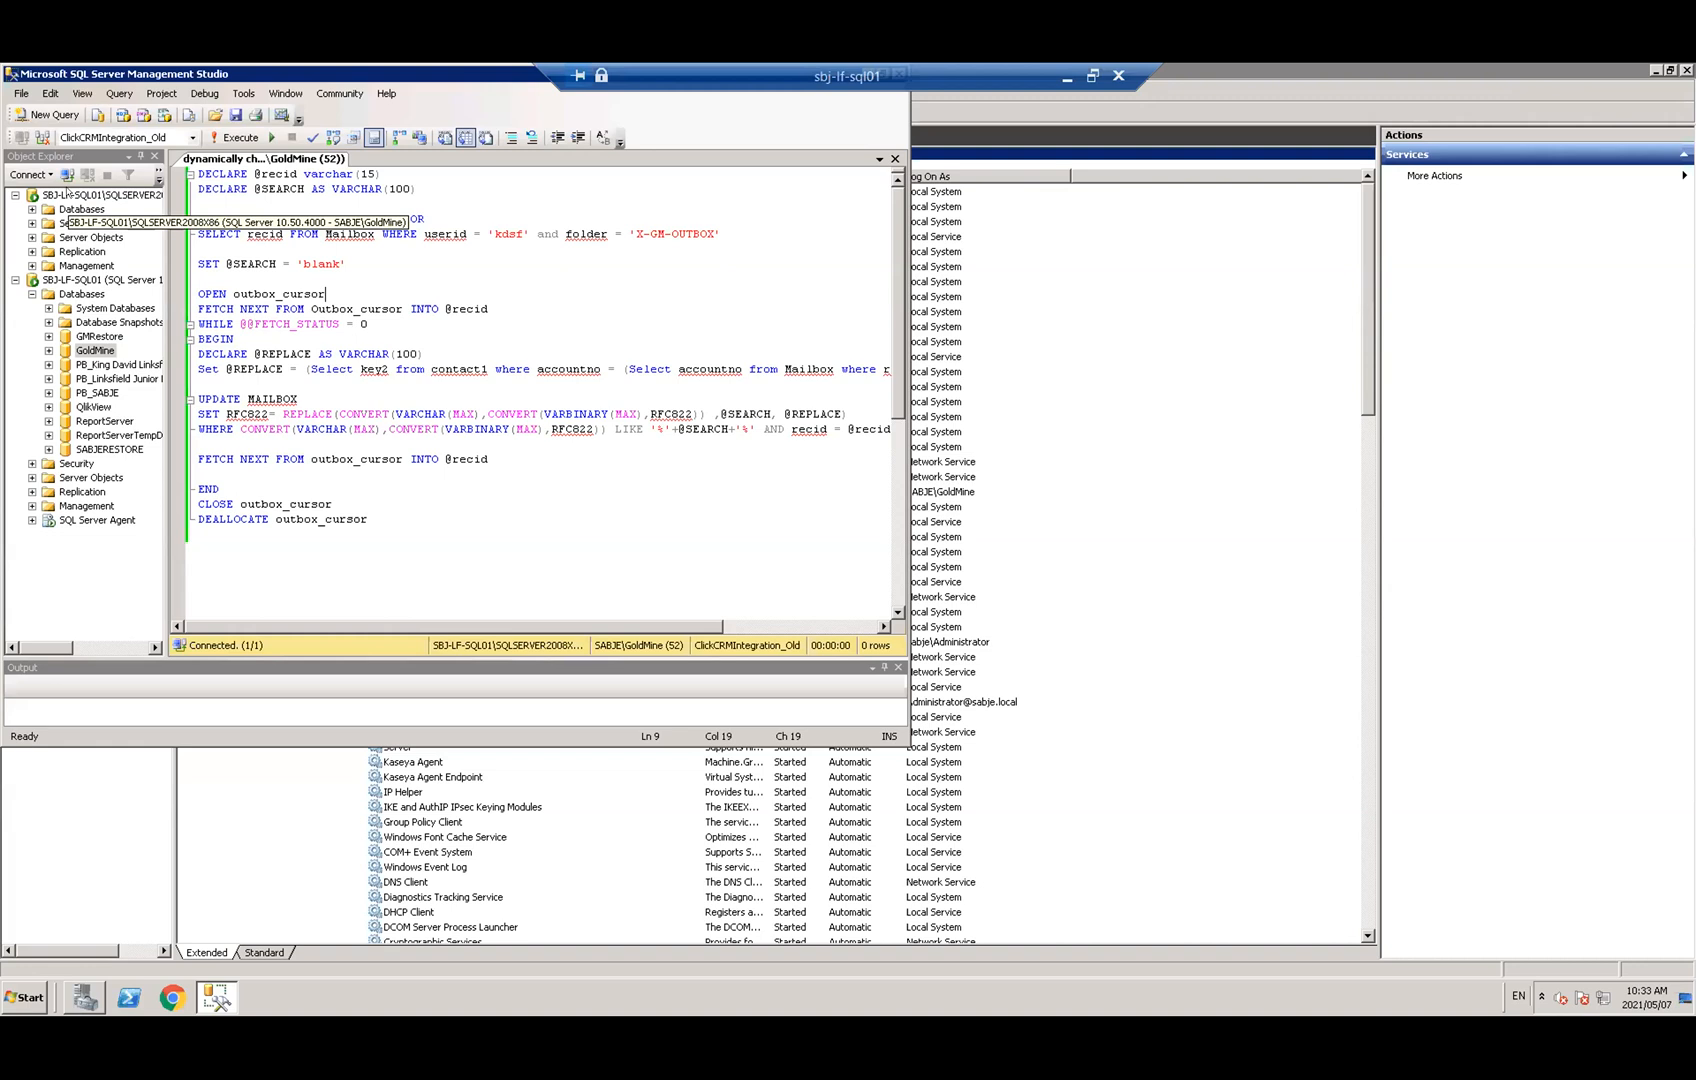
pyautogui.click(66, 194)
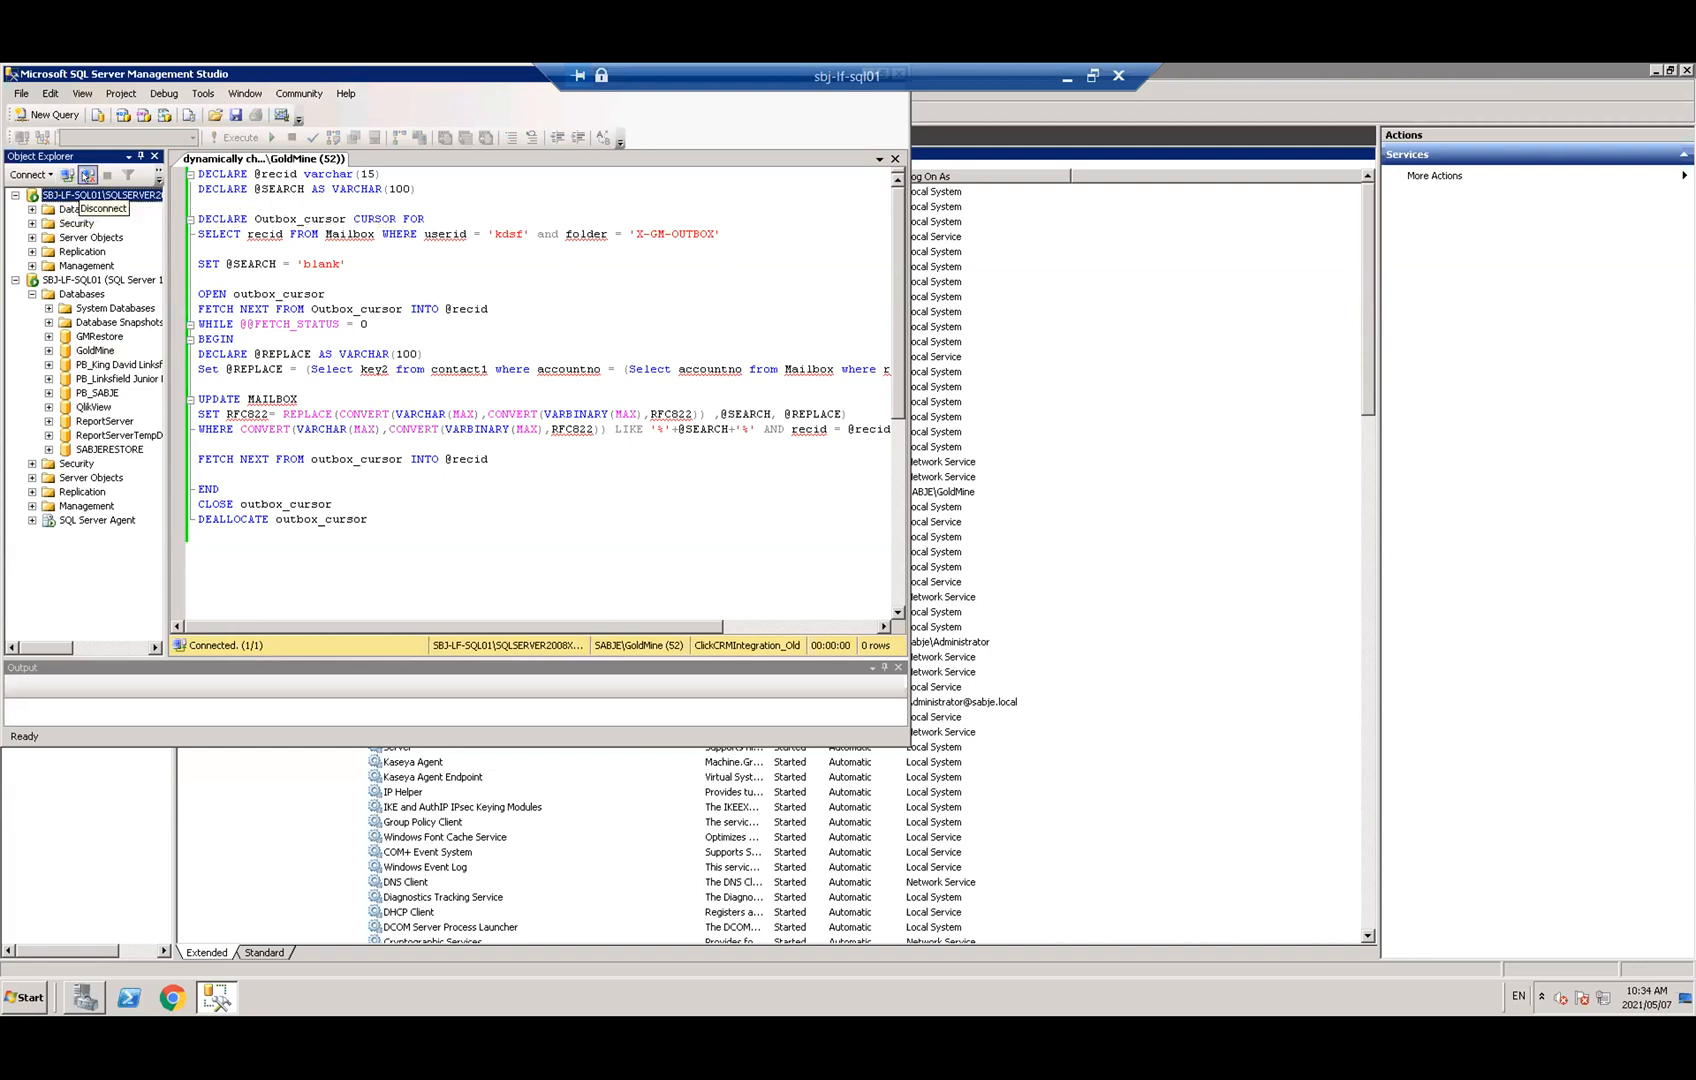
# Disconnect the SQLSERVER2008 instance, leaving the script on ClickCRMIntegration_Old
pyautogui.click(87, 175)
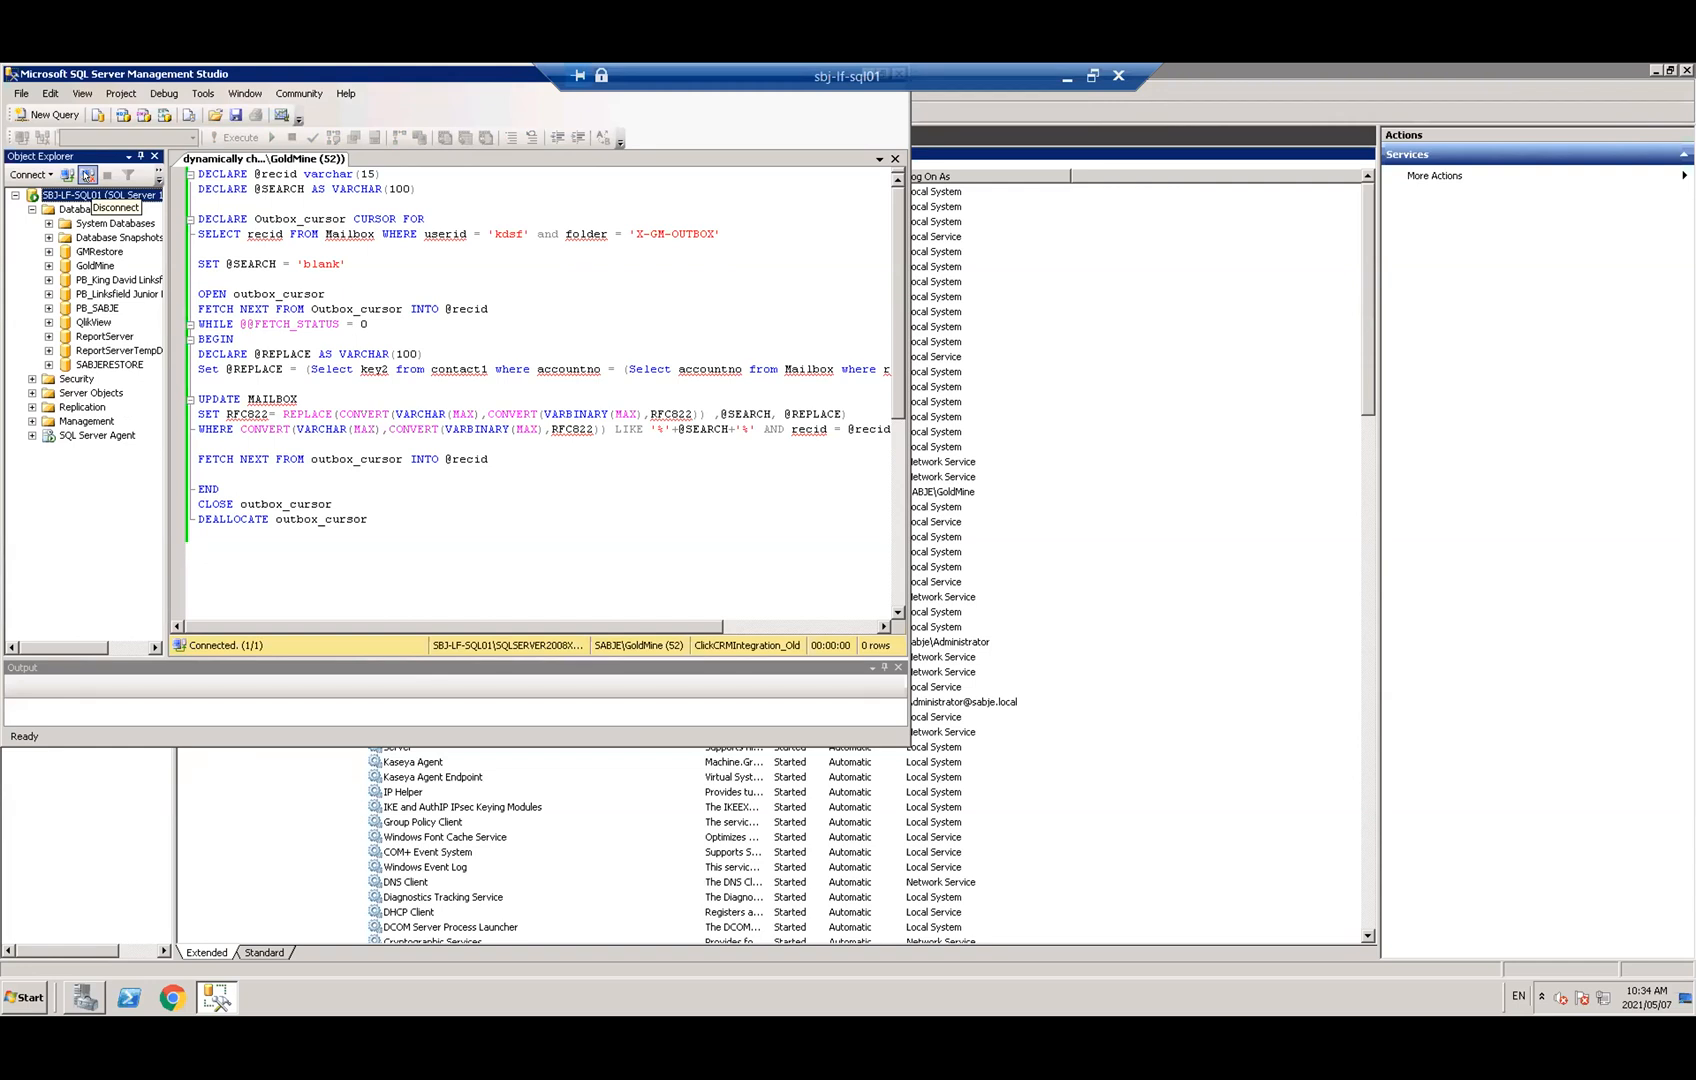
pyautogui.click(577, 497)
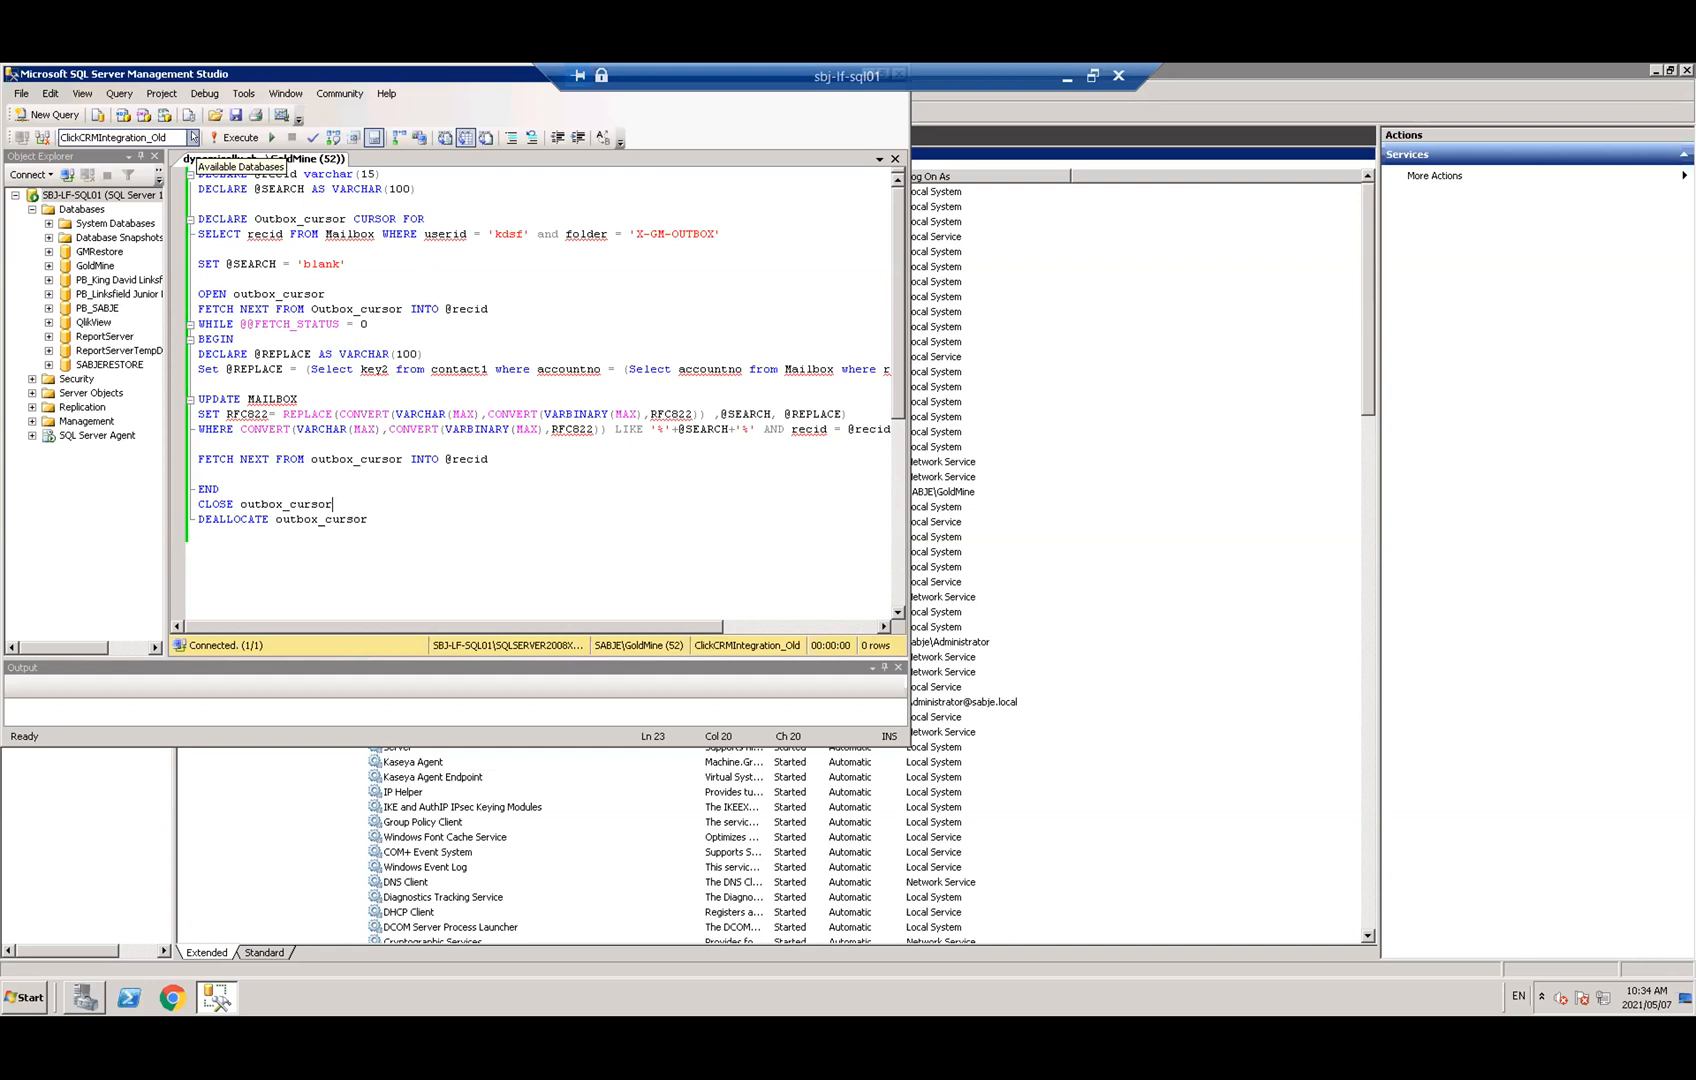
pyautogui.click(193, 138)
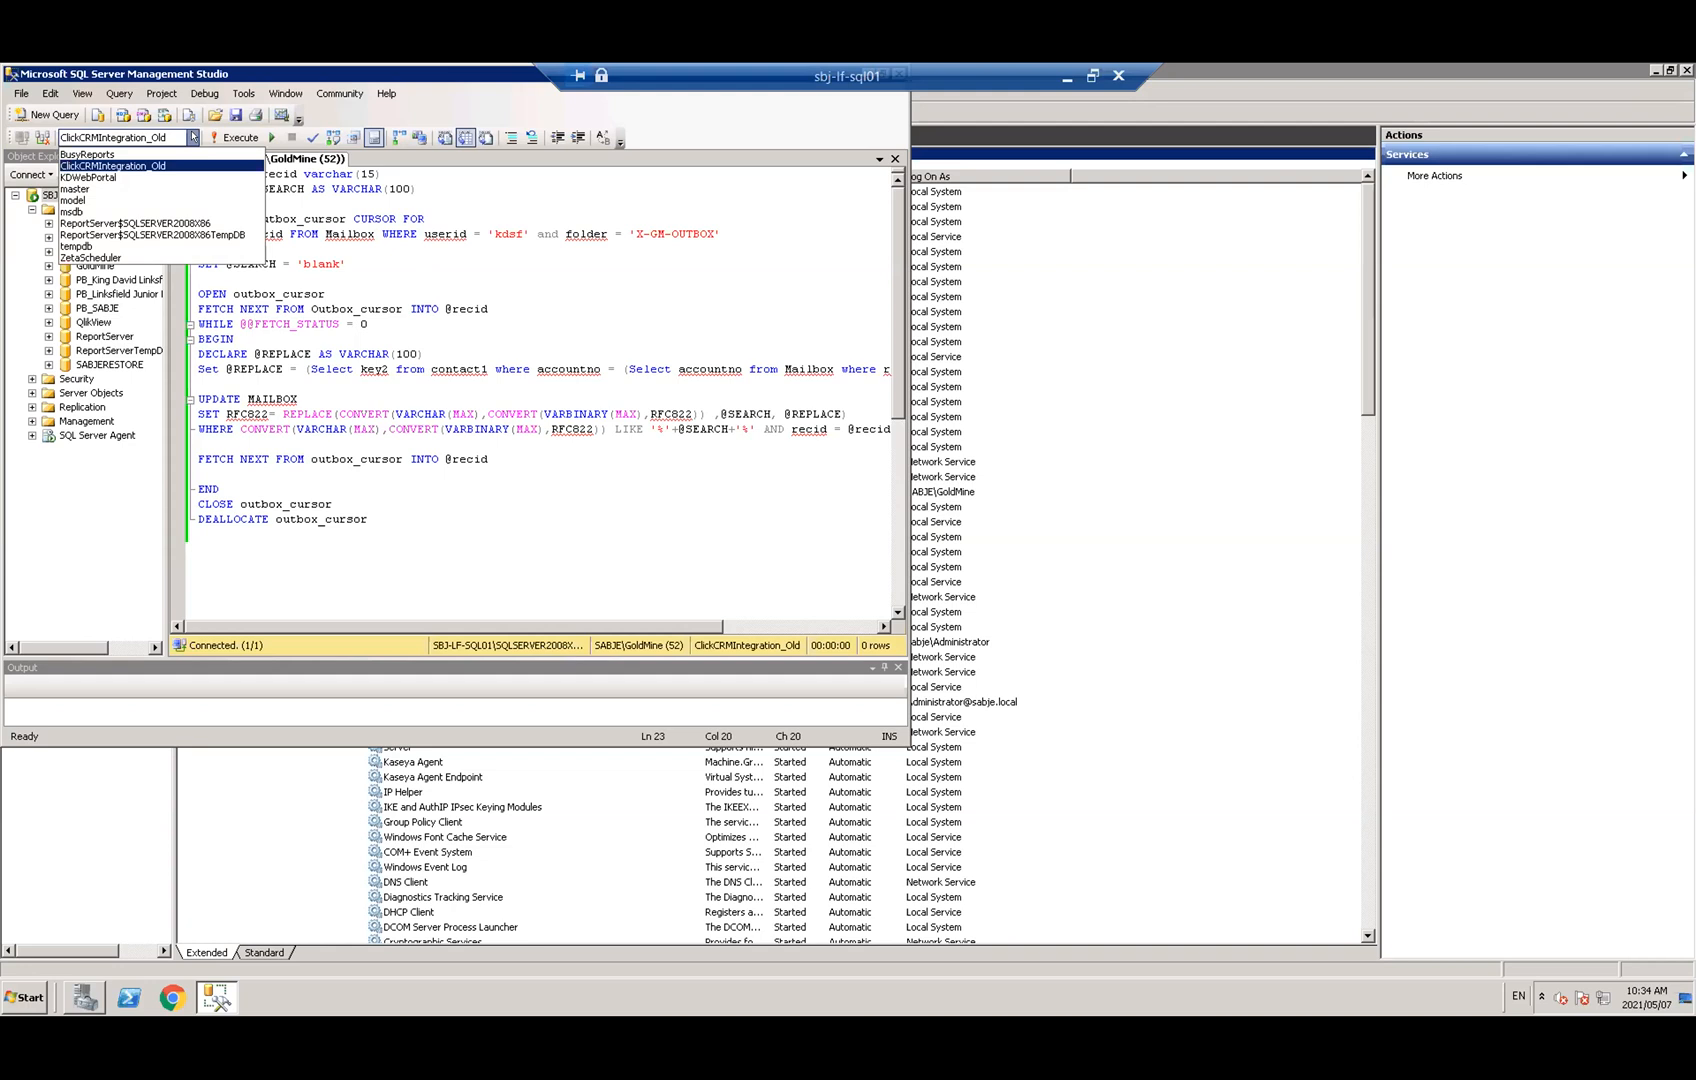
pyautogui.click(586, 509)
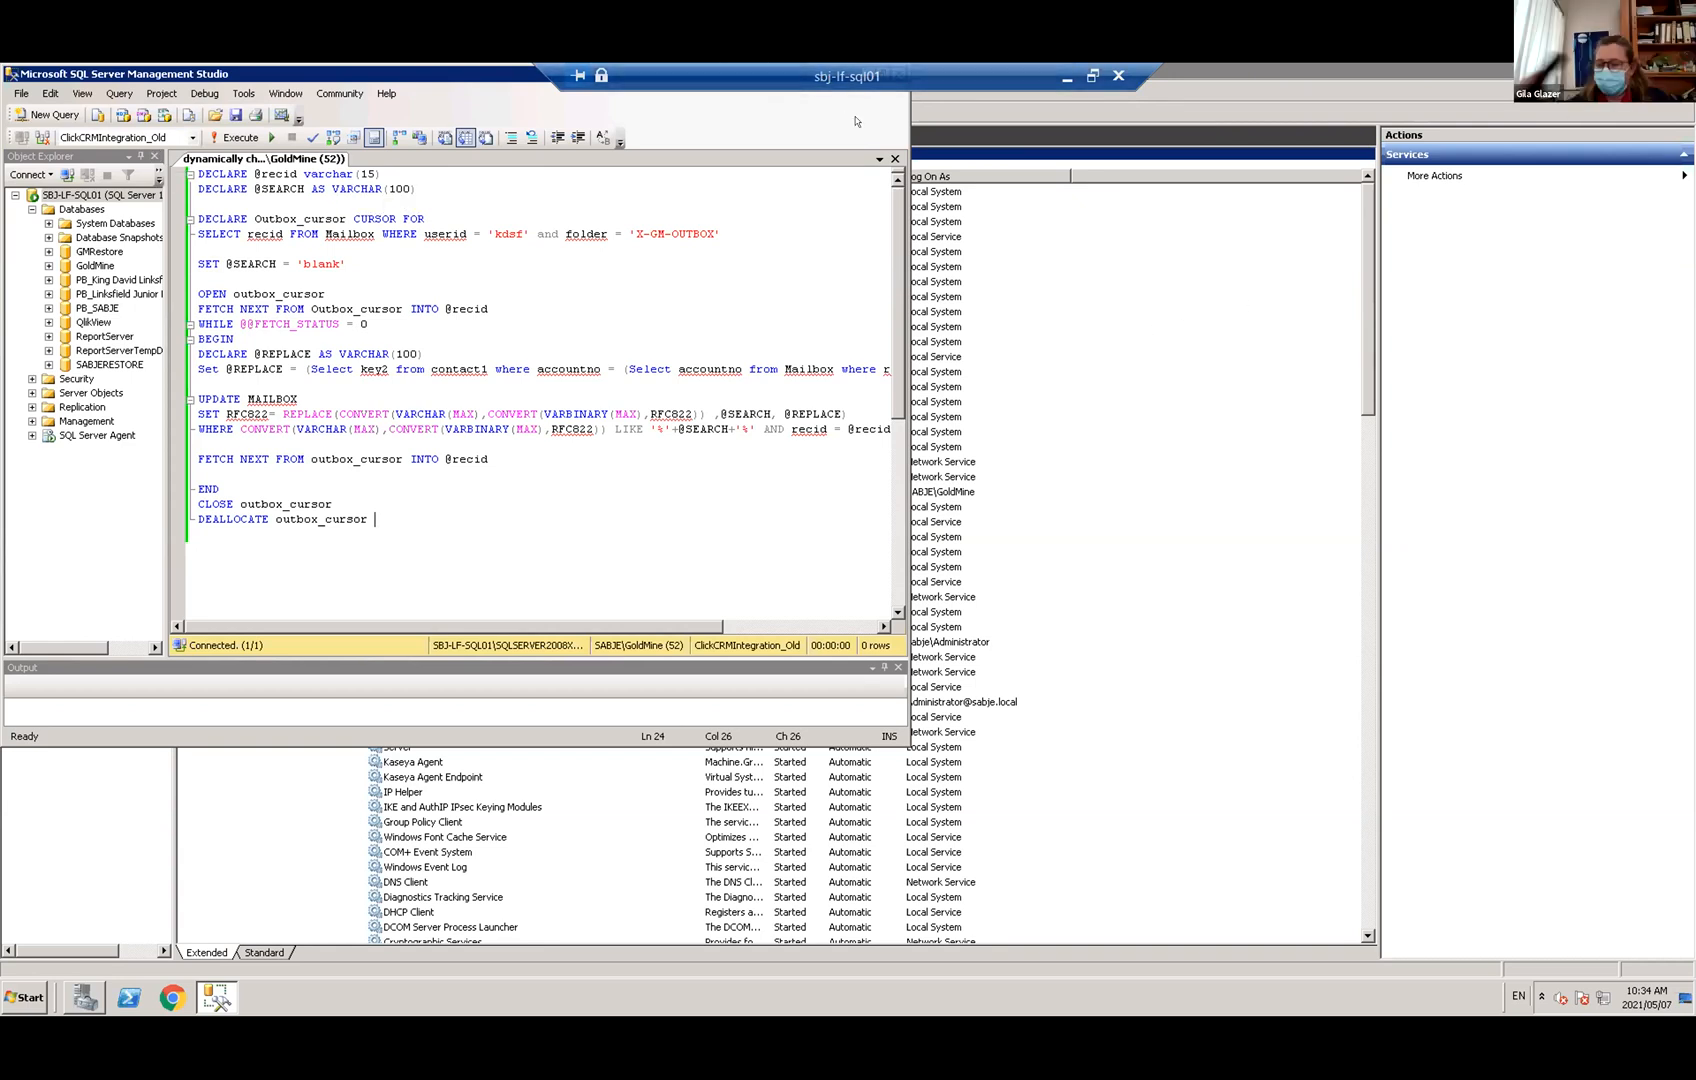
# Review the cursor declaration lines, then move and close Management Studio
pyautogui.click(759, 211)
pyautogui.moveTo(759, 211); pyautogui.dragTo(737, 264)
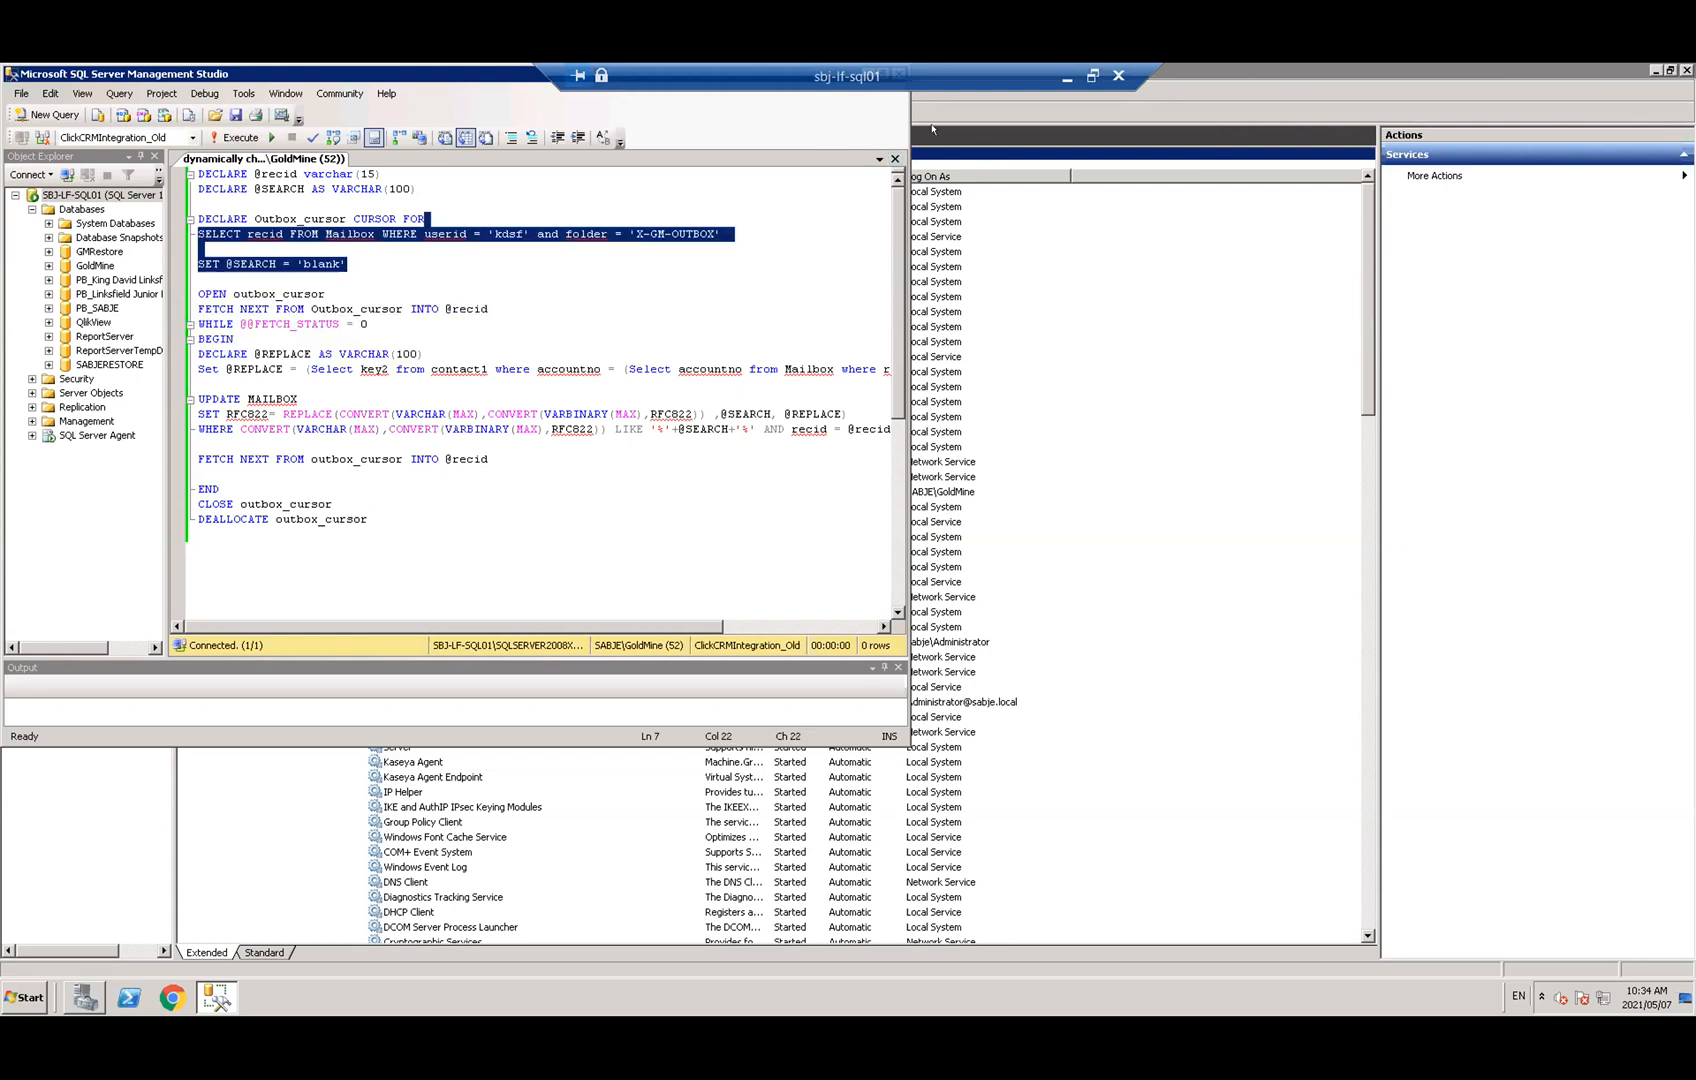
pyautogui.press('Down')
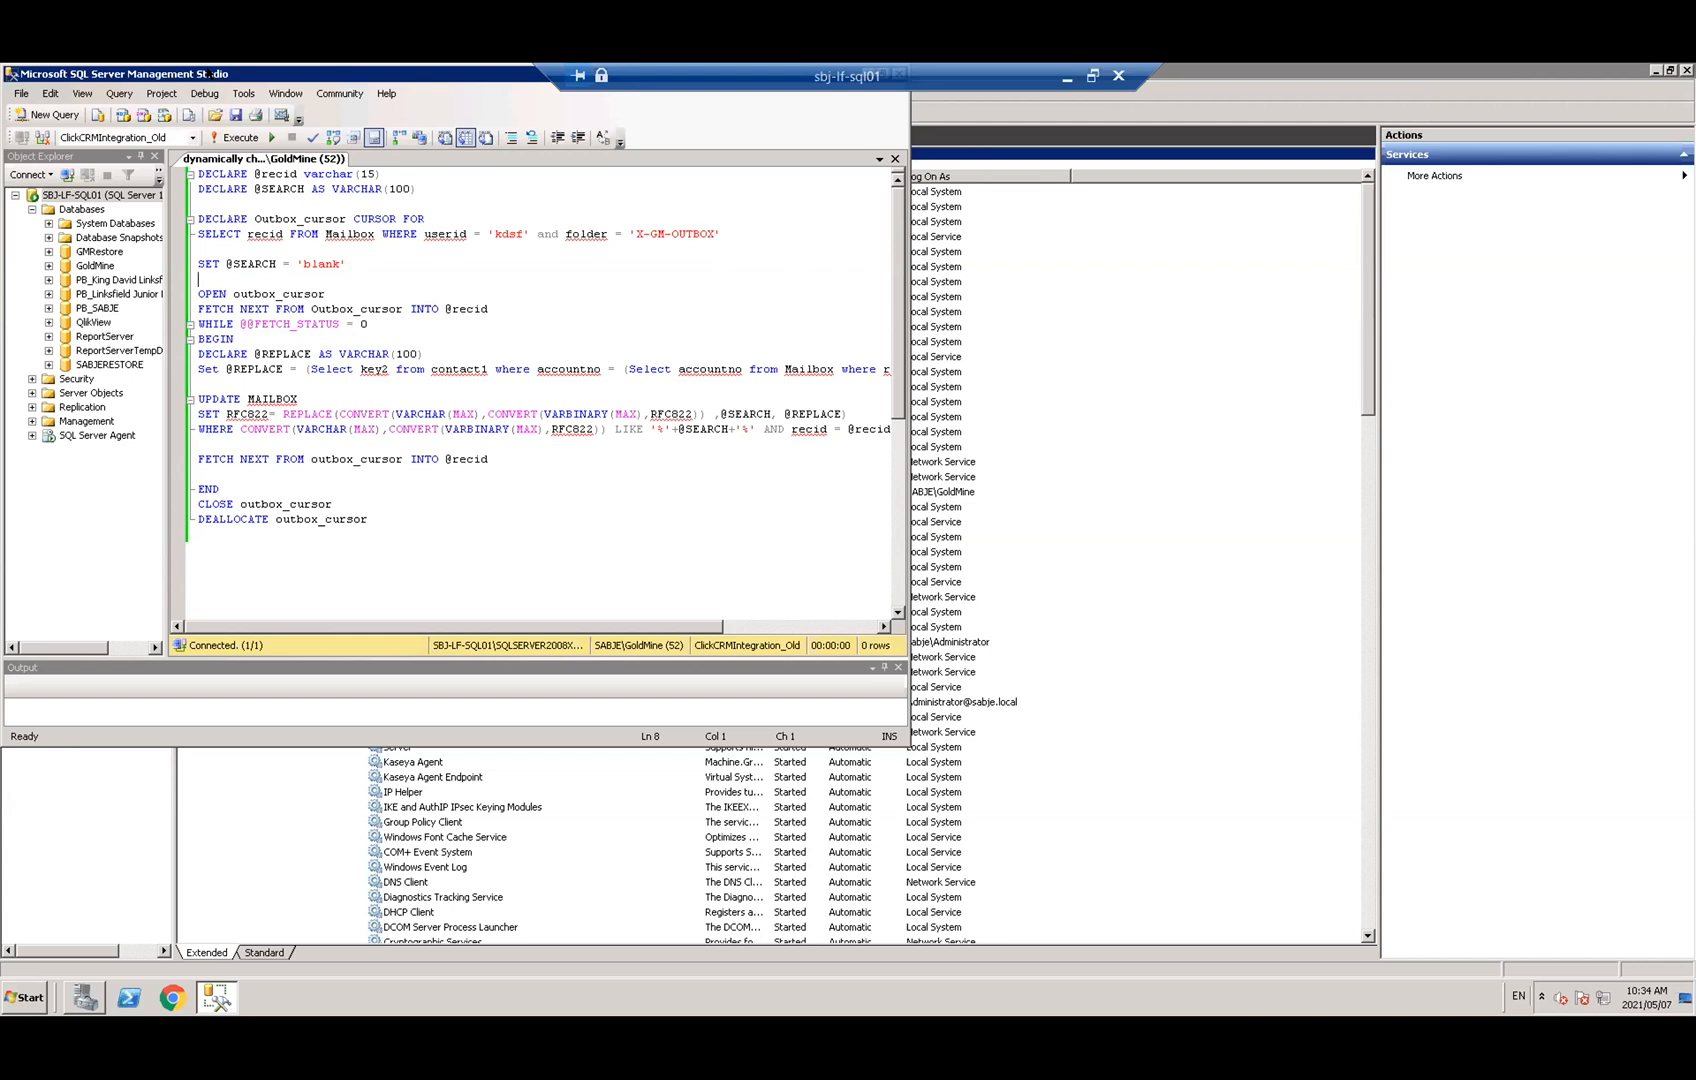
pyautogui.moveTo(433, 76); pyautogui.dragTo(843, 284)
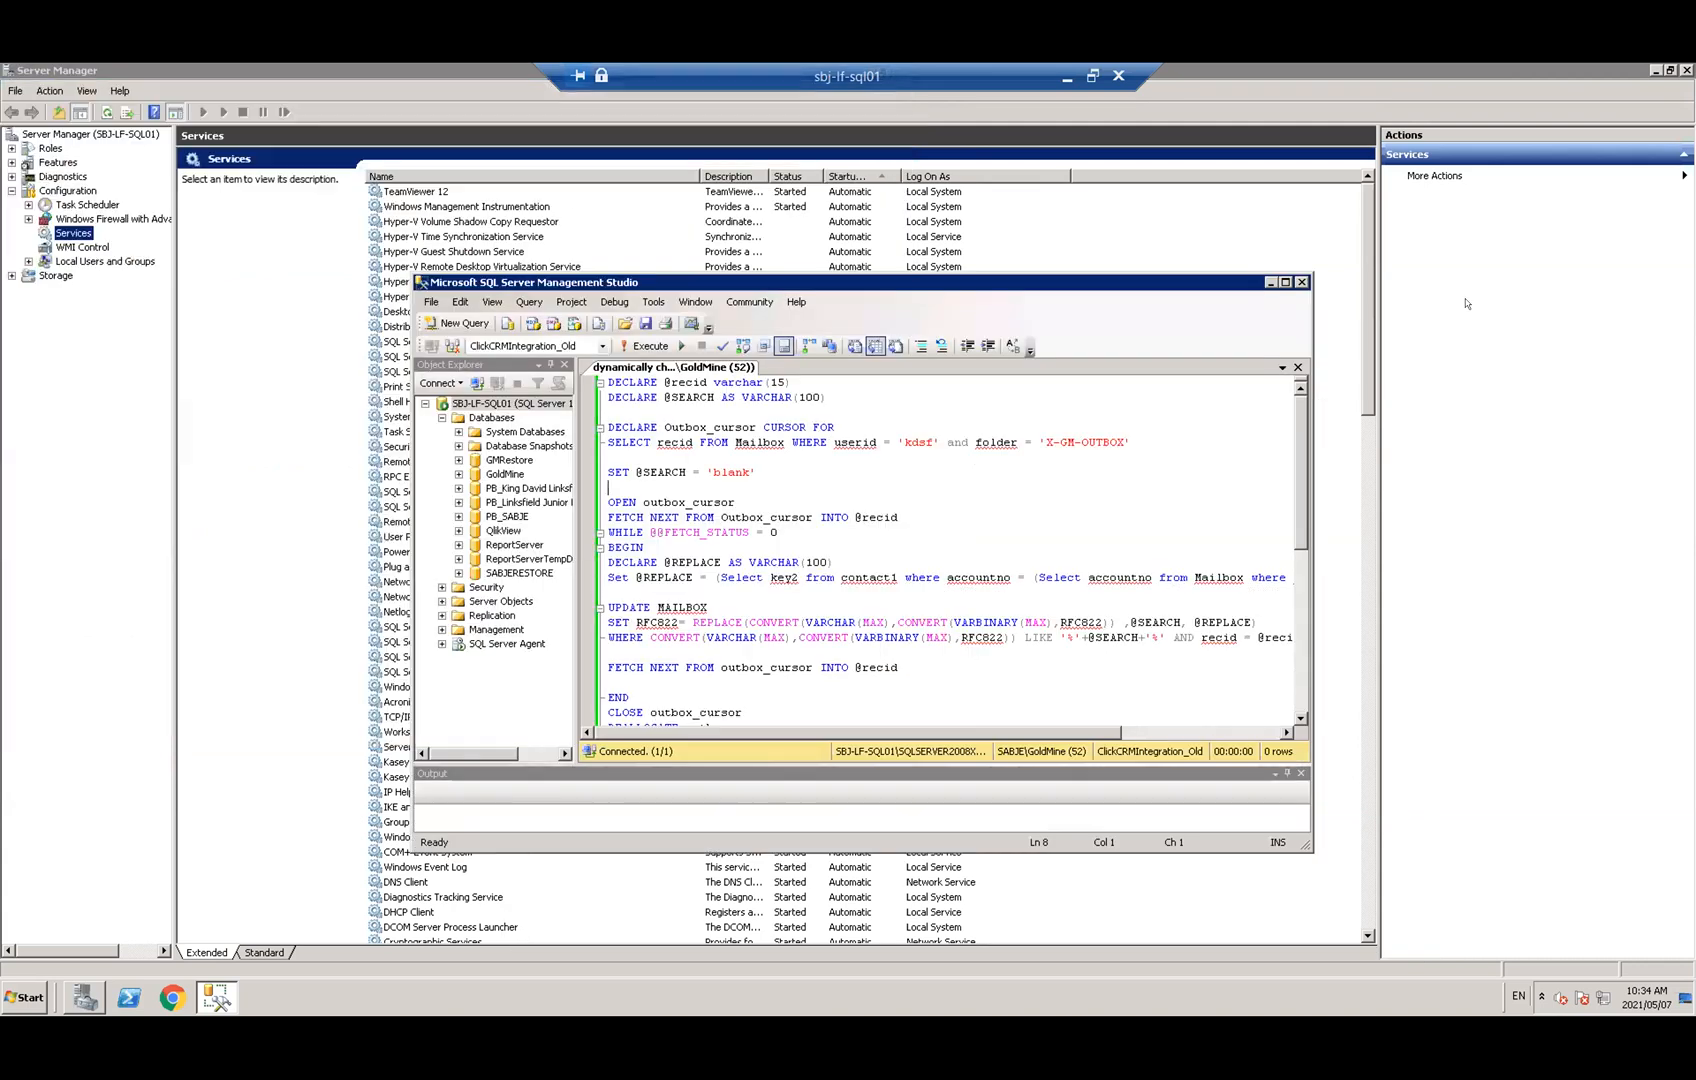
pyautogui.click(1300, 281)
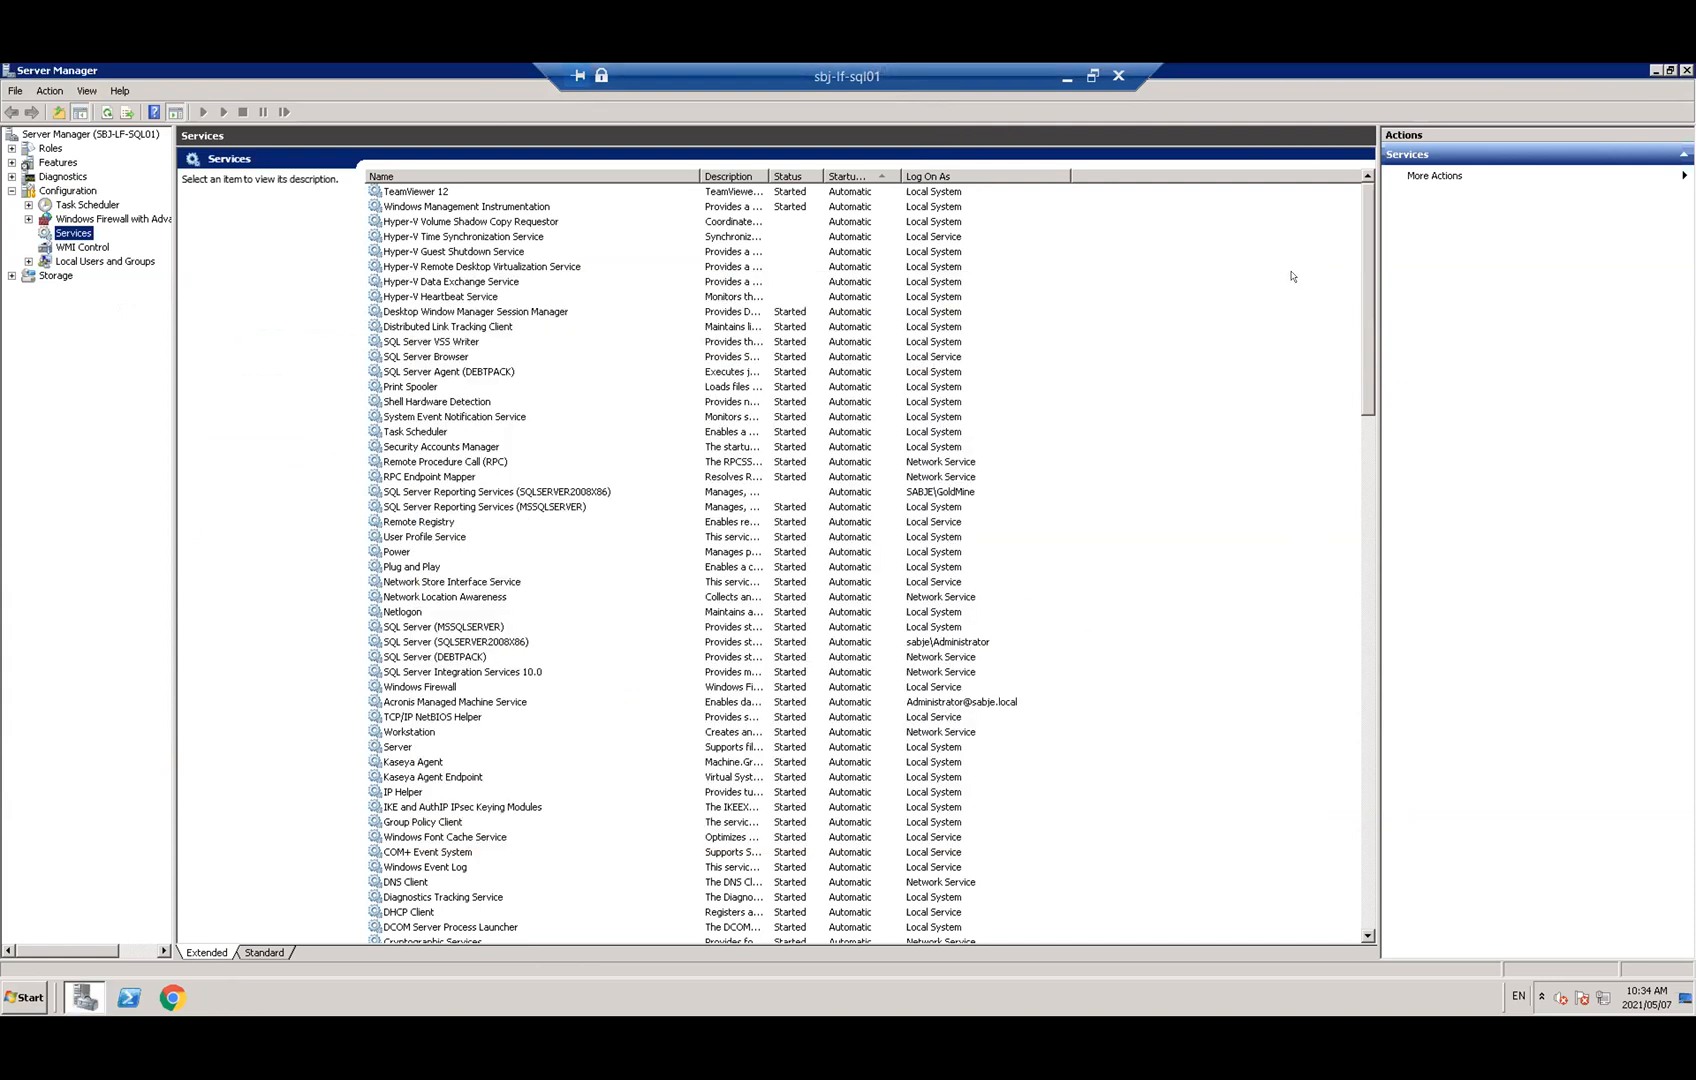
# Relaunch SQL Server Management Studio from the Start menu
pyautogui.click(25, 998)
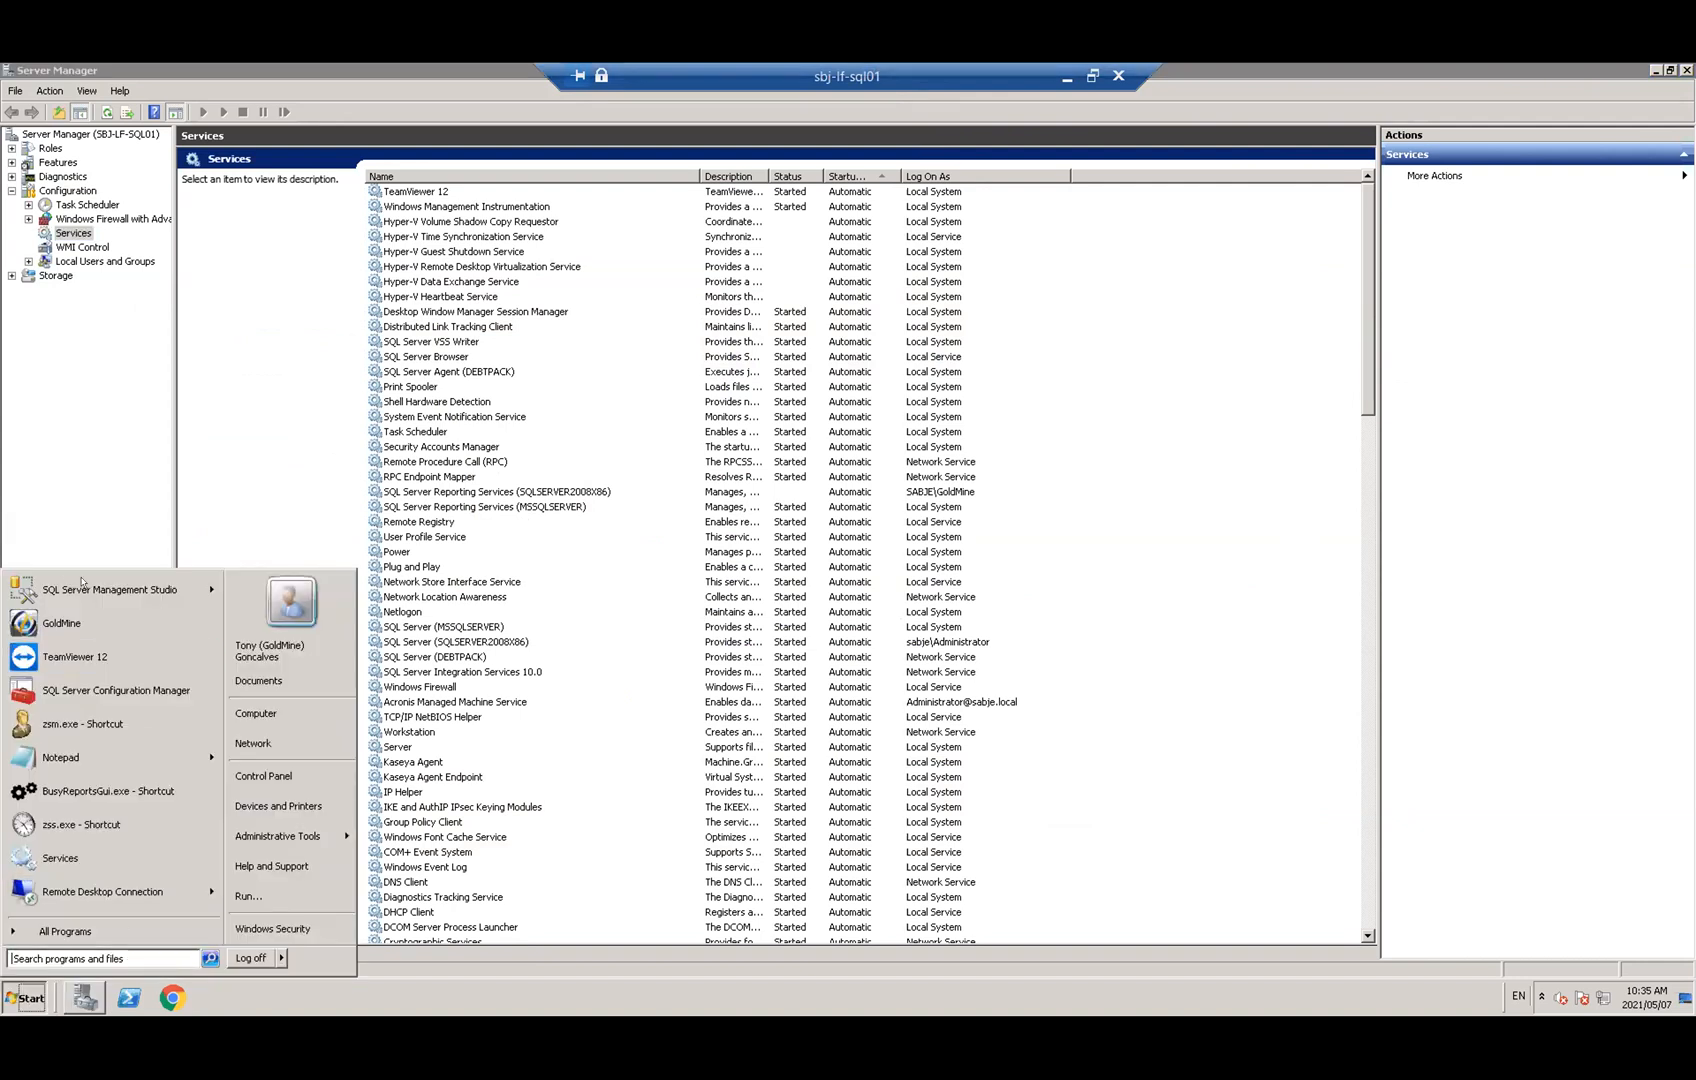
pyautogui.moveTo(106, 582)
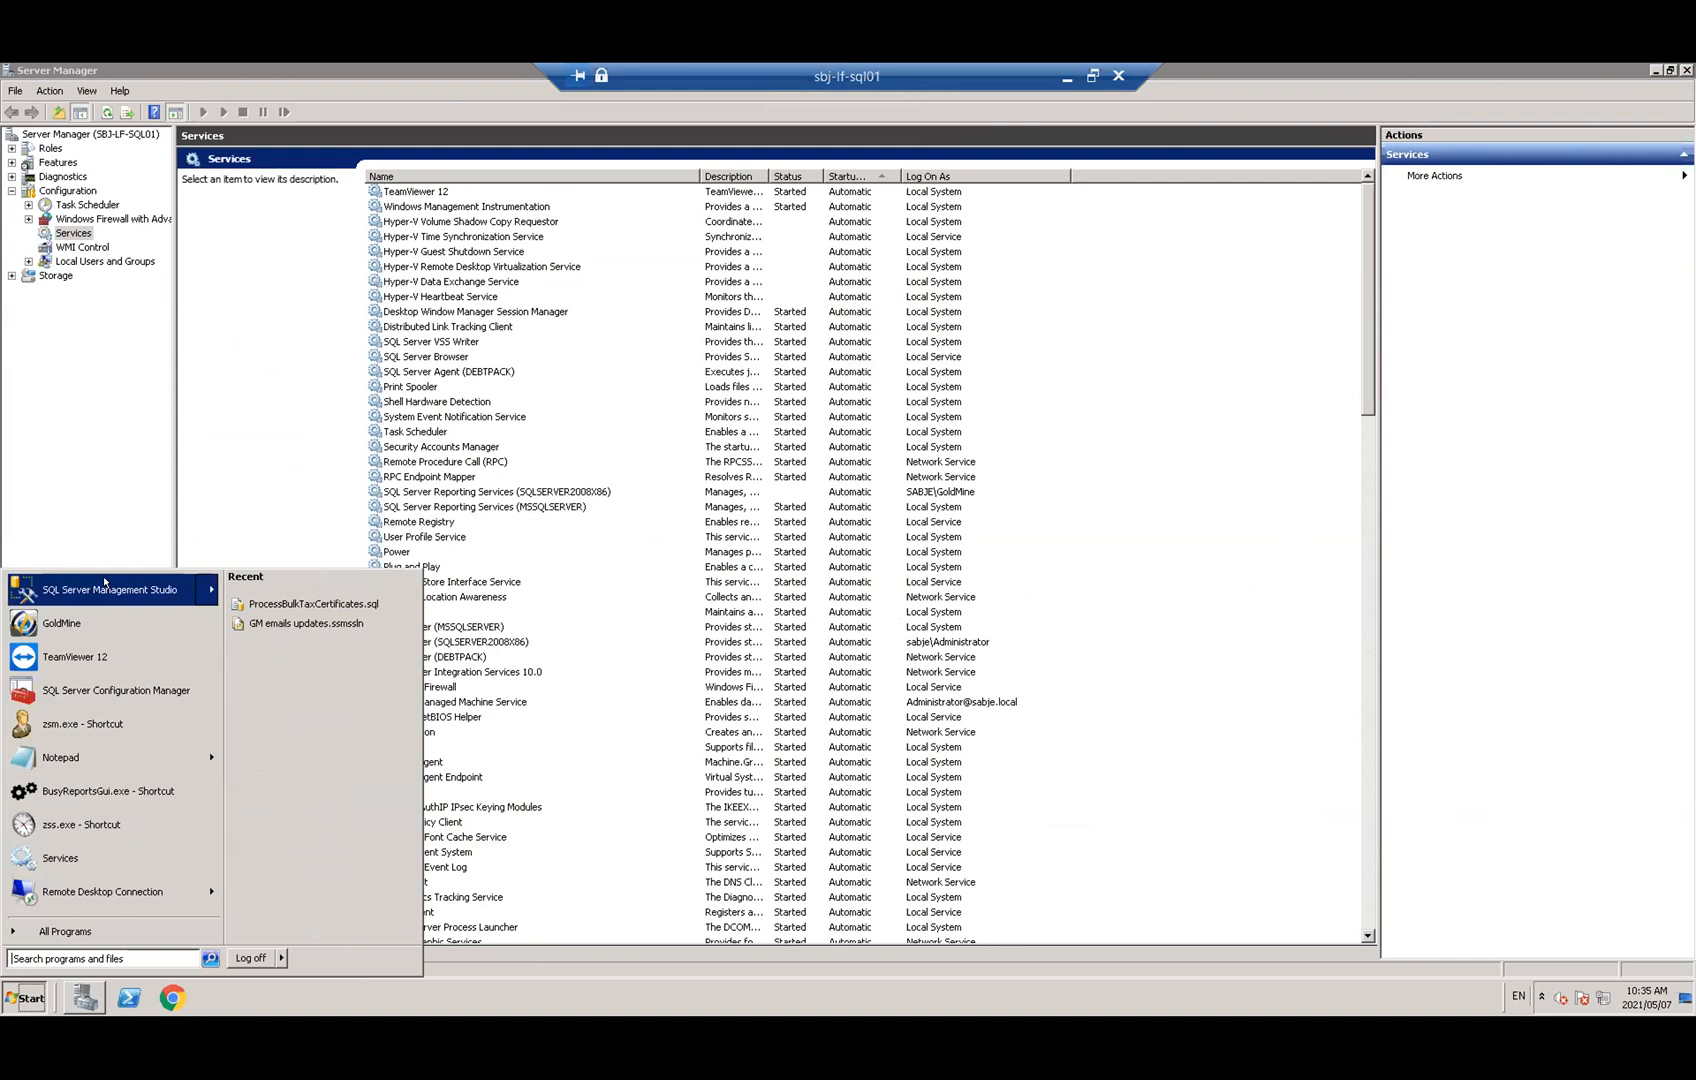
pyautogui.click(106, 589)
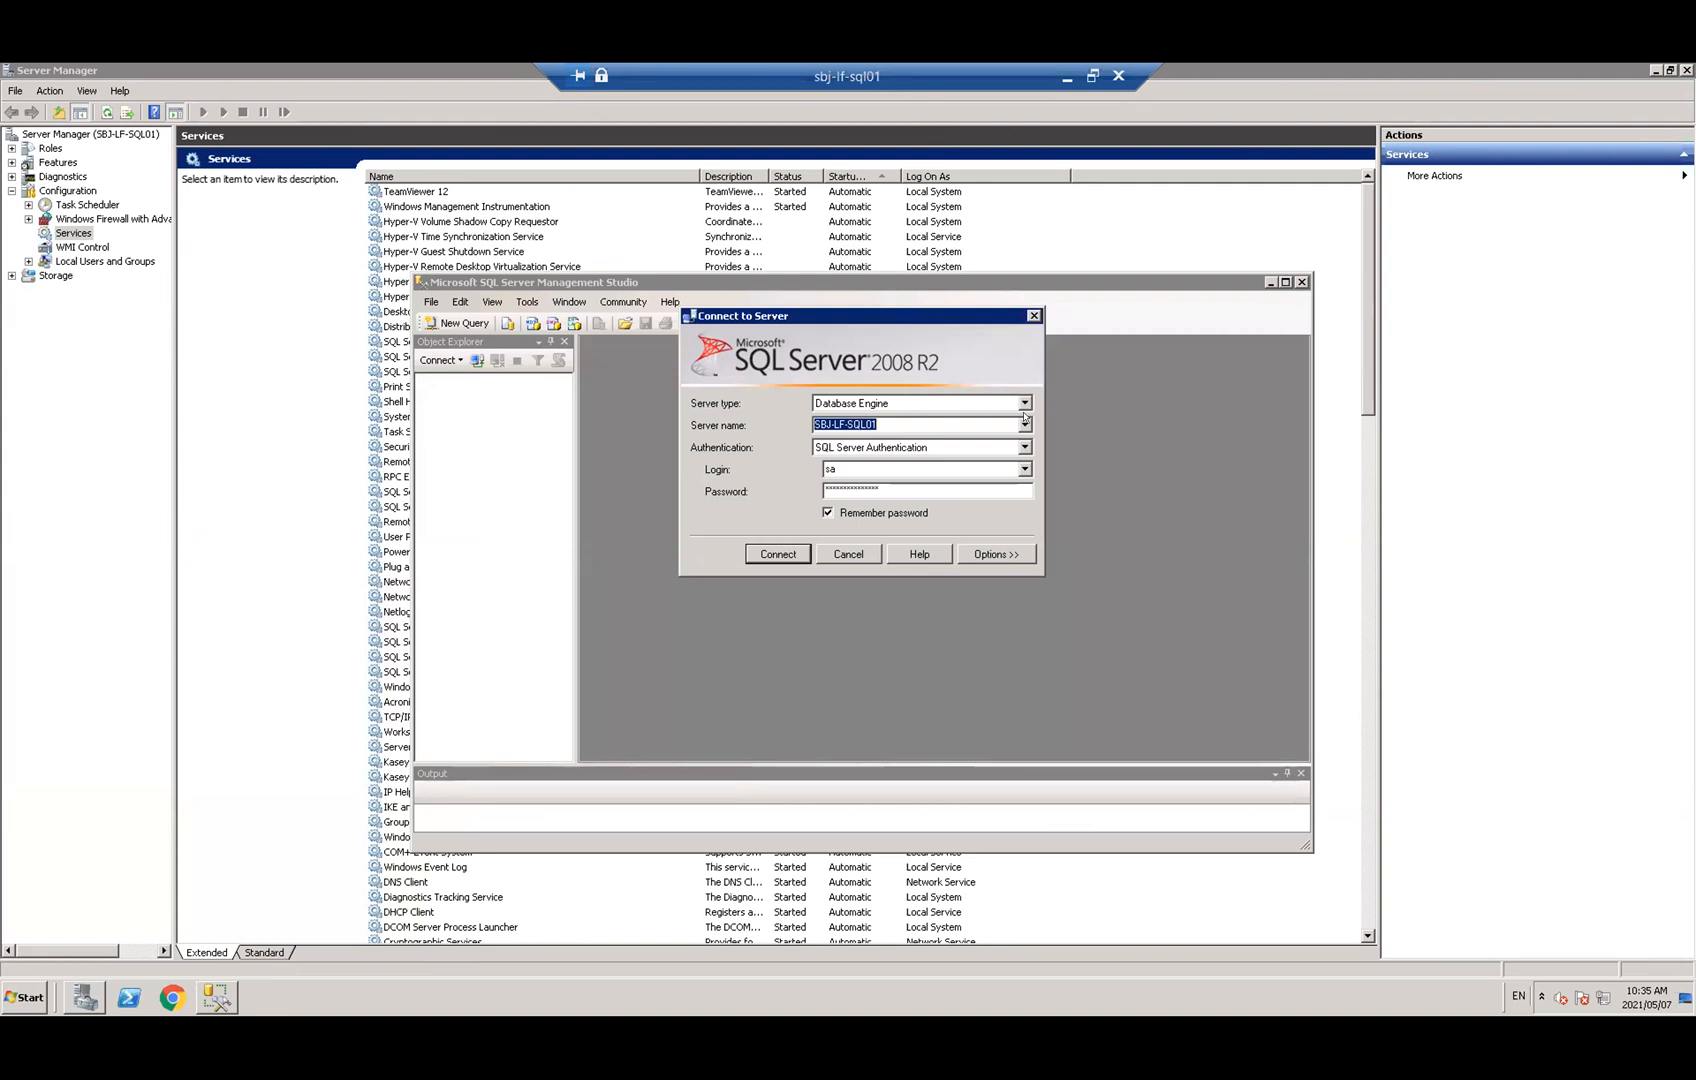
# Connect to SBJ-LF-SQL01, reopen 'dynamically change of pdf files.sql' and run it against GoldMine
pyautogui.click(776, 548)
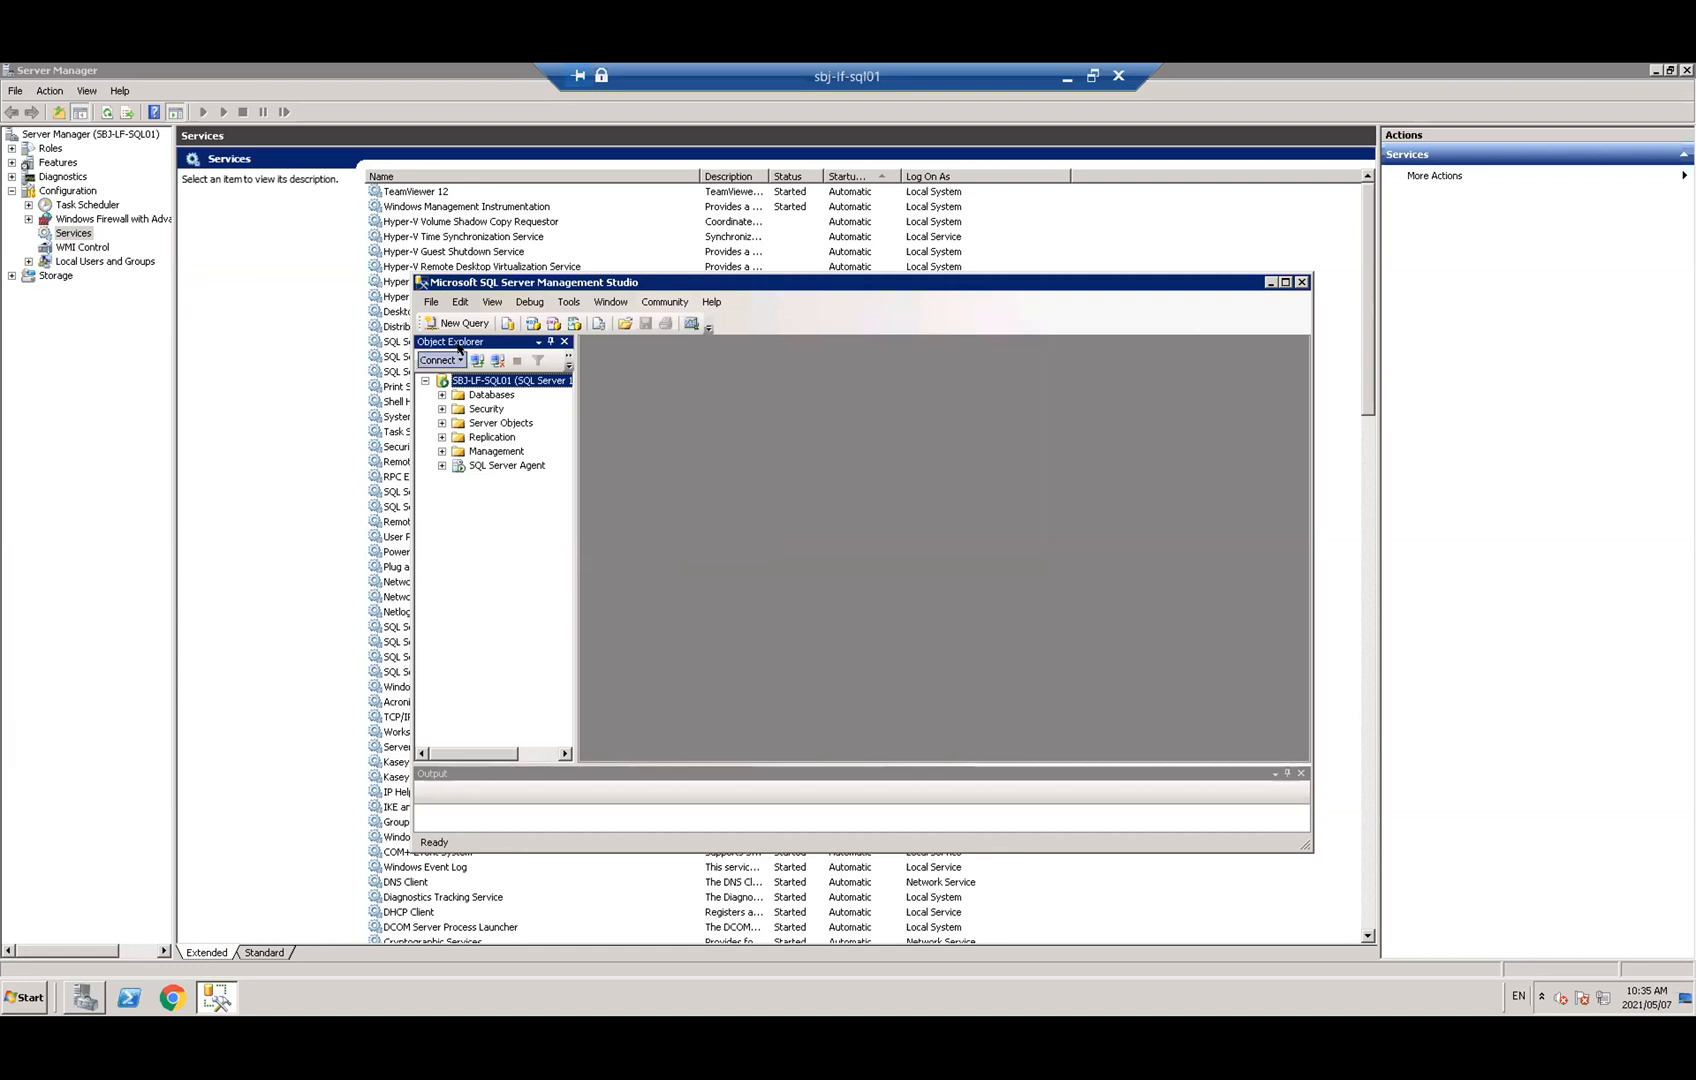
pyautogui.click(424, 300)
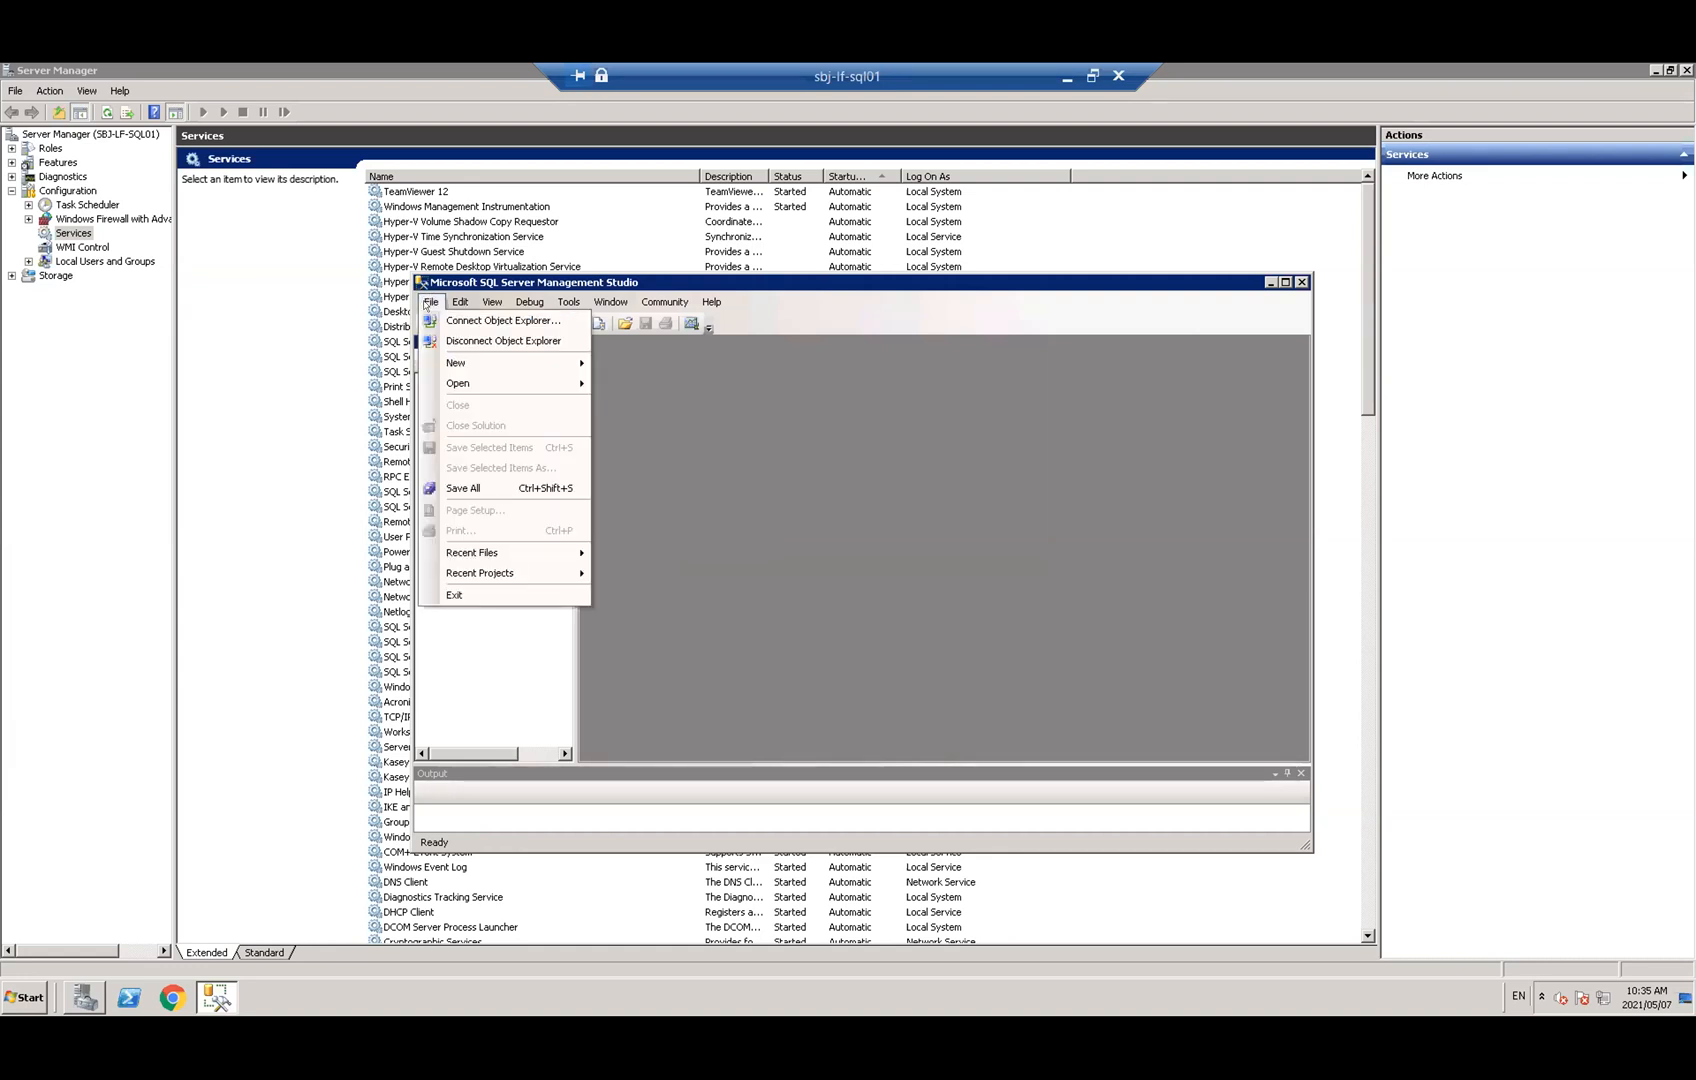
pyautogui.moveTo(461, 386)
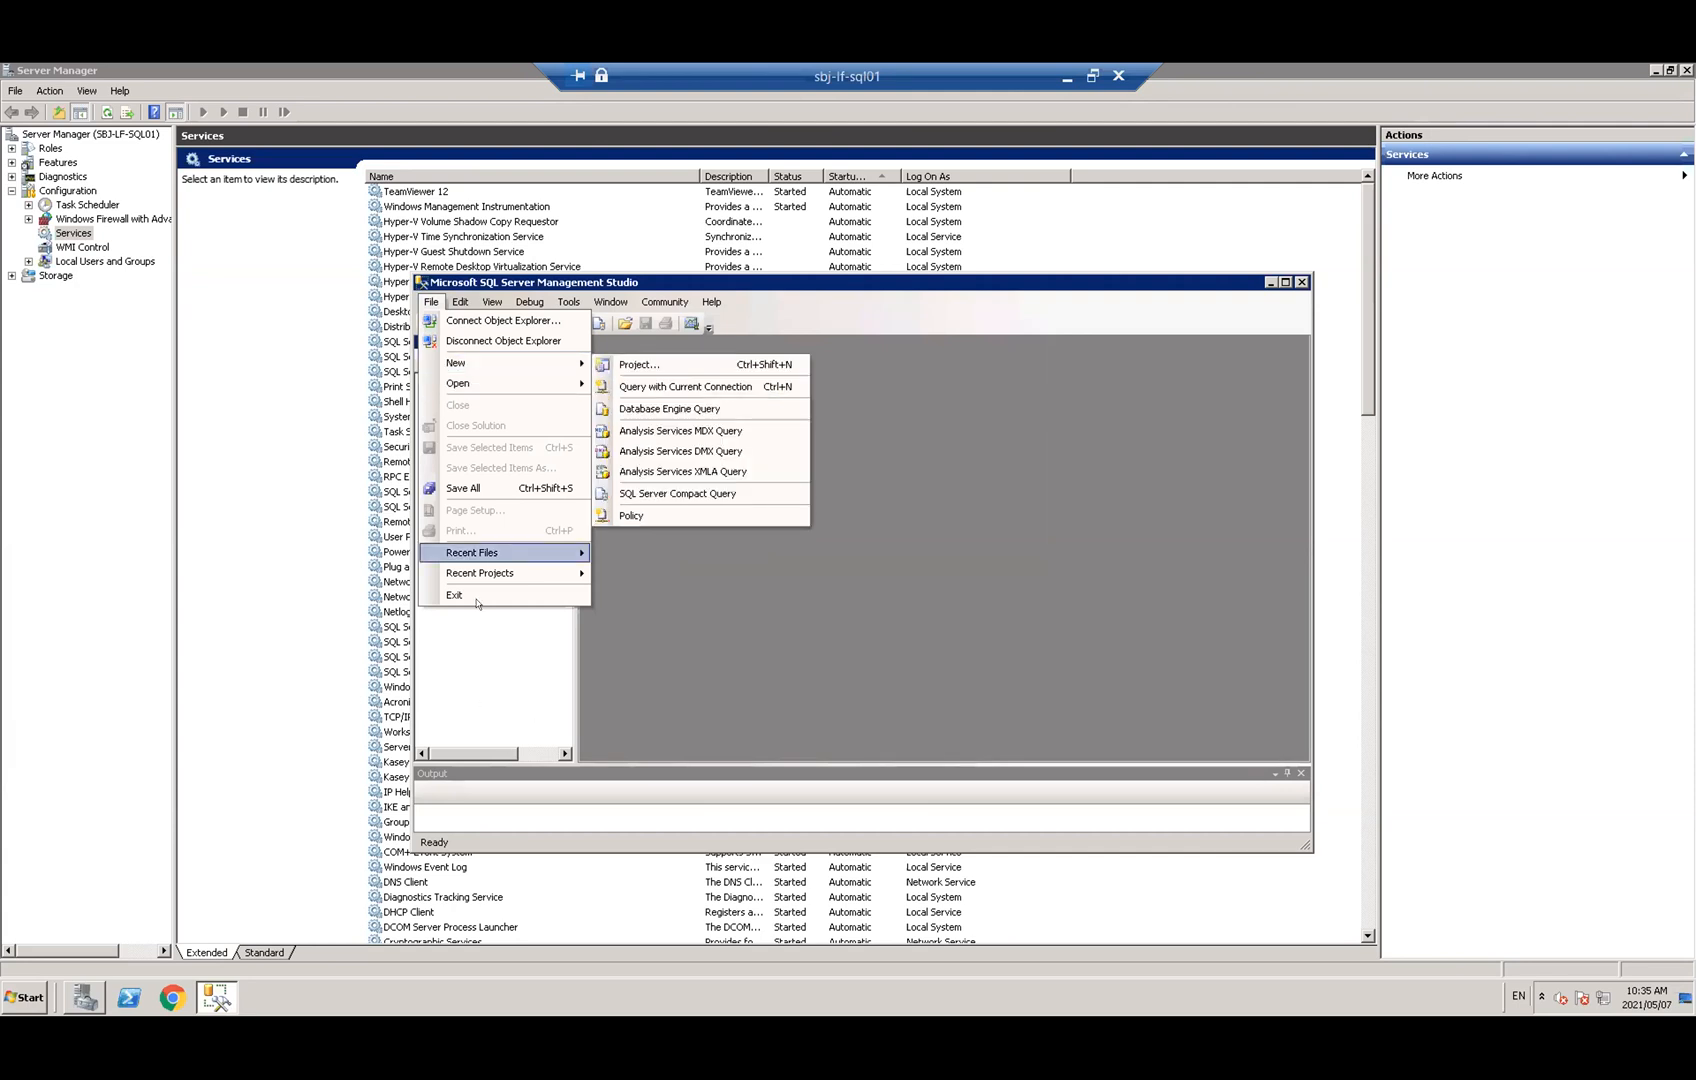
pyautogui.moveTo(503, 553)
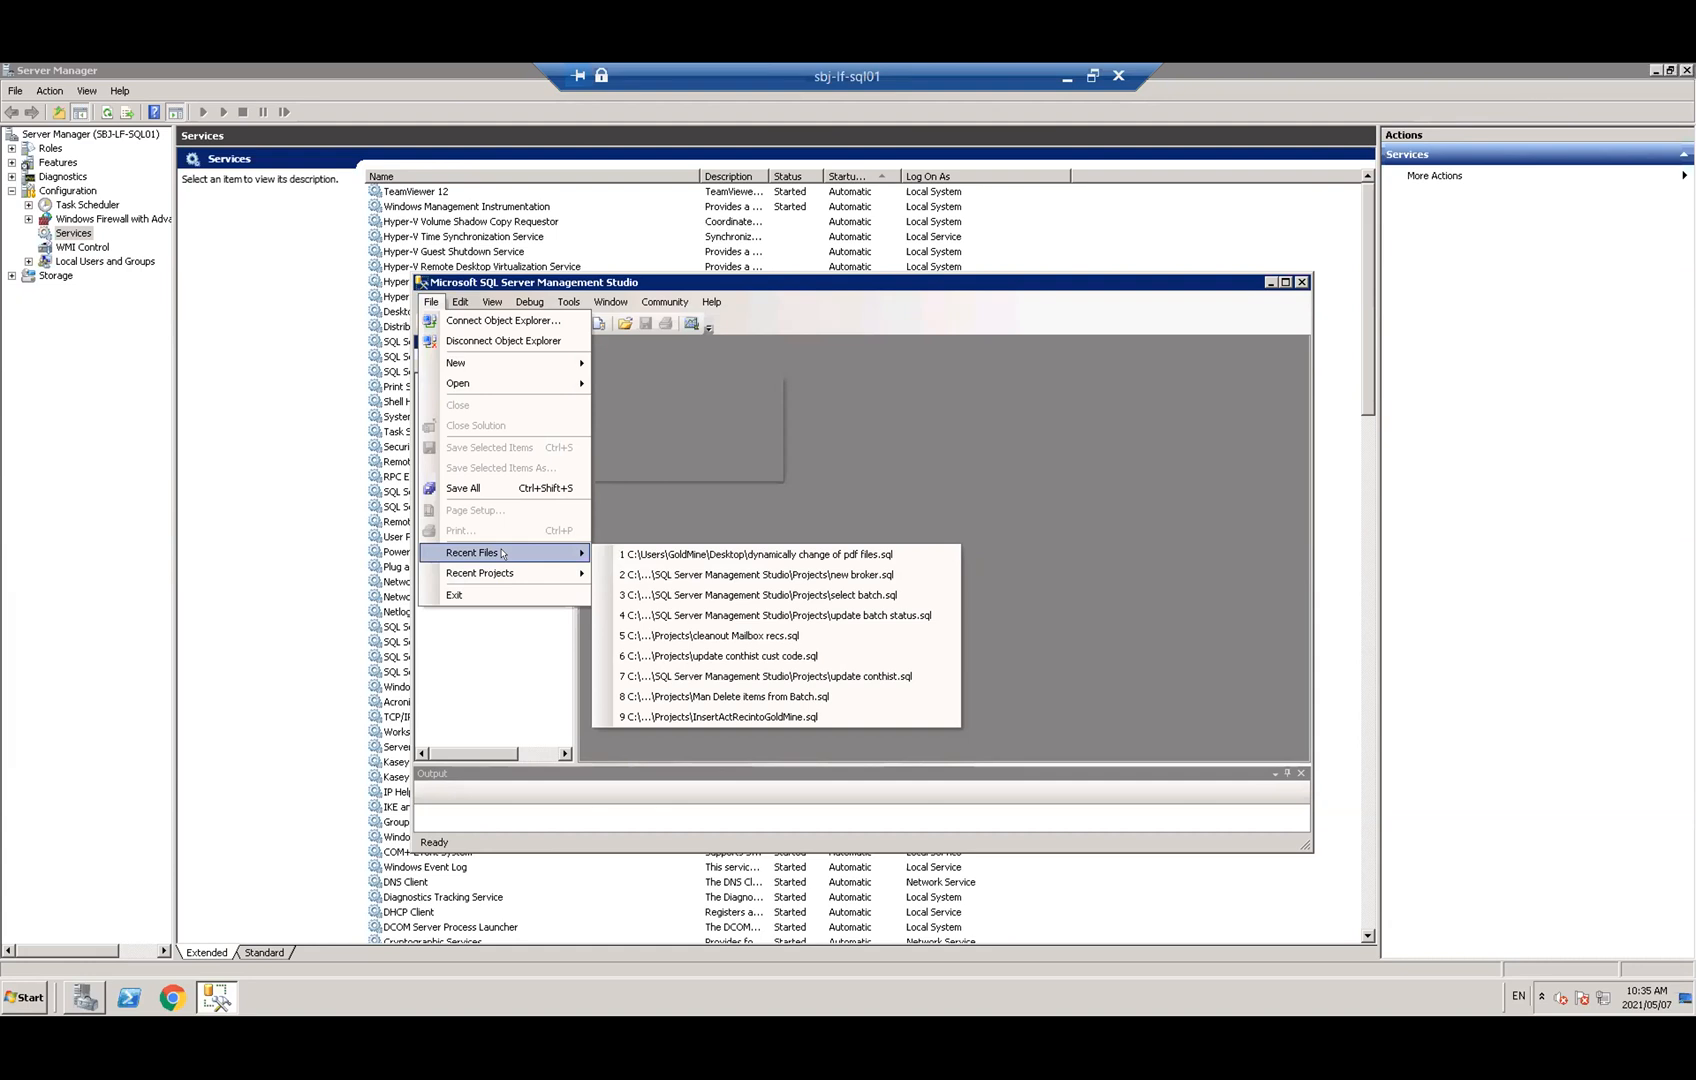
pyautogui.click(733, 554)
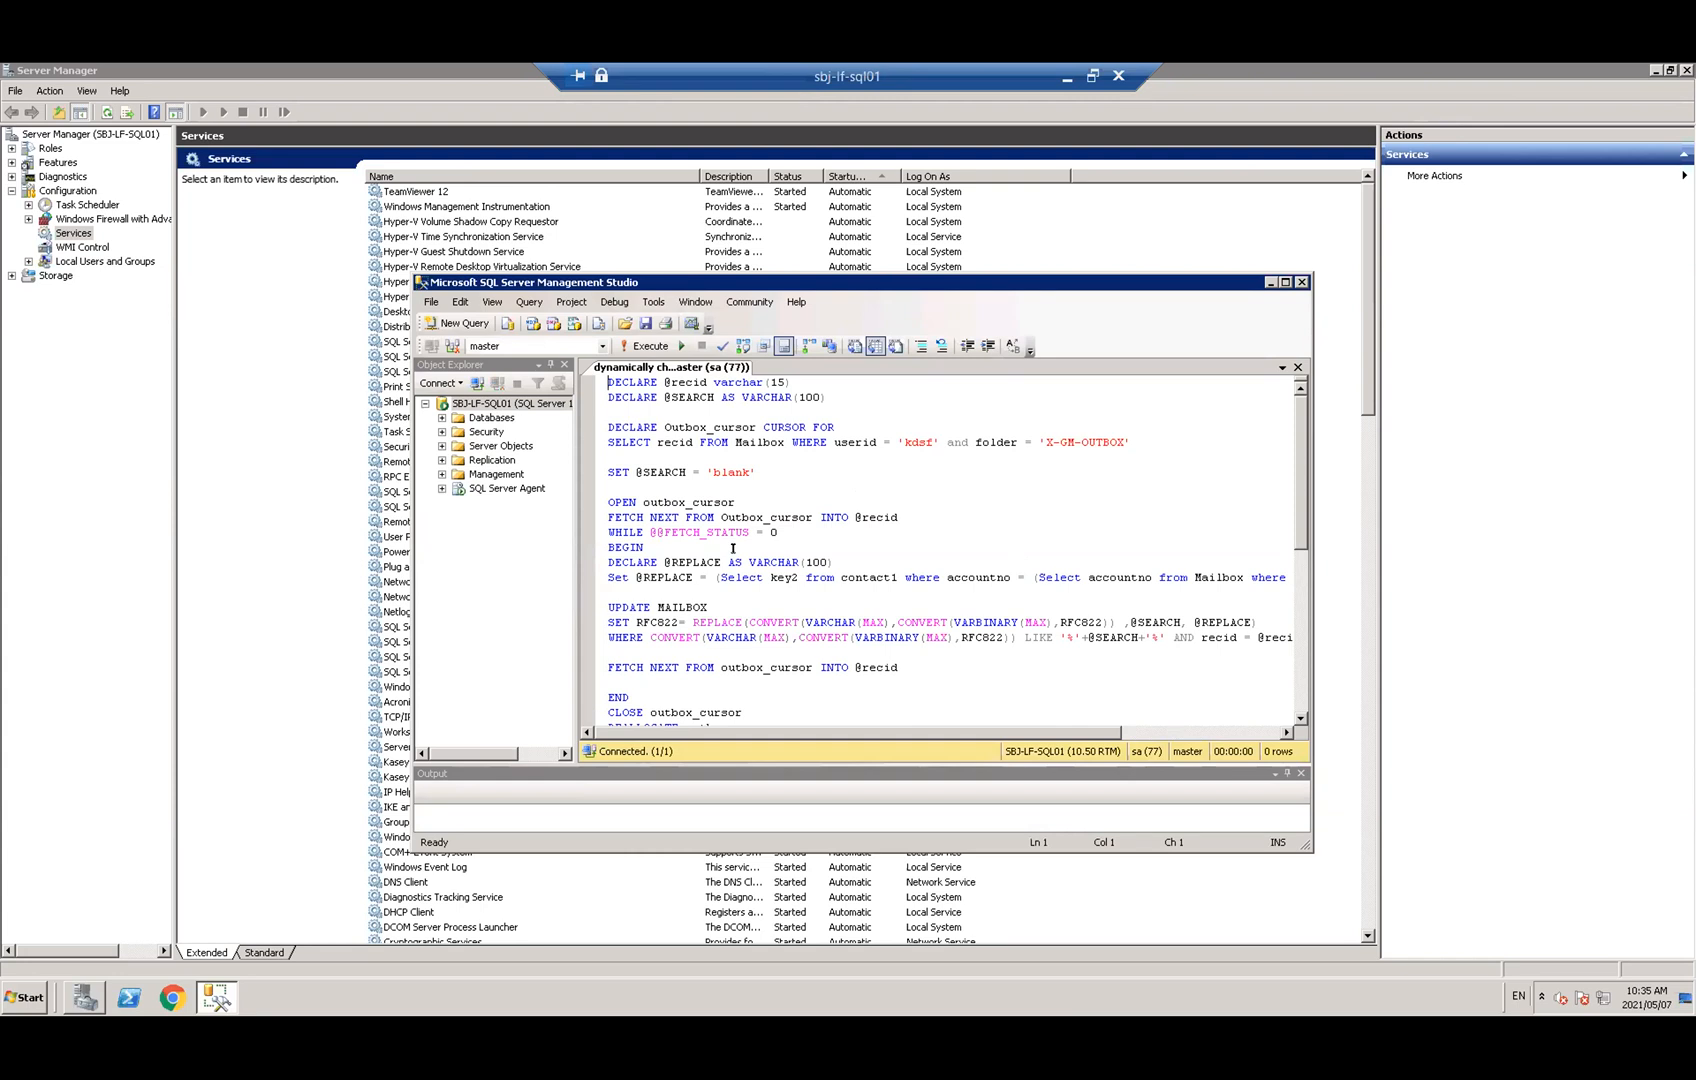
pyautogui.click(602, 346)
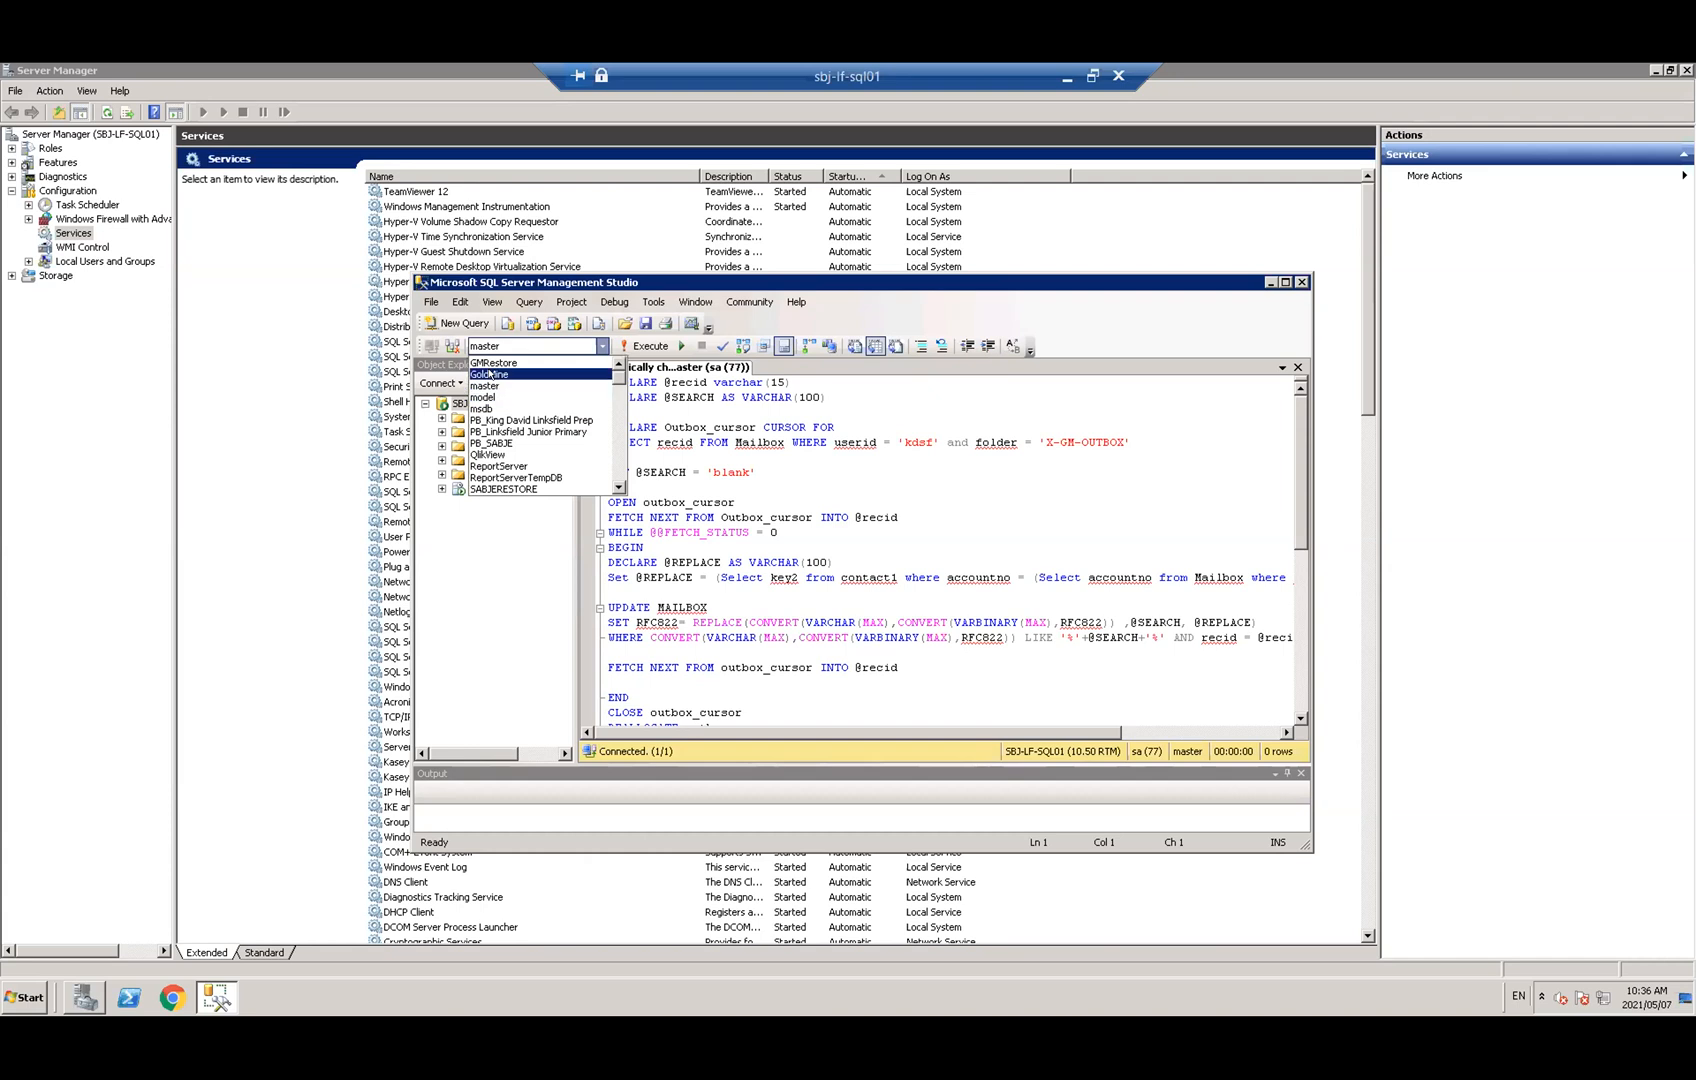
pyautogui.click(489, 373)
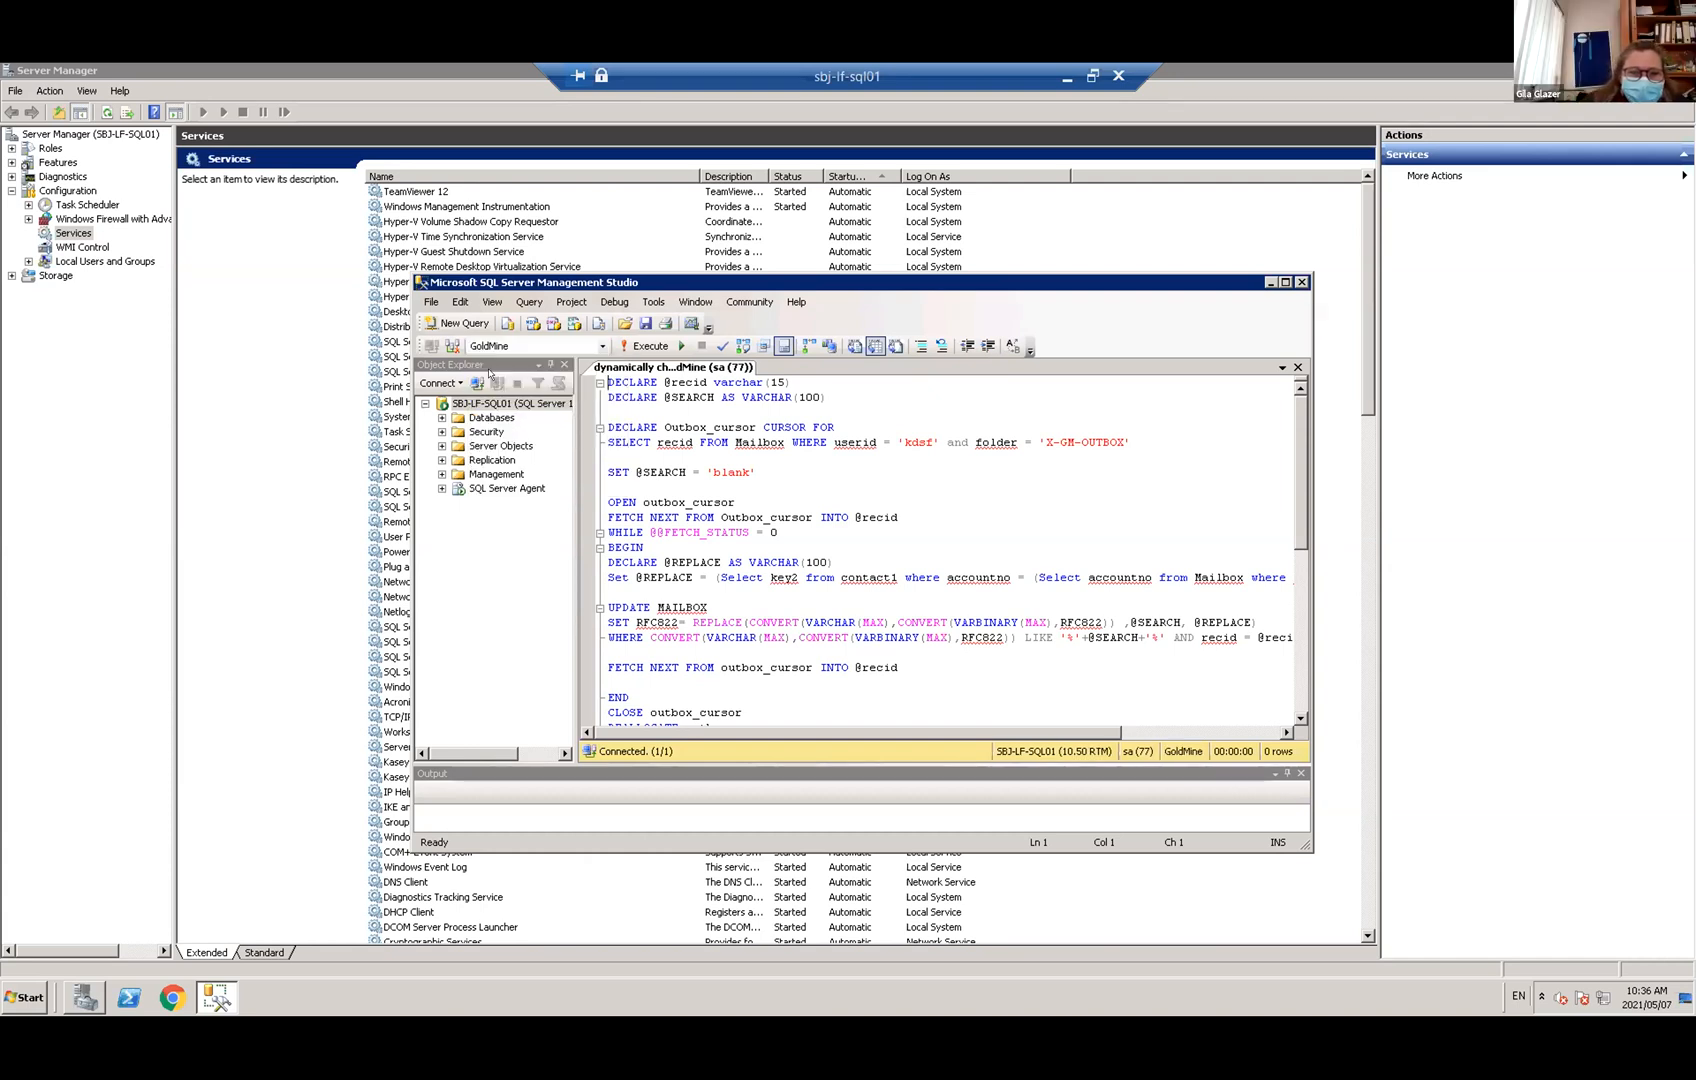
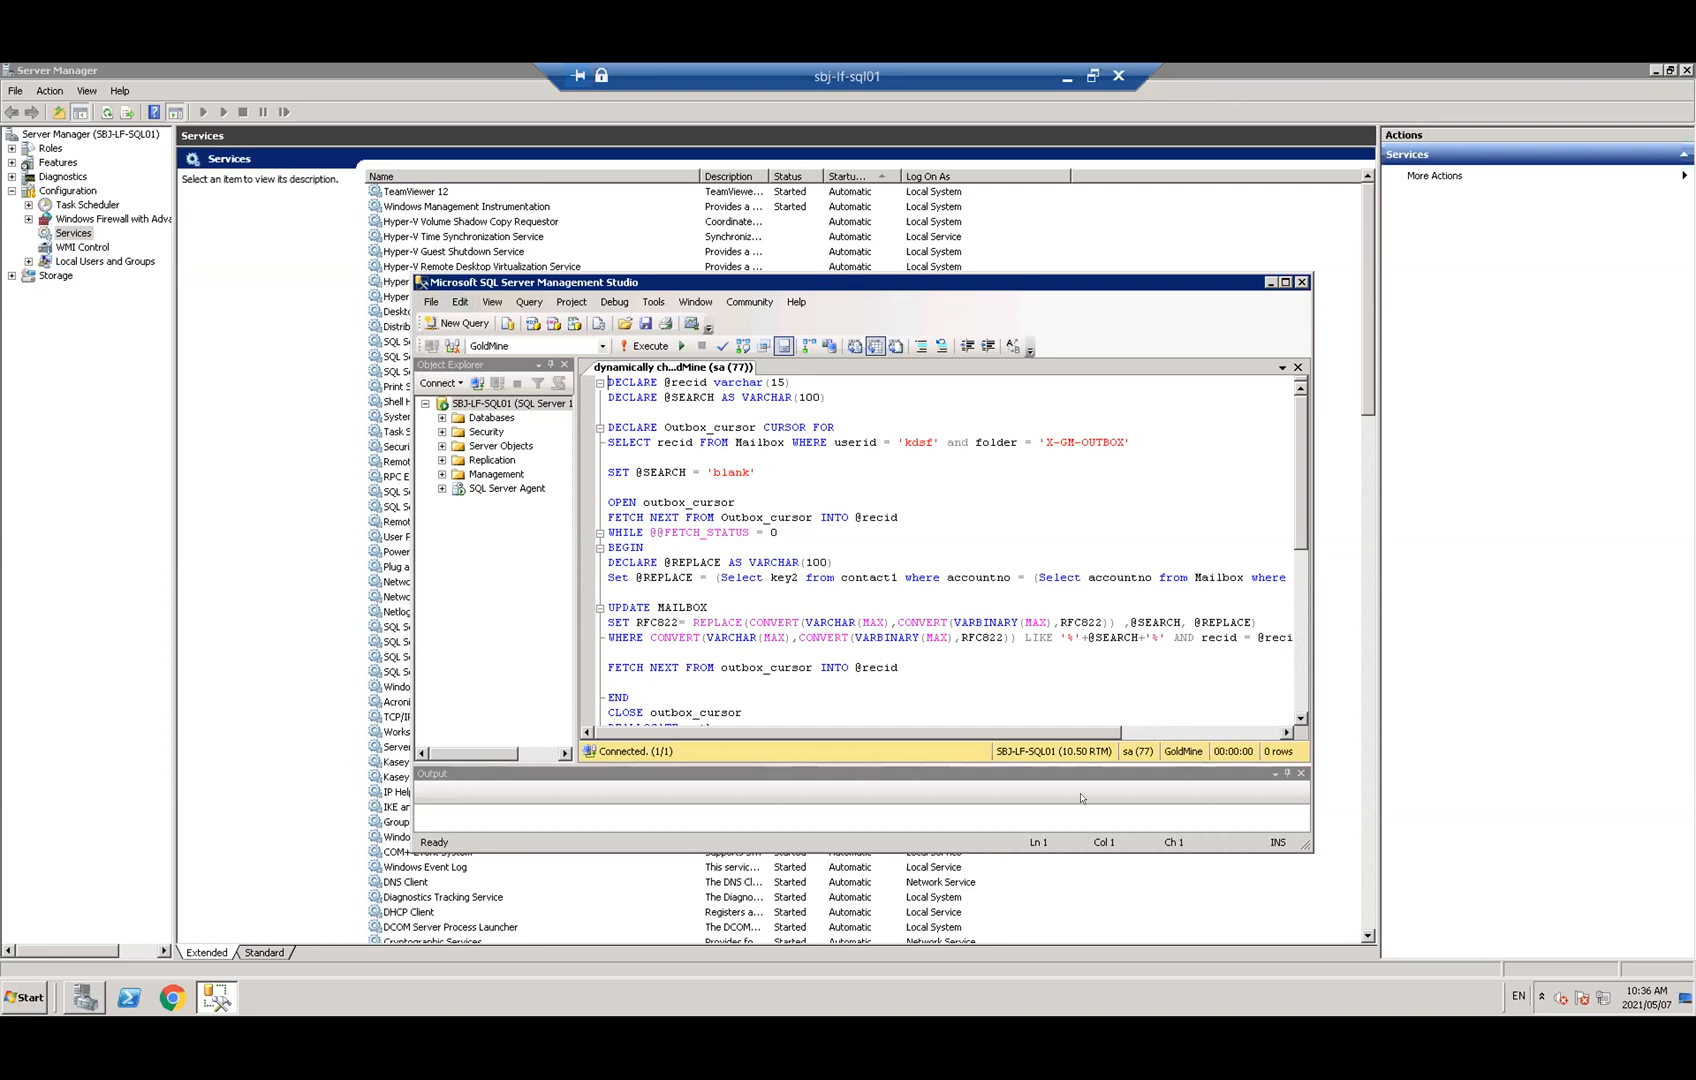
# Run the UPDATE MAILBOX query (1 row affected), then minimise the remote session to reach GoldMine
pyautogui.click(645, 344)
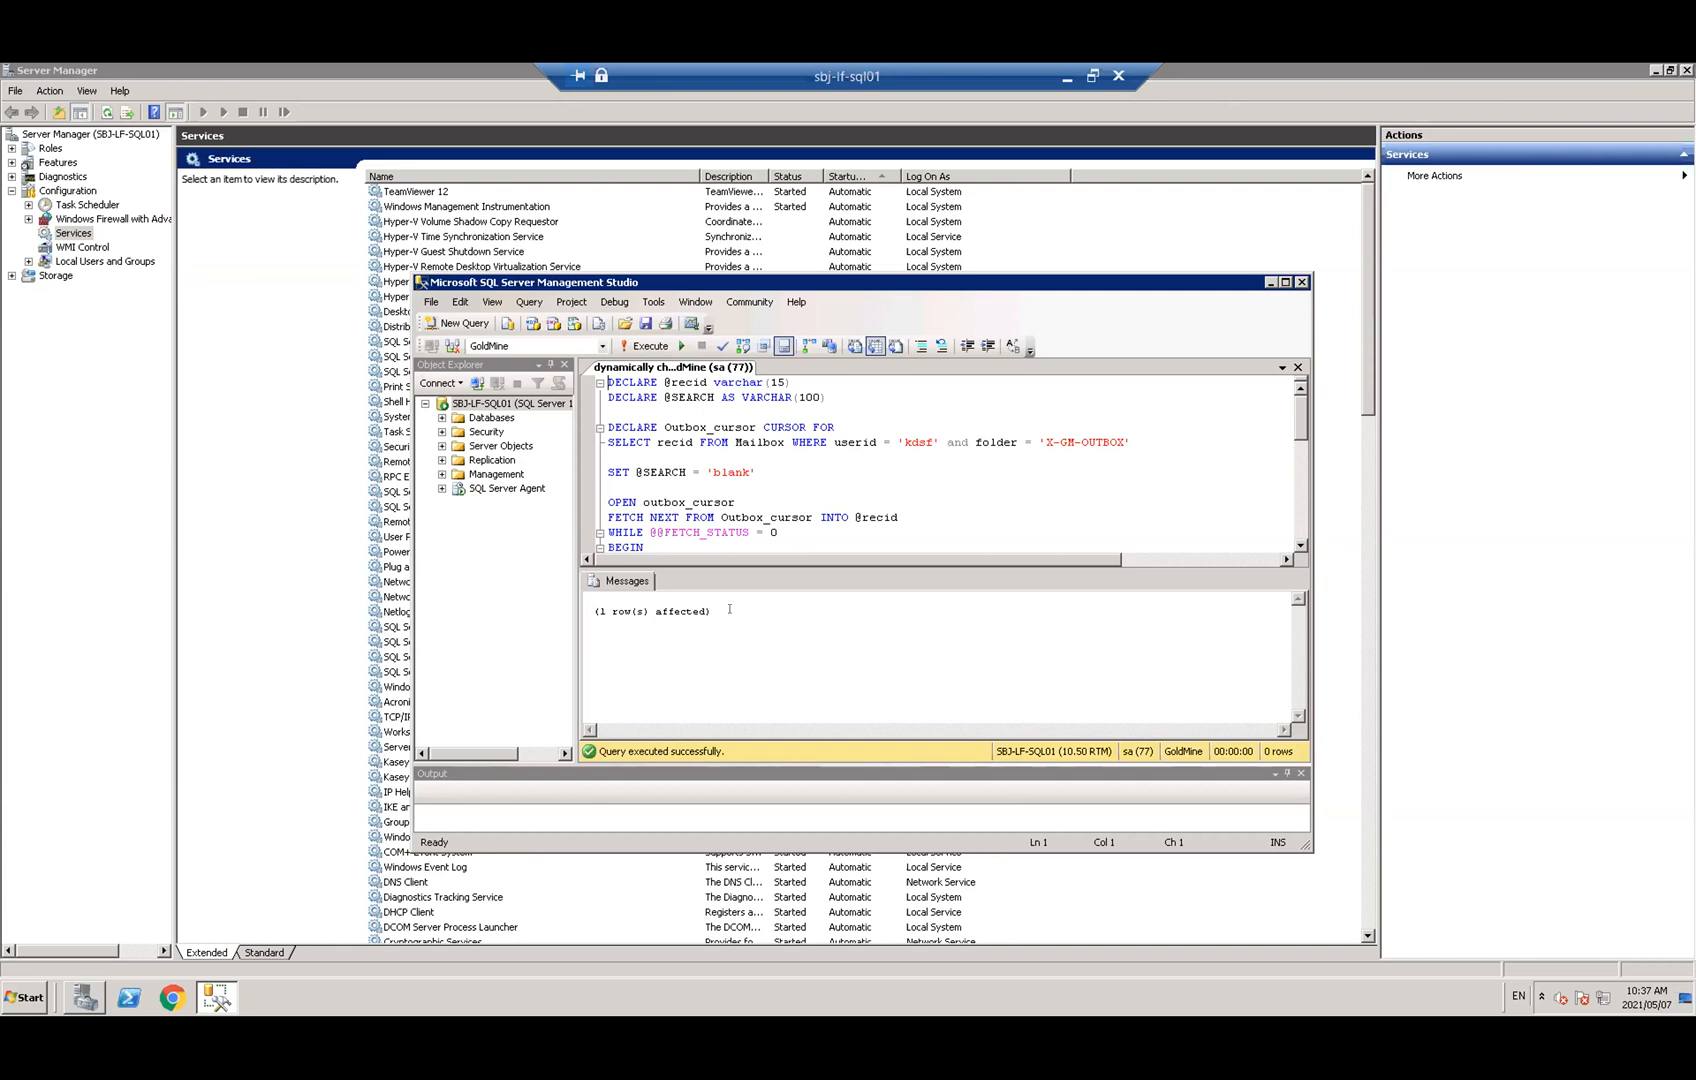
pyautogui.click(1068, 76)
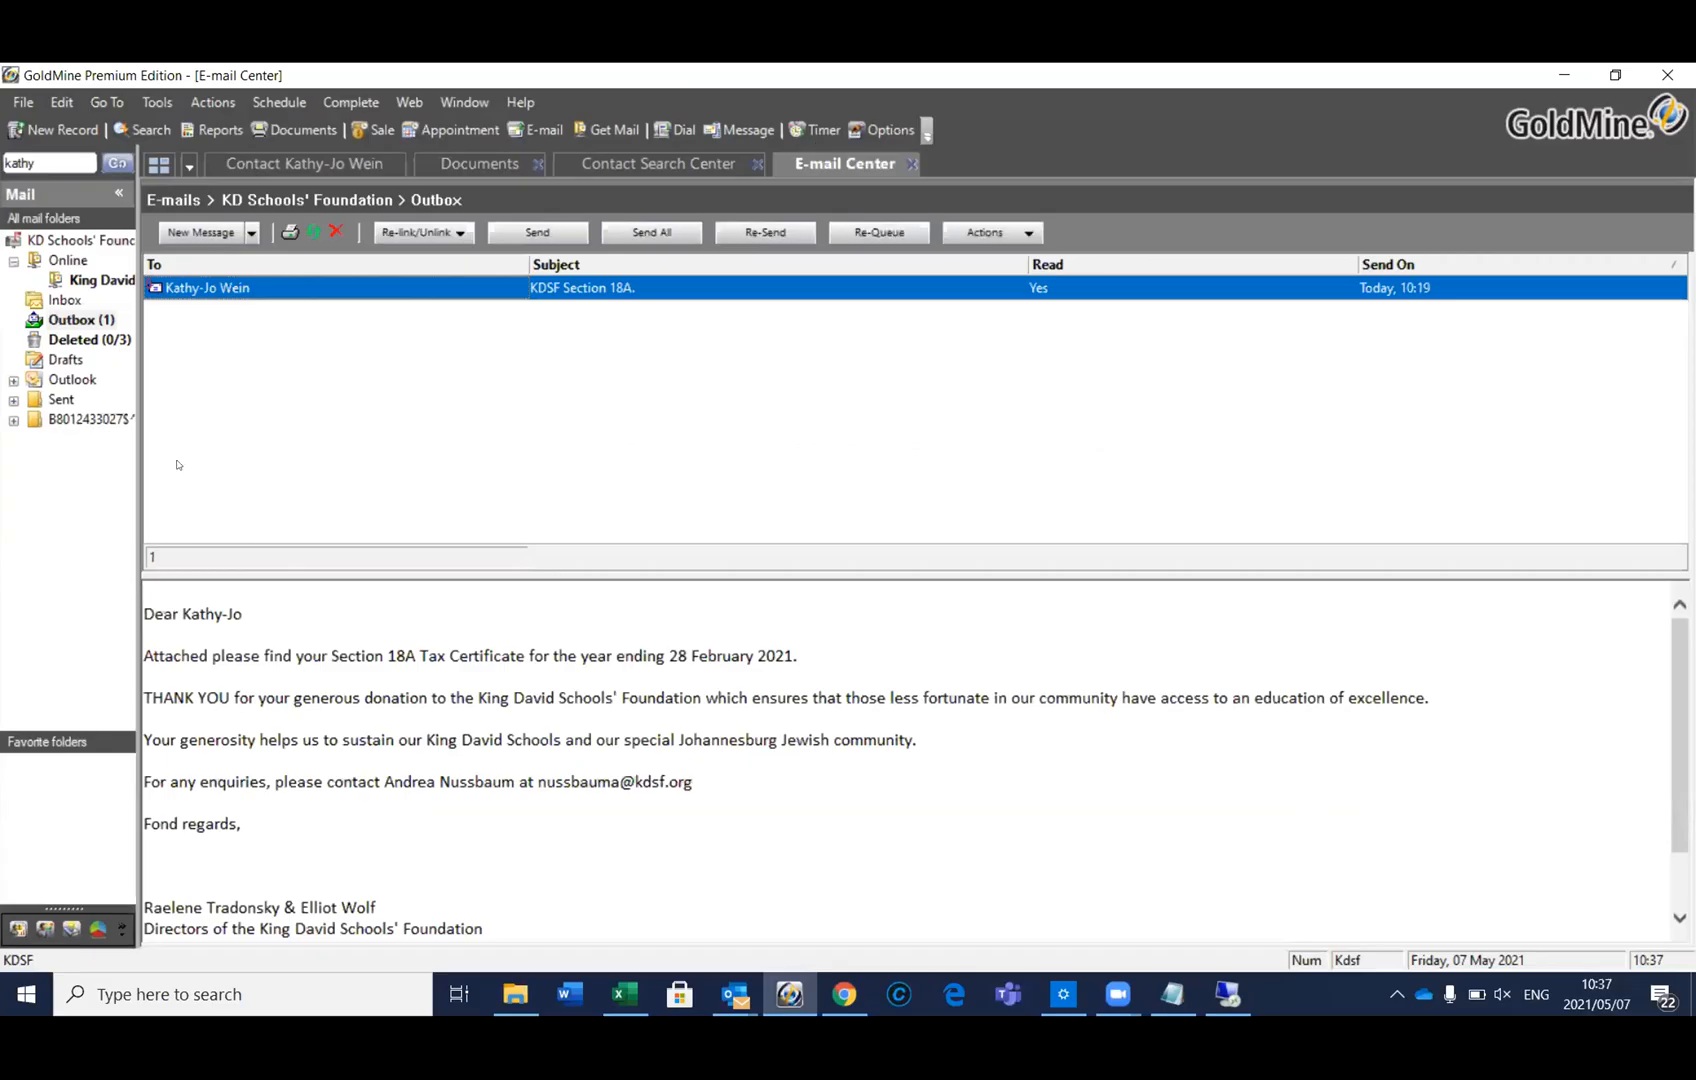
# Refresh the Outbox and open the queued KDSF Section 18A message, accepting the address move
pyautogui.click(75, 299)
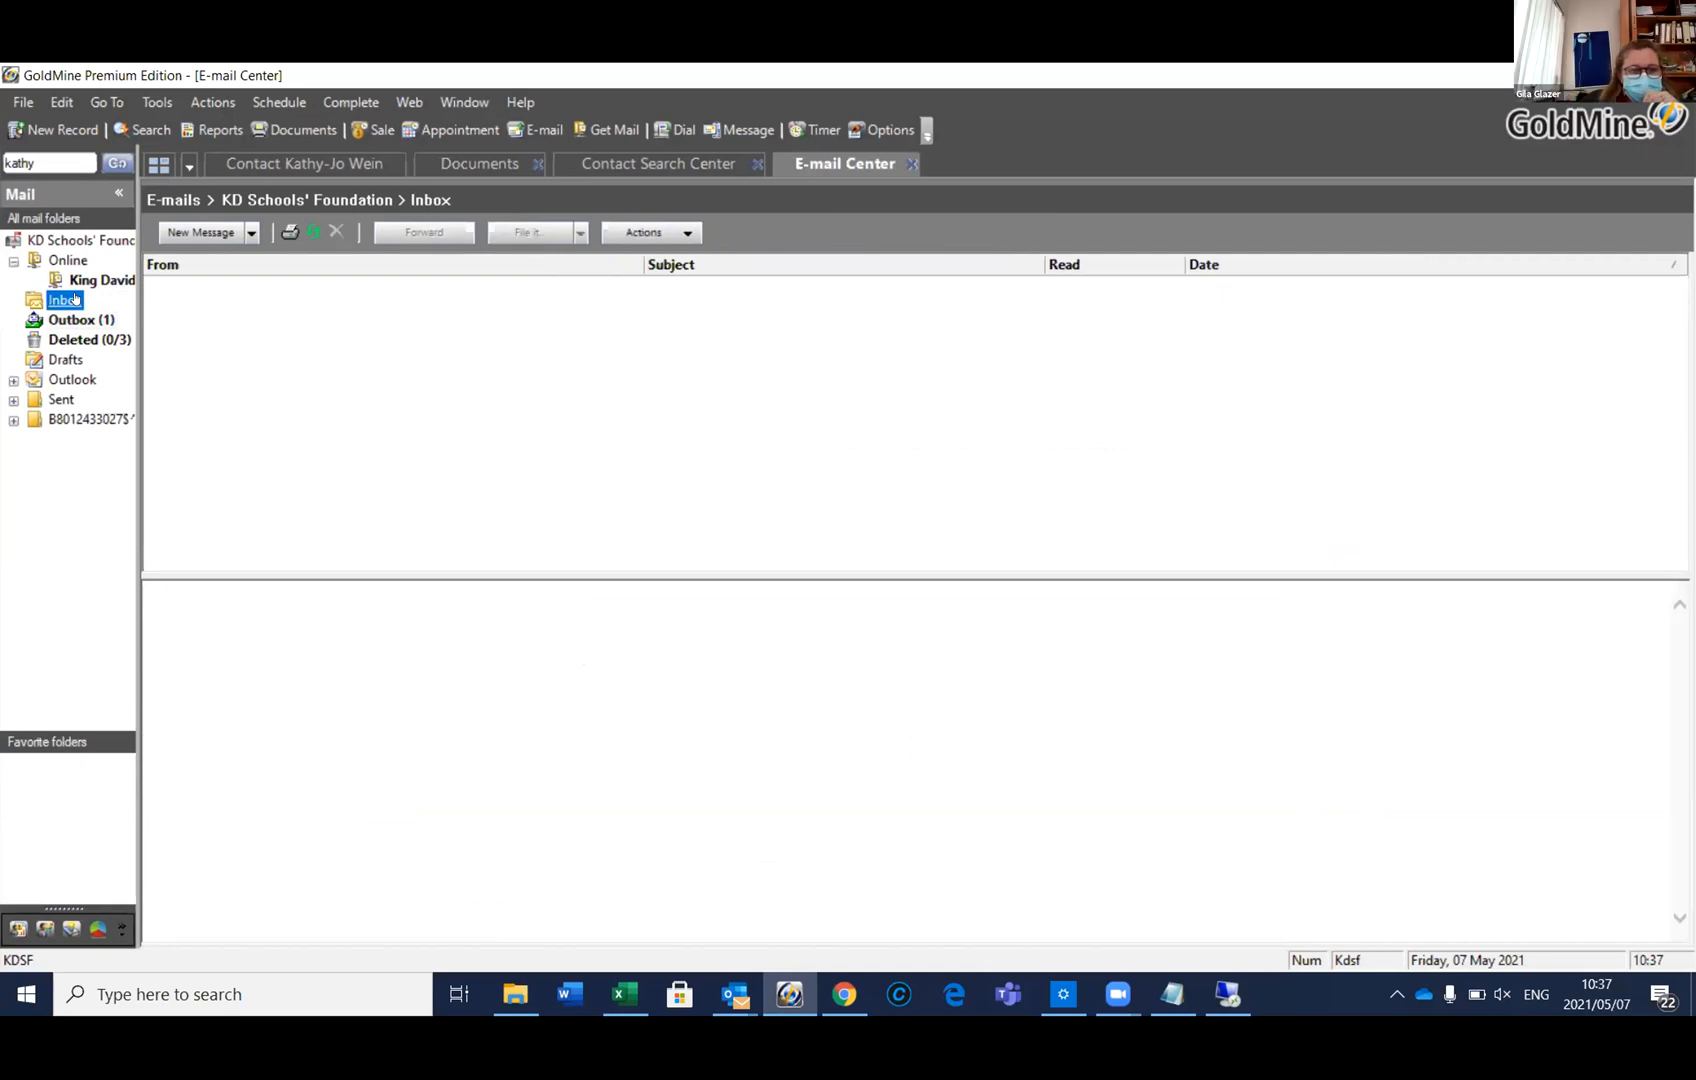
pyautogui.click(67, 318)
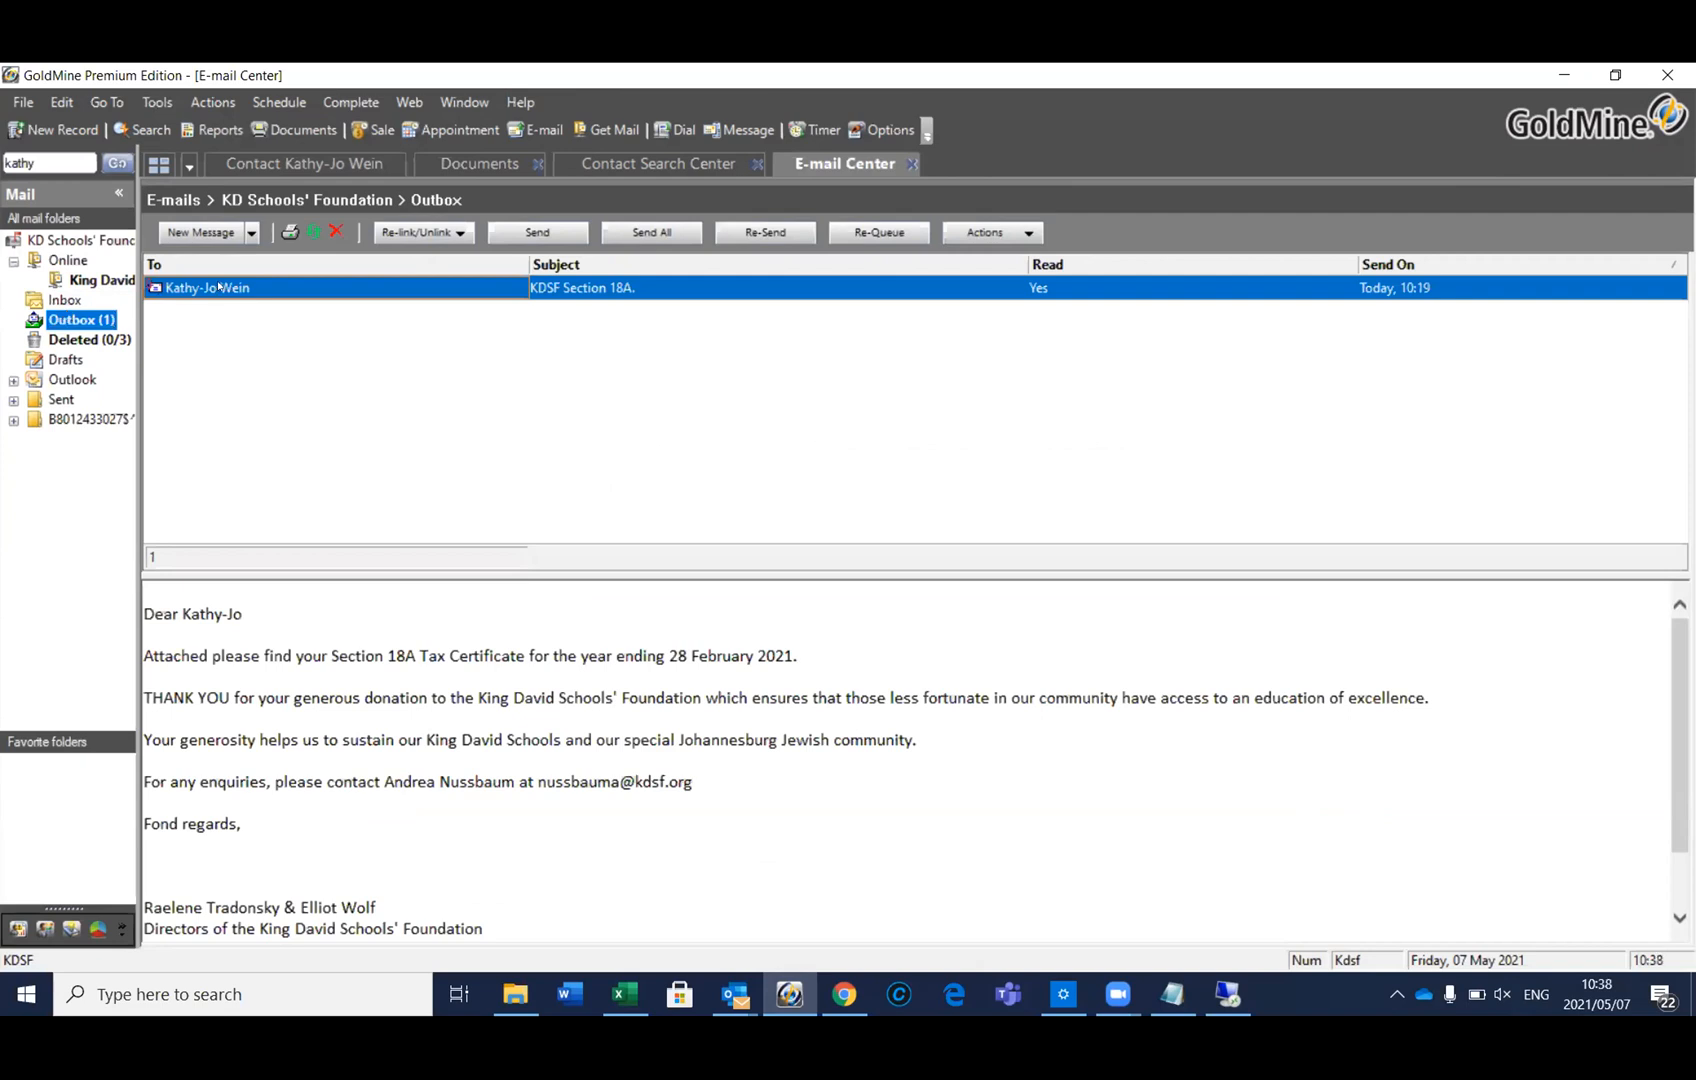
pyautogui.doubleClick(247, 286)
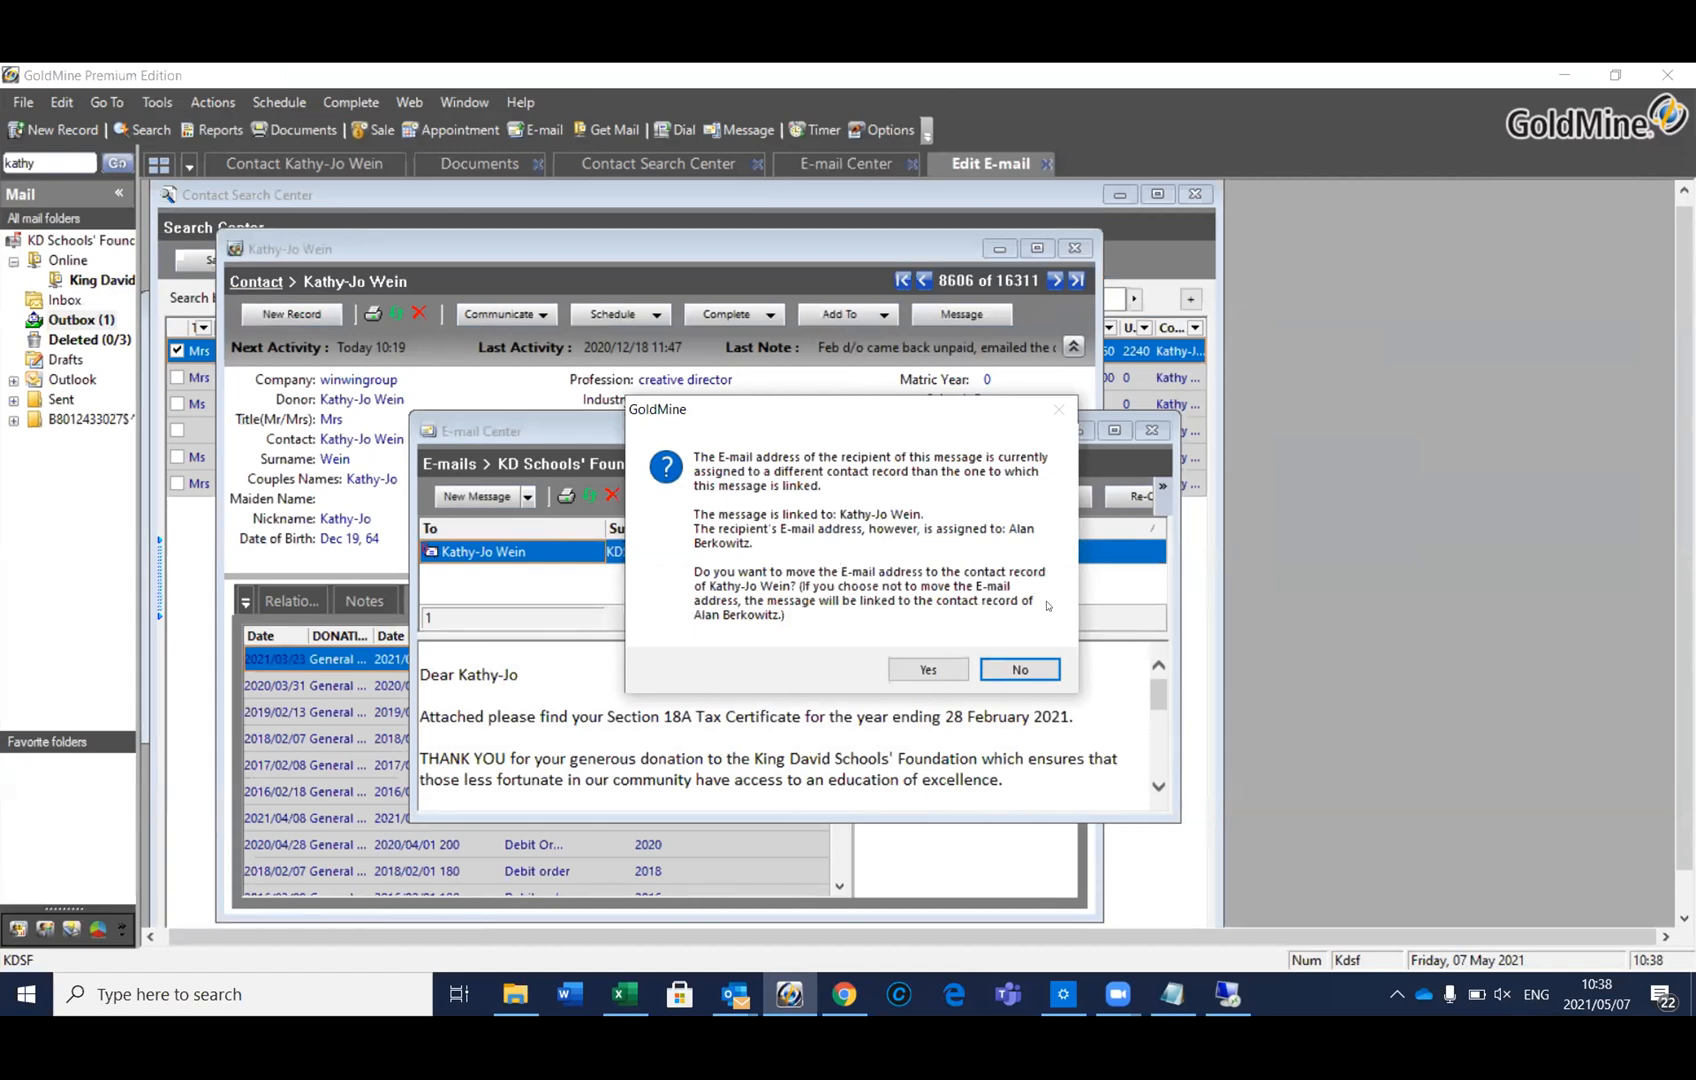
pyautogui.click(940, 665)
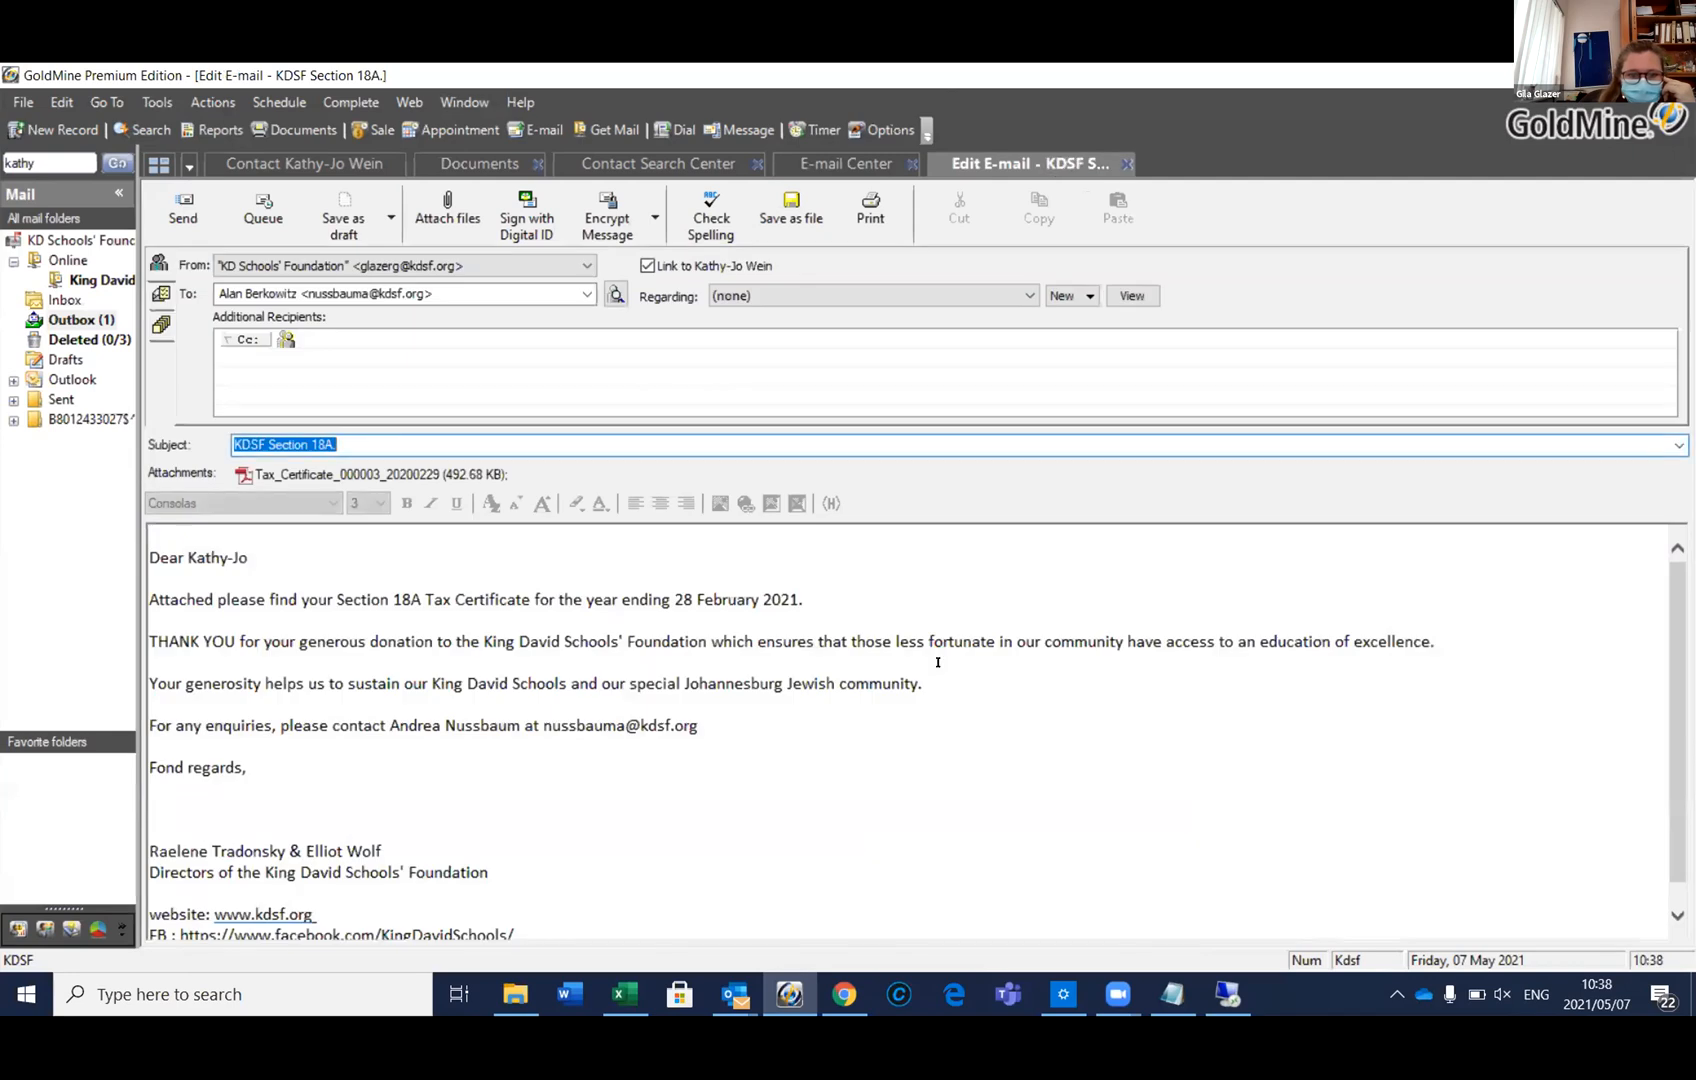
pyautogui.doubleClick(383, 474)
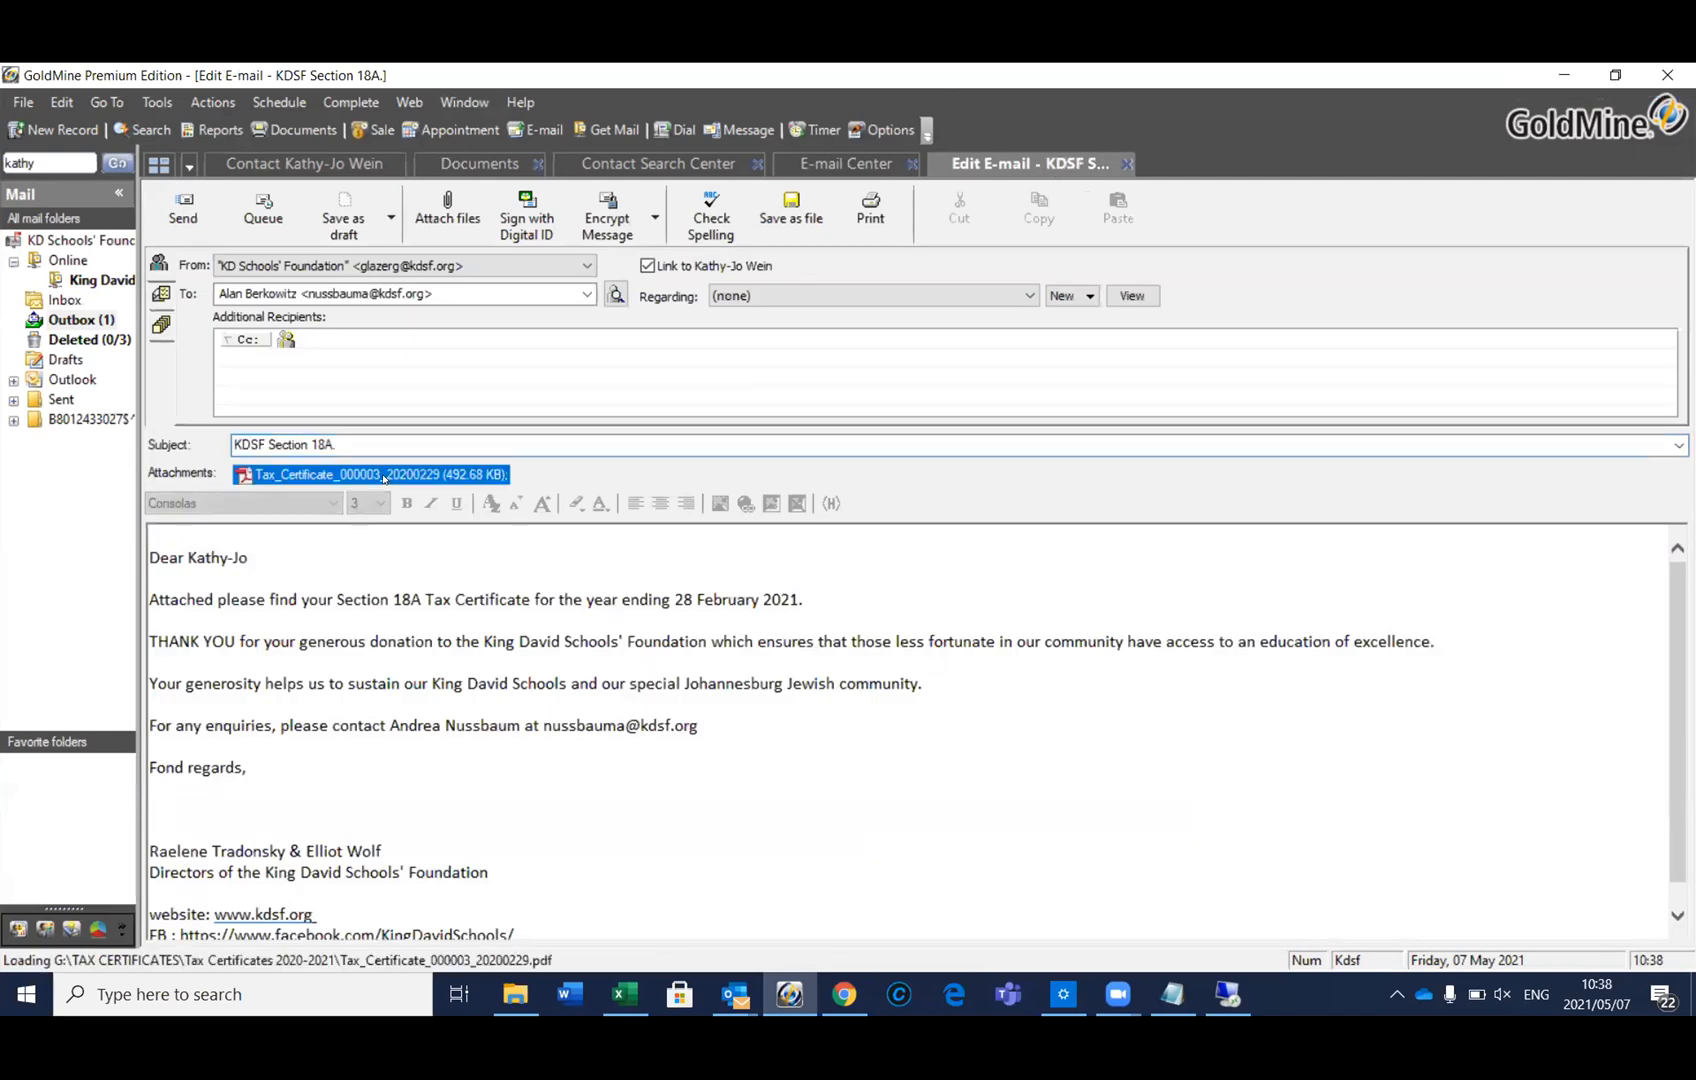
pyautogui.scroll(-5, 380, 475)
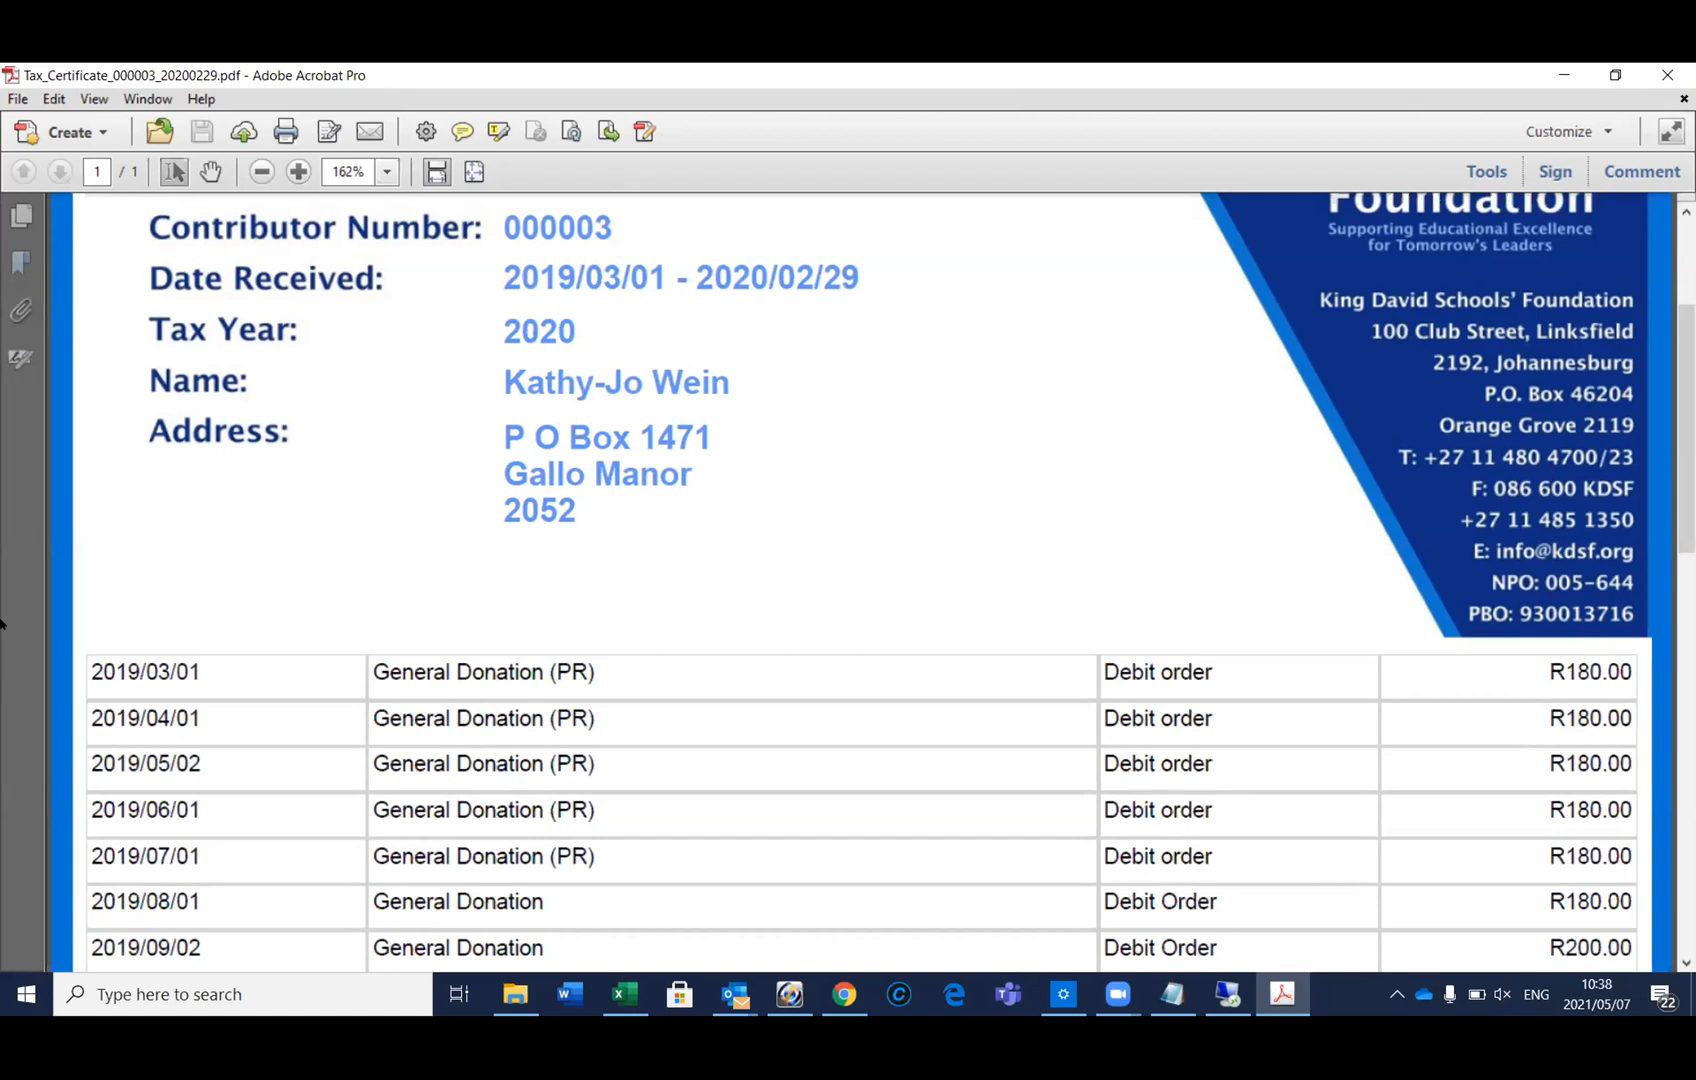
pyautogui.hotkey('alt', 'F4')
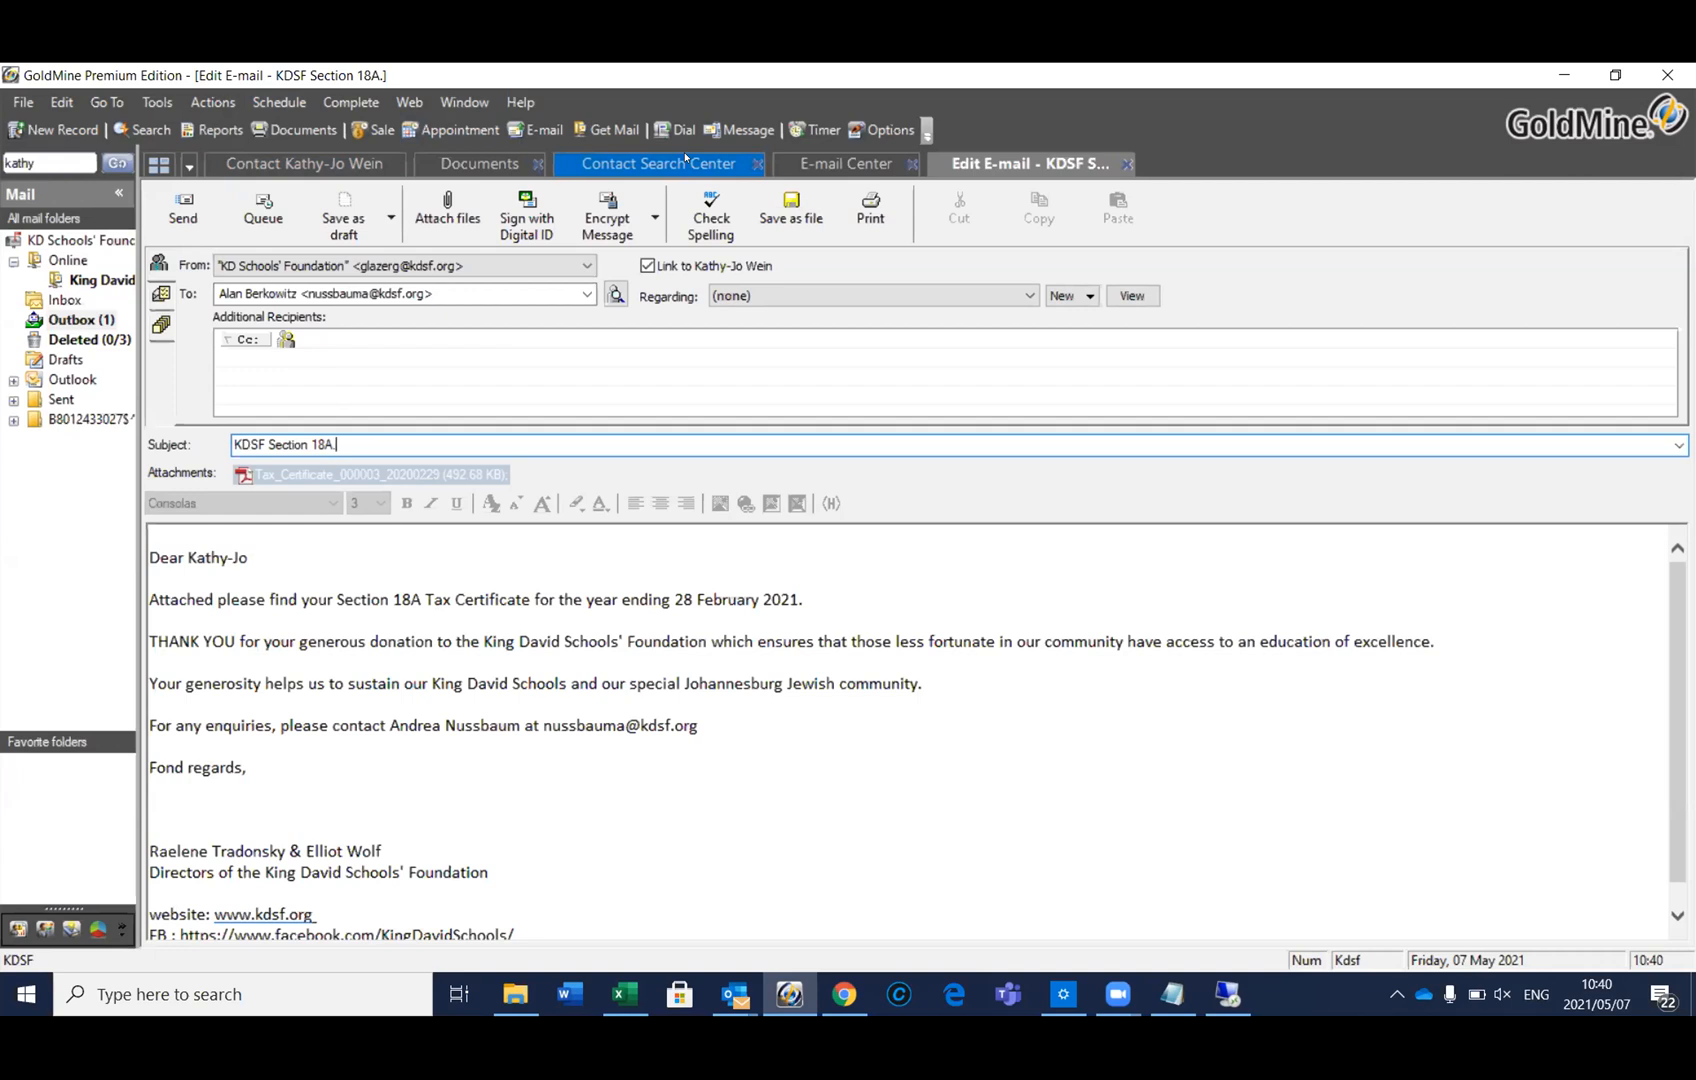
# Search contacts by KDSF No for the first donor's number and tag the matching contact
pyautogui.click(652, 162)
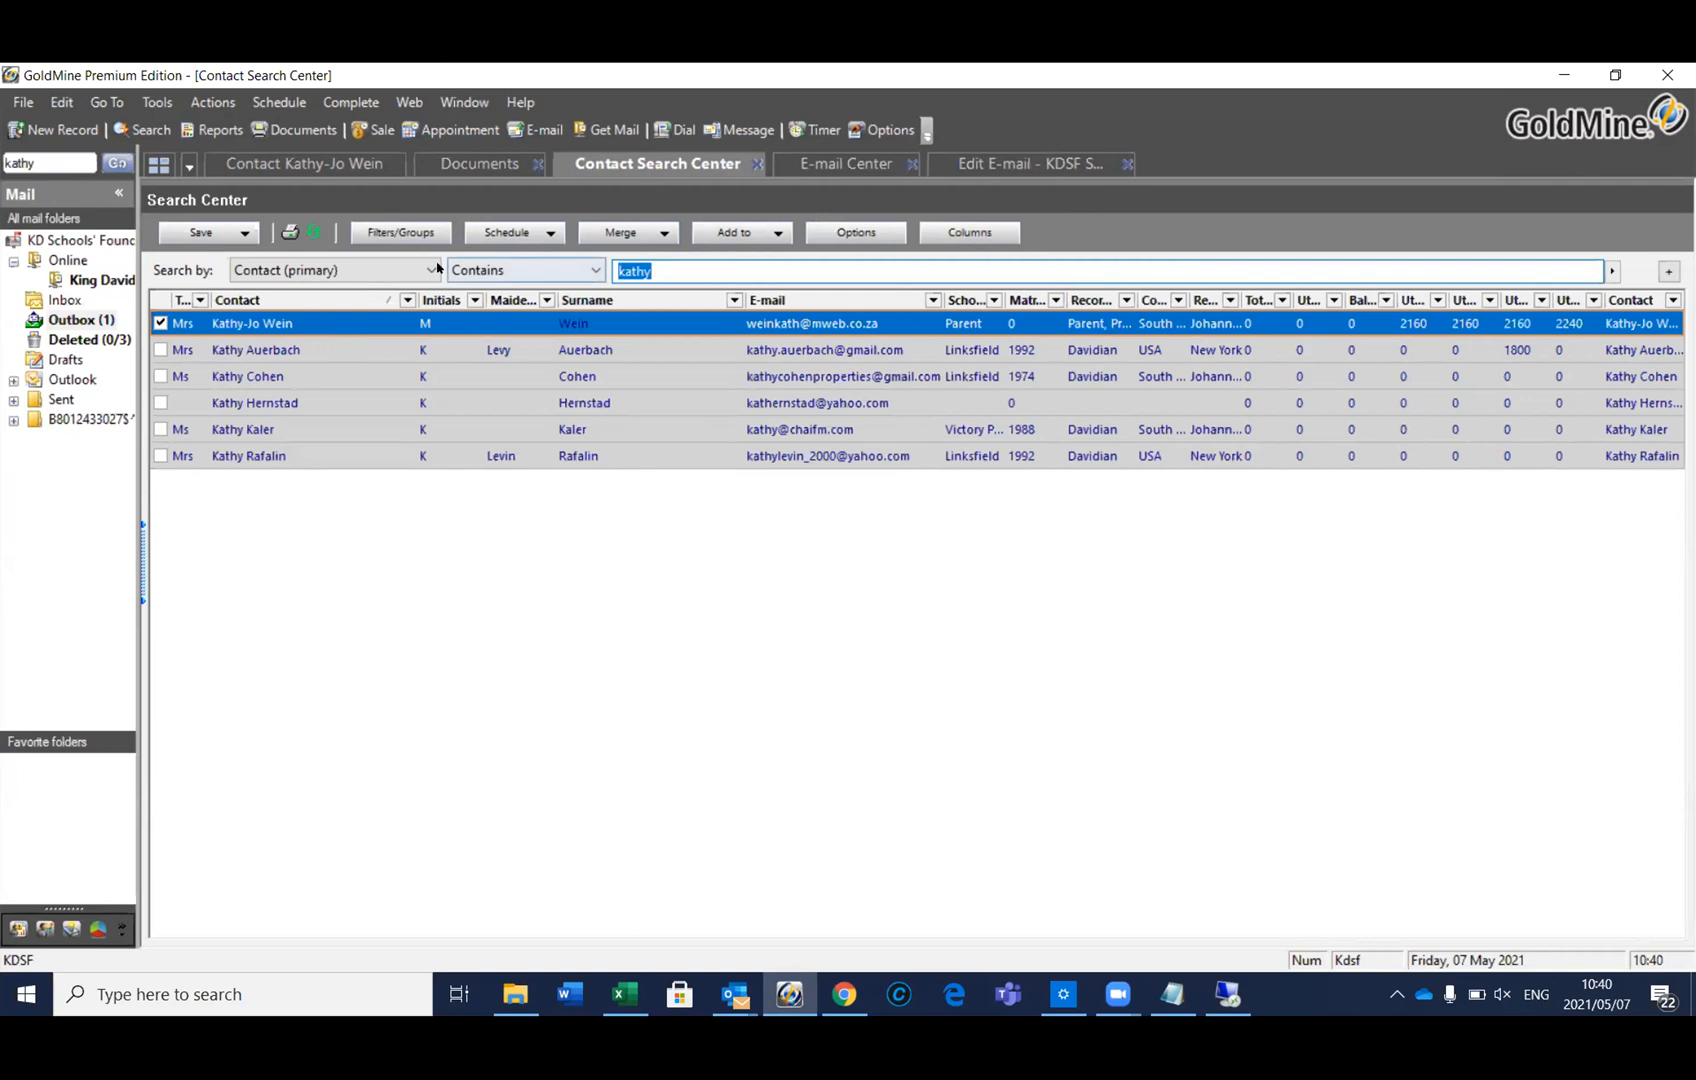
pyautogui.click(405, 270)
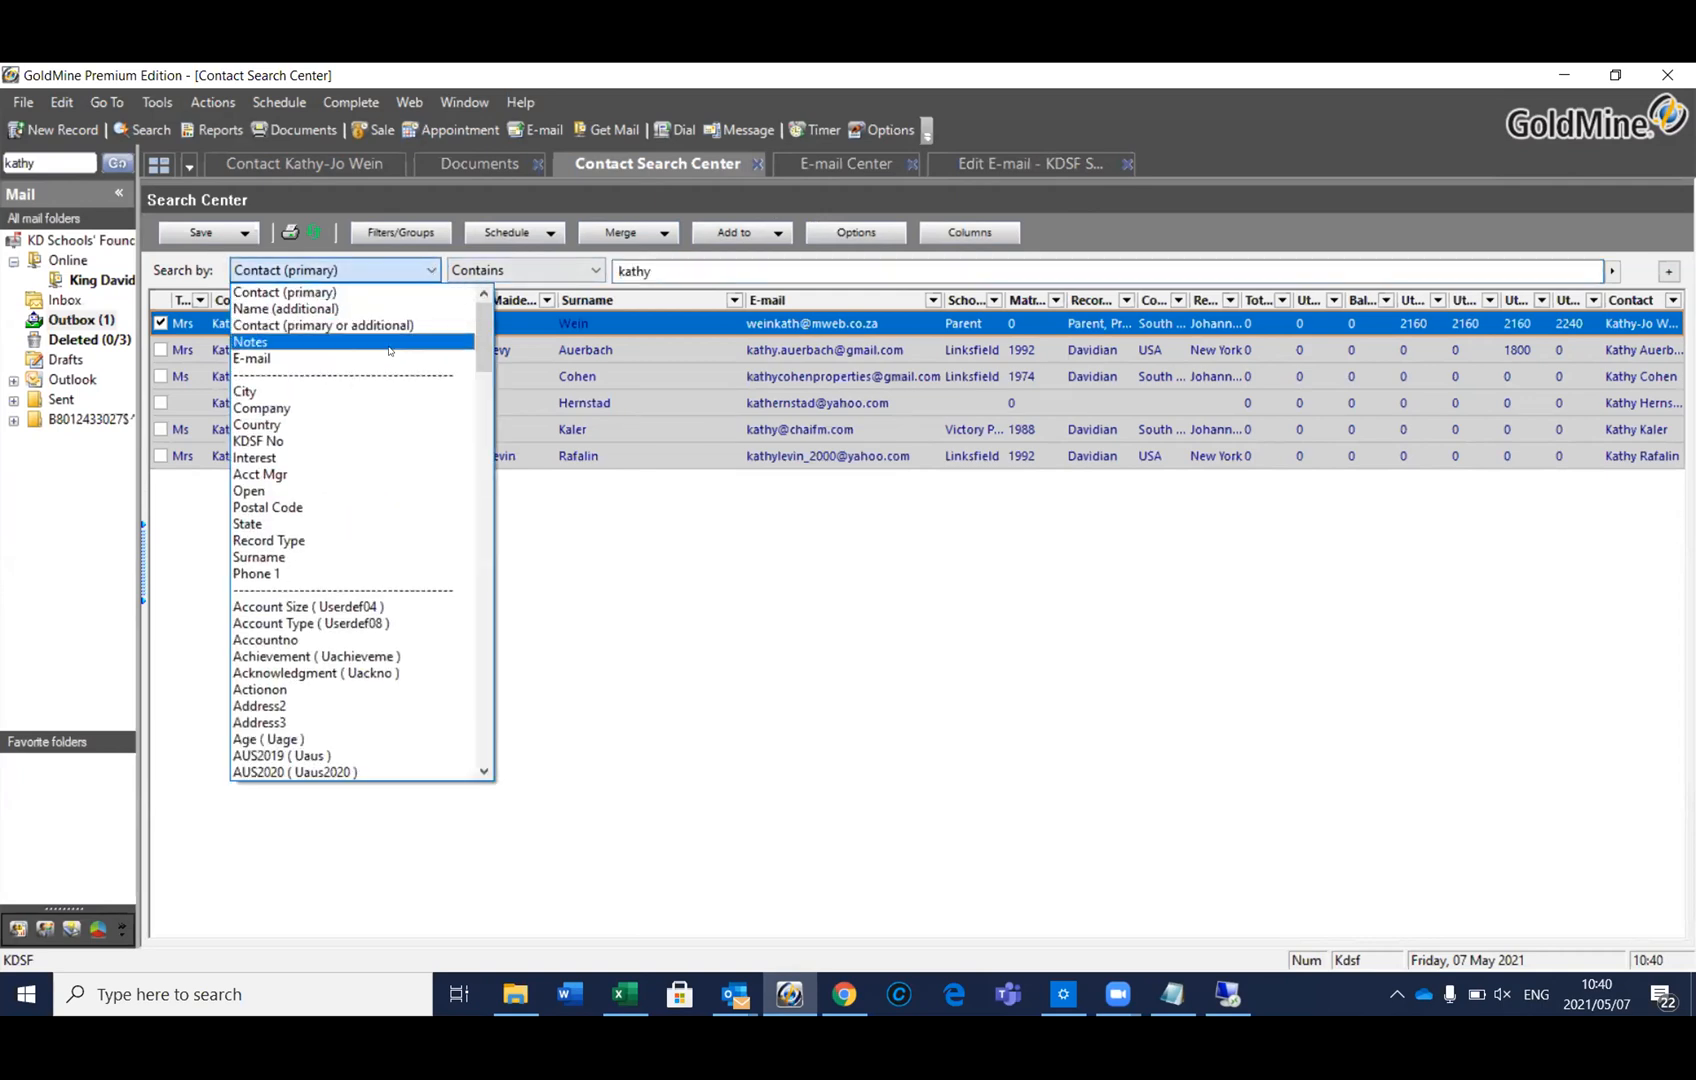
pyautogui.click(375, 441)
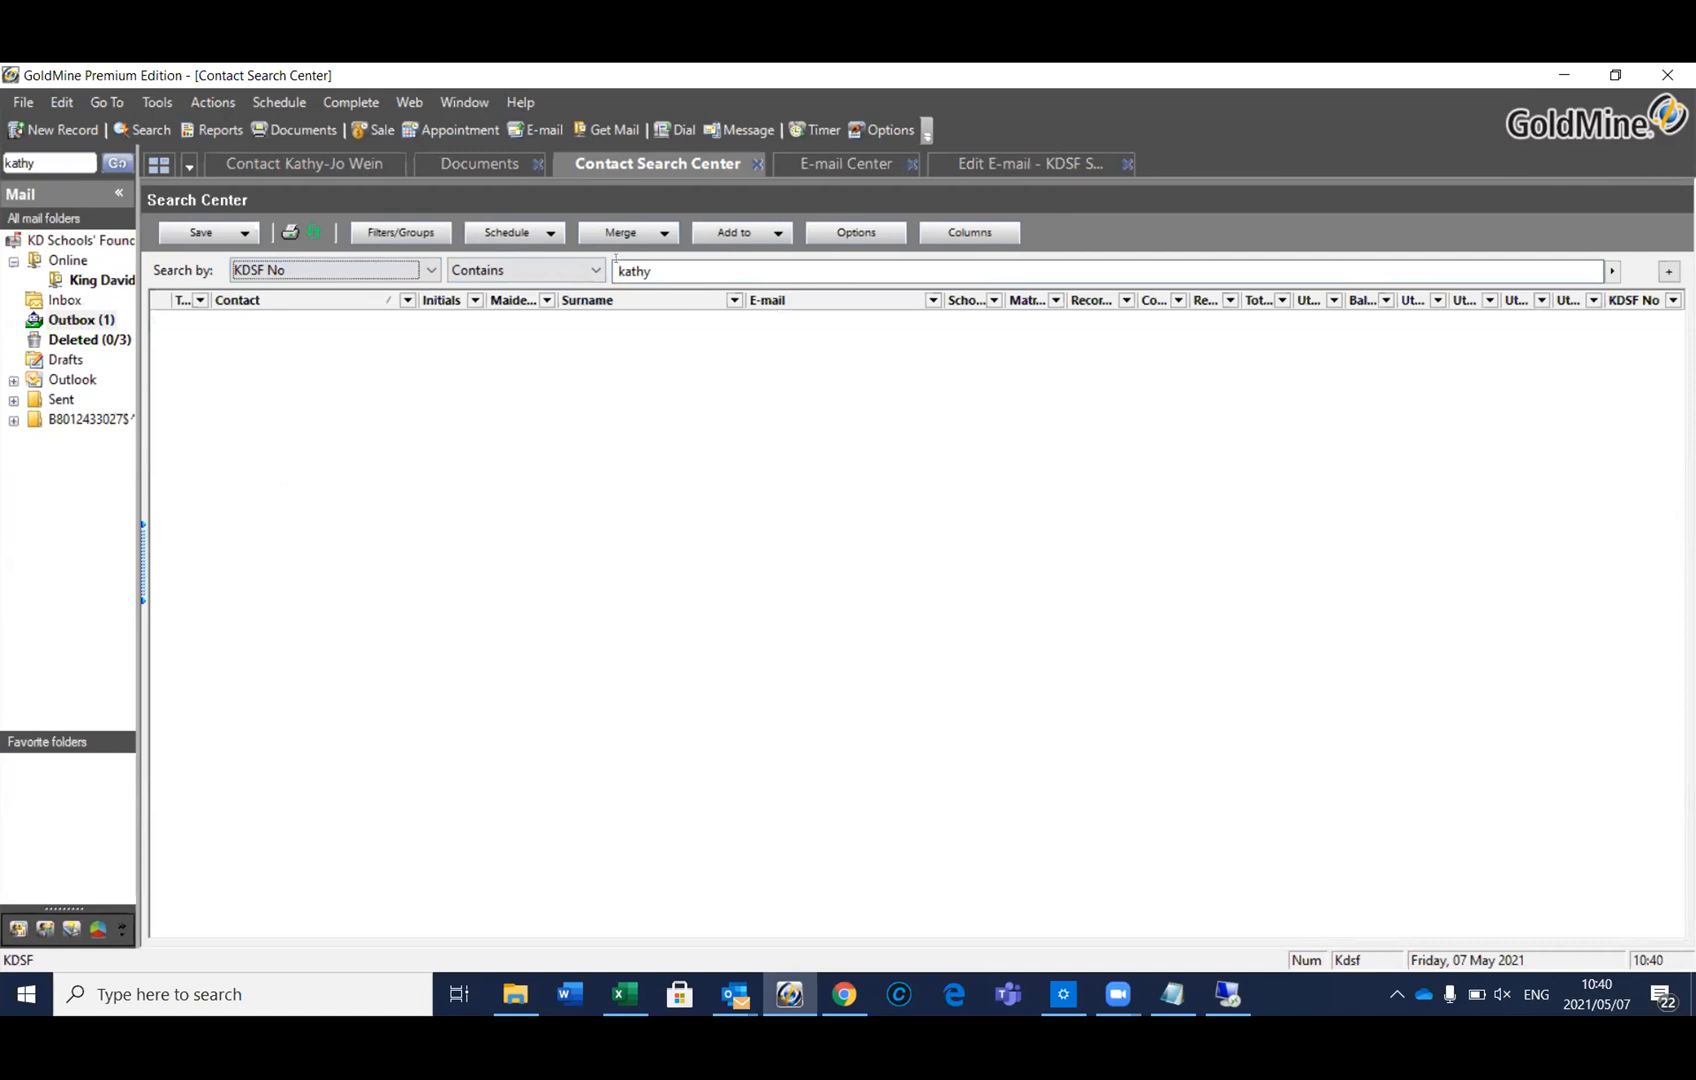
pyautogui.press('Tab')
pyautogui.press('Tab')
pyautogui.press('BackSpace')
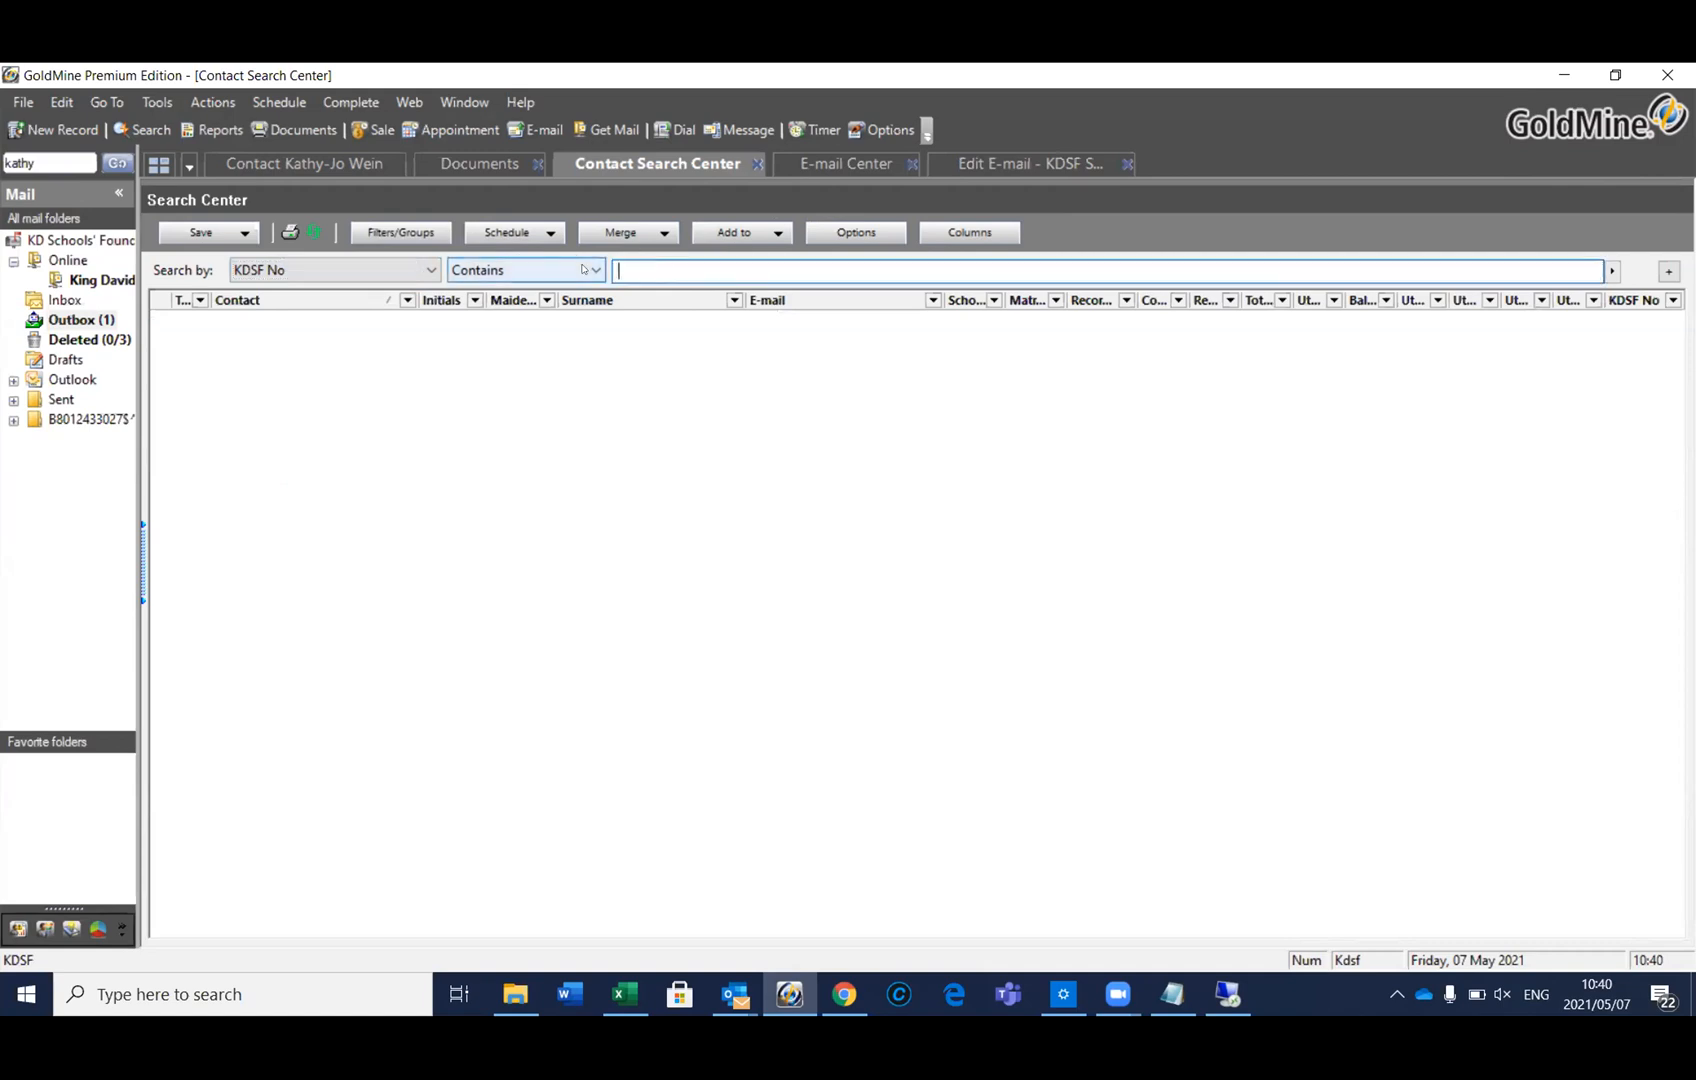
pyautogui.write('000')
pyautogui.press('BackSpace')
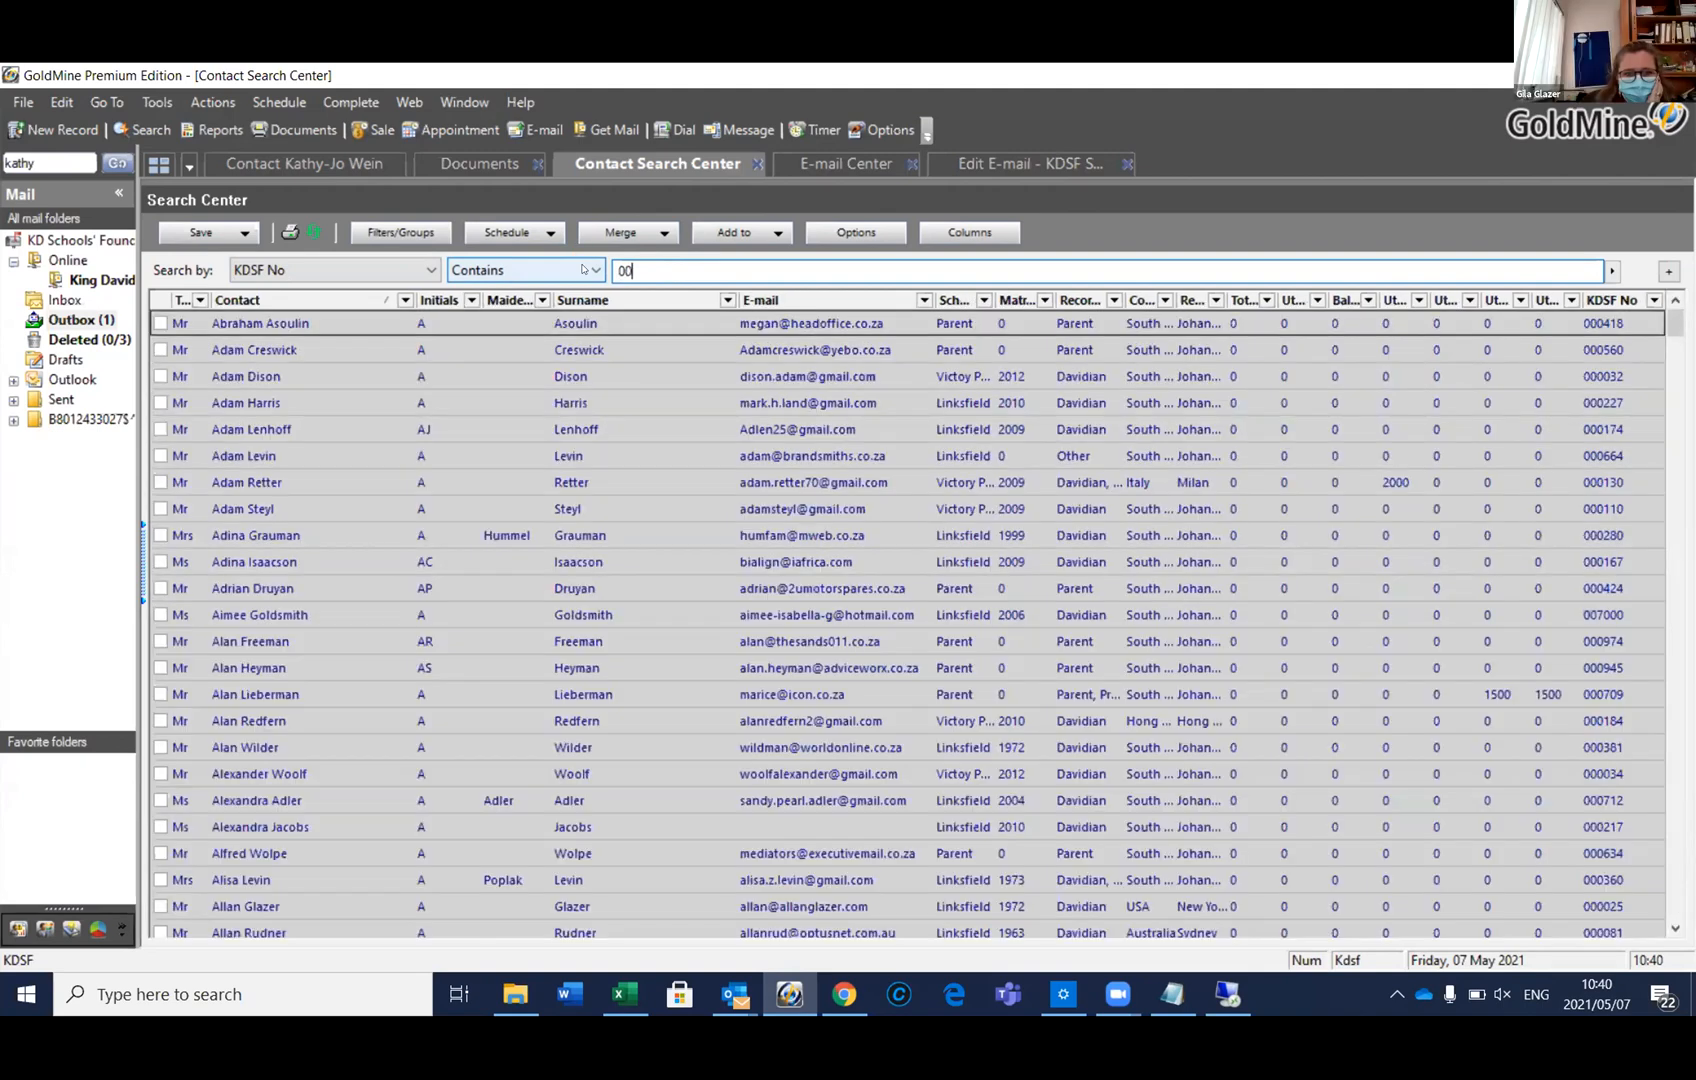
pyautogui.write('170')
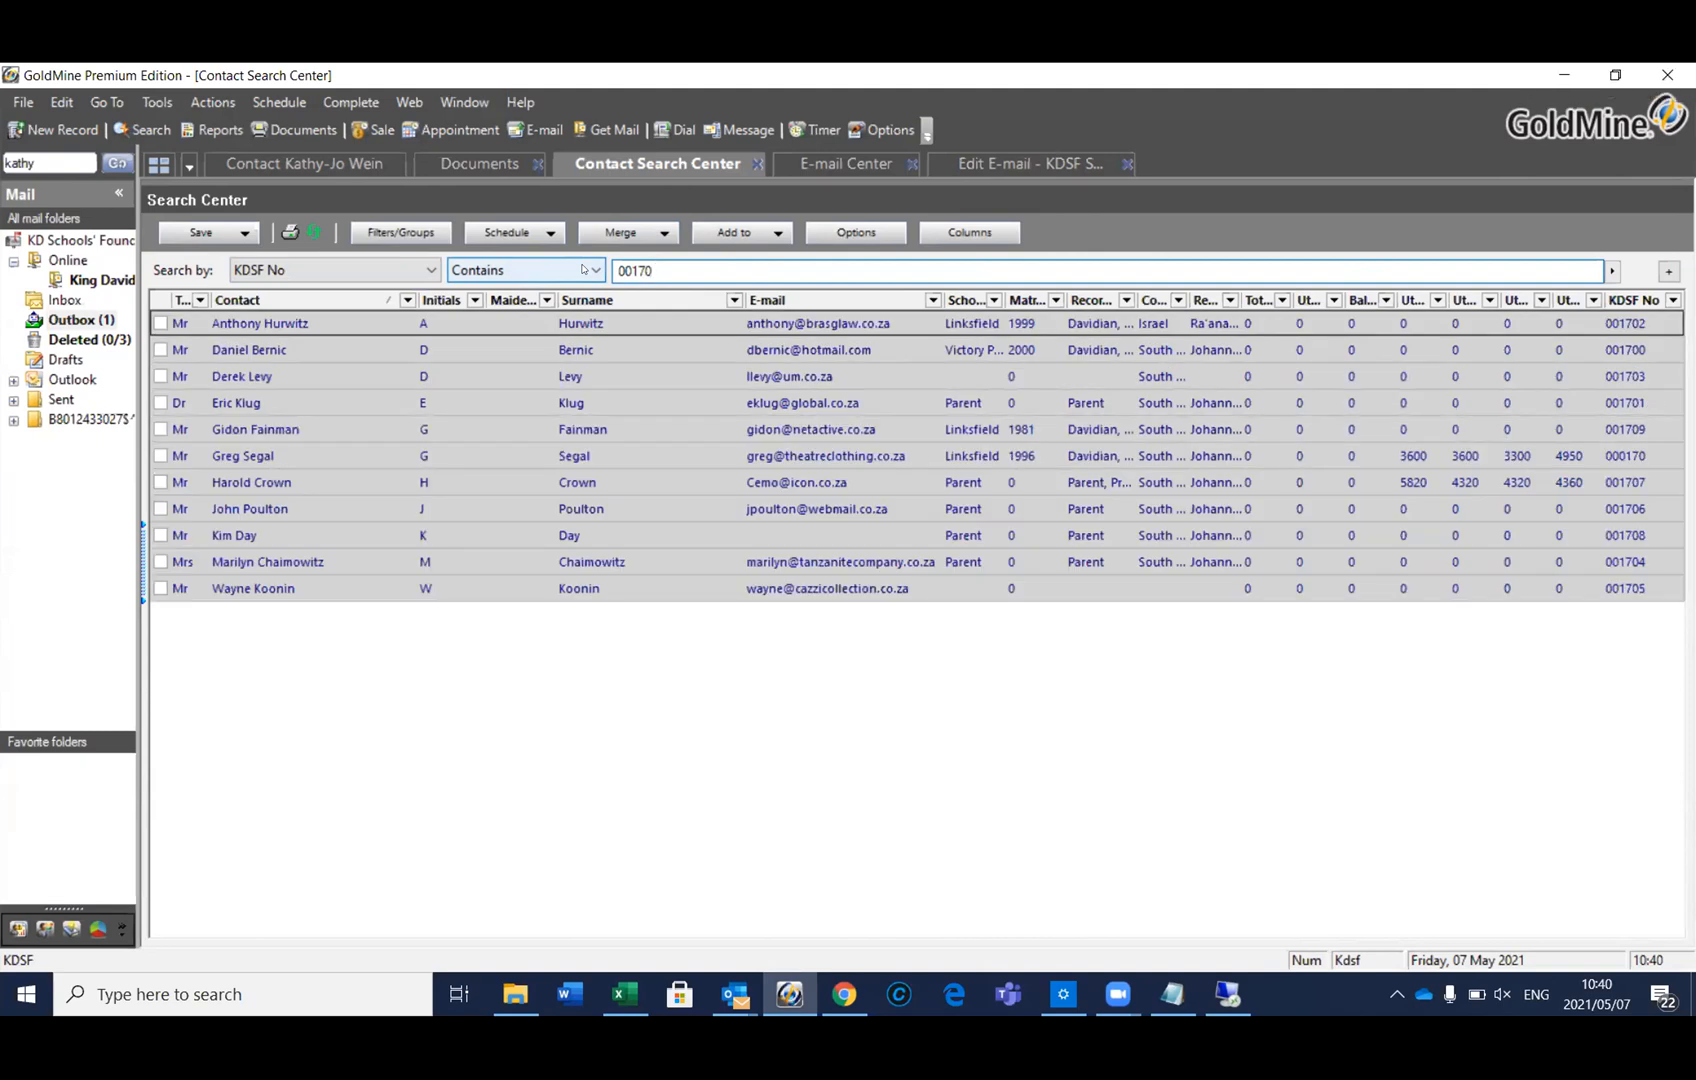
pyautogui.click(628, 258)
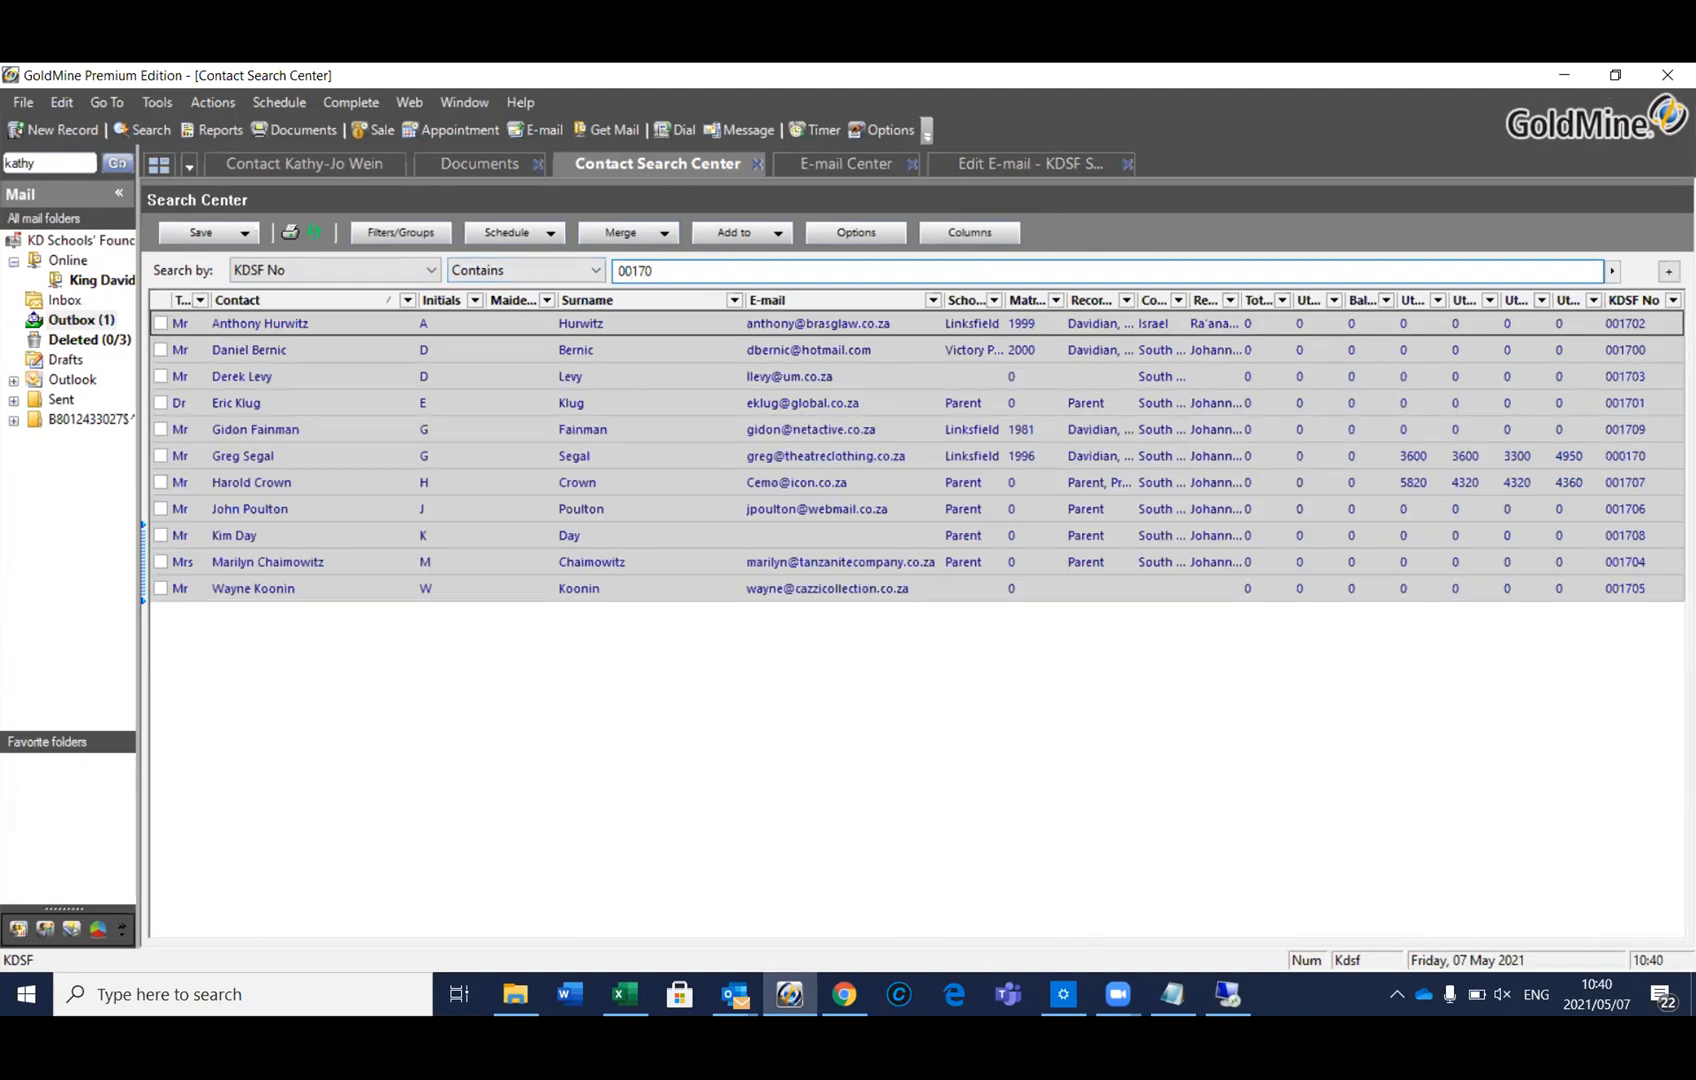
pyautogui.write('0')
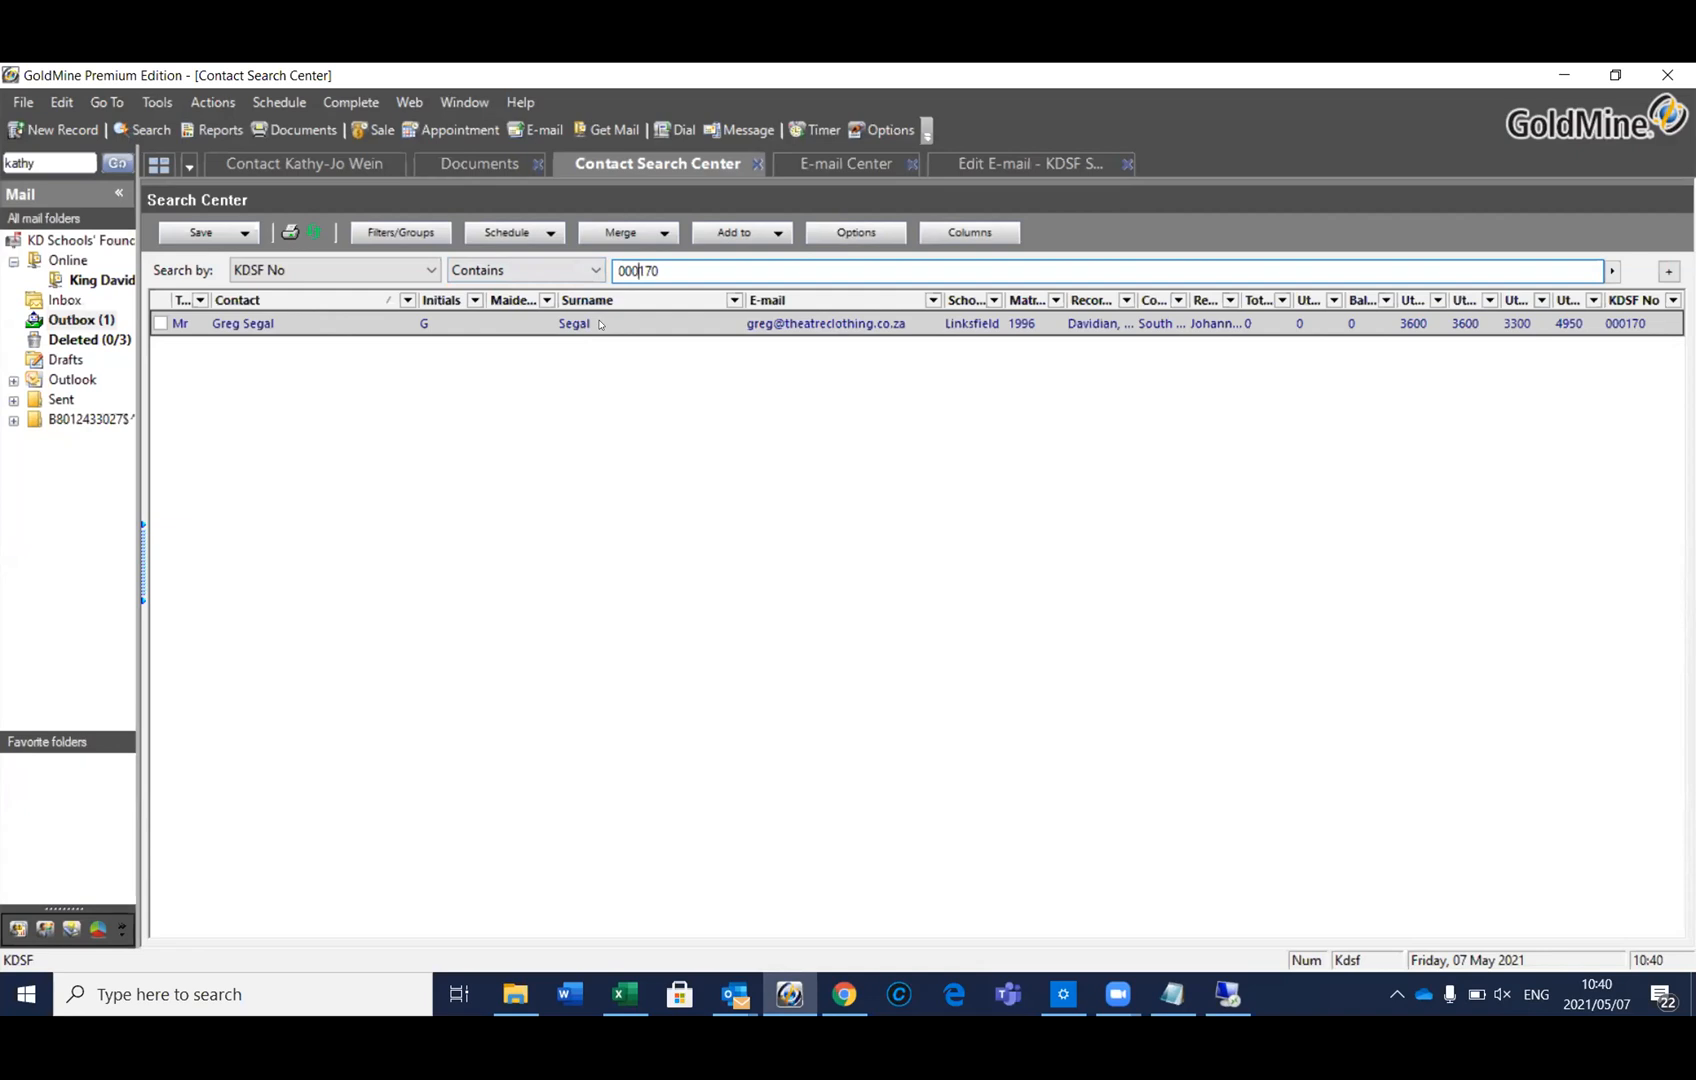
pyautogui.click(159, 324)
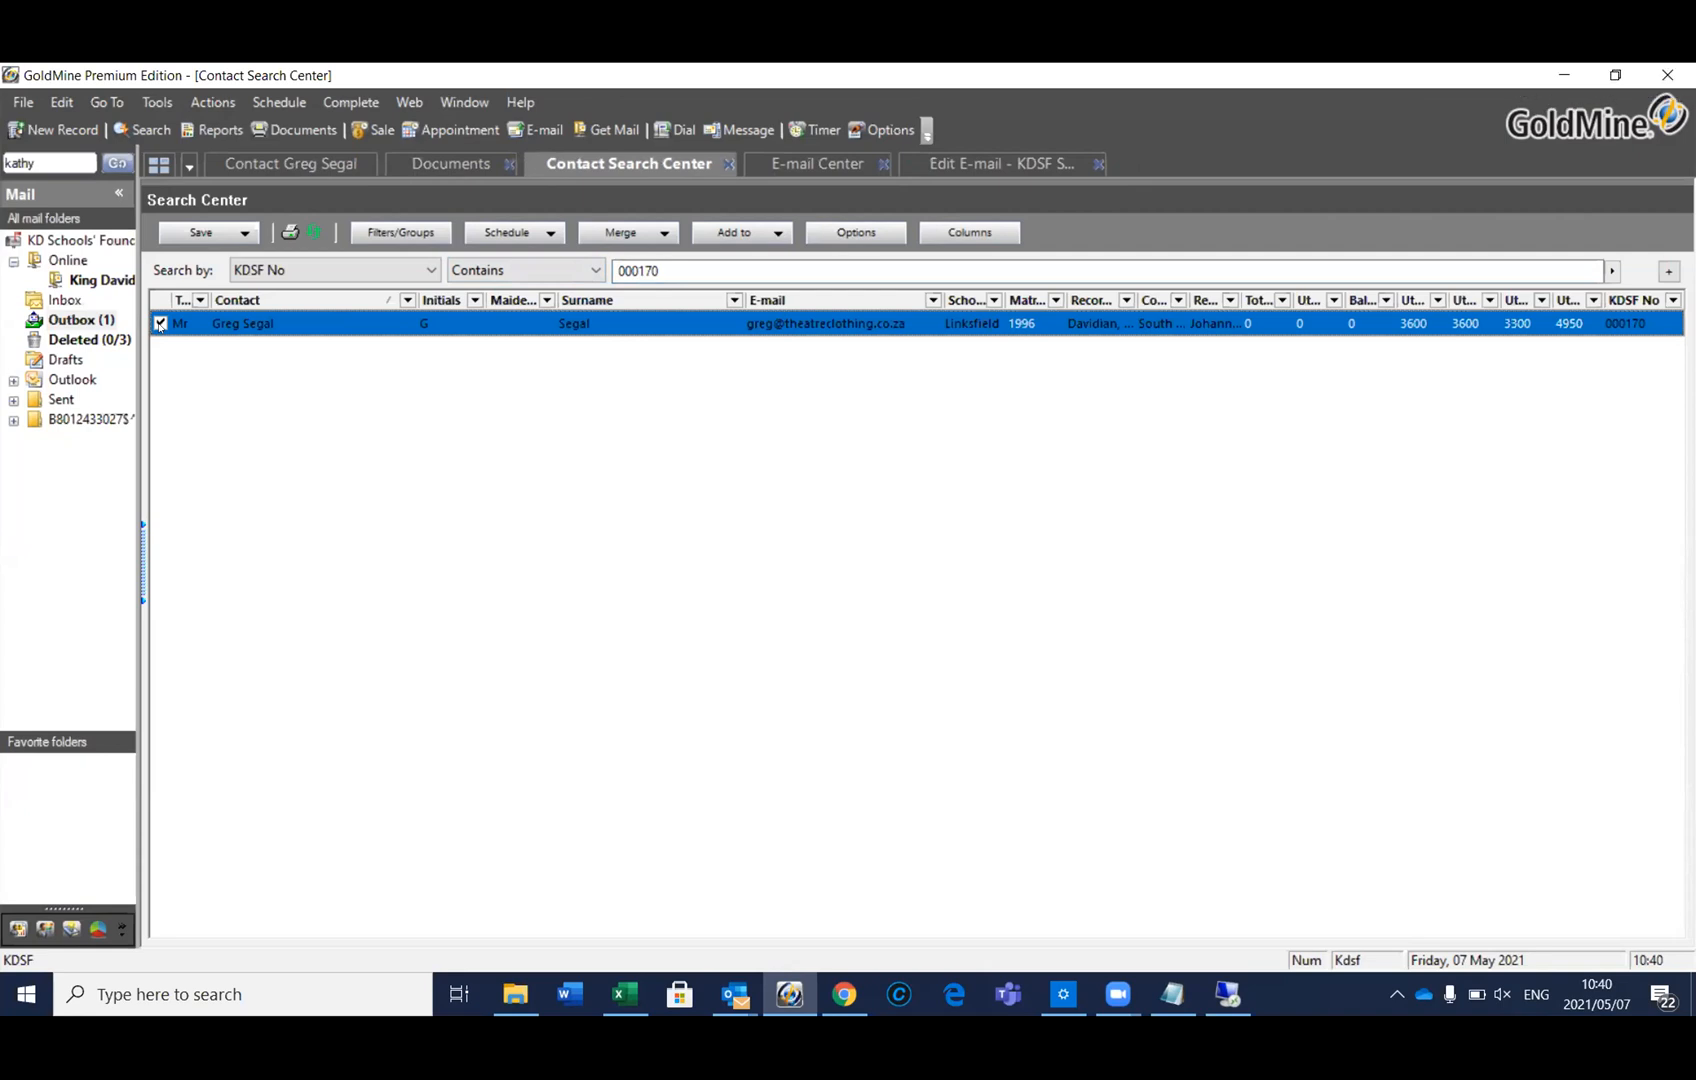
# Search the second donor's KDSF number ending 212, tag that contact and open the tagged record
pyautogui.click(659, 271)
pyautogui.press('BackSpace')
pyautogui.press('BackSpace')
pyautogui.press('BackSpace')
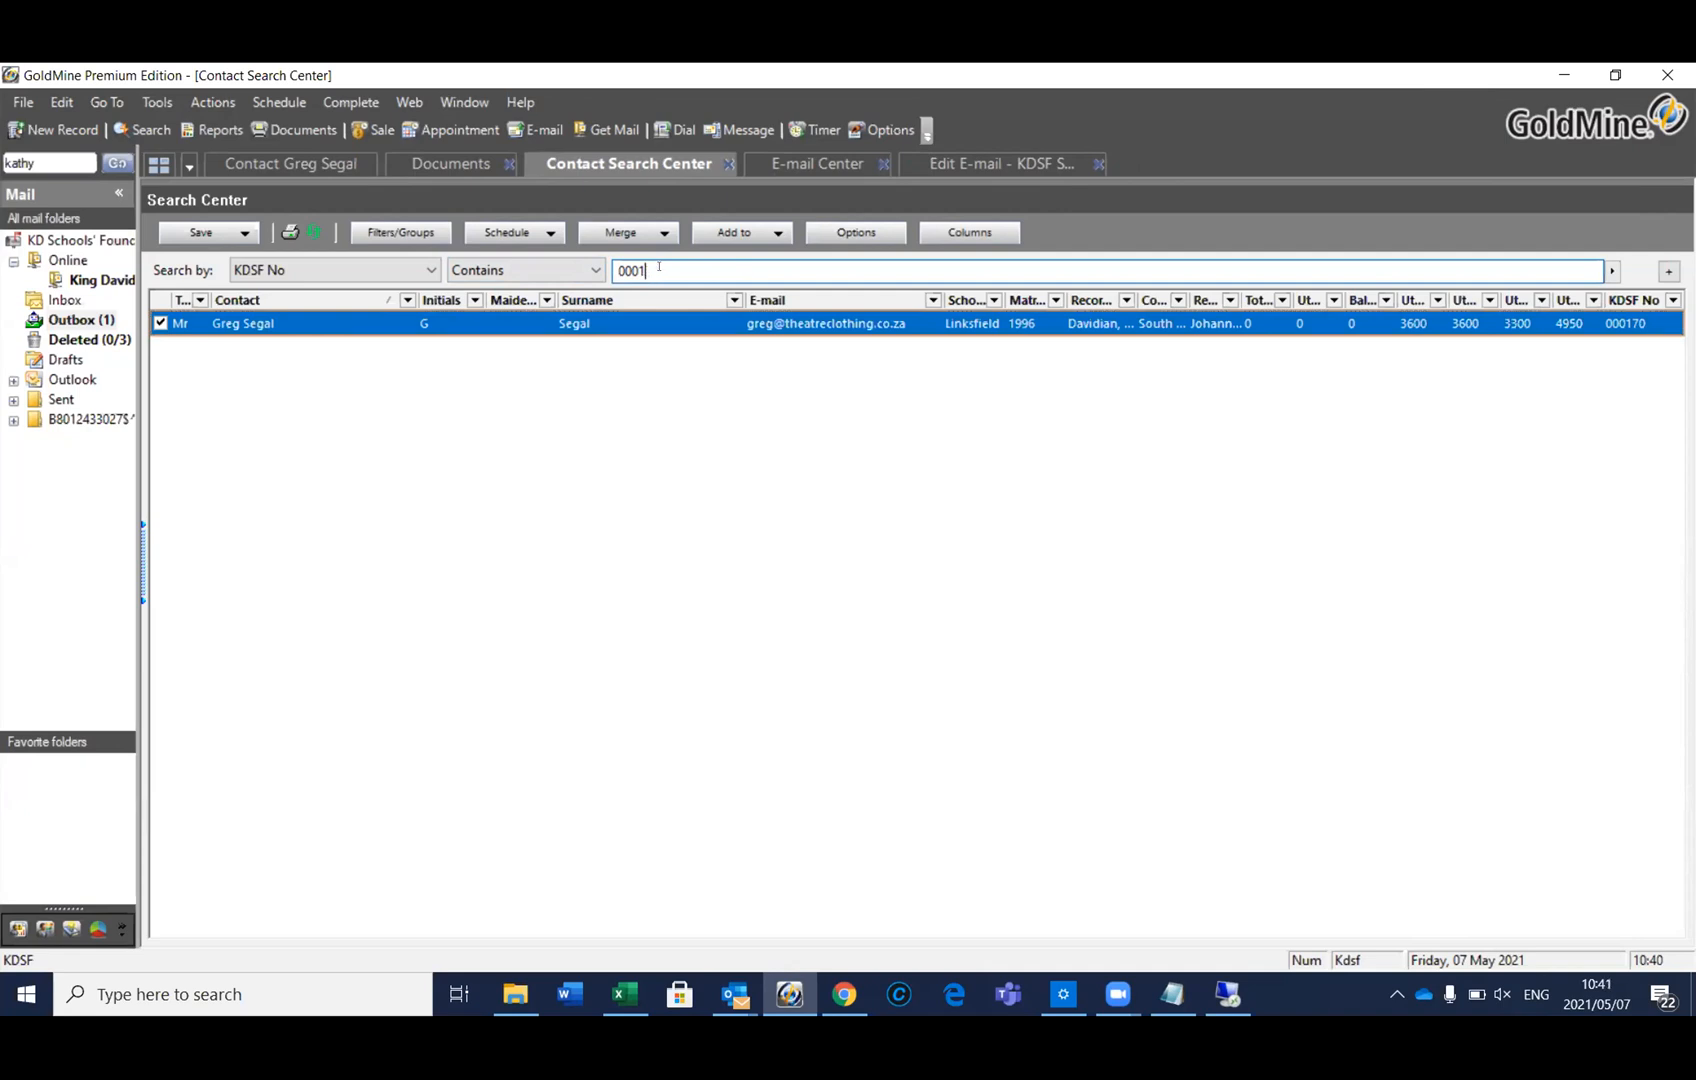
pyautogui.write('212')
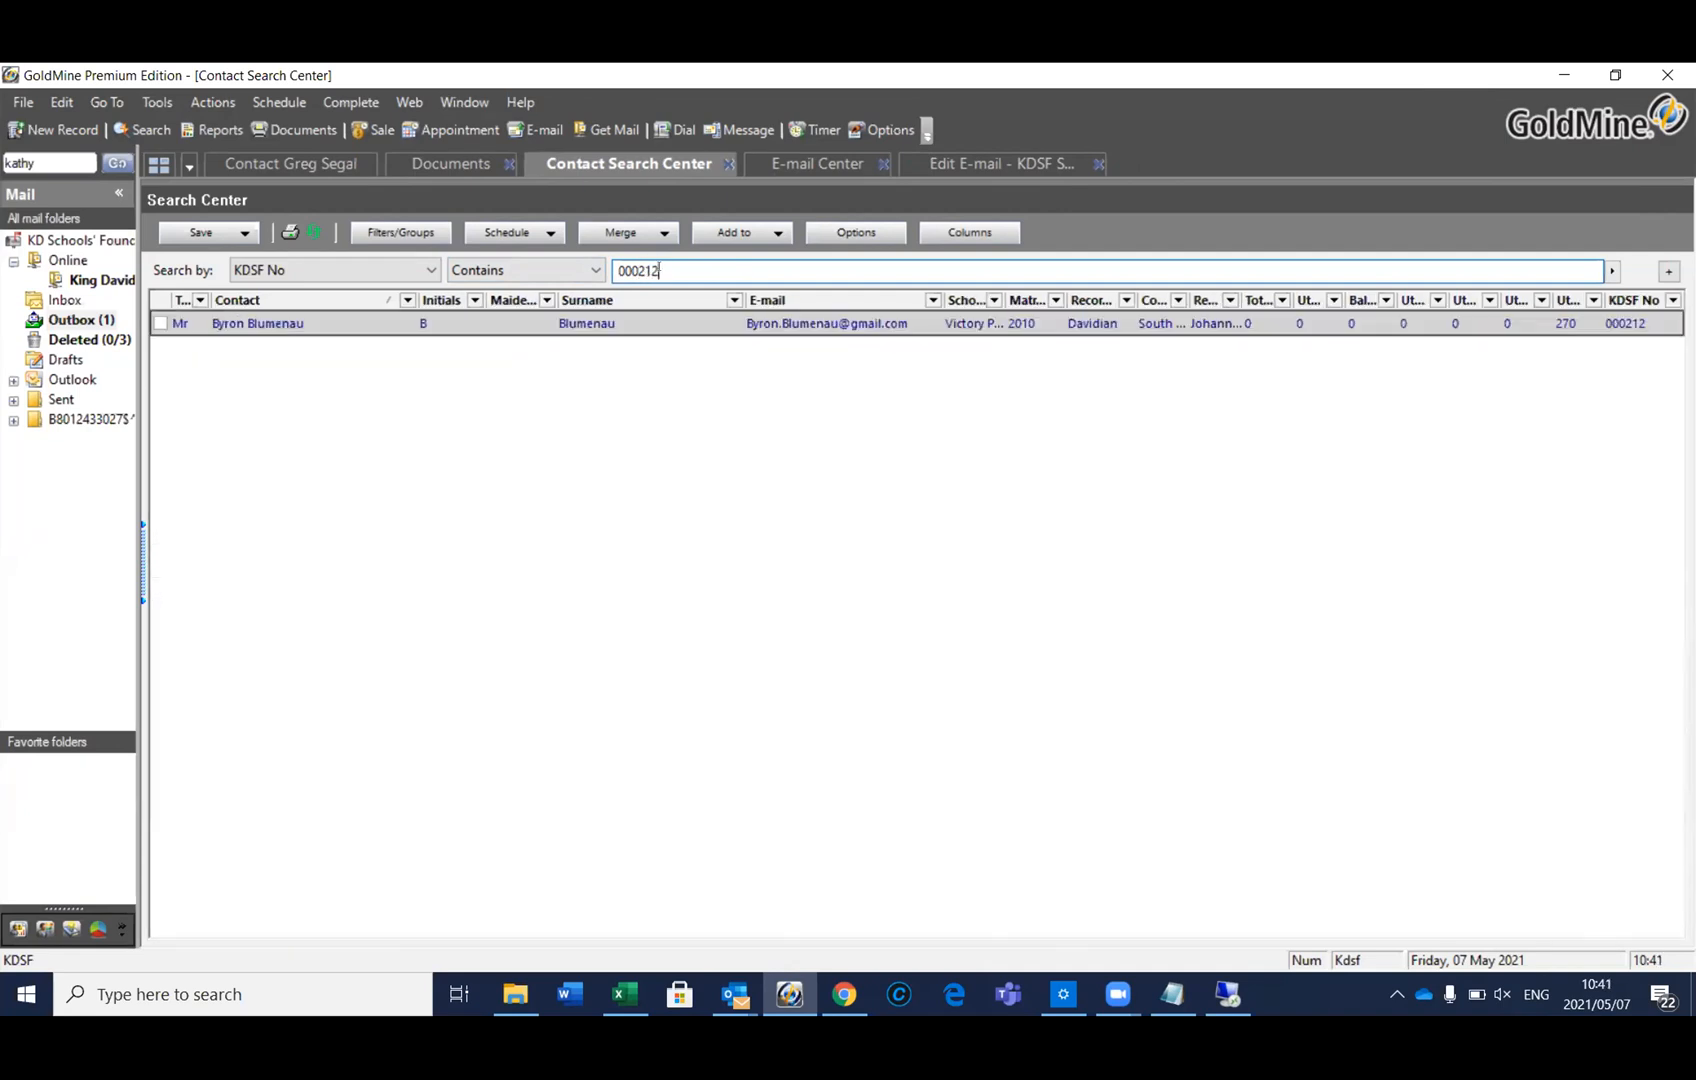
pyautogui.click(160, 323)
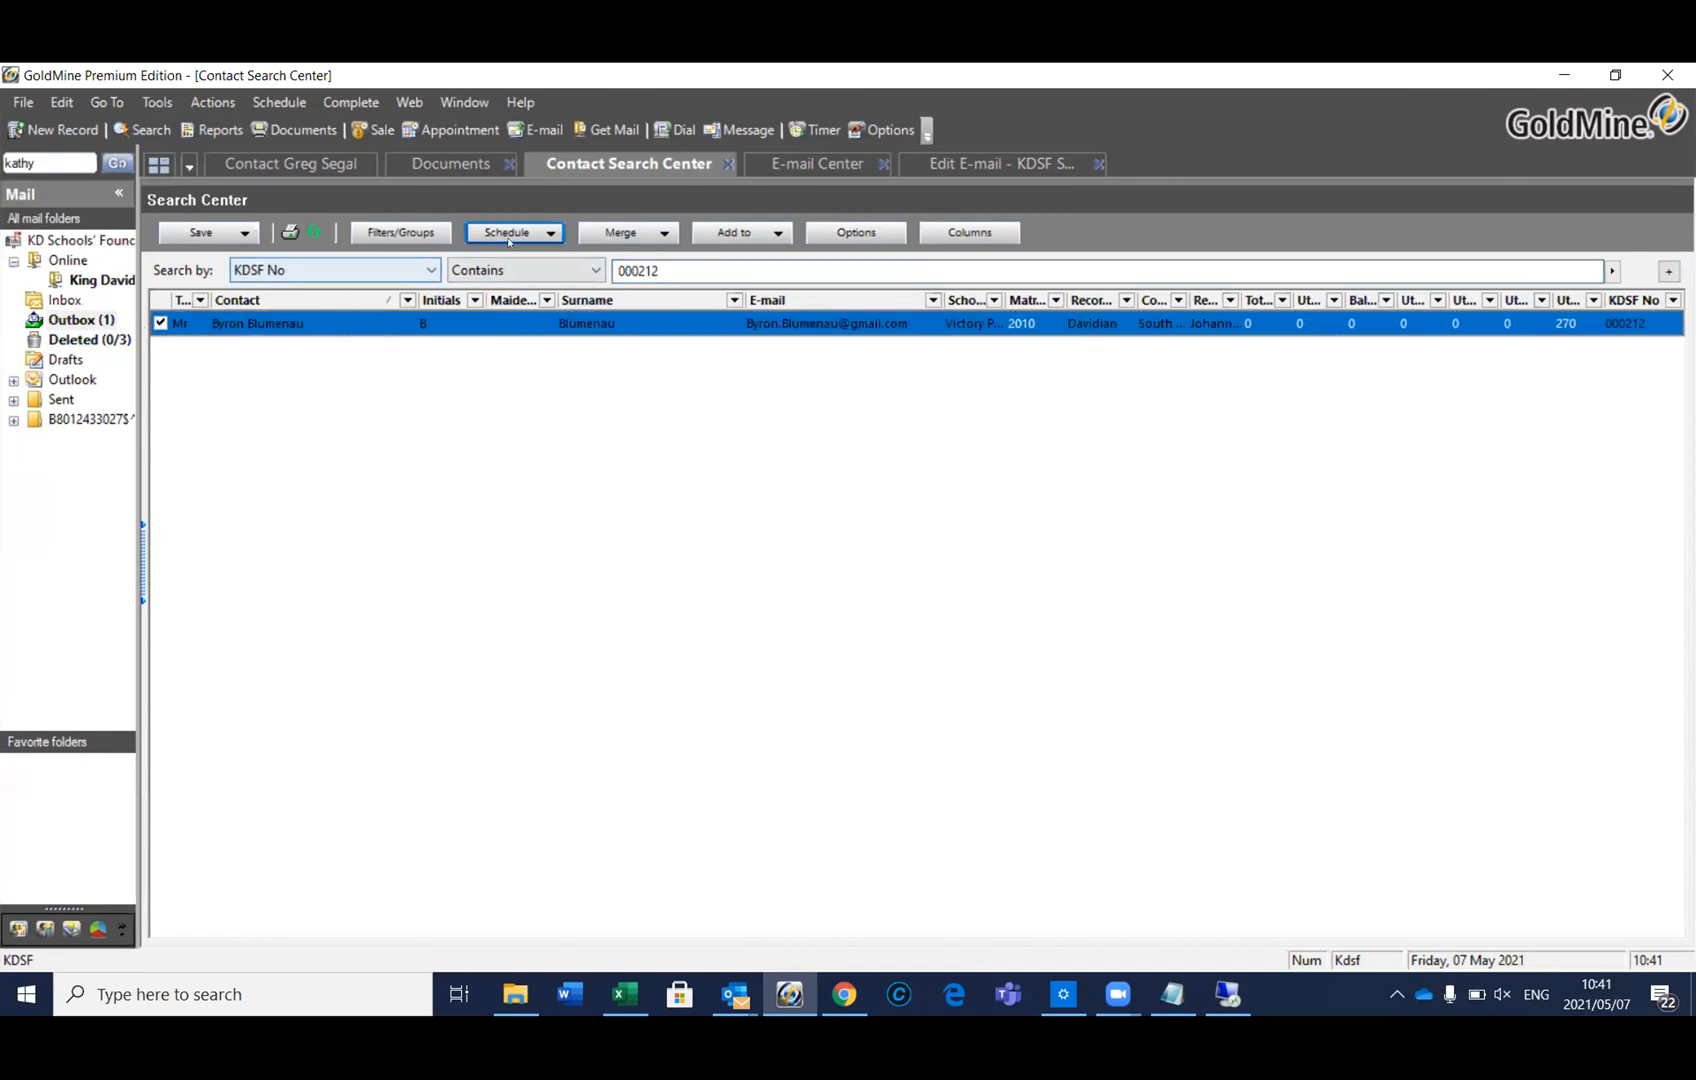
pyautogui.click(669, 262)
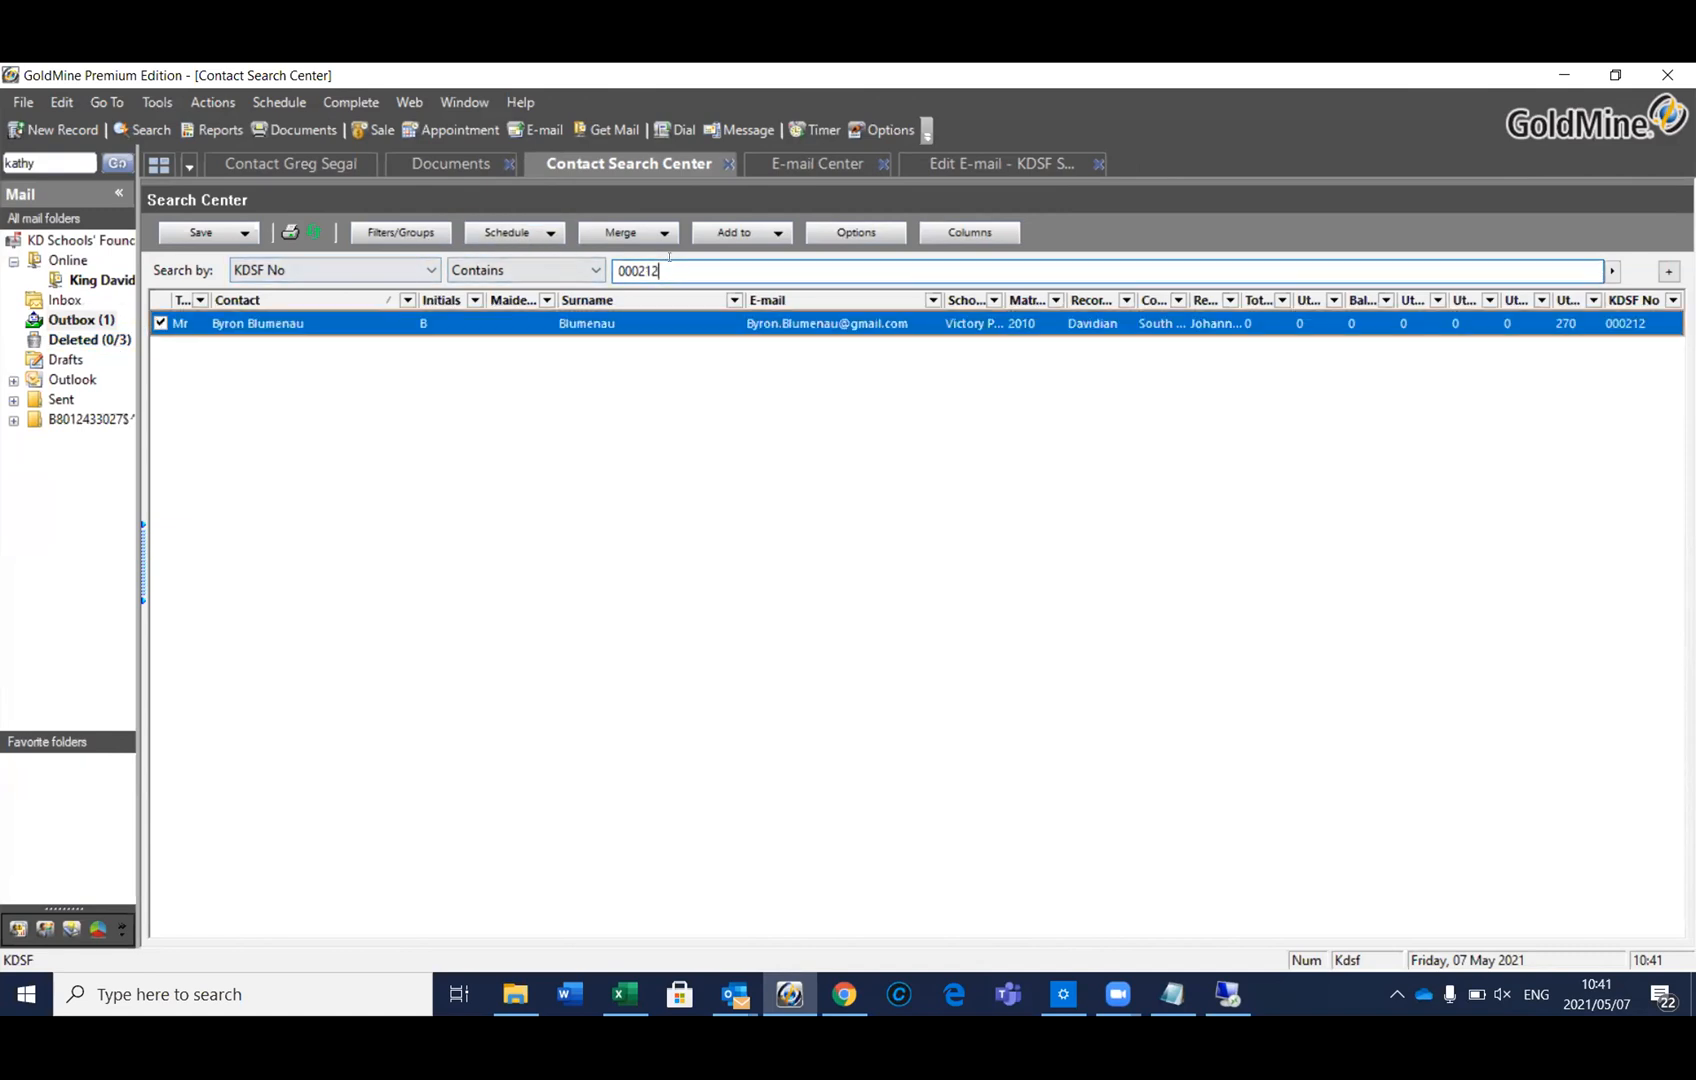
pyautogui.click(311, 161)
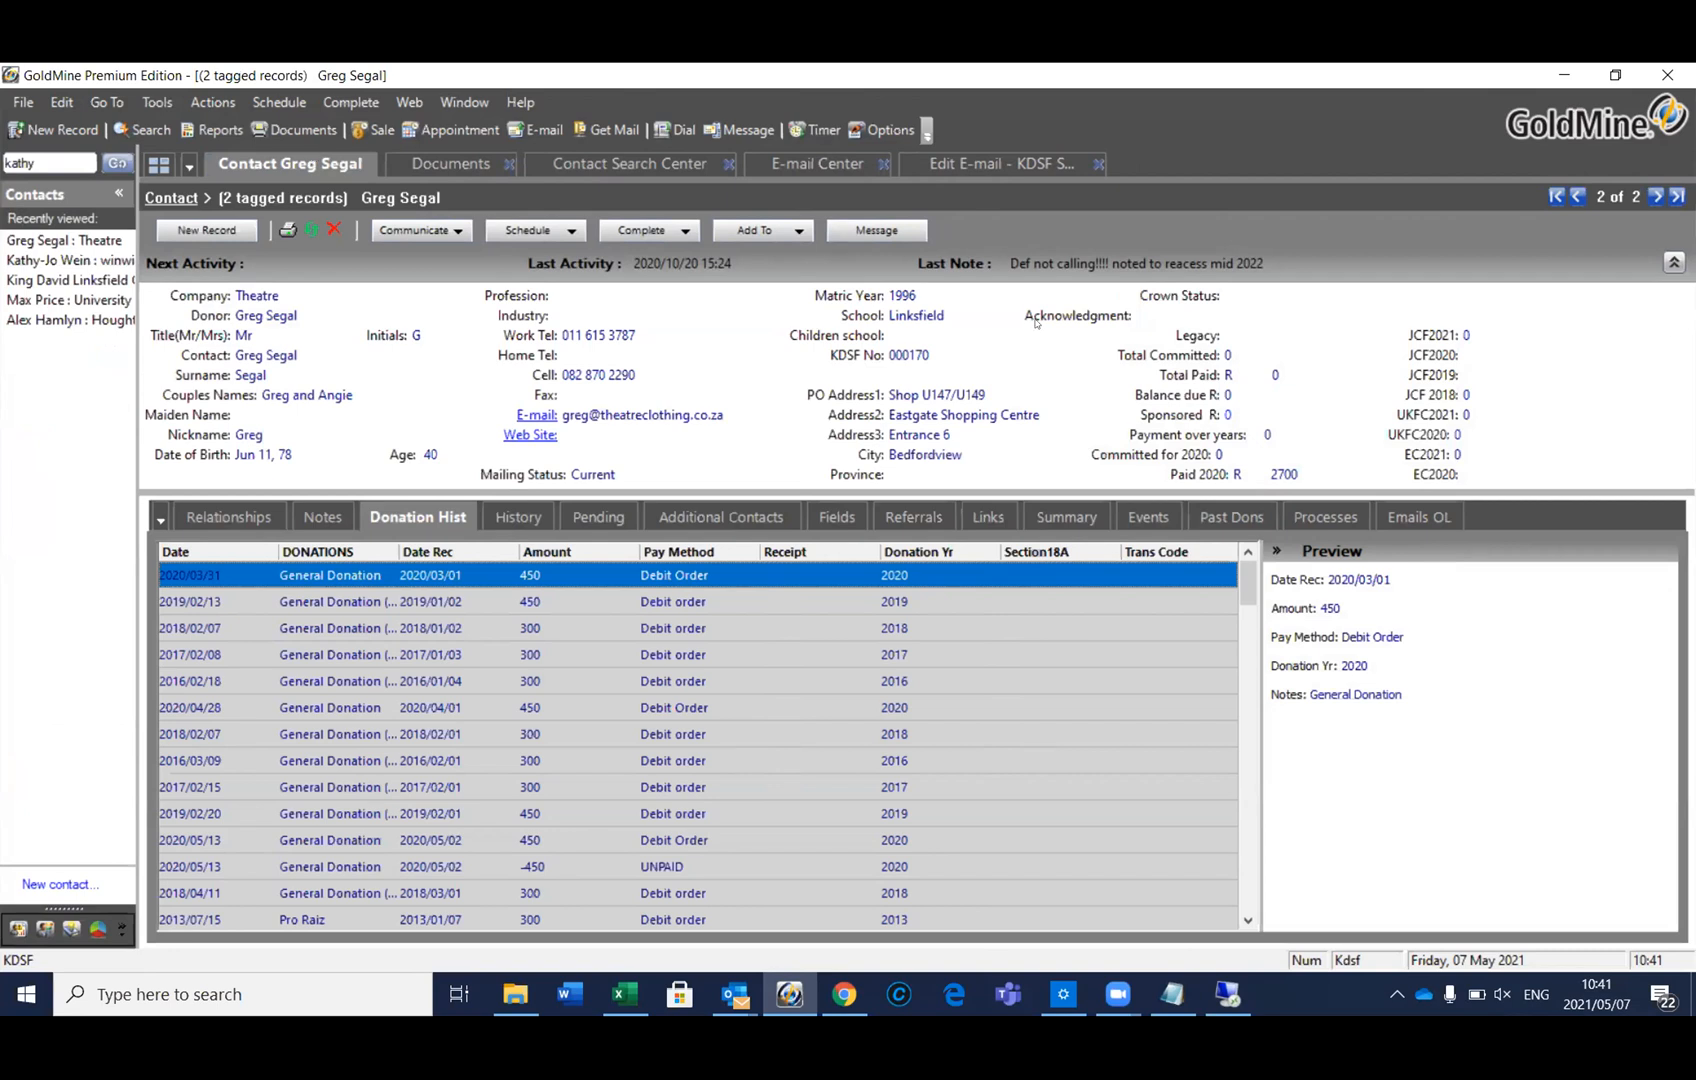
# Step through both tagged donor records with the navigation arrows, then open the Actions menu
pyautogui.click(1576, 196)
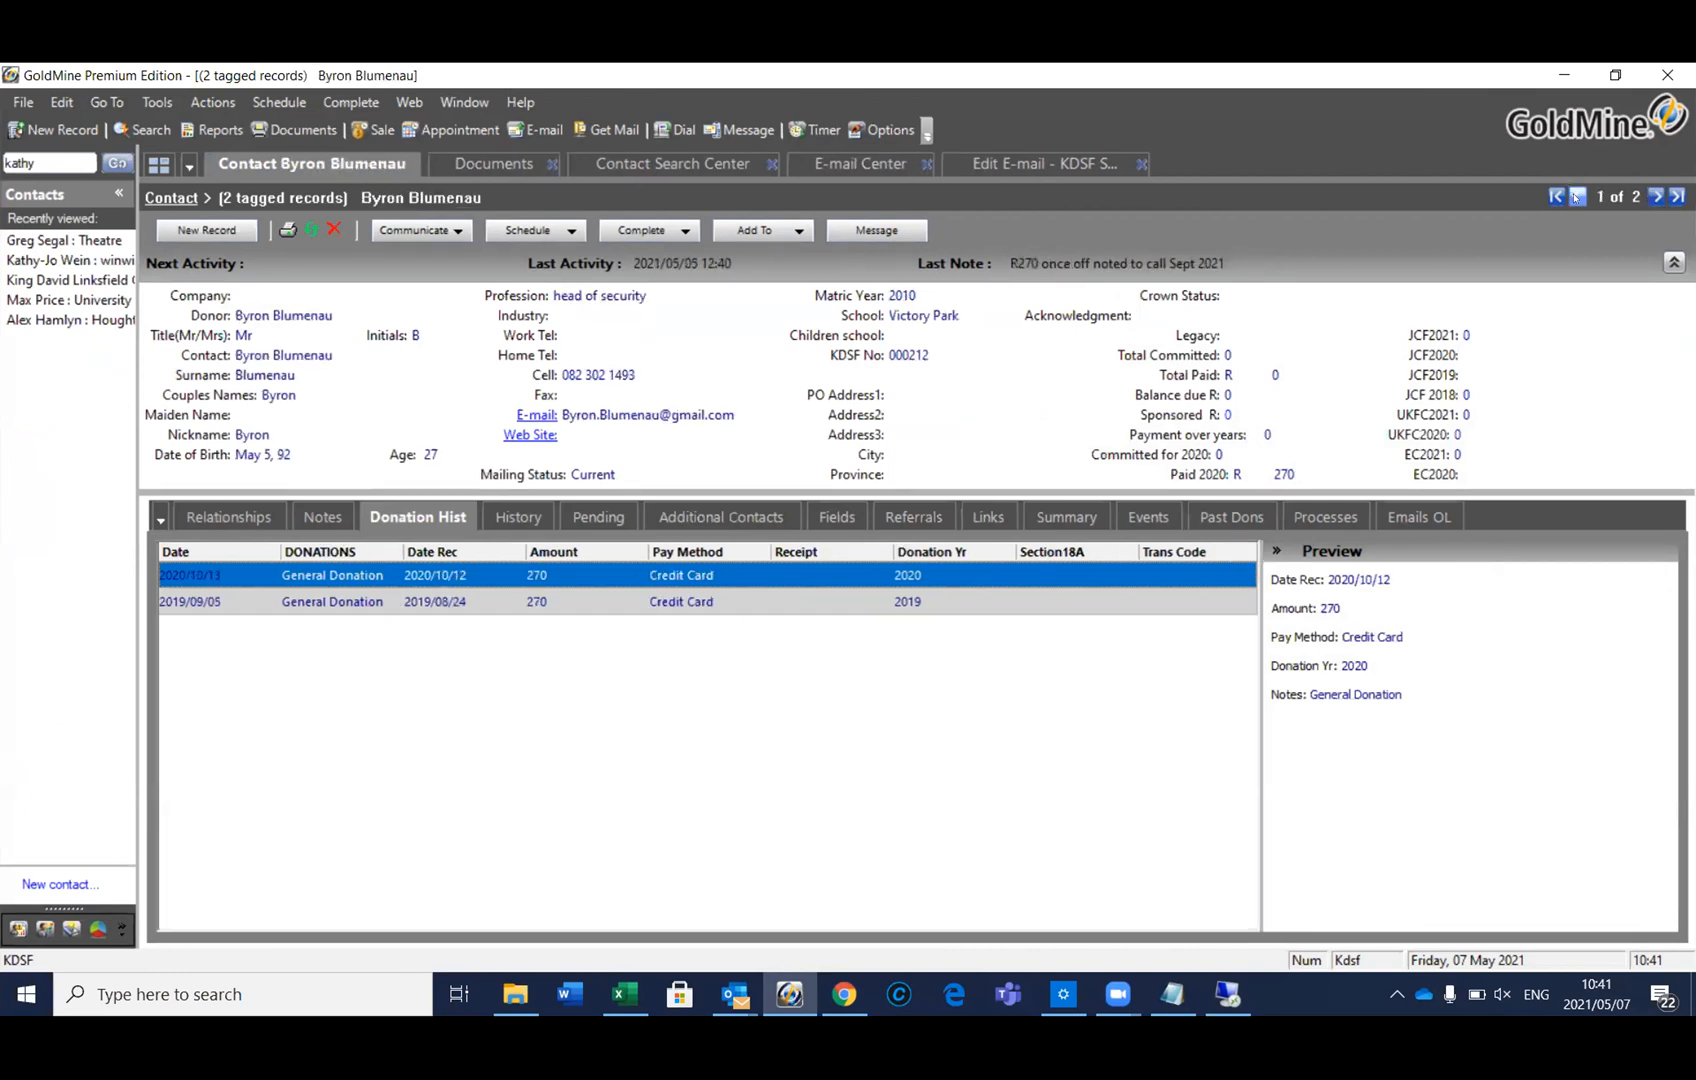
pyautogui.click(1656, 196)
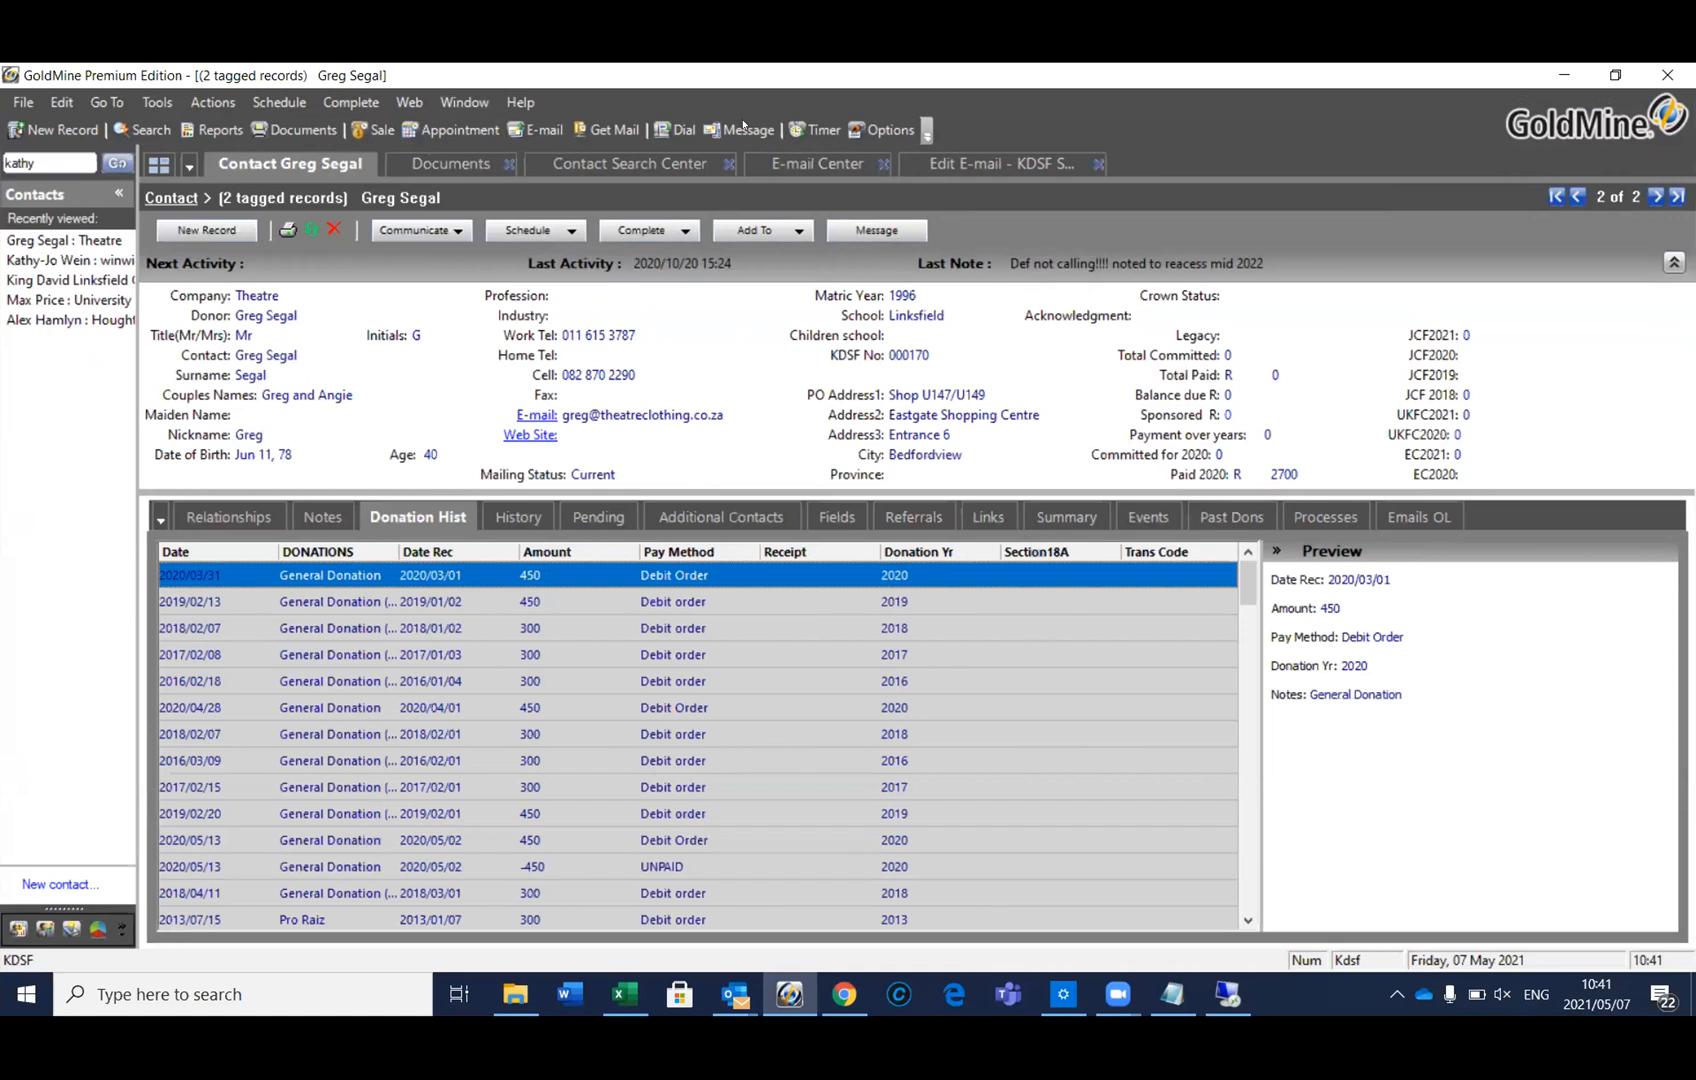
pyautogui.click(205, 101)
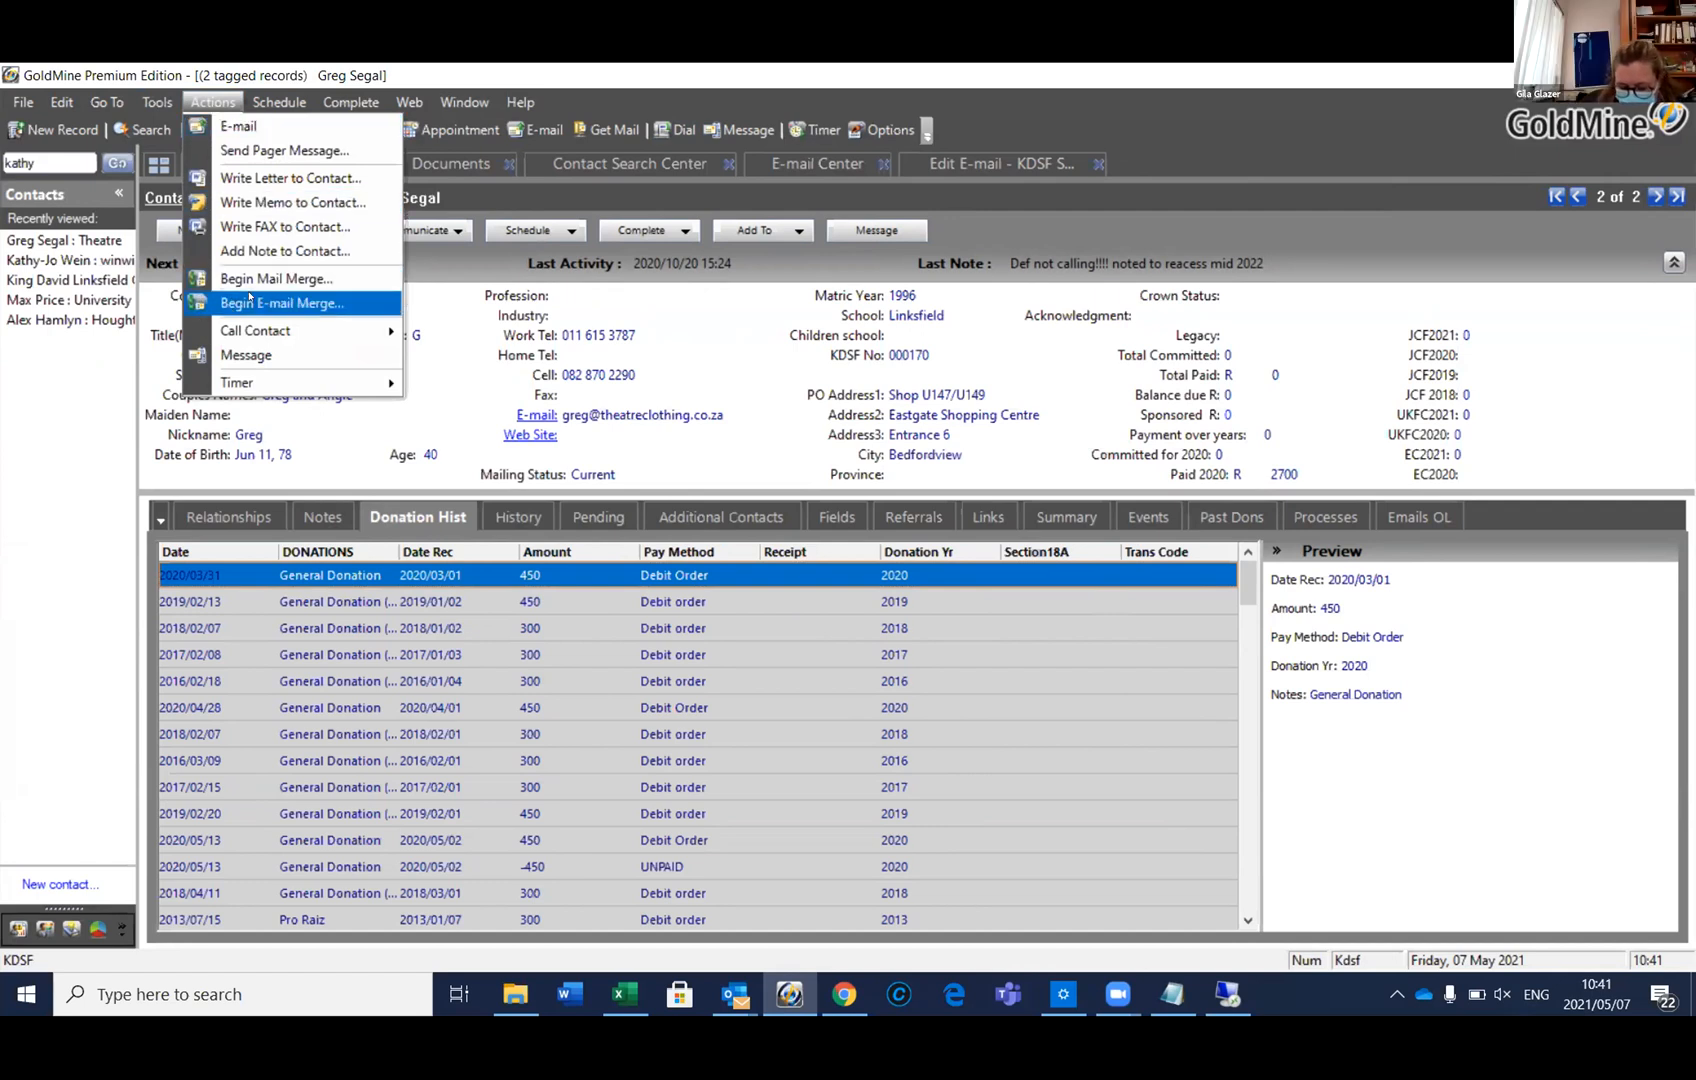
# Start an e-mail merge, pick the KDSF Section 18A. template, then cancel the setup
pyautogui.click(249, 301)
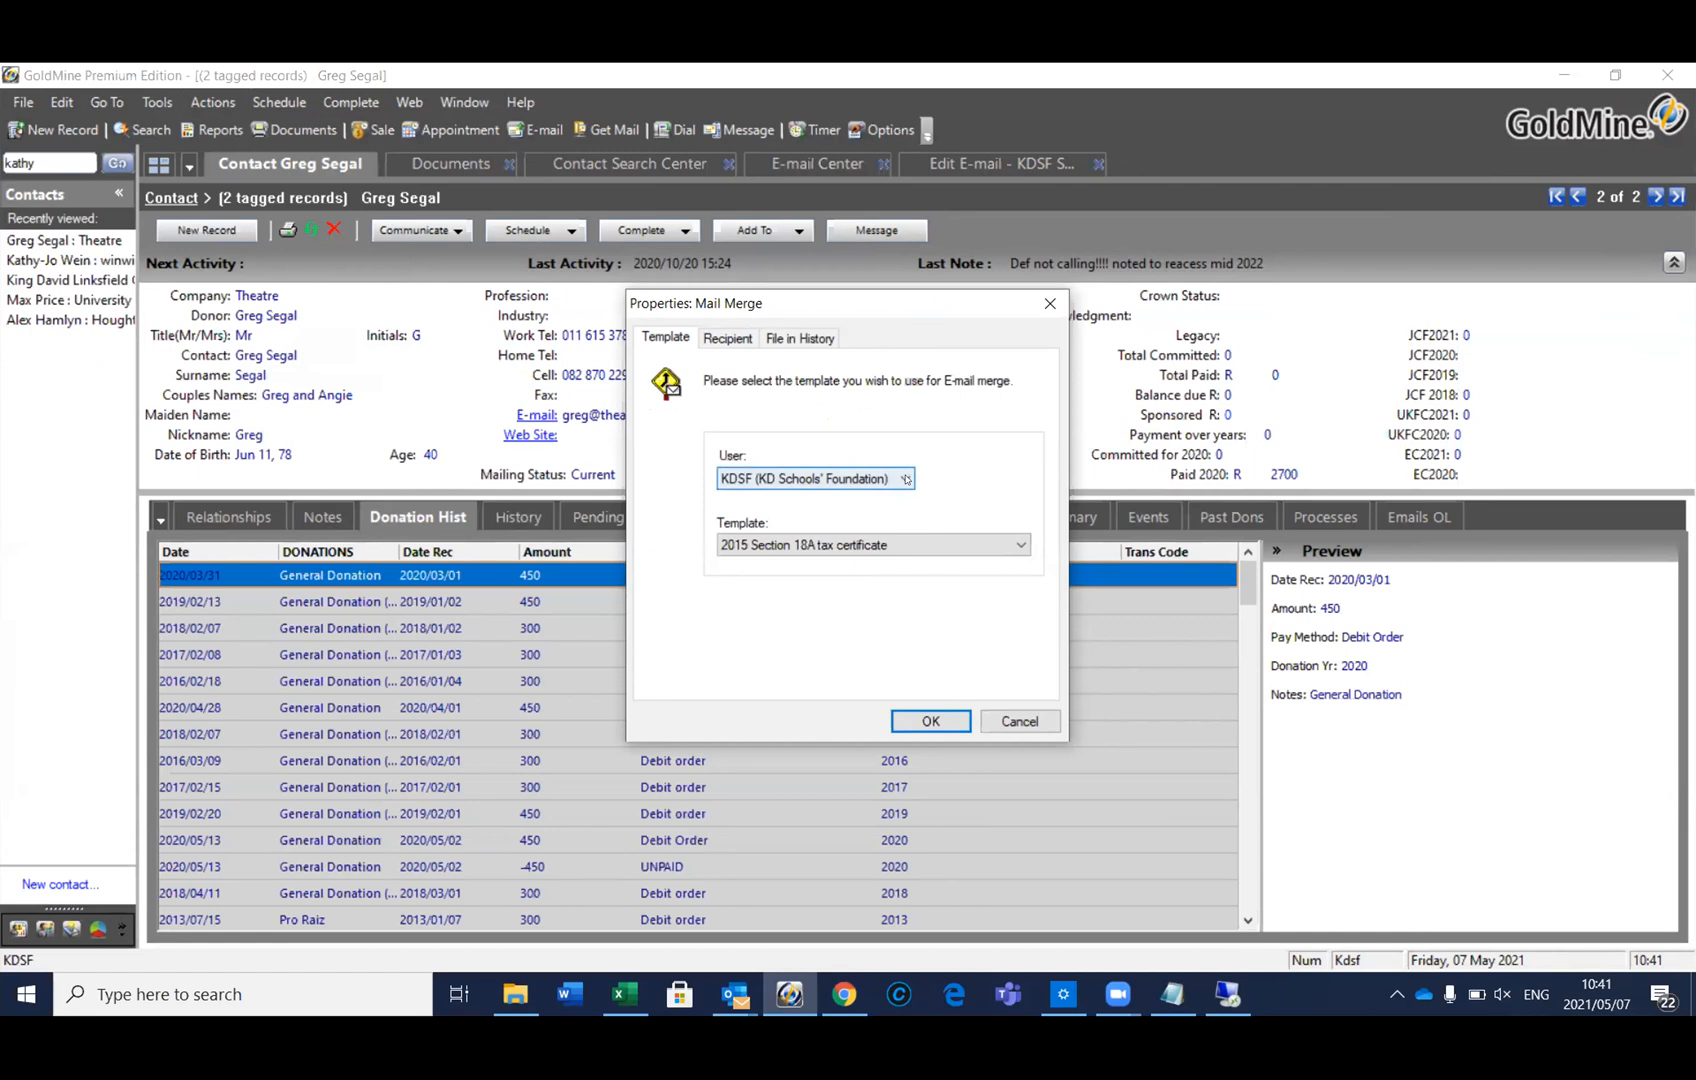
pyautogui.click(1020, 546)
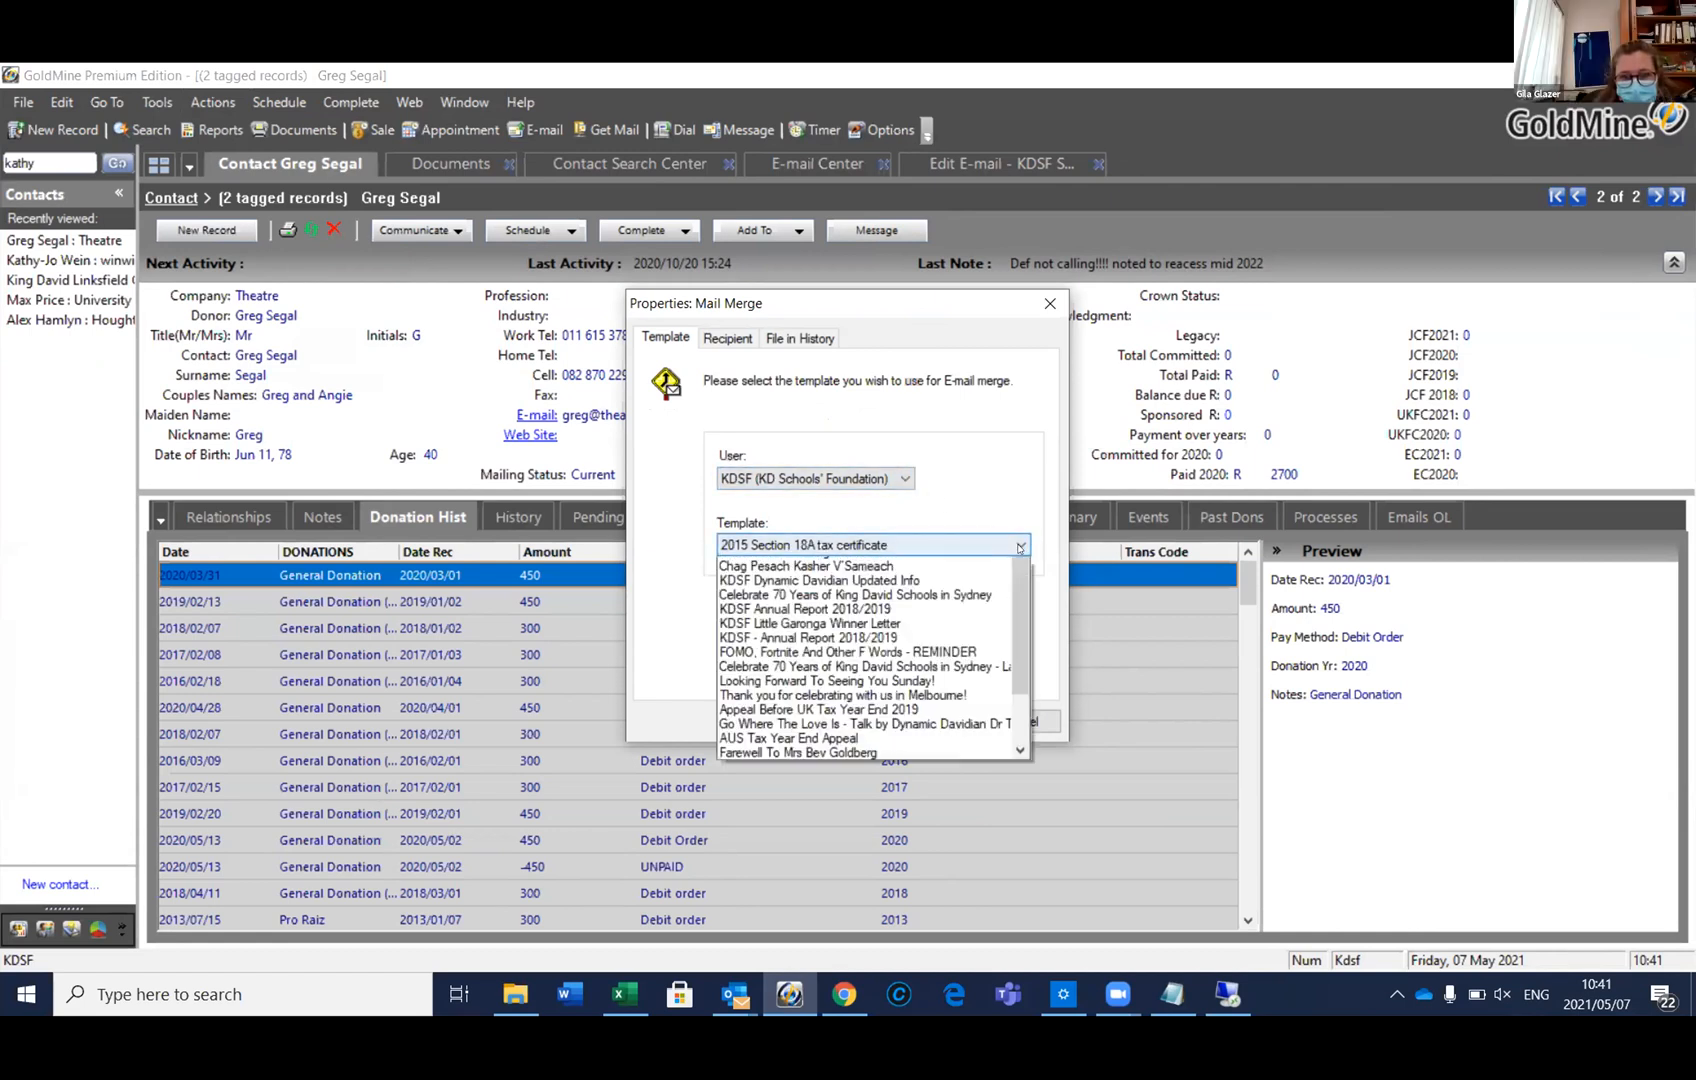
pyautogui.scroll(-1, 785, 722)
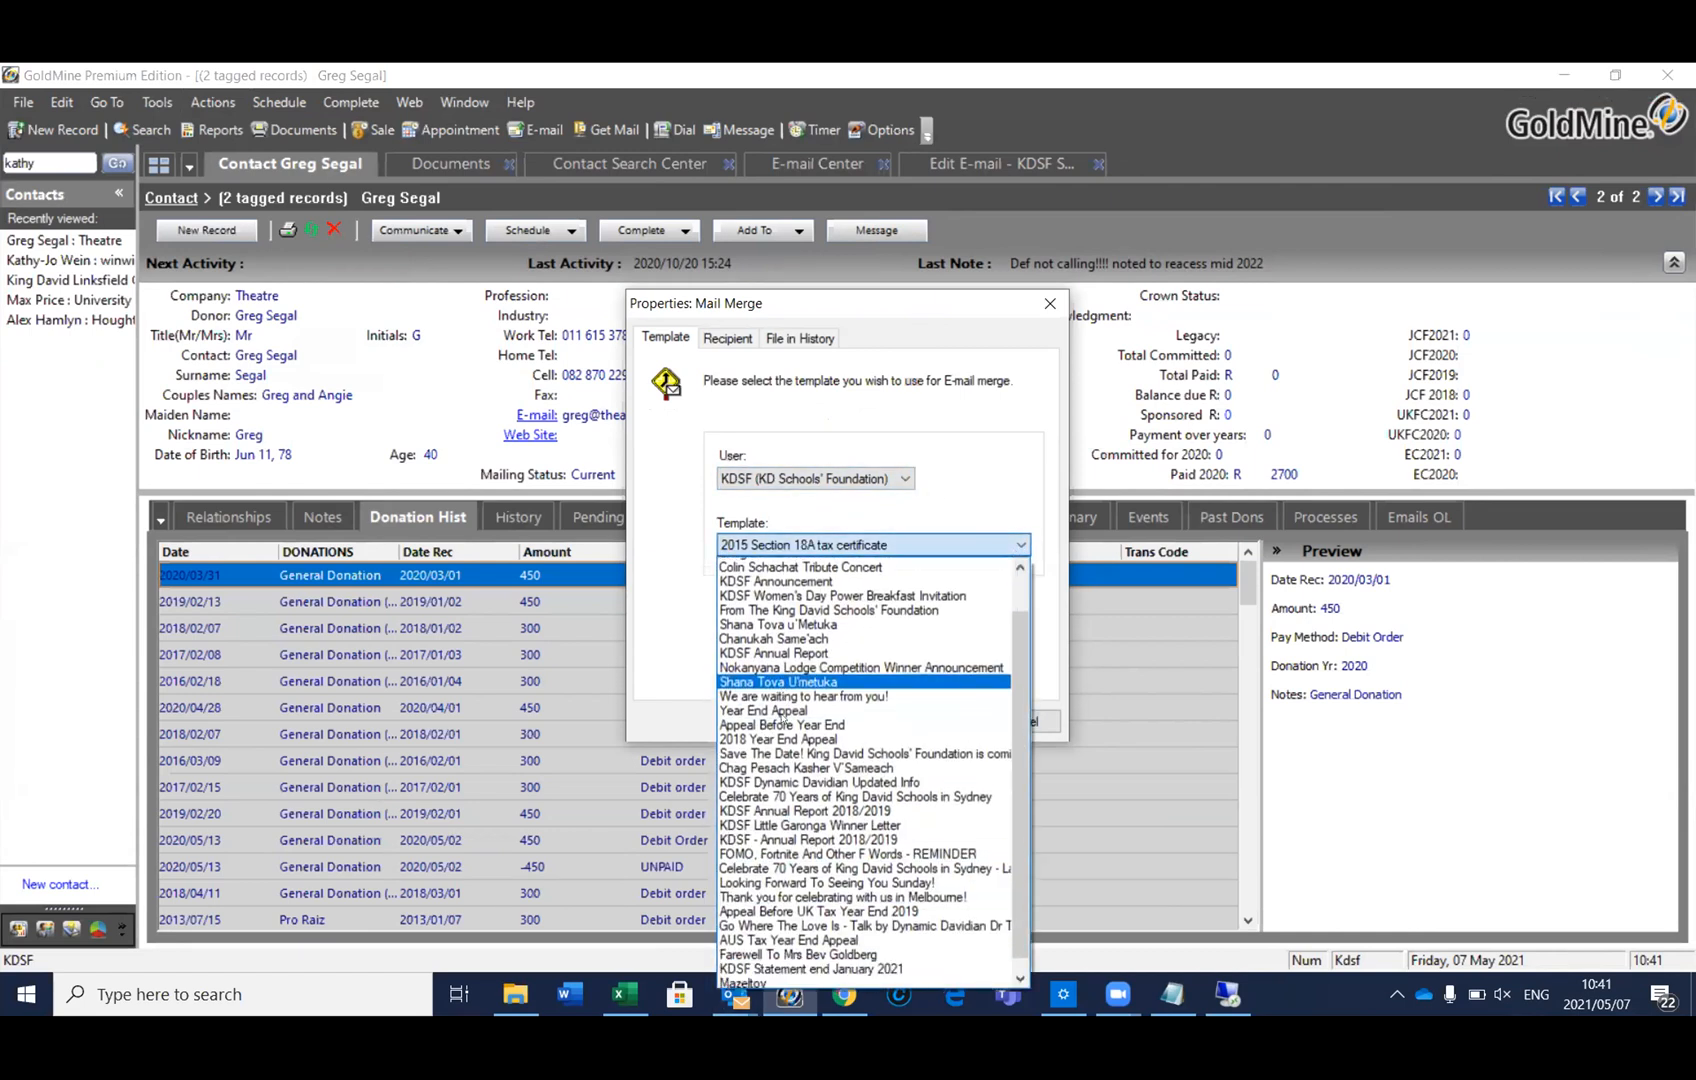
pyautogui.scroll(-2, 785, 722)
pyautogui.click(766, 983)
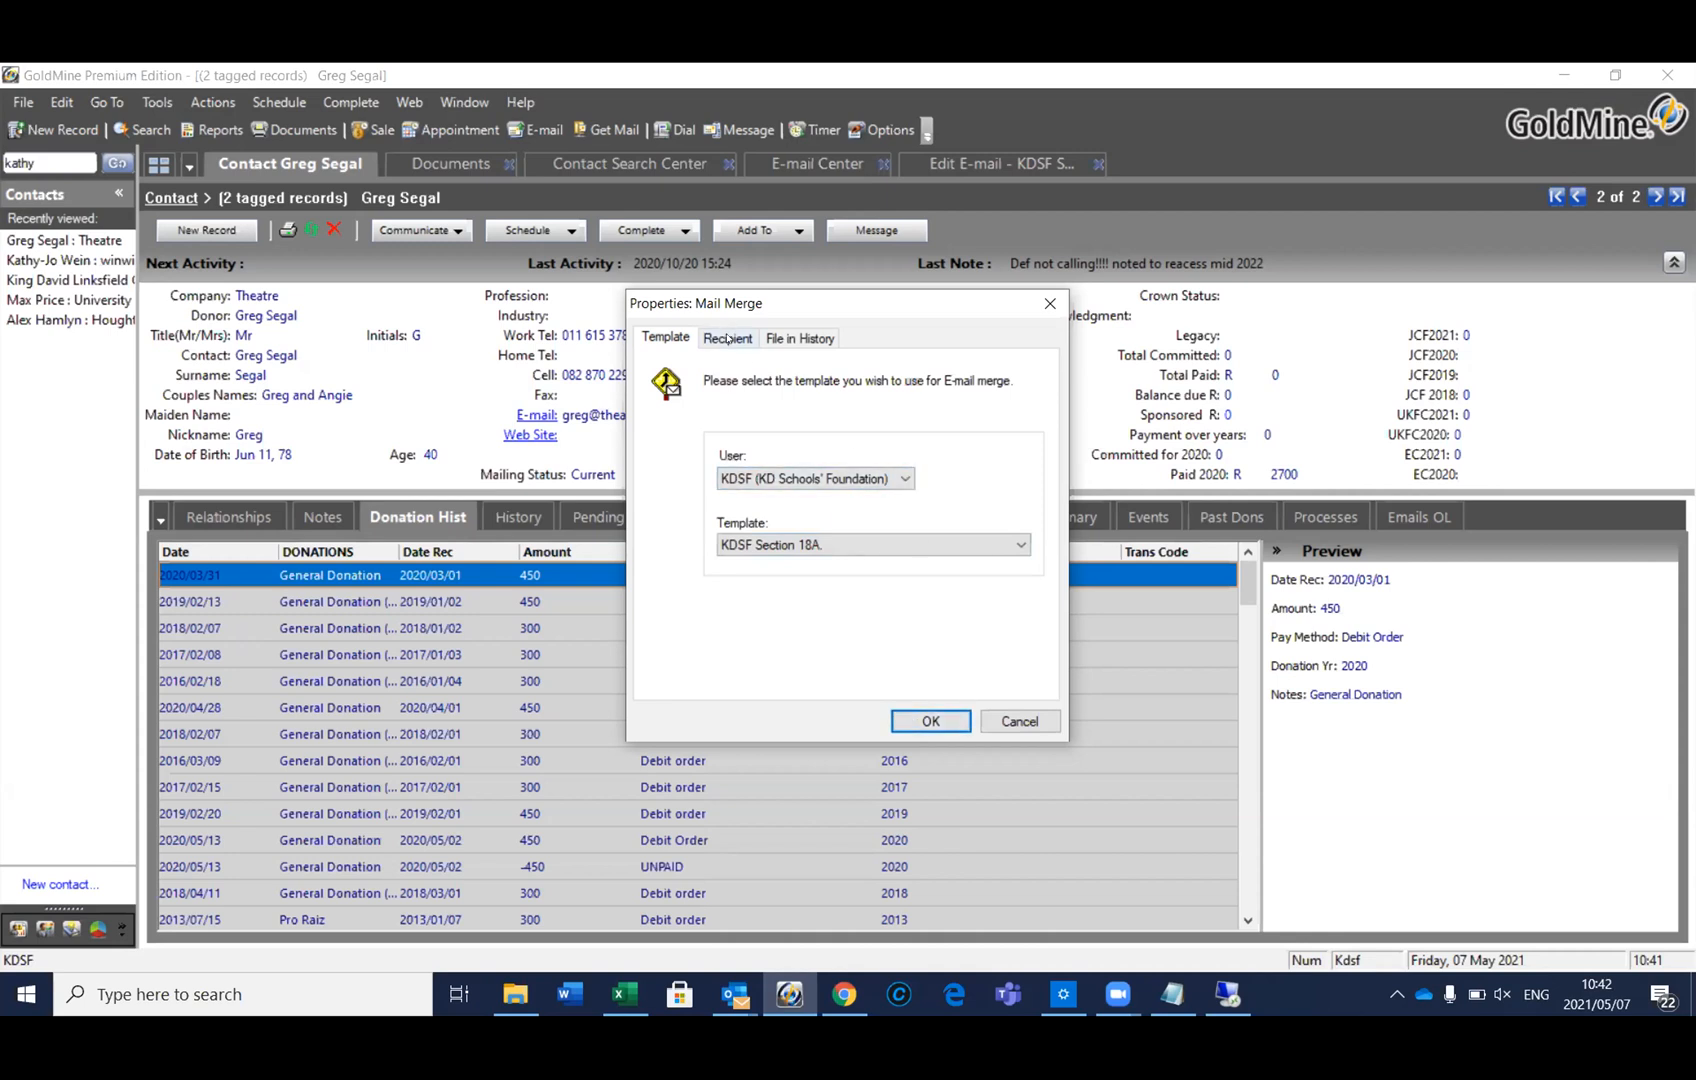
pyautogui.press('Escape')
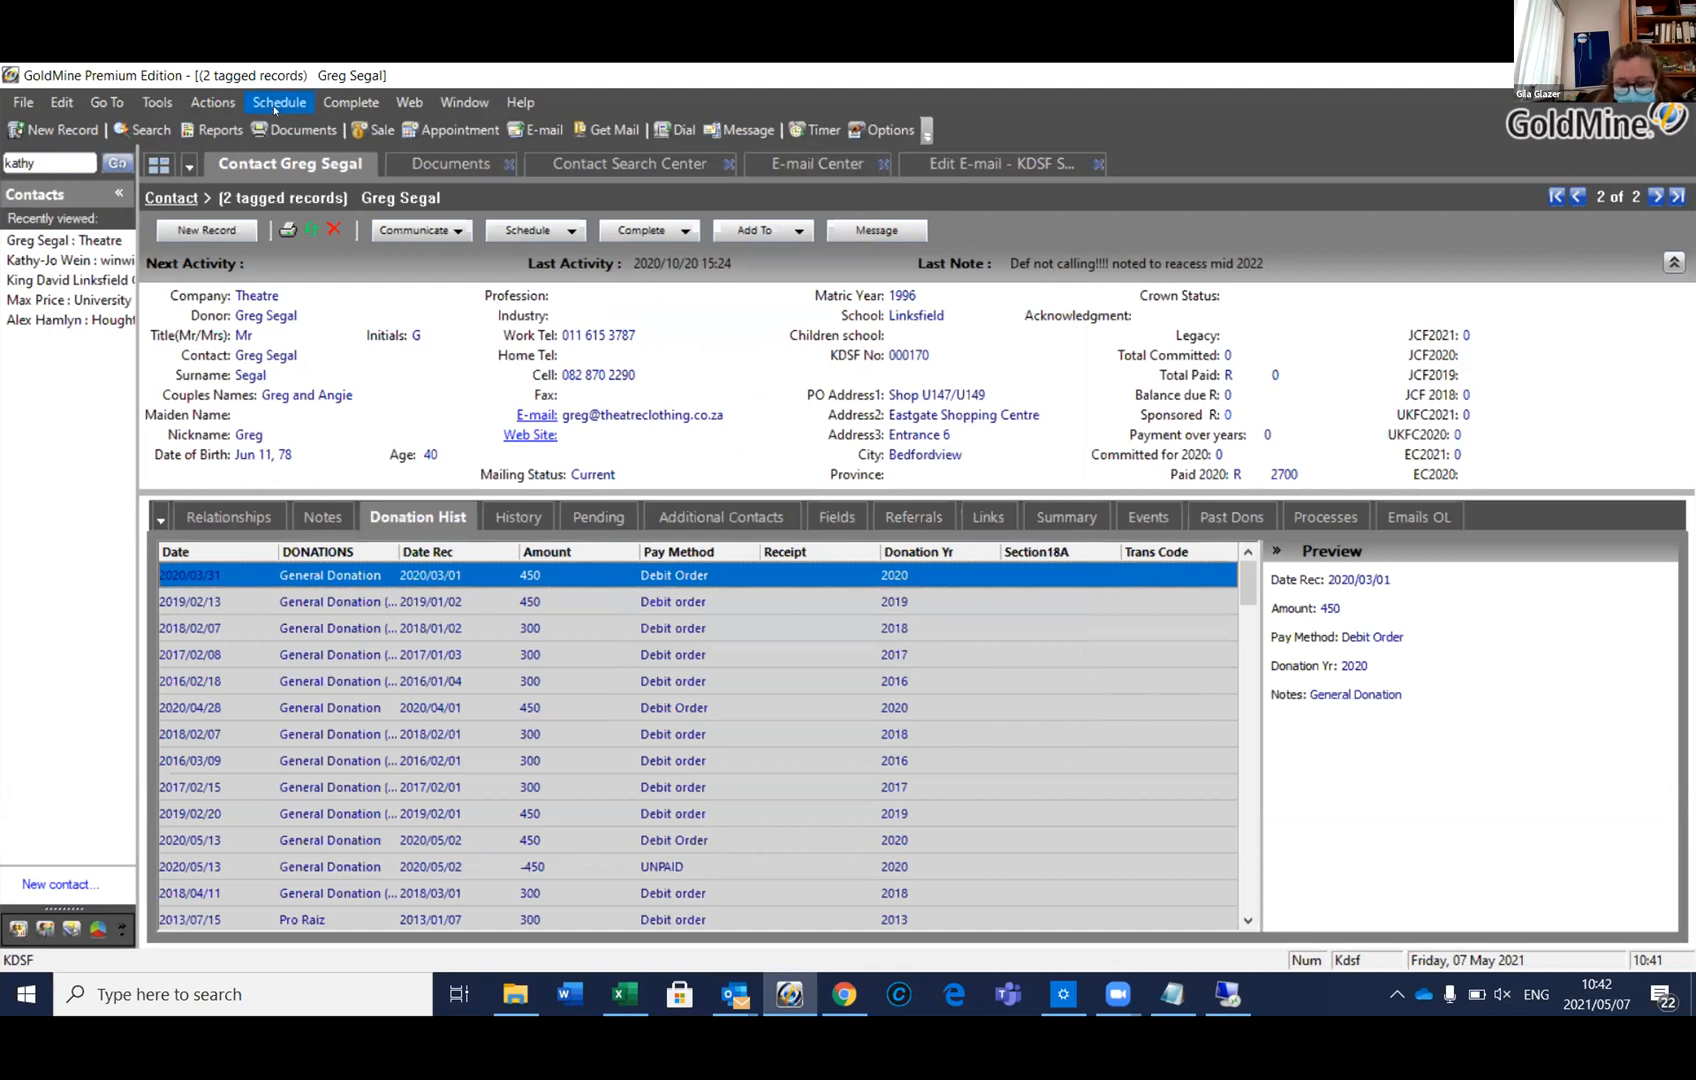
pyautogui.click(213, 102)
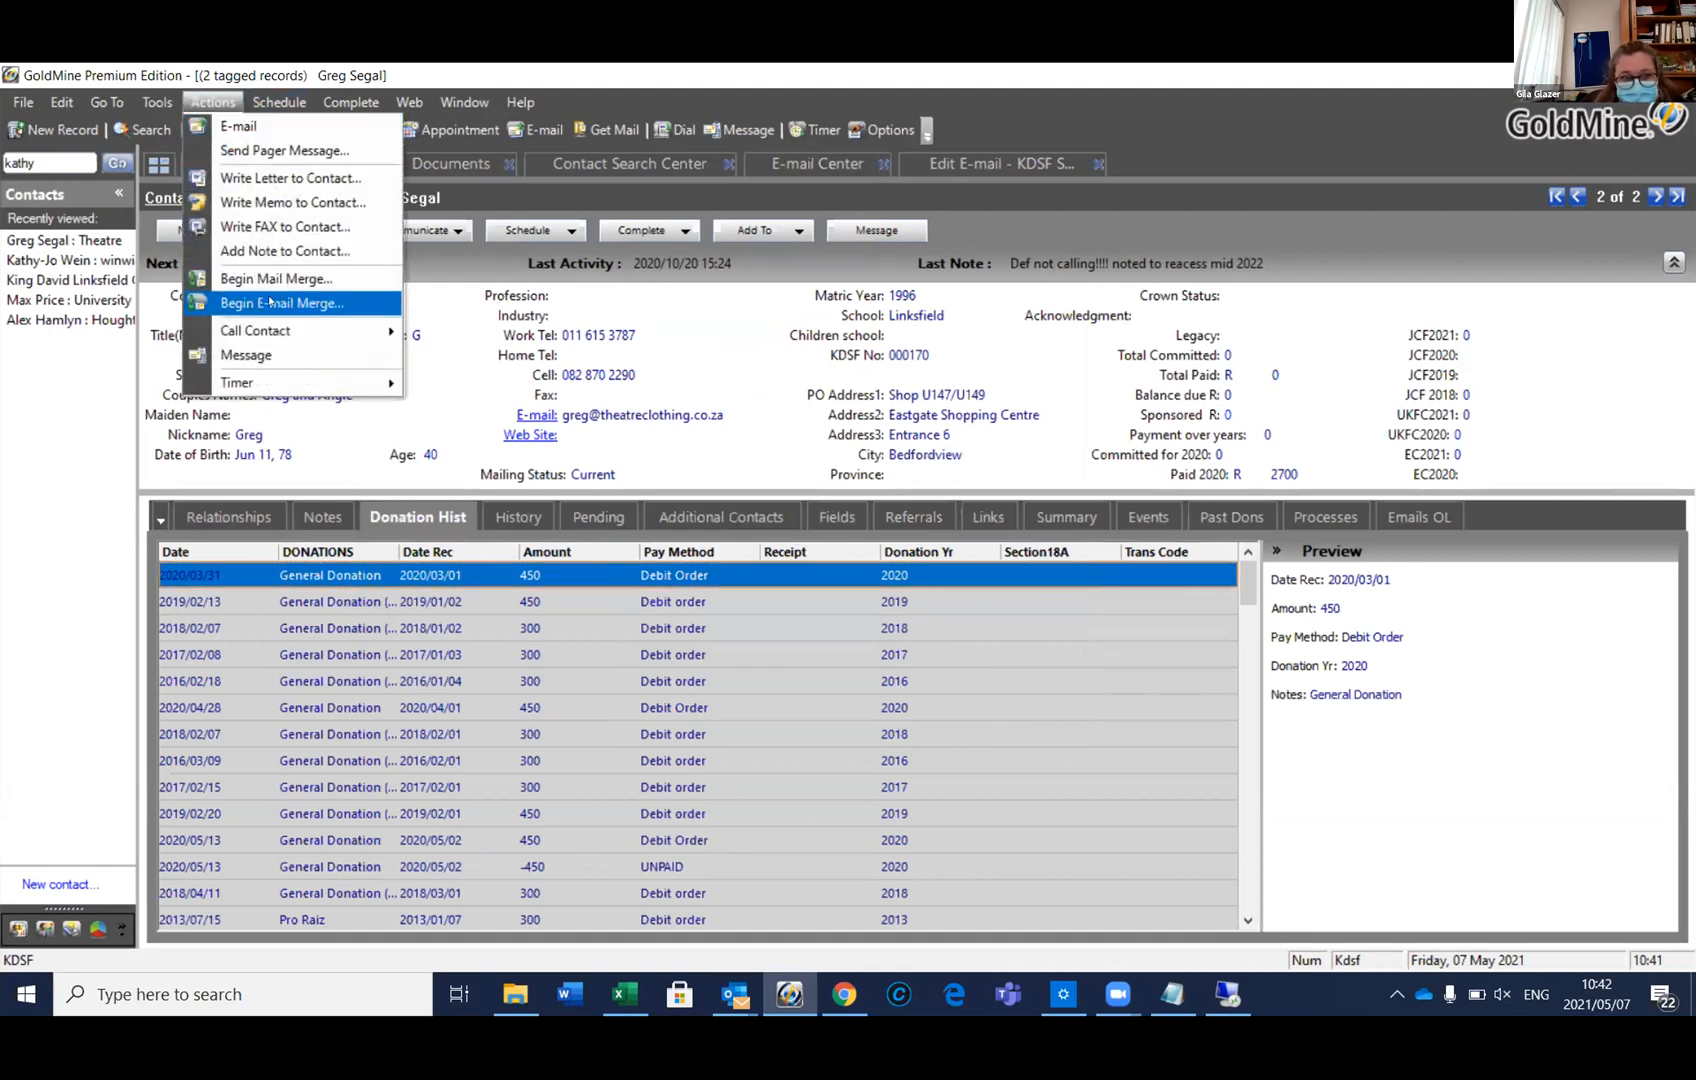
pyautogui.click(268, 302)
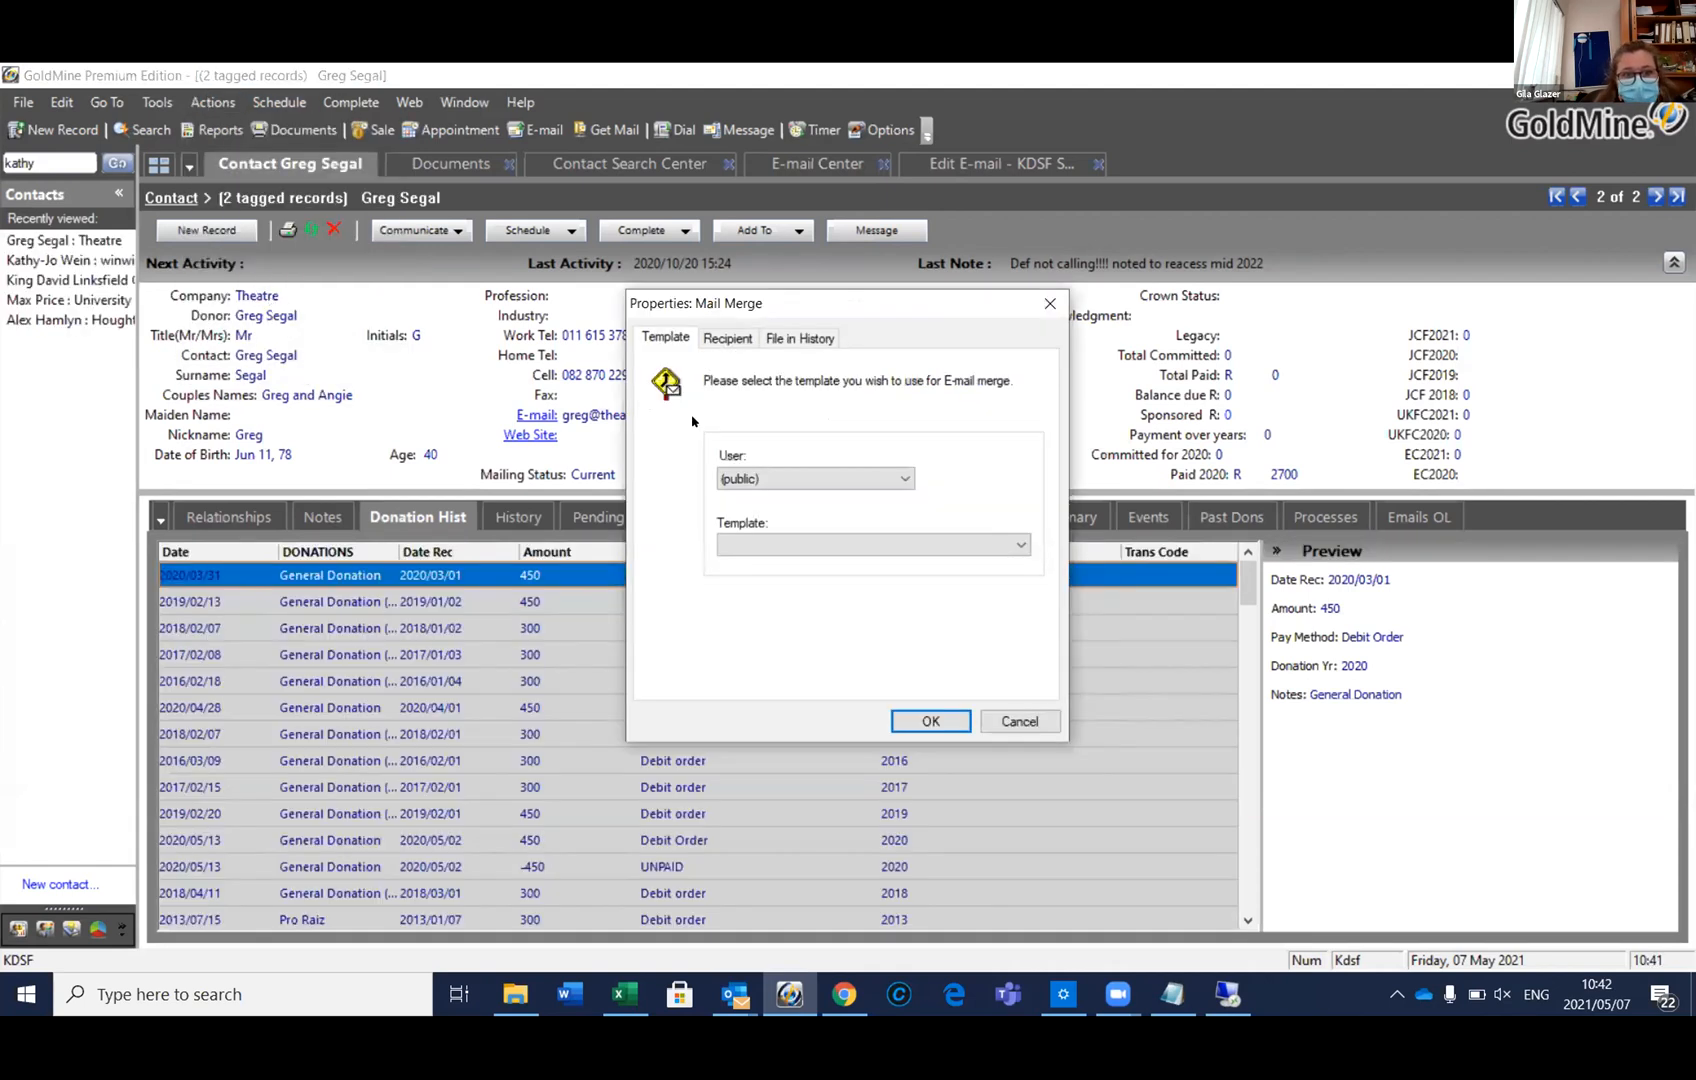
pyautogui.click(1019, 721)
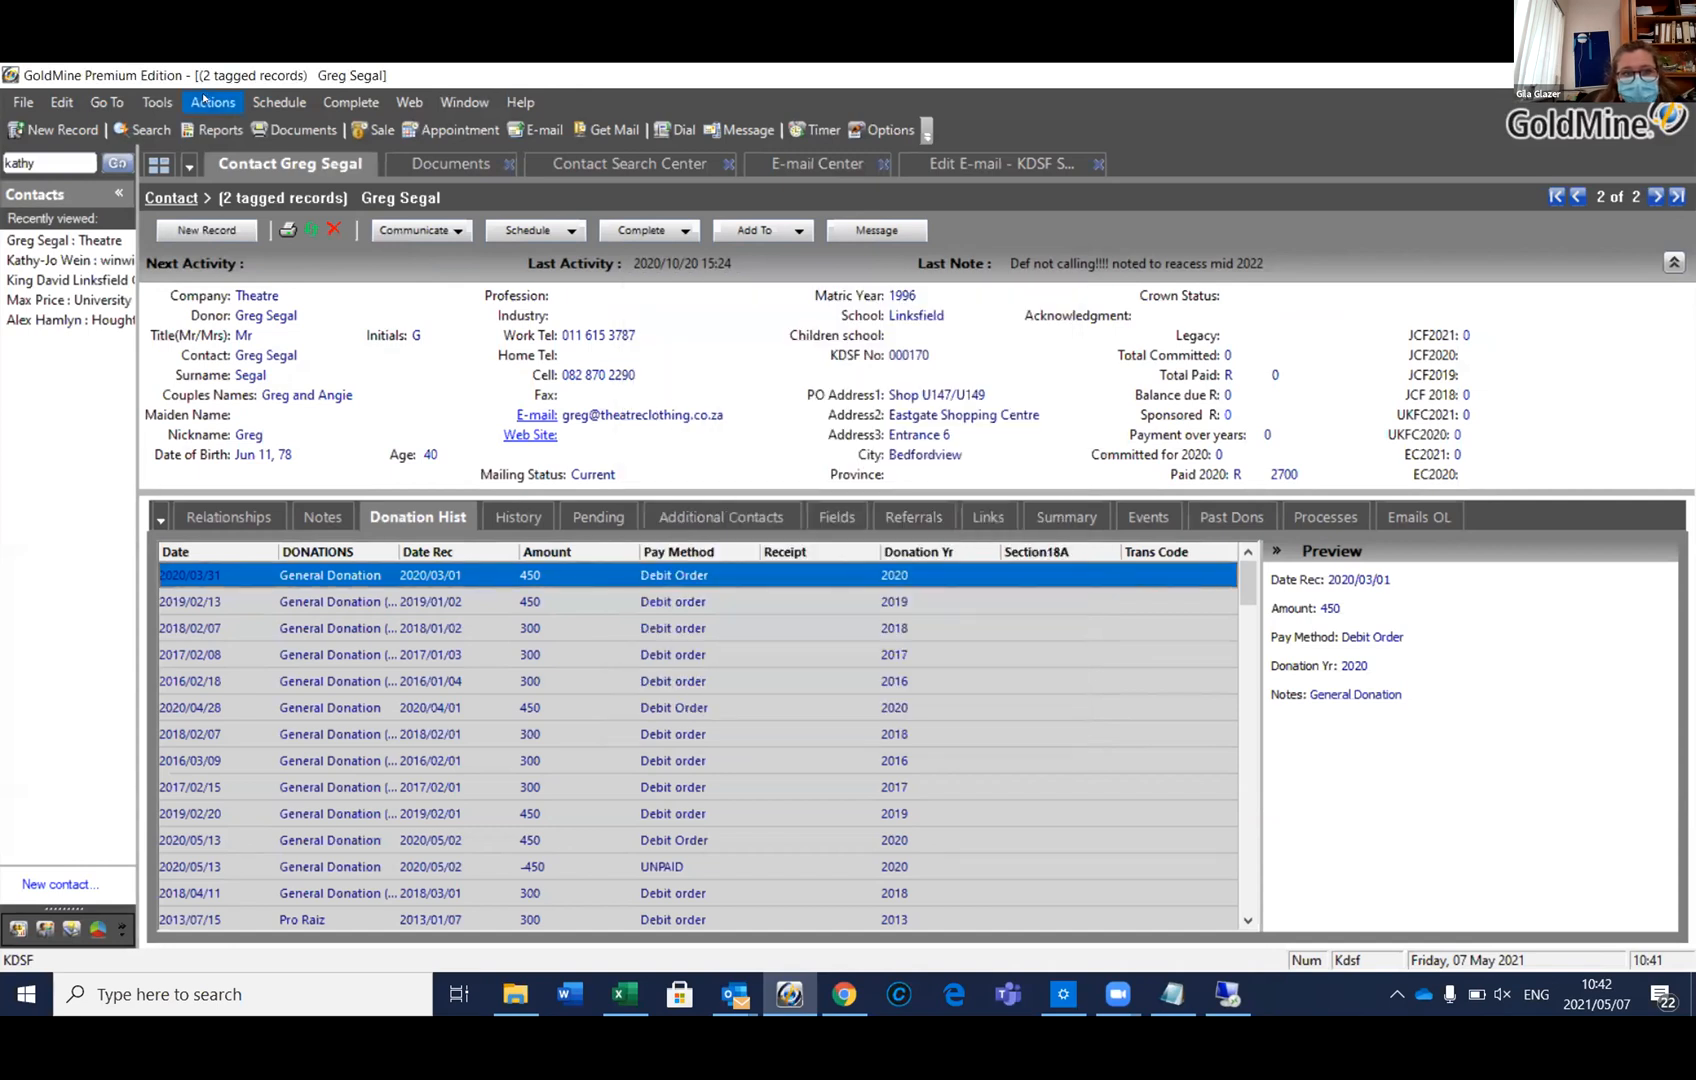
# Restart the e-mail merge with user KDSF and template KDSF Section 18A., then run it
pyautogui.click(204, 100)
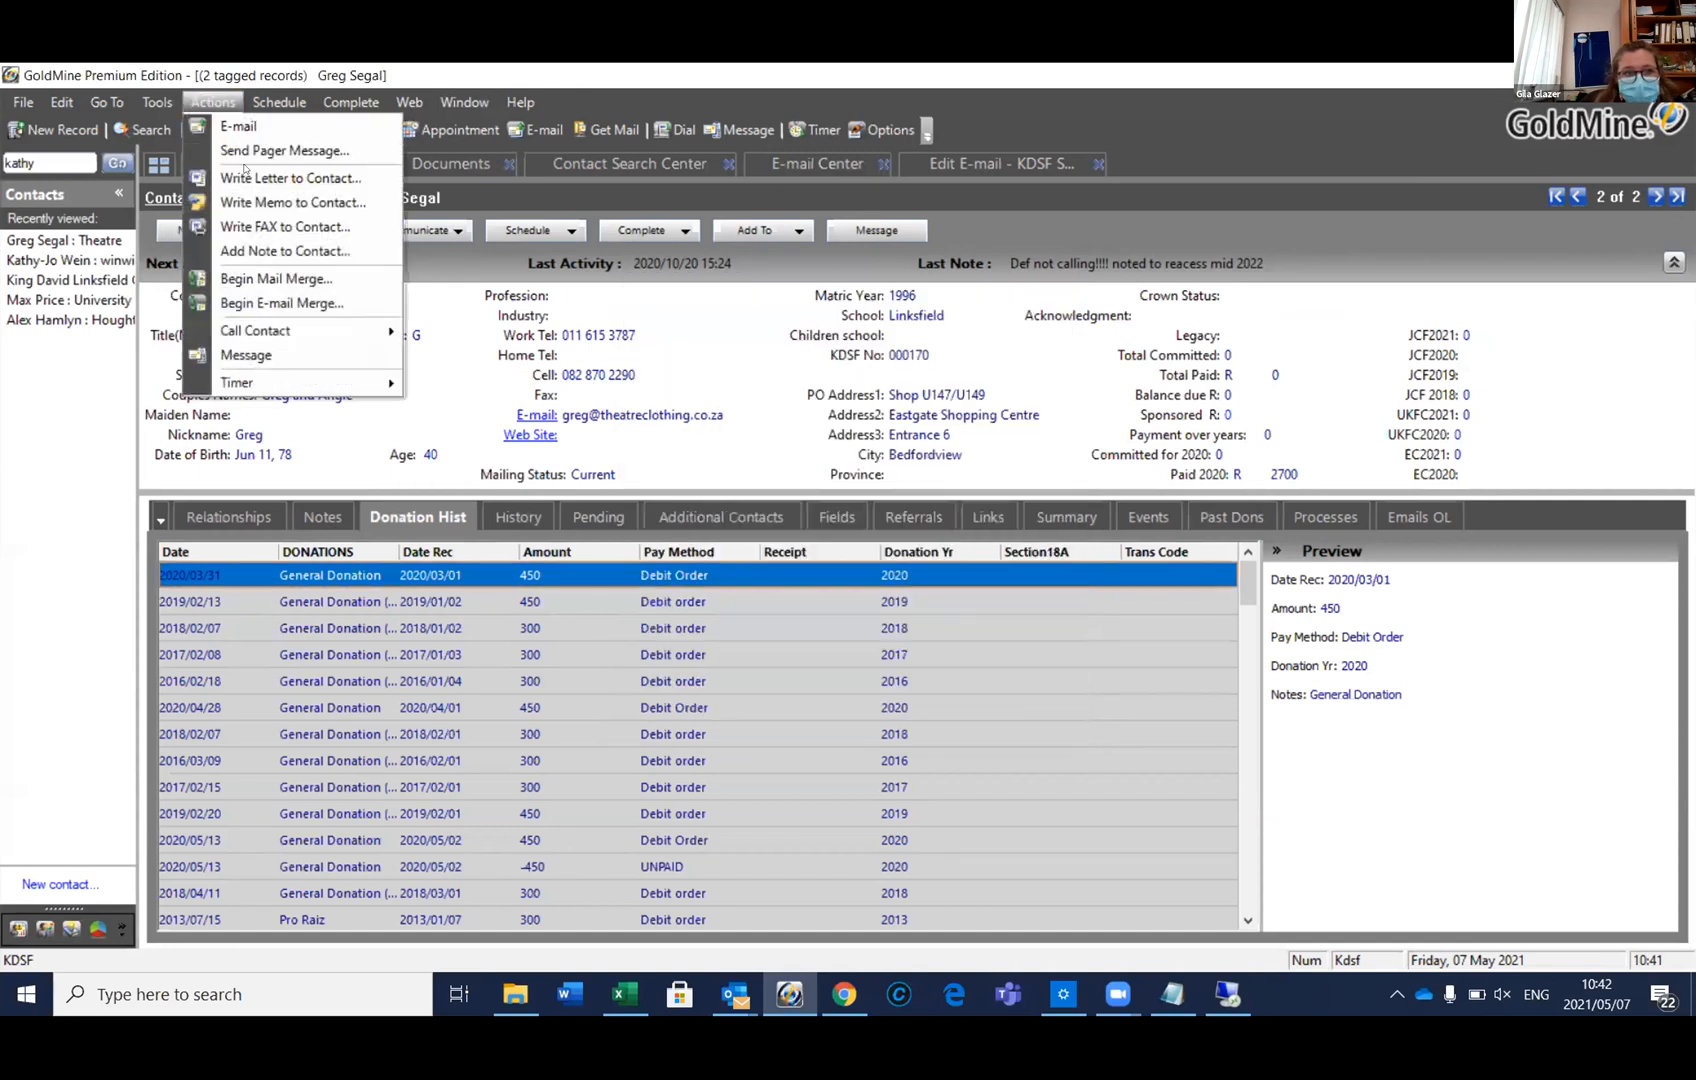
pyautogui.click(271, 305)
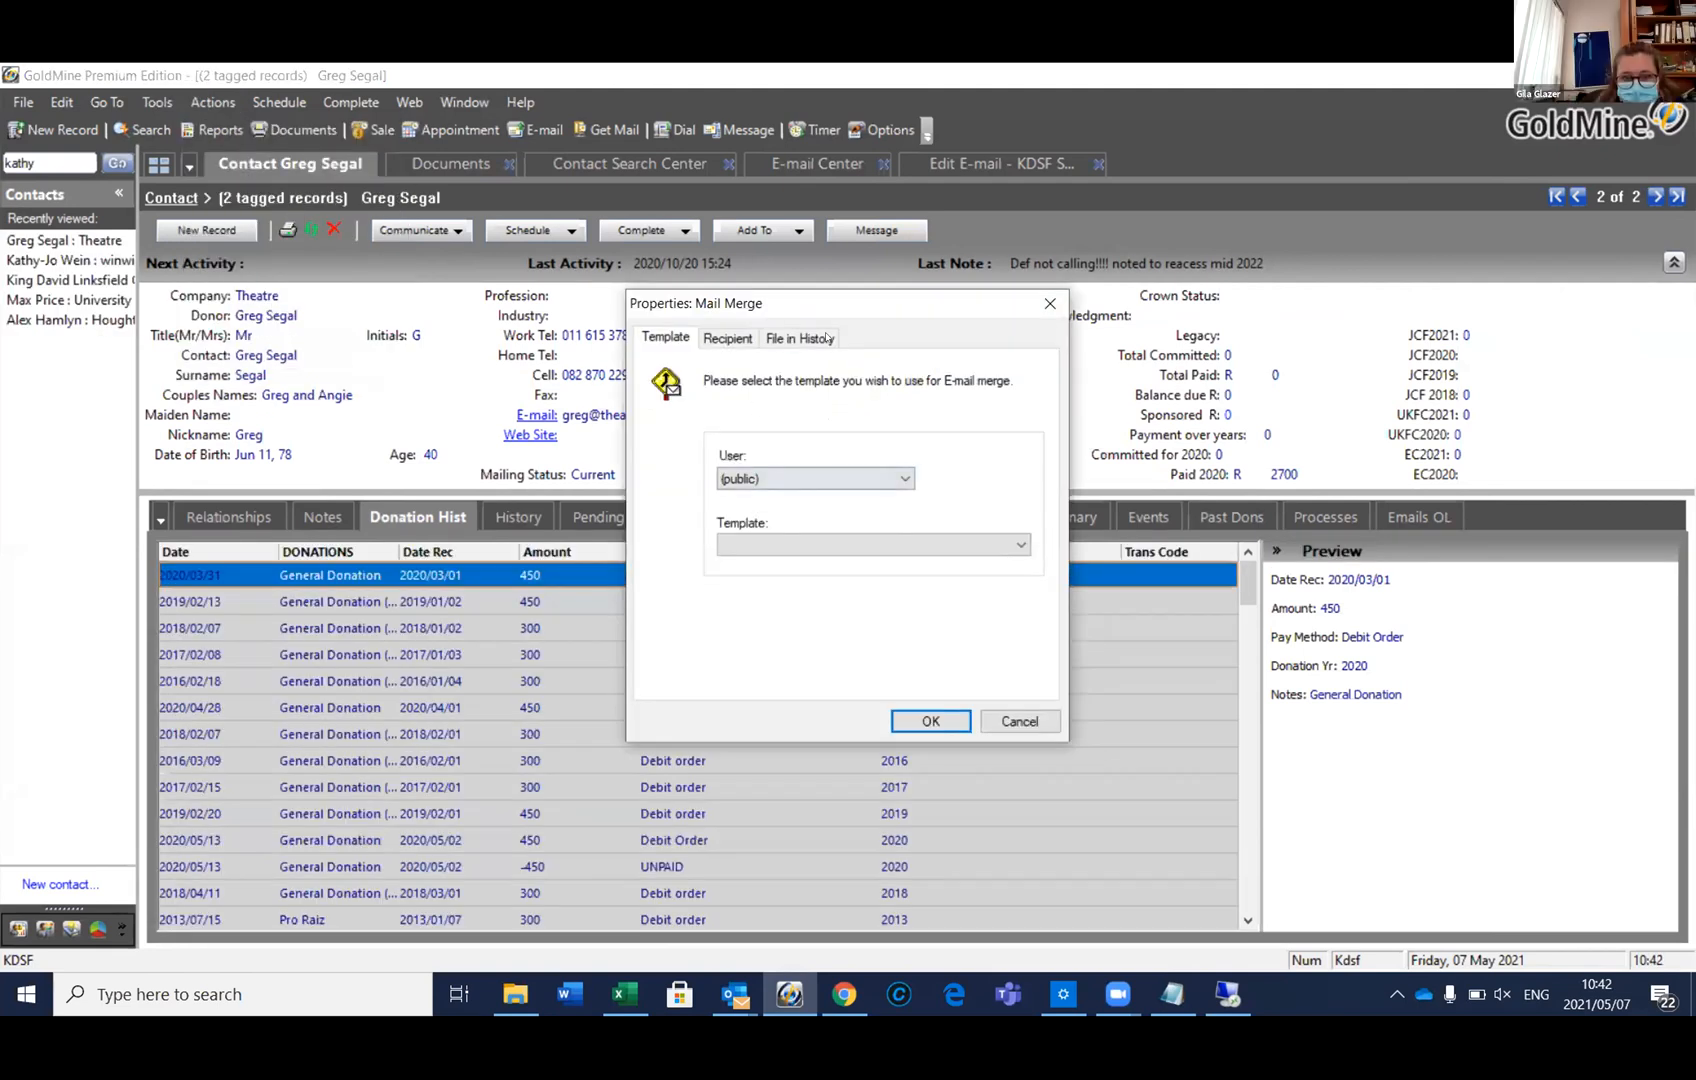
pyautogui.click(737, 337)
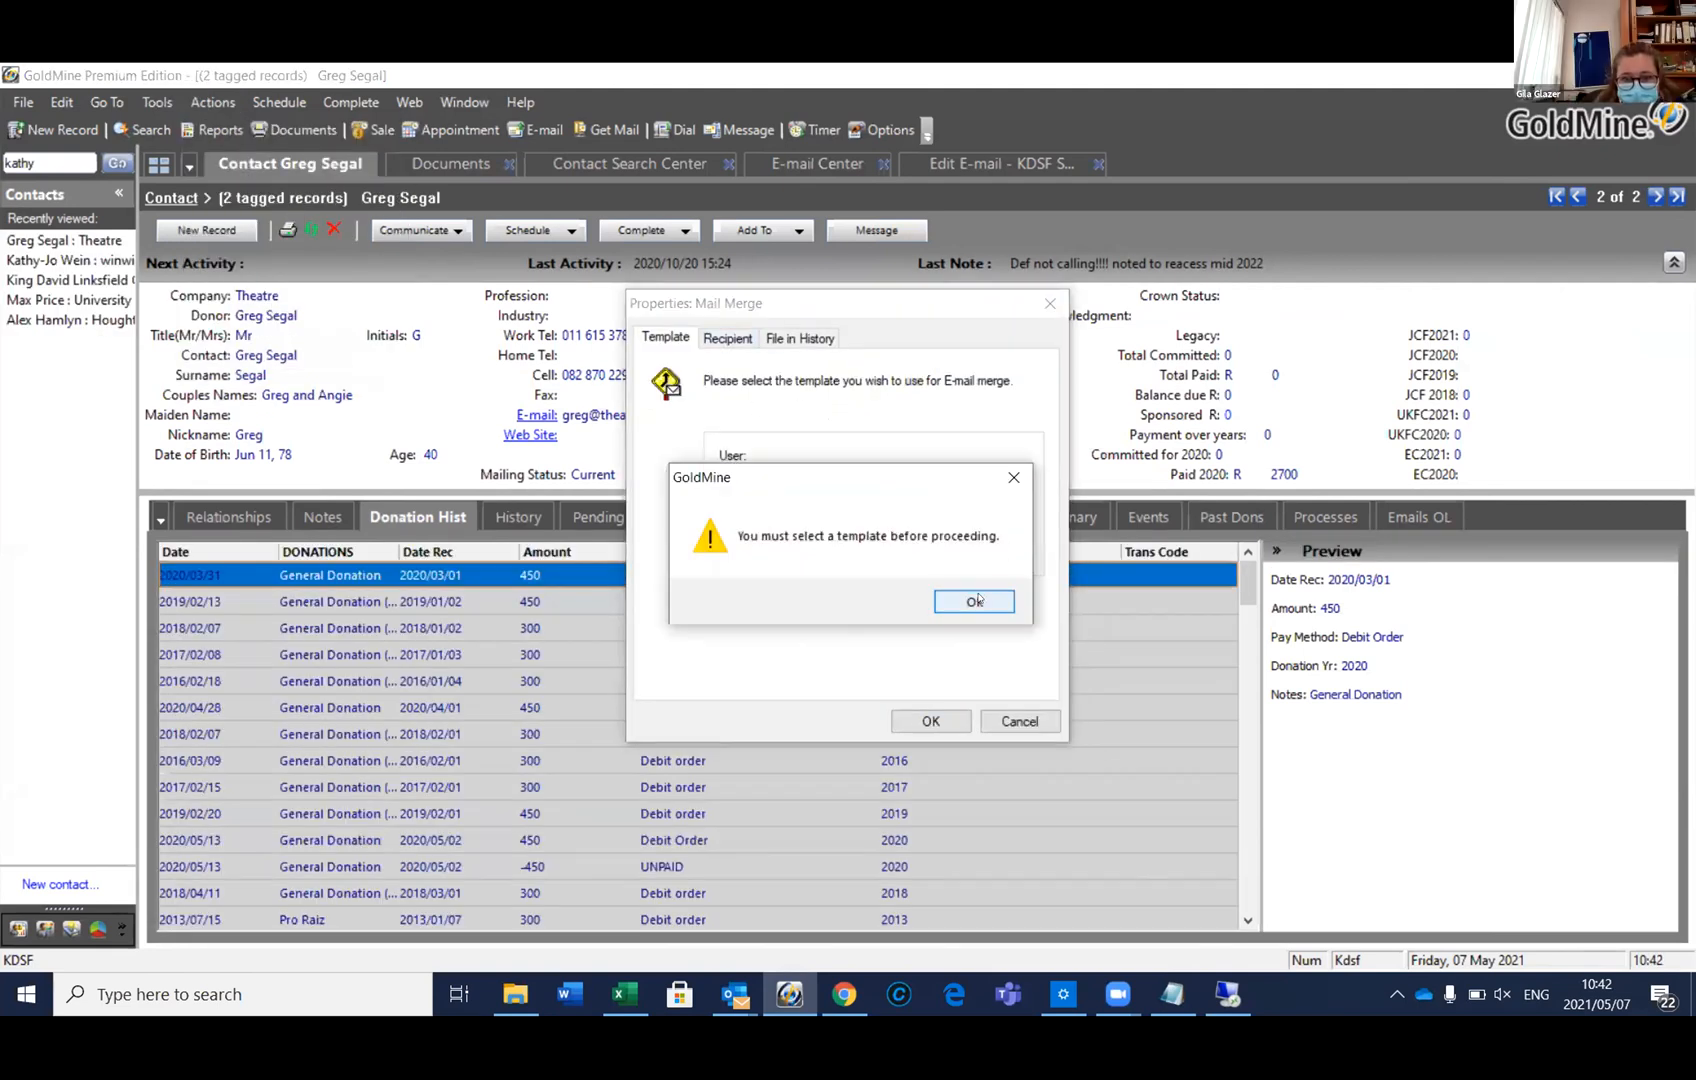
pyautogui.click(977, 597)
pyautogui.click(904, 478)
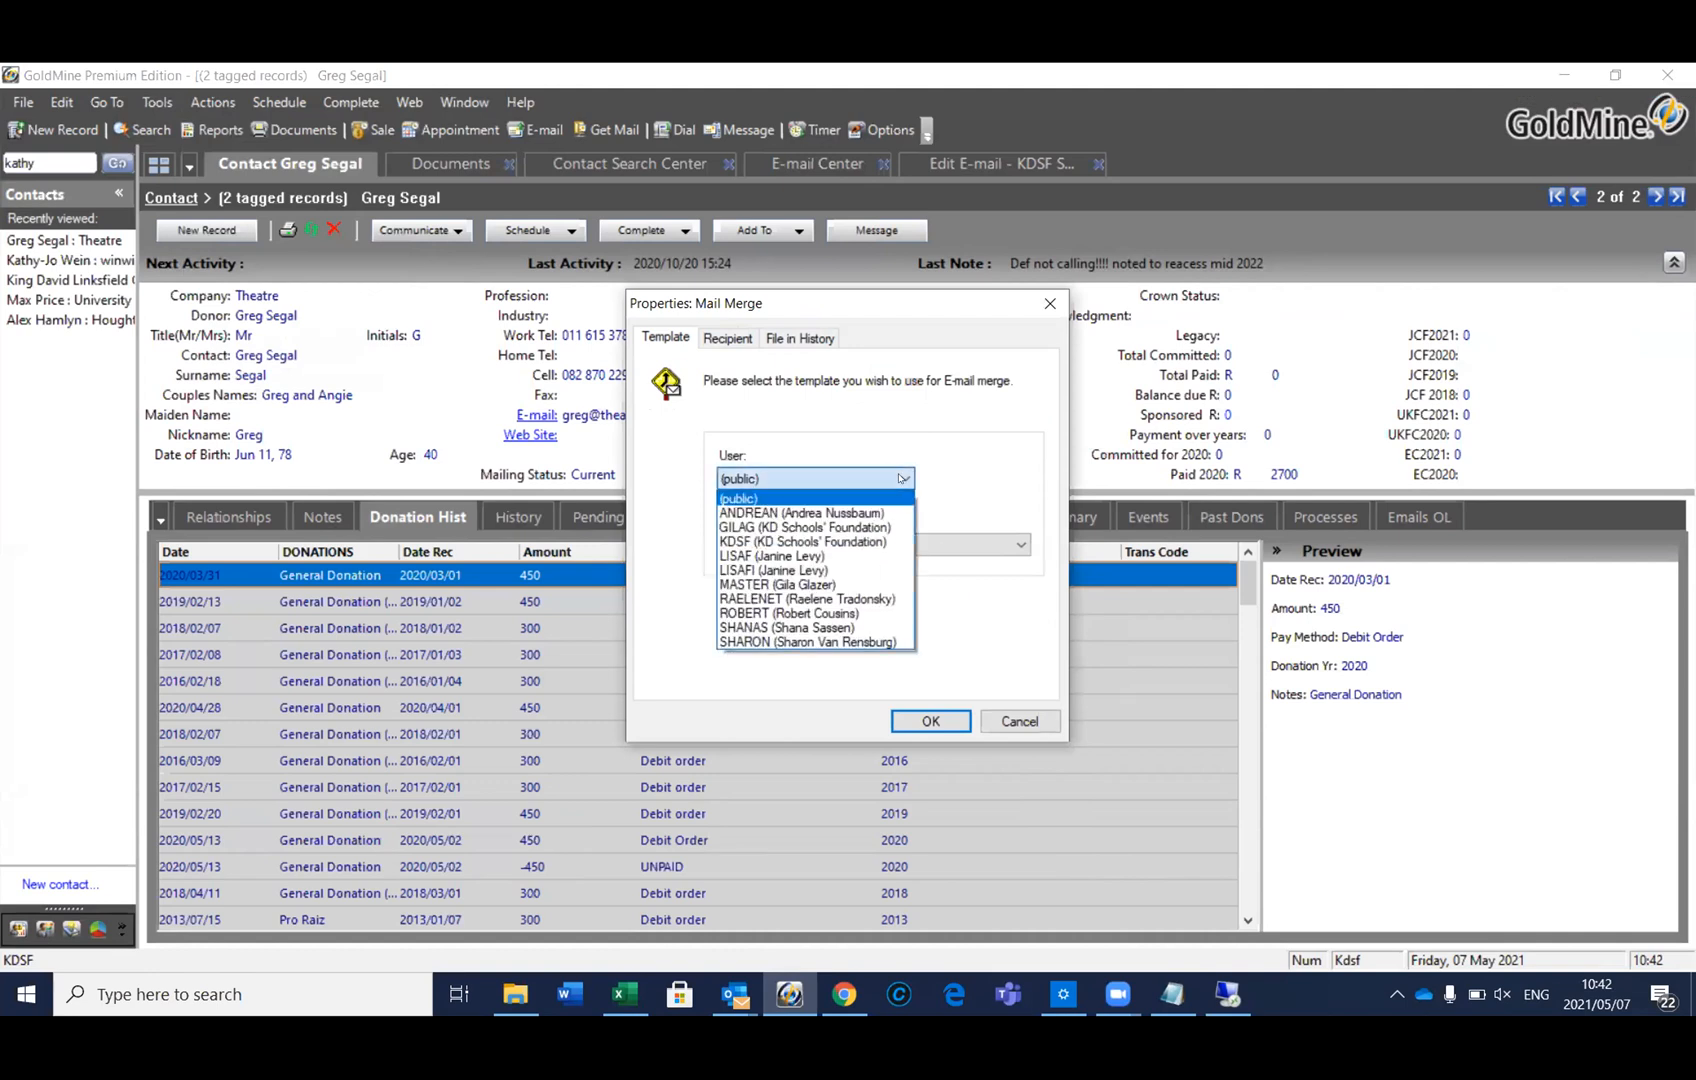
pyautogui.click(847, 541)
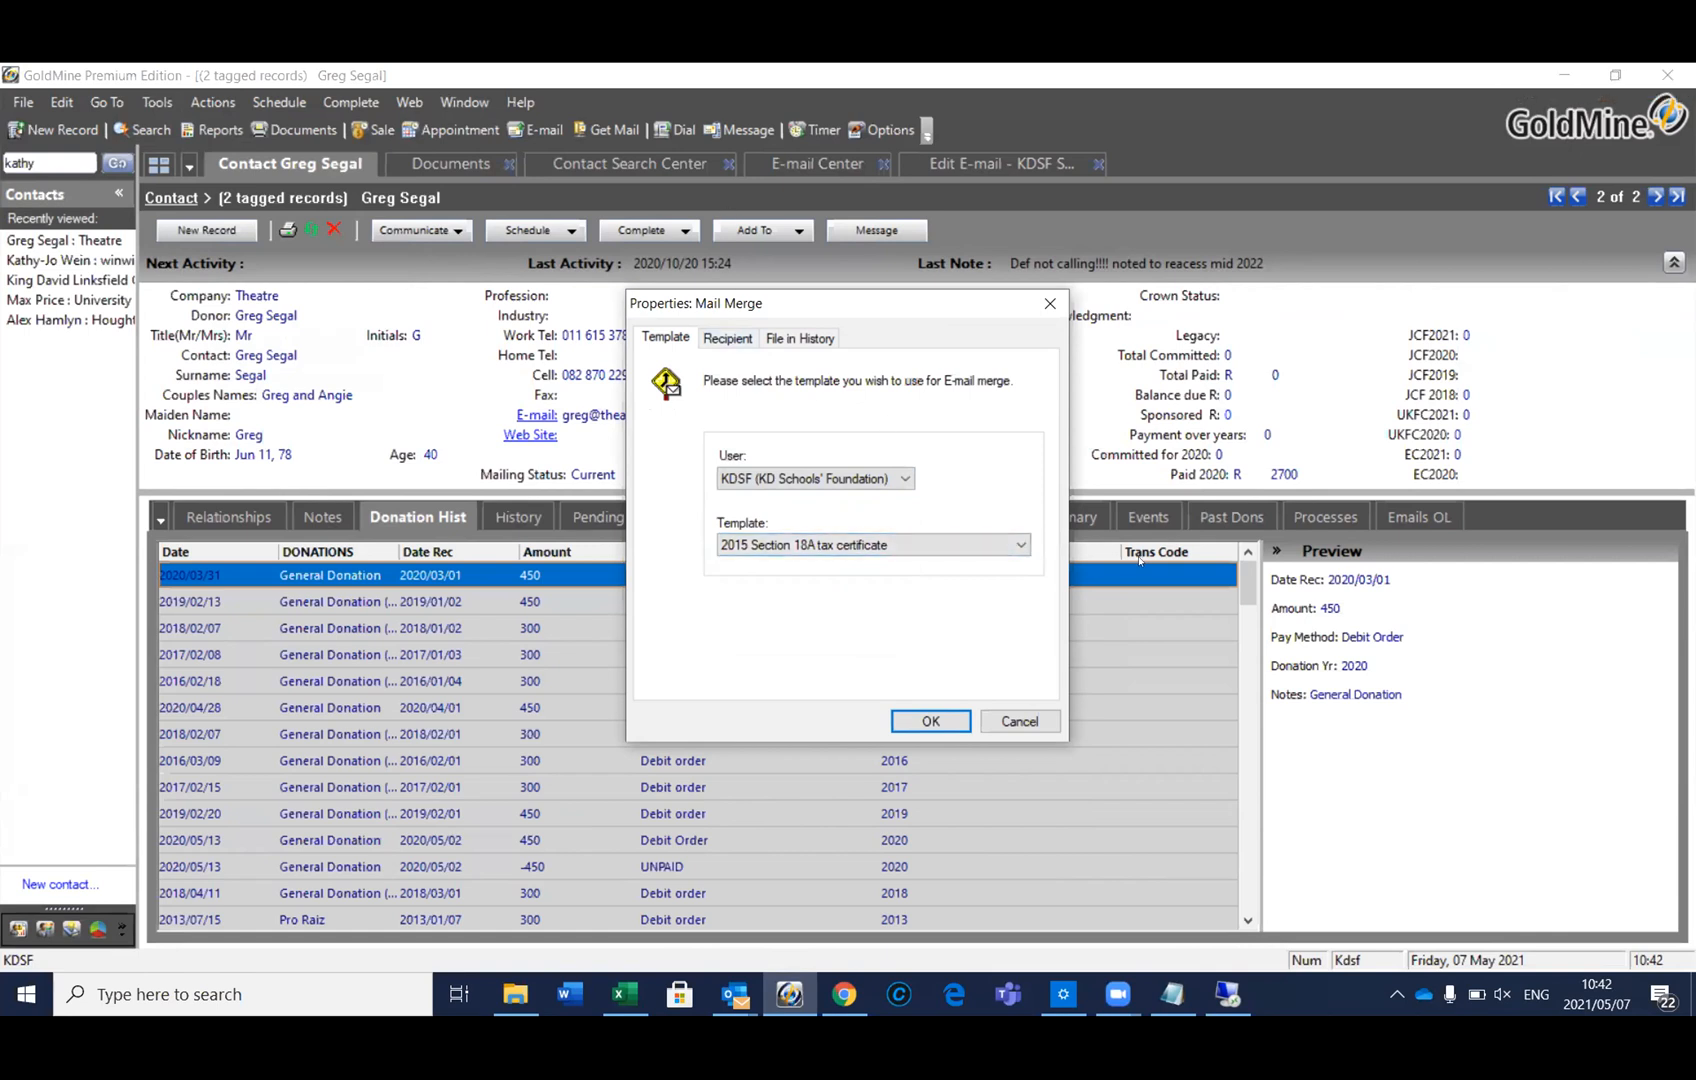
pyautogui.click(1020, 545)
pyautogui.moveTo(1018, 845); pyautogui.dragTo(1018, 885)
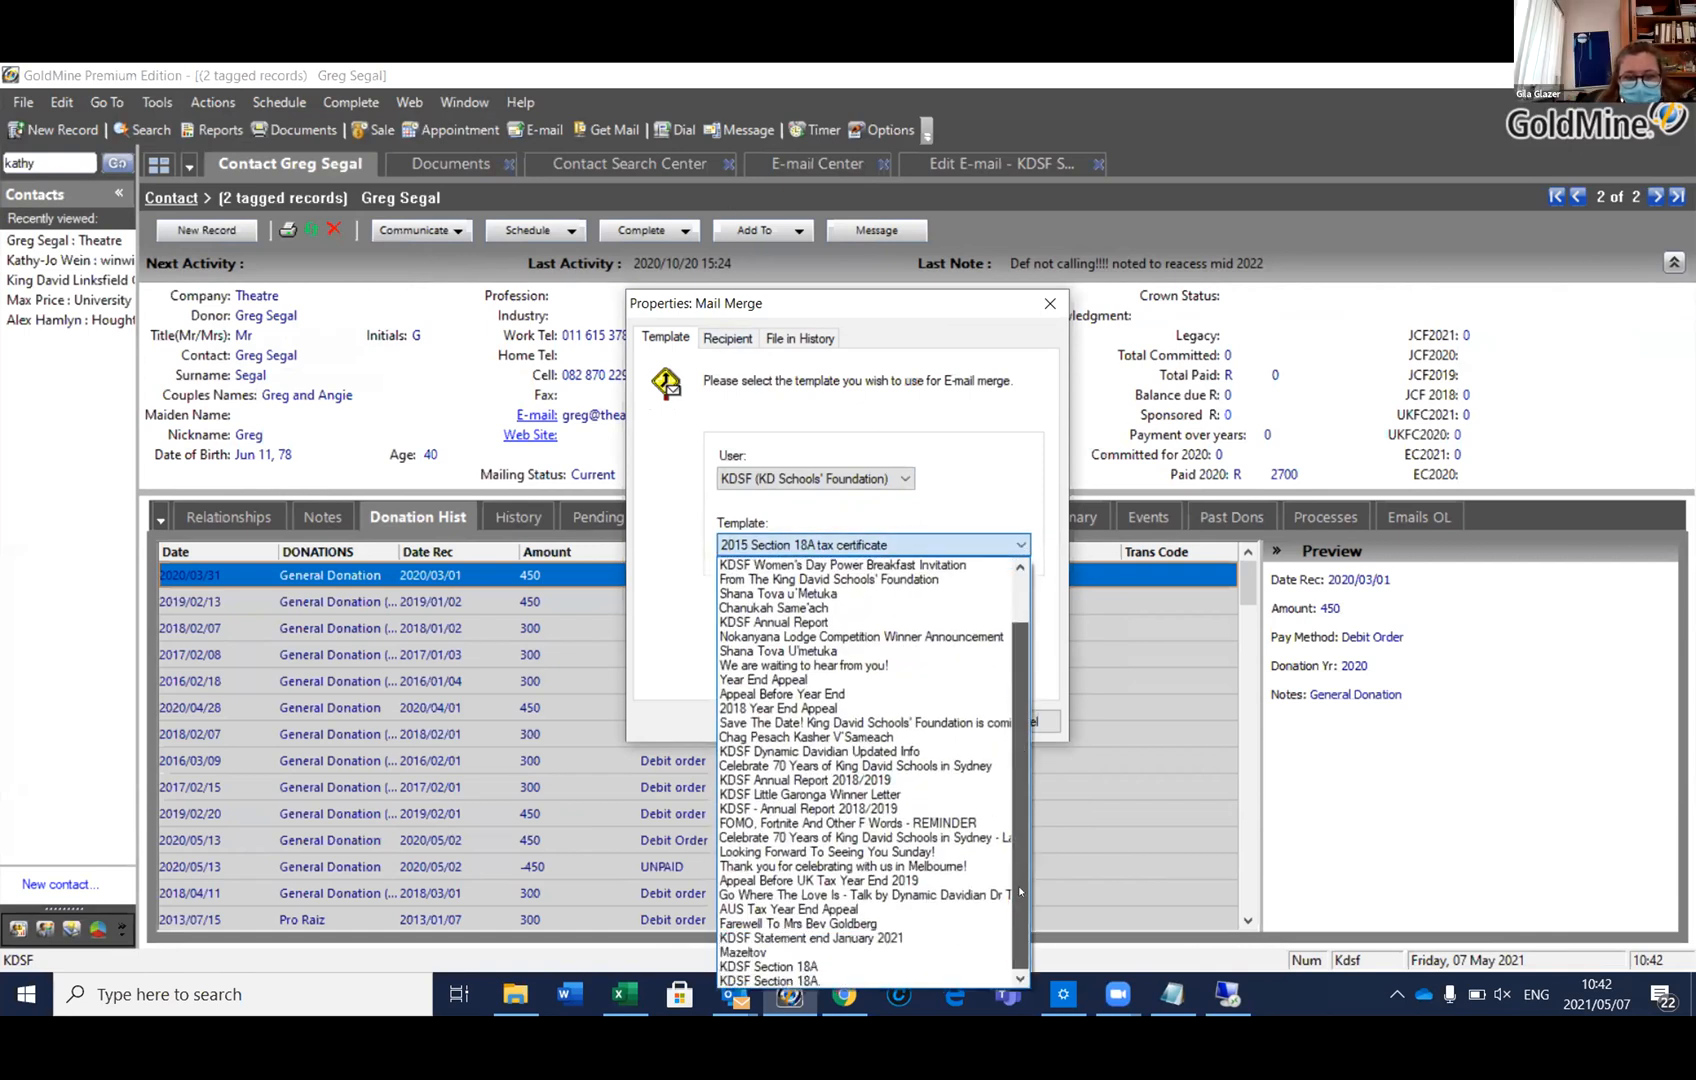
pyautogui.click(775, 979)
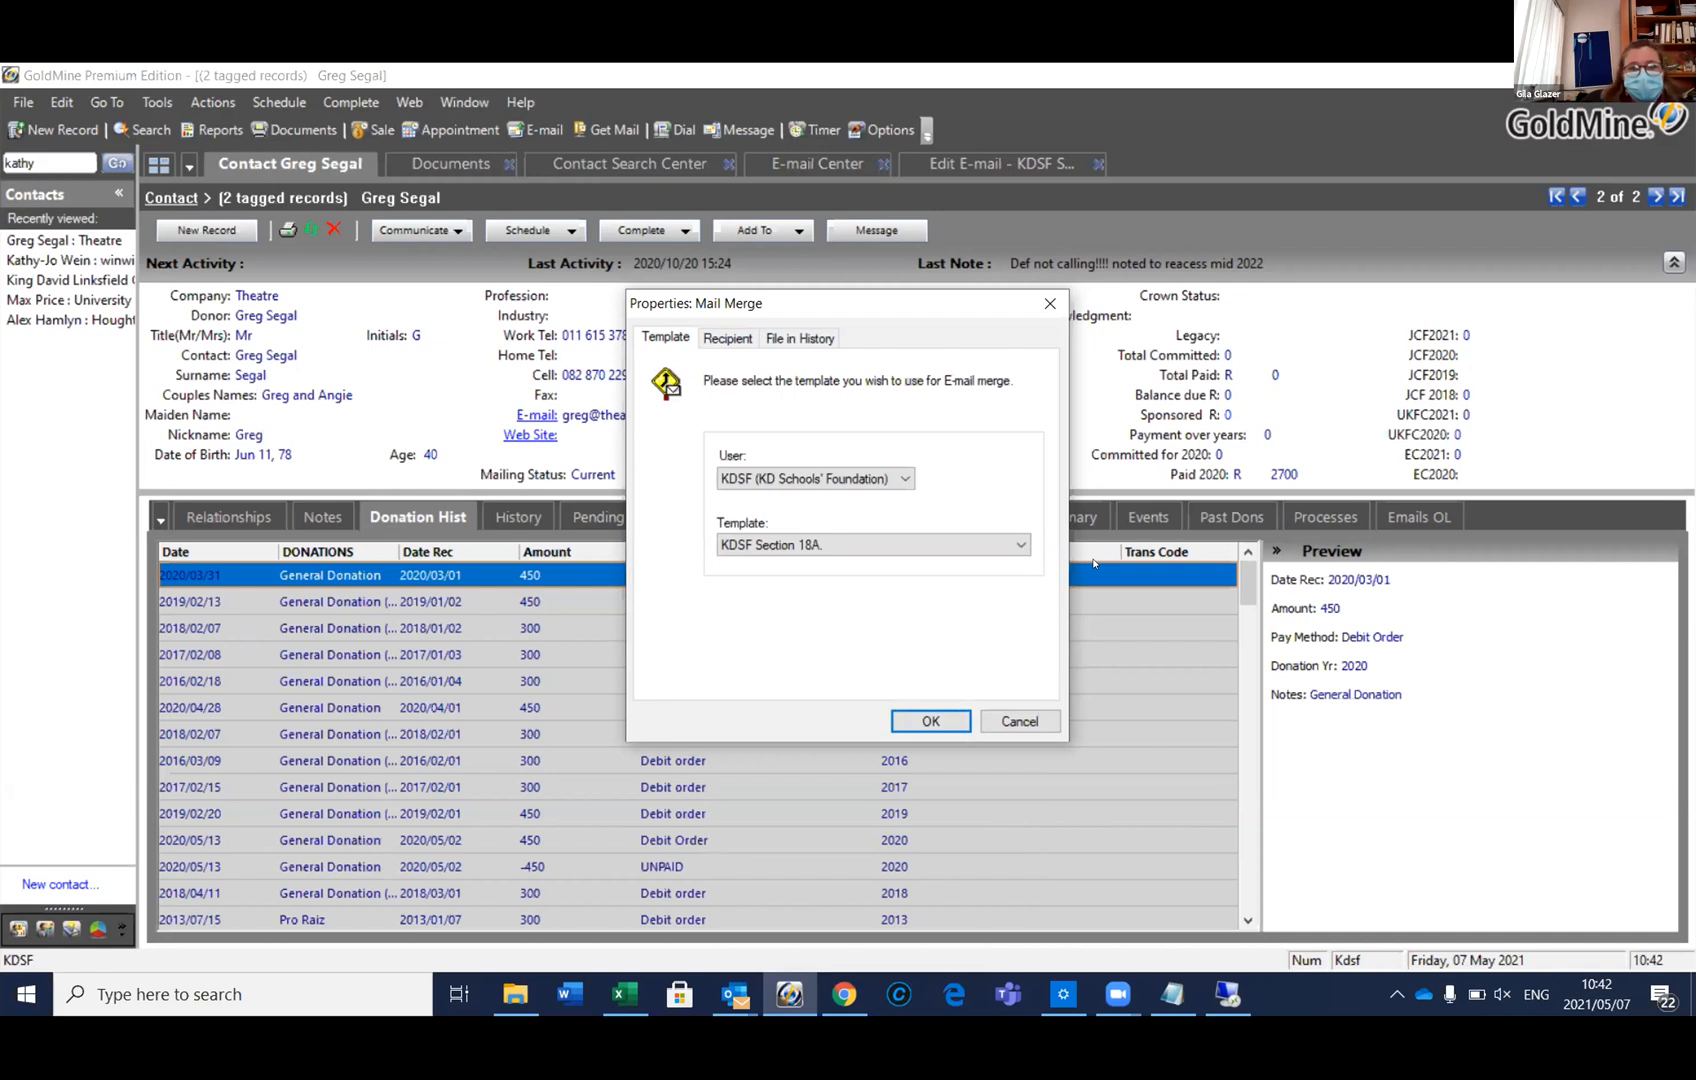
pyautogui.click(728, 338)
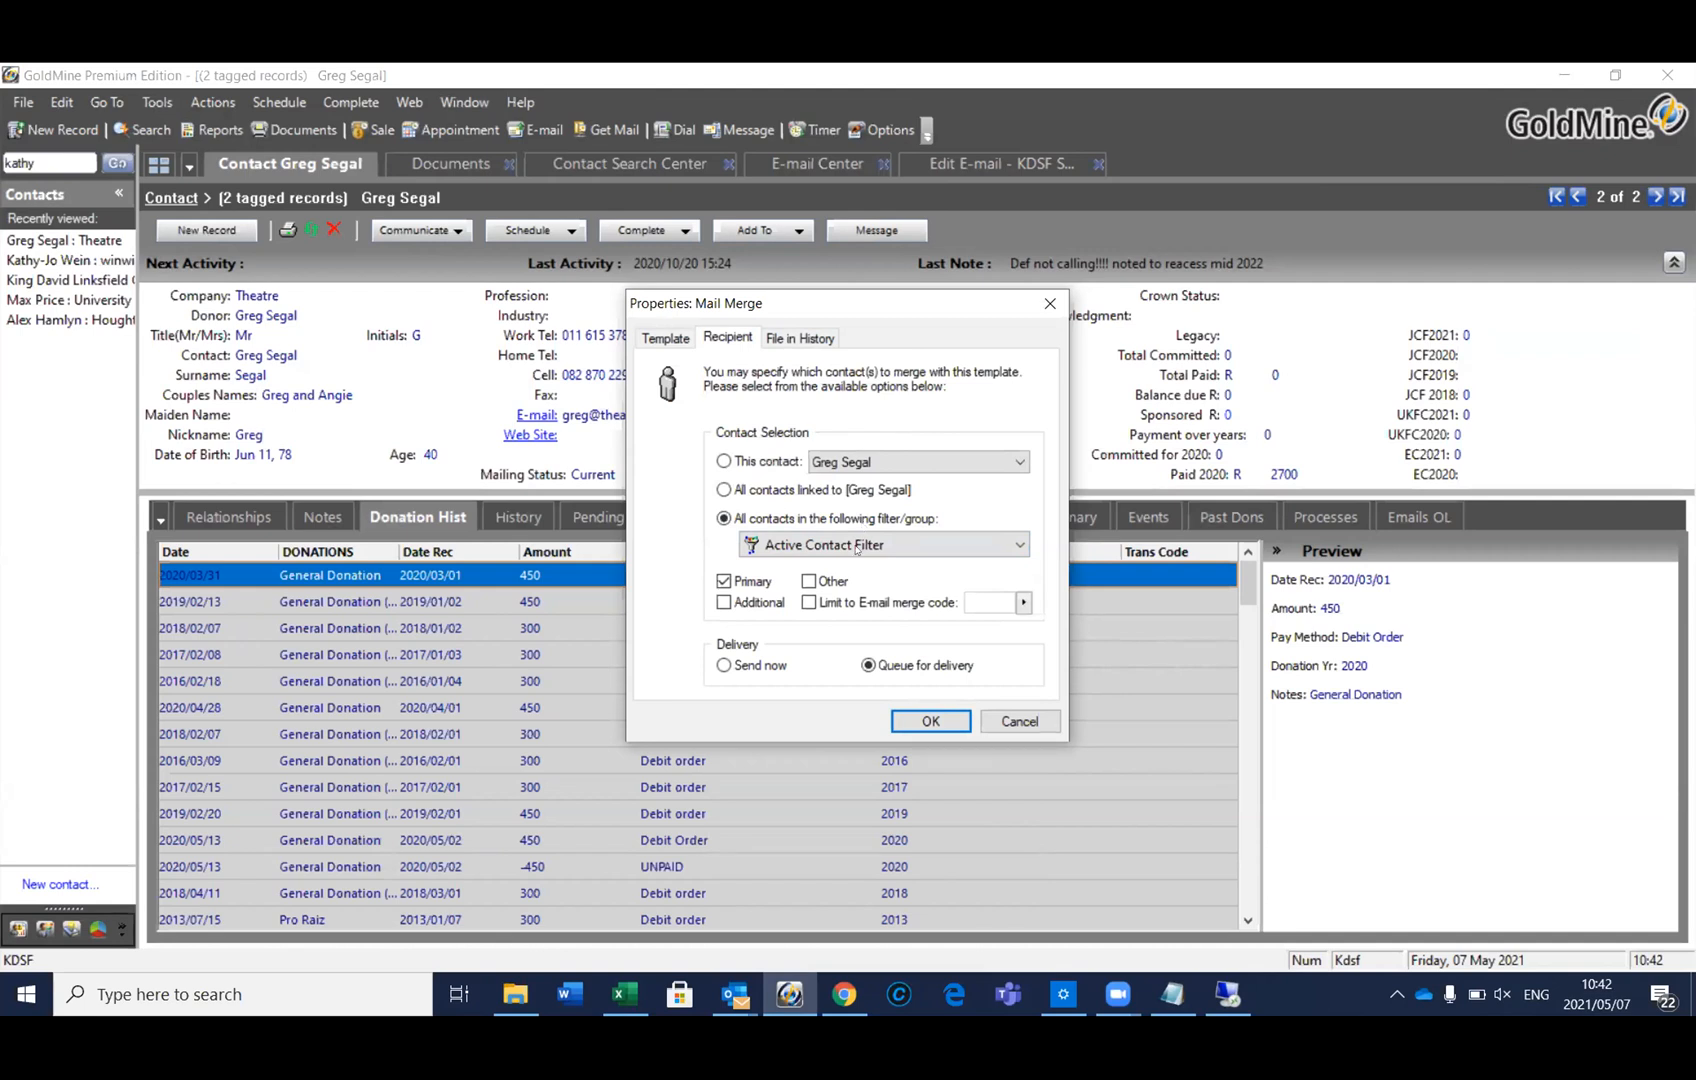
pyautogui.click(920, 720)
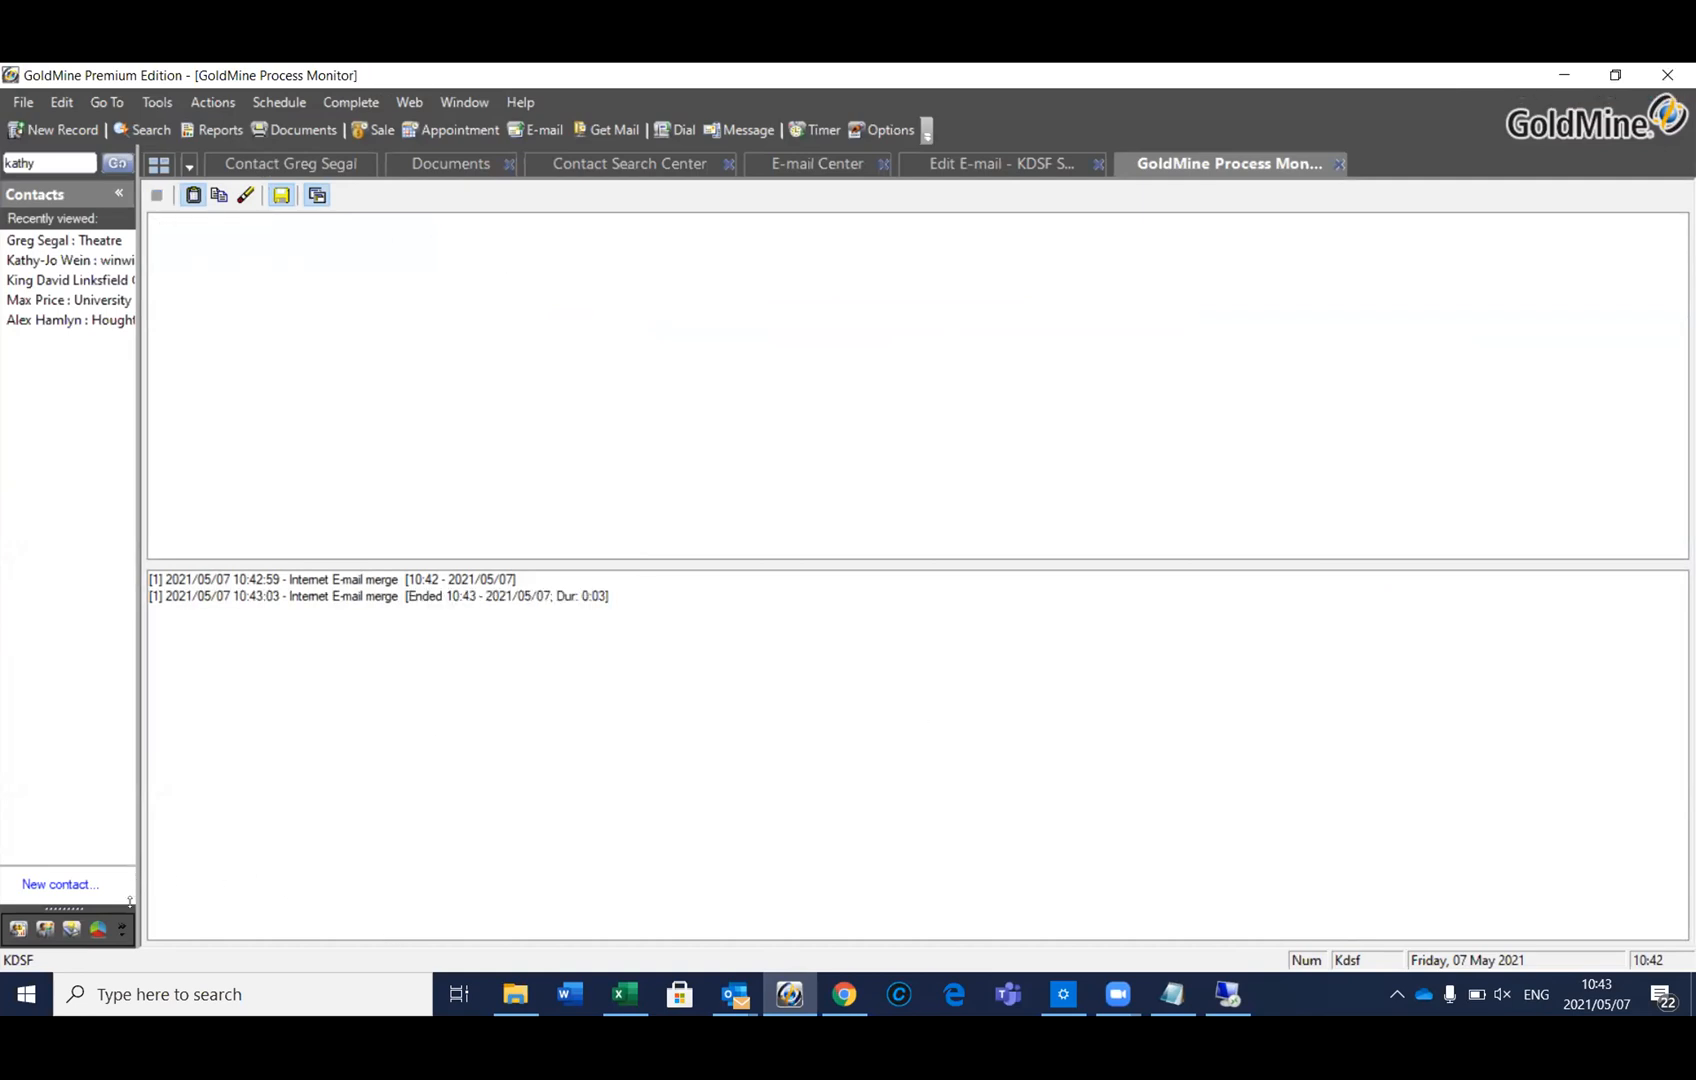
# Preview the second of three queued KDSF Section 18A. Outbox messages, then return to the remote SQL session
pyautogui.click(118, 932)
pyautogui.click(214, 763)
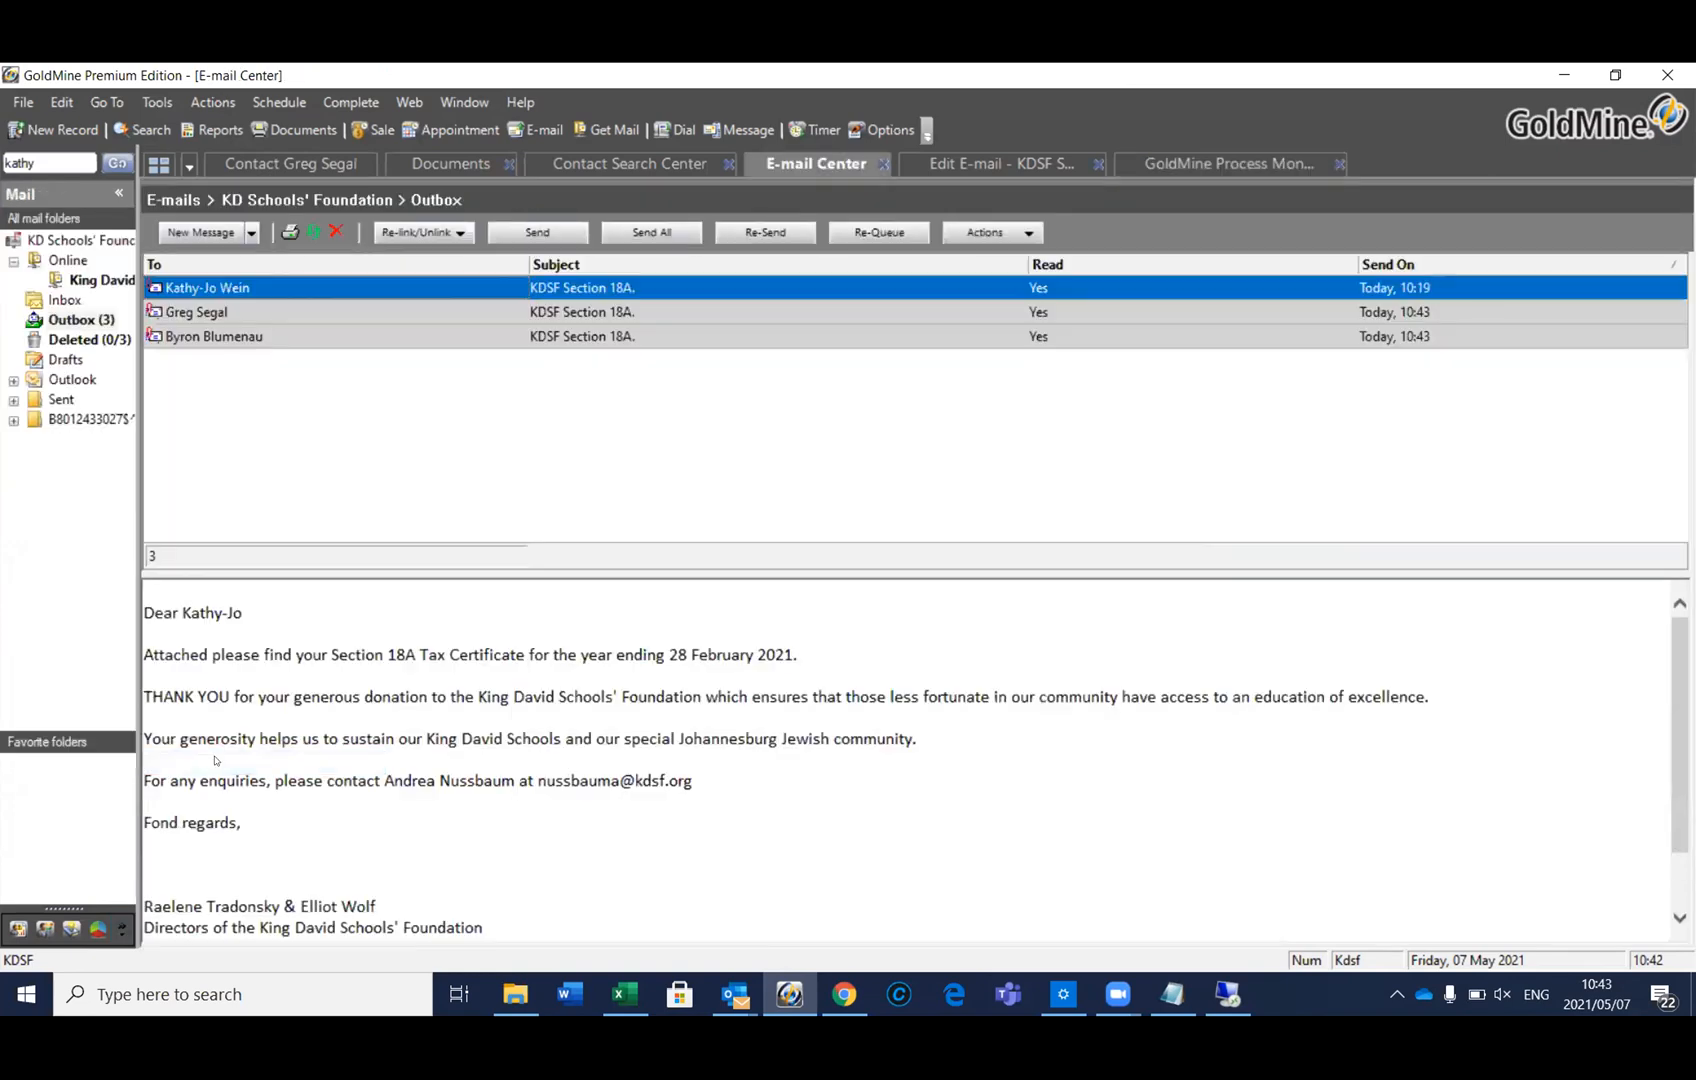
pyautogui.click(247, 311)
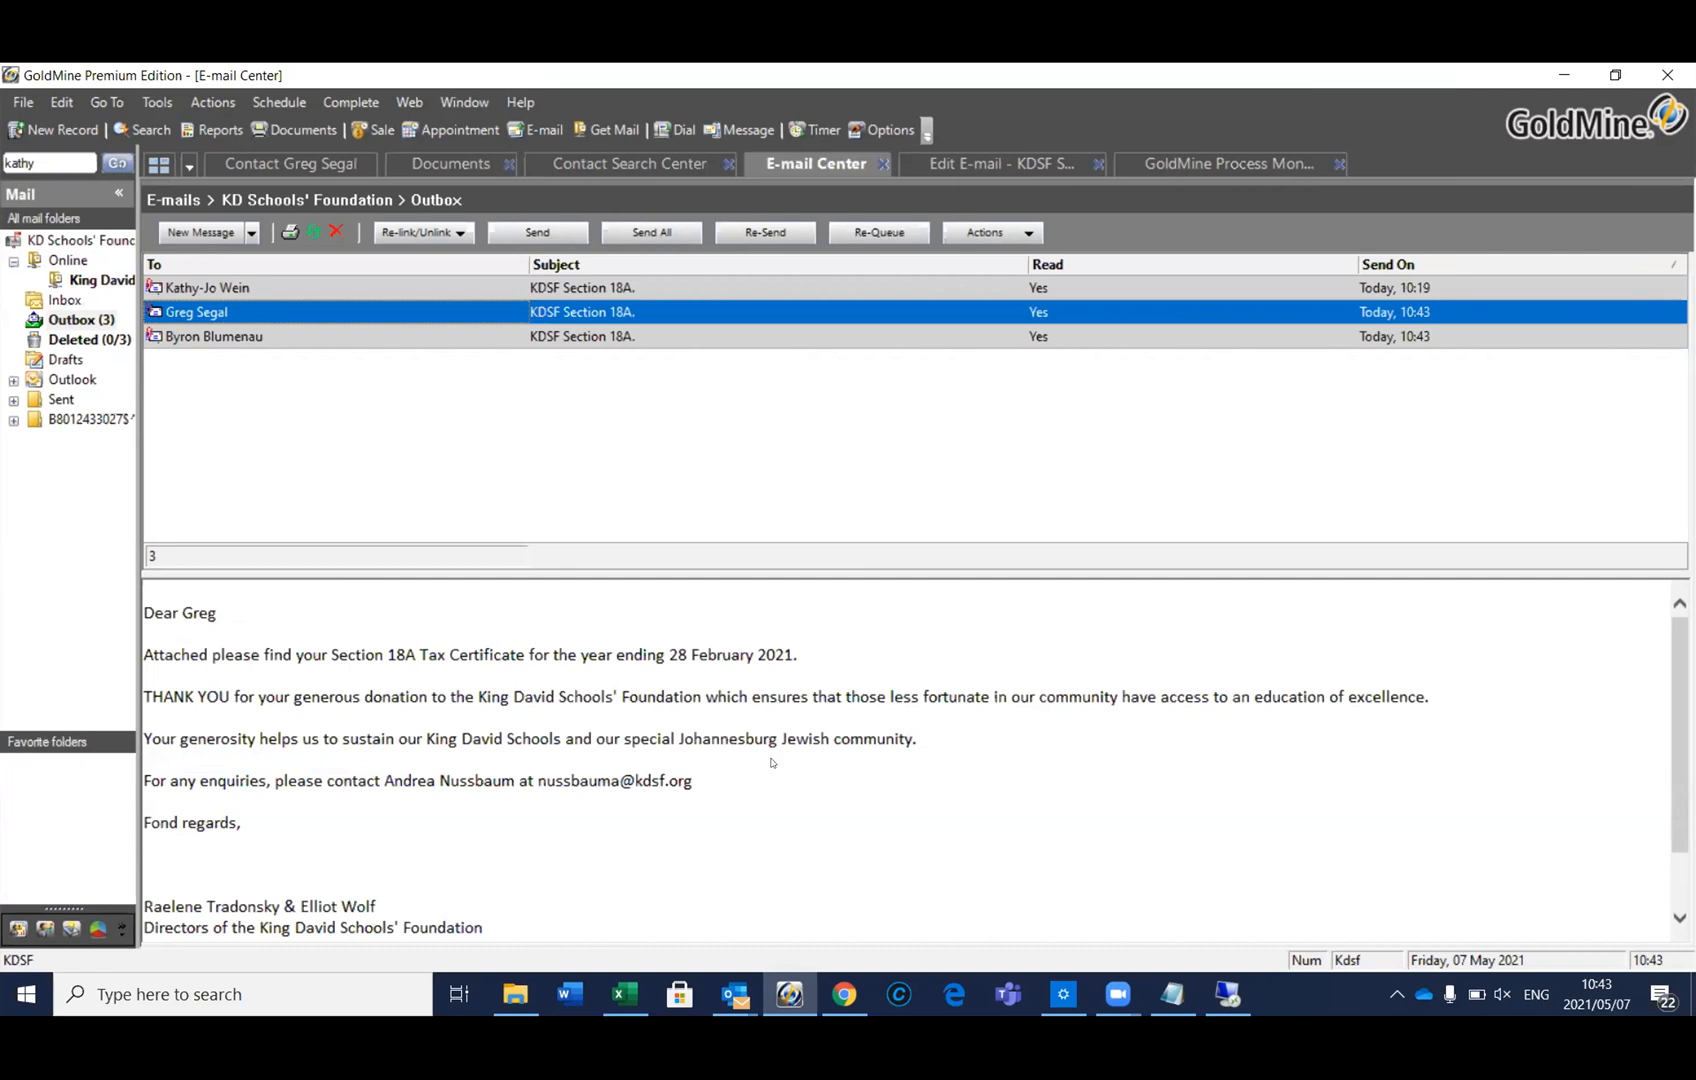
pyautogui.click(1224, 992)
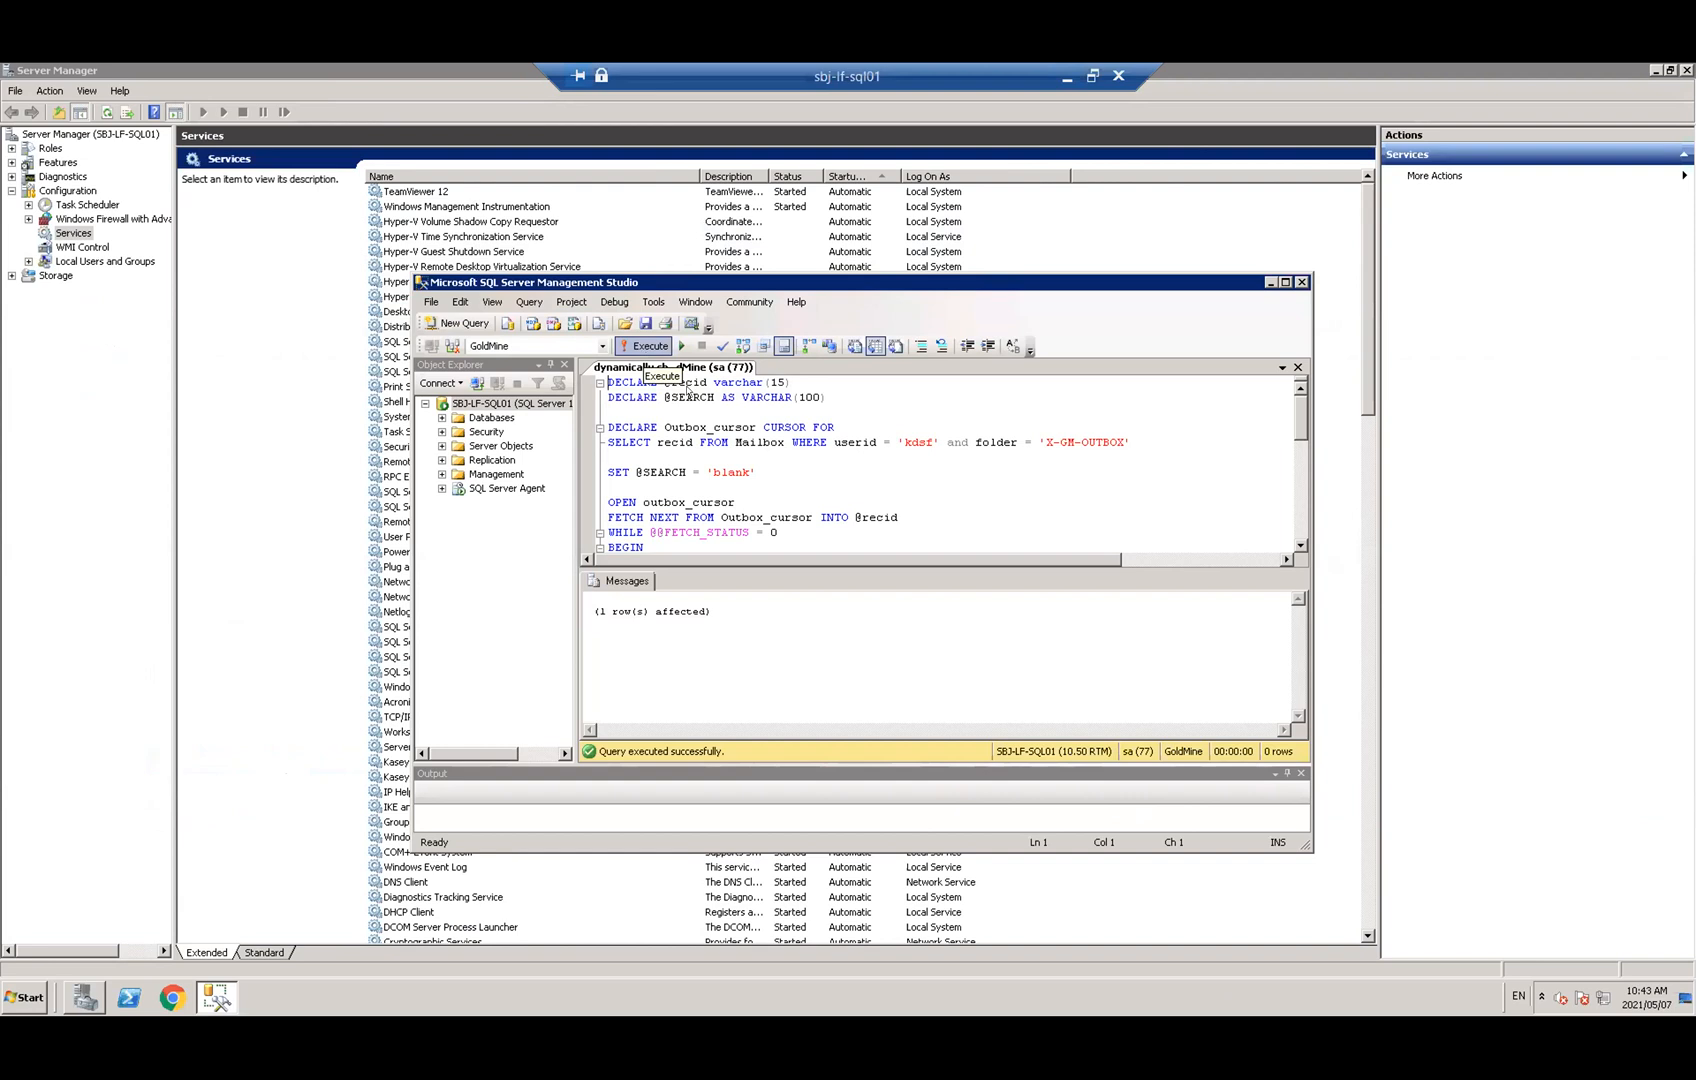
# Rerun the outbox cursor query in SSMS and minimise the remote session back to GoldMine
pyautogui.scroll(-1, 688, 405)
pyautogui.scroll(1, 688, 405)
pyautogui.click(634, 345)
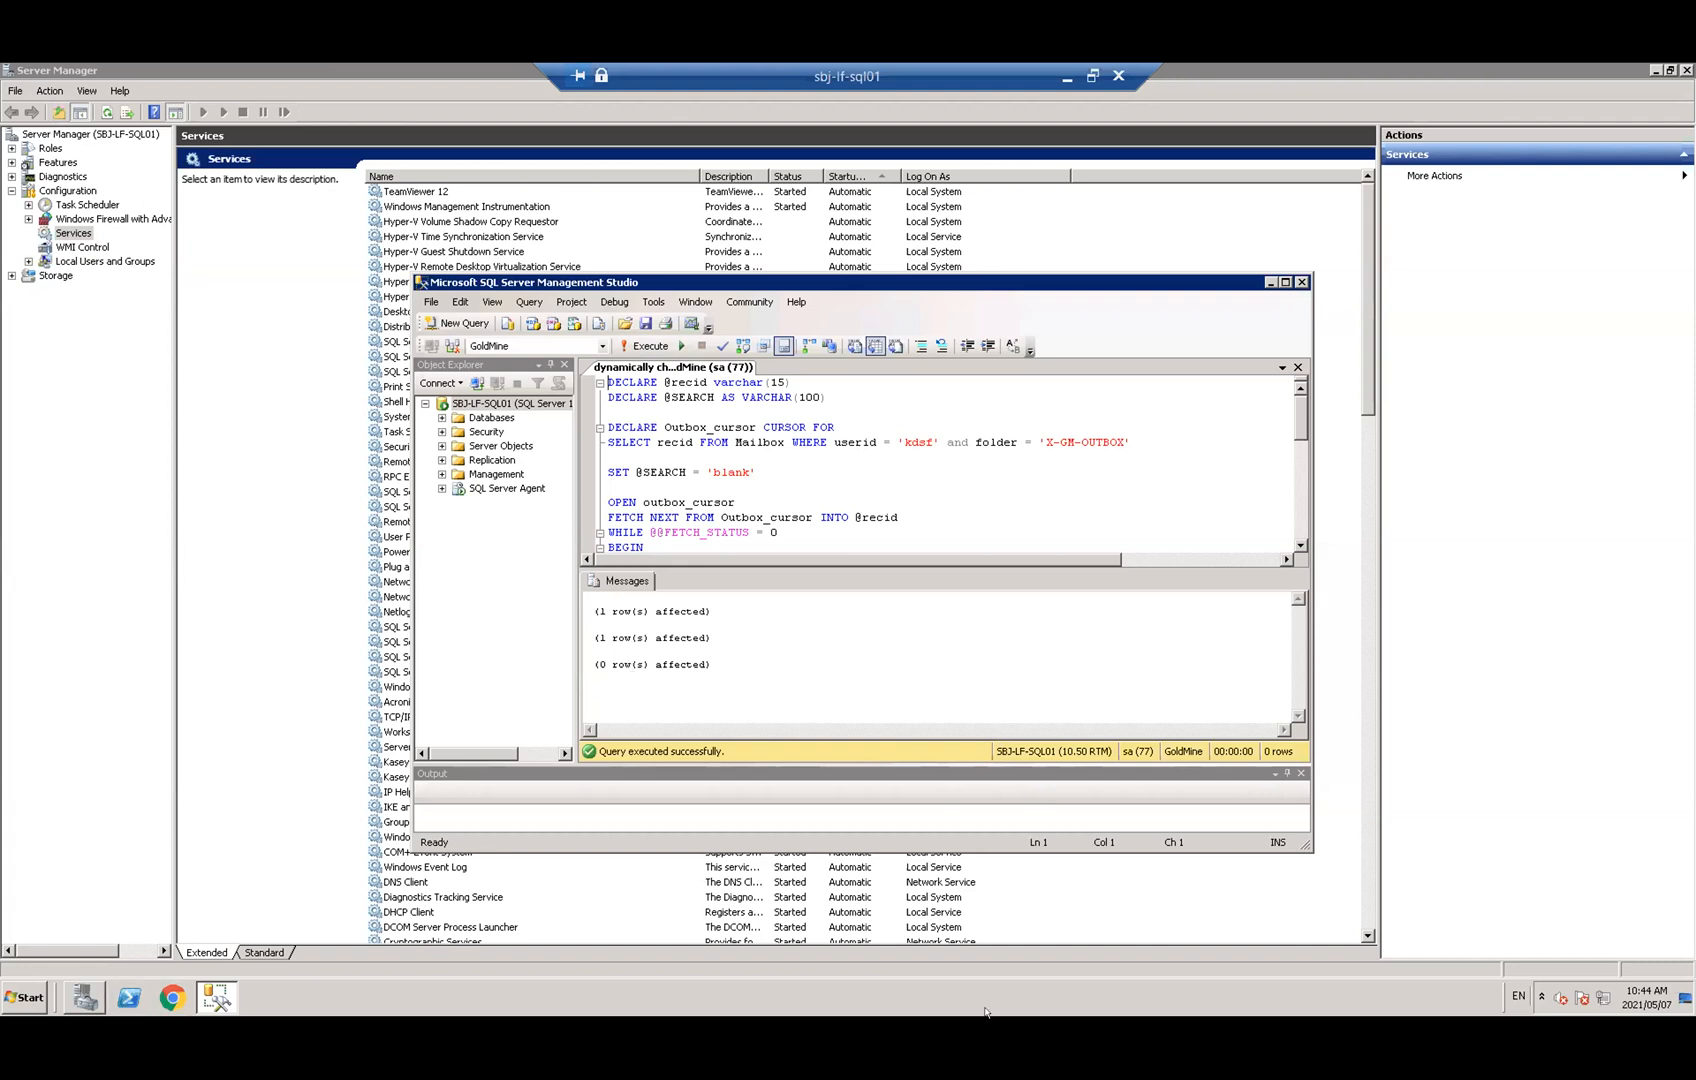
pyautogui.click(1066, 82)
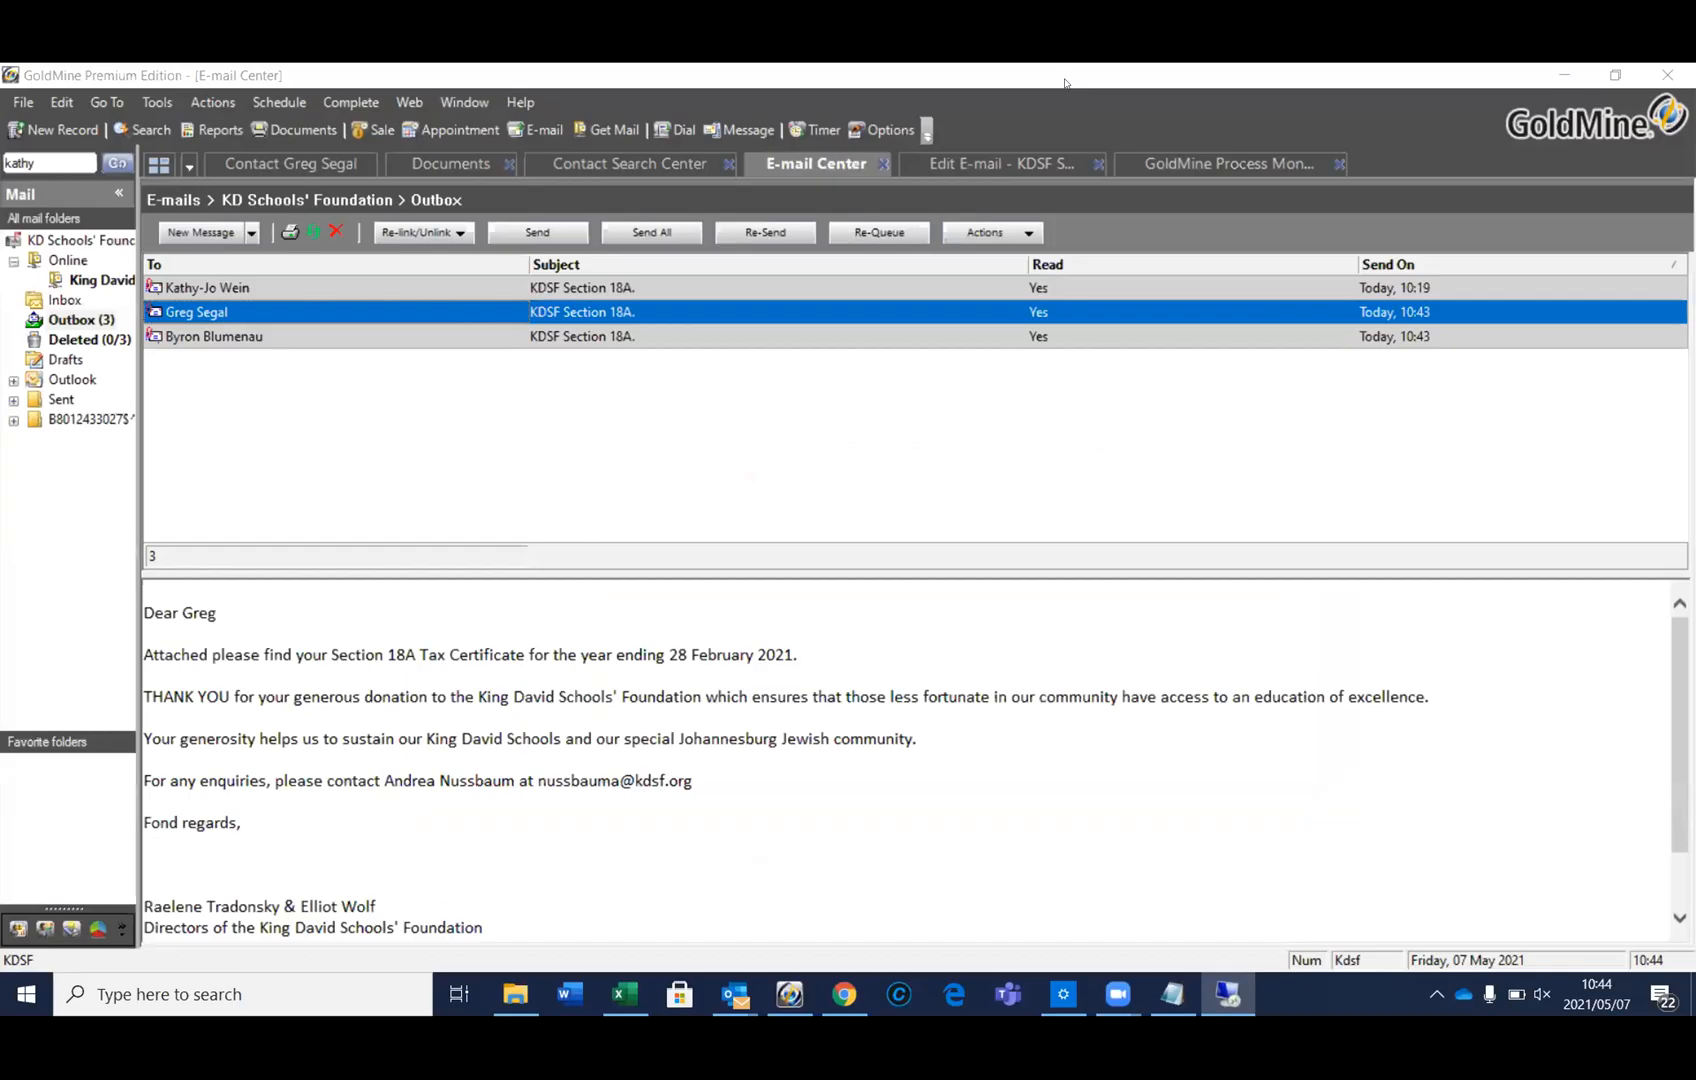
# Refresh the Outbox, preview the second message and select its tax certificate attachment in the draft
pyautogui.click(62, 300)
pyautogui.click(60, 318)
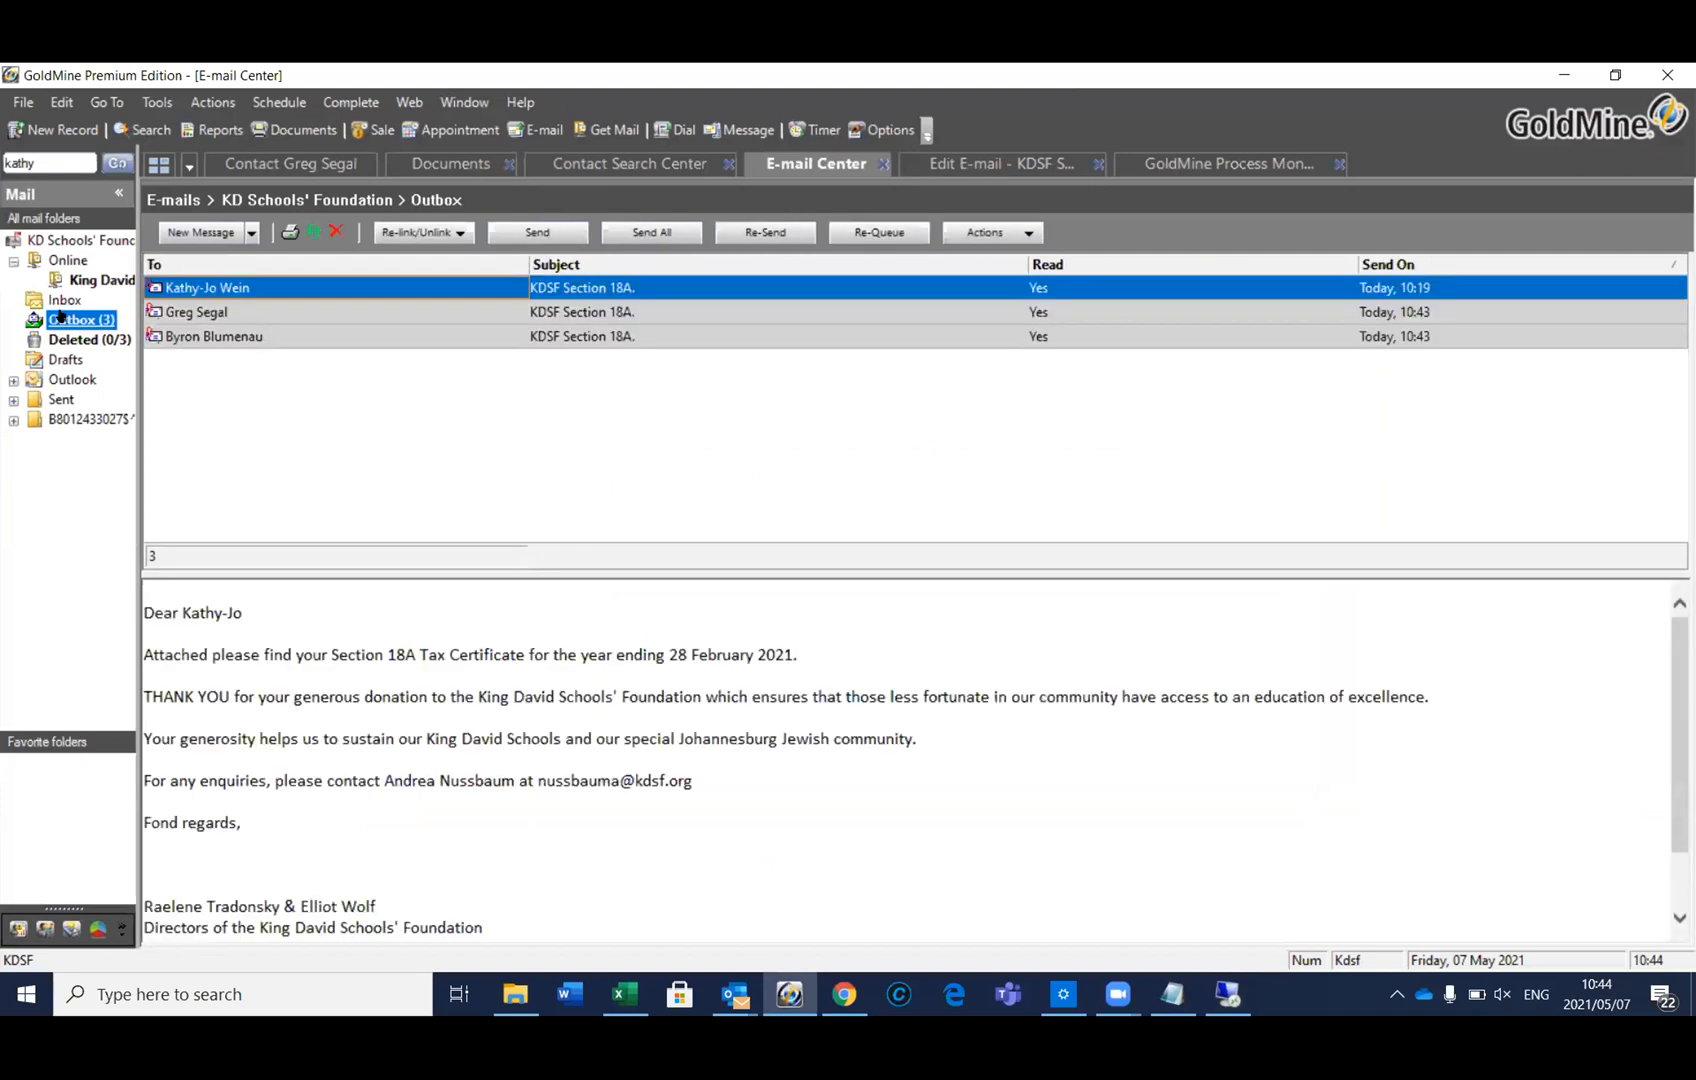
pyautogui.click(213, 313)
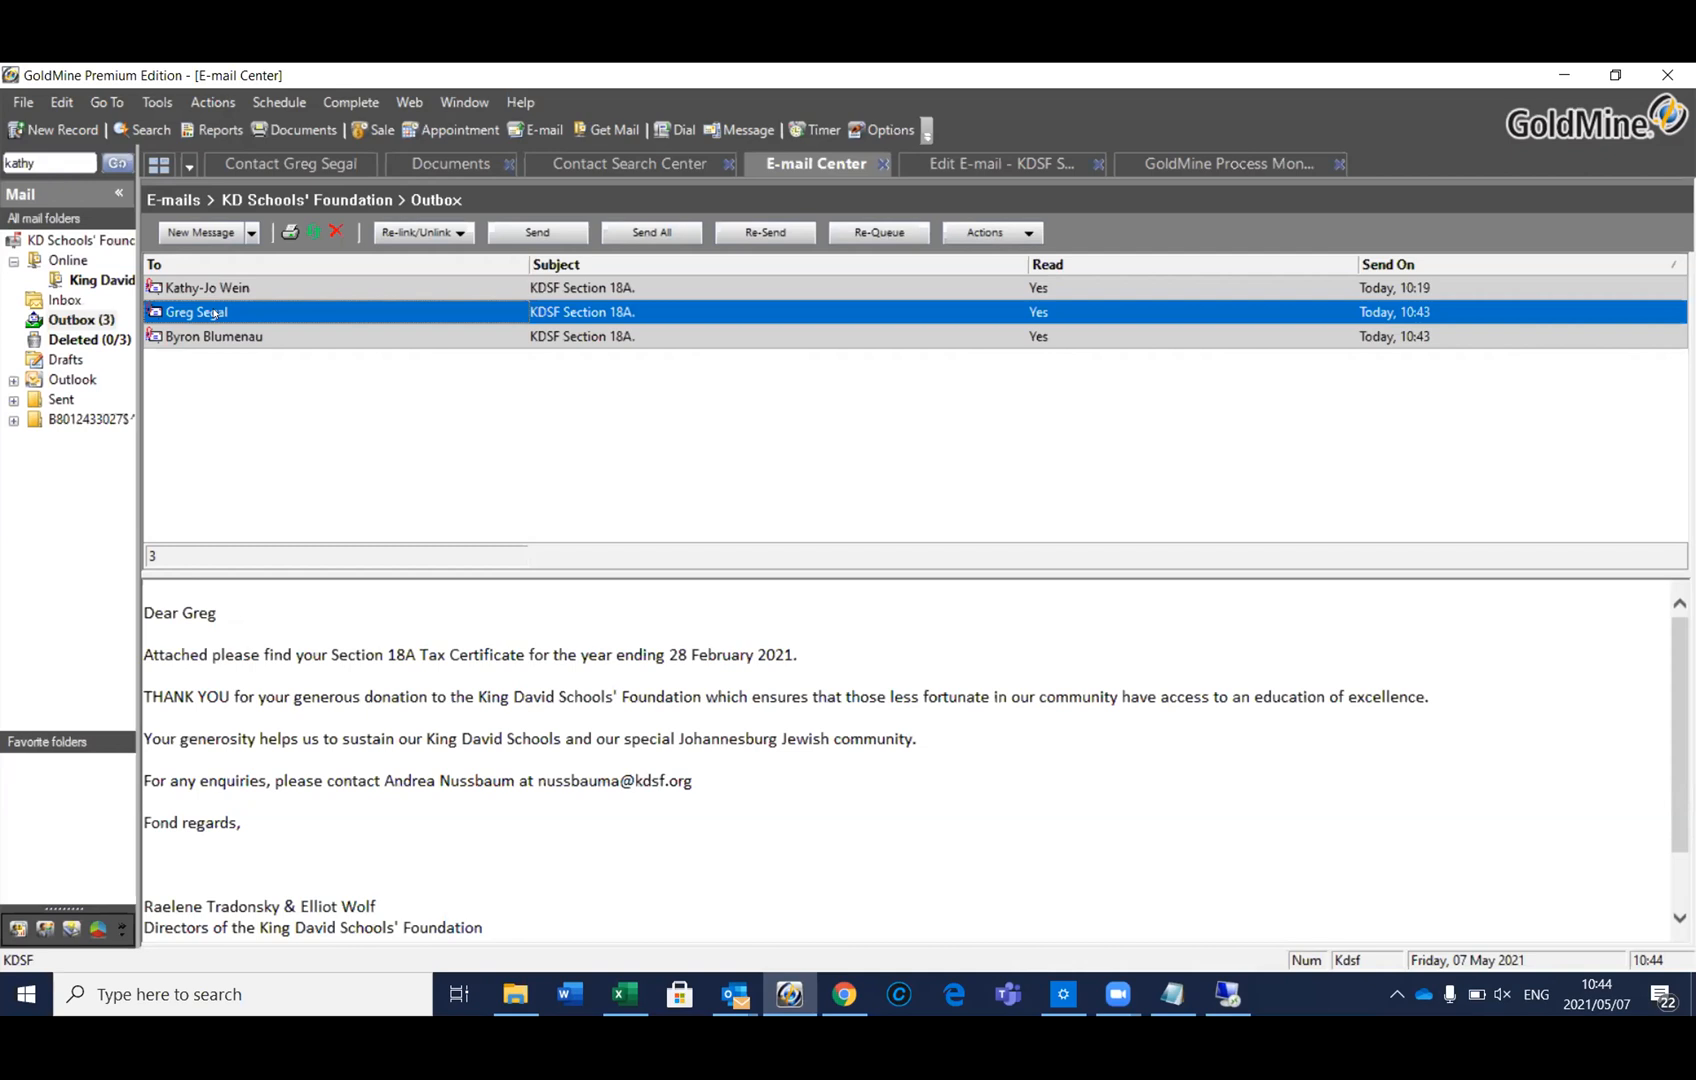
pyautogui.click(288, 162)
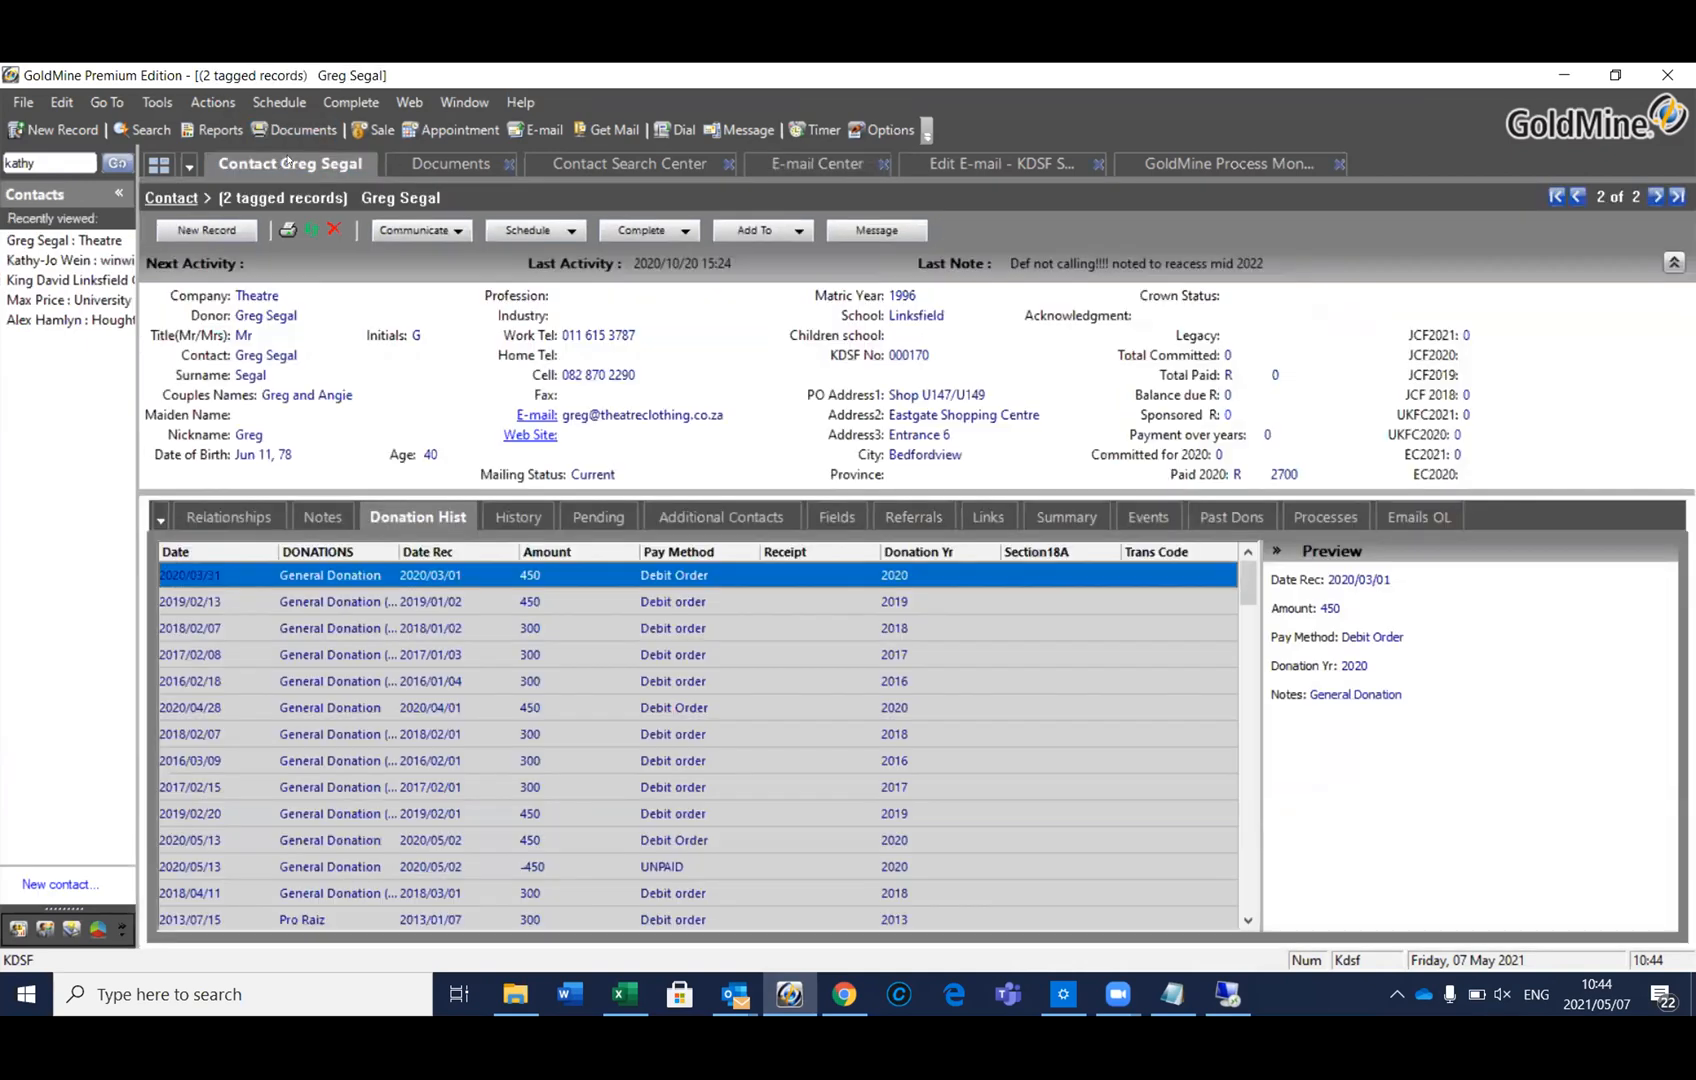
pyautogui.click(1000, 163)
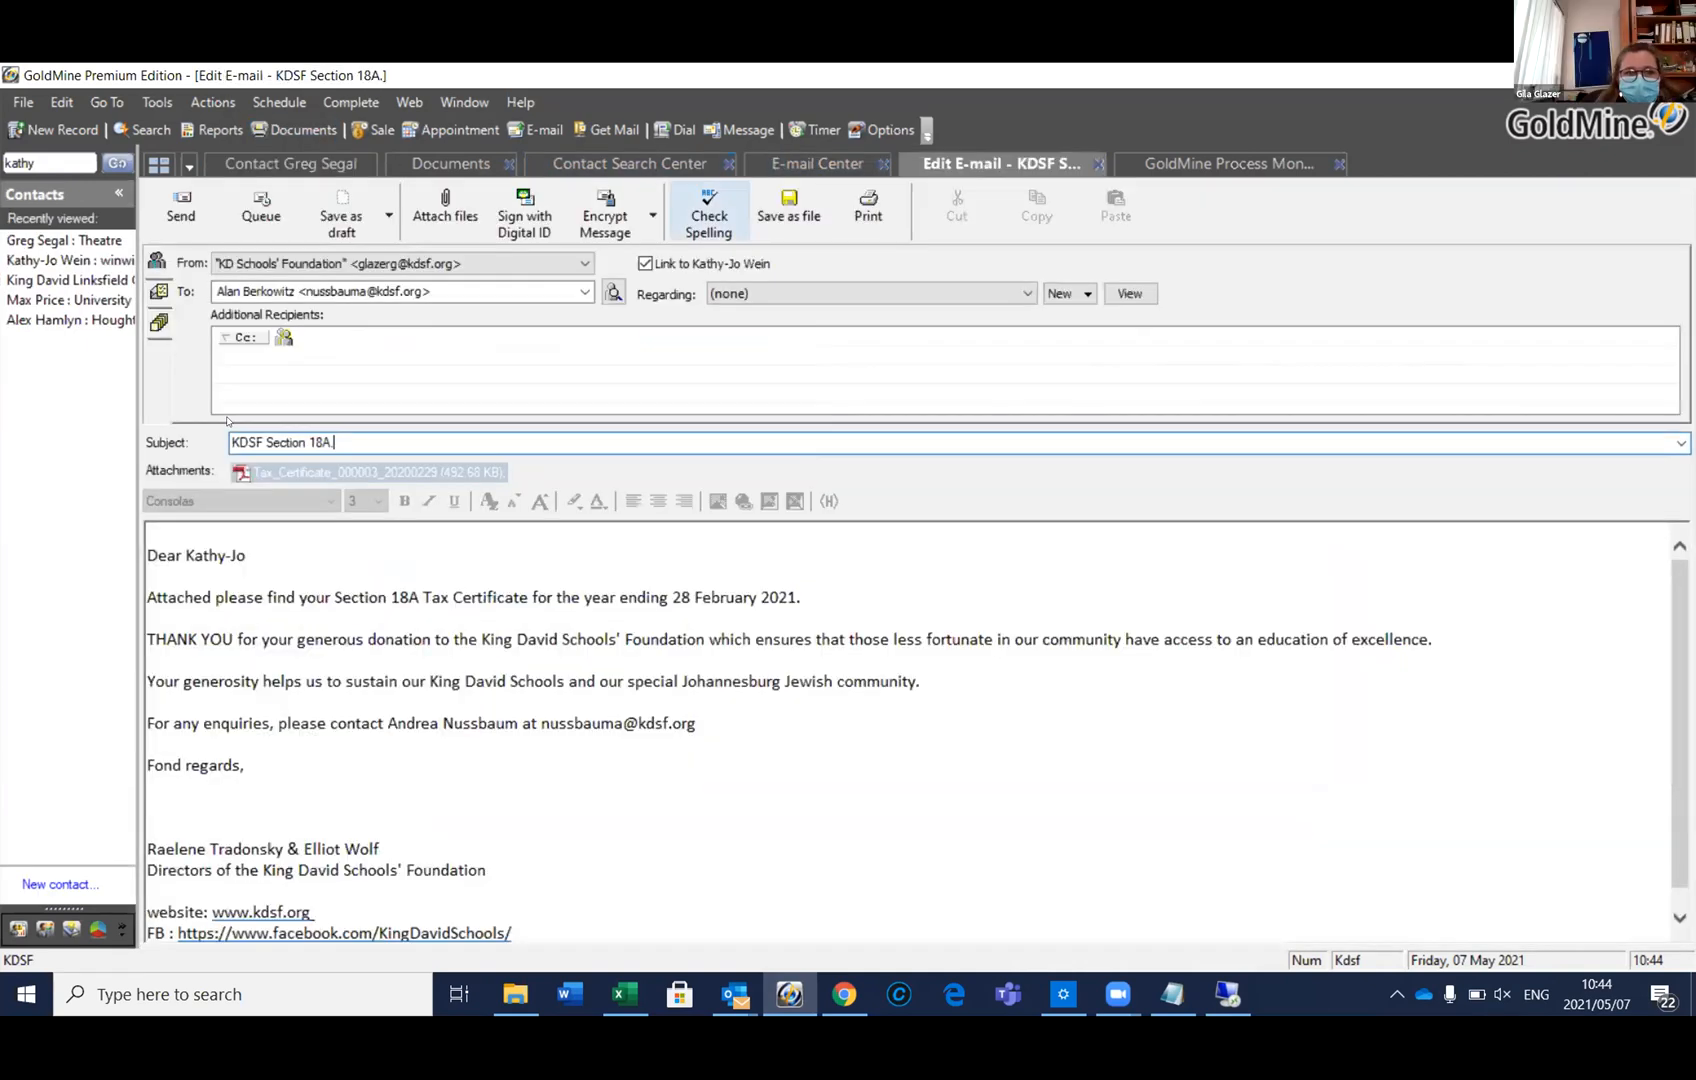
pyautogui.click(292, 474)
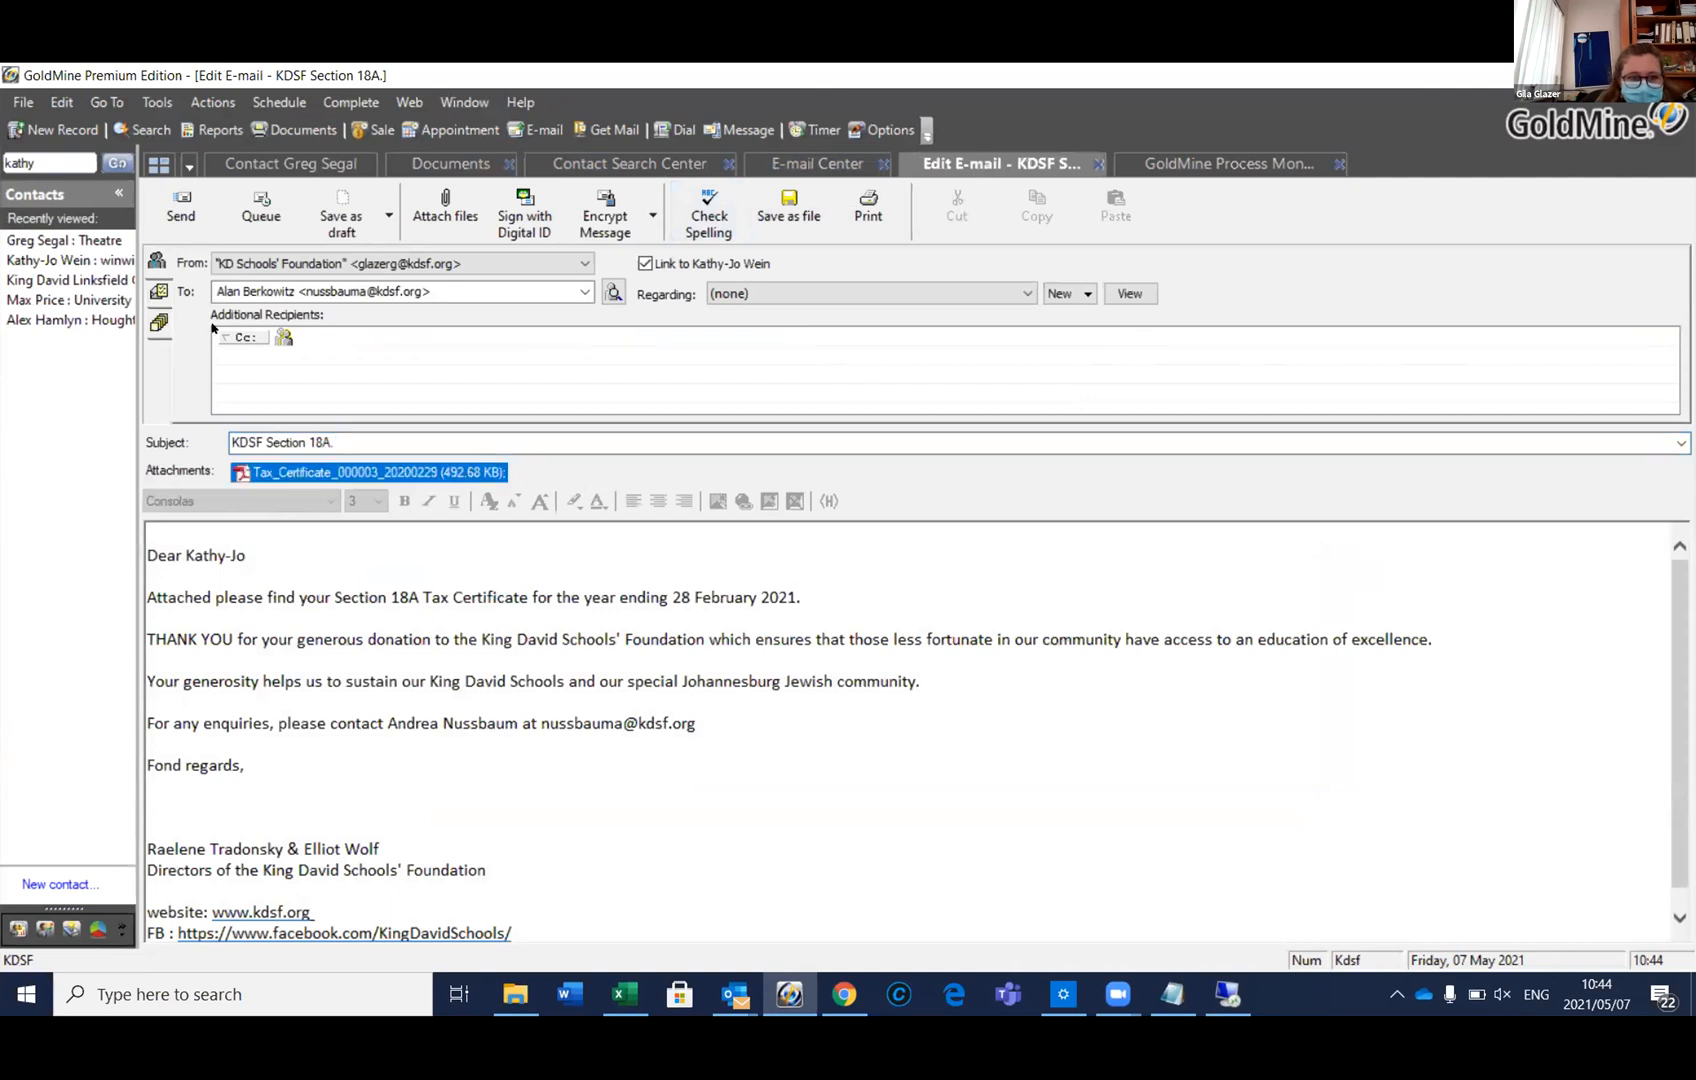
# Open the second and third queued e-mails and preview each one's attached tax certificate
pyautogui.click(52, 243)
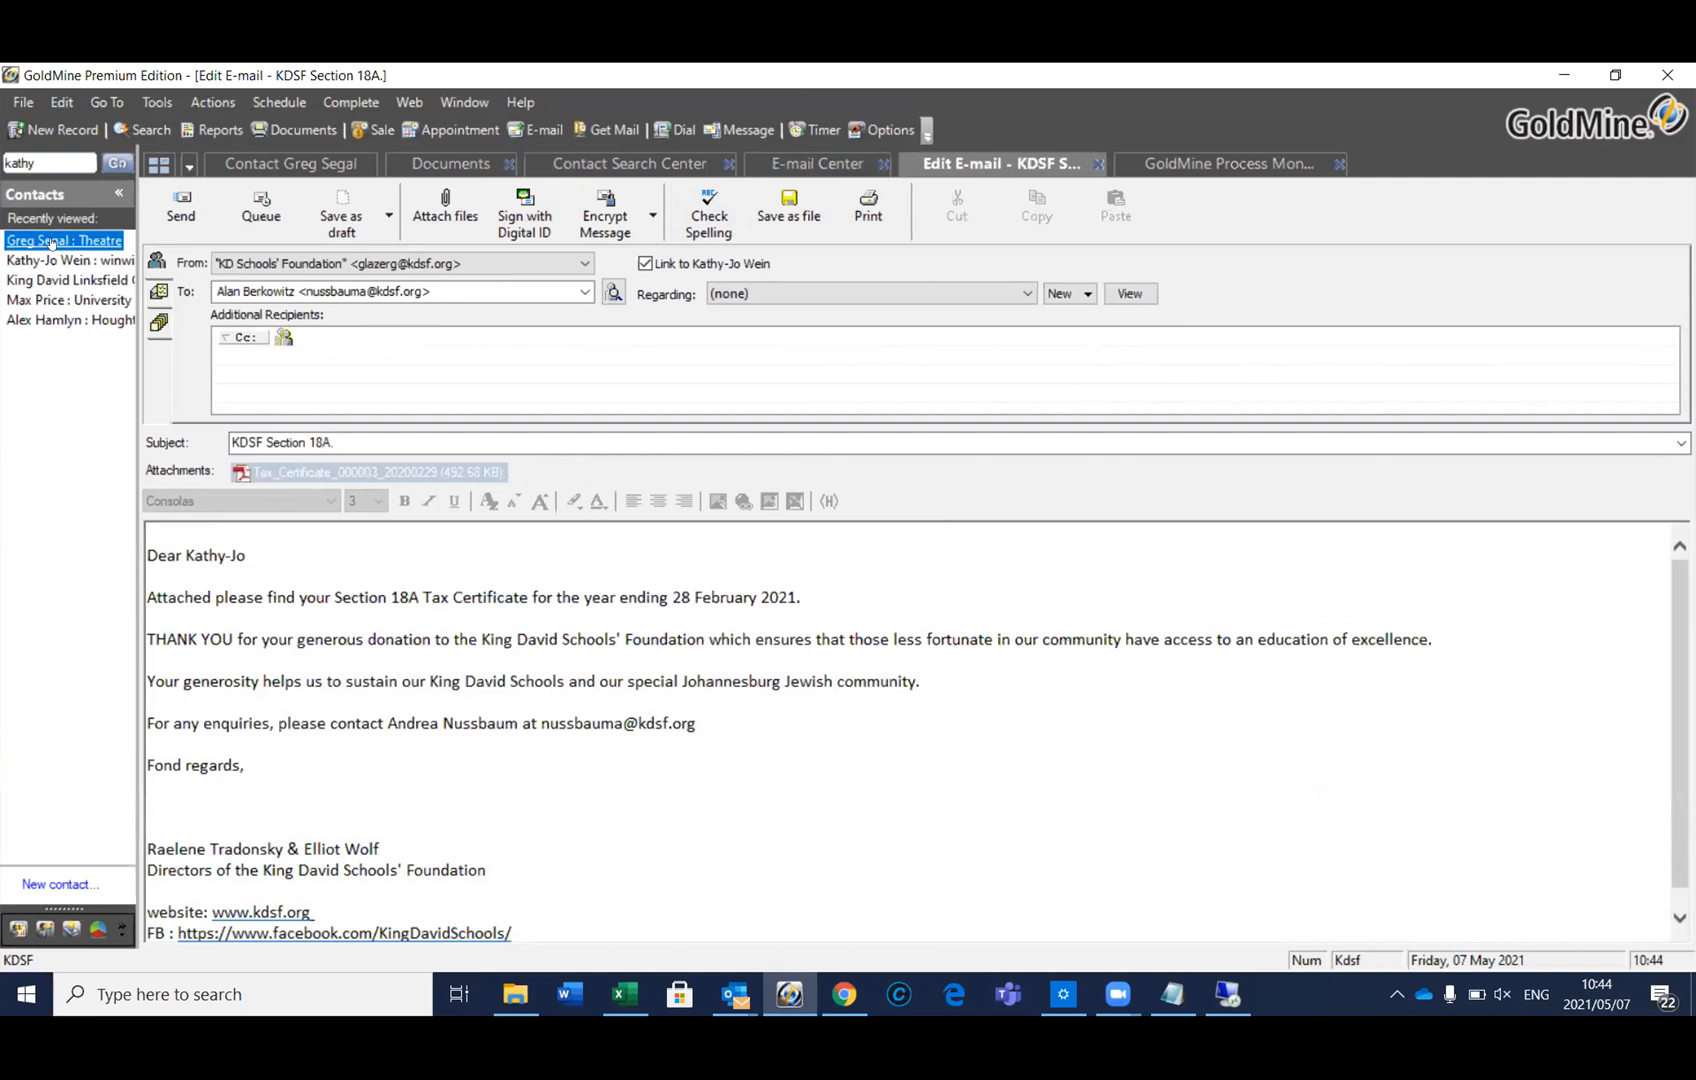
pyautogui.click(850, 165)
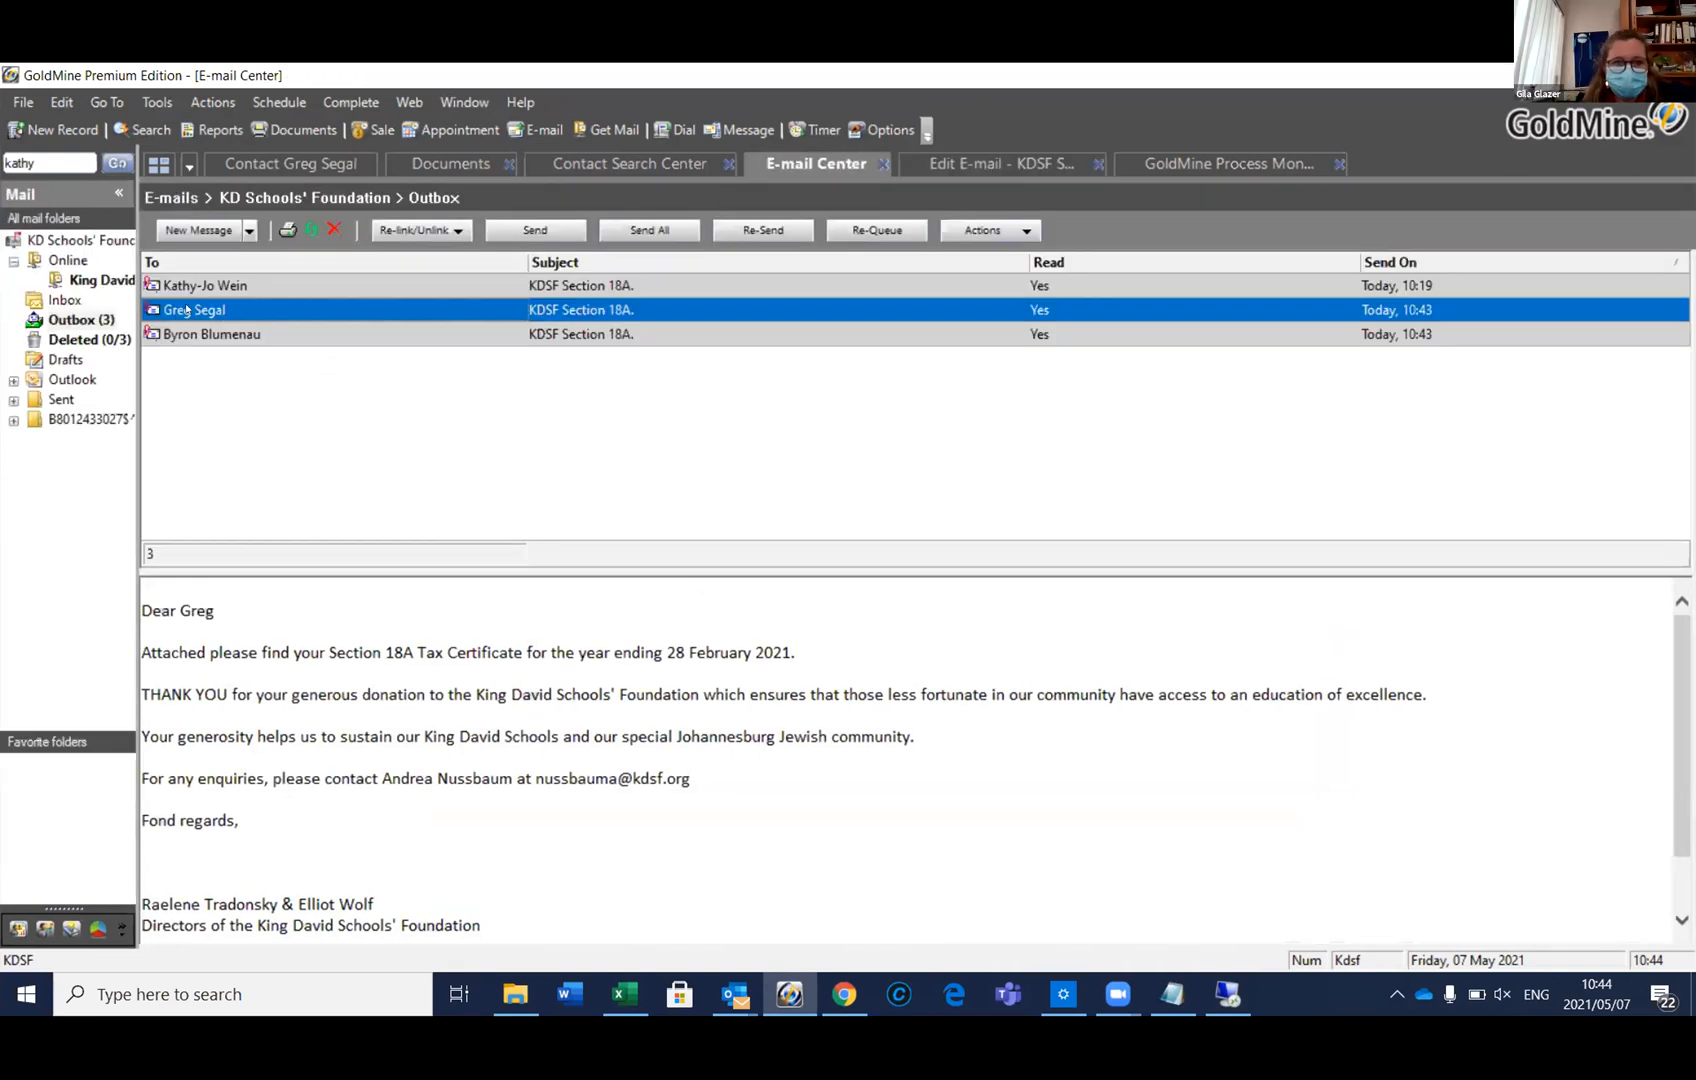
pyautogui.doubleClick(193, 311)
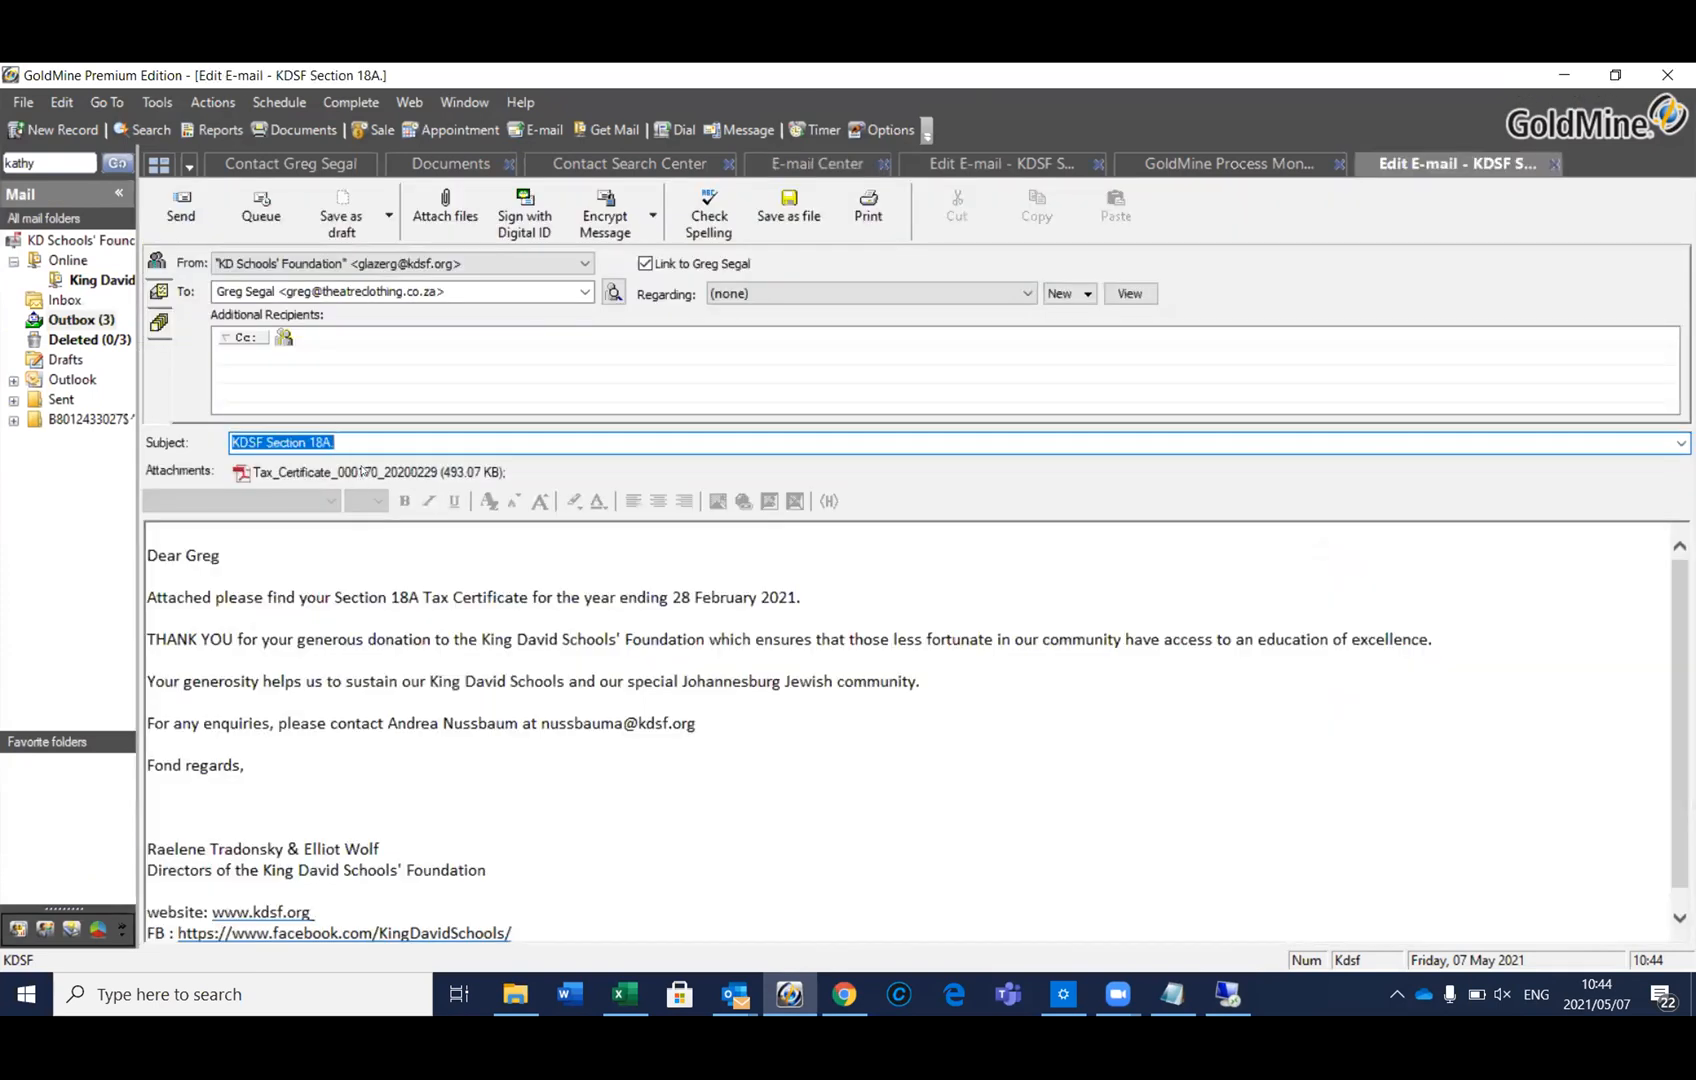
pyautogui.doubleClick(362, 471)
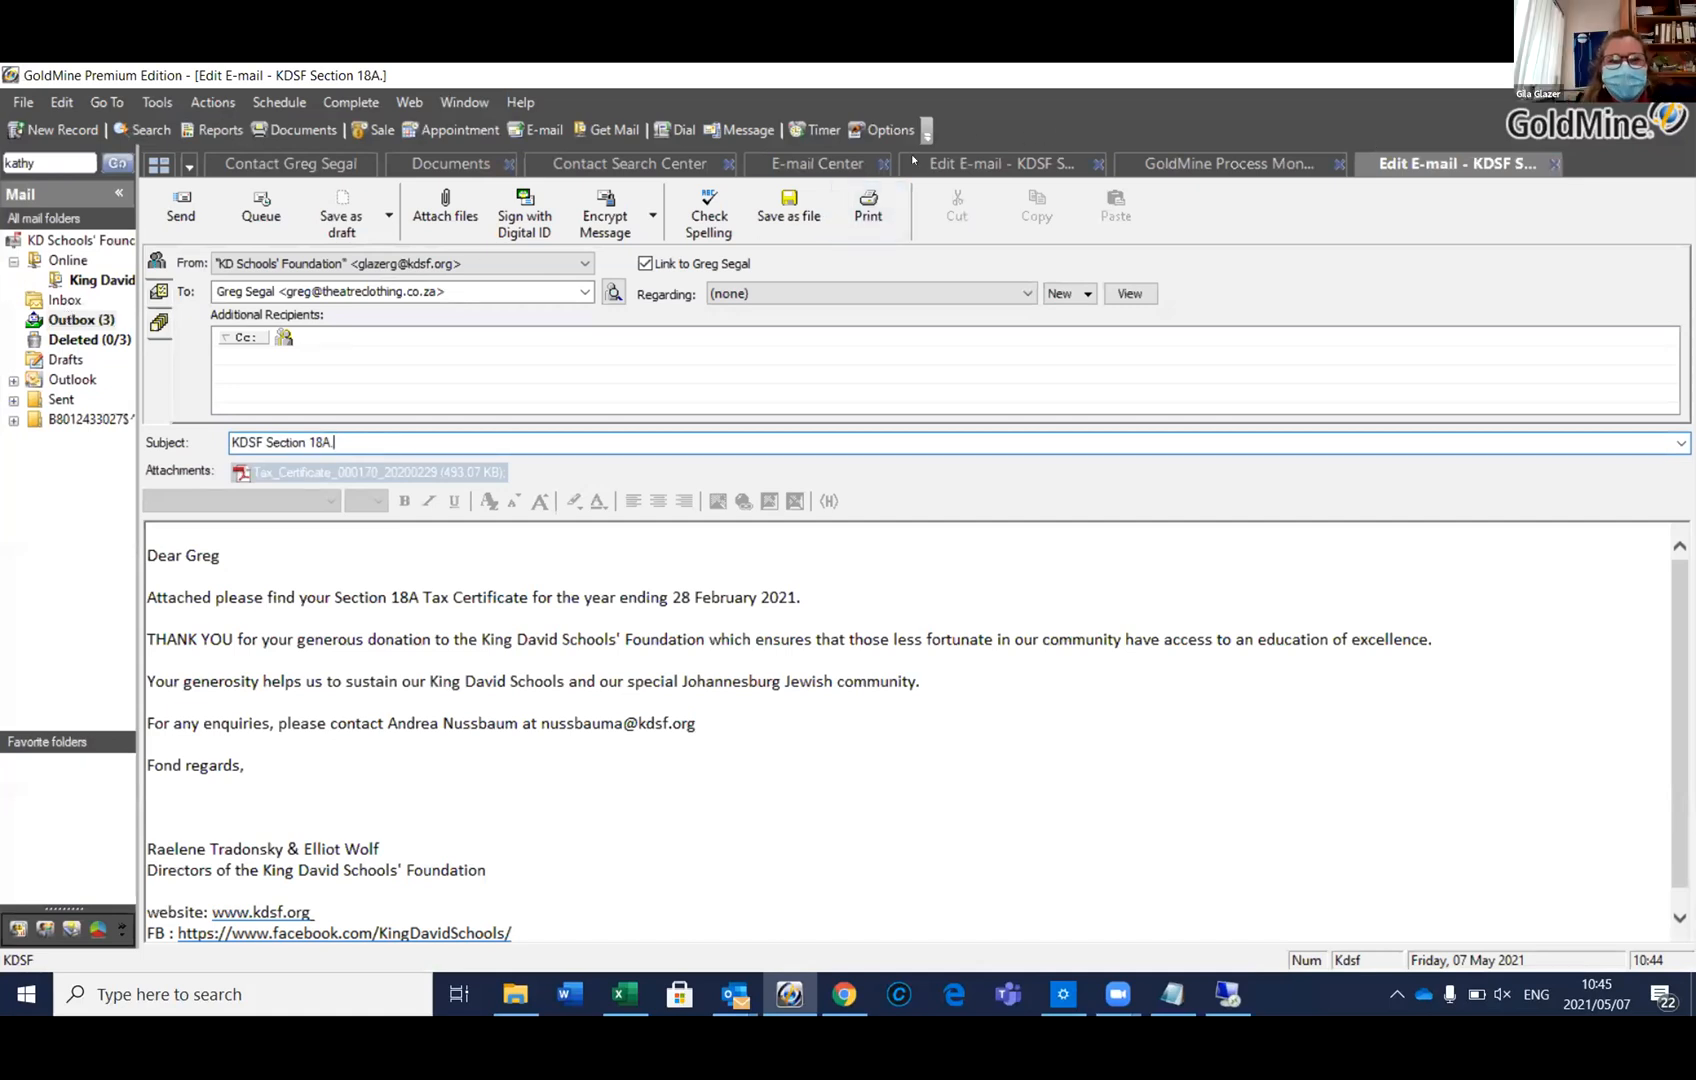
pyautogui.click(816, 164)
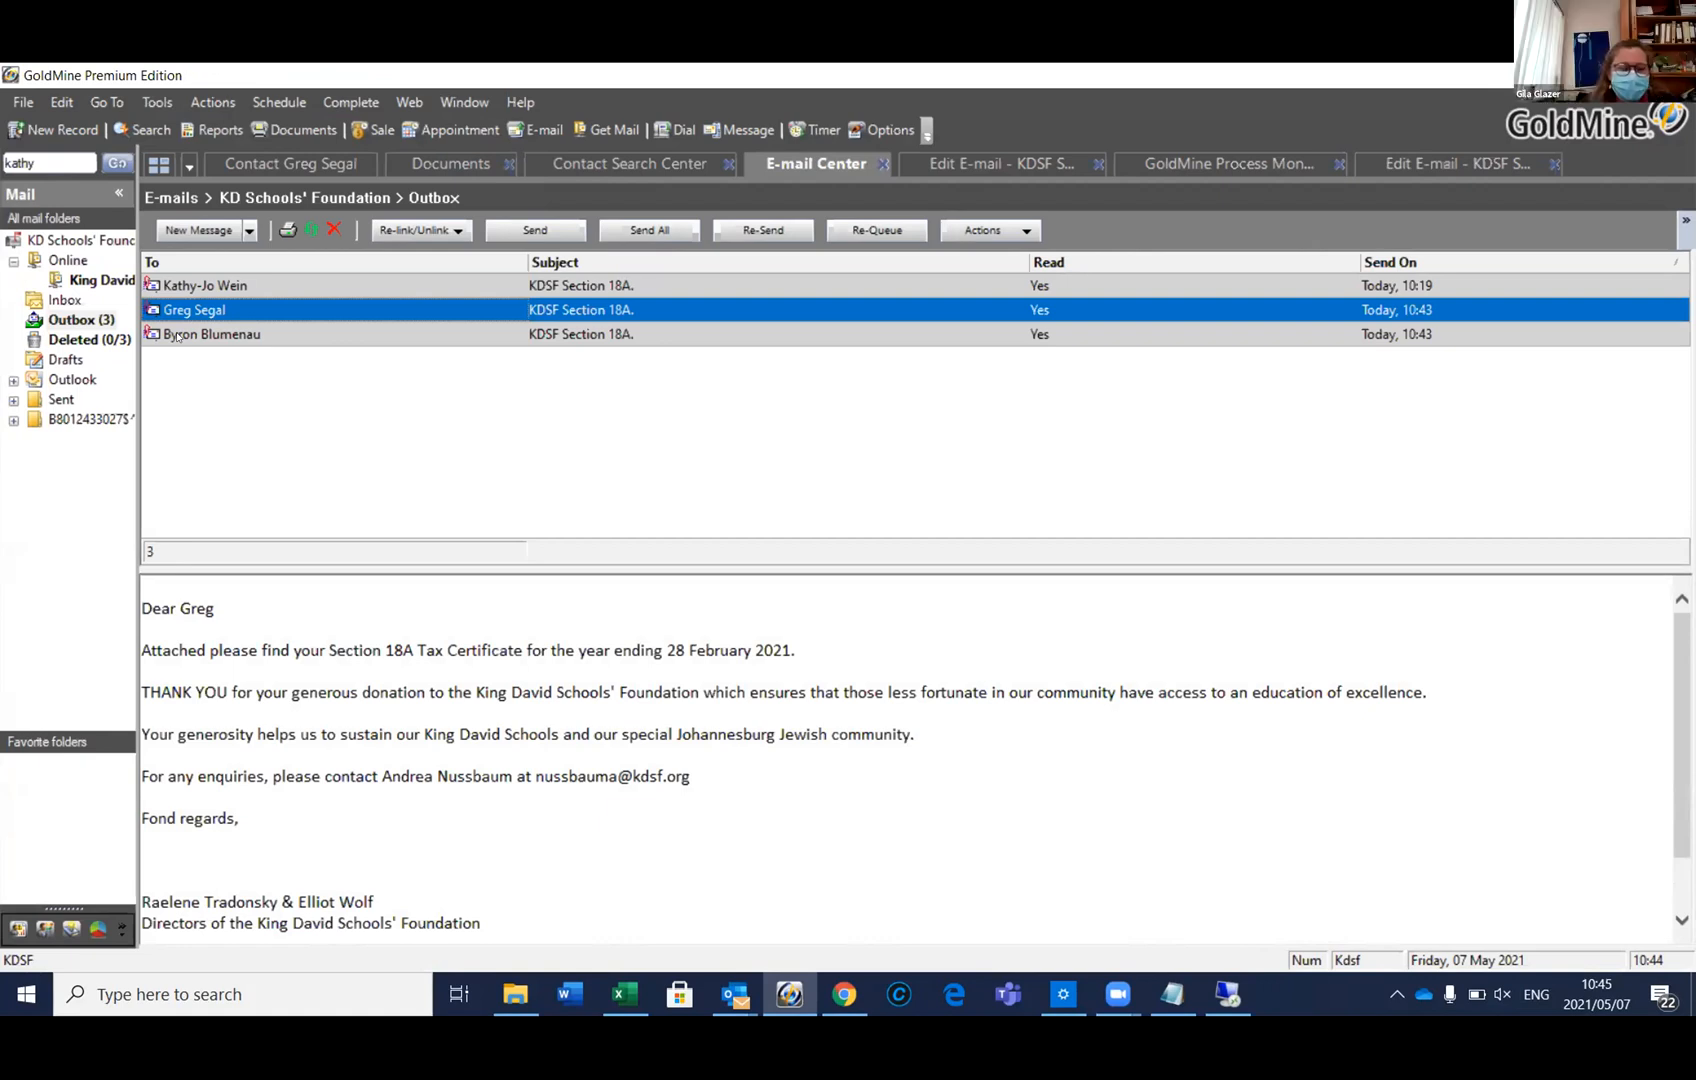
pyautogui.doubleClick(176, 337)
pyautogui.doubleClick(361, 474)
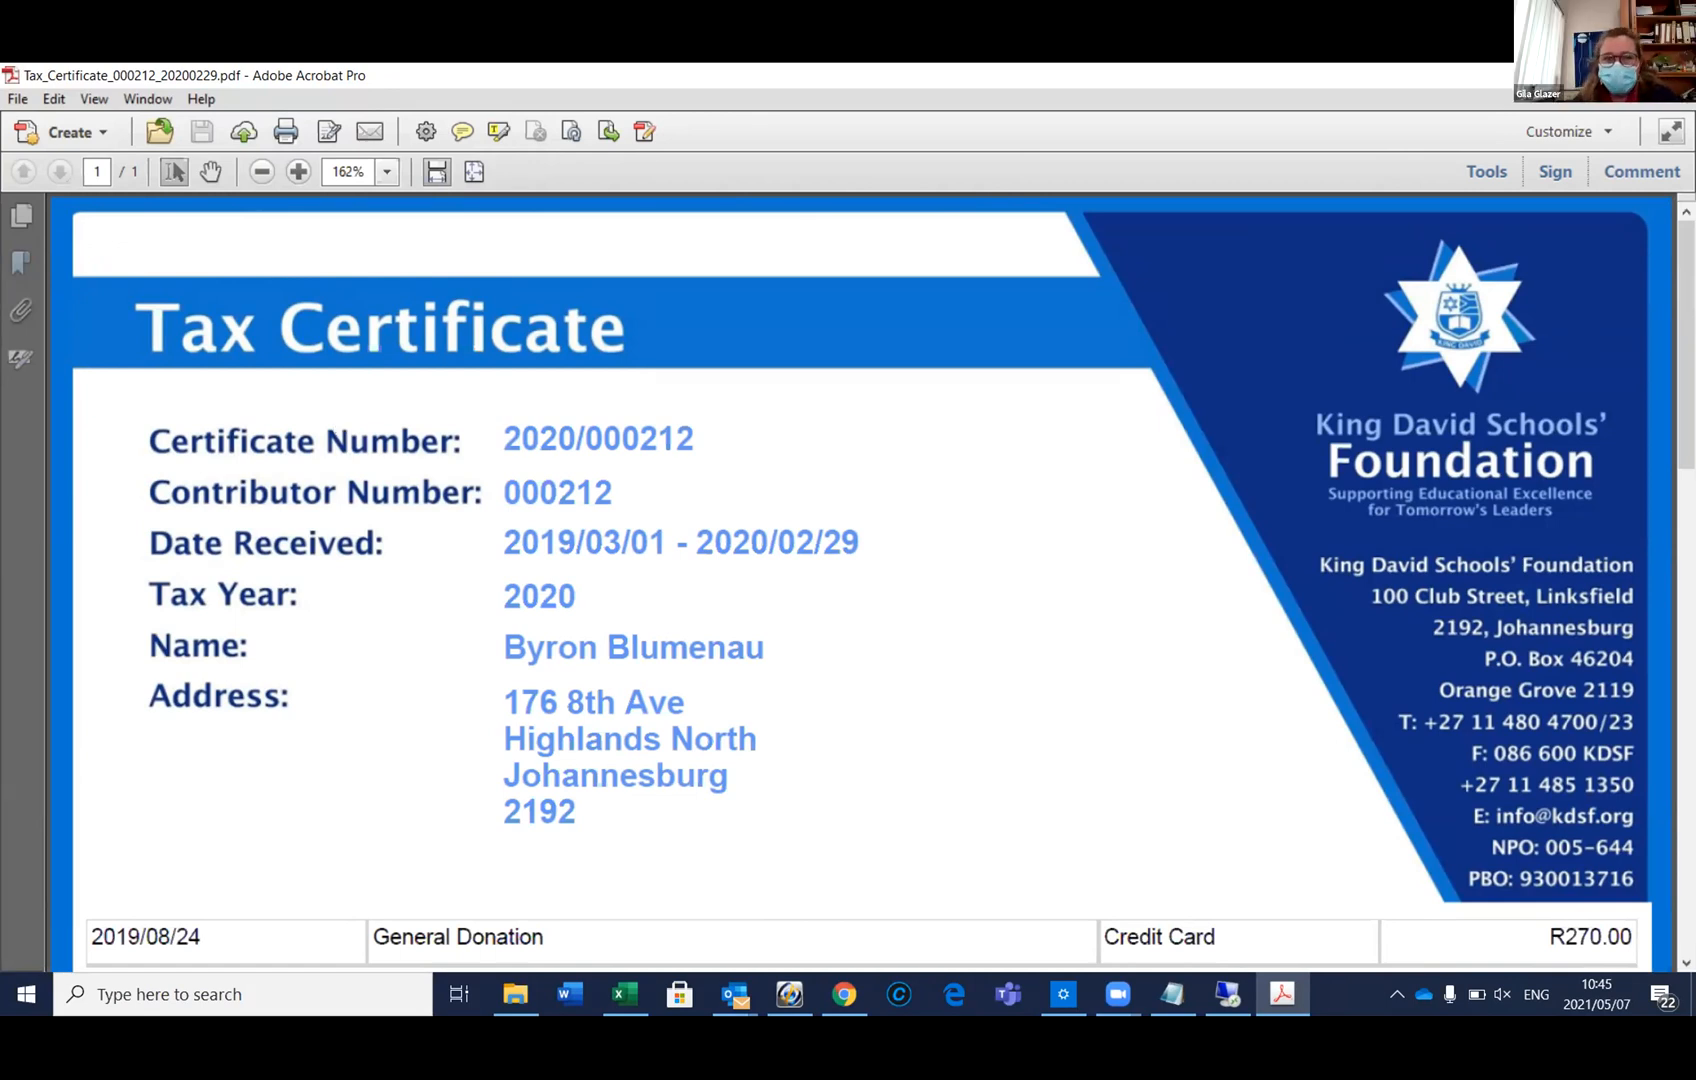
# Close the tax-year 2020 certificate (donations 2019/03/01 to 2020/02/29) in Acrobat
pyautogui.click(1672, 76)
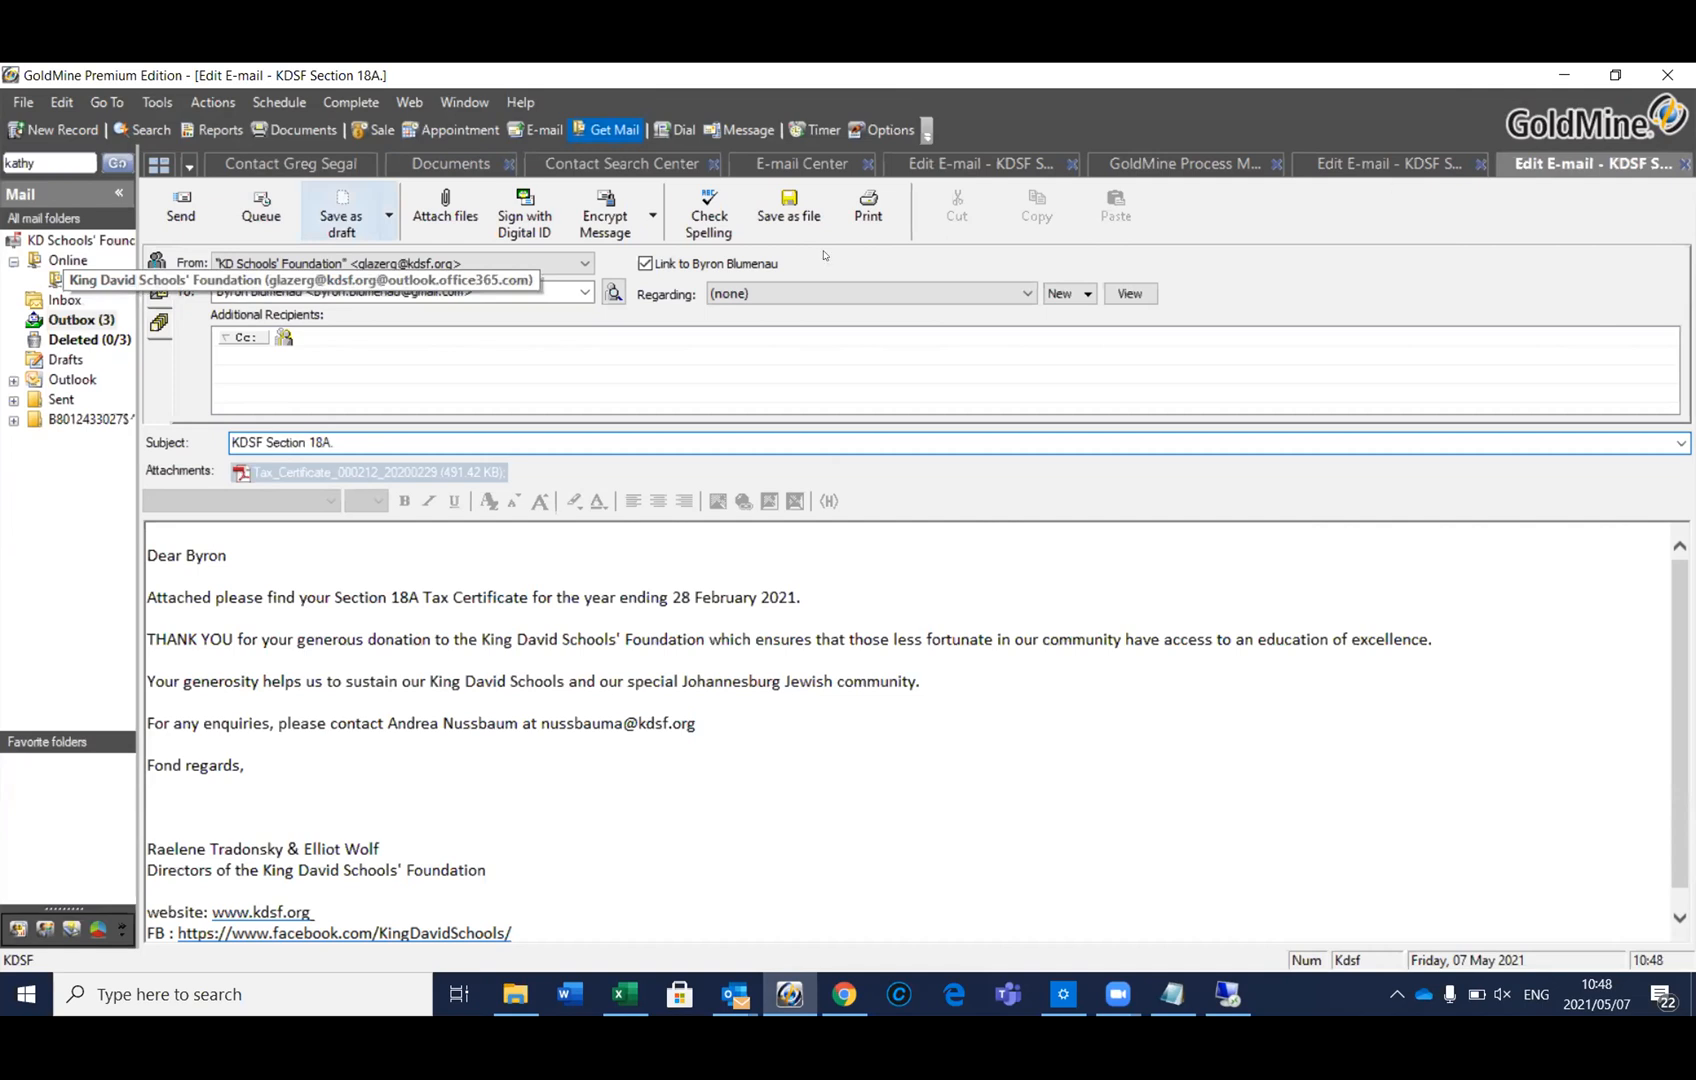
# Delete all three KDSF Section 18A. test e-mails from the Outbox, confirming each deletion
pyautogui.click(1682, 161)
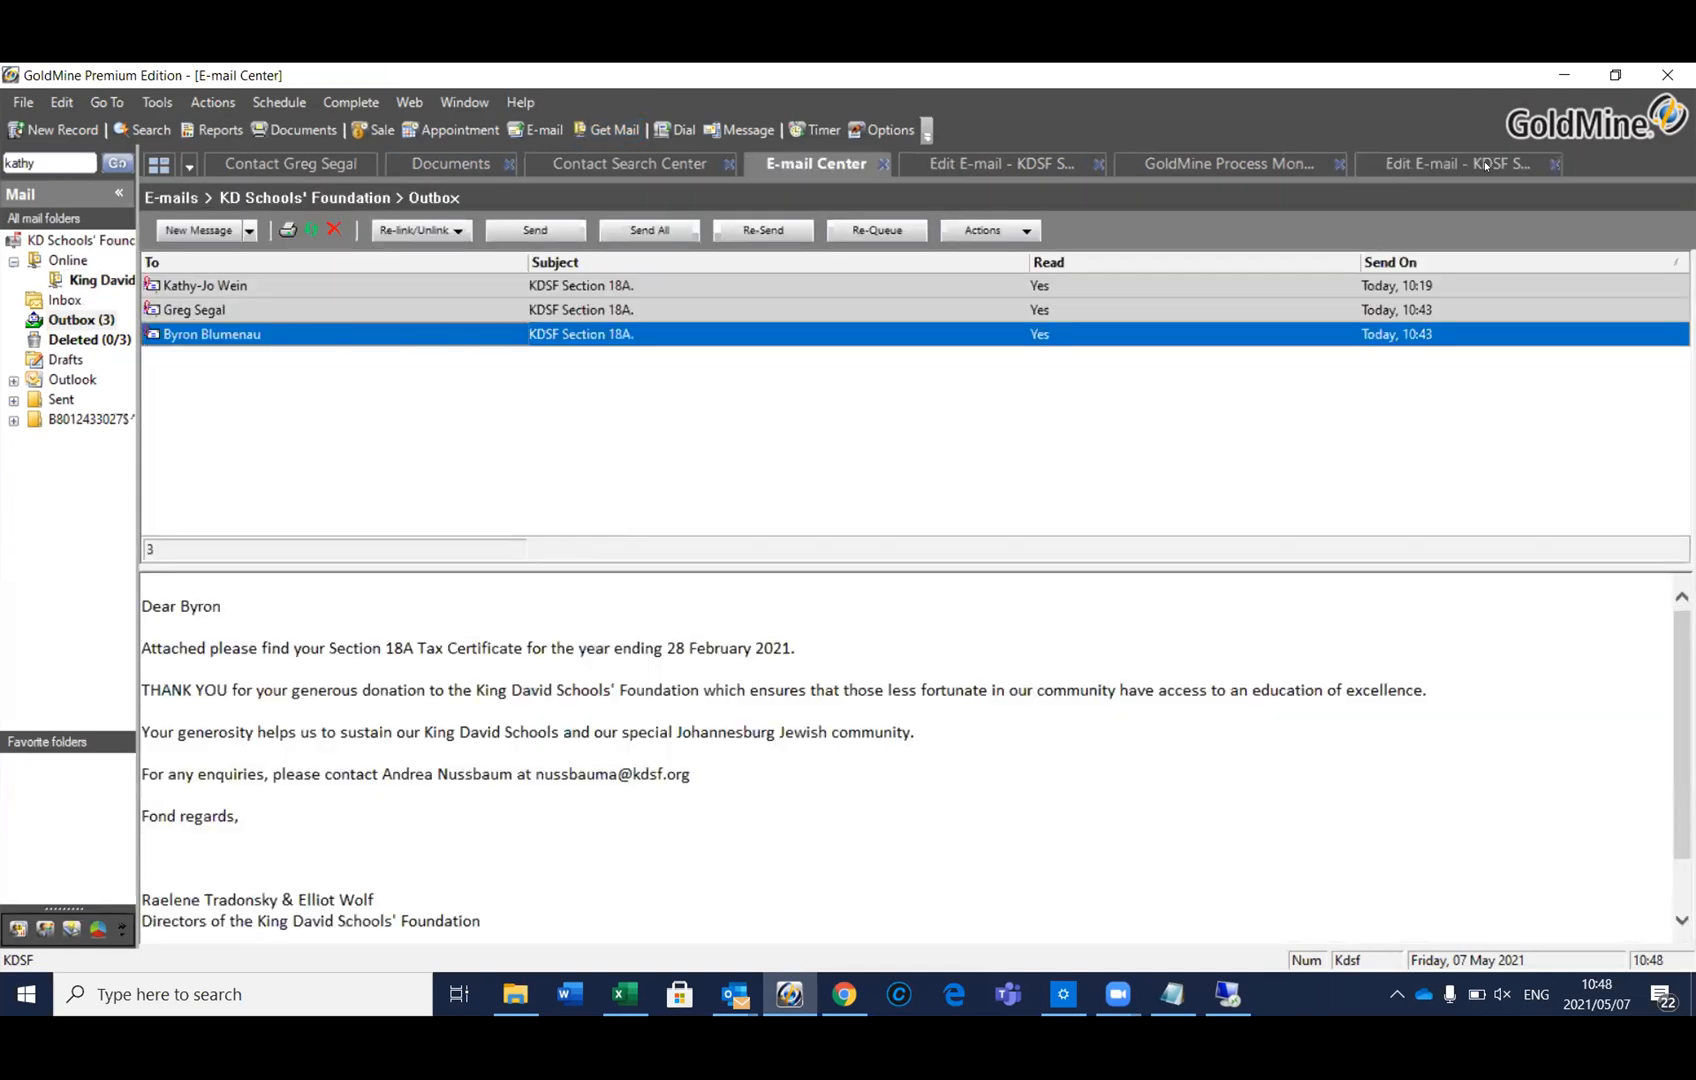
pyautogui.click(80, 321)
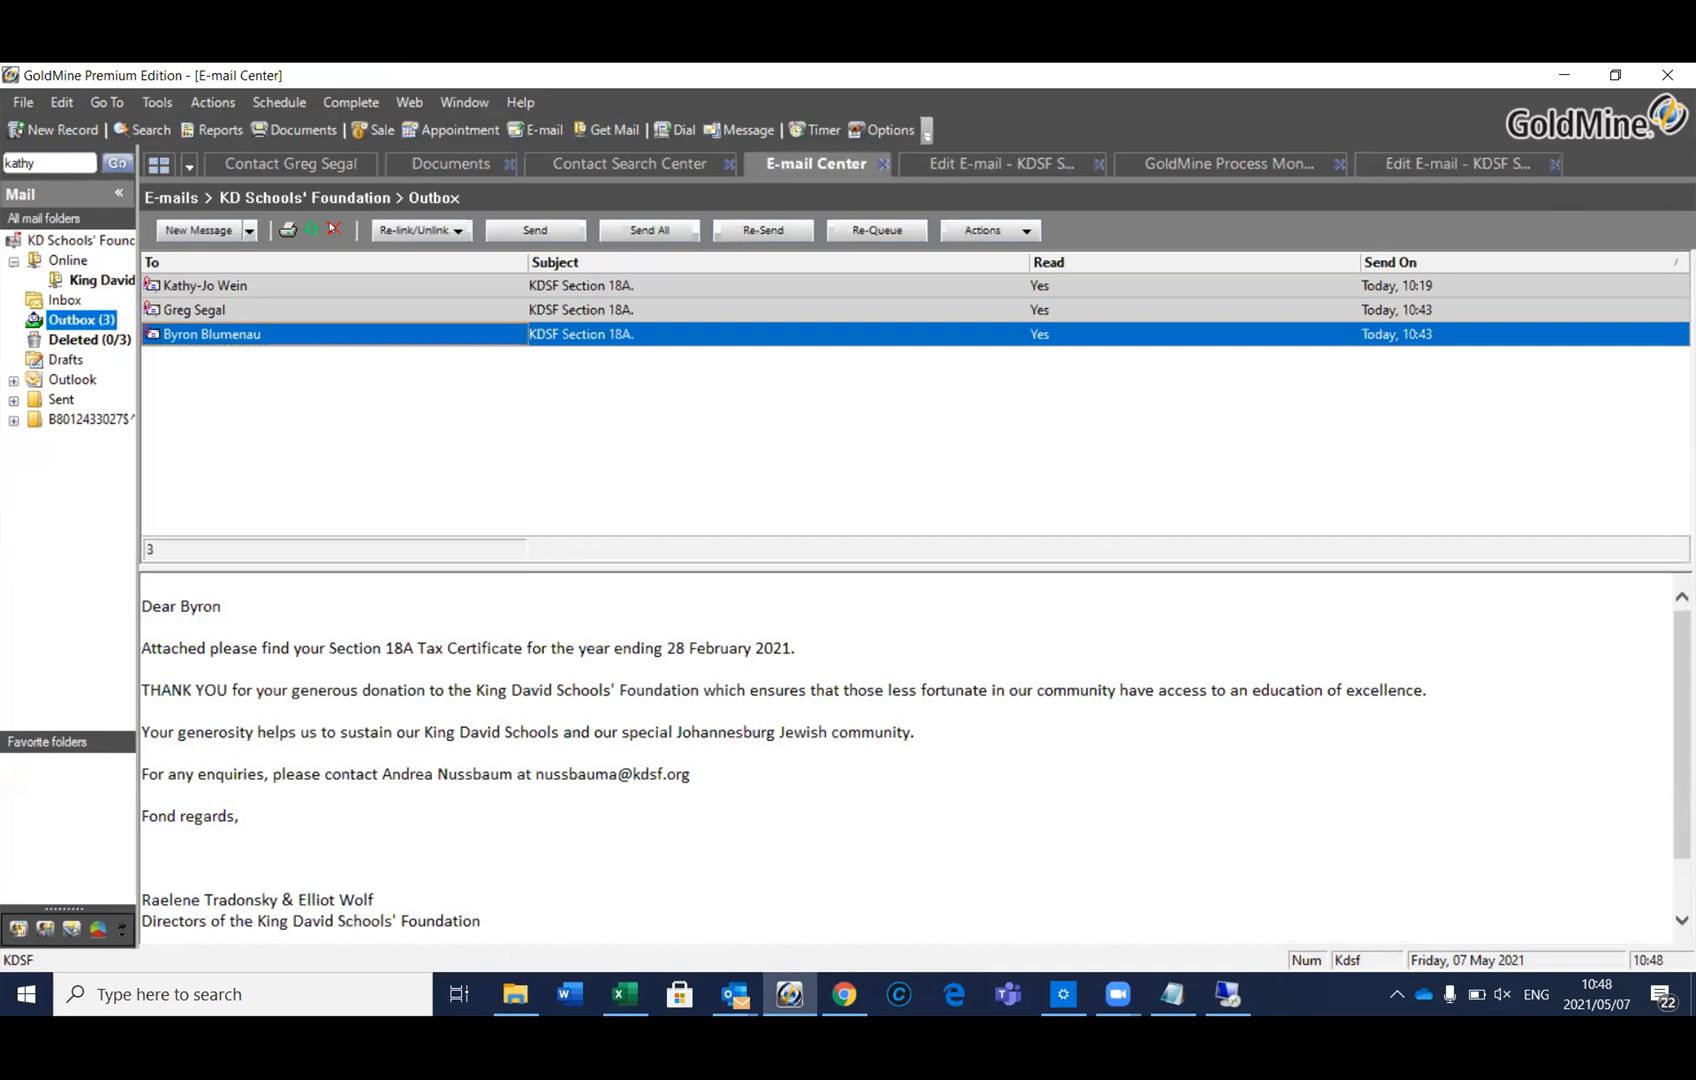
pyautogui.click(334, 229)
pyautogui.click(911, 602)
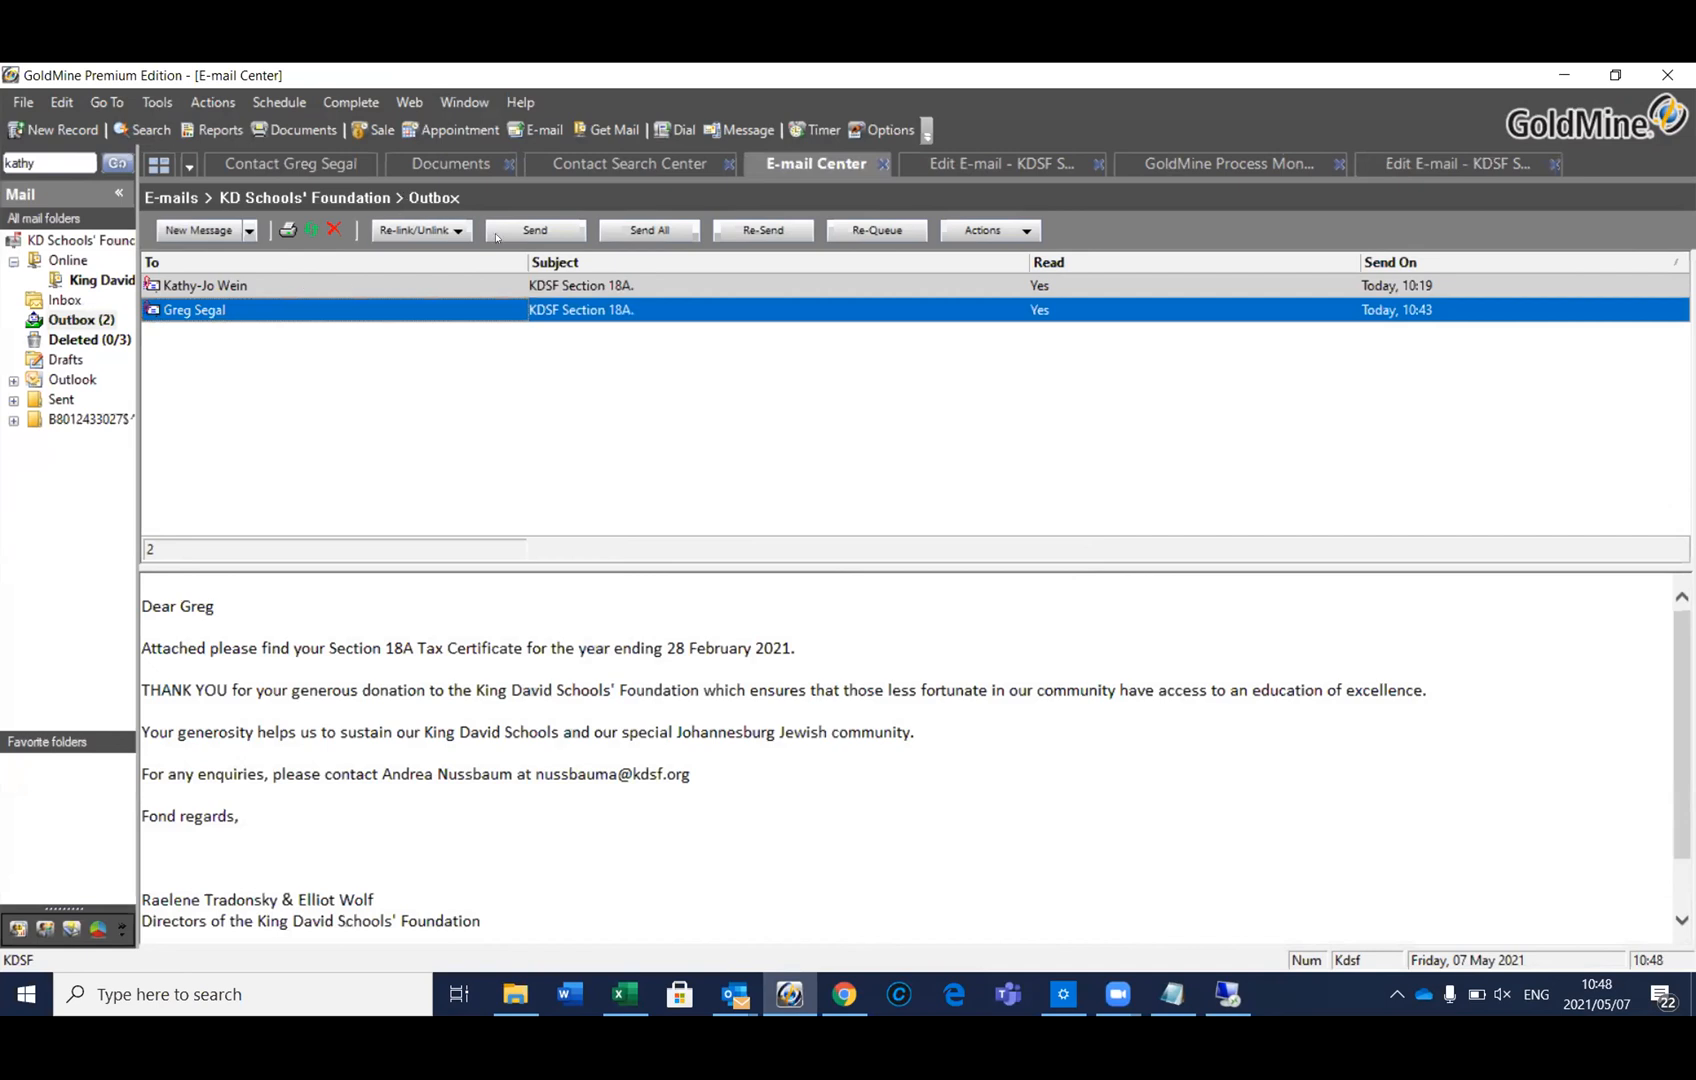
pyautogui.click(333, 229)
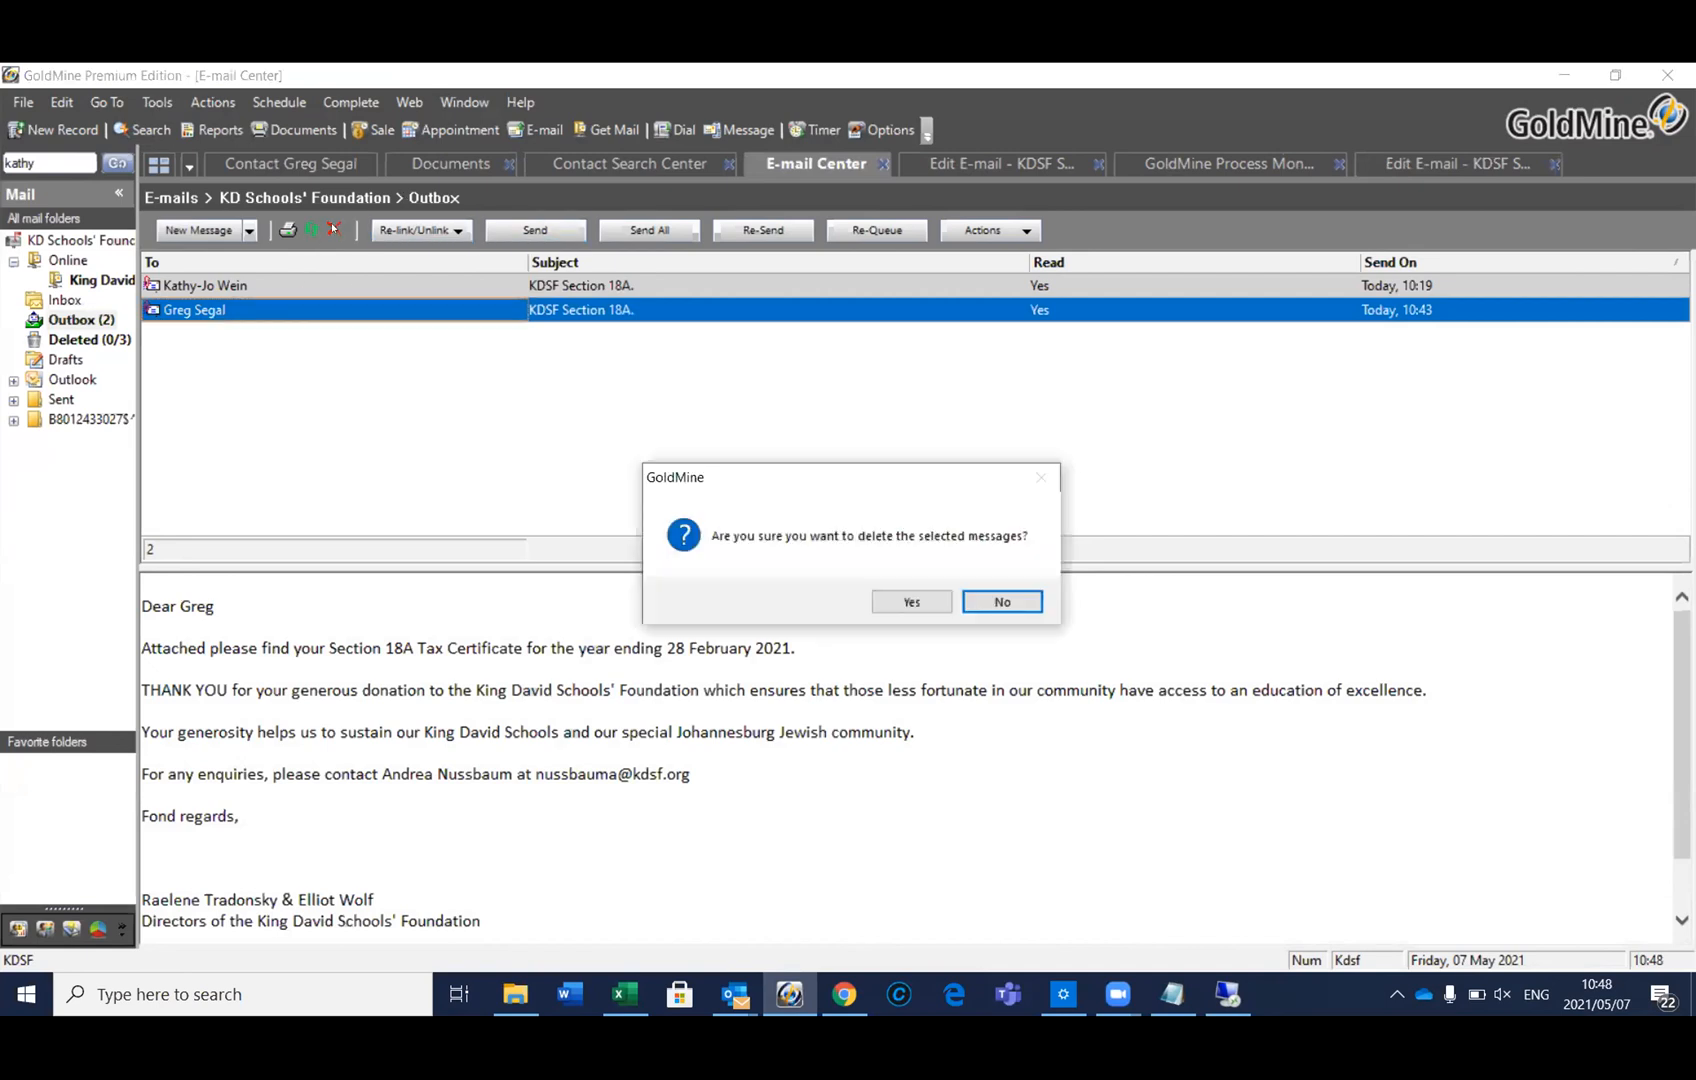
pyautogui.click(910, 600)
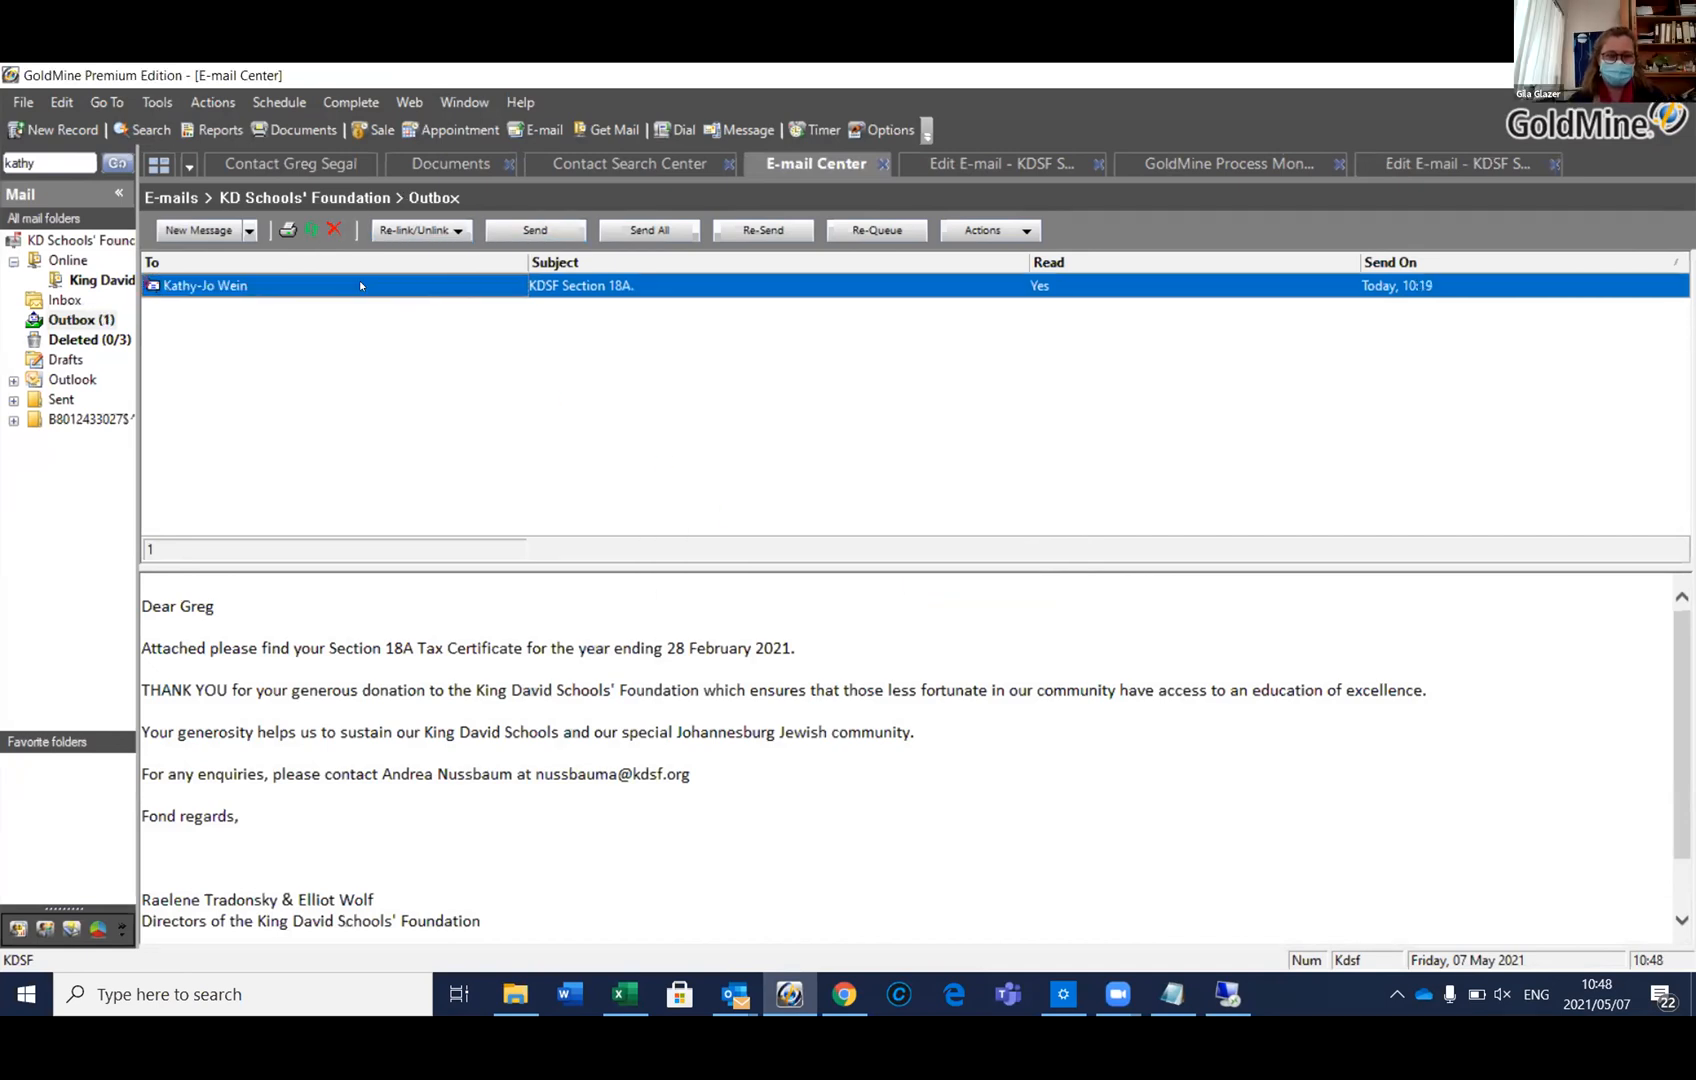
pyautogui.click(332, 229)
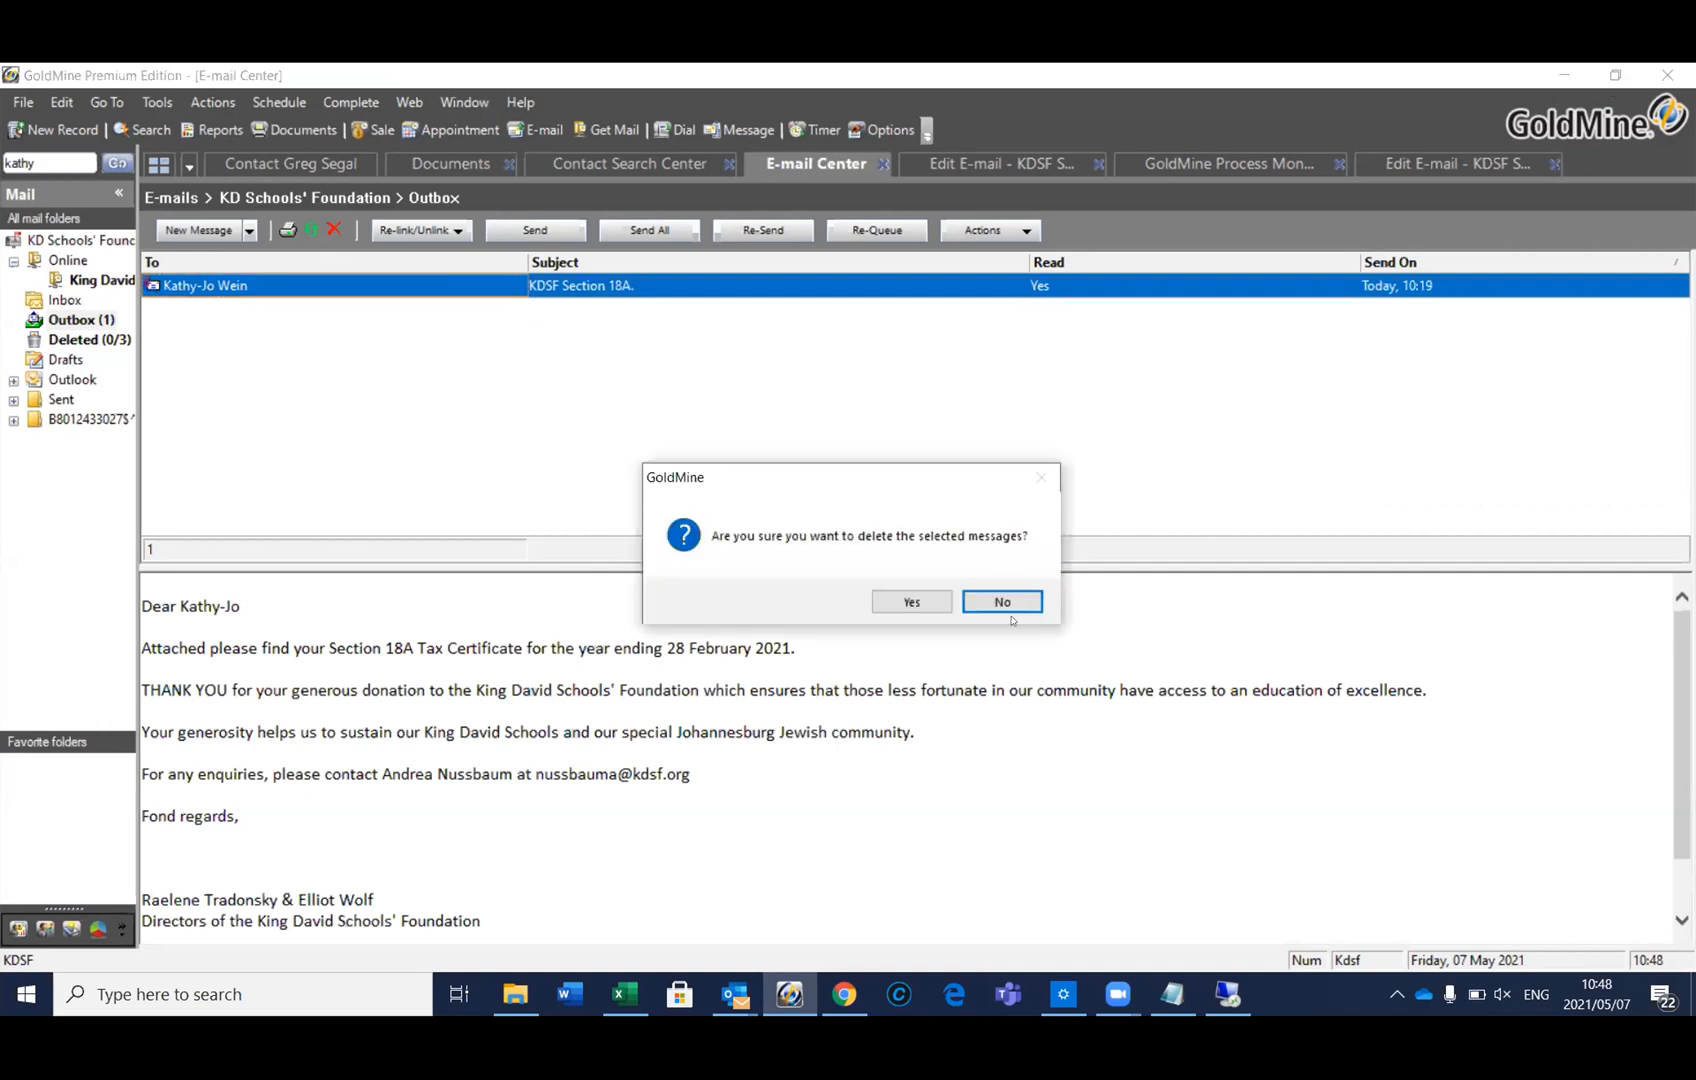
pyautogui.click(911, 601)
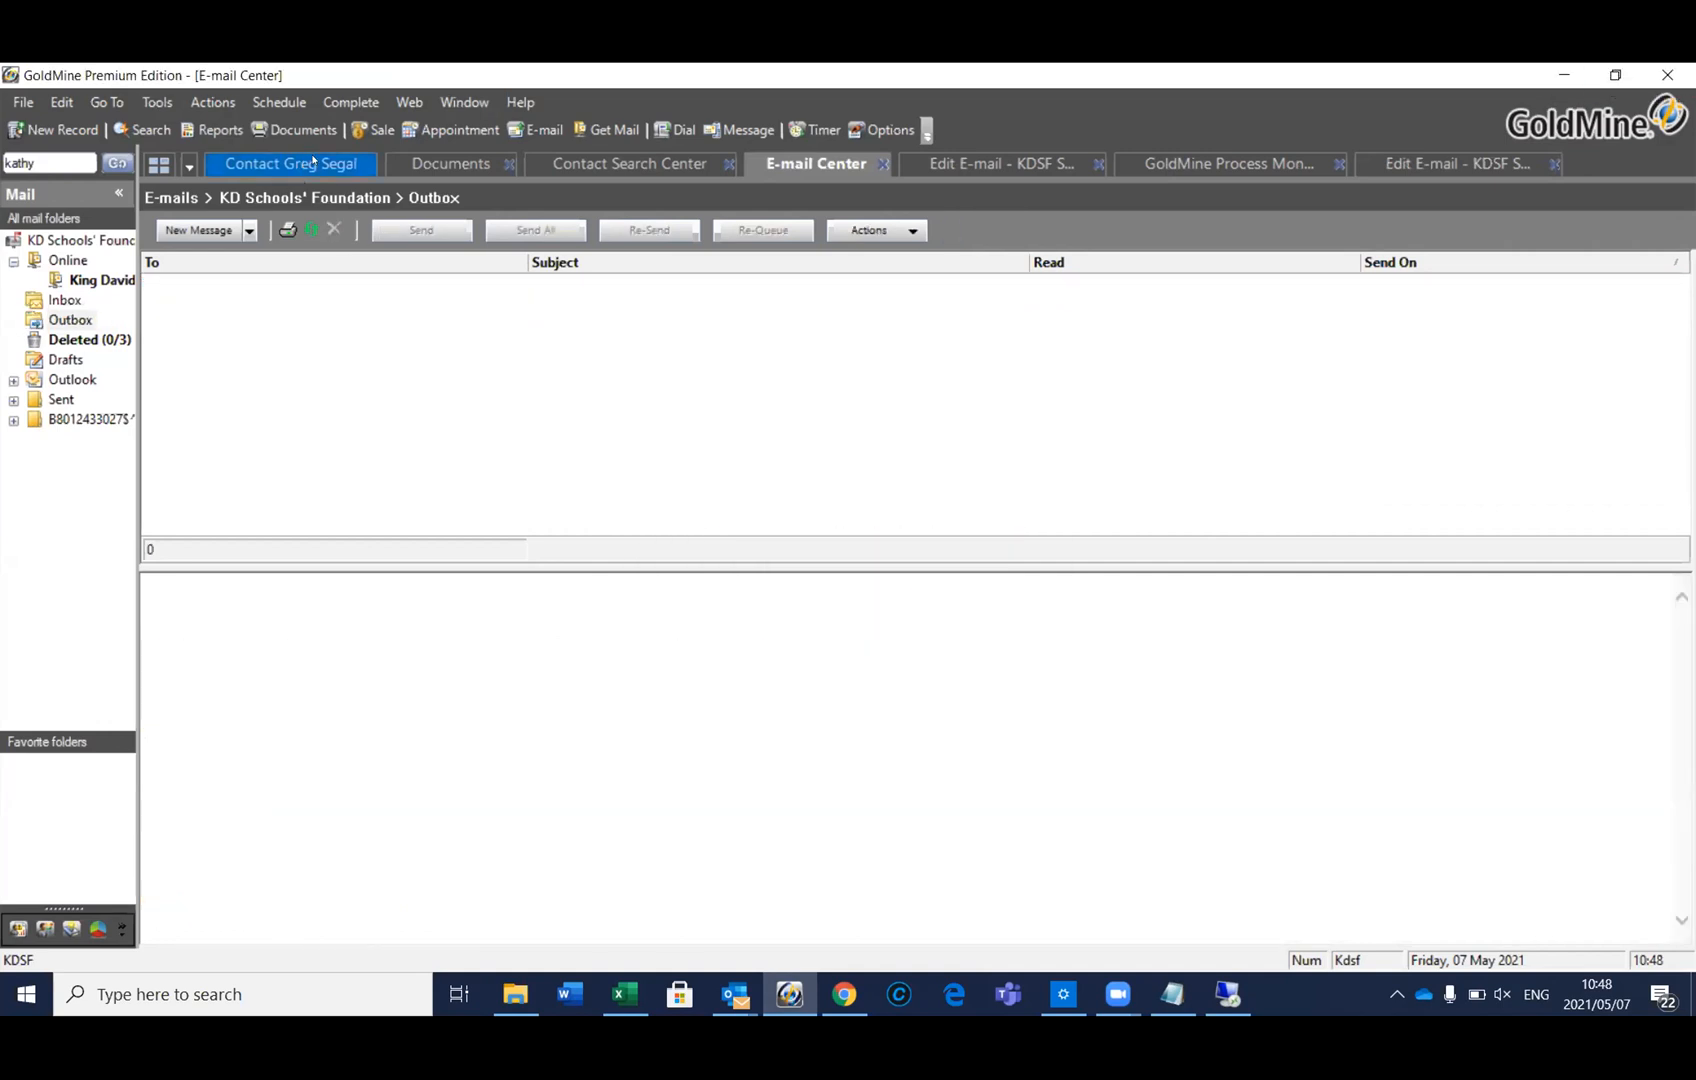
pyautogui.click(312, 162)
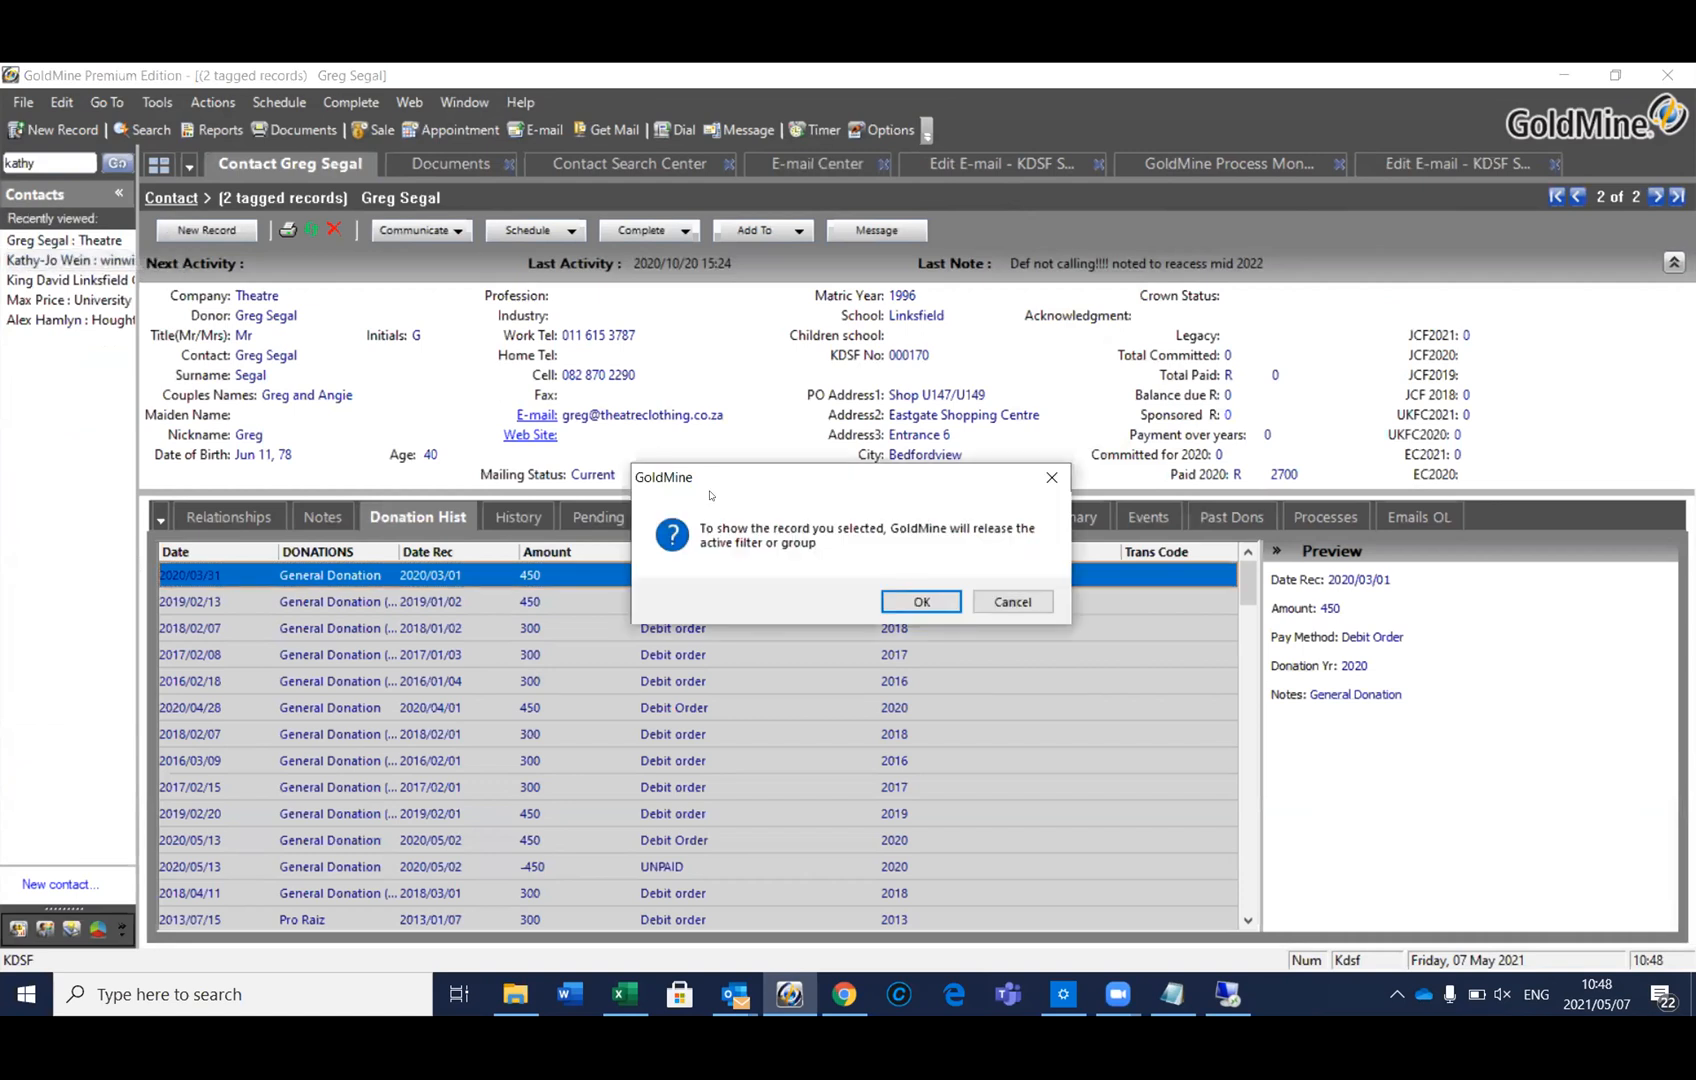
# Show the contact record and make the donor's personal e-mail address the primary one
pyautogui.click(921, 601)
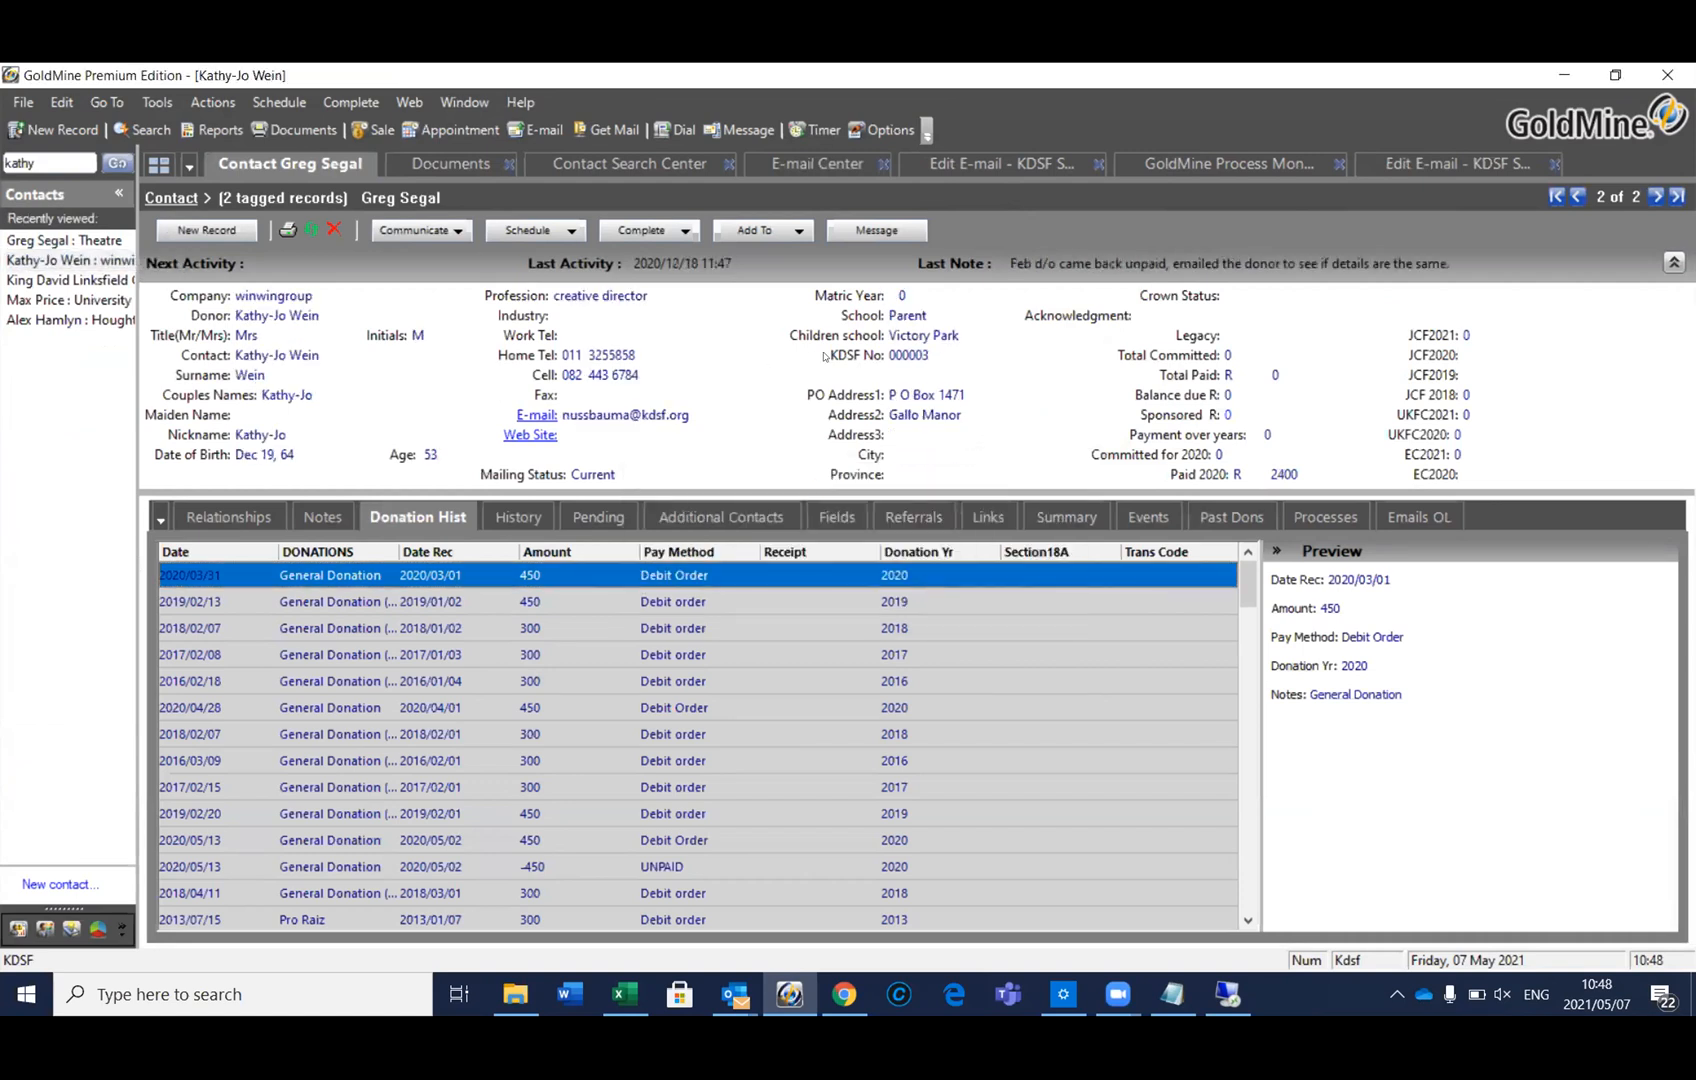
pyautogui.click(586, 418)
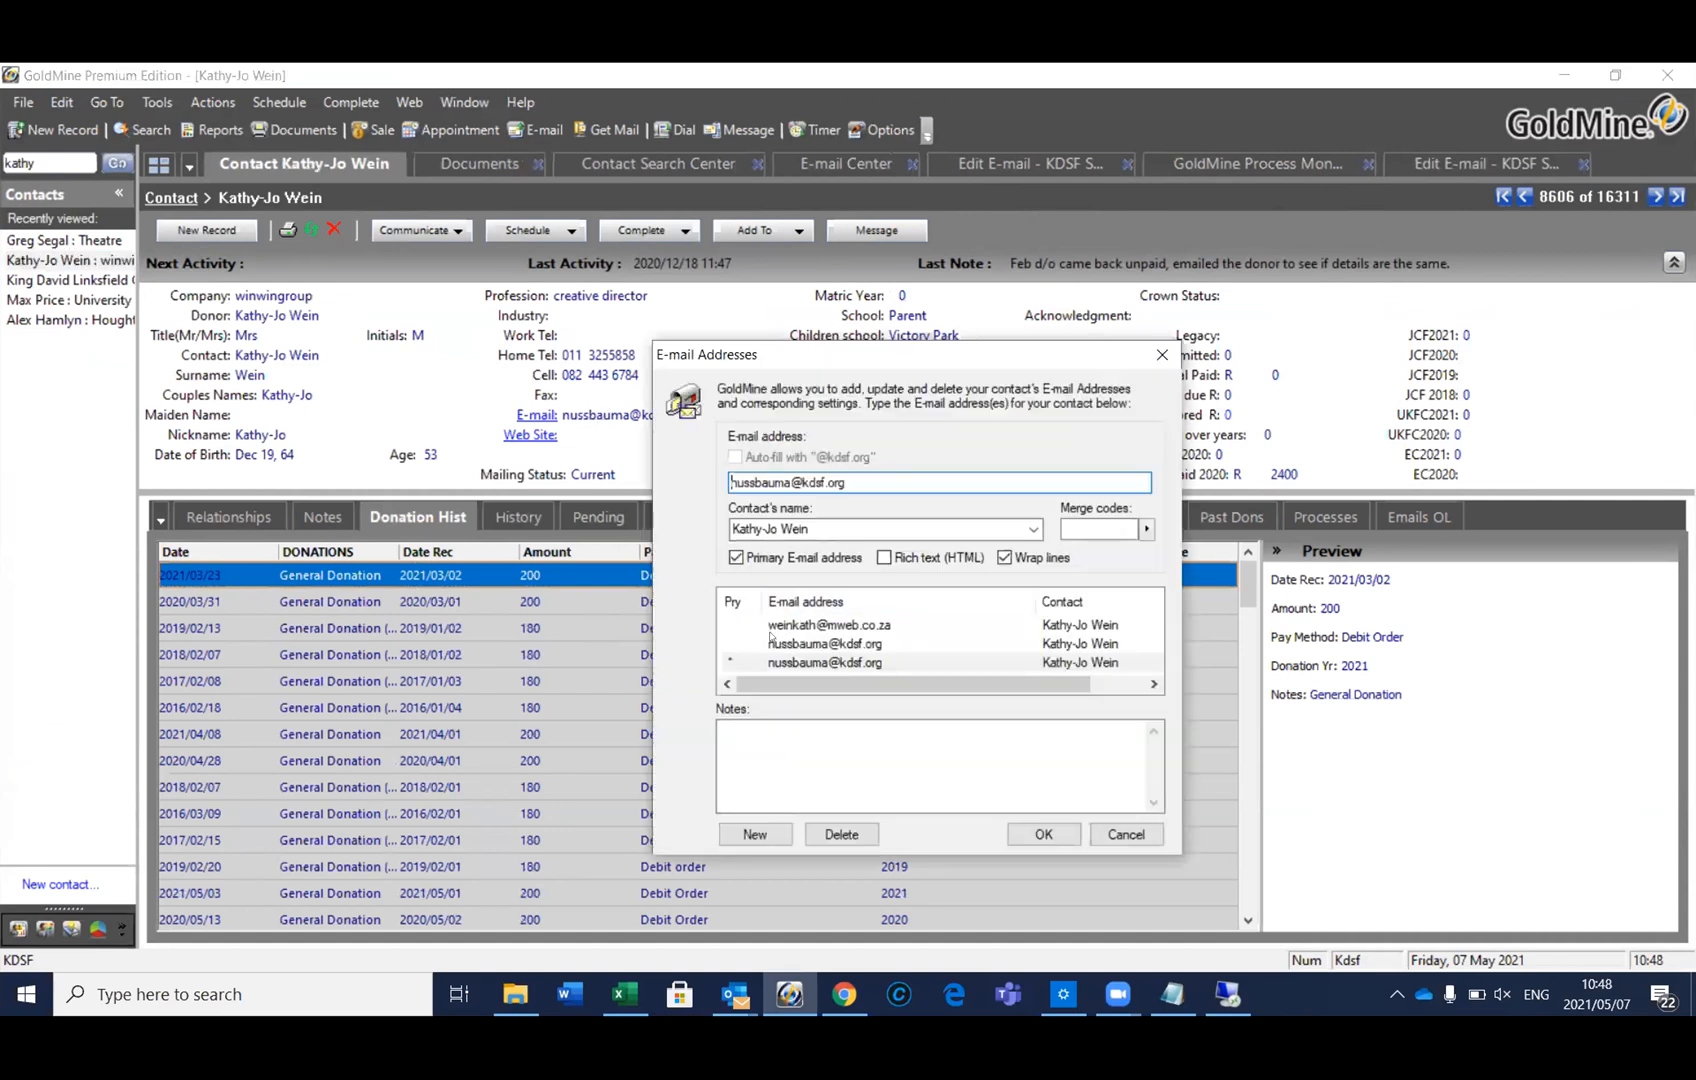
pyautogui.click(735, 622)
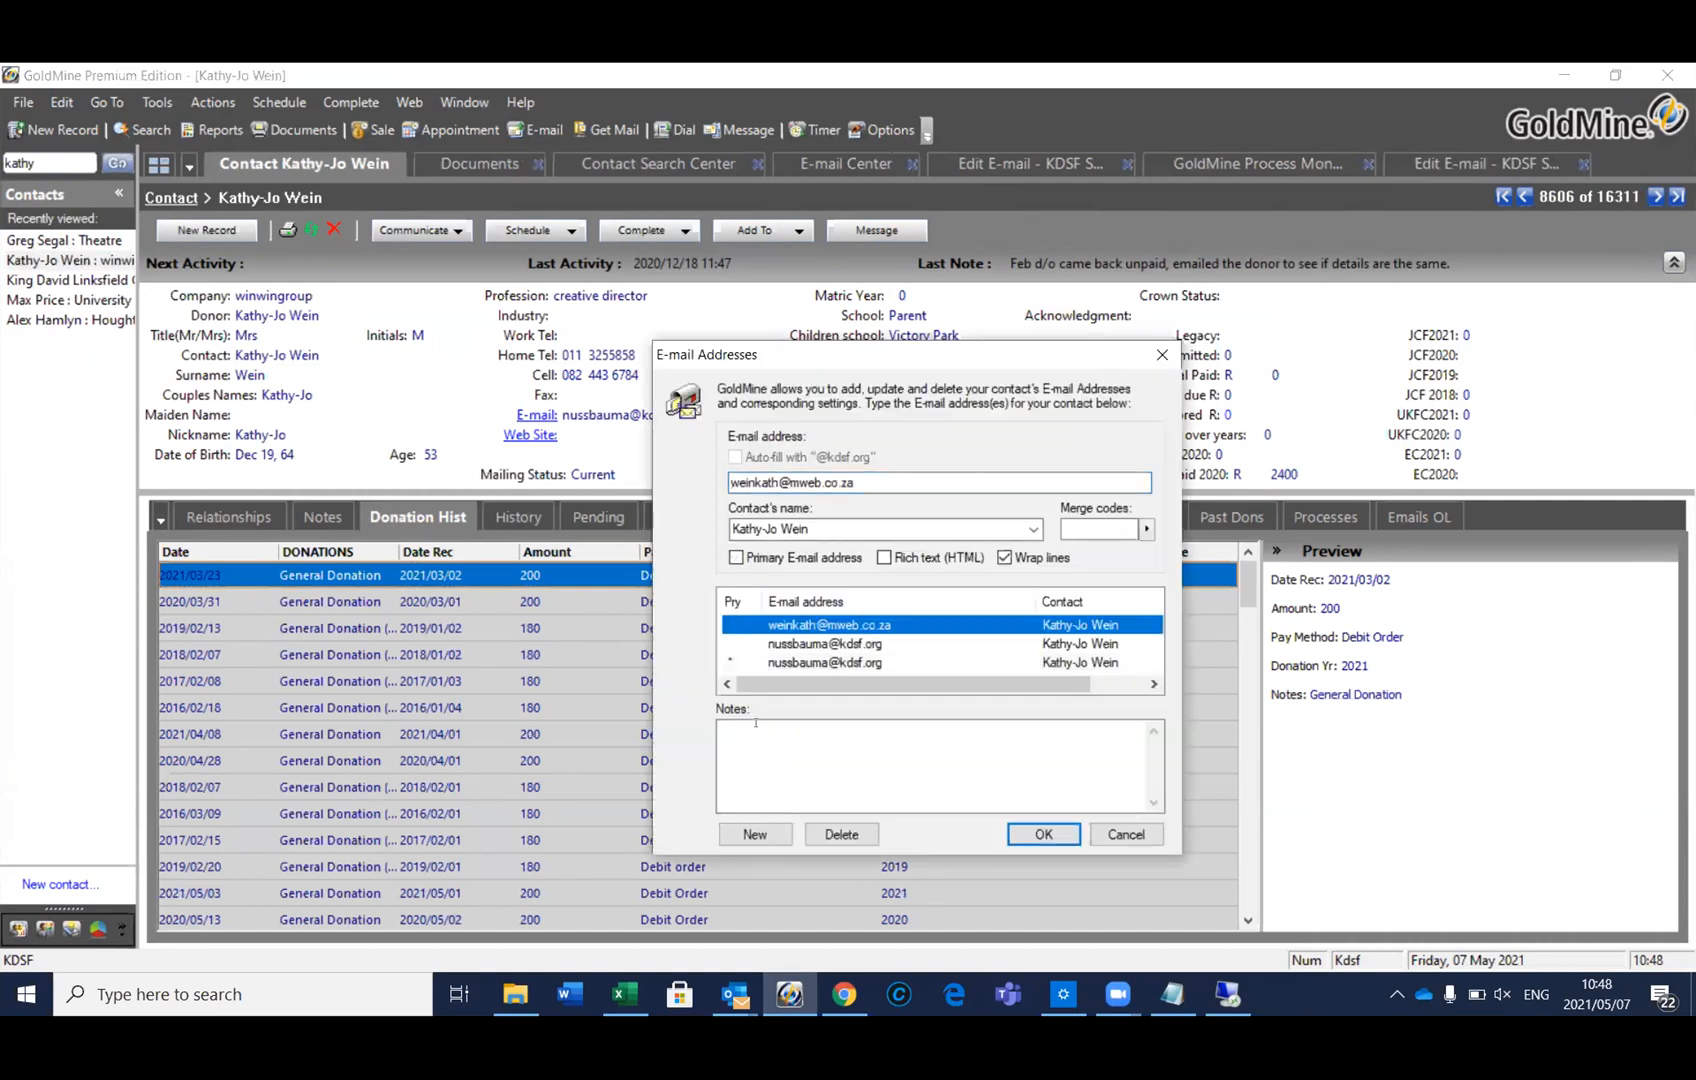
pyautogui.click(736, 557)
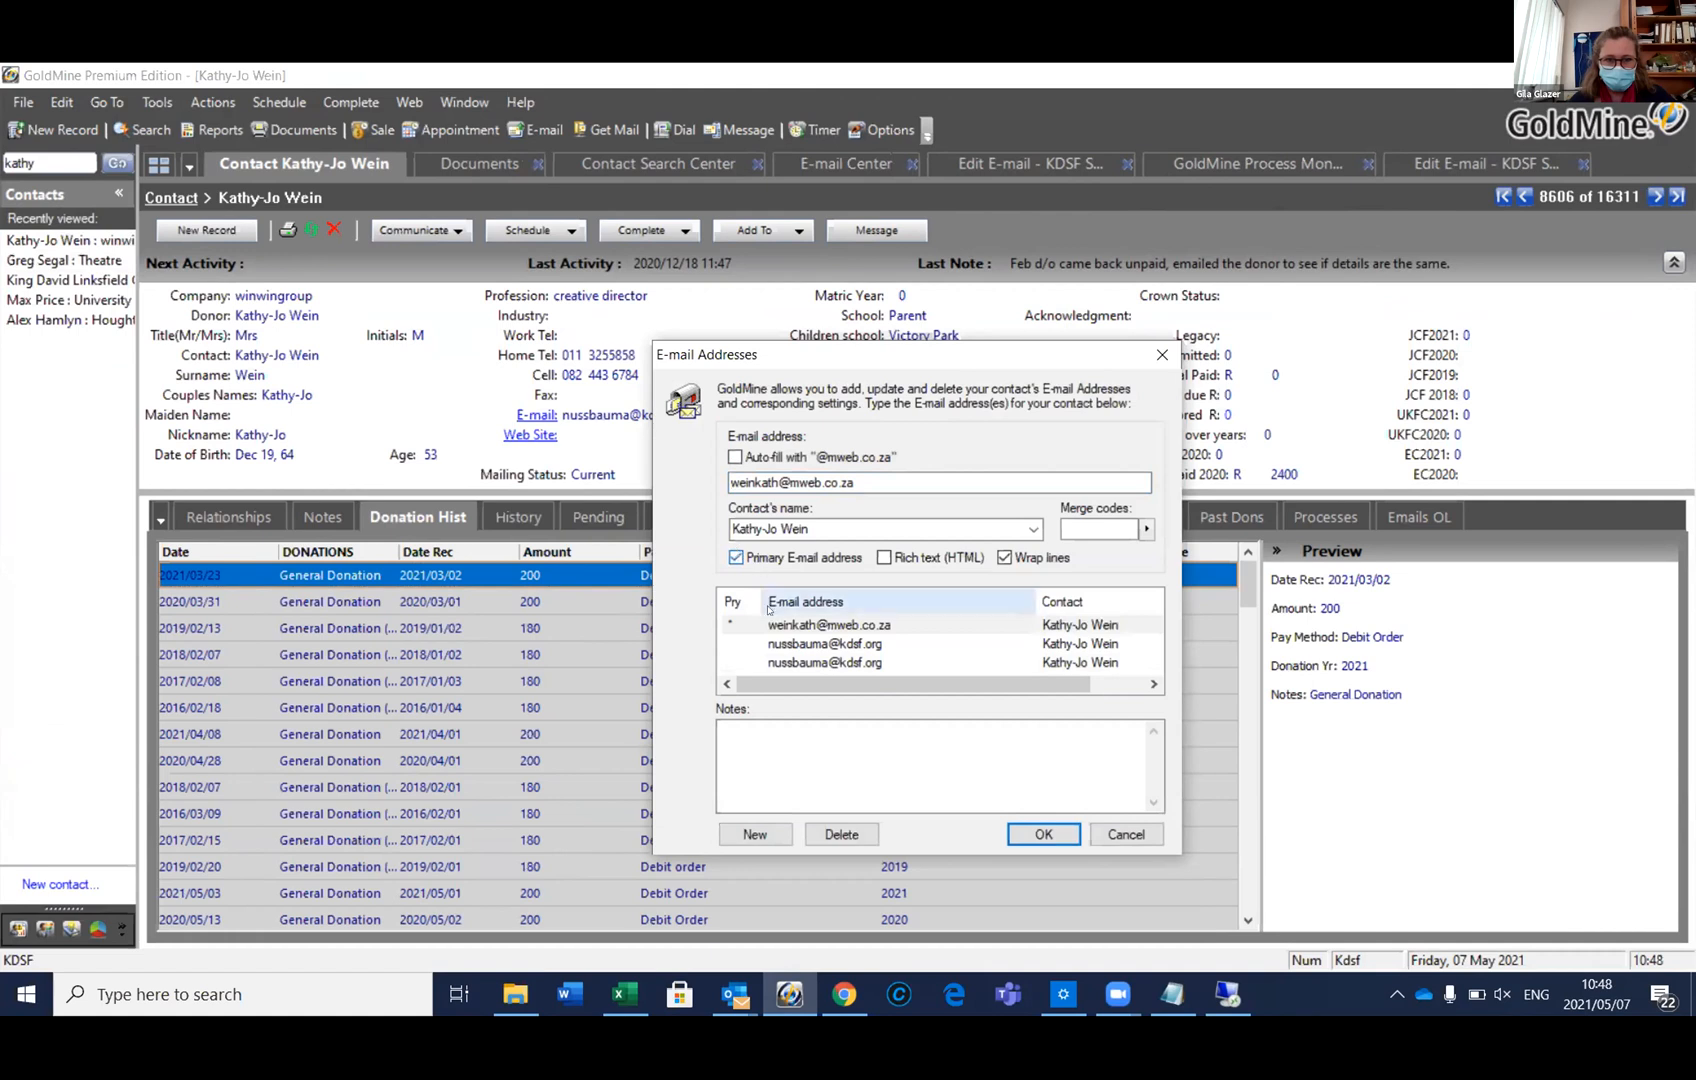
# Delete both extra foundation e-mail addresses from the contact's list
pyautogui.click(777, 643)
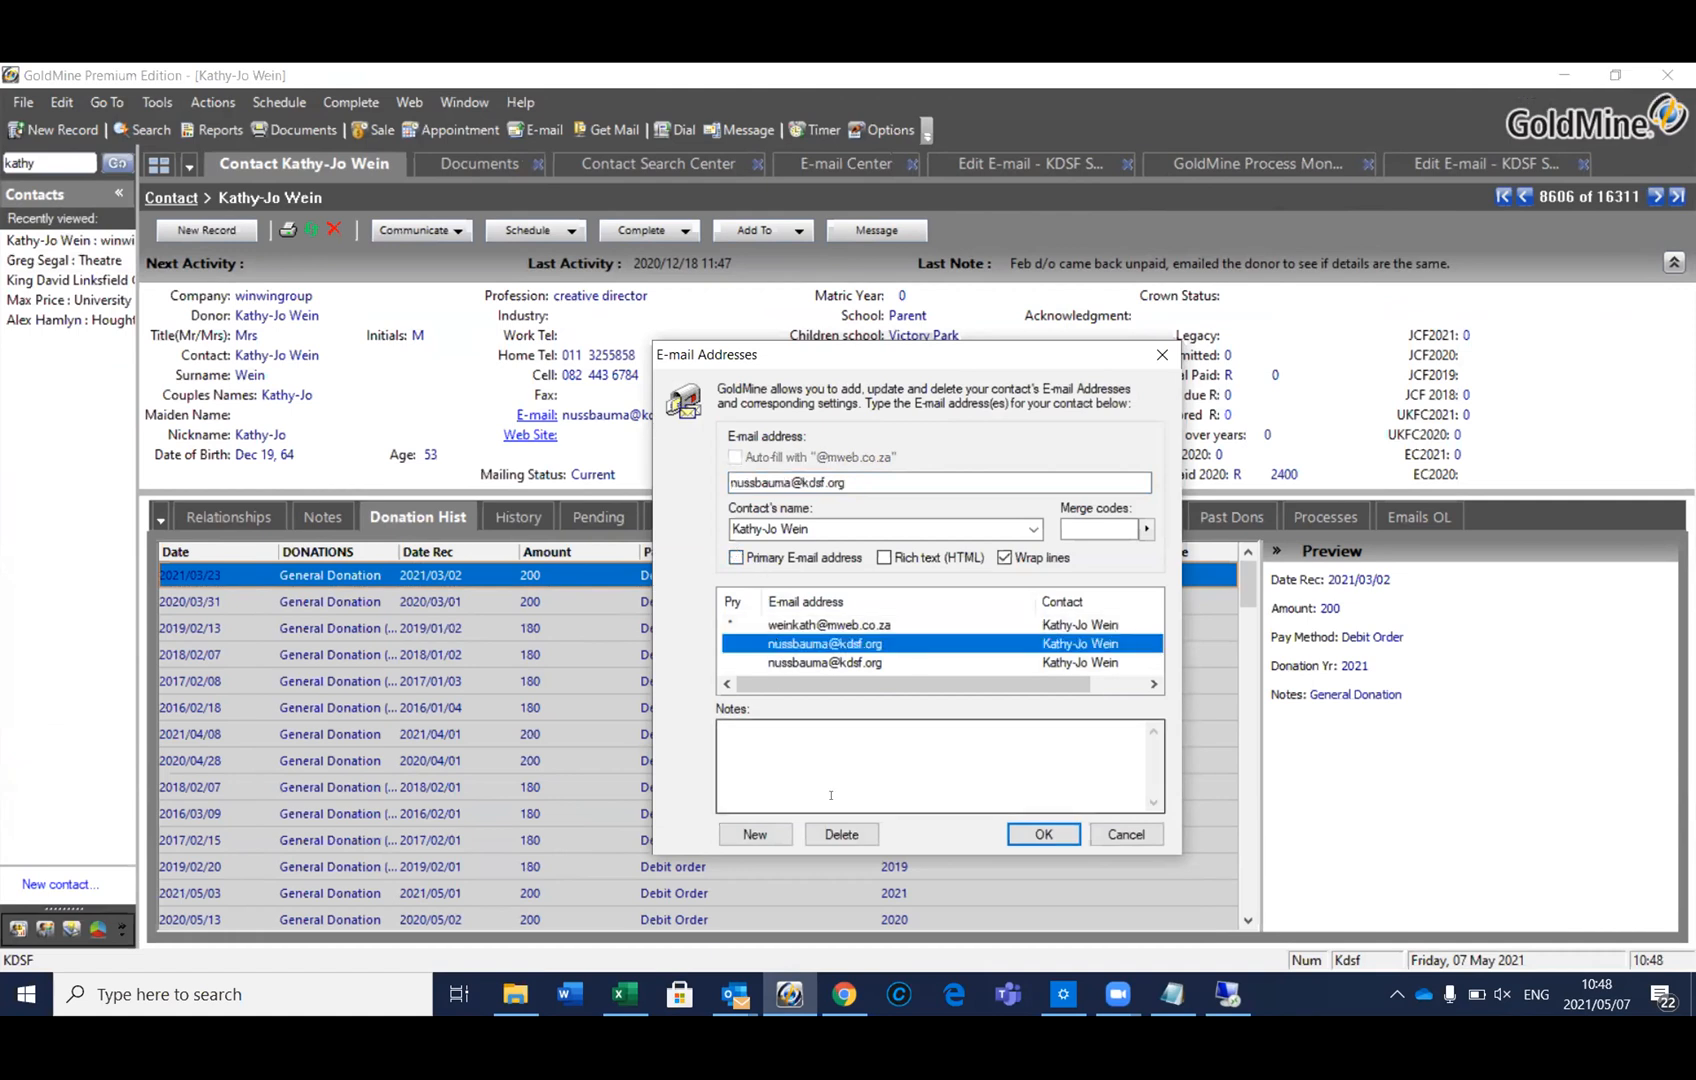
pyautogui.click(841, 834)
pyautogui.click(845, 603)
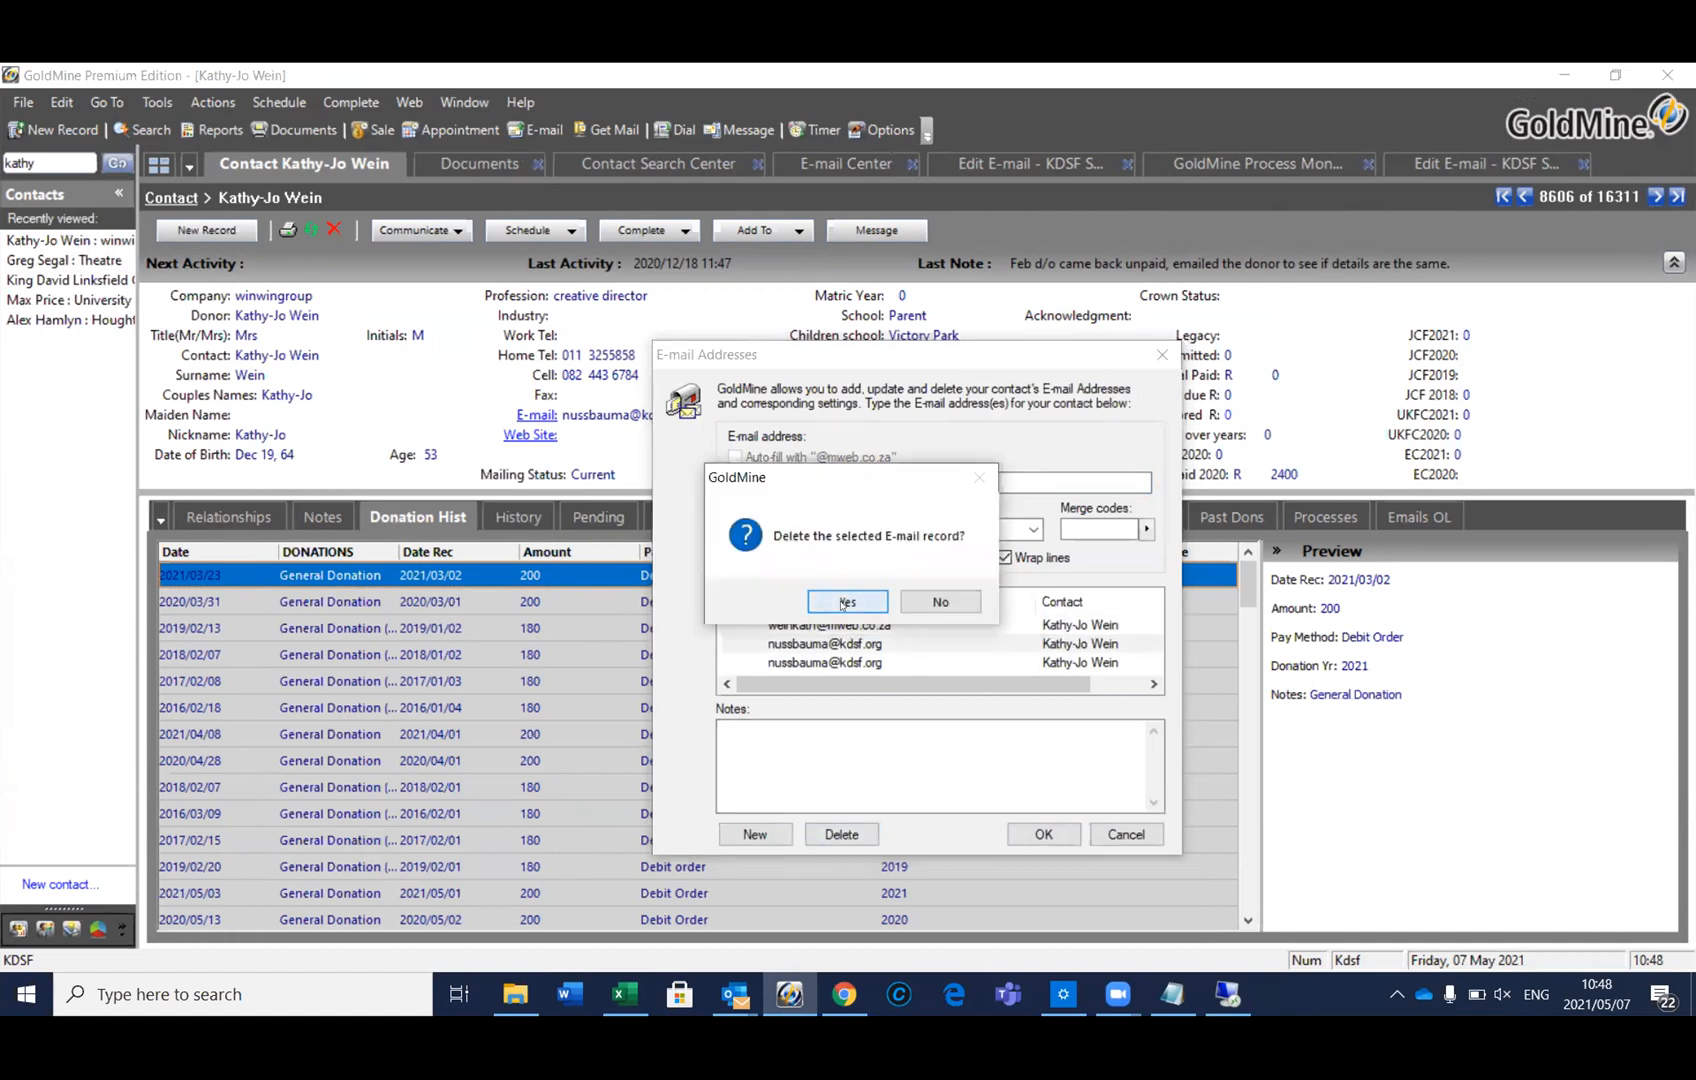
pyautogui.click(800, 643)
pyautogui.click(841, 834)
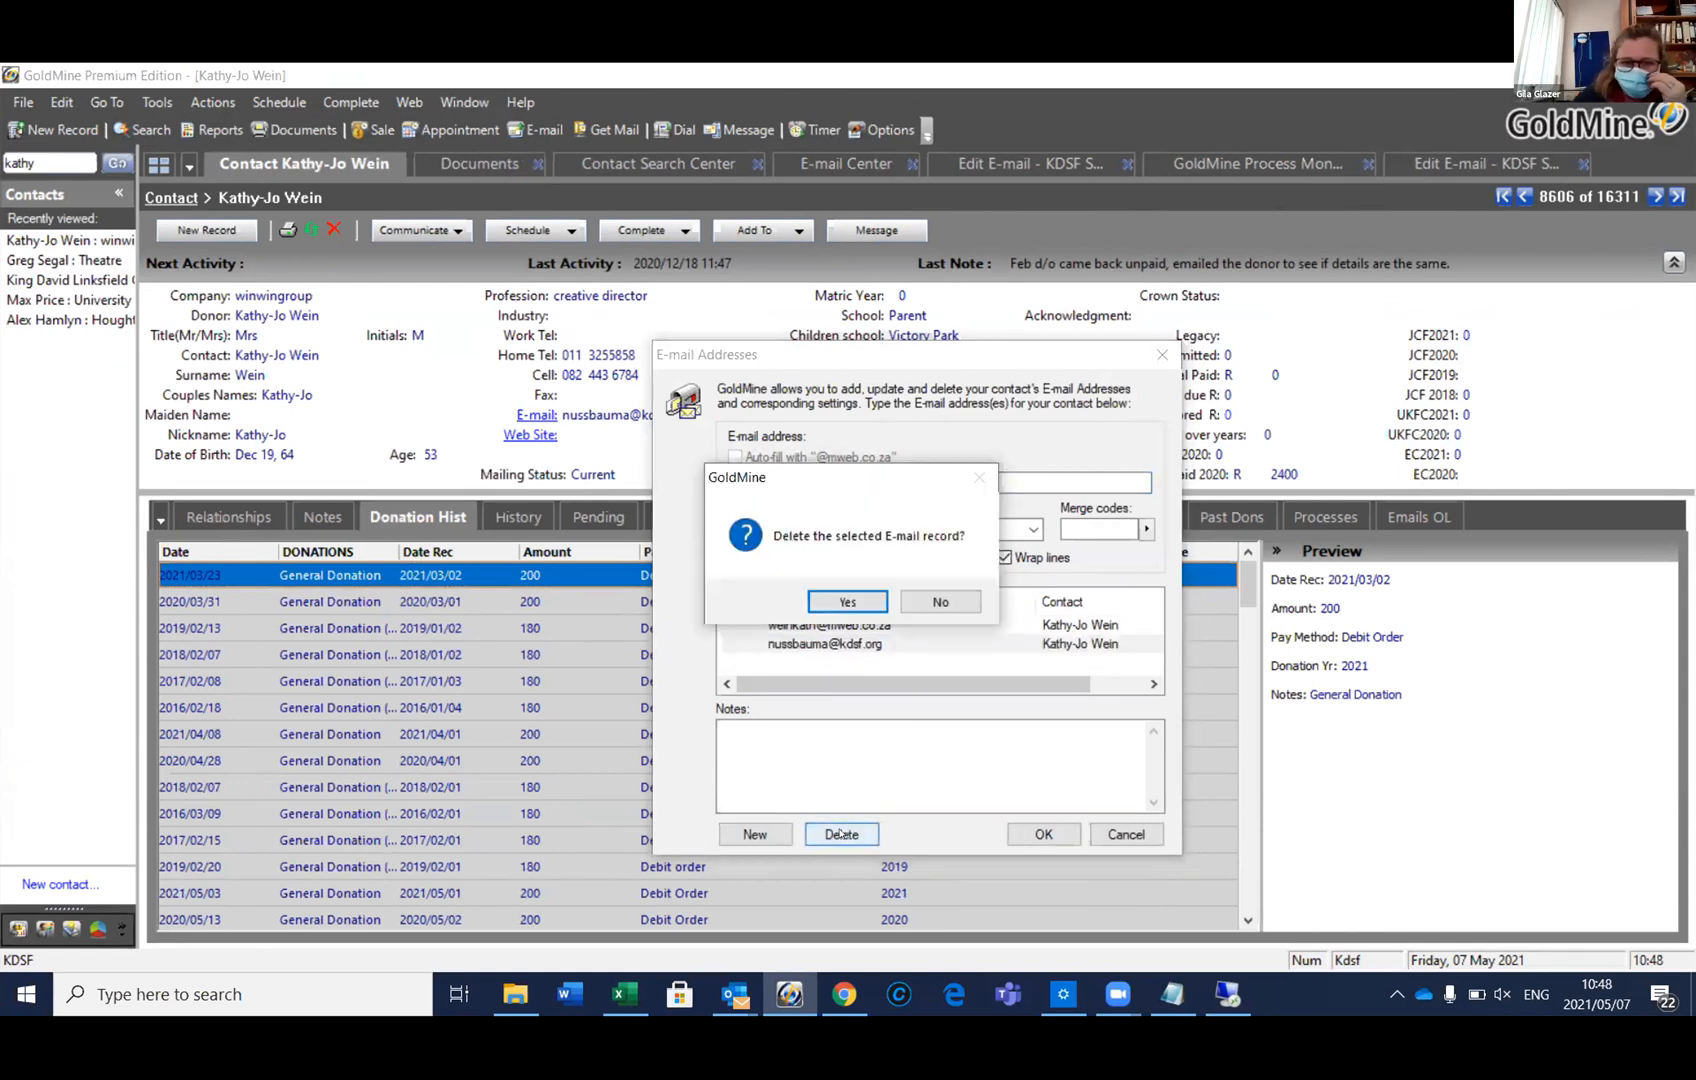
pyautogui.click(847, 601)
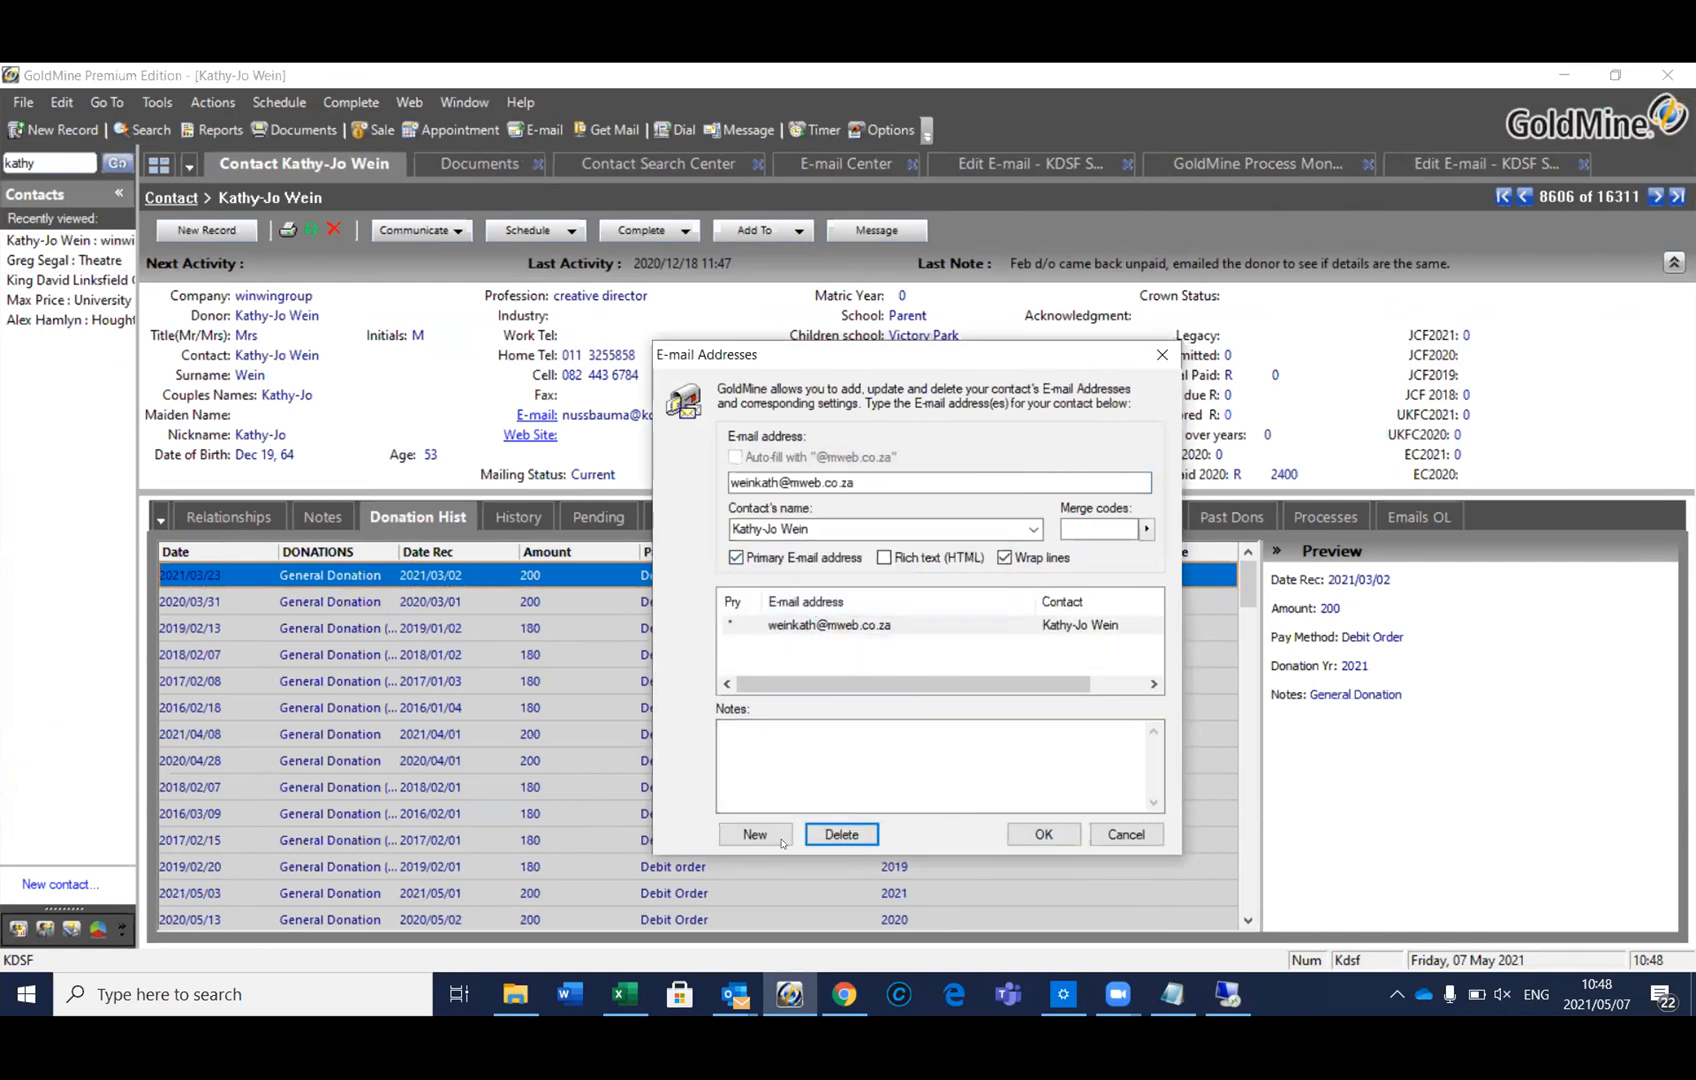
# Keep the e-mail address changes and bring the Outlook inbox to the front
pyautogui.click(1048, 832)
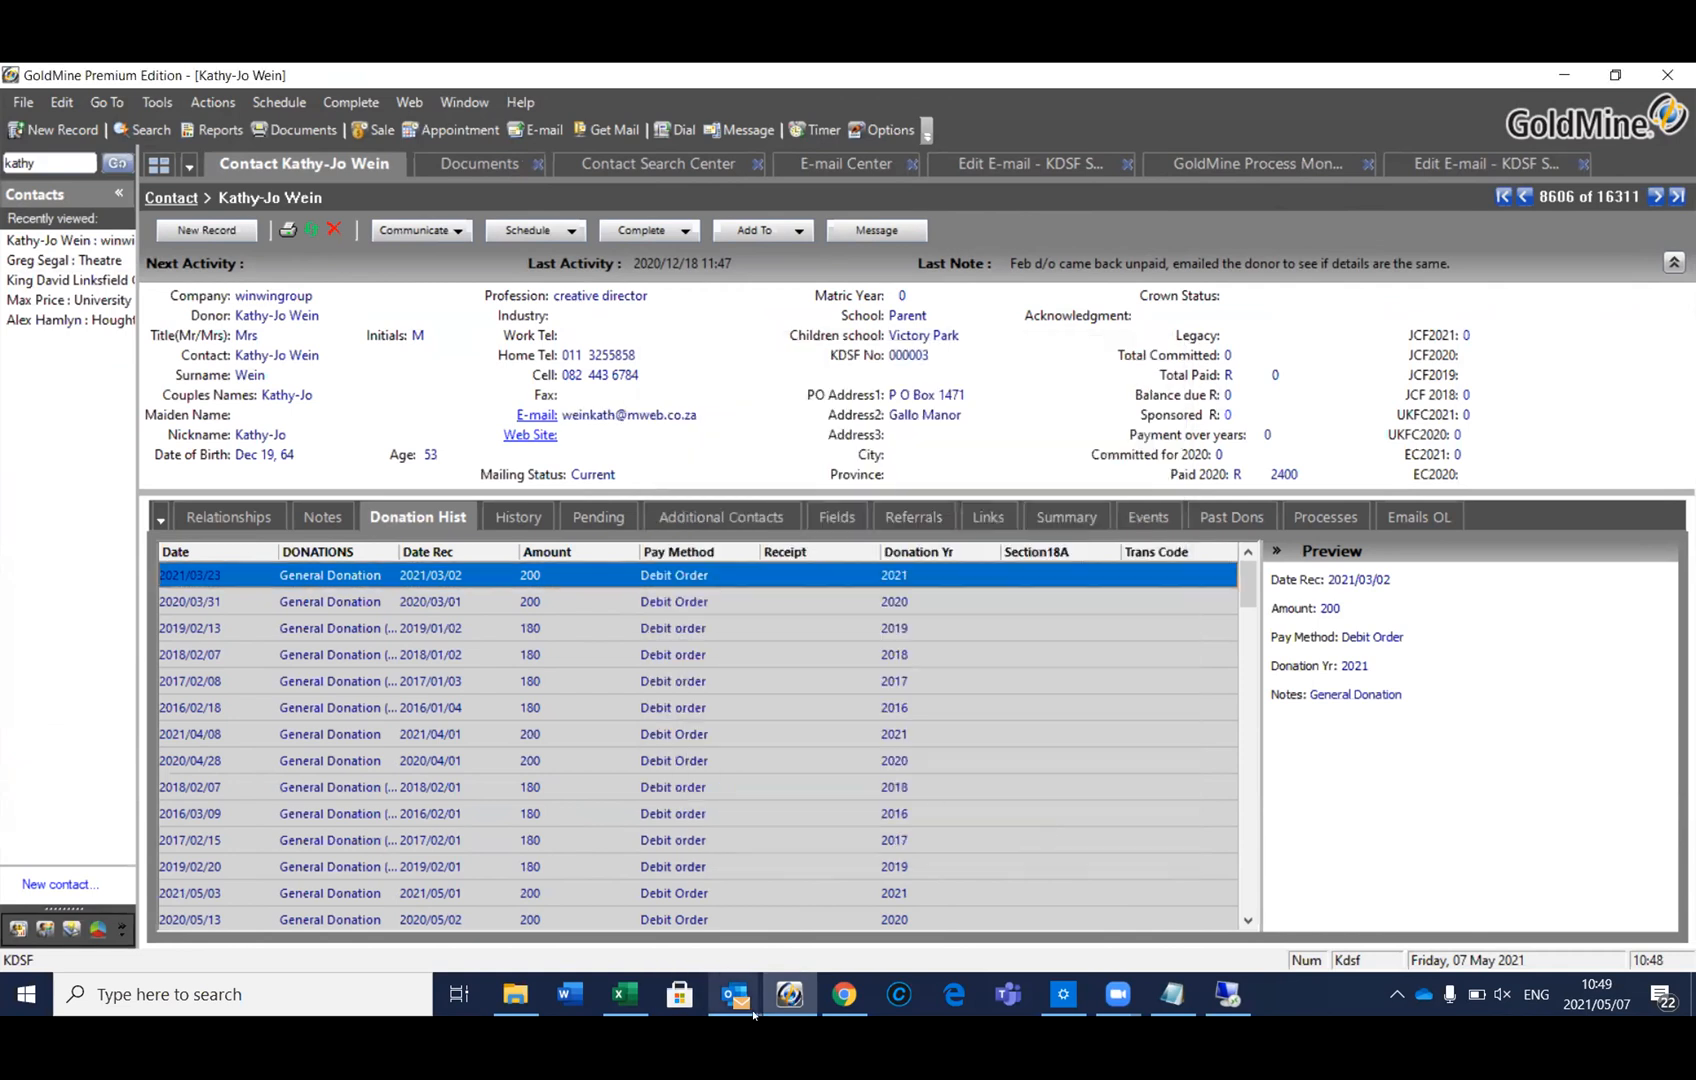
pyautogui.moveTo(735, 994)
pyautogui.click(192, 928)
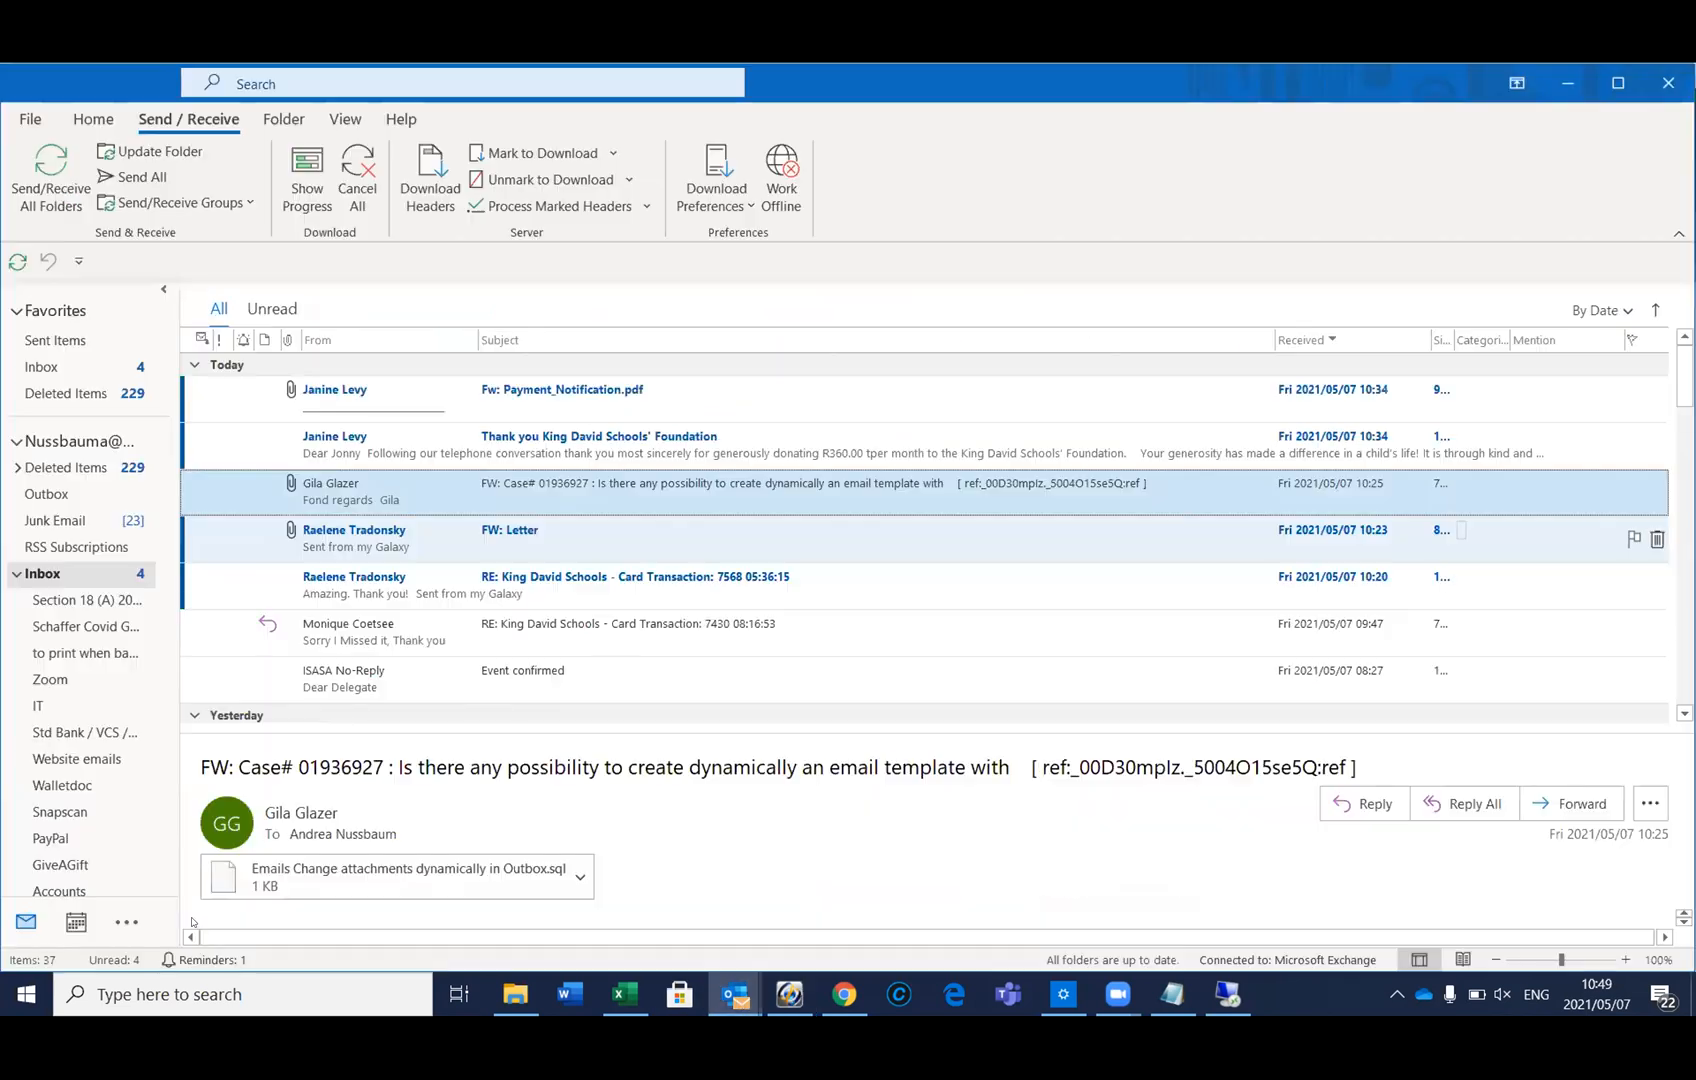